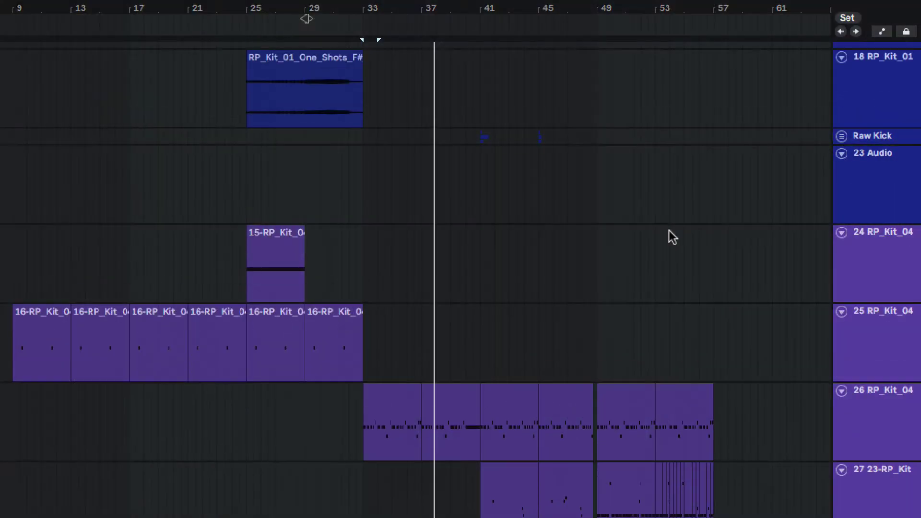
Look through the tracks of the finished arrangement to examine how the kit clips are laid out
{"action": "scroll", "coordinate": [669, 230], "scroll_direction": "up", "scroll_amount": 3}
{"action": "scroll", "coordinate": [670, 235], "scroll_direction": "up", "scroll_amount": 6}
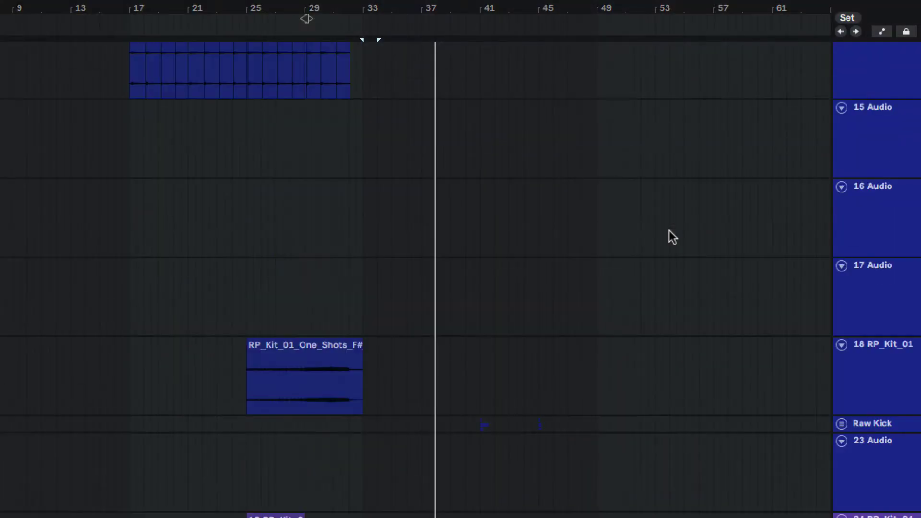
{"action": "scroll", "coordinate": [670, 235], "scroll_direction": "up", "scroll_amount": 6}
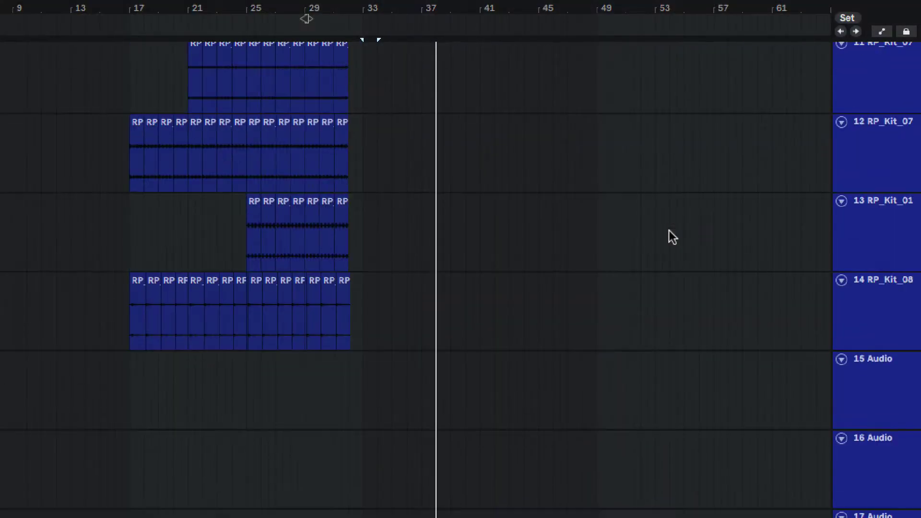
{"action": "scroll", "coordinate": [669, 230], "scroll_direction": "up", "scroll_amount": 3}
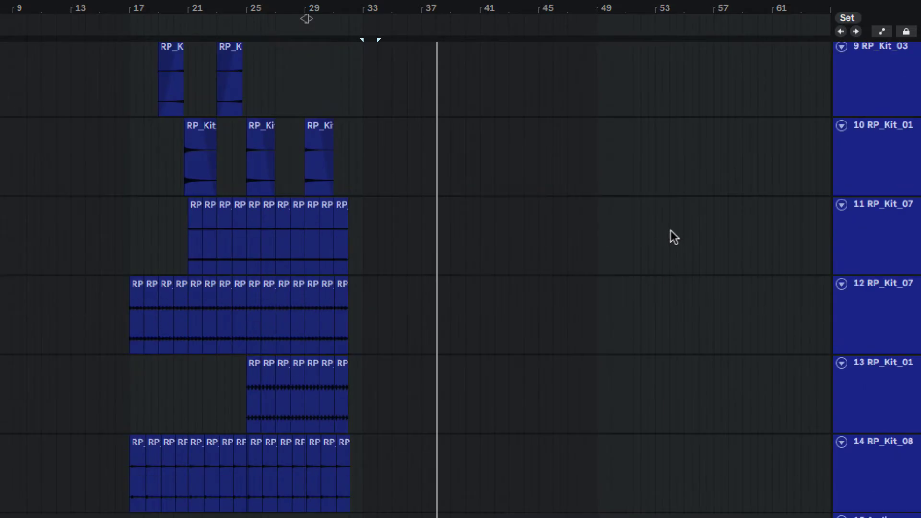
{"action": "scroll", "coordinate": [685, 236], "scroll_direction": "up", "scroll_amount": 1}
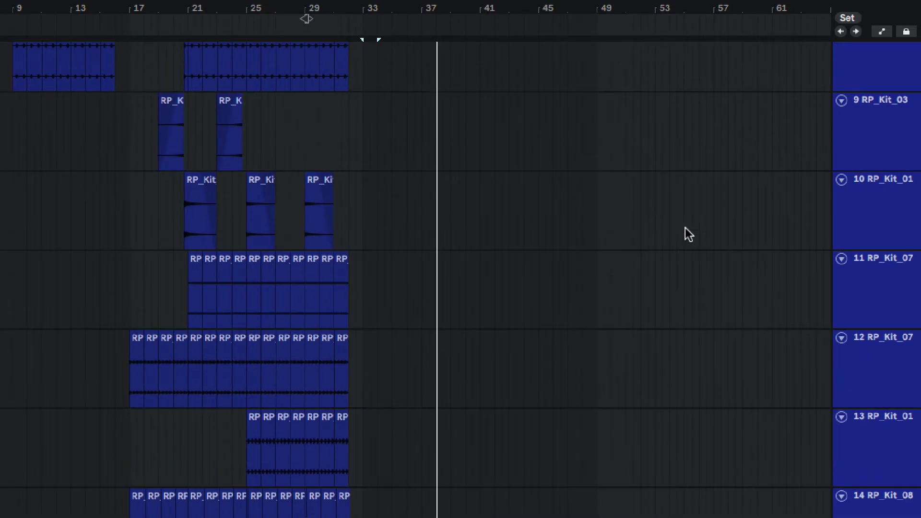
{"action": "scroll", "coordinate": [685, 228], "scroll_direction": "up", "scroll_amount": 1}
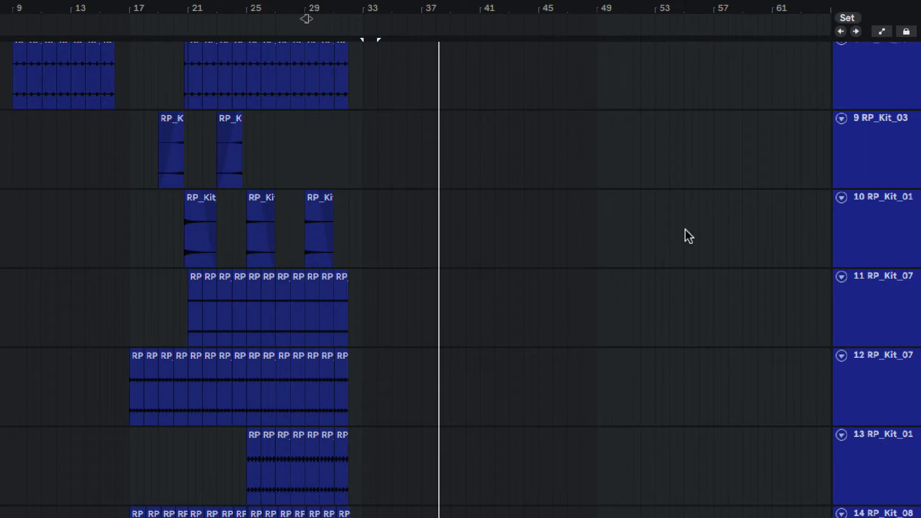
{"action": "scroll", "coordinate": [685, 230], "scroll_direction": "down", "scroll_amount": 20}
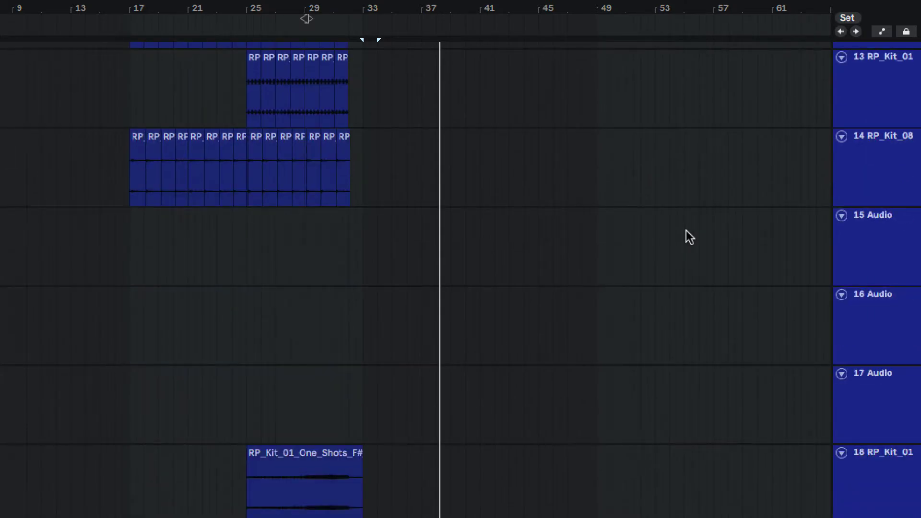
{"action": "scroll", "coordinate": [686, 231], "scroll_direction": "down", "scroll_amount": 20}
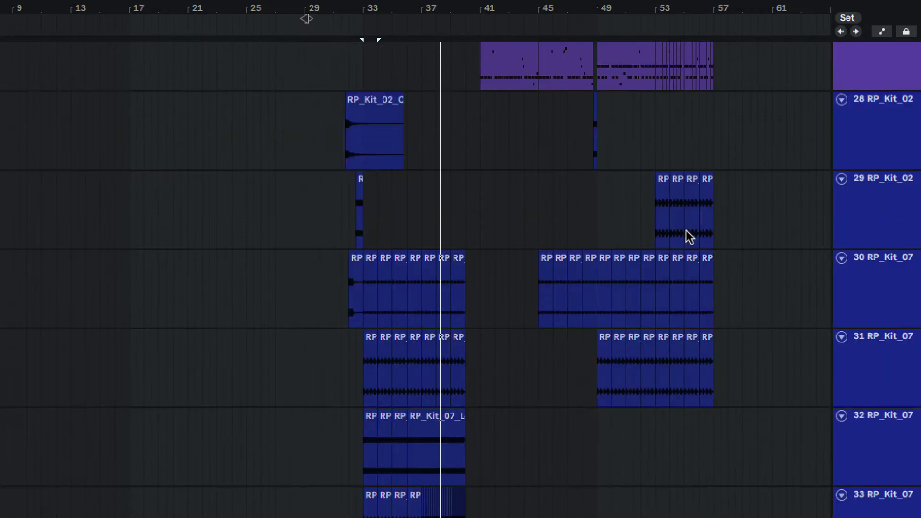
{"action": "scroll", "coordinate": [686, 231], "scroll_direction": "down", "scroll_amount": 19}
{"action": "scroll", "coordinate": [687, 230], "scroll_direction": "down", "scroll_amount": 20}
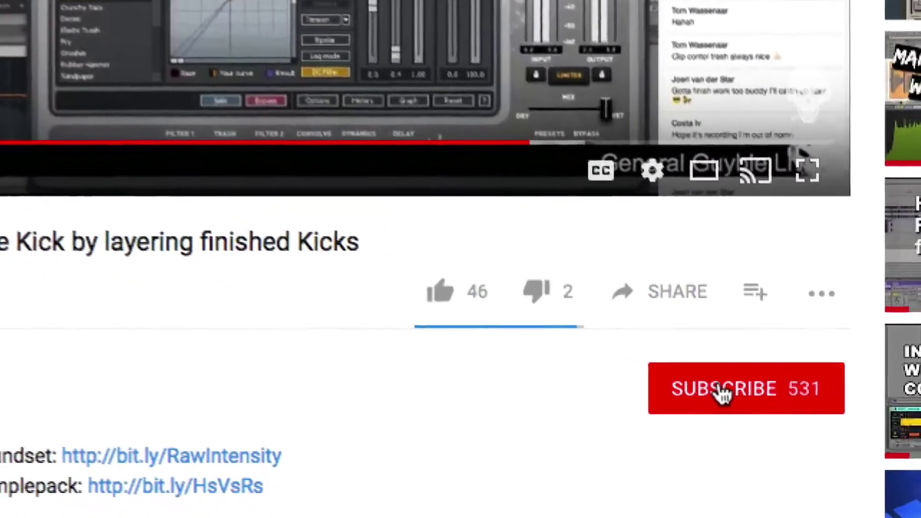
On YouTube, subscribe to the video's channel and turn on its notifications
{"action": "left_click", "coordinate": [746, 416]}
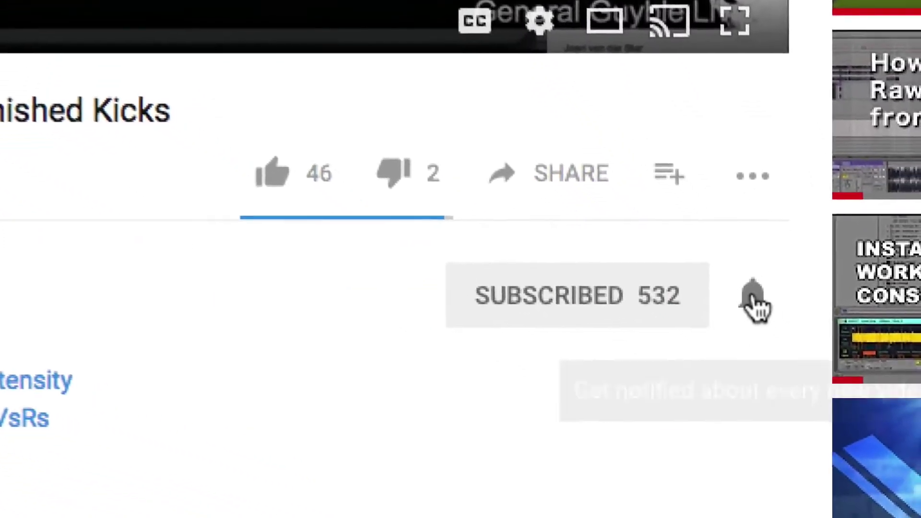
{"action": "left_click", "coordinate": [769, 321]}
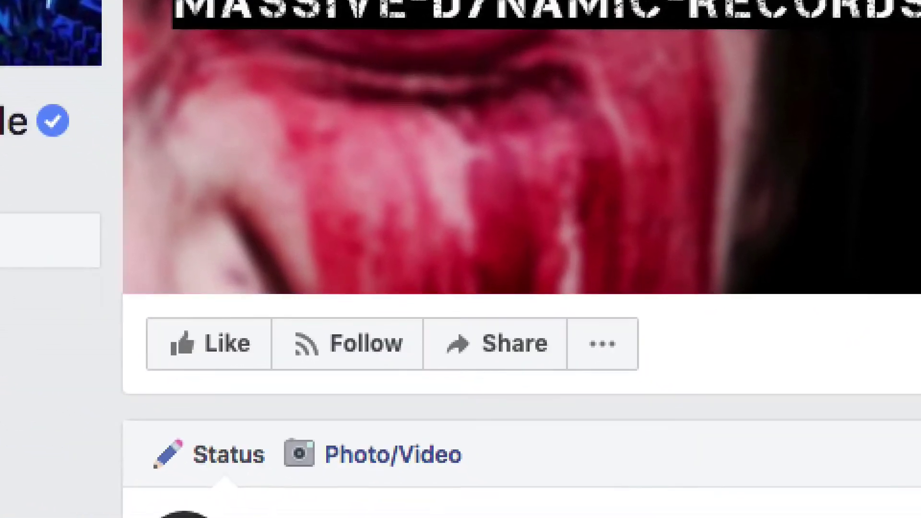
On Facebook, like the artist page and set its posts to See First in the news feed
{"action": "left_click", "coordinate": [220, 346]}
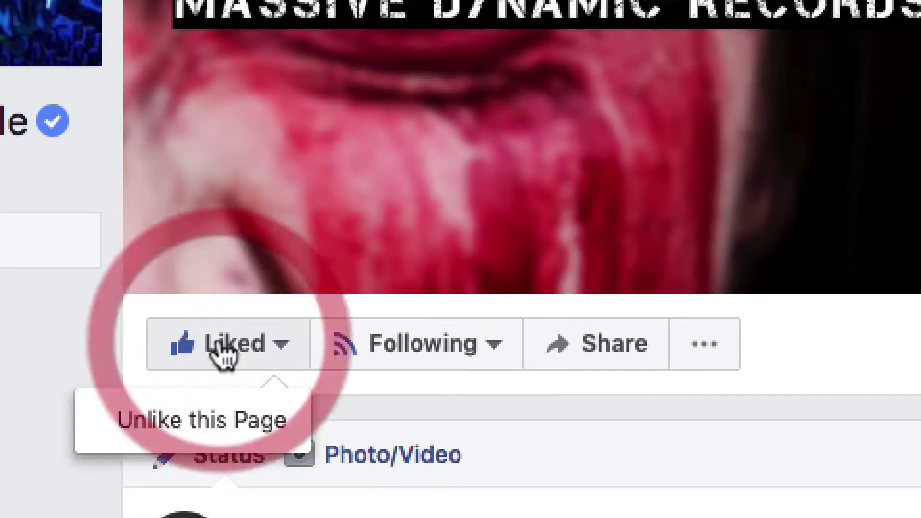
{"action": "left_click", "coordinate": [400, 346]}
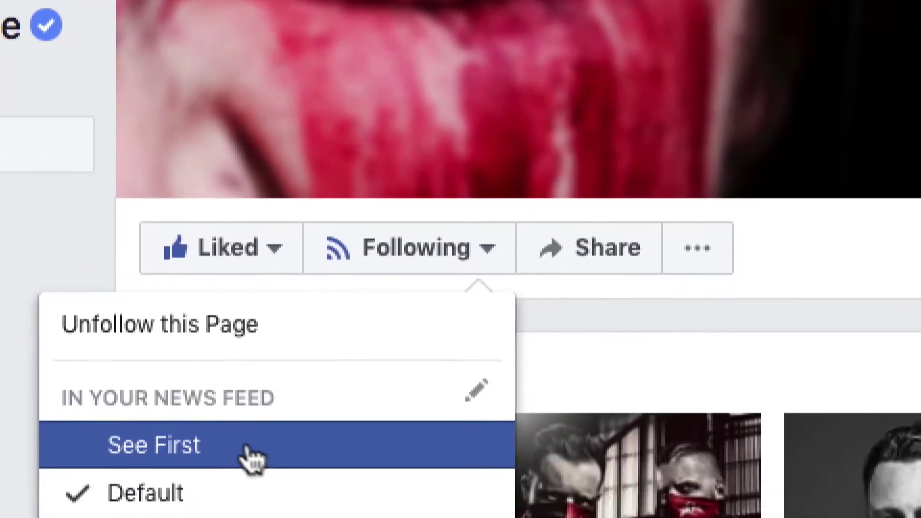
{"action": "left_click", "coordinate": [247, 451]}
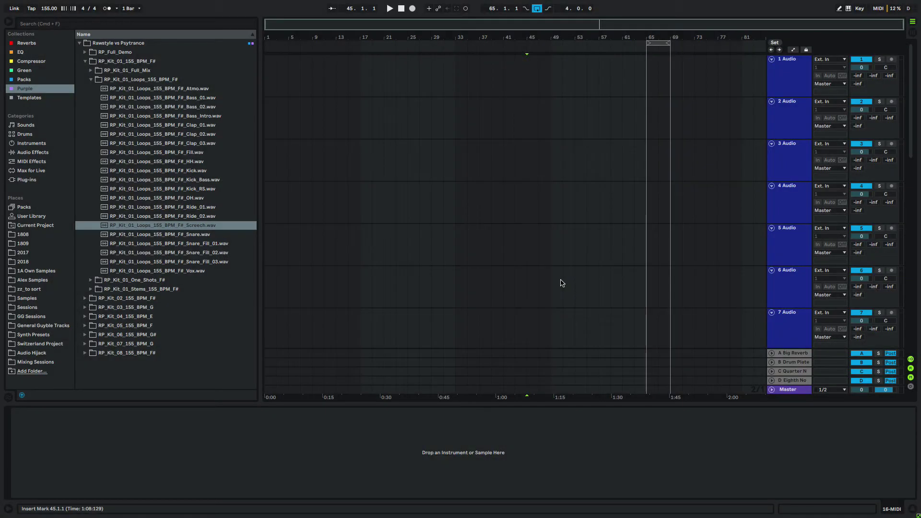
In Ableton Live, collapse the RP_Kit_01_155_BPM_F# folder and look through the list of kit folders
{"action": "left_click", "coordinate": [159, 71]}
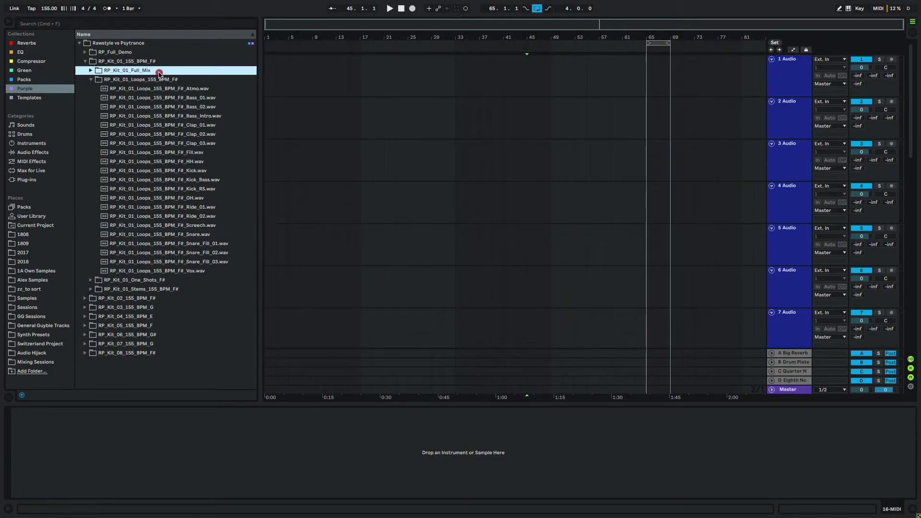
{"action": "key", "text": "Left"}
{"action": "key", "text": "Left"}
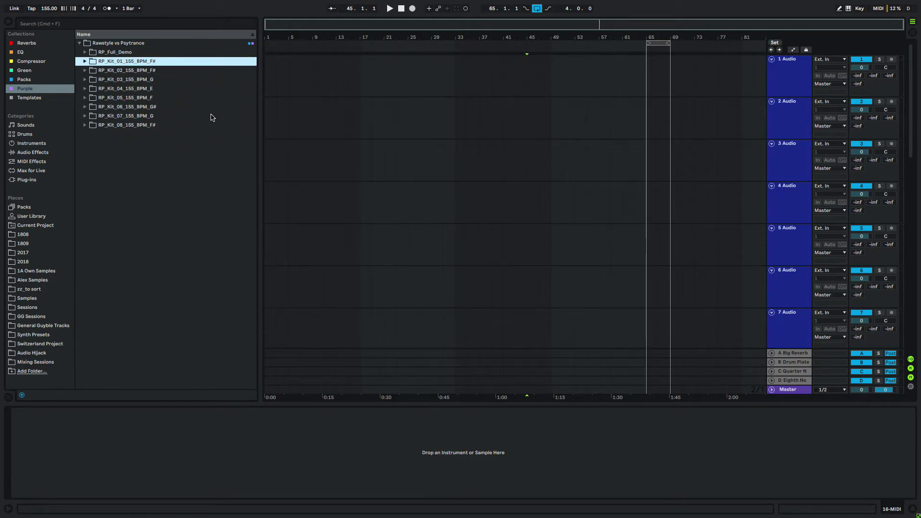
{"action": "key", "text": "Down"}
{"action": "key", "text": "Down"}
{"action": "key", "text": "Down"}
{"action": "key", "text": "Down"}
{"action": "key", "text": "Down"}
{"action": "key", "text": "Down"}
{"action": "key", "text": "Down"}
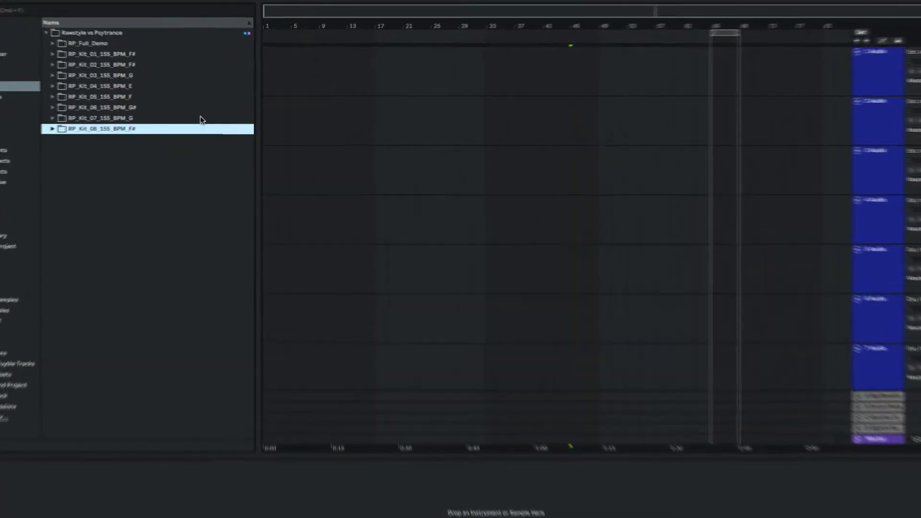
Expand the RP_Kit_02_155_BPM_F# folder and its RP_Kit_02_Loops_155_BPM_F# subfolder
{"action": "key", "text": "Up"}
{"action": "key", "text": "Up"}
{"action": "key", "text": "Up"}
{"action": "key", "text": "Up"}
{"action": "key", "text": "Up"}
{"action": "key", "text": "Up"}
{"action": "key", "text": "Right"}
{"action": "key", "text": "Down"}
{"action": "key", "text": "Down"}
{"action": "key", "text": "Right"}
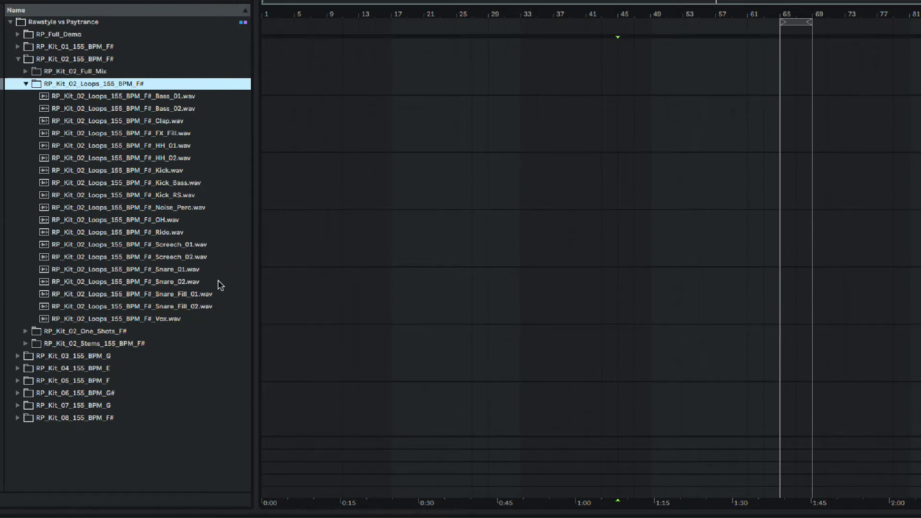
Place RP_Kit_02_Loops_155_BPM_F#_Kick.wav on the first audio track at bar 17
{"action": "left_click", "coordinate": [152, 172]}
{"action": "left_click", "coordinate": [155, 173]}
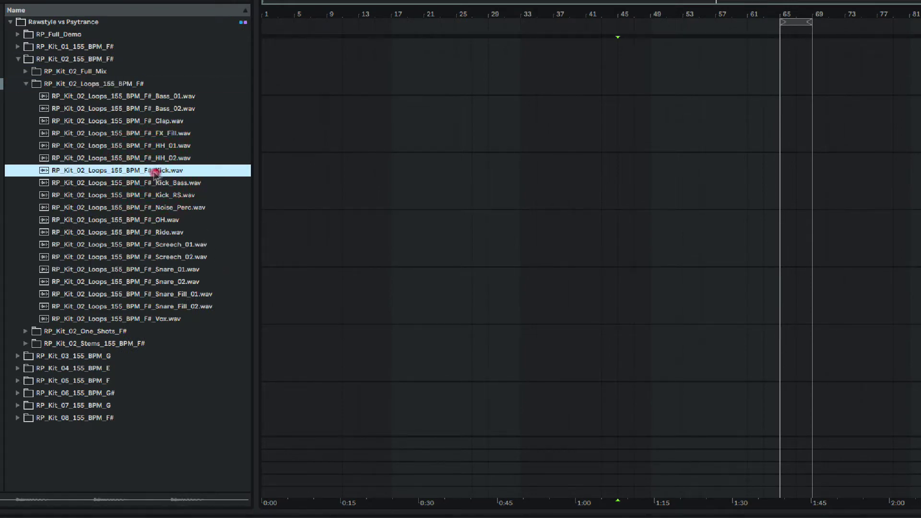
{"action": "left_click_drag", "start_coordinate": [444, 36], "coordinate": [402, 54]}
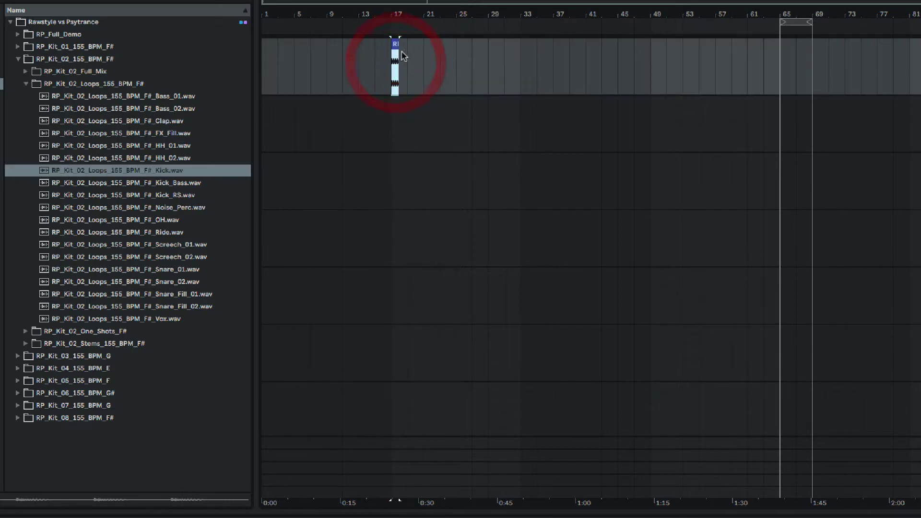
Duplicate the kick loop back to back on the first track so it fills bar 17 up to bar 25
{"action": "key", "text": "ctrl+d"}
{"action": "key", "text": "ctrl+d"}
{"action": "key", "text": "ctrl+d"}
{"action": "key", "text": "ctrl+d"}
{"action": "key", "text": "ctrl+d"}
{"action": "key", "text": "ctrl+d"}
{"action": "key", "text": "ctrl+d"}
{"action": "key", "text": "ctrl+d"}
{"action": "left_click", "coordinate": [457, 72]}
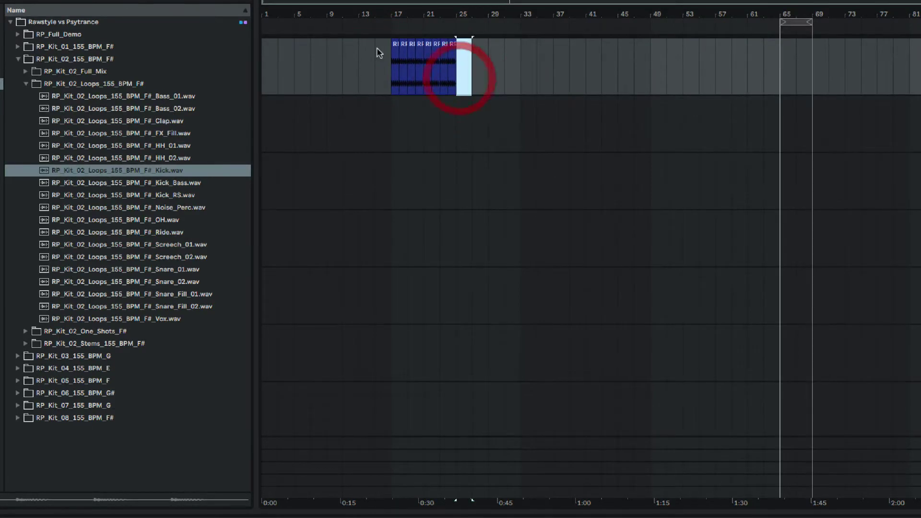
Check the RP_Kit_02_Full_Mix files, collapse the RP_Kit_02 folders and preview the Bass loop in RP_Kit_08_Loops_155_BPM_F#
{"action": "left_click", "coordinate": [99, 86]}
{"action": "key", "text": "Left"}
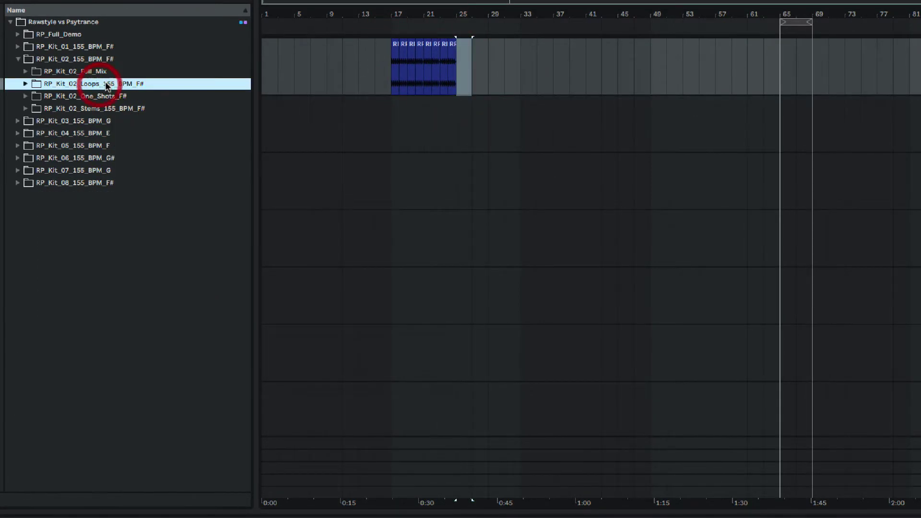
{"action": "key", "text": "Up"}
{"action": "key", "text": "Right"}
{"action": "key", "text": "Down"}
{"action": "key", "text": "Down"}
{"action": "key", "text": "Down"}
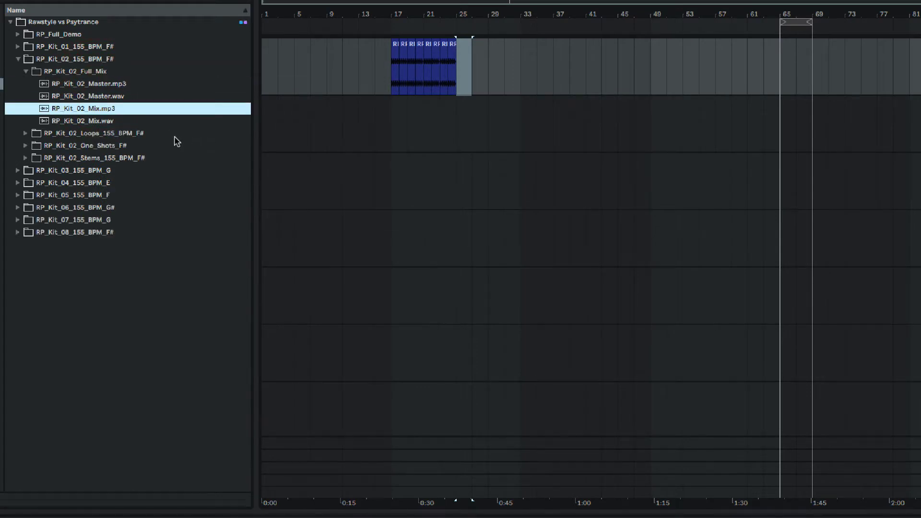
{"action": "key", "text": "Up"}
{"action": "key", "text": "Left"}
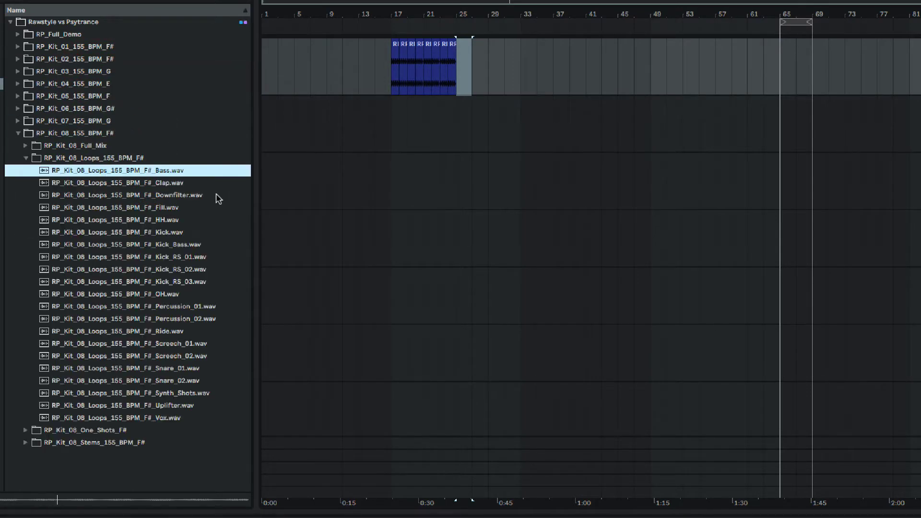
Place the RP_Kit_08 Bass loop on the second track at bar 17 and loop playback from bar 17 to 19
{"action": "left_click_drag", "start_coordinate": [458, 67], "coordinate": [396, 114]}
{"action": "left_click_drag", "start_coordinate": [397, 15], "coordinate": [397, 100]}
{"action": "left_click", "coordinate": [425, 103]}
{"action": "key", "text": "ctrl+l"}
{"action": "key", "text": "space"}
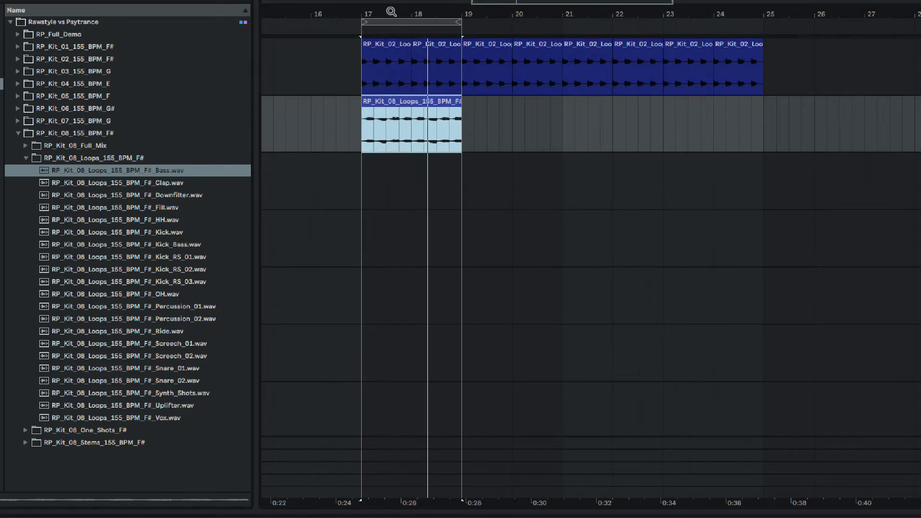
Remove the second beat of the bass loop in bar 17 and move the following three-beat section one beat earlier
{"action": "left_click_drag", "start_coordinate": [390, 13], "coordinate": [391, 36]}
{"action": "mouse_move", "coordinate": [363, 129]}
{"action": "left_mouse_down"}
{"action": "mouse_move", "coordinate": [387, 129]}
{"action": "mouse_move", "coordinate": [352, 108]}
{"action": "left_mouse_up"}
{"action": "left_click", "coordinate": [384, 130]}
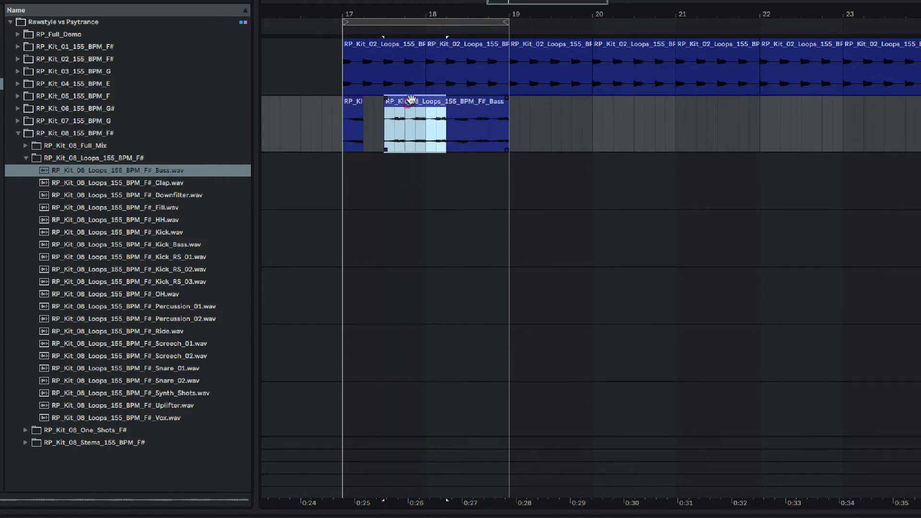
{"action": "left_click_drag", "start_coordinate": [410, 101], "coordinate": [386, 106]}
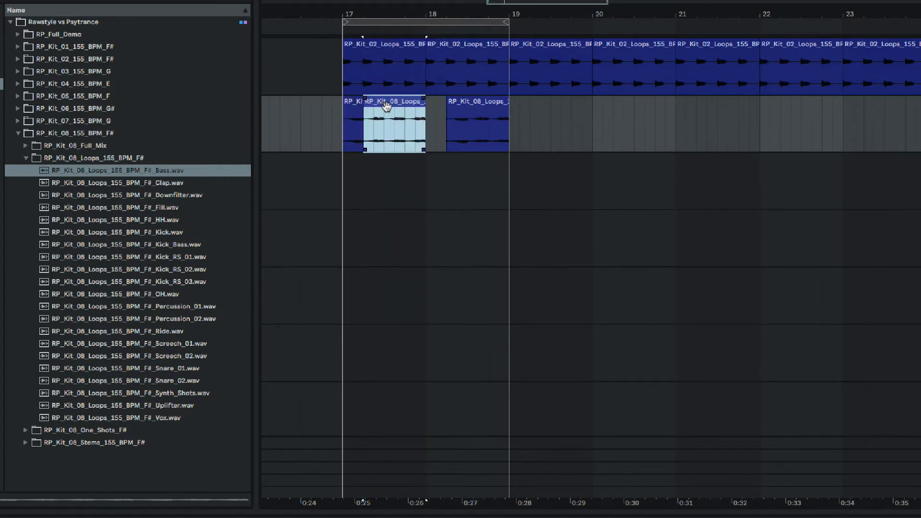
Duplicate the three-beat bass section to the start of bar 18 and play the loop back
{"action": "left_click", "coordinate": [407, 109]}
{"action": "key", "text": "ctrl+d"}
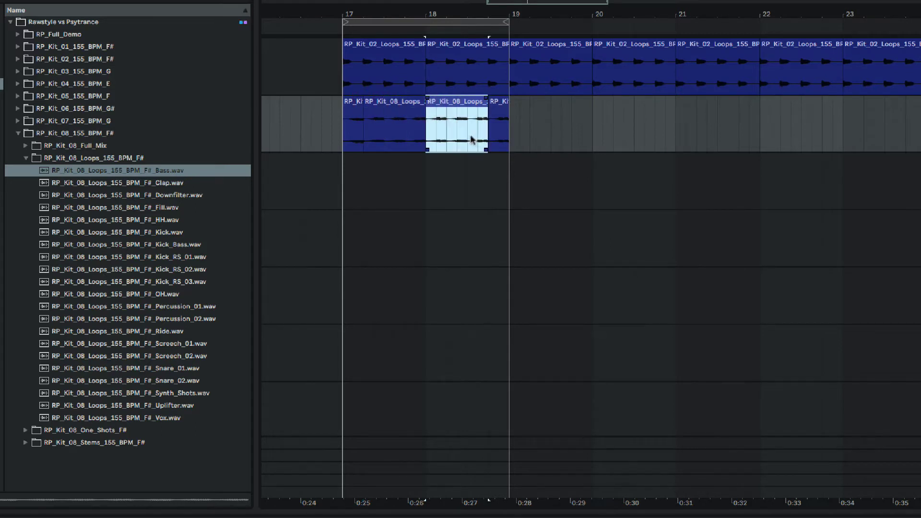
{"action": "left_click", "coordinate": [335, 113]}
{"action": "key", "text": "space"}
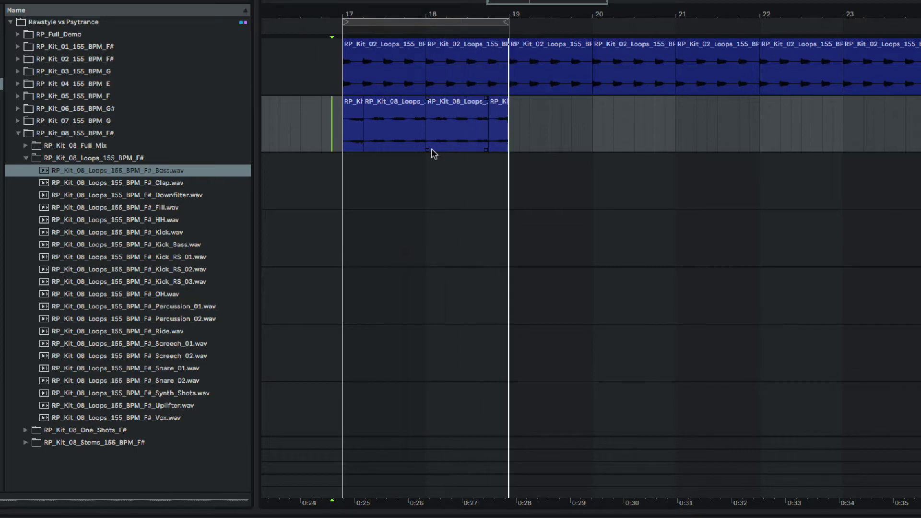
Open the RP_Kit_07_One_Shots_G folder and audition its bass one-shots
{"action": "left_click", "coordinate": [110, 109]}
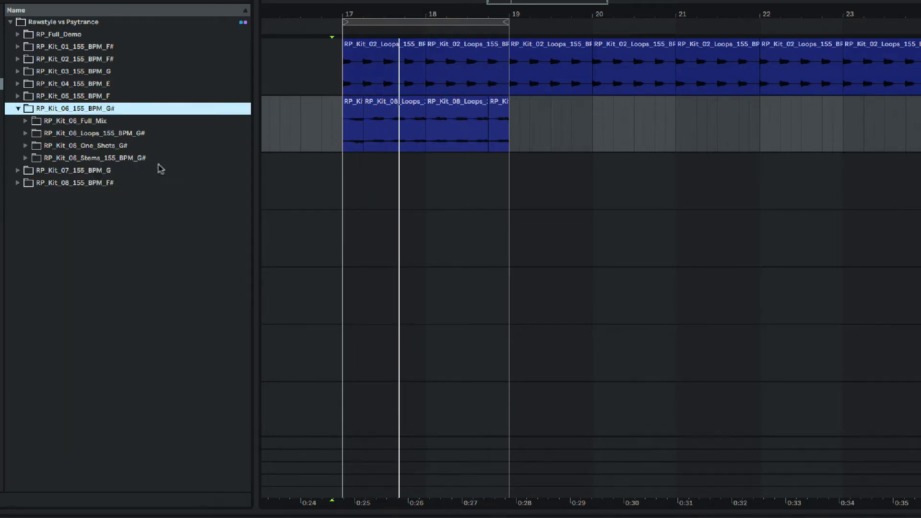
{"action": "key", "text": "Down"}
{"action": "key", "text": "Down"}
{"action": "key", "text": "Down"}
{"action": "key", "text": "Right"}
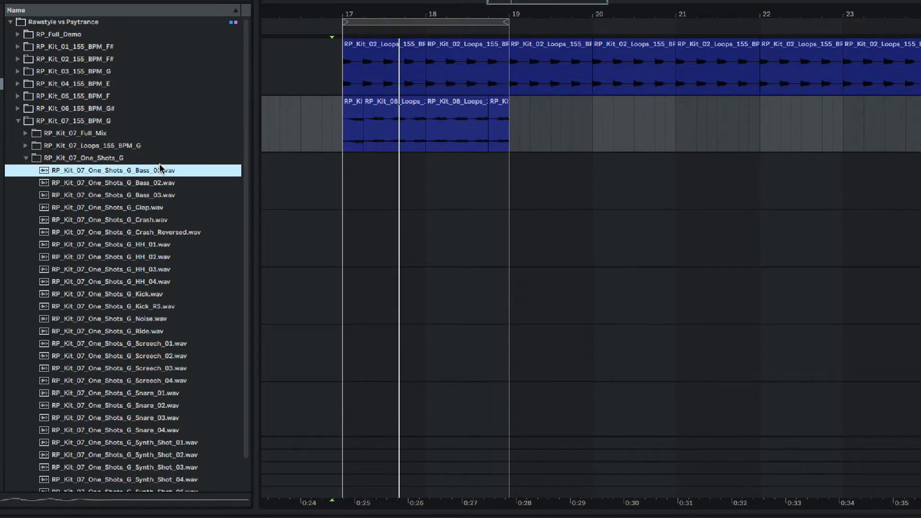
{"action": "key", "text": "Down"}
{"action": "key", "text": "Down"}
{"action": "key", "text": "Up"}
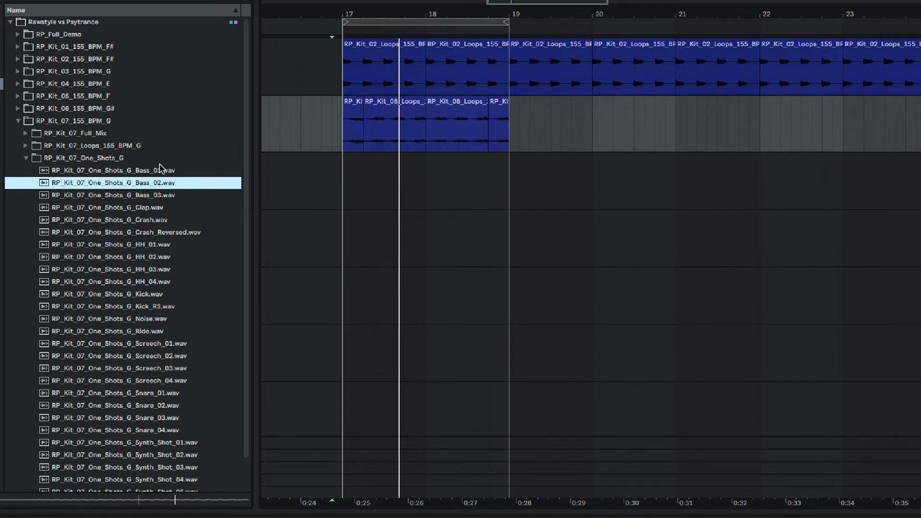
Place RP_Kit_07_One_Shots_G_Bass_02.wav on the second track at bar 19, transposed -1 st, and trim it to one beat
{"action": "left_click_drag", "start_coordinate": [124, 180], "coordinate": [515, 126]}
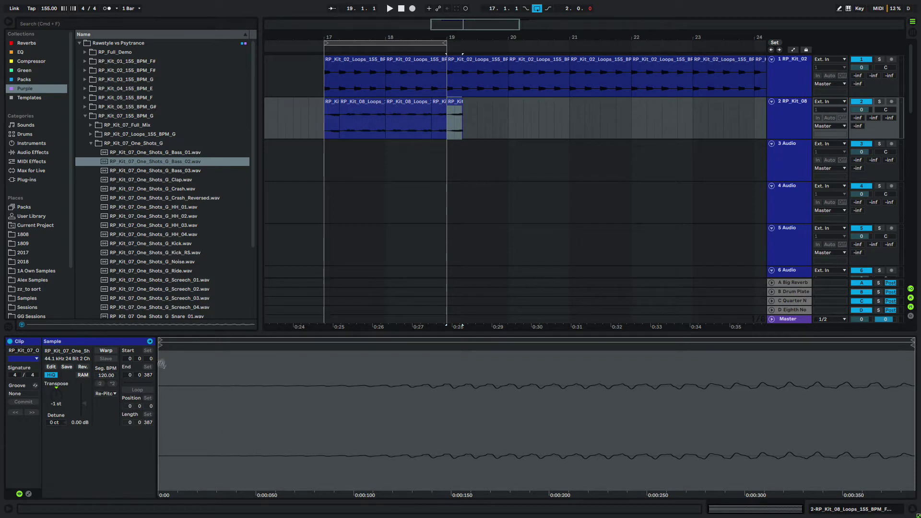
{"action": "scroll", "coordinate": [545, 143], "scroll_direction": "down", "scroll_amount": 1}
{"action": "left_click_drag", "start_coordinate": [516, 113], "coordinate": [462, 113]}
{"action": "key", "text": "Delete"}
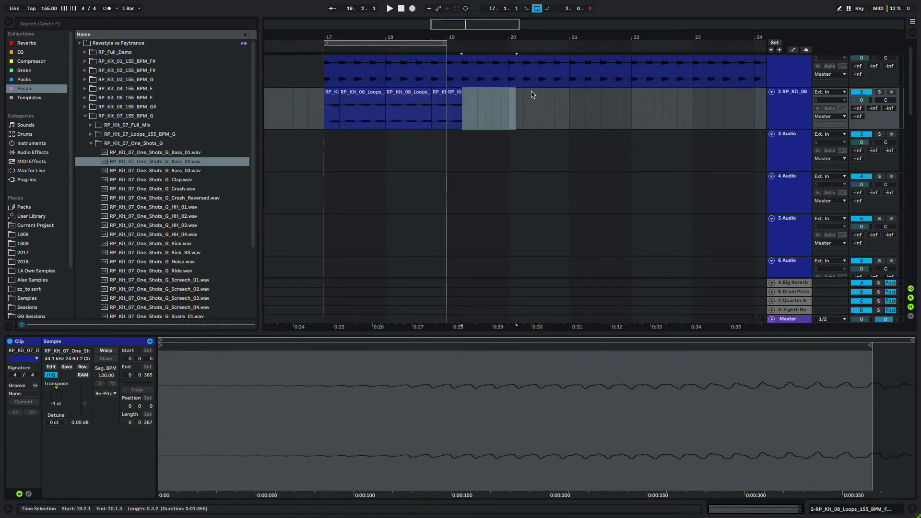
Offset the sample start of the bass one-shot clip at bar 19 to 0.0.22
{"action": "scroll", "coordinate": [504, 103], "scroll_direction": "right", "scroll_amount": 1}
{"action": "scroll", "coordinate": [475, 107], "scroll_direction": "left", "scroll_amount": 1}
{"action": "left_click", "coordinate": [450, 111]}
{"action": "left_click", "coordinate": [476, 109]}
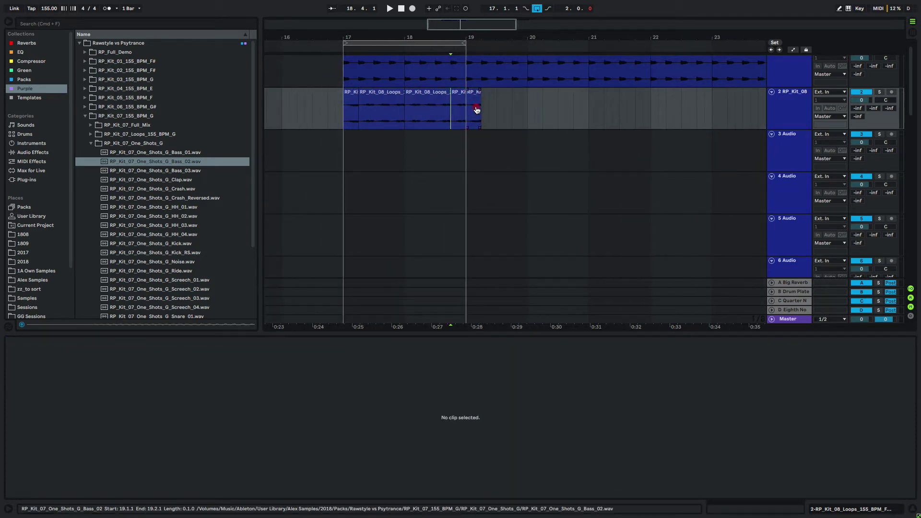
{"action": "left_click", "coordinate": [473, 92]}
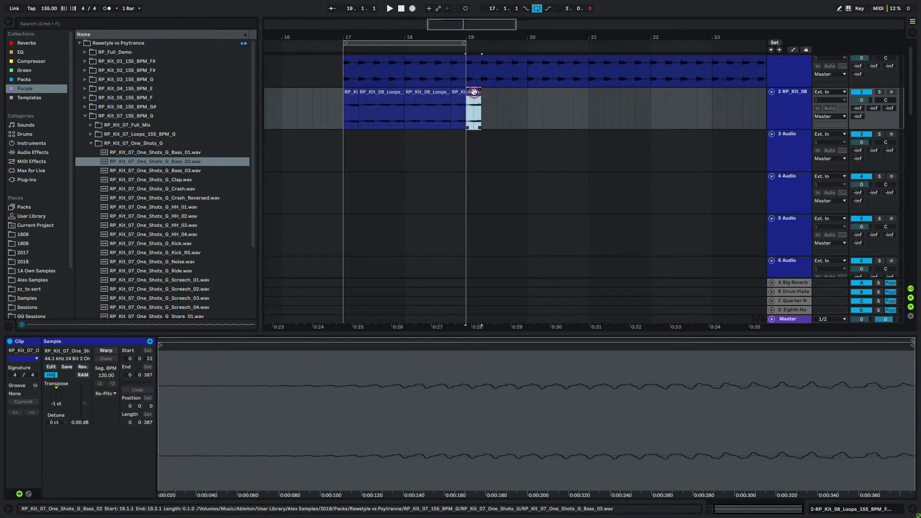
Turn off arrangement looping and copy the two three-beat bass loop clips starting at 17.2 to 19.2 on the second track
{"action": "key", "text": "space"}
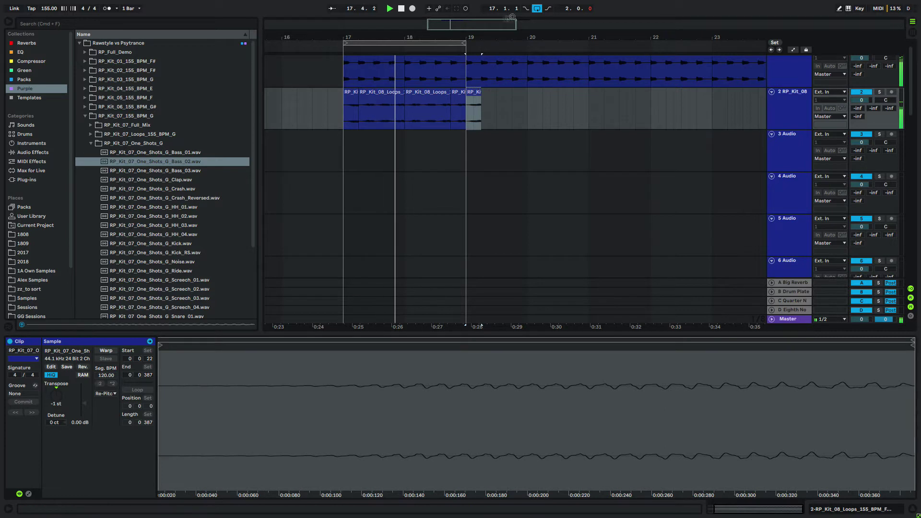
{"action": "left_click", "coordinate": [538, 8]}
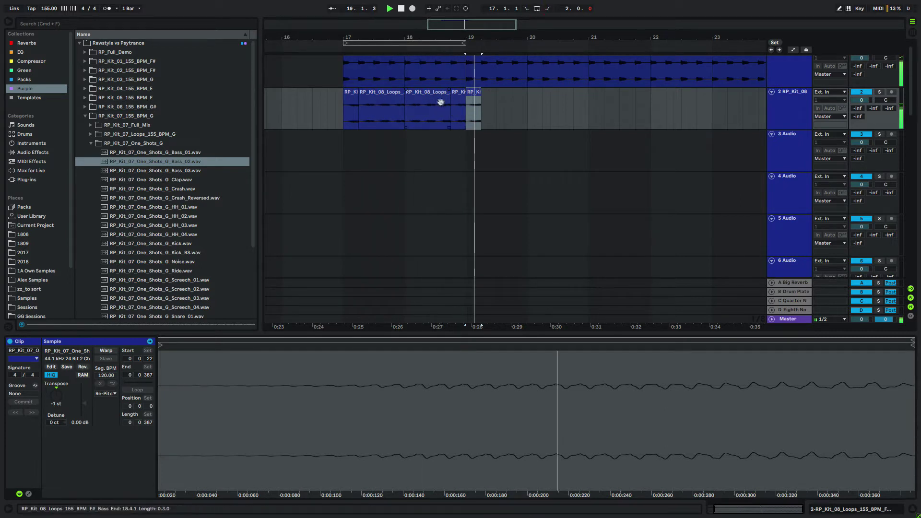
{"action": "left_click", "coordinate": [389, 102]}
{"action": "left_click", "coordinate": [427, 101], "text": "shift"}
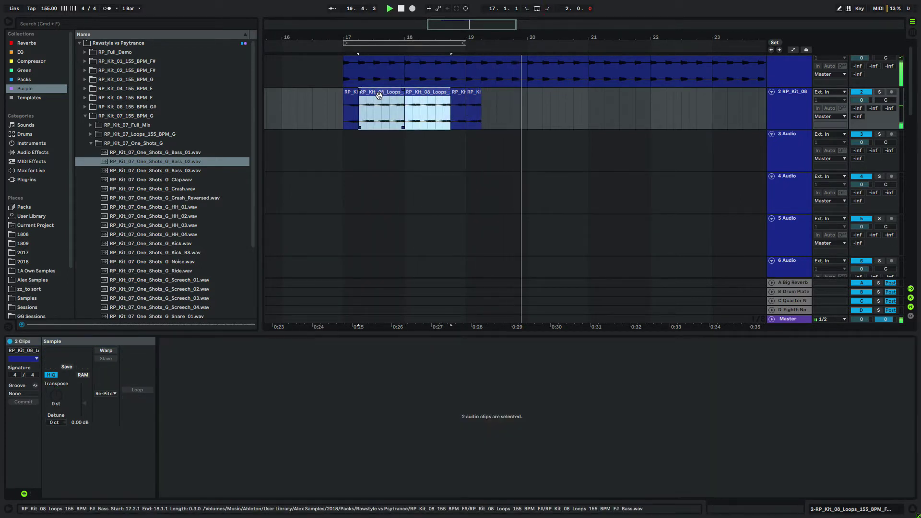
{"action": "left_click_drag", "start_coordinate": [389, 100], "coordinate": [499, 99]}
Remove the one-beat bass clip at 18.4 and play the arrangement from bar 17
{"action": "left_click", "coordinate": [463, 68]}
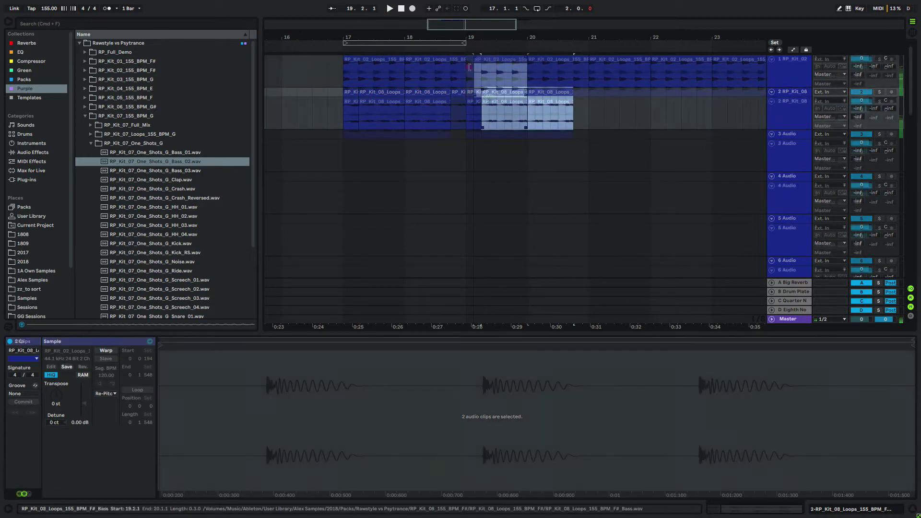
{"action": "left_click", "coordinate": [340, 85]}
{"action": "key", "text": "space"}
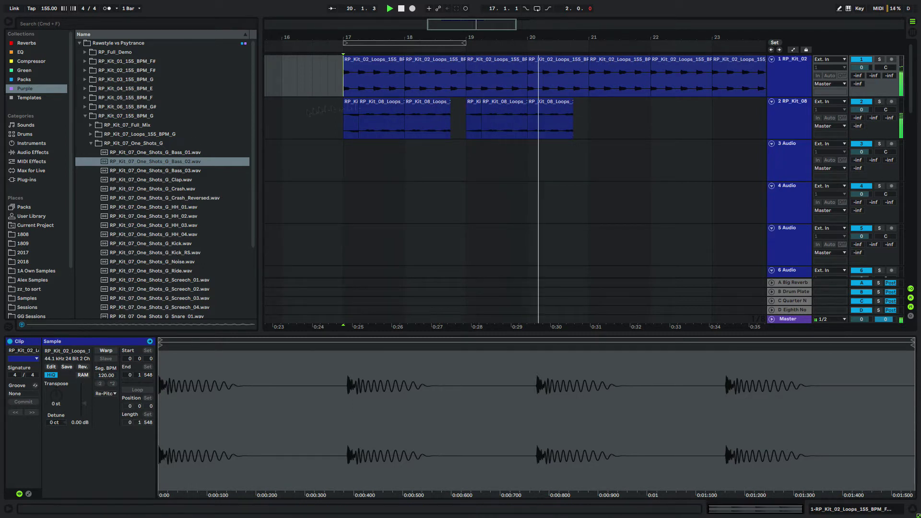
Browse the bass loops in the RP_Kit_01_Loops_155_BPM_F# folder and collapse the folder
{"action": "double_click", "coordinate": [141, 63]}
{"action": "key", "text": "Down"}
{"action": "key", "text": "Down"}
{"action": "key", "text": "Down"}
{"action": "key", "text": "Down"}
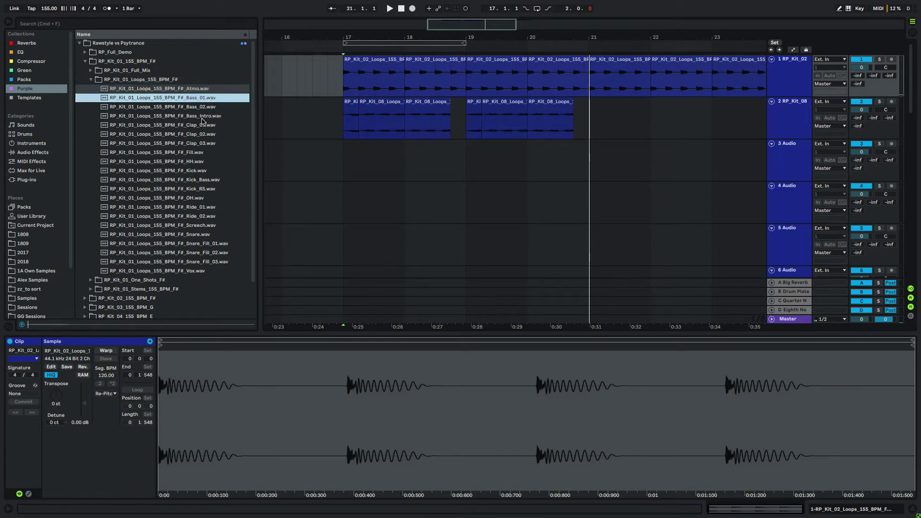
{"action": "key", "text": "Left"}
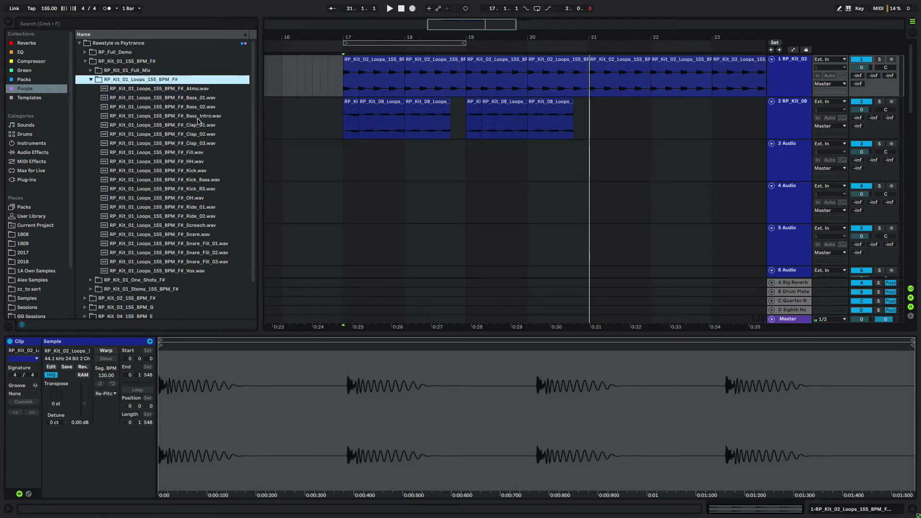
{"action": "key", "text": "Left"}
Open the RP_Kit_01_One_Shots_F# folder and audition its three numbered bass one-shots
{"action": "key", "text": "Down"}
{"action": "key", "text": "Right"}
{"action": "key", "text": "Down"}
{"action": "key", "text": "Down"}
{"action": "key", "text": "Down"}
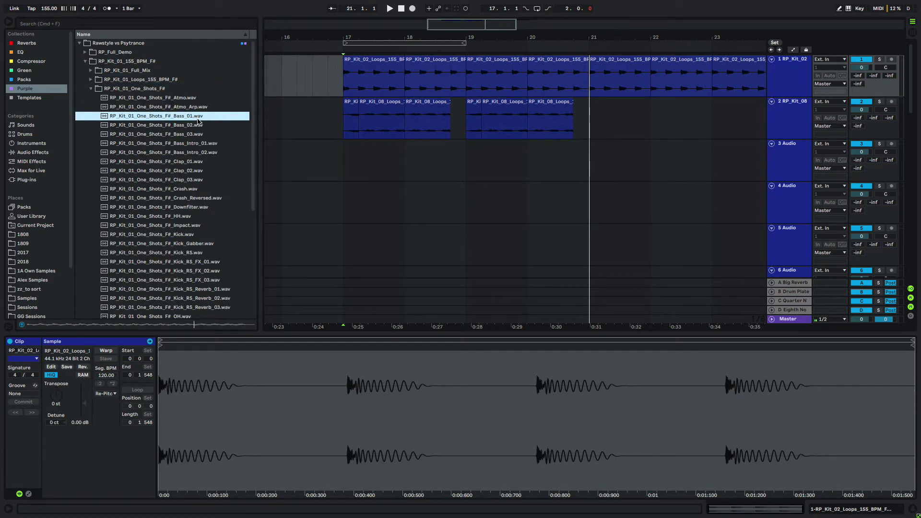
{"action": "key", "text": "Down"}
{"action": "key", "text": "Down"}
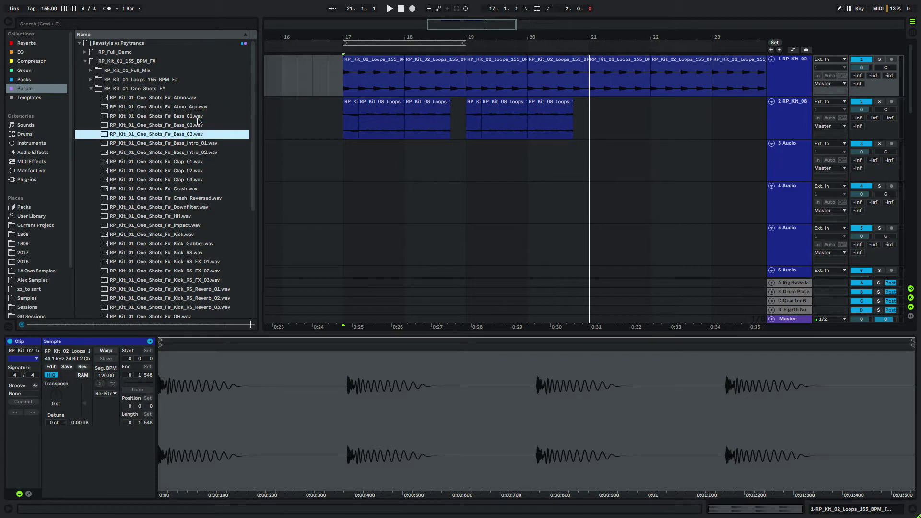
{"action": "key", "text": "Up"}
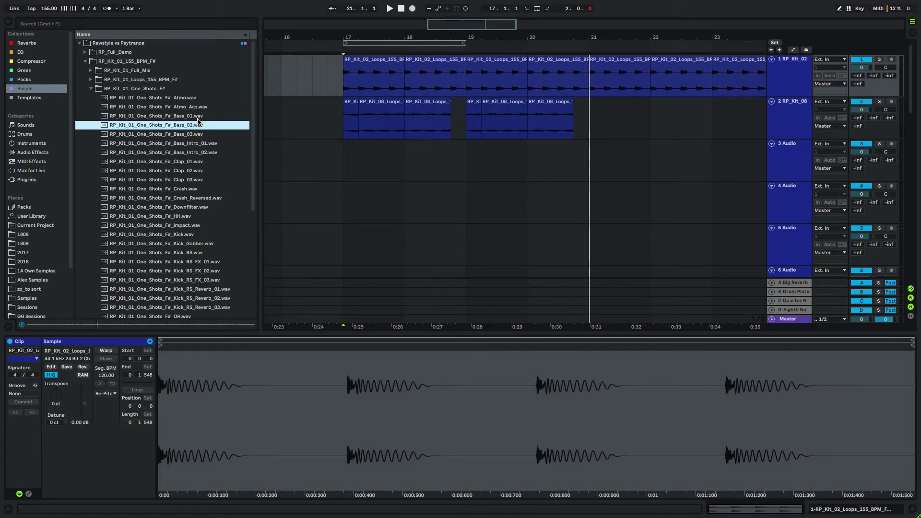
Place RP_Kit_01_One_Shots_F#_Bass_02.wav at 18.4 on the second track as a one-beat clip with a fade-in, and play it from 18.3
{"action": "left_click_drag", "start_coordinate": [220, 125], "coordinate": [458, 112]}
{"action": "left_click_drag", "start_coordinate": [459, 37], "coordinate": [456, 134]}
{"action": "left_click_drag", "start_coordinate": [433, 104], "coordinate": [464, 96]}
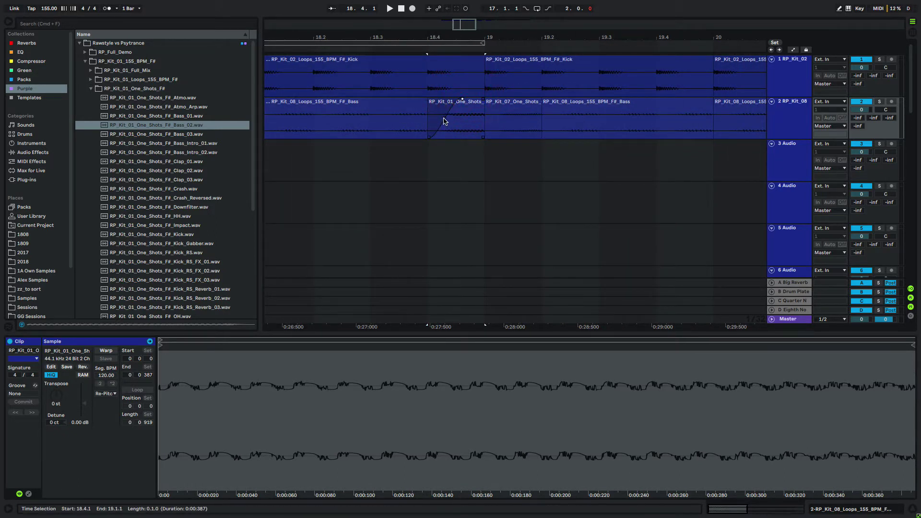
{"action": "left_click", "coordinate": [370, 135]}
{"action": "key", "text": "space"}
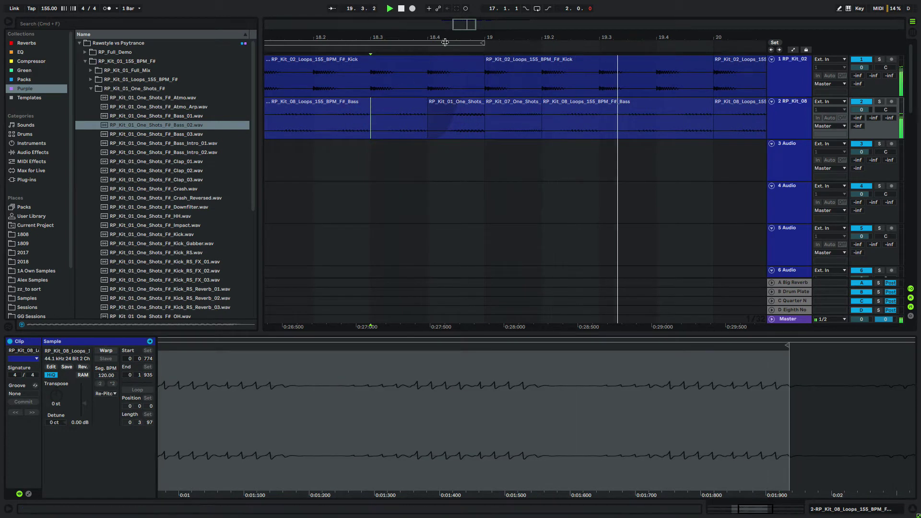
Lower the gain of the F# bass one-shot clip at 18.4 to -3.00 dB during playback
{"action": "left_click", "coordinate": [466, 107]}
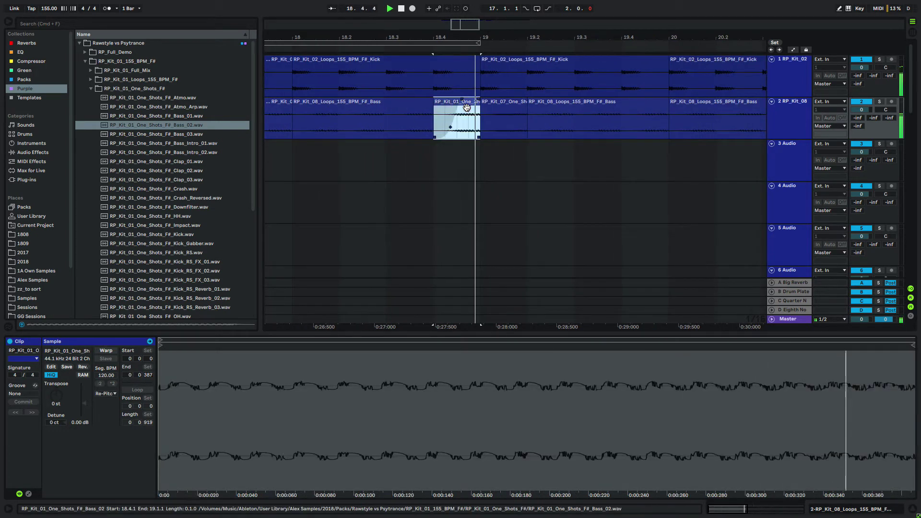
{"action": "left_click", "coordinate": [466, 106]}
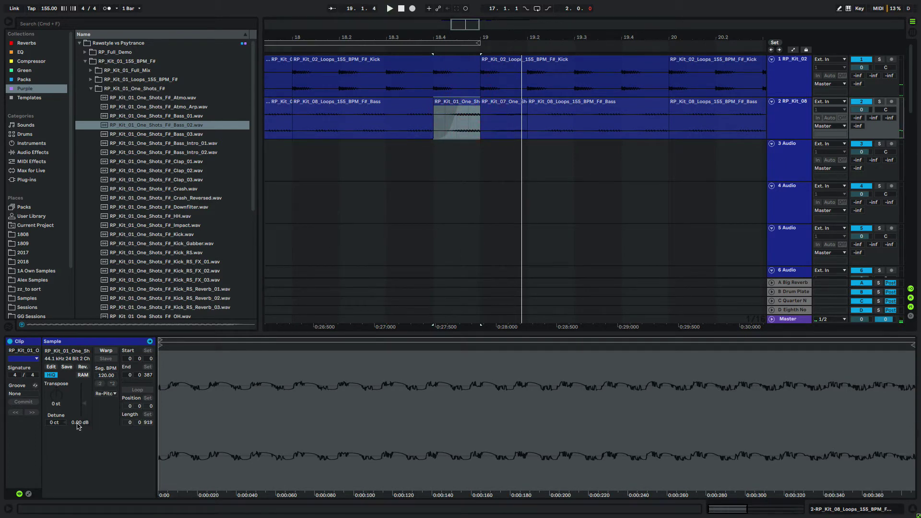
{"action": "left_click_drag", "start_coordinate": [79, 426], "coordinate": [78, 432]}
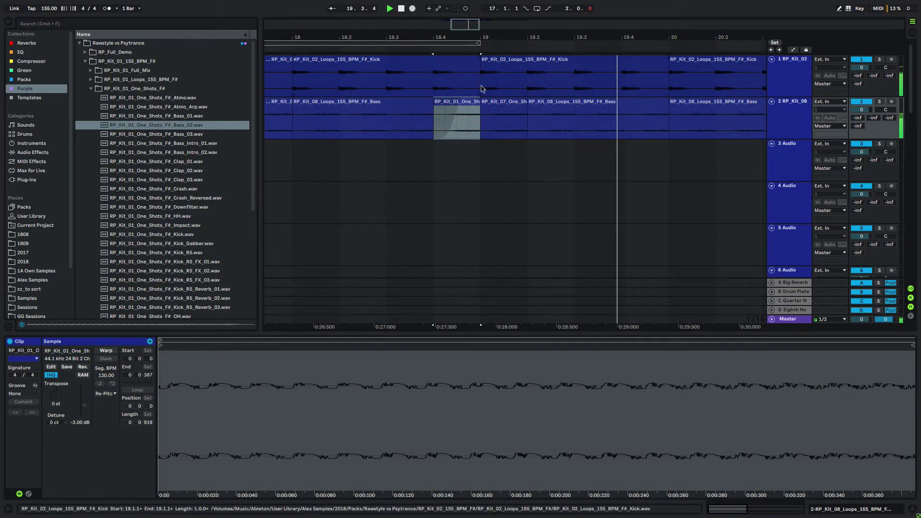
{"action": "left_click_drag", "start_coordinate": [513, 36], "coordinate": [513, 11]}
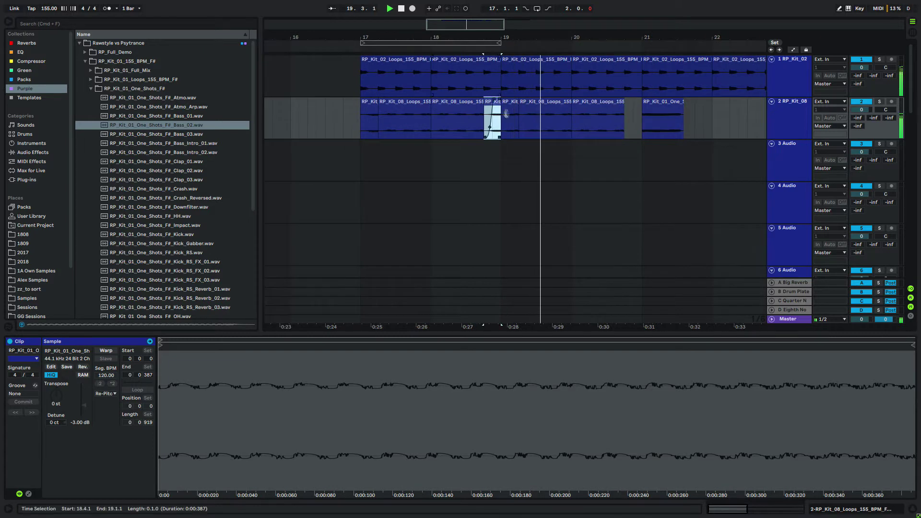
Replace the bass one-shot at bar 19 with a copy of the one-beat bass clip from bar 17
{"action": "left_click", "coordinate": [506, 113]}
{"action": "key", "text": "Delete"}
{"action": "left_click", "coordinate": [369, 108]}
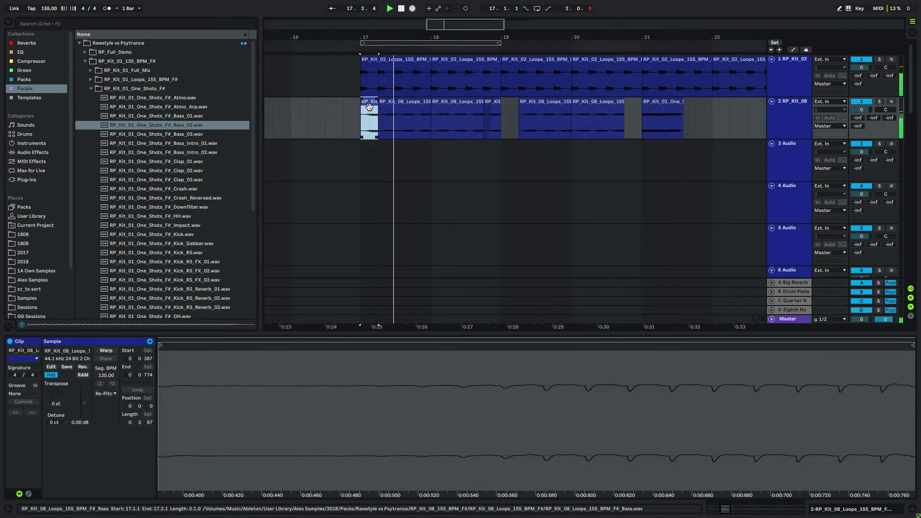
{"action": "left_click_drag", "start_coordinate": [369, 107], "coordinate": [509, 115]}
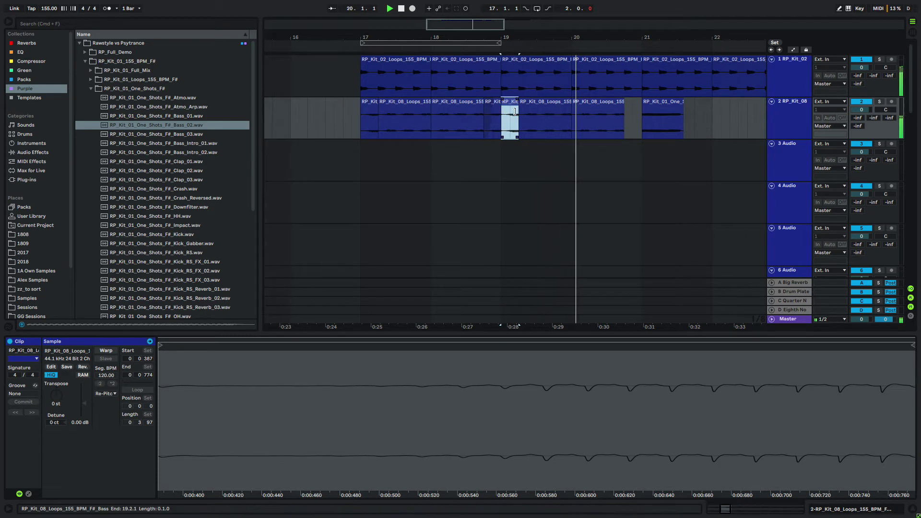
Move the F# bass one-shot from 18.4 to 20.4 and duplicate the four-bar bass section from bar 17 to bar 21
{"action": "left_click", "coordinate": [509, 116]}
{"action": "key", "text": "Delete"}
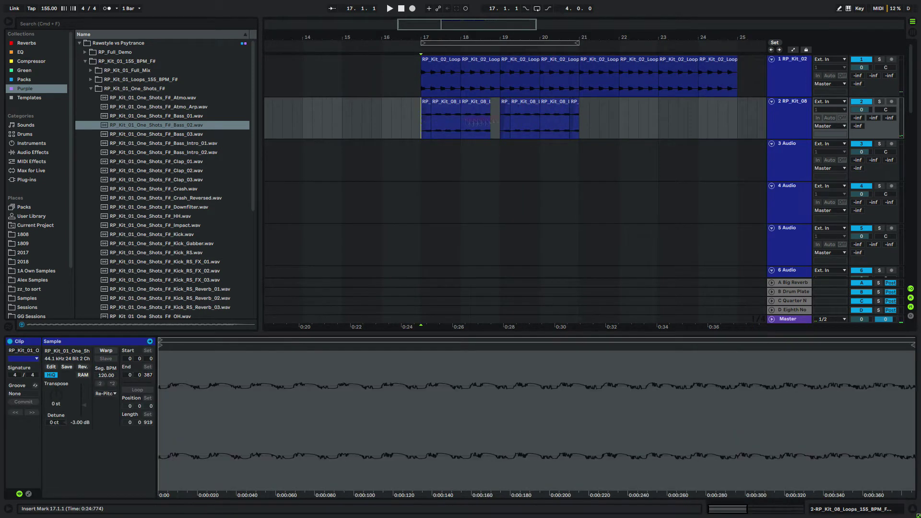
{"action": "left_click_drag", "start_coordinate": [420, 125], "coordinate": [580, 114]}
{"action": "key", "text": "super+d"}
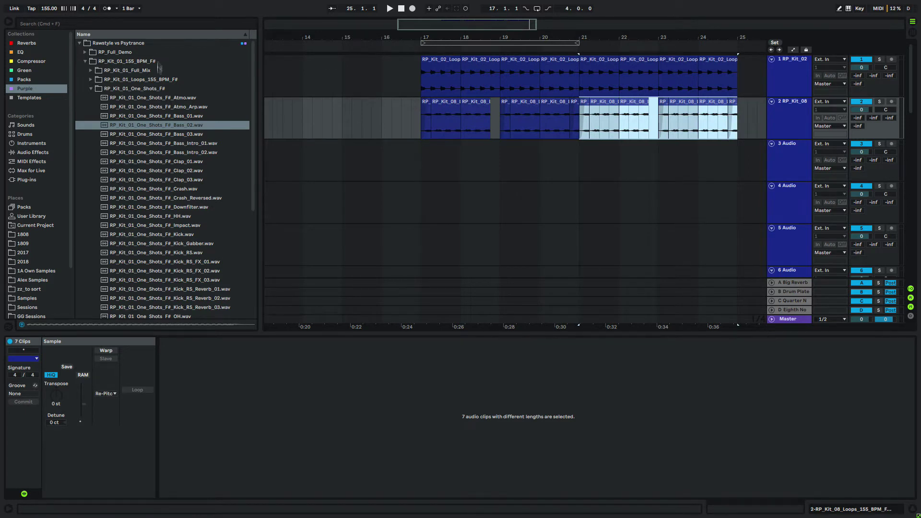
Browse the RP_Kit_04 and RP_Kit_03 loop folders and audition their snare loops
{"action": "left_click", "coordinate": [159, 88]}
{"action": "left_click", "coordinate": [124, 151]}
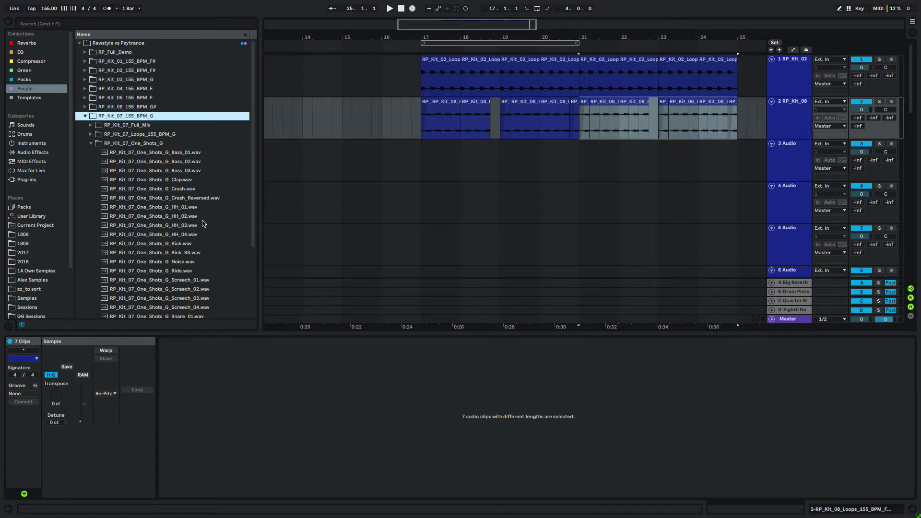
{"action": "key", "text": "Left"}
{"action": "key", "text": "Up"}
{"action": "key", "text": "Up"}
{"action": "key", "text": "Right"}
{"action": "key", "text": "Down"}
{"action": "key", "text": "Down"}
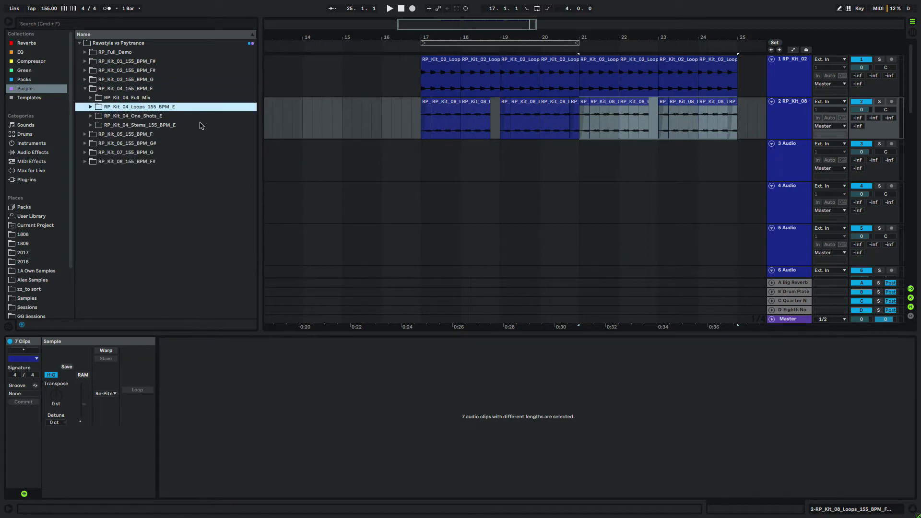
{"action": "key", "text": "Right"}
{"action": "scroll", "coordinate": [182, 246], "scroll_direction": "down", "scroll_amount": 3}
{"action": "scroll", "coordinate": [183, 245], "scroll_direction": "up", "scroll_amount": 1}
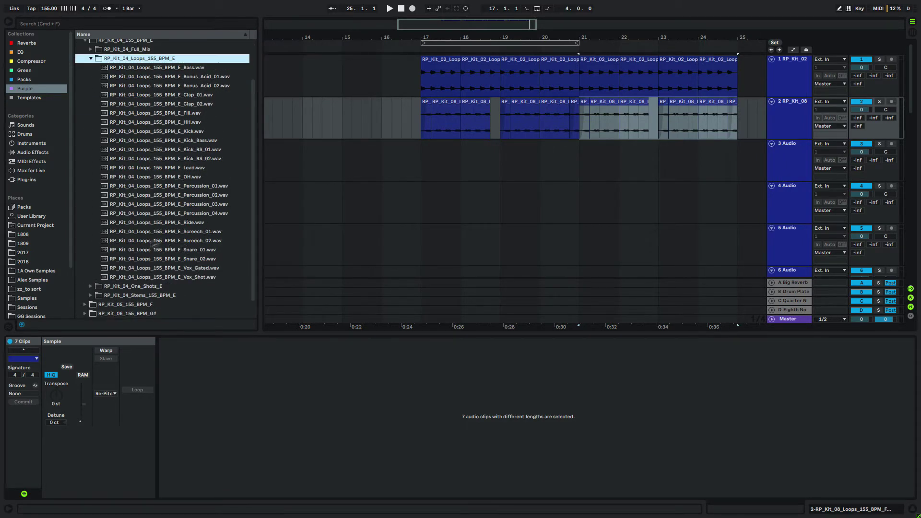
{"action": "left_click", "coordinate": [183, 249]}
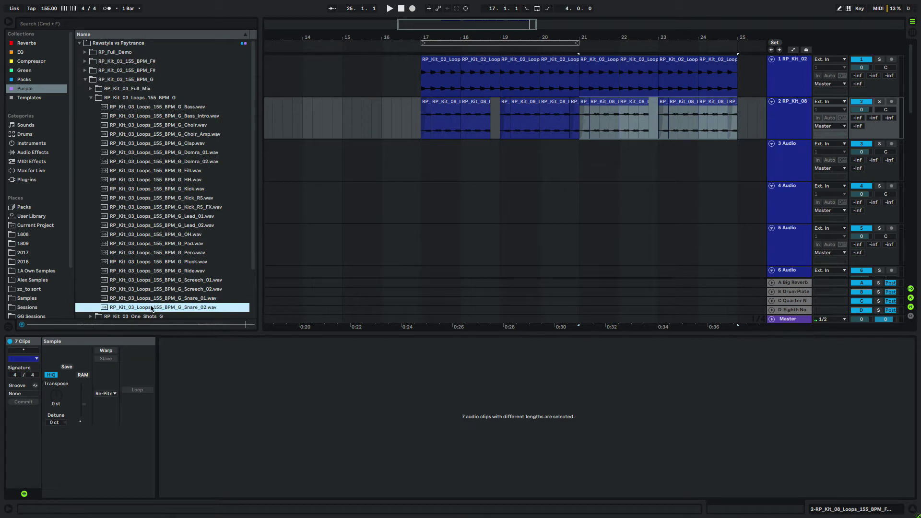
Place RP_Kit_03_Loops_155_BPM_G_Snare_02.wav at bar 17 on the third track and repeat it through bar 24
{"action": "left_click_drag", "start_coordinate": [151, 308], "coordinate": [494, 153]}
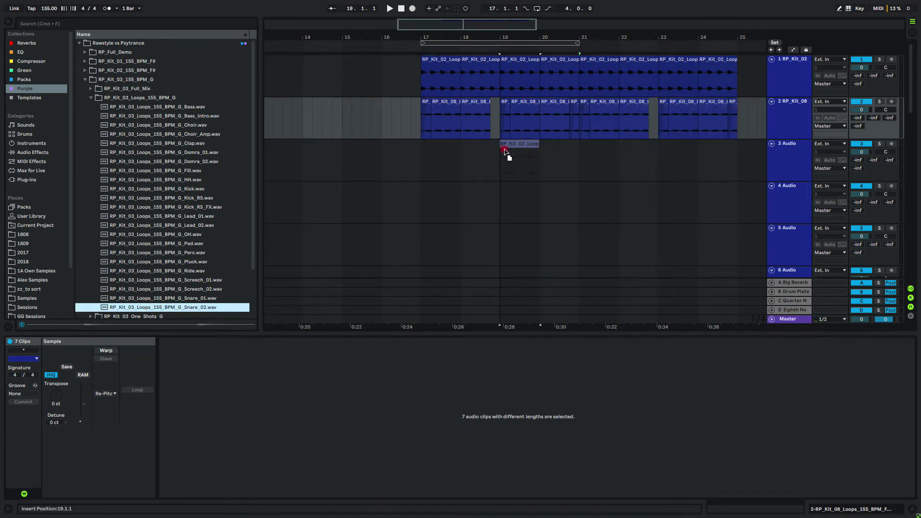
{"action": "left_click_drag", "start_coordinate": [425, 157], "coordinate": [420, 155]}
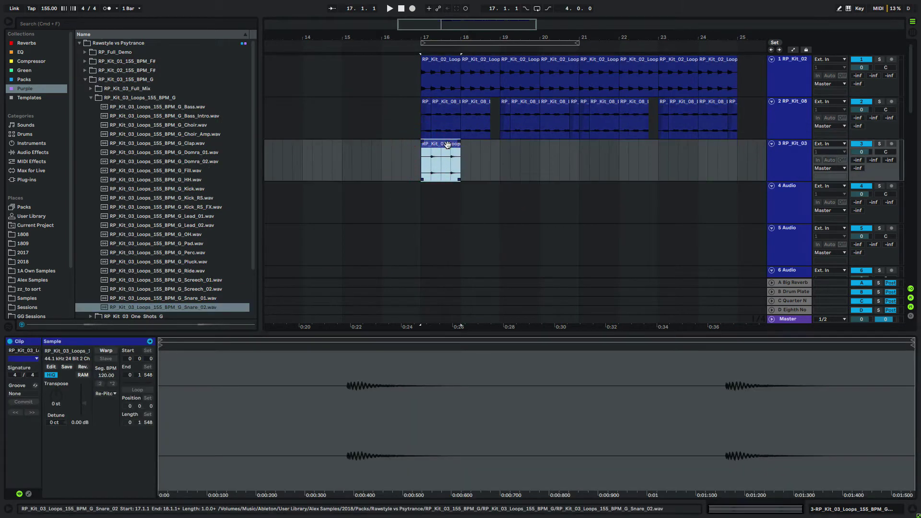
{"action": "key", "text": "super+d"}
{"action": "key", "text": "super+d"}
{"action": "key", "text": "super+d"}
{"action": "key", "text": "super+d"}
{"action": "key", "text": "super+d"}
{"action": "key", "text": "super+d"}
{"action": "key", "text": "super+d"}
Play the kick, bass and snare arrangement from bar 17 and select the snare track
{"action": "left_click", "coordinate": [422, 157]}
{"action": "key", "text": "space"}
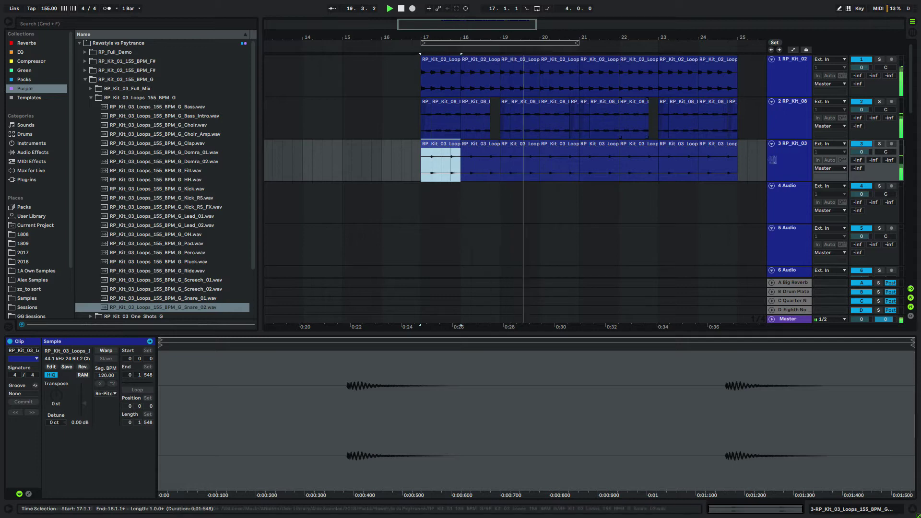
{"action": "left_click", "coordinate": [799, 153]}
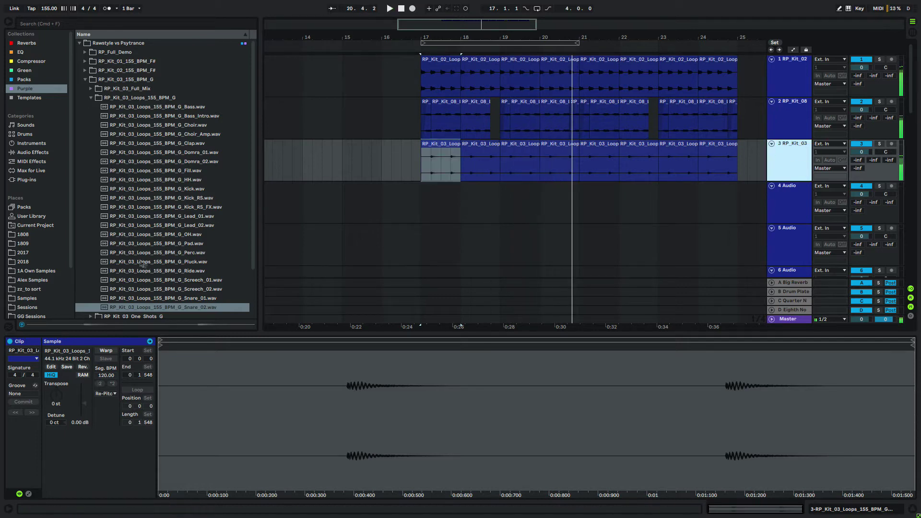
Open the RP_Kit_03_One_Shots_G folder and place RP_Kit_03_One_Shots_G_Clap_01.wav at bar 18 on the fourth track
{"action": "double_click", "coordinate": [167, 99]}
{"action": "key", "text": "Down"}
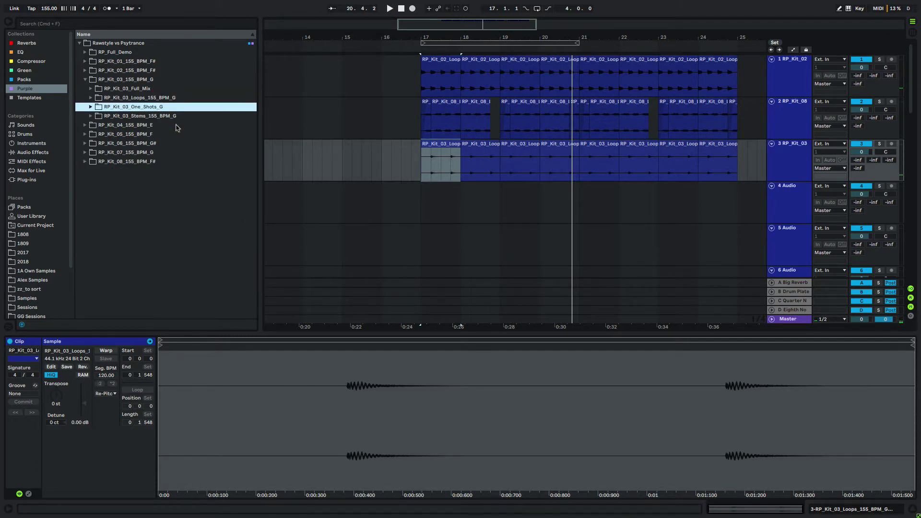
{"action": "key", "text": "Right"}
{"action": "left_click", "coordinate": [181, 163]}
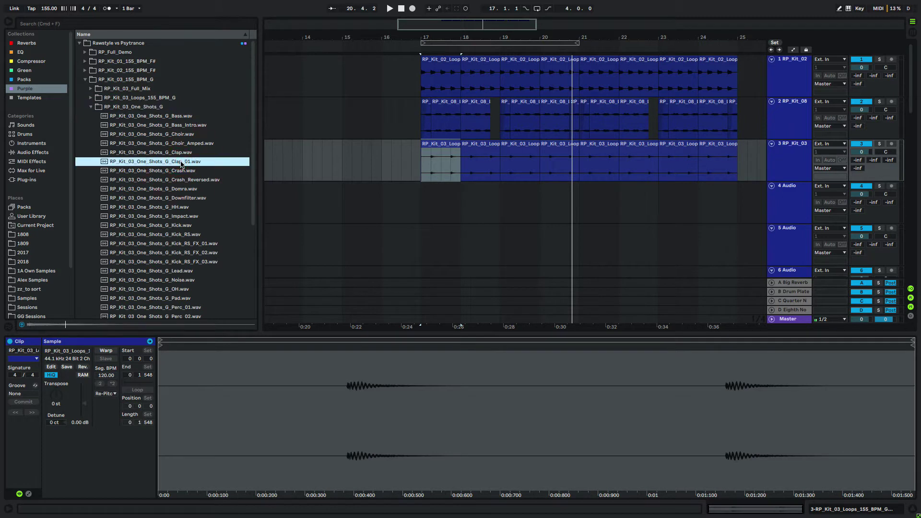
{"action": "left_click_drag", "start_coordinate": [175, 166], "coordinate": [485, 208]}
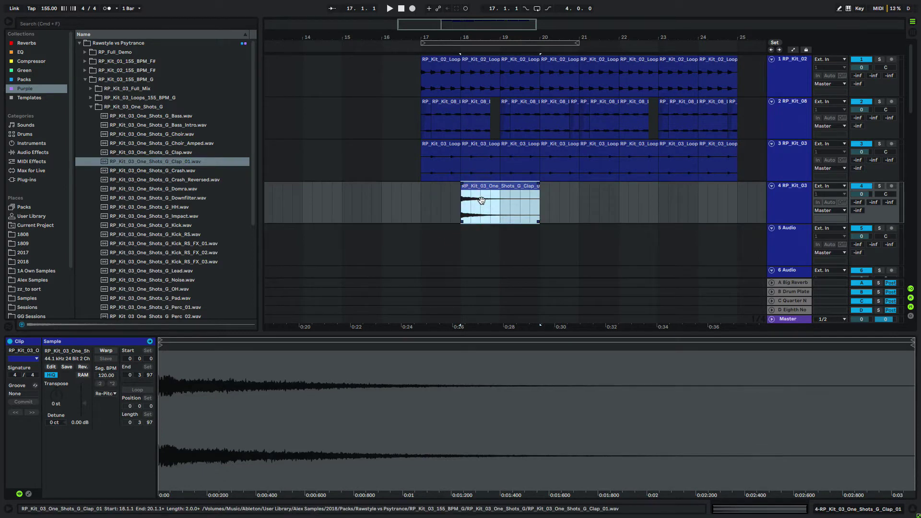
Reverse the clap clip and move it to start at 16.4 so it ends at 18.4, playing back the result
{"action": "key", "text": "r"}
{"action": "left_click_drag", "start_coordinate": [510, 186], "coordinate": [462, 190]}
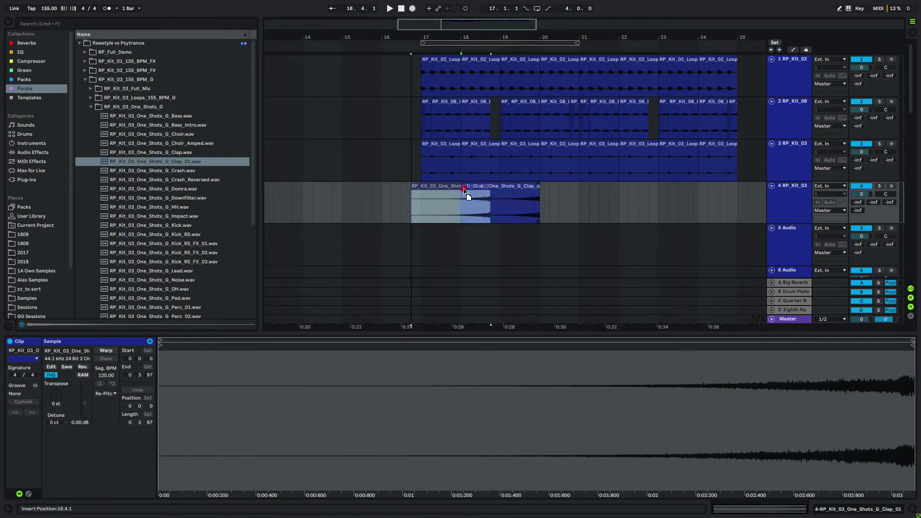
{"action": "left_click_drag", "start_coordinate": [486, 35], "coordinate": [497, 76]}
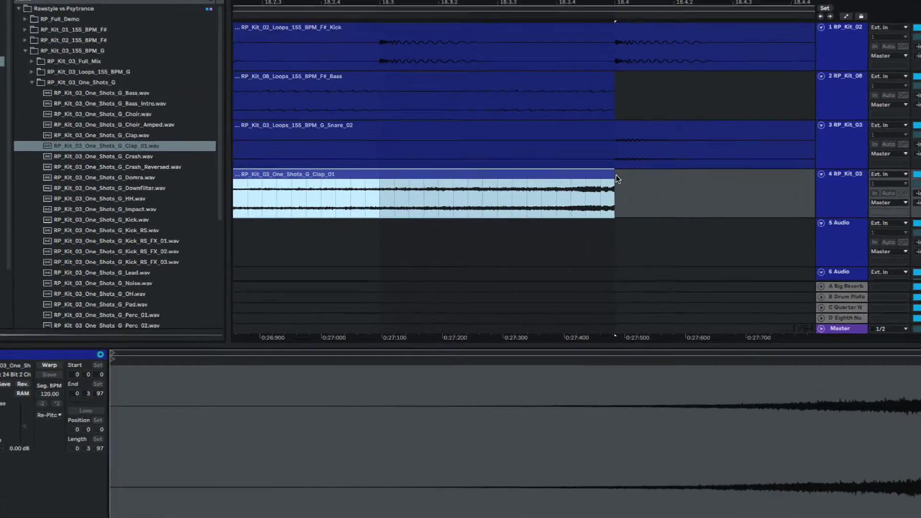
{"action": "left_click_drag", "start_coordinate": [613, 174], "coordinate": [639, 154]}
{"action": "key", "text": "space"}
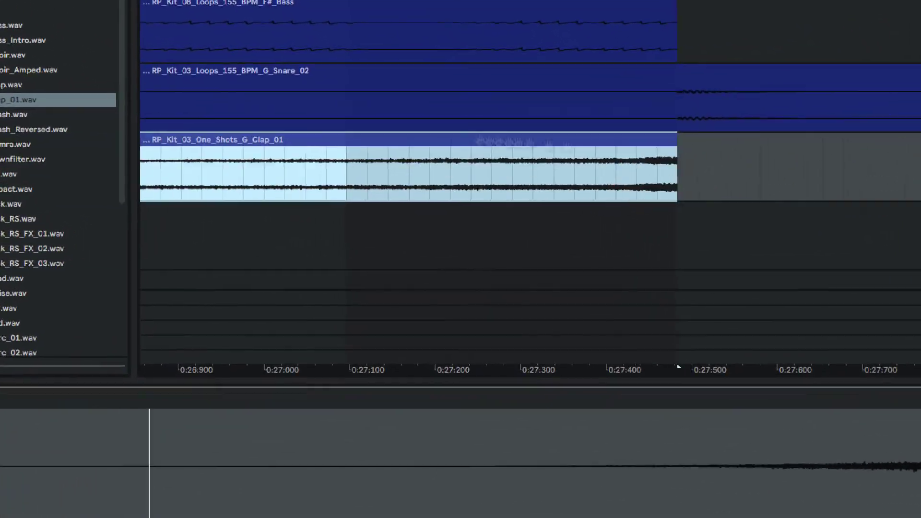
{"action": "scroll", "coordinate": [387, 177], "scroll_direction": "left", "scroll_amount": 5}
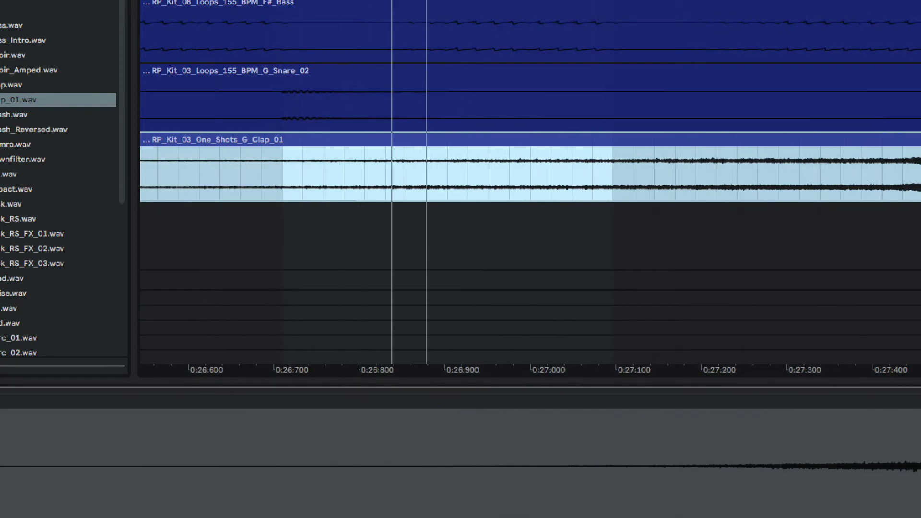
Trim the reversed clap clip to start at bar 17 with a fade-in, and add a Compressor to its track
{"action": "scroll", "coordinate": [651, 132], "scroll_direction": "down", "scroll_amount": 5}
{"action": "left_click", "coordinate": [651, 135]}
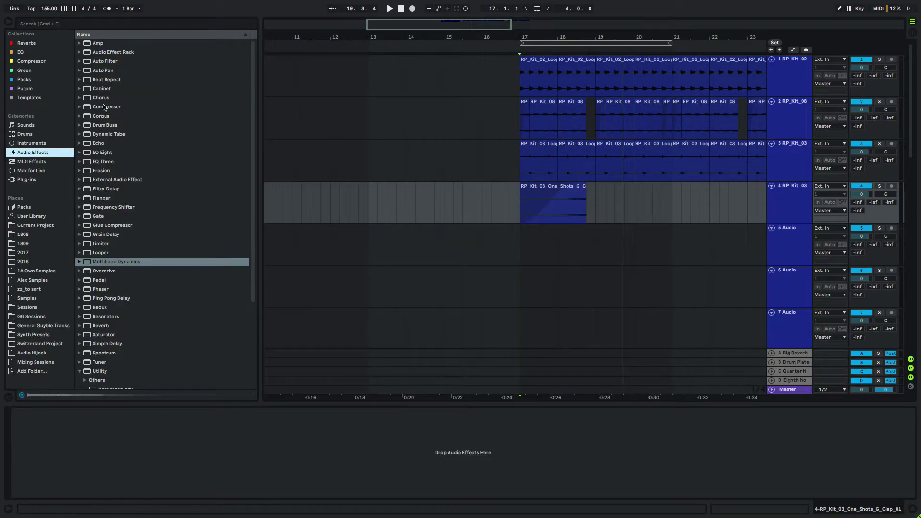
{"action": "left_click", "coordinate": [104, 108]}
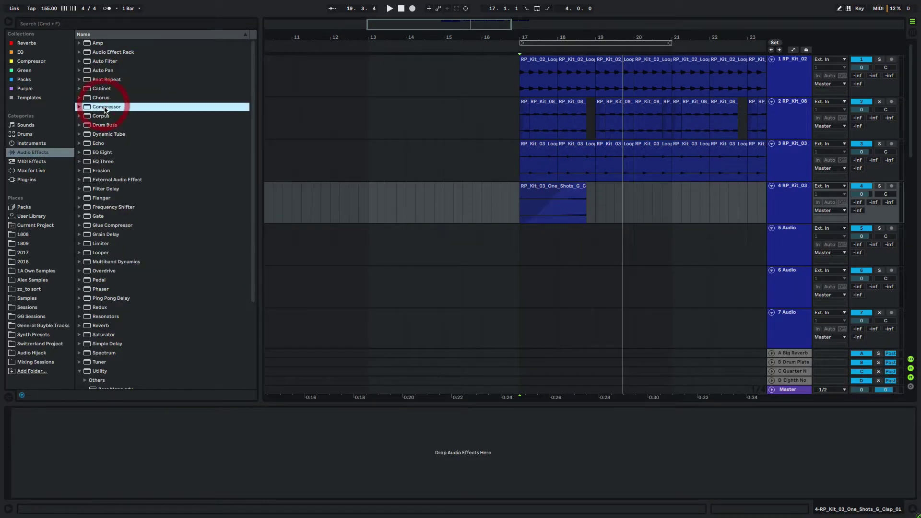
{"action": "left_click_drag", "start_coordinate": [560, 206], "coordinate": [565, 201]}
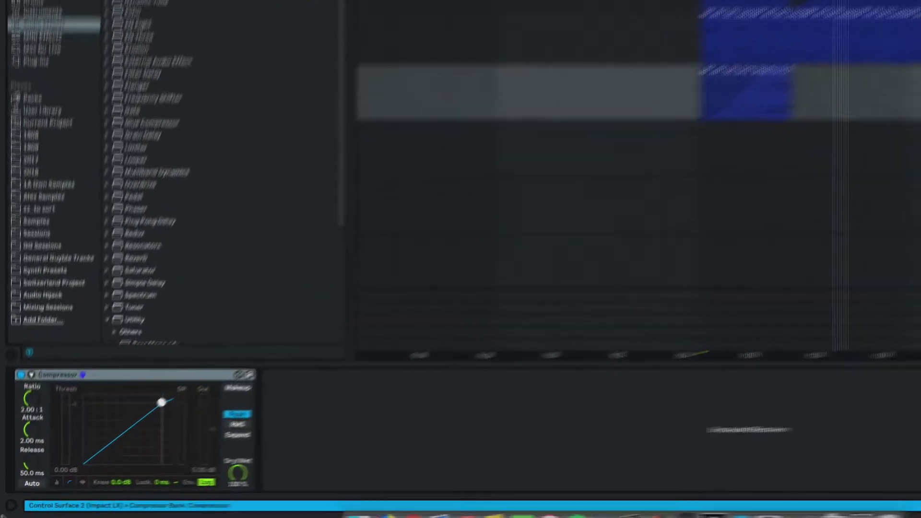
Sidechain the Compressor to the kick track (1-RP Kit 02) and lower its threshold to -41.4 dB
{"action": "left_click", "coordinate": [23, 411]}
{"action": "left_click", "coordinate": [41, 334]}
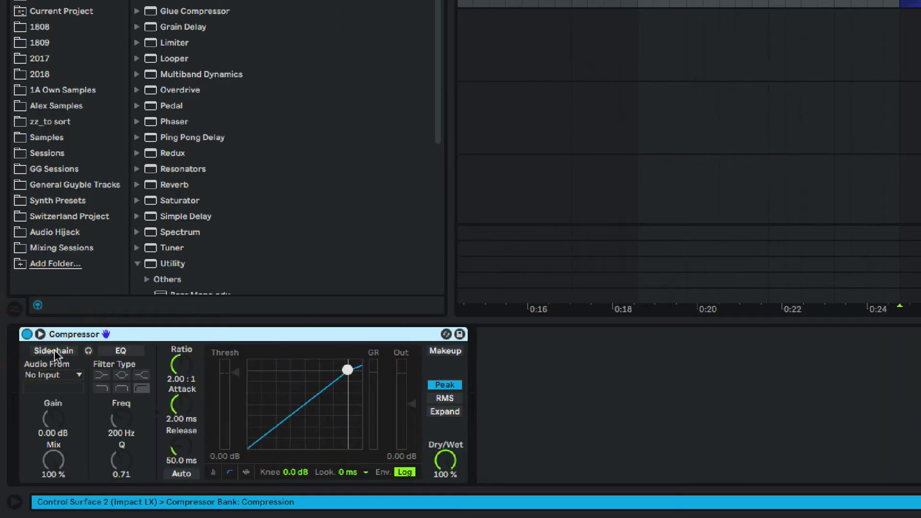
{"action": "left_click", "coordinate": [72, 375]}
{"action": "left_click", "coordinate": [89, 173]}
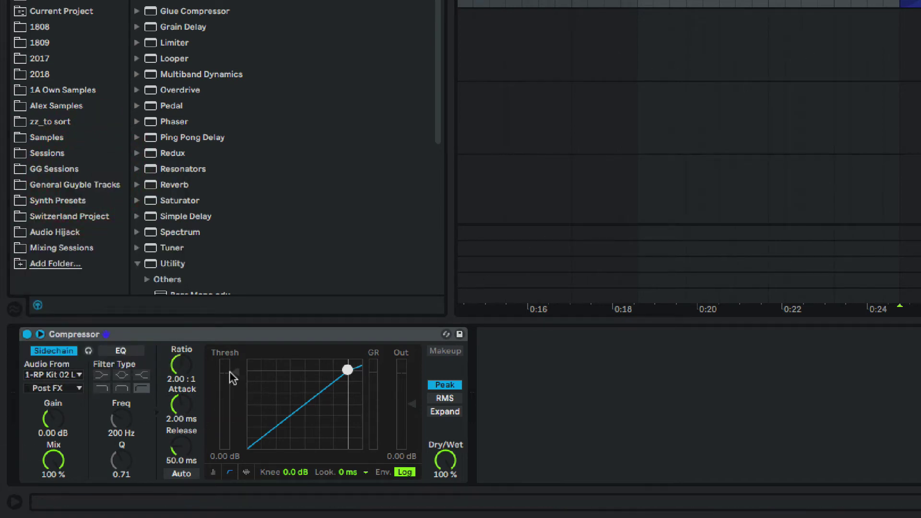
{"action": "left_click_drag", "start_coordinate": [232, 378], "coordinate": [235, 436]}
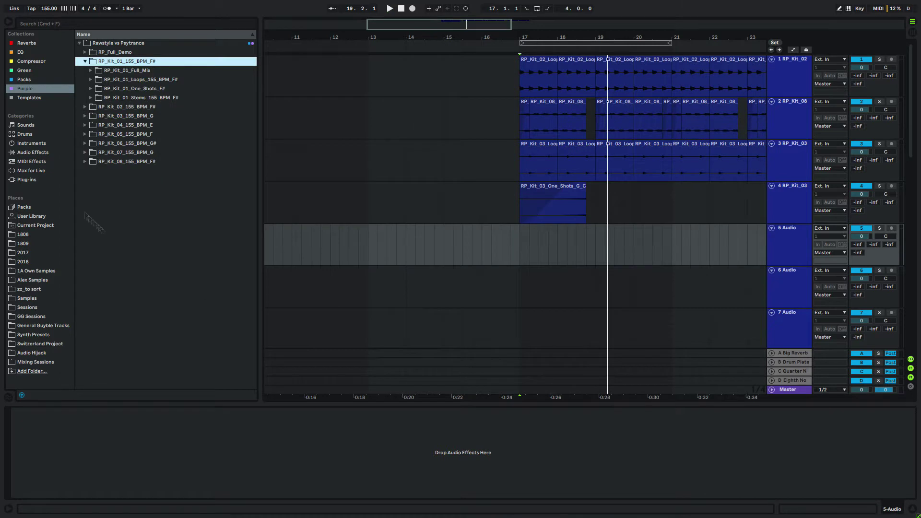
Open the RP_Kit_01_One_Shots_F# folder and audition its snare samples
{"action": "key", "text": "Right"}
{"action": "key", "text": "Down"}
{"action": "key", "text": "Down"}
{"action": "key", "text": "Down"}
{"action": "key", "text": "Right"}
{"action": "key", "text": "Down"}
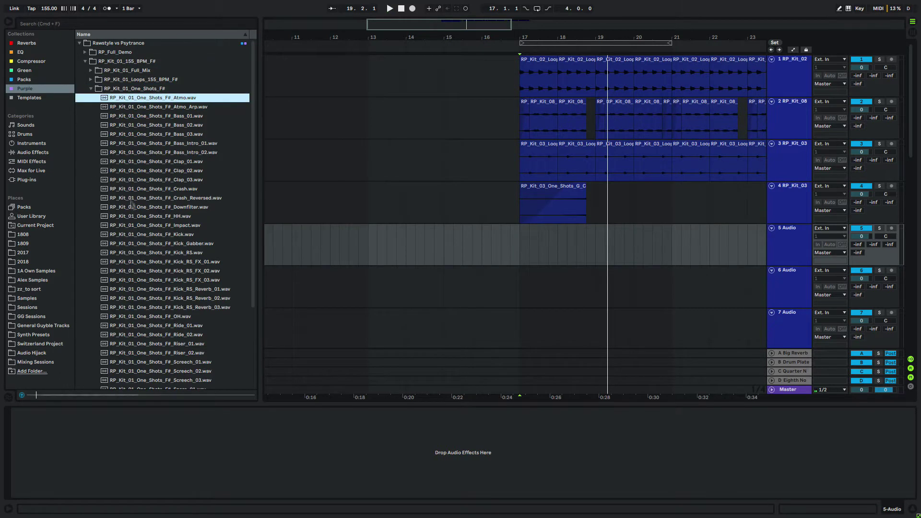
{"action": "scroll", "coordinate": [182, 267], "scroll_direction": "down", "scroll_amount": 3}
{"action": "left_click", "coordinate": [179, 354]}
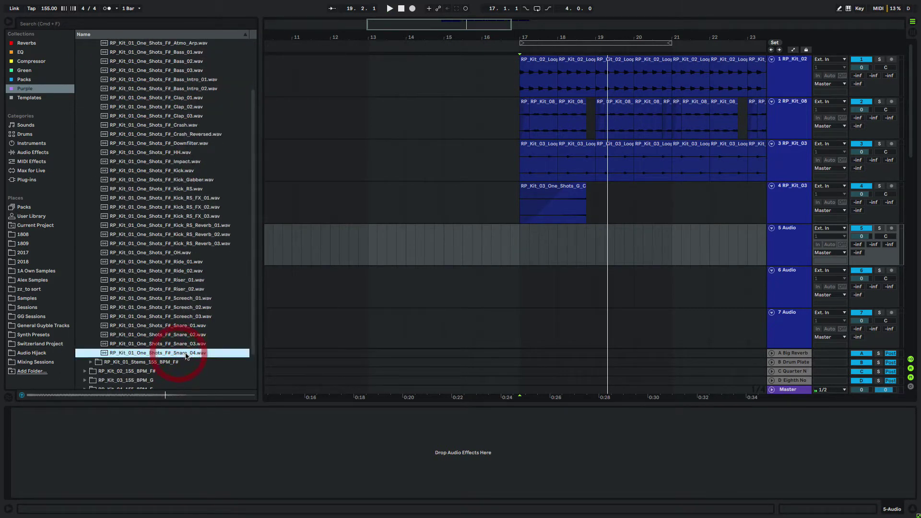
{"action": "key", "text": "Up"}
{"action": "key", "text": "Up"}
{"action": "key", "text": "Up"}
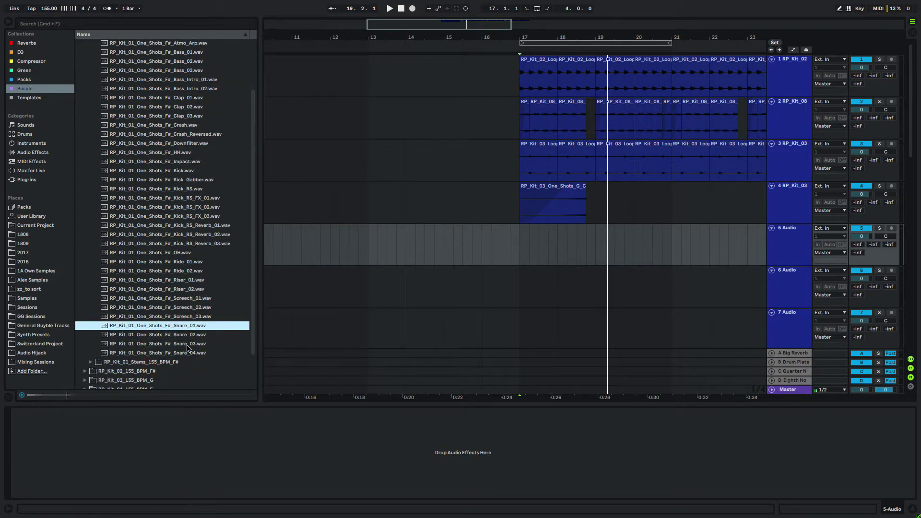
Audition the clap samples and place RP_Kit_01_One_Shots_F#_Clap_03.wav at 18.4 on the fifth track
{"action": "left_click", "coordinate": [180, 90]}
{"action": "key", "text": "Down"}
{"action": "key", "text": "Down"}
{"action": "key", "text": "Down"}
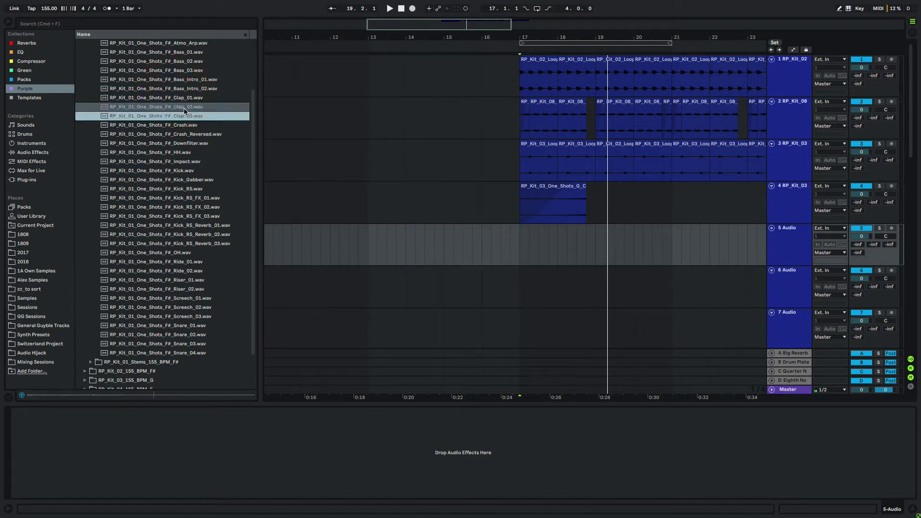
{"action": "key", "text": "Down"}
{"action": "key", "text": "Up"}
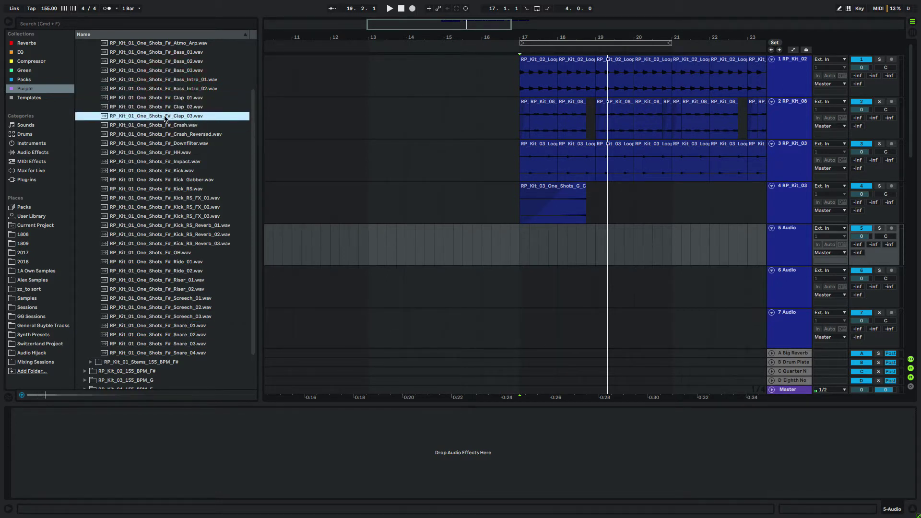
{"action": "mouse_move", "coordinate": [165, 117]}
{"action": "left_mouse_down"}
{"action": "mouse_move", "coordinate": [586, 254]}
{"action": "mouse_move", "coordinate": [588, 246]}
{"action": "left_mouse_up"}
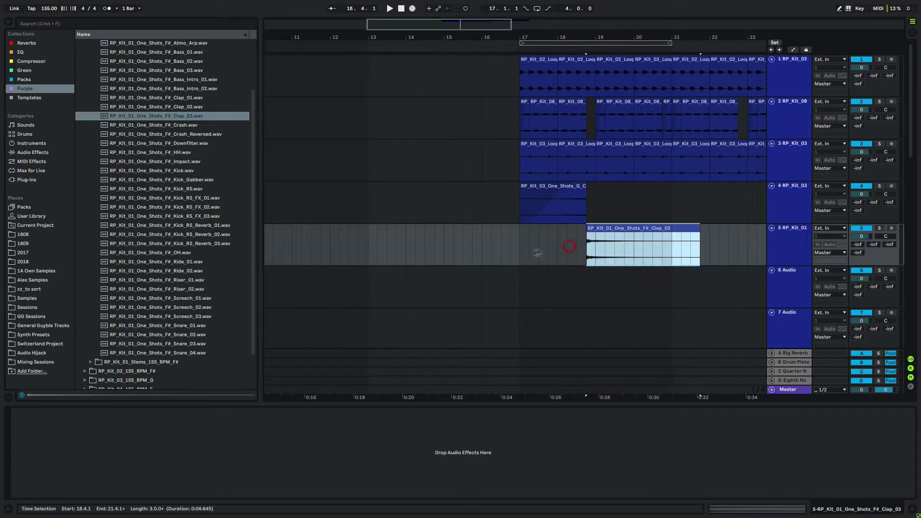
Play back the new clap and shorten its clip to end at bar 21 with a fade-out
{"action": "left_click", "coordinate": [533, 250]}
{"action": "key", "text": "space"}
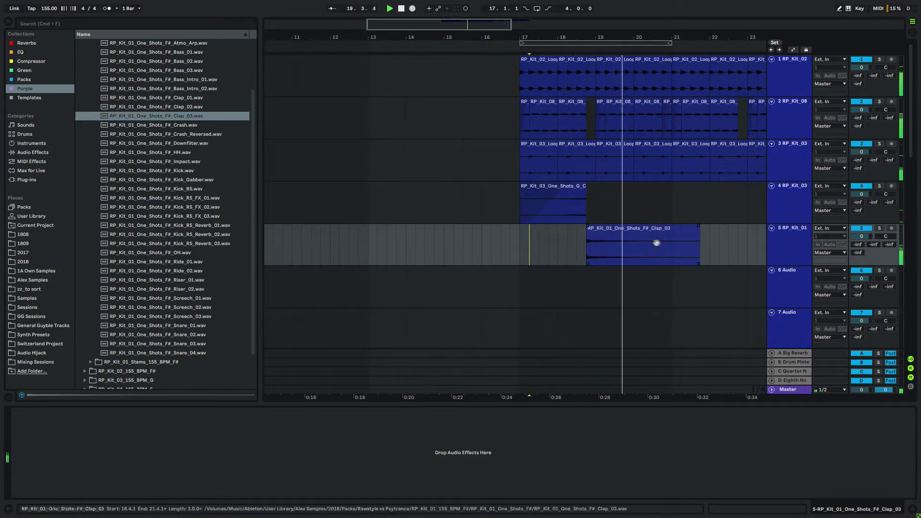
{"action": "scroll", "coordinate": [633, 235], "scroll_direction": "right", "scroll_amount": 5}
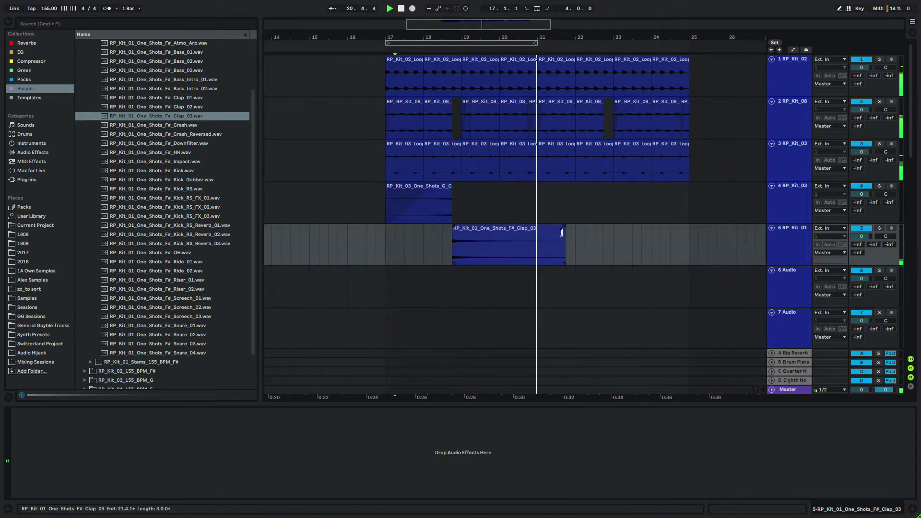
{"action": "left_click_drag", "start_coordinate": [565, 235], "coordinate": [537, 235]}
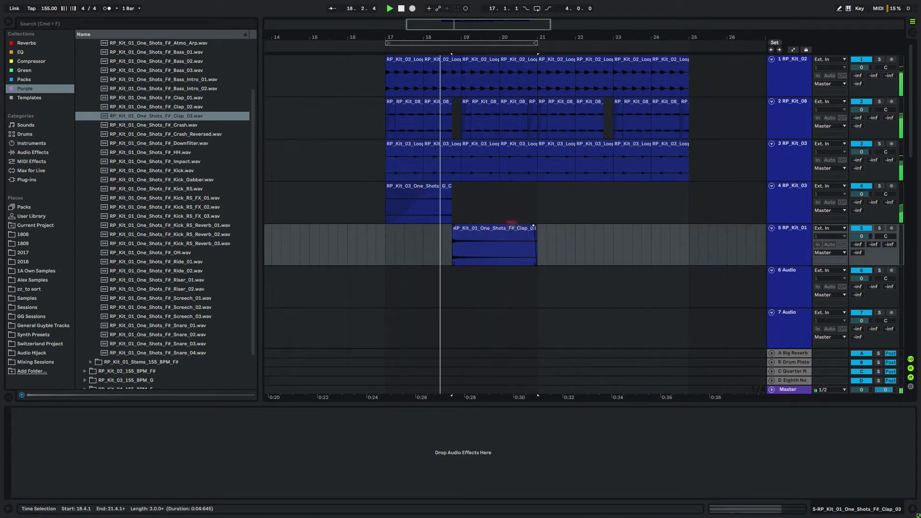
{"action": "key", "text": "space"}
Solo the reversed clap track and set its sends to A -20.0, C -24.0 and D -21.0 dB while listening
{"action": "left_click", "coordinate": [429, 201]}
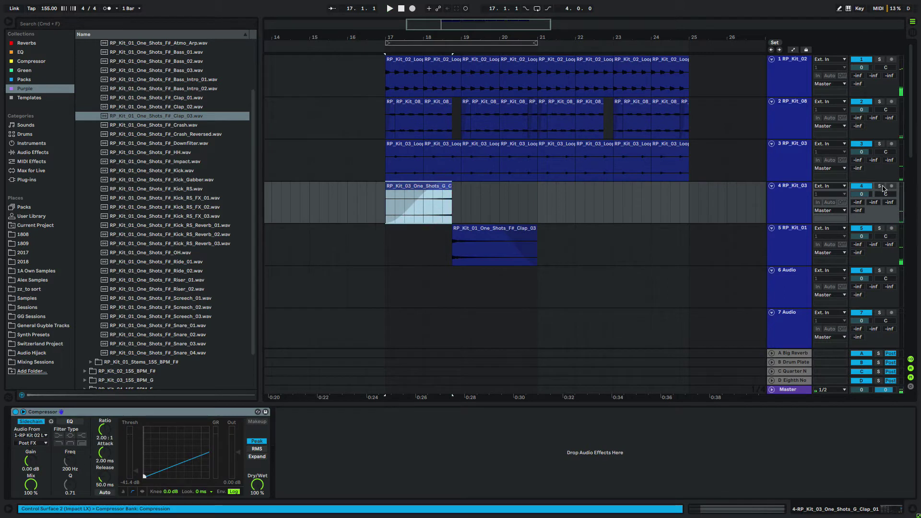
{"action": "left_click", "coordinate": [880, 186]}
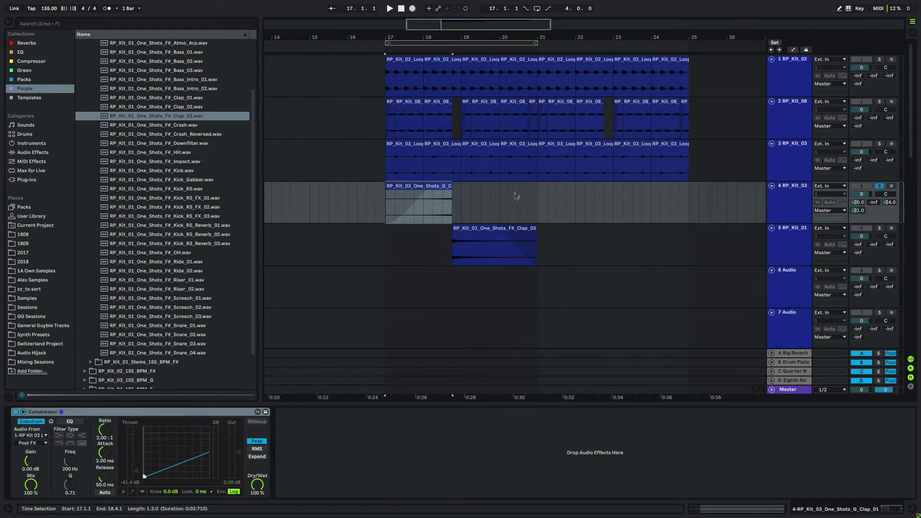
{"action": "key", "text": "space"}
{"action": "left_click", "coordinate": [435, 212]}
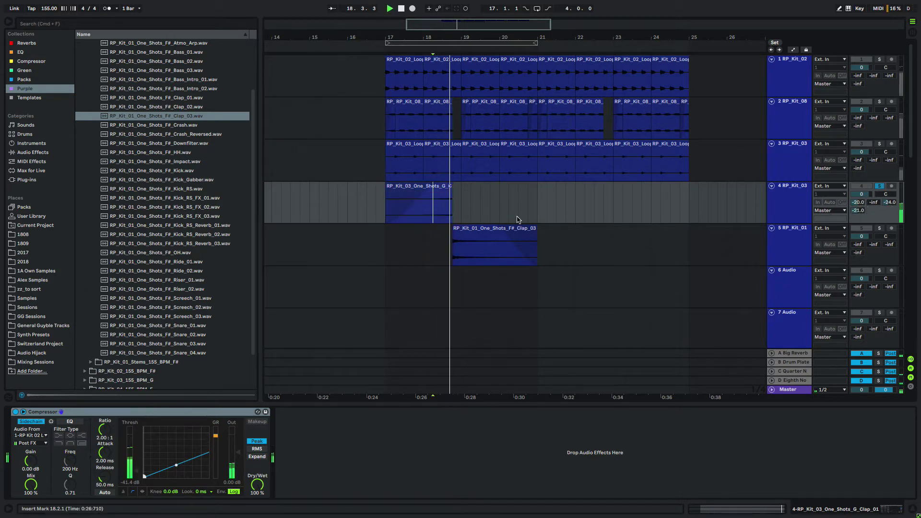
Set the fifth track's soloed clap sends to -10.6 dB for Quarter Note and -12.0 dB for Eighth Note, and end the solo
{"action": "left_click", "coordinate": [453, 251]}
{"action": "key", "text": "space"}
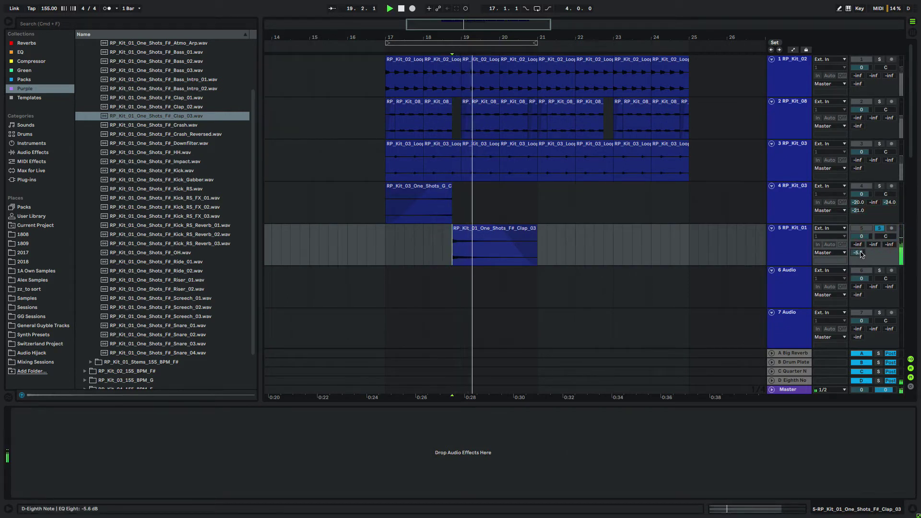
{"action": "left_click_drag", "start_coordinate": [861, 254], "coordinate": [861, 275]}
{"action": "key", "text": "space"}
{"action": "key", "text": "space"}
{"action": "key", "text": "space"}
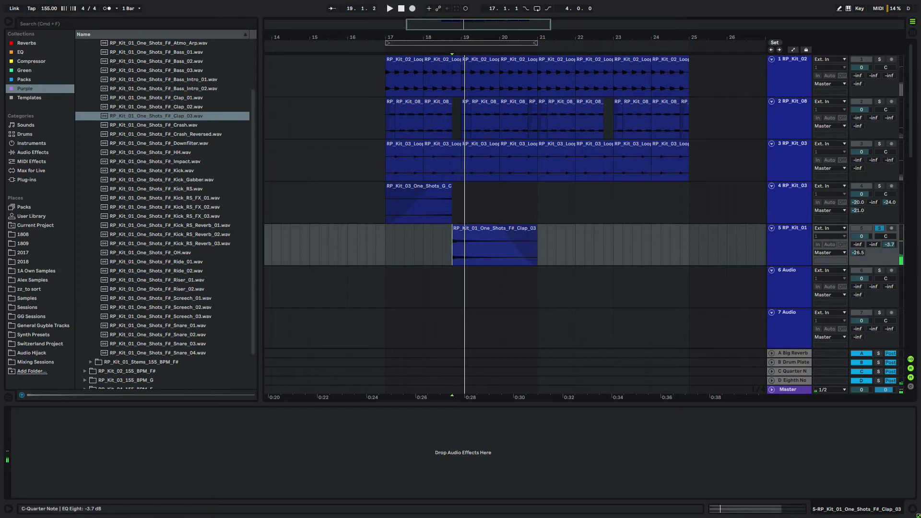
{"action": "left_click_drag", "start_coordinate": [888, 245], "coordinate": [889, 247]}
{"action": "key", "text": "space"}
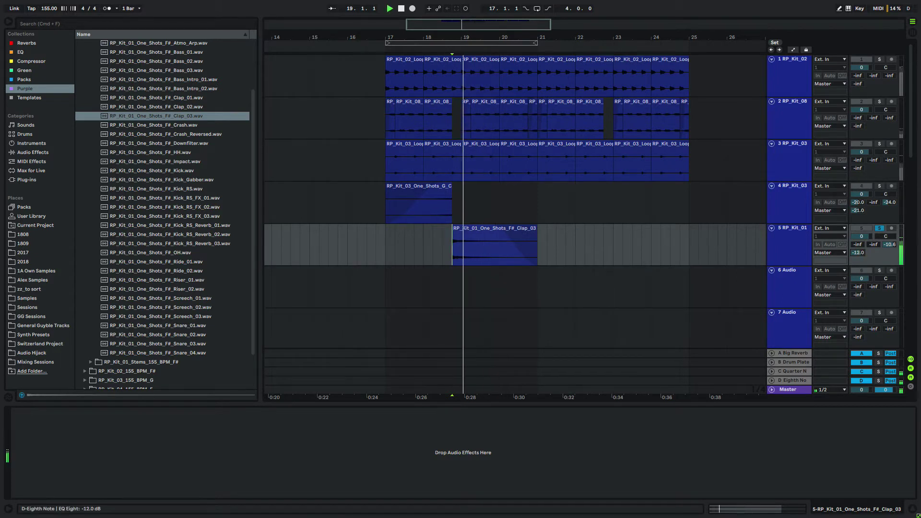
{"action": "left_click", "coordinate": [879, 228]}
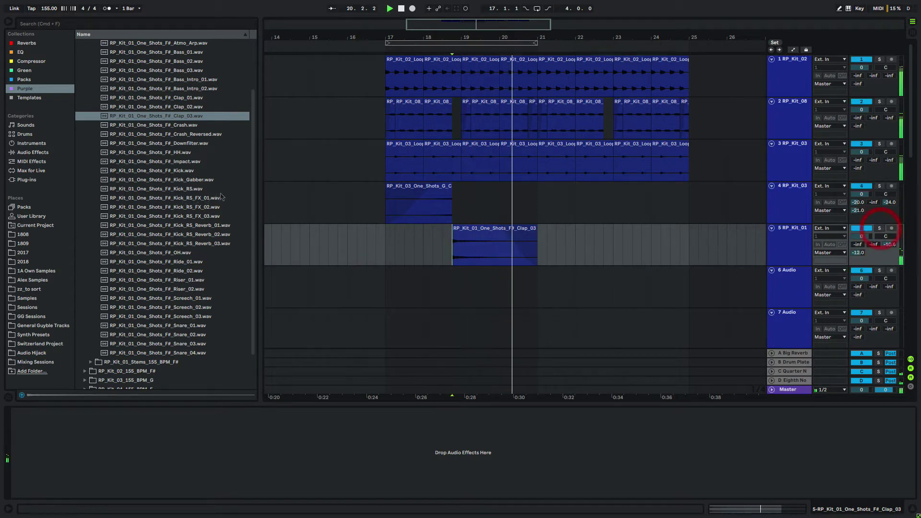
Move both clap clips together so the reversed clap starts at bar 19, and play the arrangement from bar 17
{"action": "left_click", "coordinate": [382, 205]}
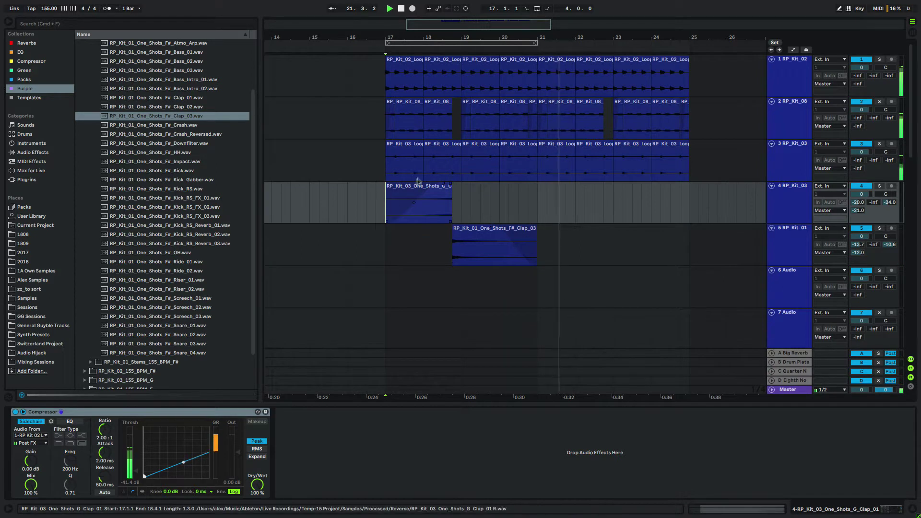
{"action": "mouse_move", "coordinate": [431, 189]}
{"action": "left_mouse_down"}
{"action": "mouse_move", "coordinate": [582, 189]}
{"action": "mouse_move", "coordinate": [431, 187]}
{"action": "left_mouse_up"}
{"action": "left_click", "coordinate": [481, 230], "text": "shift"}
{"action": "left_click_drag", "start_coordinate": [482, 229], "coordinate": [478, 191]}
{"action": "left_click", "coordinate": [390, 202]}
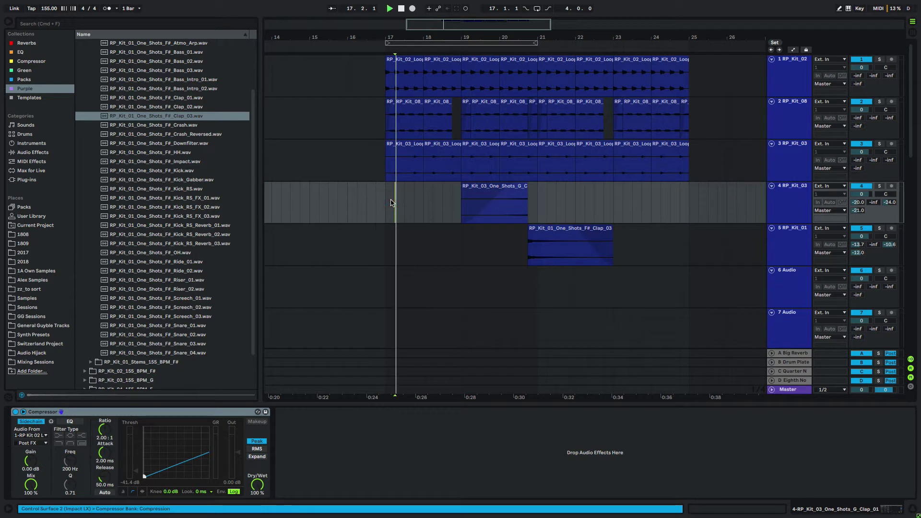
{"action": "left_click", "coordinate": [385, 201]}
{"action": "key", "text": "space"}
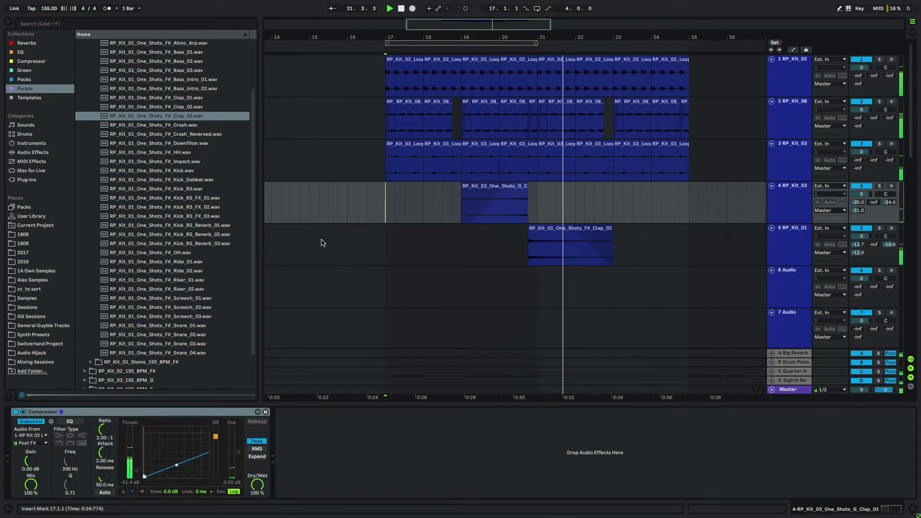
Browse the kit folders and open RP_Kit_07_Loops_155_BPM_G
{"action": "key", "text": "Down"}
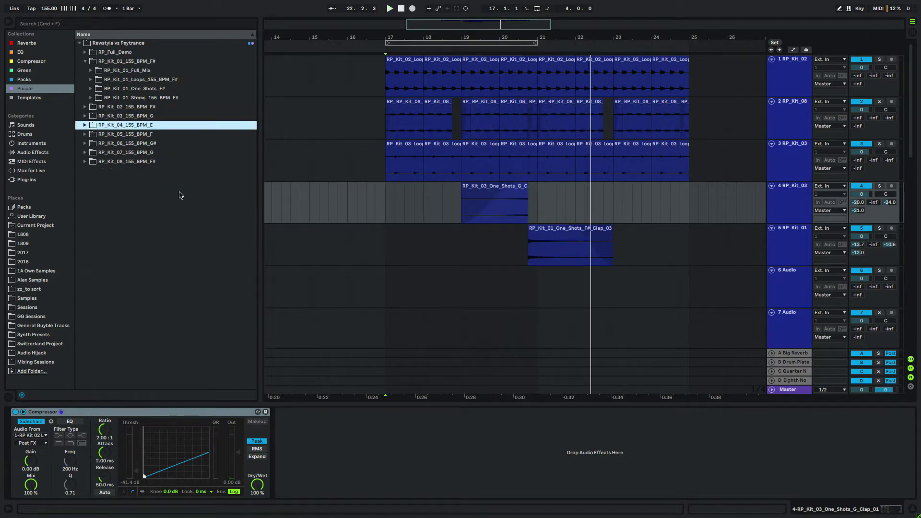
{"action": "key", "text": "Up"}
{"action": "key", "text": "Up"}
{"action": "key", "text": "Right"}
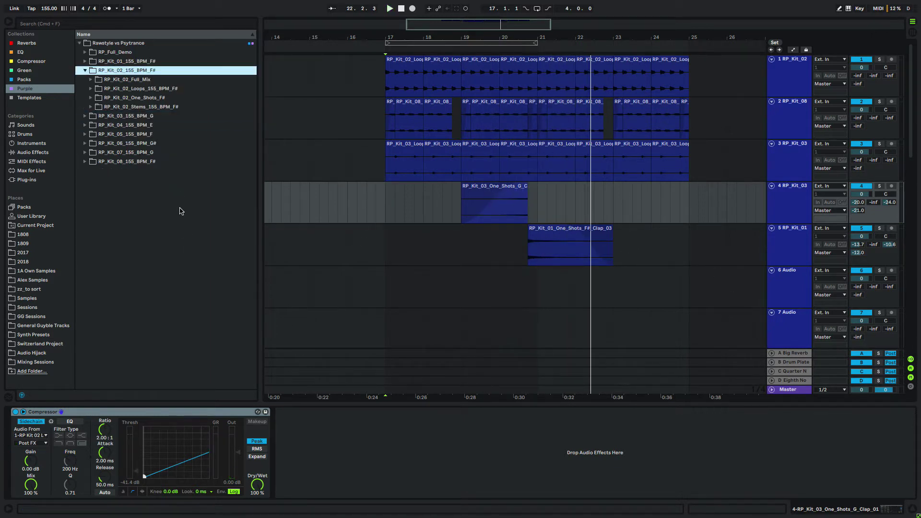
{"action": "key", "text": "Down"}
{"action": "key", "text": "Down"}
{"action": "key", "text": "Down"}
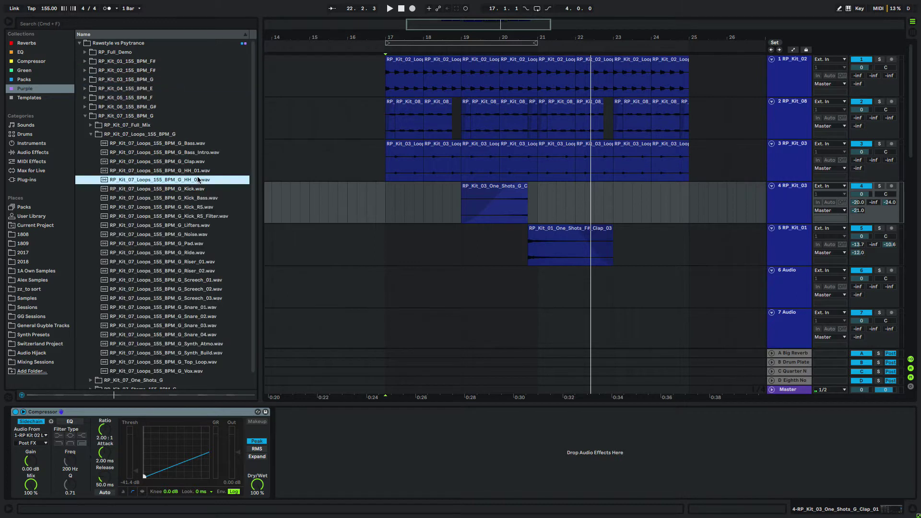
Audition the hi-hat loops, place RP_Kit_07_Loops_155_BPM_G_HH_02.wav at bar 21 on the sixth track, and play the arrangement
{"action": "key", "text": "Up"}
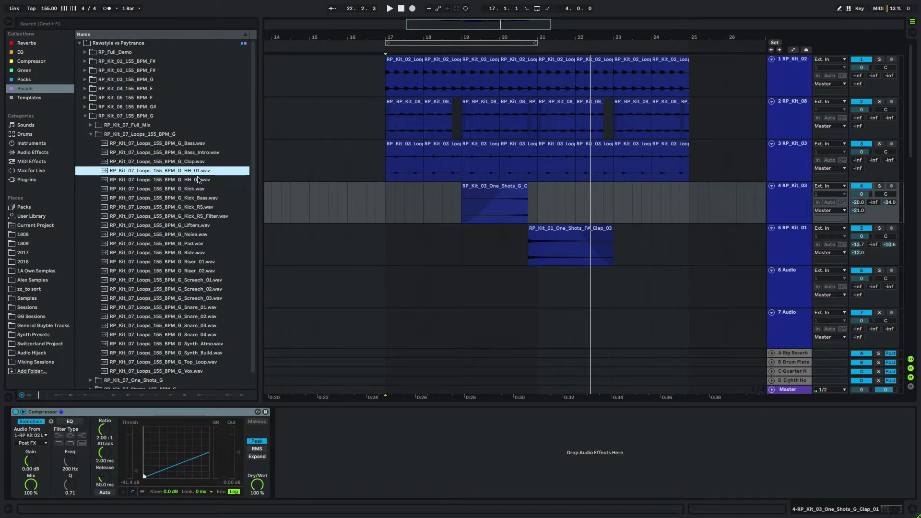
{"action": "left_click", "coordinate": [214, 179]}
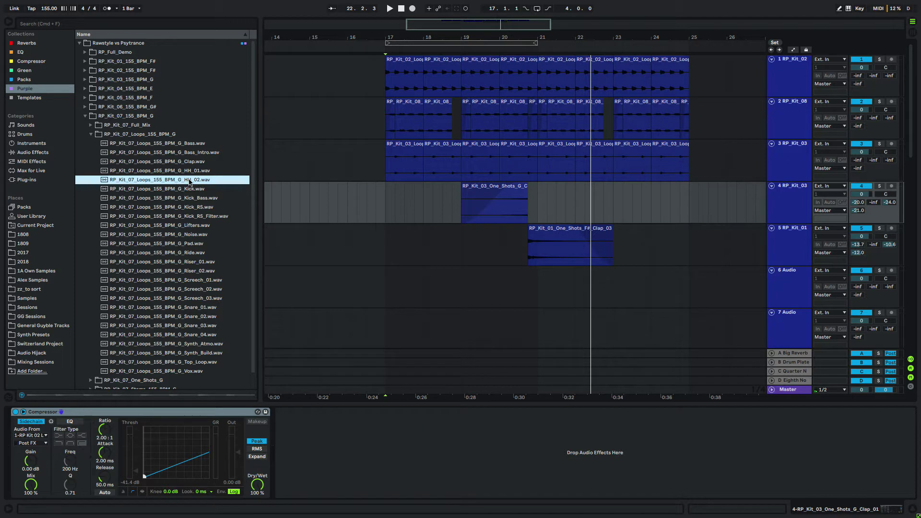
{"action": "left_click_drag", "start_coordinate": [190, 179], "coordinate": [537, 287]}
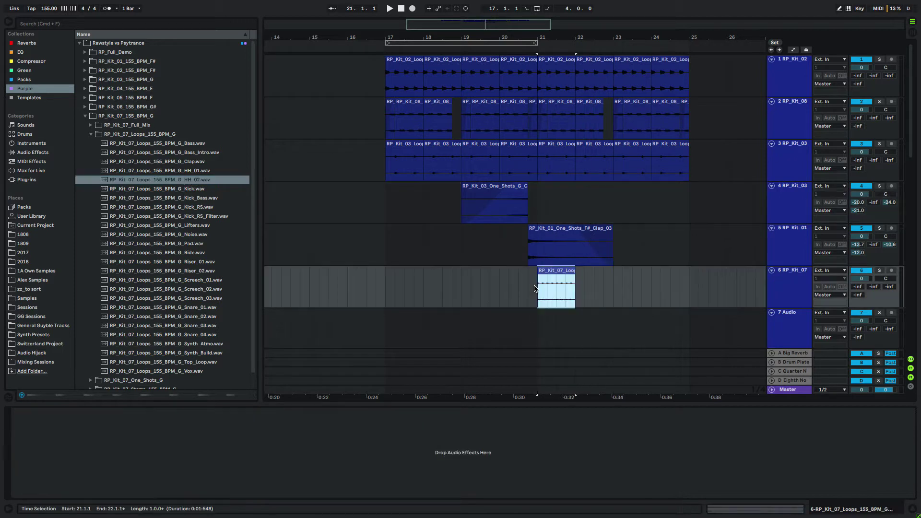
{"action": "left_click", "coordinate": [442, 287]}
{"action": "key", "text": "space"}
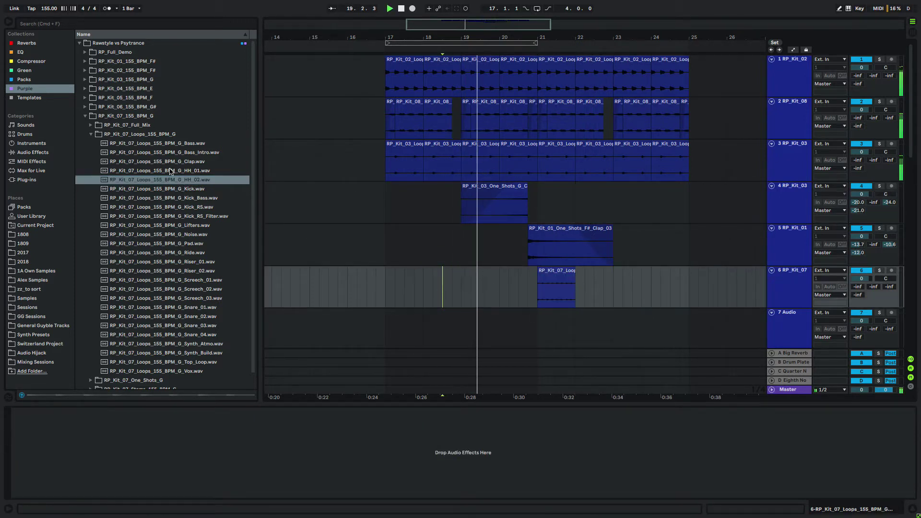
Place RP_Kit_07_Loops_155_BPM_G_HH_01.wav at bar 21 on the seventh track and duplicate both hi-hat clips to bar 22
{"action": "left_click_drag", "start_coordinate": [201, 170], "coordinate": [563, 313]}
{"action": "left_click", "coordinate": [562, 283], "text": "shift"}
{"action": "key", "text": "super+d"}
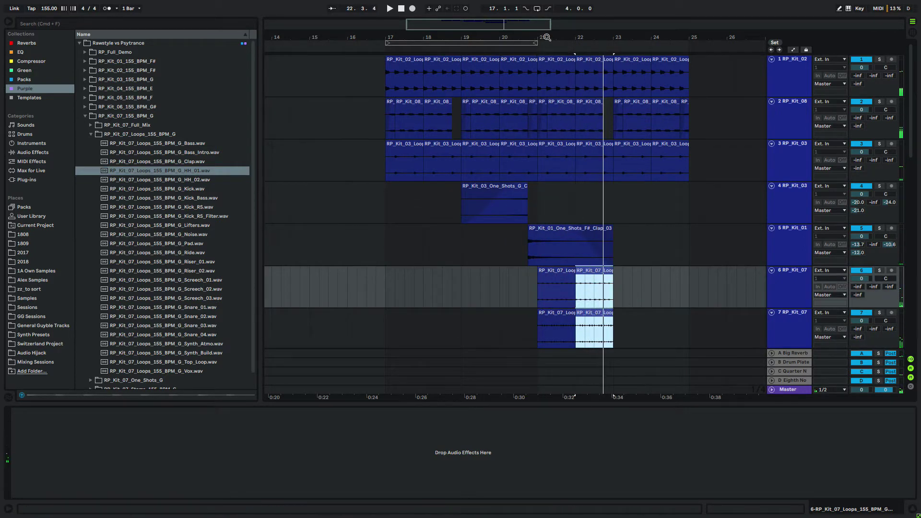
{"action": "mouse_move", "coordinate": [547, 38]}
{"action": "left_mouse_down"}
{"action": "mouse_move", "coordinate": [547, 109]}
{"action": "mouse_move", "coordinate": [547, 41]}
{"action": "left_mouse_up"}
{"action": "left_click", "coordinate": [538, 288]}
Delete both HH_01 clips from the seventh track and play the remaining hi-hat loop from bar 21
{"action": "left_click", "coordinate": [586, 321]}
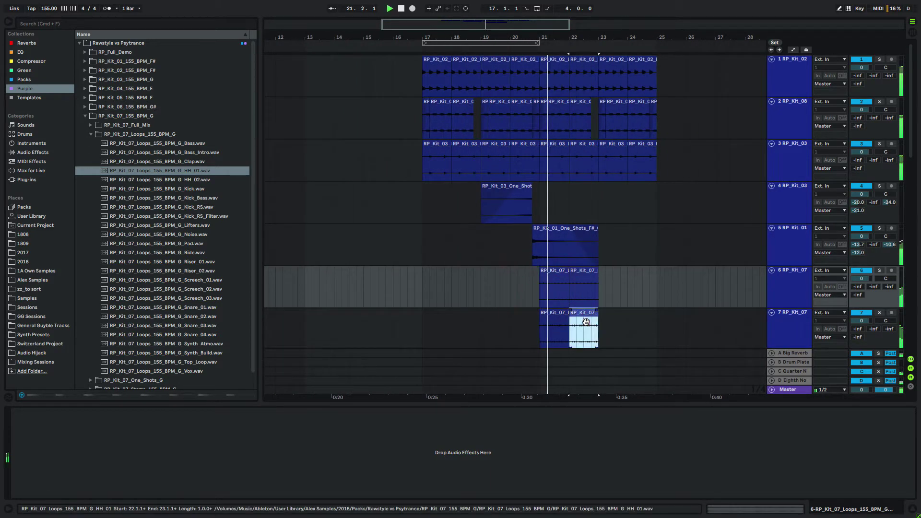
{"action": "key", "text": "Delete"}
{"action": "left_click", "coordinate": [553, 323]}
{"action": "key", "text": "Delete"}
{"action": "left_click", "coordinate": [542, 285]}
{"action": "key", "text": "space"}
{"action": "key", "text": "space"}
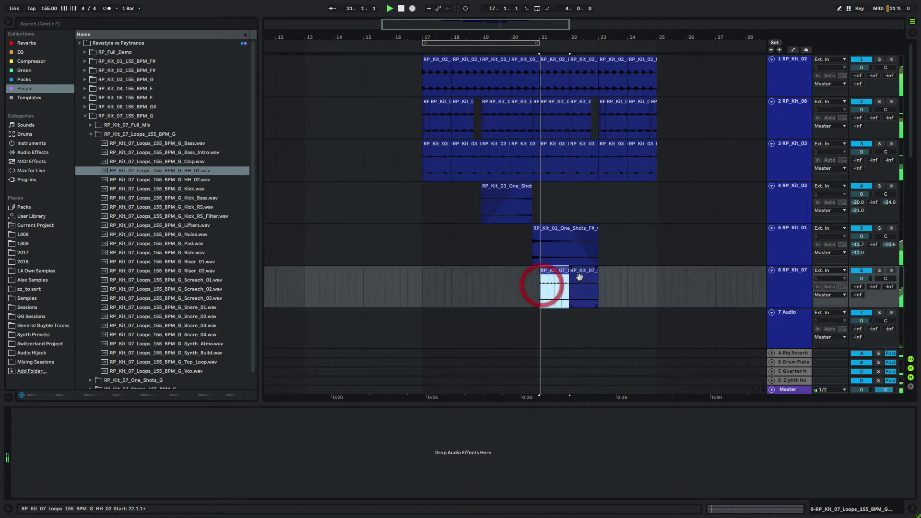
Duplicate the hi-hat loop on the sixth track to fill bars 23 and 24
{"action": "key", "text": "ctrl+d"}
{"action": "left_click", "coordinate": [579, 277]}
{"action": "key", "text": "ctrl+d"}
{"action": "key", "text": "ctrl+d"}
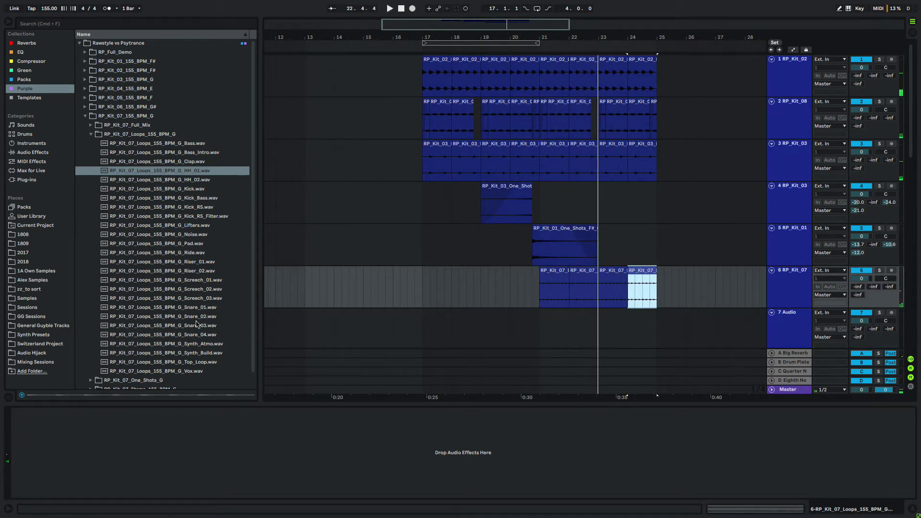
Place RP_Kit_07_Loops_155_BPM_G_Ride.wav at bar 17 on the seventh track, duplicate it through bar 20, and play the arrangement
{"action": "left_click", "coordinate": [216, 253]}
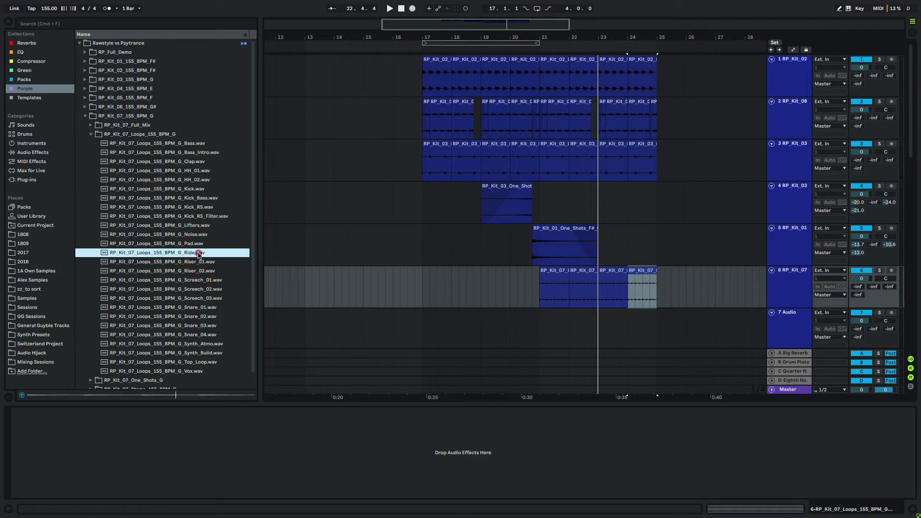
{"action": "left_click_drag", "start_coordinate": [199, 255], "coordinate": [425, 318]}
{"action": "key", "text": "space"}
{"action": "left_click", "coordinate": [436, 313]}
{"action": "key", "text": "super+d"}
{"action": "key", "text": "super+d"}
{"action": "key", "text": "super+d"}
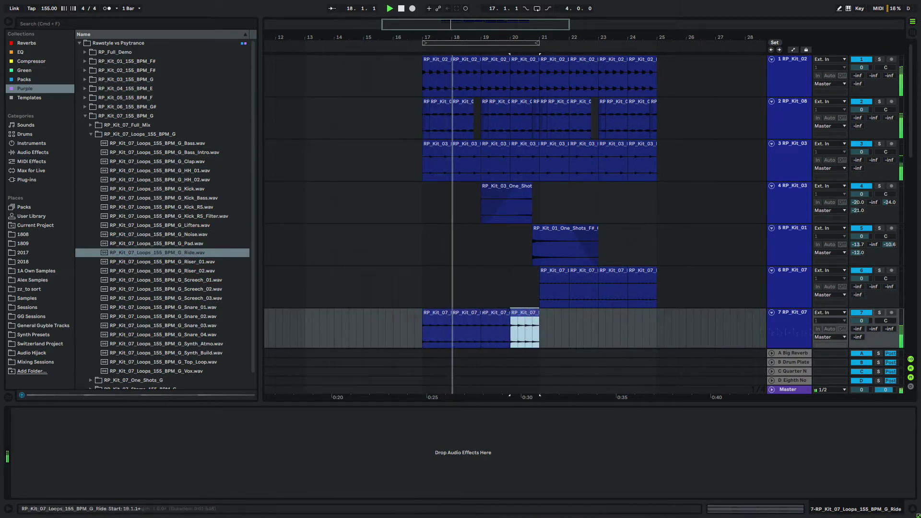
Duplicate the ride loop through bar 24, lower the seventh track's volume to -11.9 dB, and stop playback
{"action": "key", "text": "super+d"}
{"action": "key", "text": "super+d"}
{"action": "key", "text": "super+d"}
{"action": "key", "text": "super+d"}
{"action": "mouse_move", "coordinate": [862, 320]}
{"action": "left_mouse_down"}
{"action": "mouse_move", "coordinate": [862, 339]}
{"action": "mouse_move", "coordinate": [868, 320]}
{"action": "left_mouse_up"}
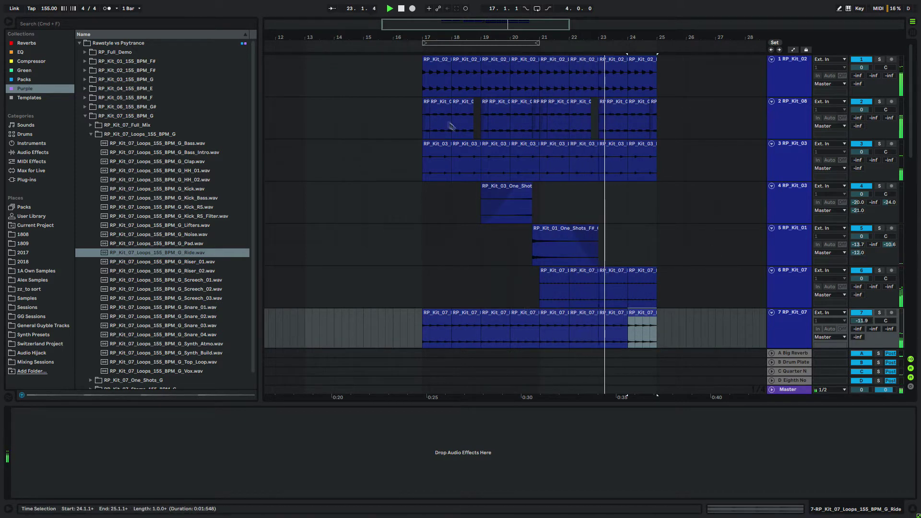
{"action": "key", "text": "space"}
Clear the third track's clips from bars 17 to 20, keeping a short lead-in from beat 20.4, and play from bar 17
{"action": "left_click", "coordinate": [434, 159]}
{"action": "left_click", "coordinate": [520, 154], "text": "shift"}
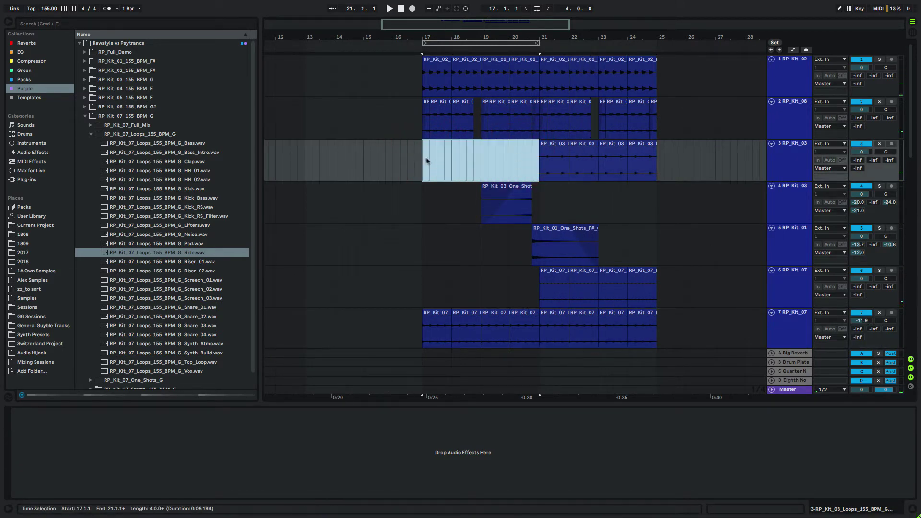
{"action": "left_click", "coordinate": [427, 160]}
{"action": "key", "text": "space"}
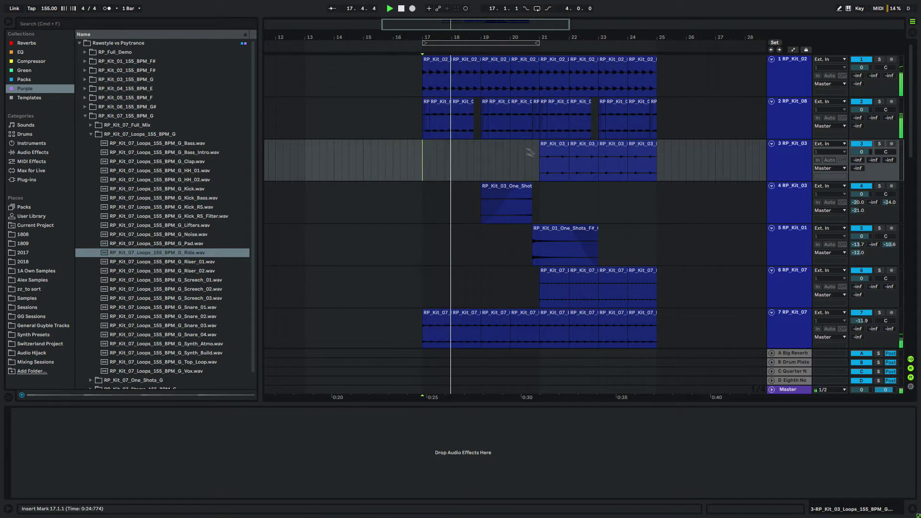
{"action": "left_click_drag", "start_coordinate": [551, 147], "coordinate": [529, 149]}
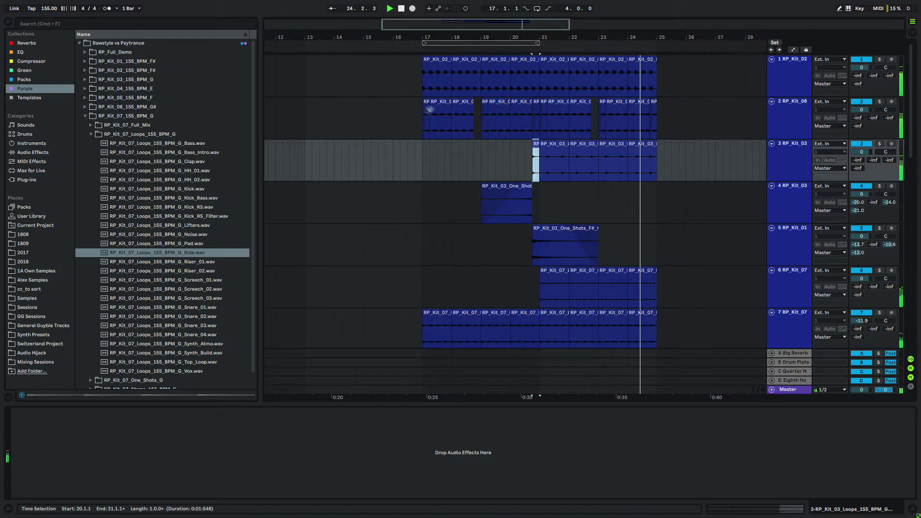
Place RP_Kit_08_Loops_155_BPM_F#_Synth_Shots.wav at bar 17 on the ninth track and play it with the arrangement
{"action": "left_click", "coordinate": [183, 318]}
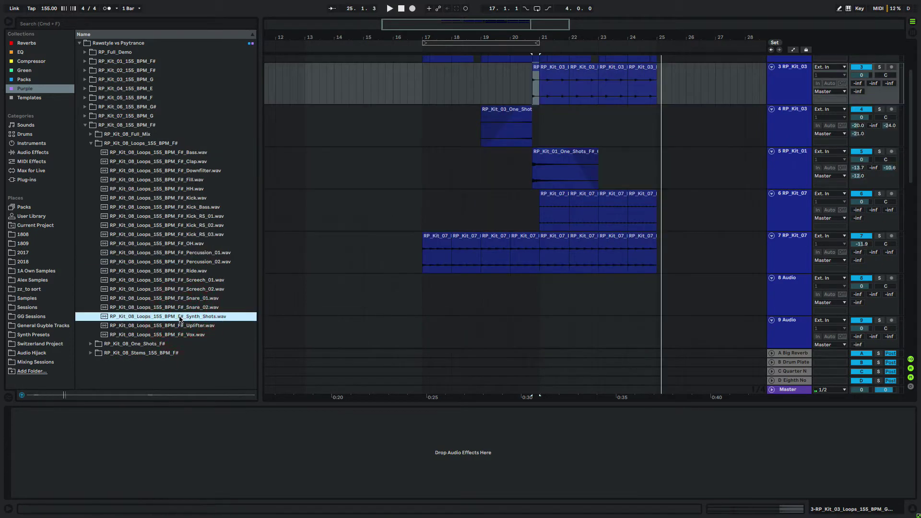
{"action": "left_click_drag", "start_coordinate": [167, 317], "coordinate": [430, 334]}
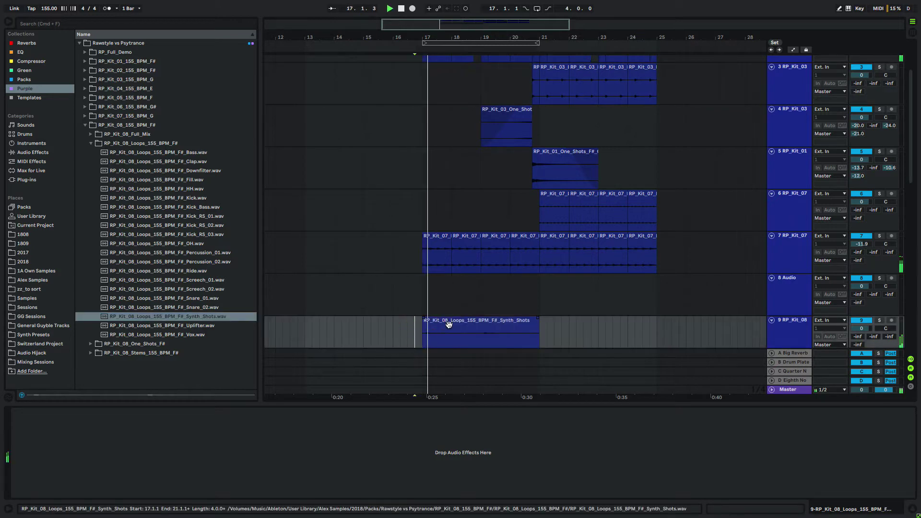
{"action": "scroll", "coordinate": [494, 317], "scroll_direction": "down", "scroll_amount": 3}
{"action": "scroll", "coordinate": [499, 312], "scroll_direction": "right", "scroll_amount": 1}
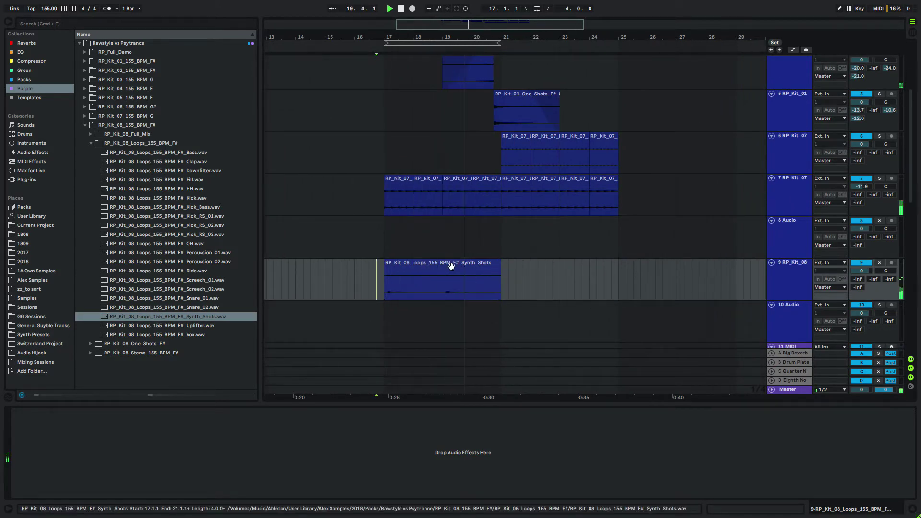
Copy the Synth_Shots clip to bar 21 on the ninth track and play from there
{"action": "left_click_drag", "start_coordinate": [441, 266], "coordinate": [562, 272]}
{"action": "key", "text": "space"}
{"action": "key", "text": "space"}
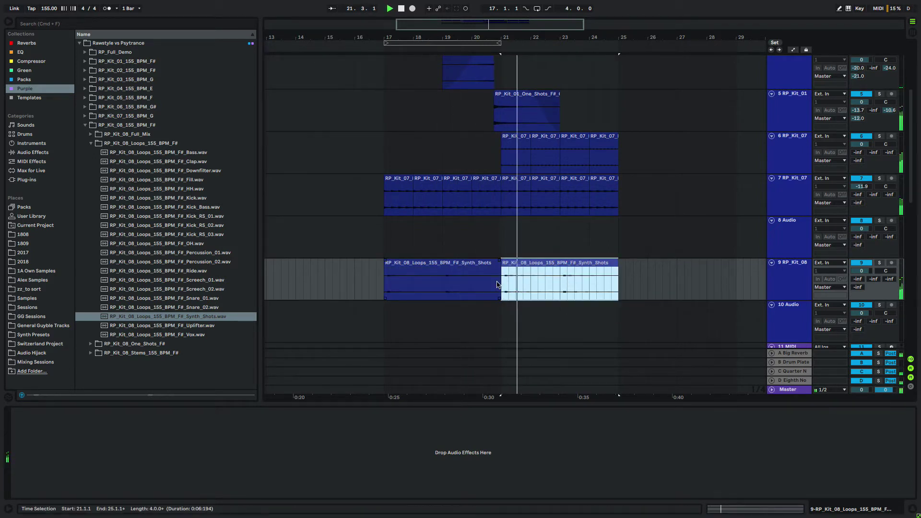
{"action": "key", "text": "space"}
{"action": "key", "text": "space"}
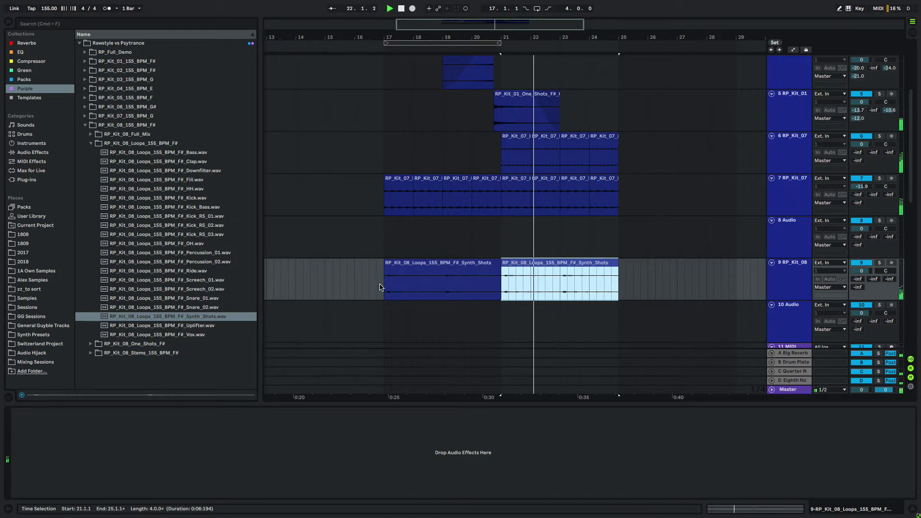
Duplicate a one-bar section of the first Synth_Shots clip to 18.1.3 and play from just before bar 17
{"action": "left_click_drag", "start_coordinate": [381, 287], "coordinate": [402, 285]}
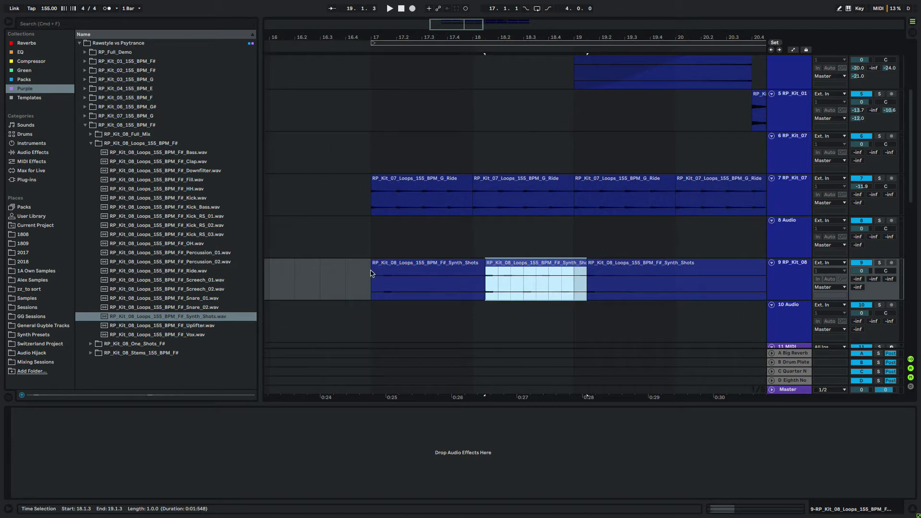
{"action": "left_click", "coordinate": [364, 279]}
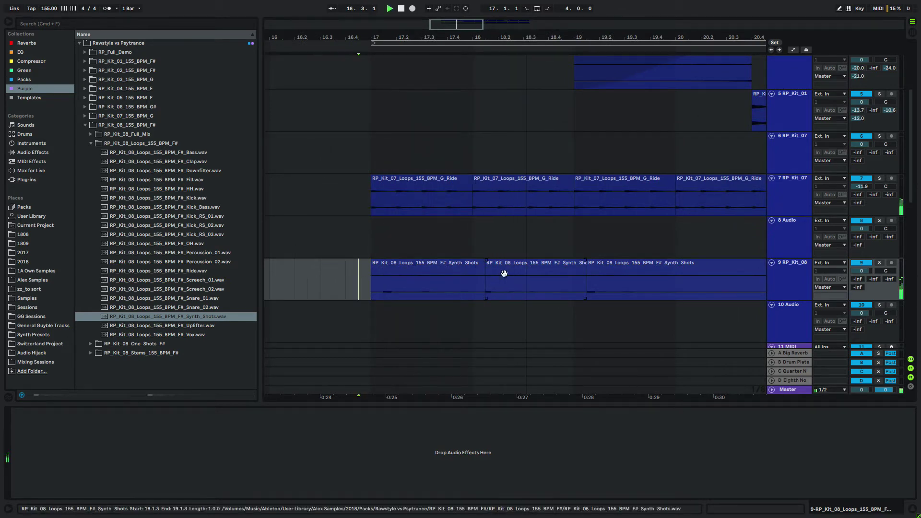
{"action": "key", "text": "space"}
{"action": "key", "text": "space"}
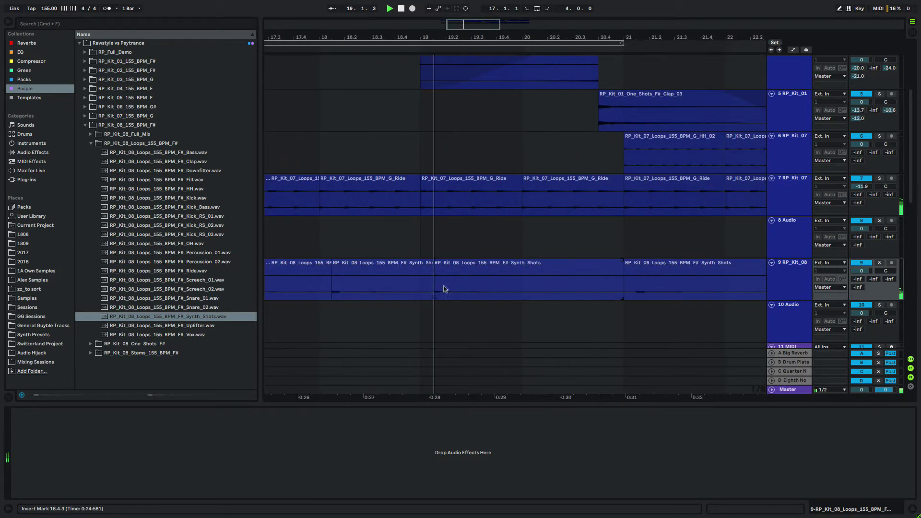
Repeat the one-bar Synth_Shots section along the ninth track up to 25.1.3 and play its last repeat
{"action": "left_click_drag", "start_coordinate": [435, 289], "coordinate": [535, 283]}
{"action": "key", "text": "super+d"}
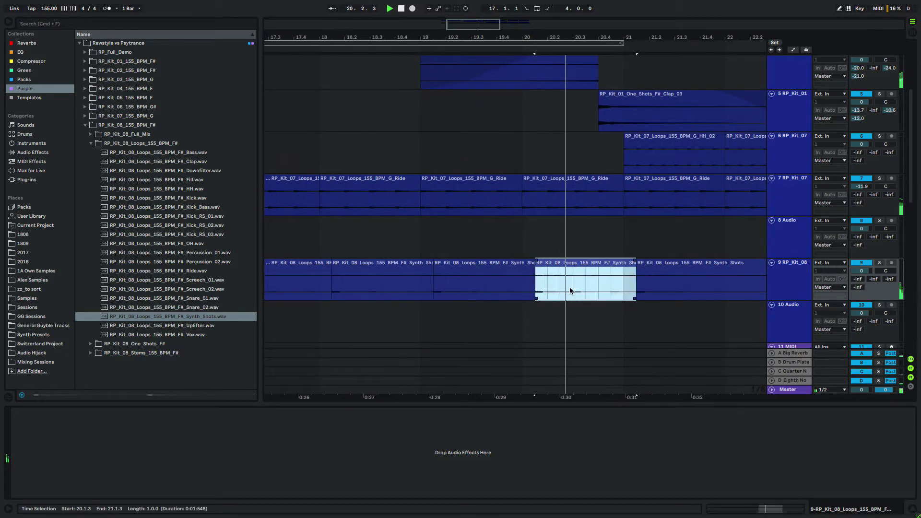
{"action": "left_click", "coordinate": [401, 267]}
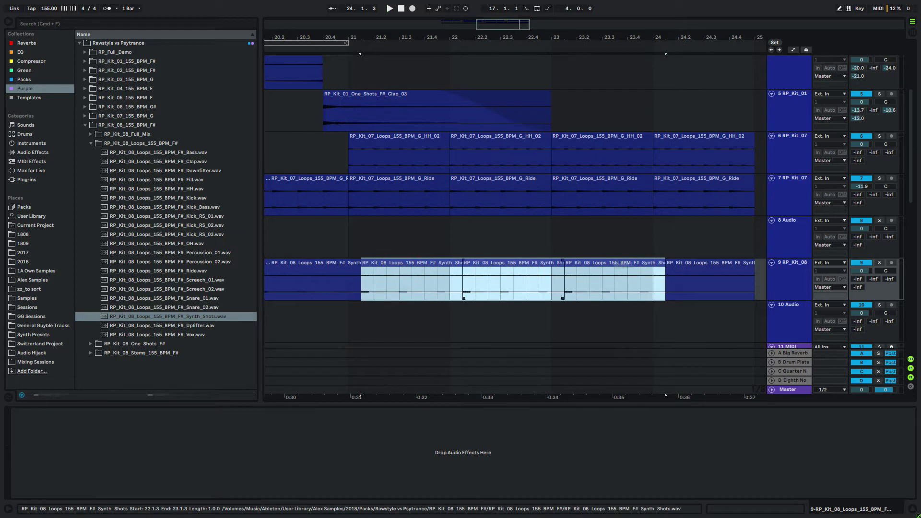
{"action": "left_click", "coordinate": [617, 266]}
{"action": "key", "text": "space"}
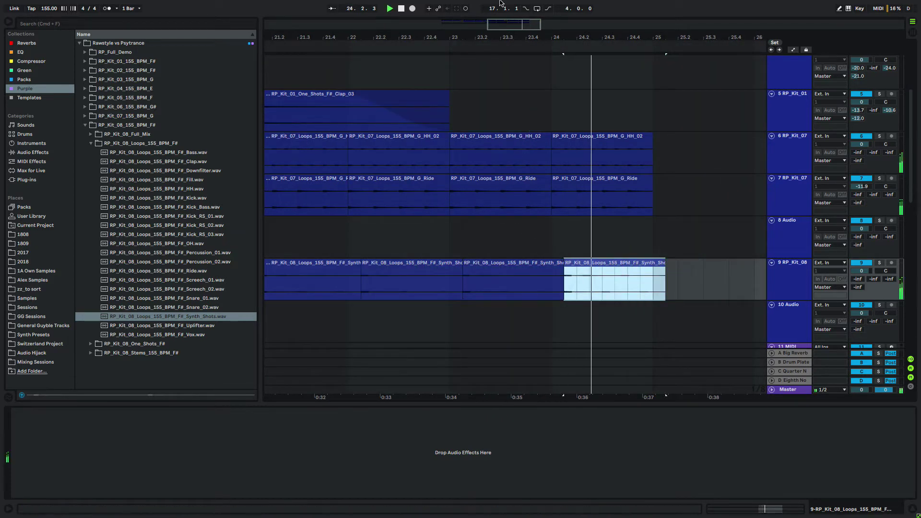
Play the arrangement from bar 16 and review all the layered tracks
{"action": "left_click_drag", "start_coordinate": [501, 40], "coordinate": [502, 10]}
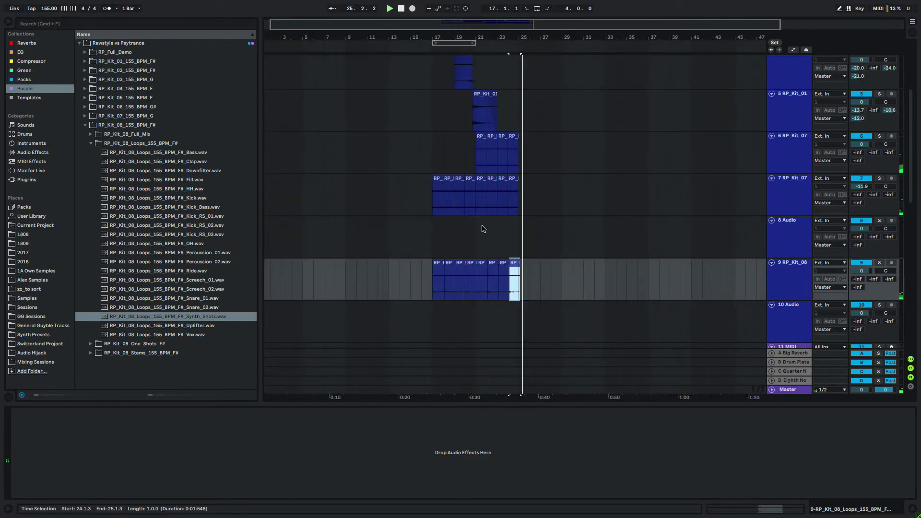
{"action": "left_click", "coordinate": [423, 243]}
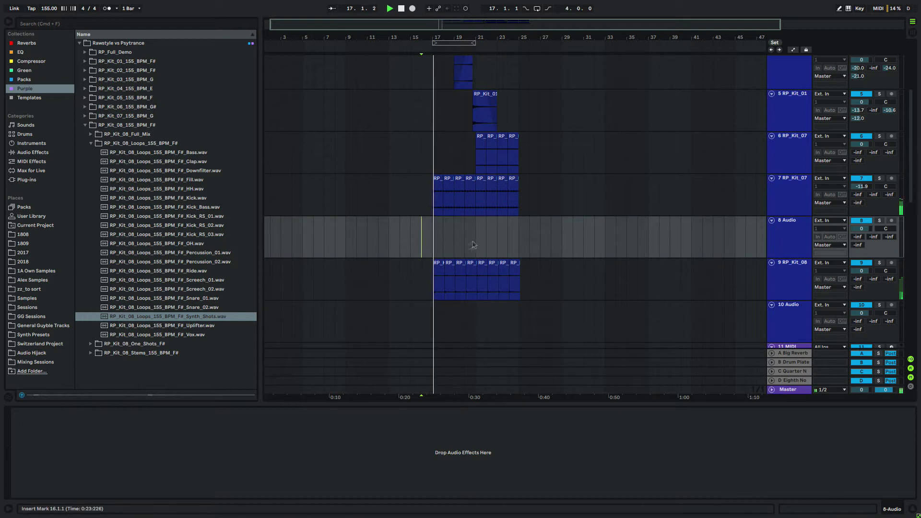
{"action": "scroll", "coordinate": [543, 257], "scroll_direction": "up", "scroll_amount": 5}
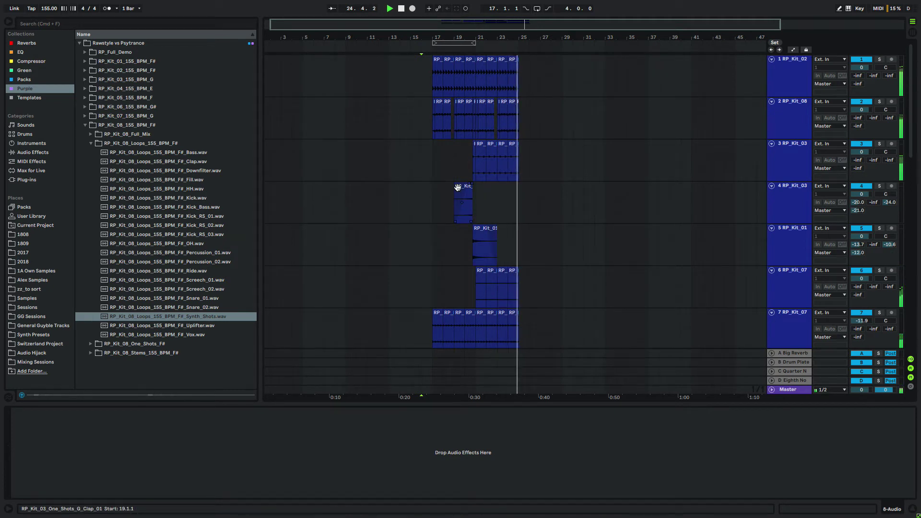
Clear the bass clips from bar 21 onward on the second track and copy a half-bar bass segment to bar 21
{"action": "left_click_drag", "start_coordinate": [481, 111], "coordinate": [658, 108]}
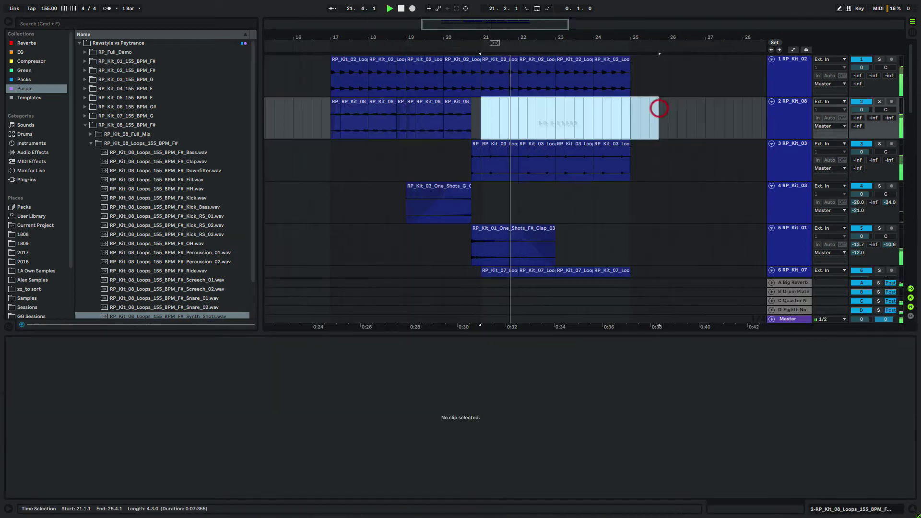
{"action": "key", "text": "space"}
{"action": "left_click", "coordinate": [453, 129]}
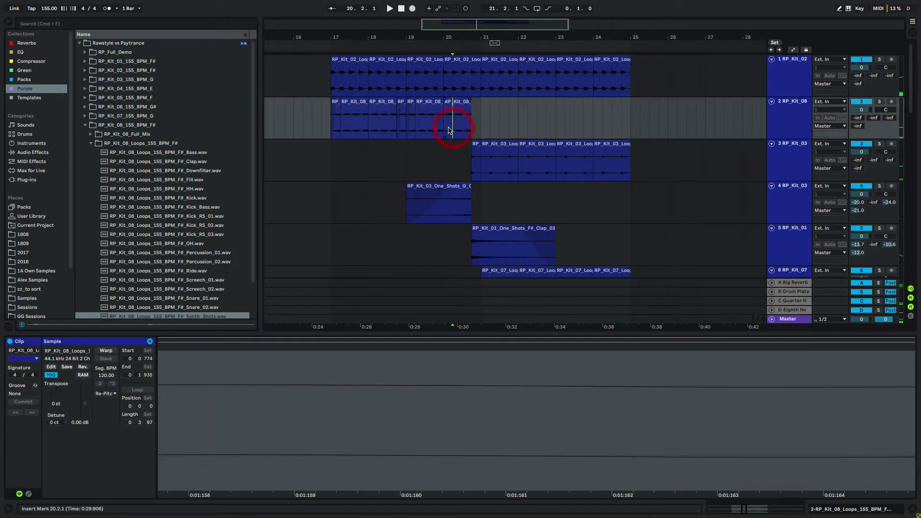
{"action": "left_click_drag", "start_coordinate": [445, 129], "coordinate": [501, 110]}
Duplicate the half-bar bass segment on the second track until it fills bars 21 to 24
{"action": "key", "text": "super+d"}
{"action": "key", "text": "super+d"}
{"action": "key", "text": "super+d"}
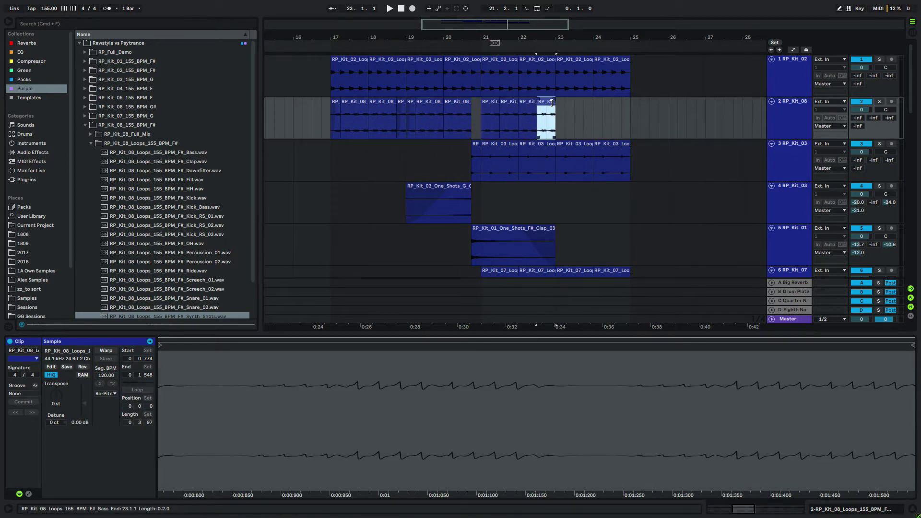
{"action": "left_click", "coordinate": [490, 103], "text": "shift"}
{"action": "key", "text": "super+d"}
Play the arrangement from 16.4.1 and review the audio and MIDI tracks during playback
{"action": "left_click", "coordinate": [320, 110]}
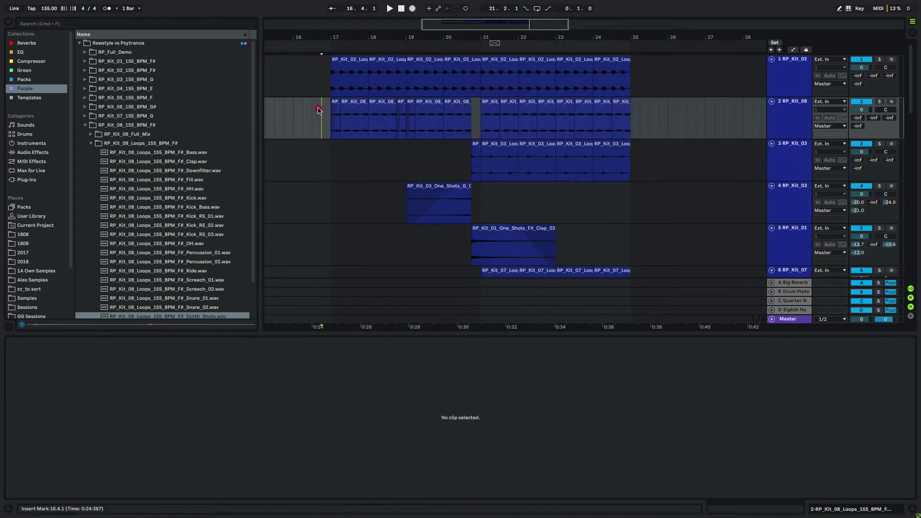
{"action": "scroll", "coordinate": [457, 182], "scroll_direction": "down", "scroll_amount": 5}
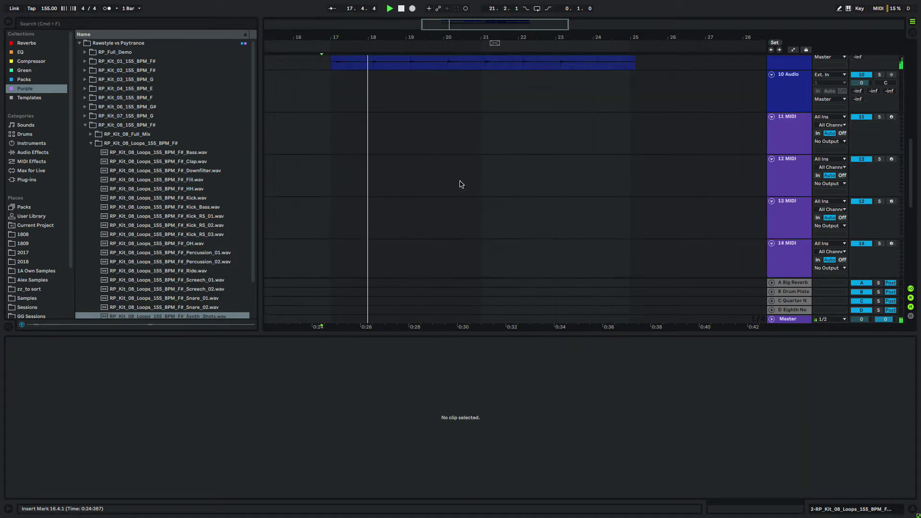
{"action": "scroll", "coordinate": [459, 184], "scroll_direction": "up", "scroll_amount": 5}
{"action": "scroll", "coordinate": [459, 184], "scroll_direction": "down", "scroll_amount": 5}
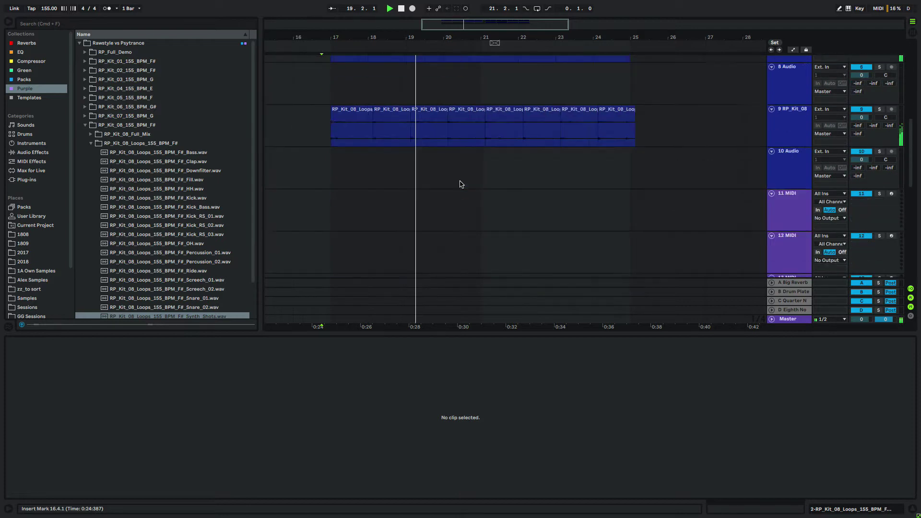
{"action": "scroll", "coordinate": [450, 185], "scroll_direction": "up", "scroll_amount": 5}
{"action": "scroll", "coordinate": [450, 187], "scroll_direction": "down", "scroll_amount": 5}
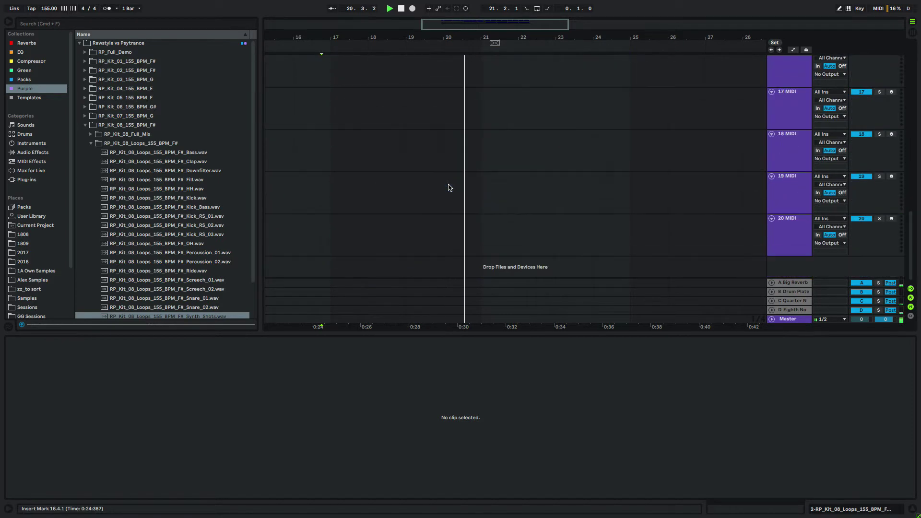
{"action": "scroll", "coordinate": [450, 187], "scroll_direction": "up", "scroll_amount": 5}
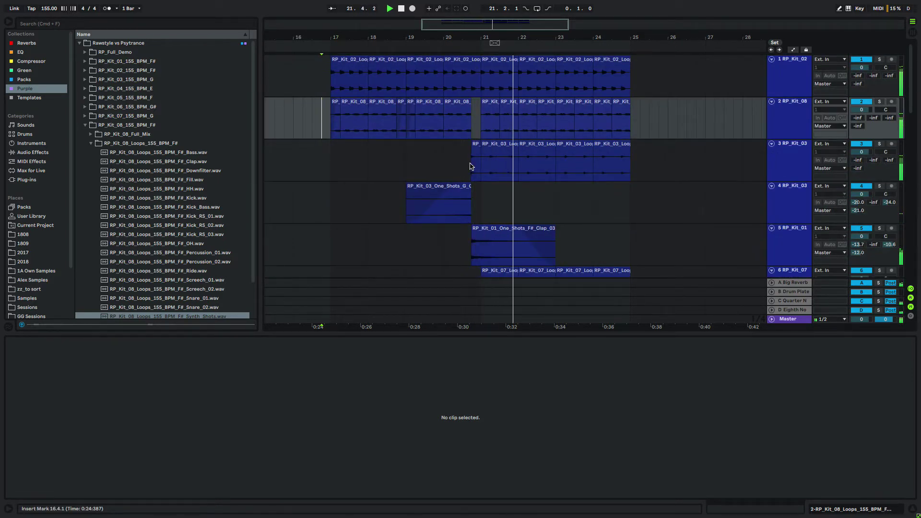
{"action": "scroll", "coordinate": [476, 165], "scroll_direction": "right", "scroll_amount": 5}
{"action": "scroll", "coordinate": [476, 166], "scroll_direction": "left", "scroll_amount": 4}
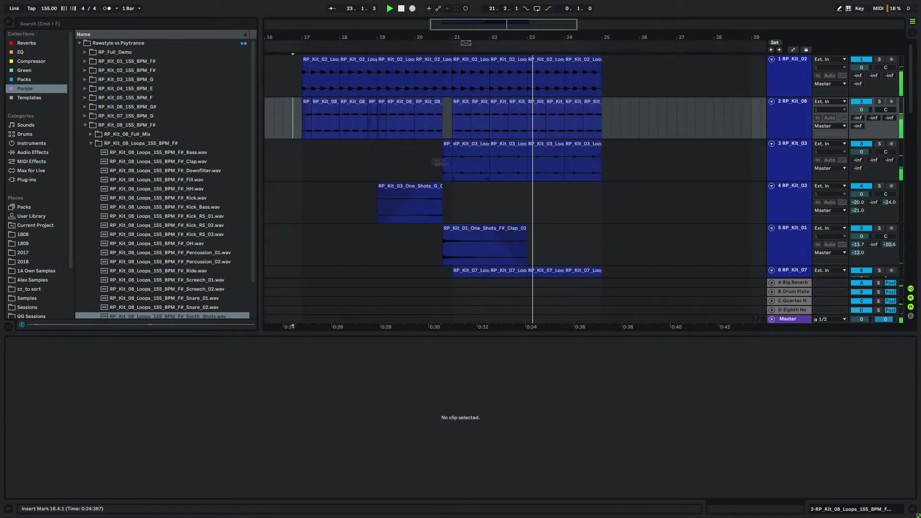
{"action": "scroll", "coordinate": [412, 157], "scroll_direction": "right", "scroll_amount": 1}
{"action": "scroll", "coordinate": [407, 158], "scroll_direction": "right", "scroll_amount": 2}
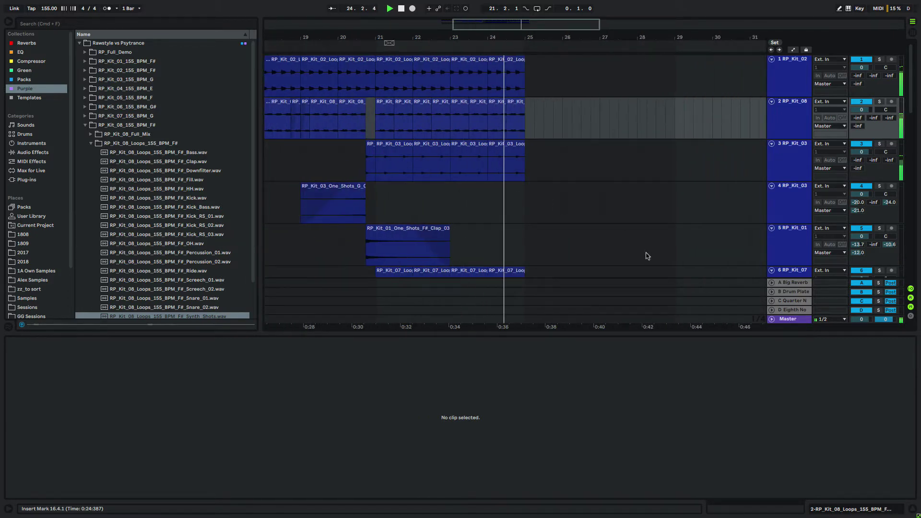
Stop playback and delete the empty eighth audio track above the Synth_Shots track
{"action": "scroll", "coordinate": [560, 191], "scroll_direction": "down", "scroll_amount": 8}
{"action": "scroll", "coordinate": [560, 191], "scroll_direction": "up", "scroll_amount": 3}
{"action": "left_click", "coordinate": [791, 123]}
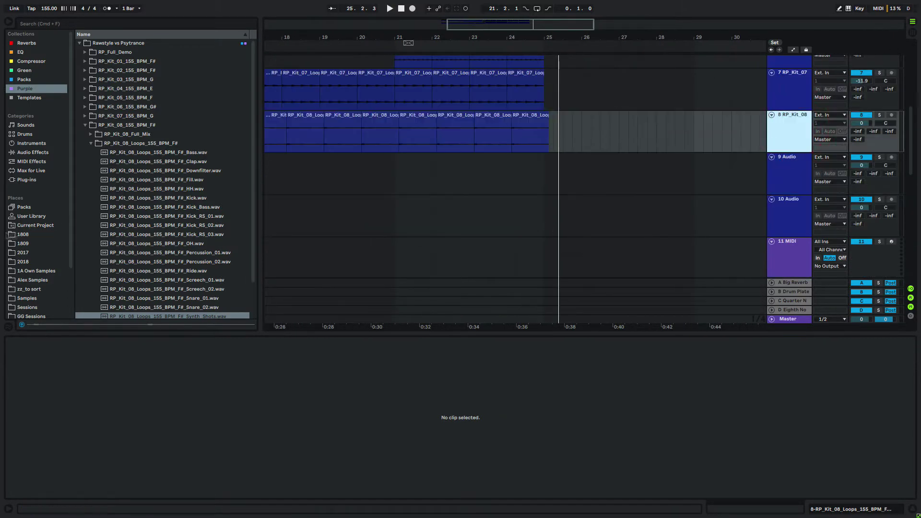
Close the RP_Kit_08 folder and open the RP_Kit_04_One_Shots_E folder of the Rawstyle vs Psytrance pack
{"action": "left_click_drag", "start_coordinate": [156, 125], "coordinate": [155, 143]}
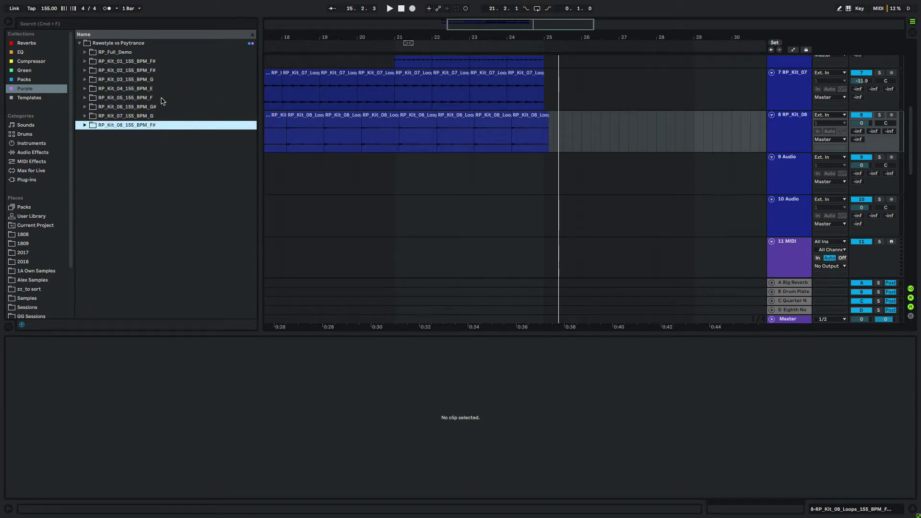
{"action": "left_click", "coordinate": [153, 116]}
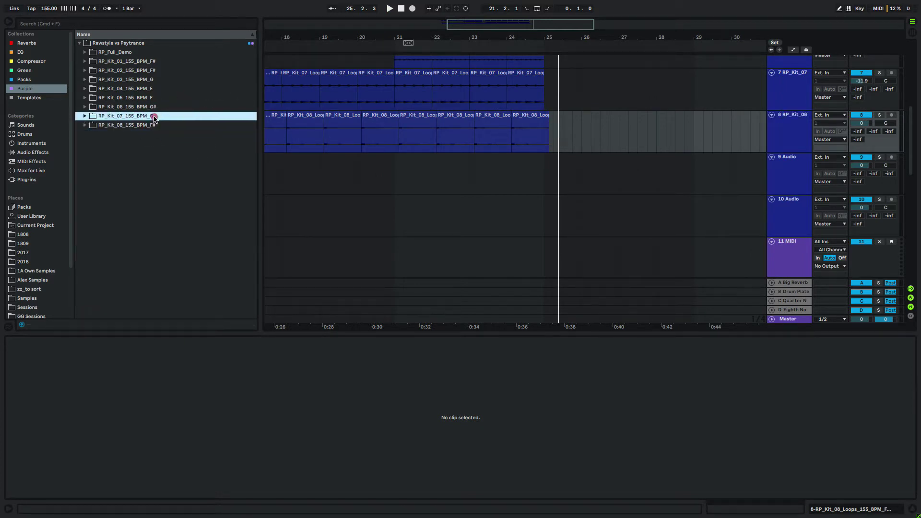
{"action": "double_click", "coordinate": [150, 91]}
{"action": "left_click", "coordinate": [144, 116]}
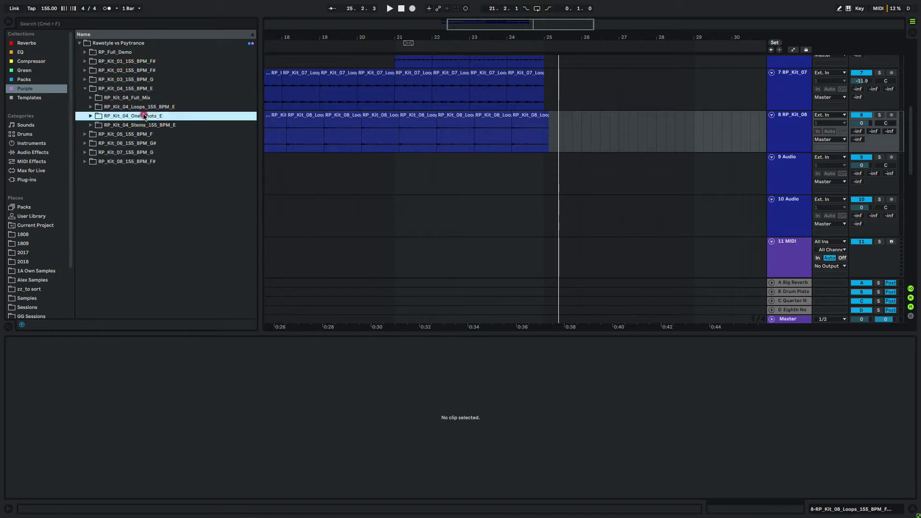
{"action": "double_click", "coordinate": [144, 116]}
{"action": "scroll", "coordinate": [226, 236], "scroll_direction": "down", "scroll_amount": 1}
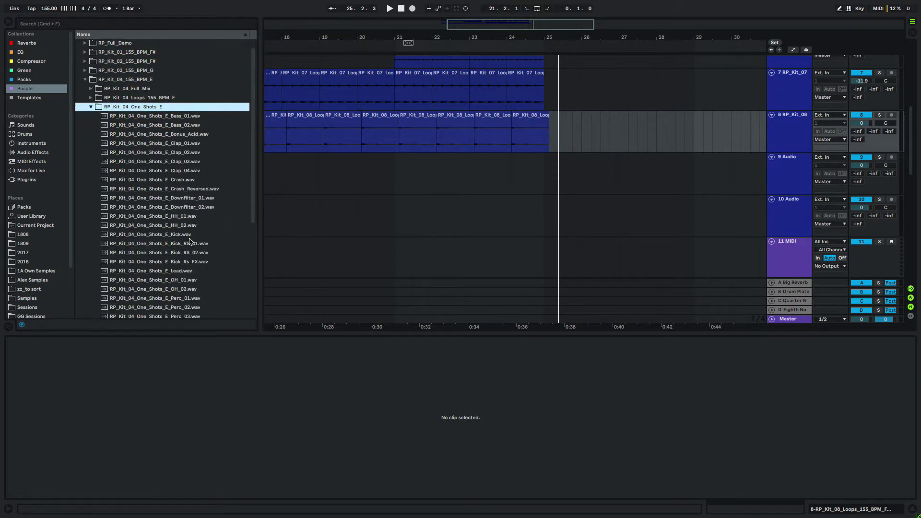
Audition the kick one-shots of kit 04 and place RP_Kit_04_One_Shots_E_Kick_RS_02 at bar 29 on the ninth track
{"action": "left_click", "coordinate": [183, 235]}
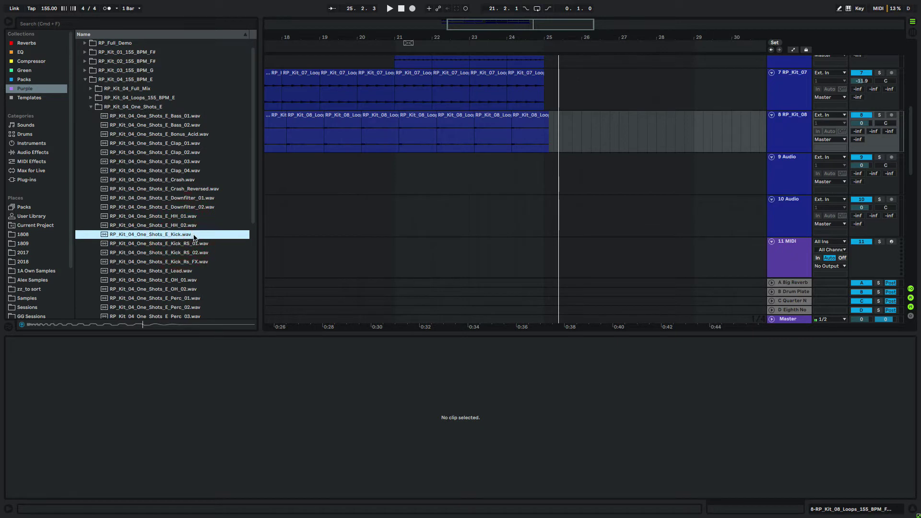
{"action": "key", "text": "Down"}
{"action": "key", "text": "Down"}
{"action": "key", "text": "Up"}
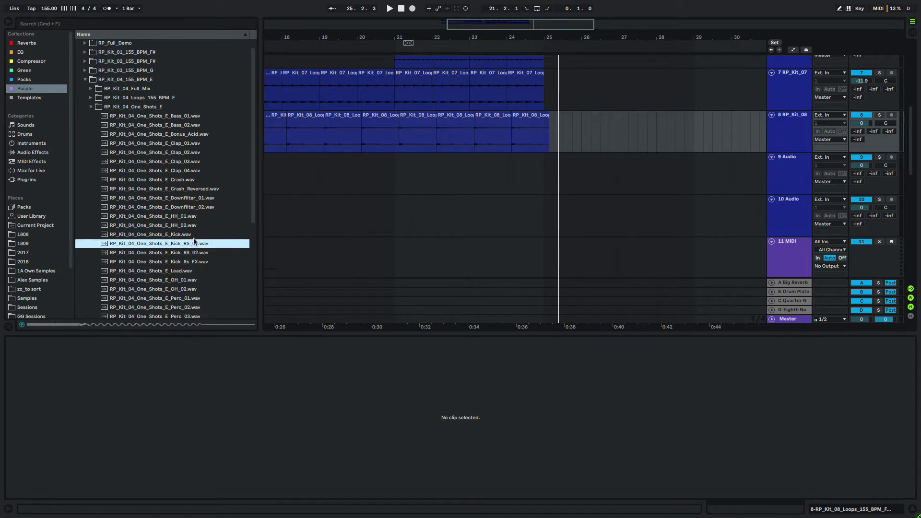
{"action": "key", "text": "Down"}
{"action": "key", "text": "Up"}
{"action": "key", "text": "Down"}
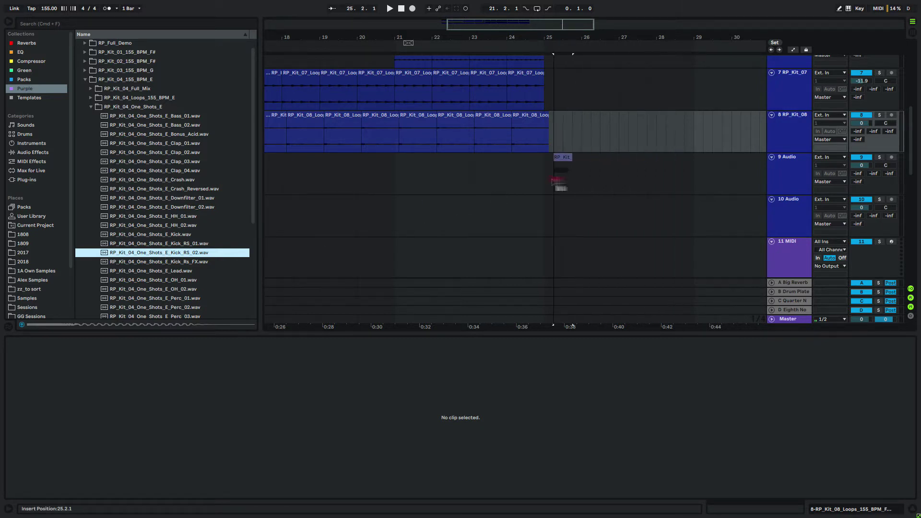
{"action": "left_click_drag", "start_coordinate": [696, 182], "coordinate": [696, 179]}
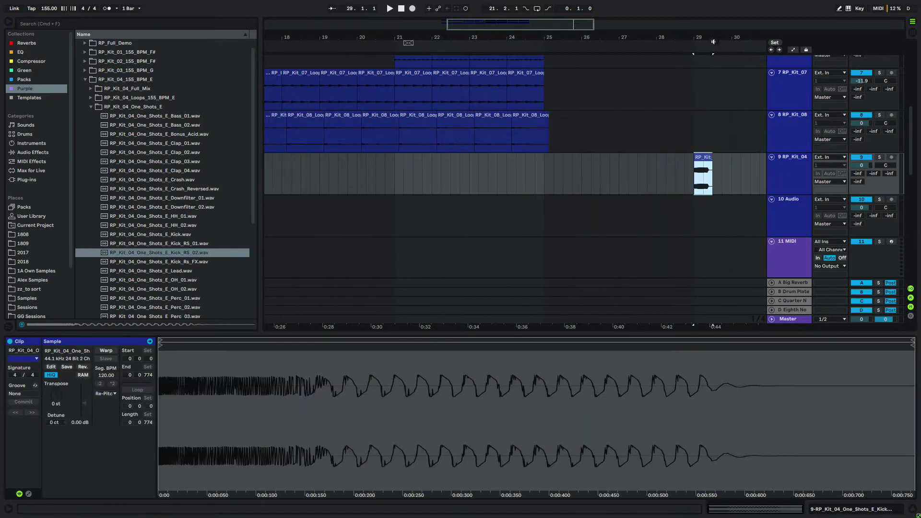
{"action": "left_click_drag", "start_coordinate": [714, 38], "coordinate": [708, 110]}
Place RP_Kit_01_One_Shots_F#_Bass_02 at about 29.1.2 on the tenth track and try different sample start points while the beat loops
{"action": "left_click_drag", "start_coordinate": [633, 183], "coordinate": [727, 169]}
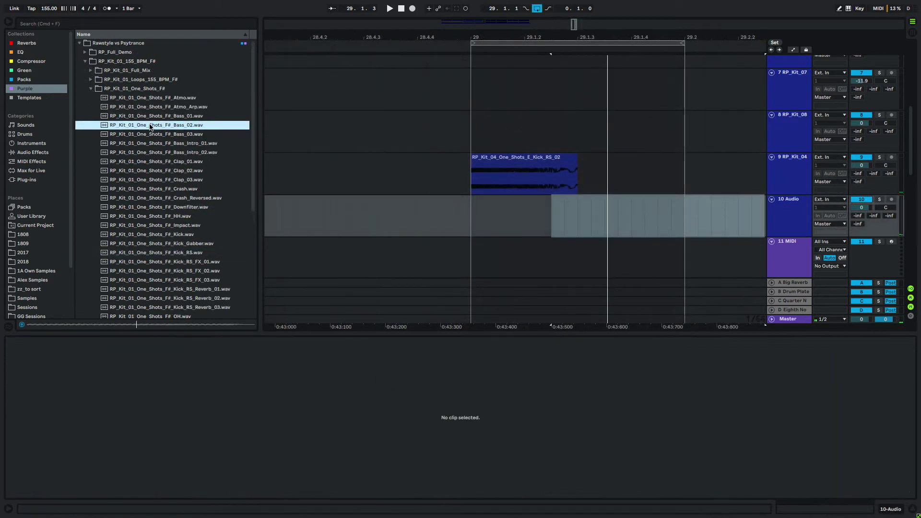
{"action": "left_click_drag", "start_coordinate": [149, 126], "coordinate": [552, 216]}
{"action": "key", "text": "space"}
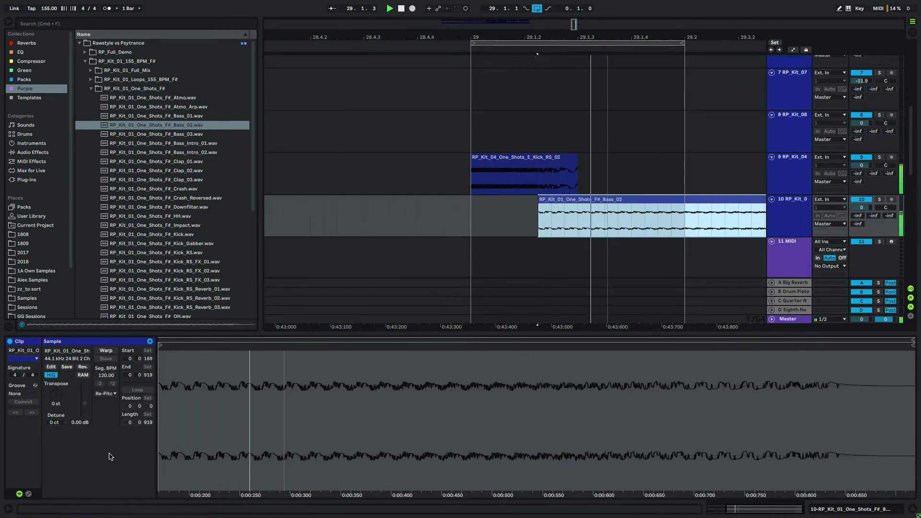
{"action": "mouse_move", "coordinate": [159, 350]}
{"action": "left_mouse_down"}
{"action": "mouse_move", "coordinate": [515, 374]}
{"action": "mouse_move", "coordinate": [160, 375]}
{"action": "left_mouse_up"}
{"action": "left_click_drag", "start_coordinate": [320, 346], "coordinate": [160, 345]}
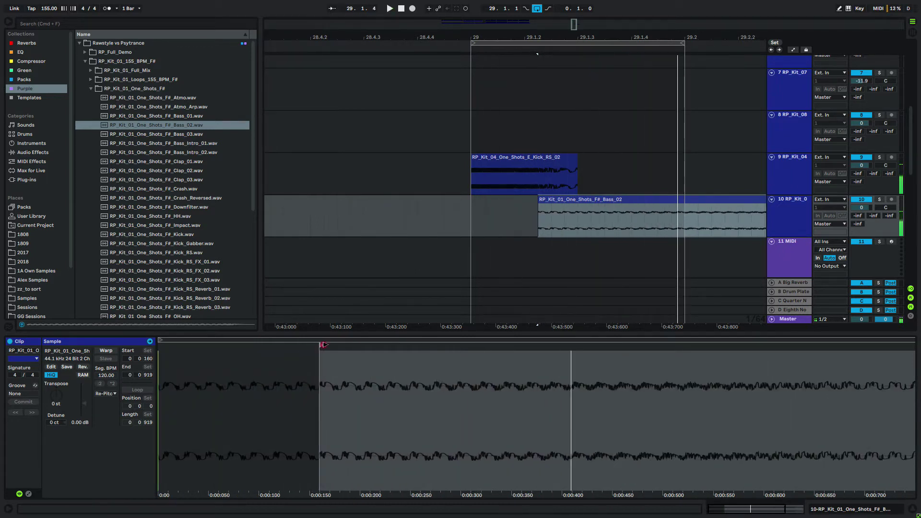
Fade in the start of the Bass_02 clip and shorten the tail of the Kick_RS_02 clip with a fade-out
{"action": "left_click", "coordinate": [542, 202]}
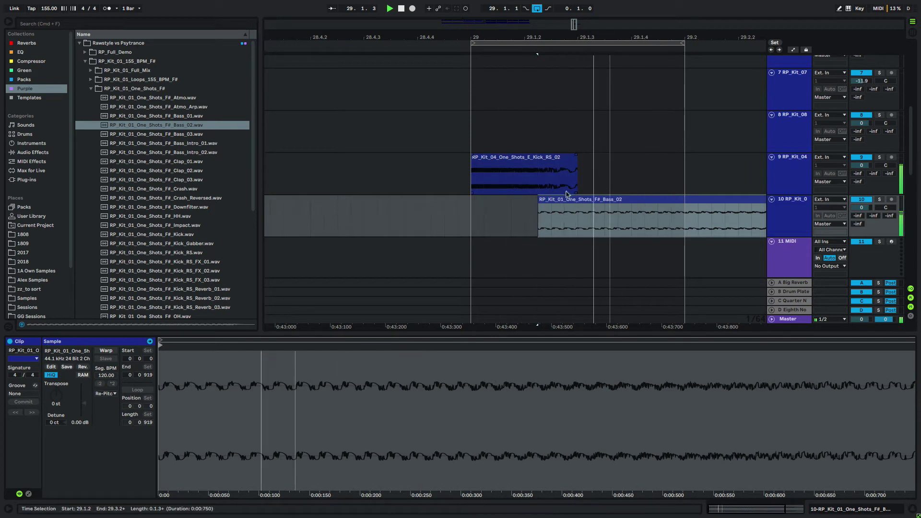
{"action": "left_click_drag", "start_coordinate": [539, 199], "coordinate": [567, 205]}
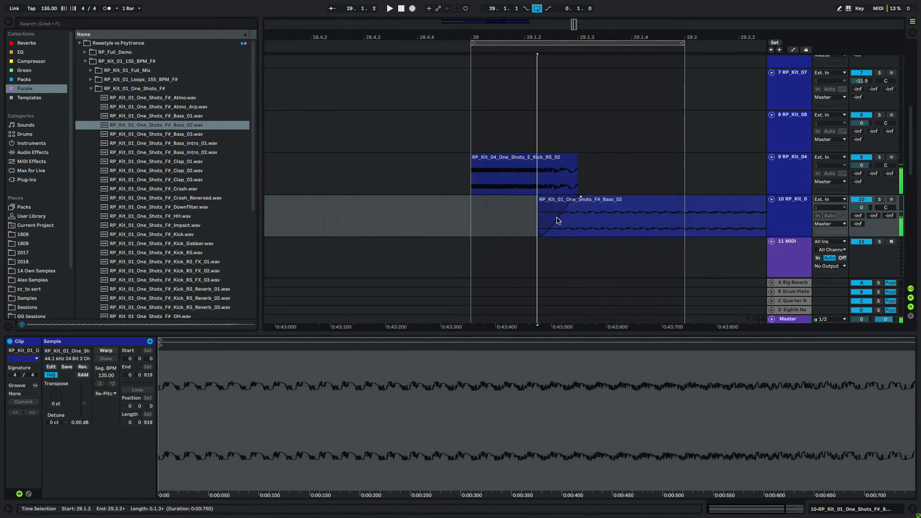
{"action": "key", "text": "space"}
{"action": "left_click_drag", "start_coordinate": [576, 157], "coordinate": [558, 181]}
{"action": "left_click", "coordinate": [514, 157]}
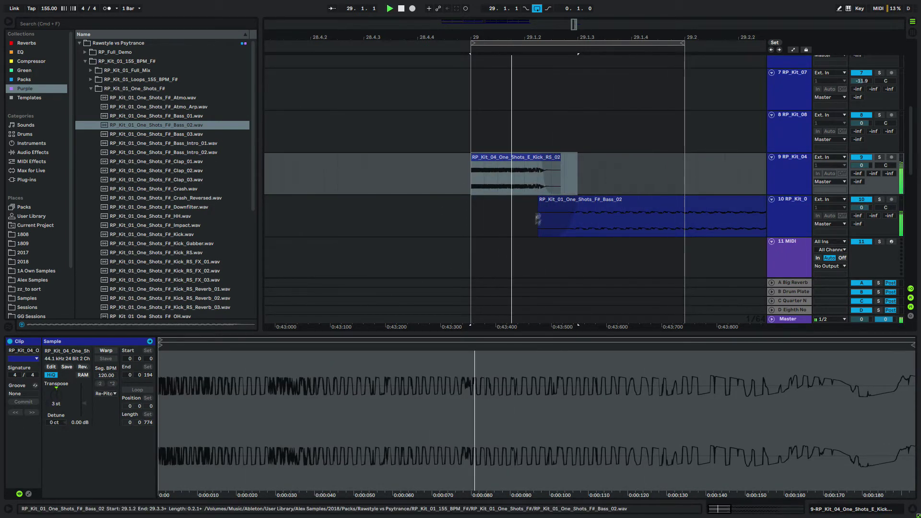
Shift the Bass_02 clip earlier under the kick and end the Kick_RS_02 clip at about 29.1.4 with a long fade-out
{"action": "left_click_drag", "start_coordinate": [582, 199], "coordinate": [540, 198]}
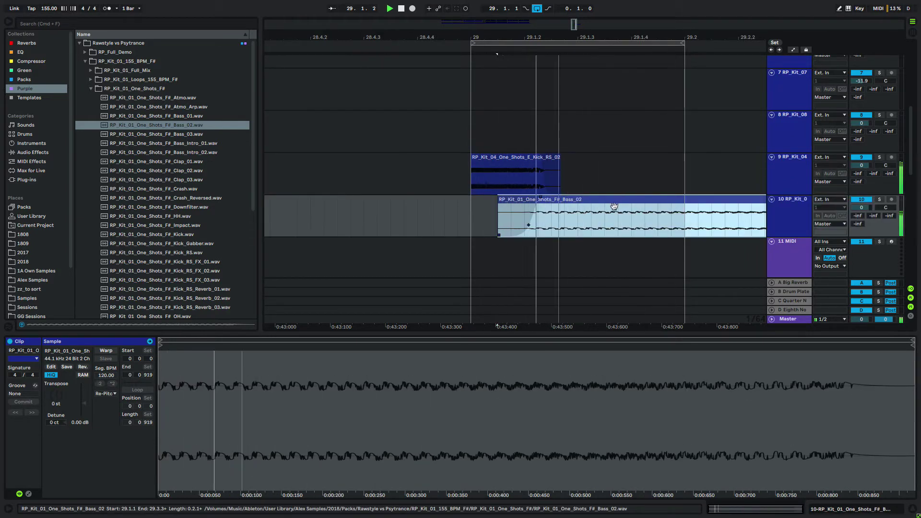
{"action": "mouse_move", "coordinate": [611, 210]}
{"action": "left_mouse_down"}
{"action": "mouse_move", "coordinate": [600, 210]}
{"action": "mouse_move", "coordinate": [626, 209]}
{"action": "left_mouse_up"}
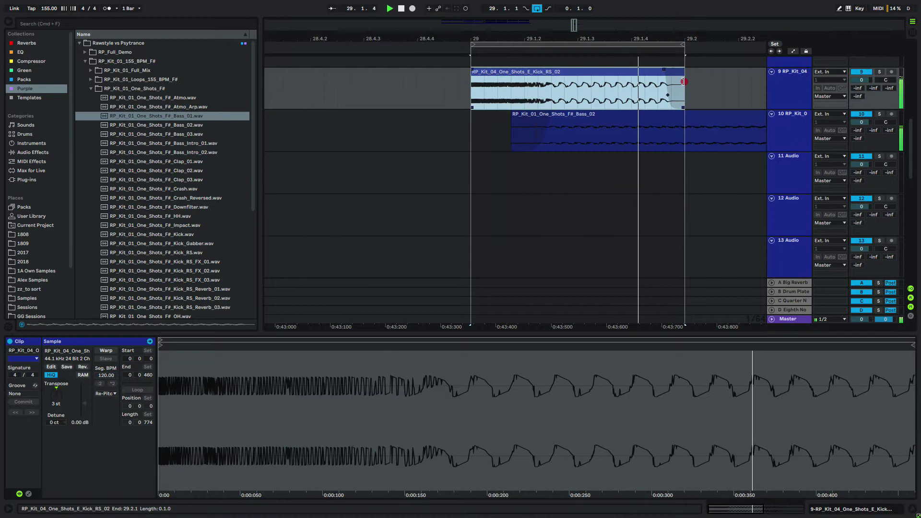
{"action": "left_click_drag", "start_coordinate": [683, 81], "coordinate": [524, 79]}
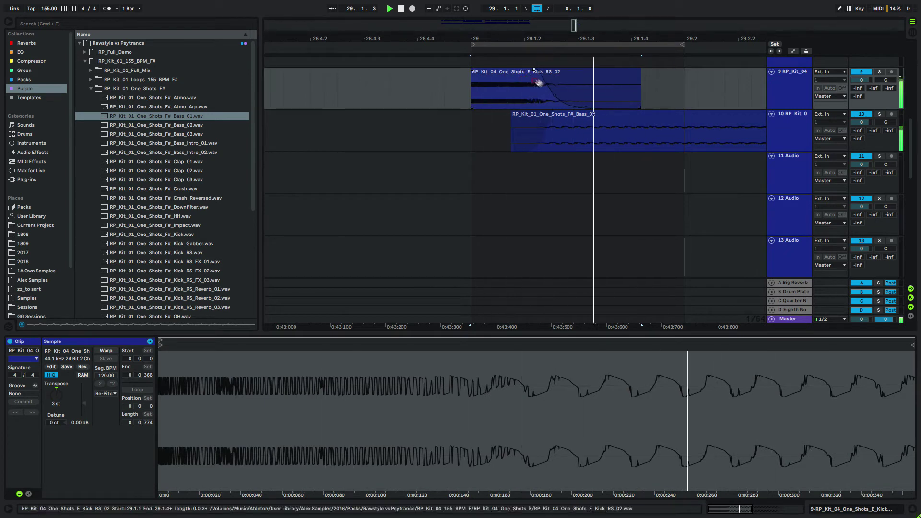
Copy the Kick_RS_02 clip to 29.1.3 on the eleventh track and cut off its tail from about 29.1.4
{"action": "left_click_drag", "start_coordinate": [579, 89], "coordinate": [624, 168]}
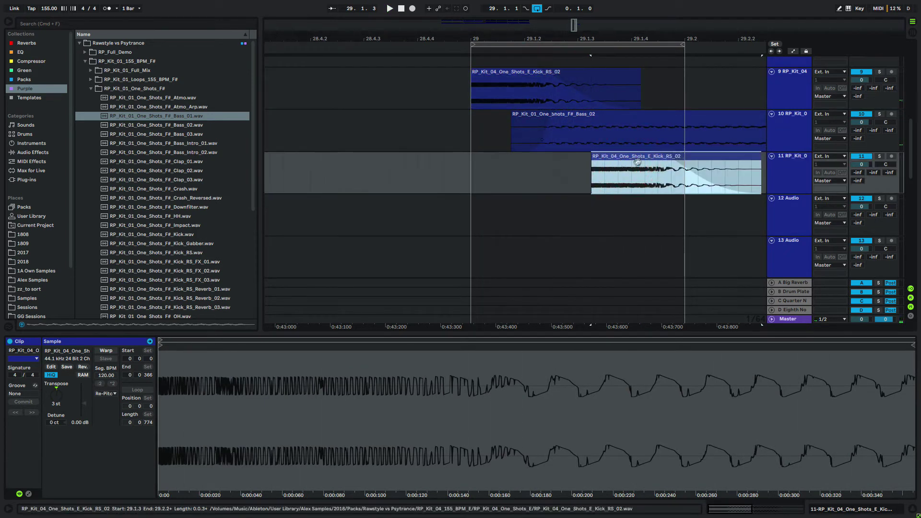
{"action": "left_click", "coordinate": [659, 179]}
{"action": "key", "text": "super+e"}
{"action": "left_click", "coordinate": [709, 154]}
{"action": "key", "text": "Delete"}
Reverse the kick copy on the eleventh track and reposition it to start at 29.1.2 with a fade-in
{"action": "left_click", "coordinate": [626, 160]}
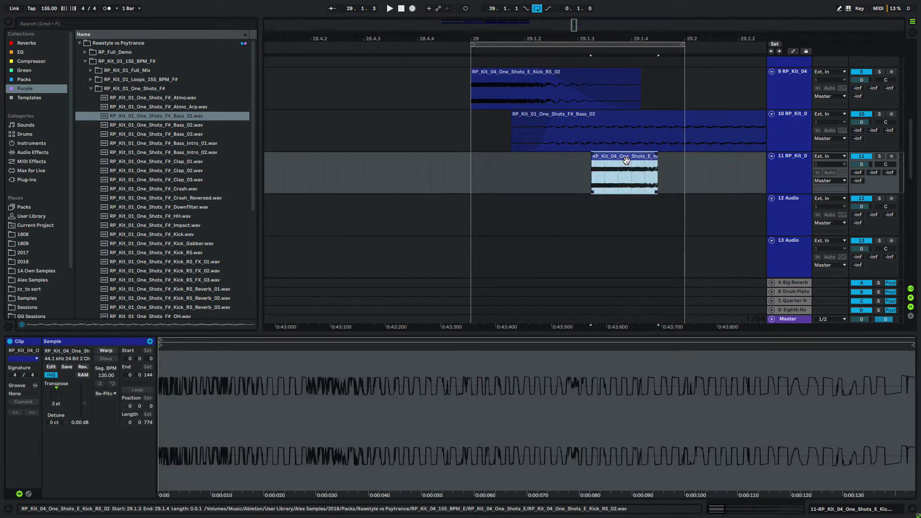
{"action": "left_click_drag", "start_coordinate": [626, 160], "coordinate": [663, 155]}
{"action": "key", "text": "space"}
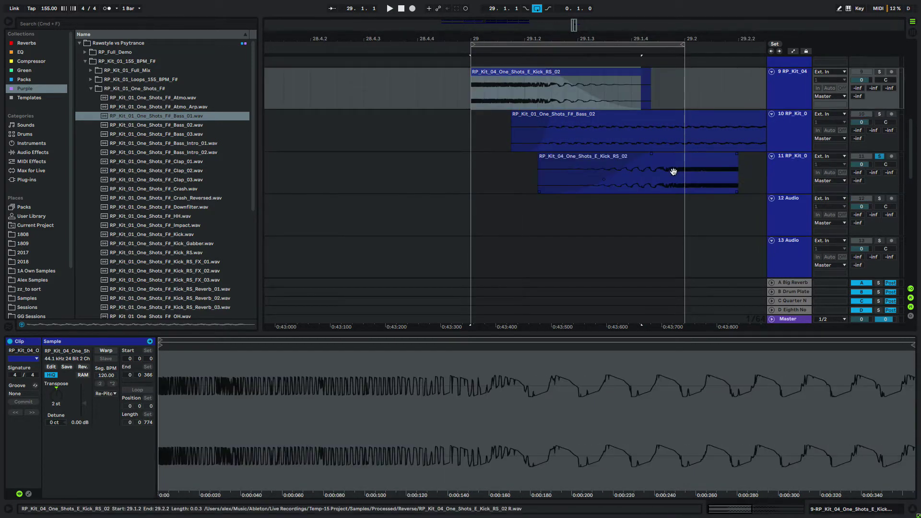
Transpose the reversed kick clip to 2 st, play the loop and unsolo the eleventh track
{"action": "double_click", "coordinate": [674, 172]}
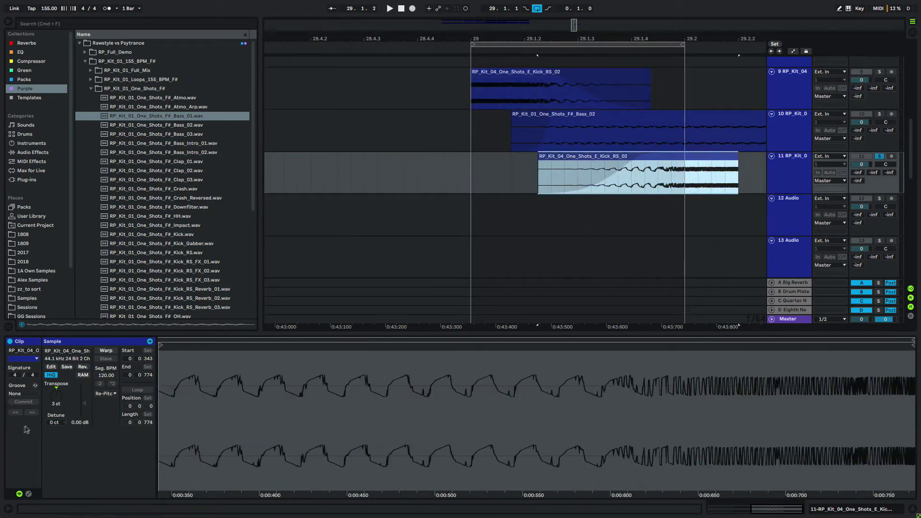
{"action": "left_click", "coordinate": [55, 404]}
{"action": "left_click_drag", "start_coordinate": [57, 402], "coordinate": [58, 396]}
{"action": "key", "text": "space"}
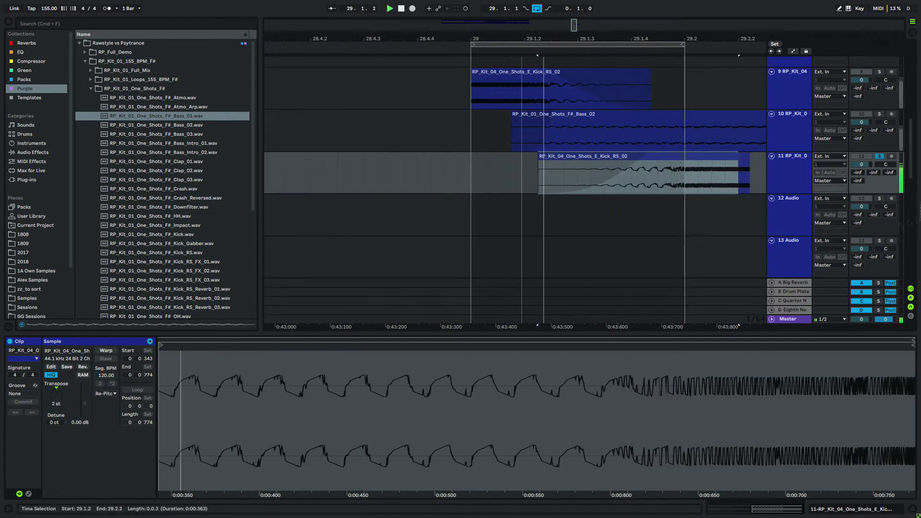
{"action": "left_click", "coordinate": [877, 157]}
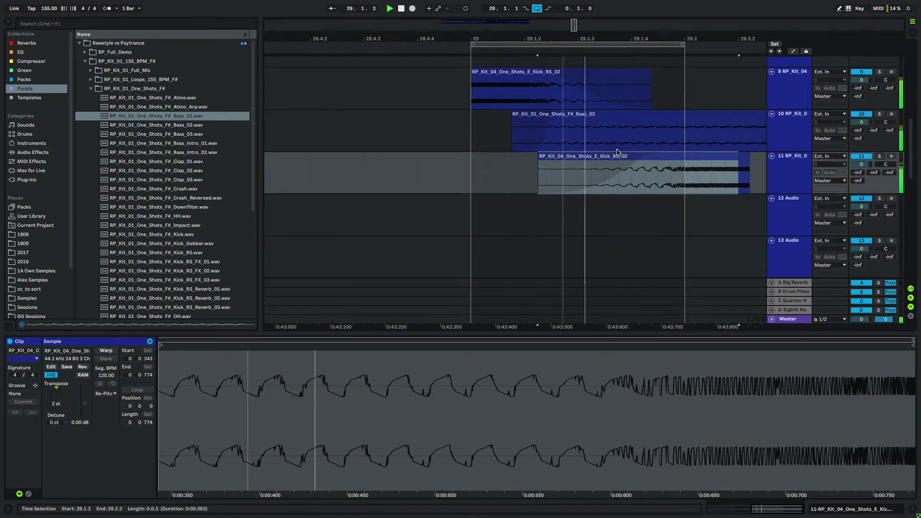
Trim the end of the reversed kick clip to 29.2.1 and shape its fade-in and fade-out
{"action": "left_click", "coordinate": [646, 163]}
{"action": "scroll", "coordinate": [646, 164], "scroll_direction": "right", "scroll_amount": 5}
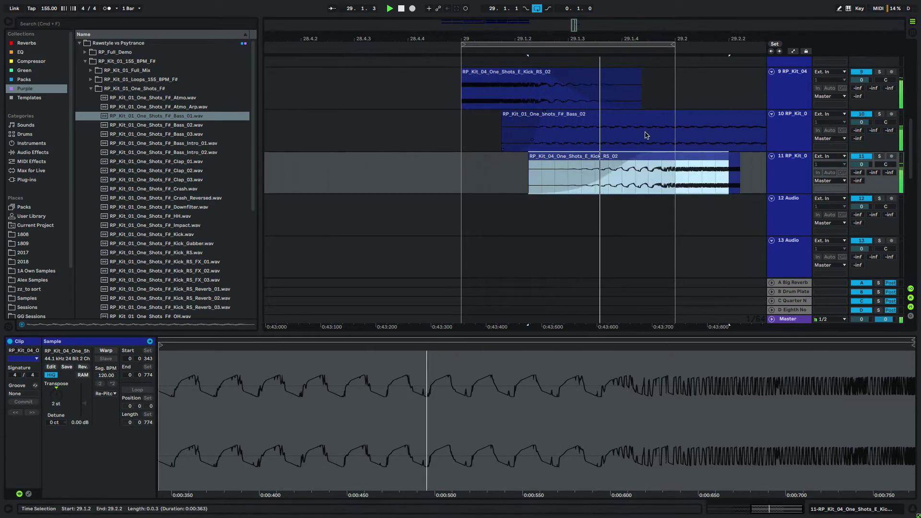
{"action": "left_click_drag", "start_coordinate": [594, 154], "coordinate": [562, 154]}
{"action": "left_click", "coordinate": [537, 161]}
{"action": "left_click", "coordinate": [509, 174]}
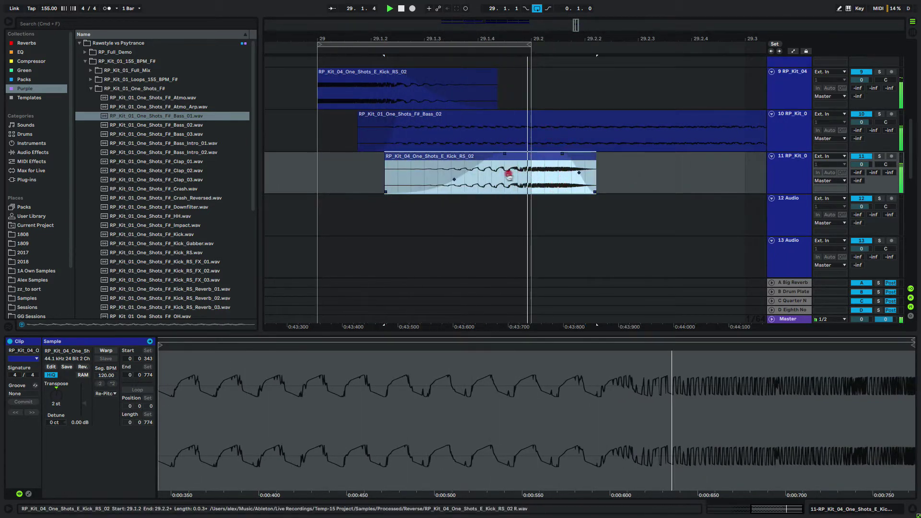
{"action": "left_click_drag", "start_coordinate": [595, 159], "coordinate": [570, 159]}
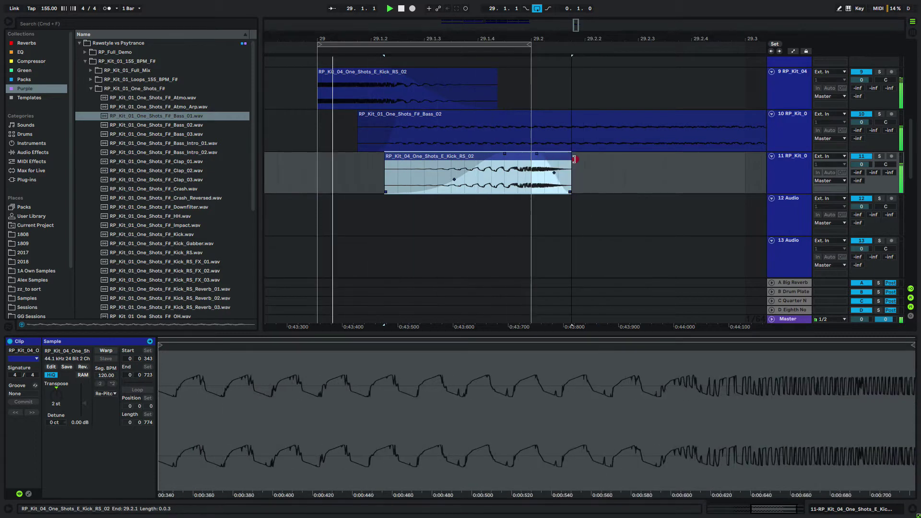
{"action": "mouse_move", "coordinate": [516, 185]}
{"action": "left_mouse_down"}
{"action": "mouse_move", "coordinate": [474, 181]}
{"action": "mouse_move", "coordinate": [543, 178]}
{"action": "mouse_move", "coordinate": [514, 182]}
{"action": "left_mouse_up"}
{"action": "left_click", "coordinate": [524, 181]}
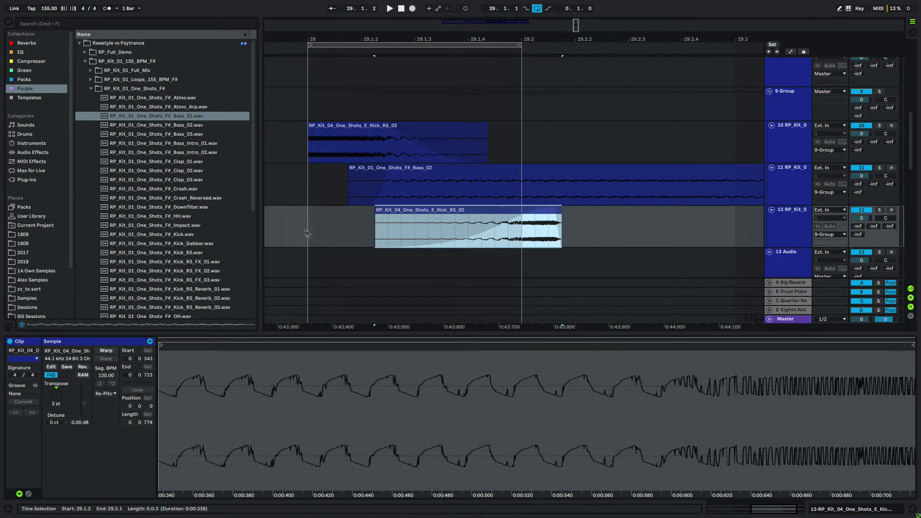
Consolidate the reversed kick from 29.1.1 to 29.2.2 and the Bass_02 clip from 29.1.1 to its end
{"action": "left_click_drag", "start_coordinate": [308, 228], "coordinate": [592, 216]}
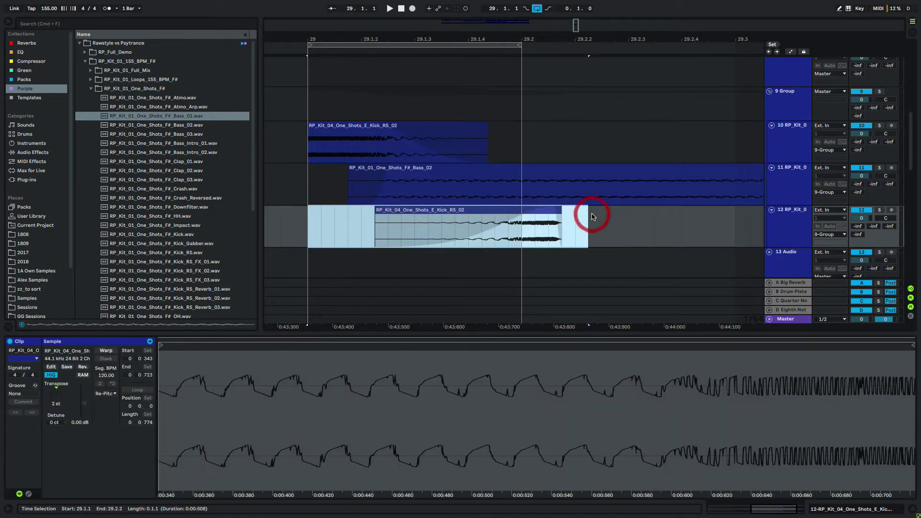
{"action": "key", "text": "super+j"}
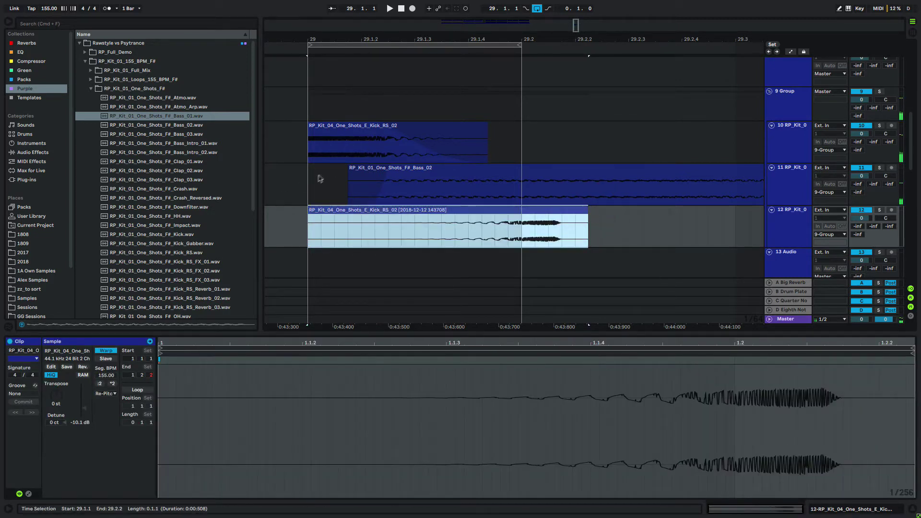
{"action": "left_click_drag", "start_coordinate": [307, 187], "coordinate": [548, 182]}
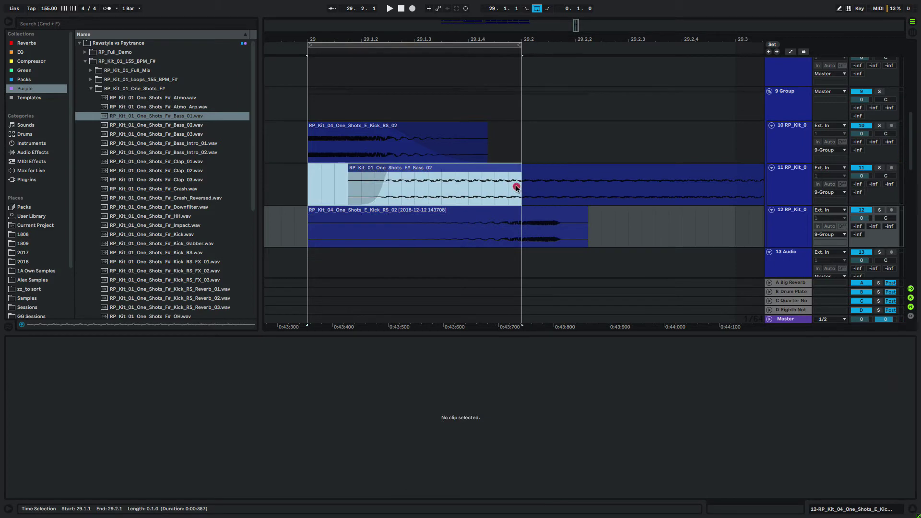
{"action": "left_click", "coordinate": [516, 187]}
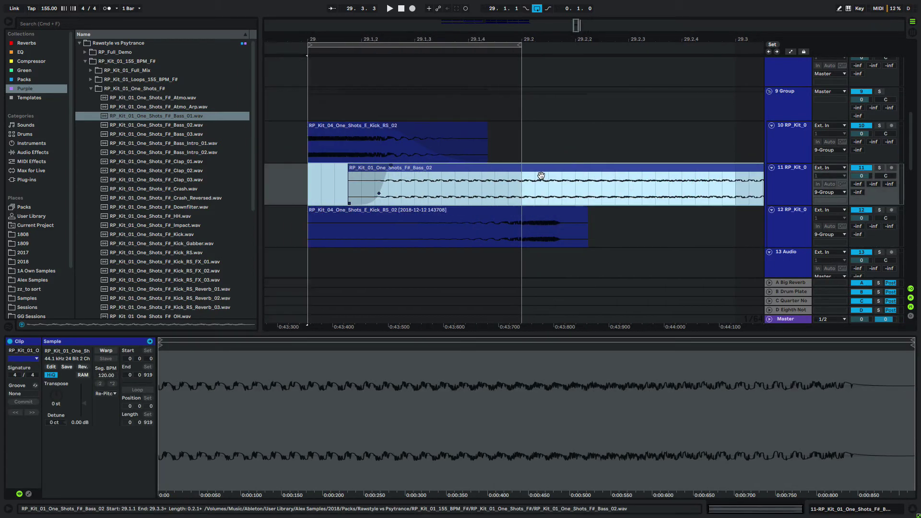
{"action": "key", "text": "super+j"}
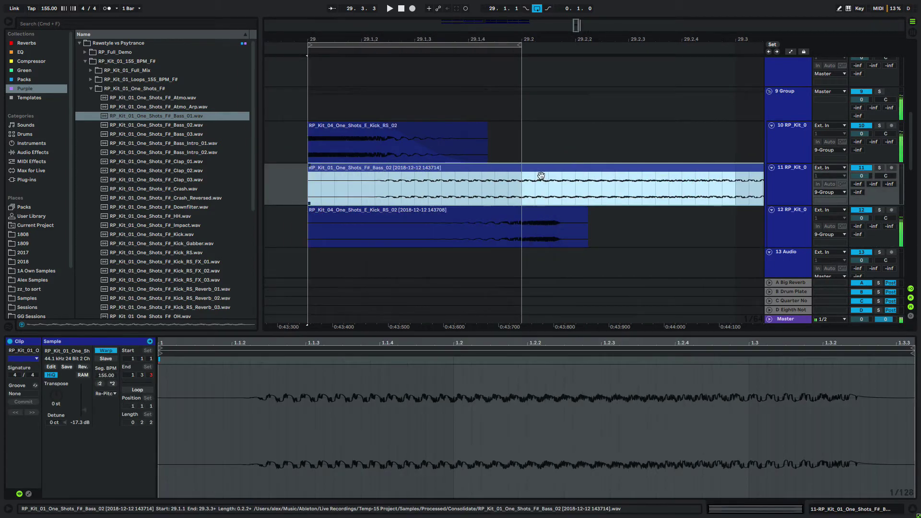
Consolidate the Kick_RS_02 clip on the tenth track from 29.1.1 to 29.2.1
{"action": "left_click", "coordinate": [326, 125]}
{"action": "left_click", "coordinate": [523, 137], "text": "shift"}
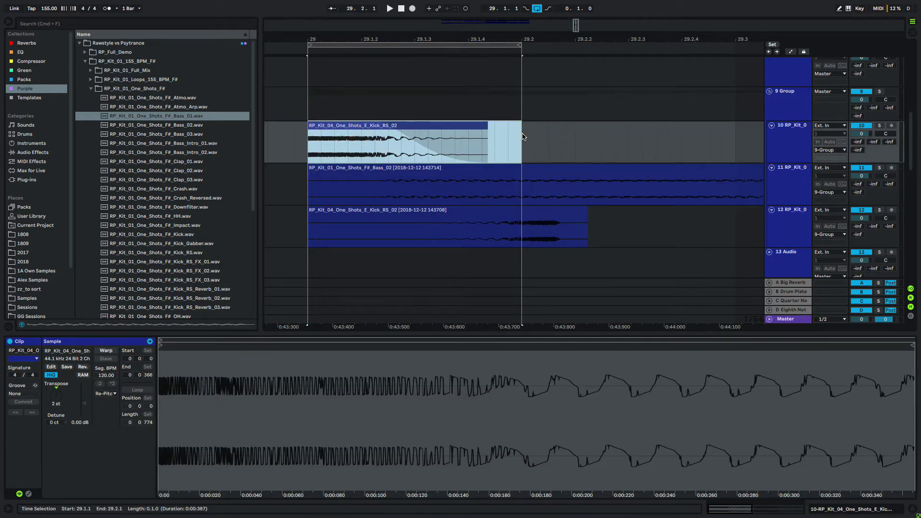
{"action": "key", "text": "super+j"}
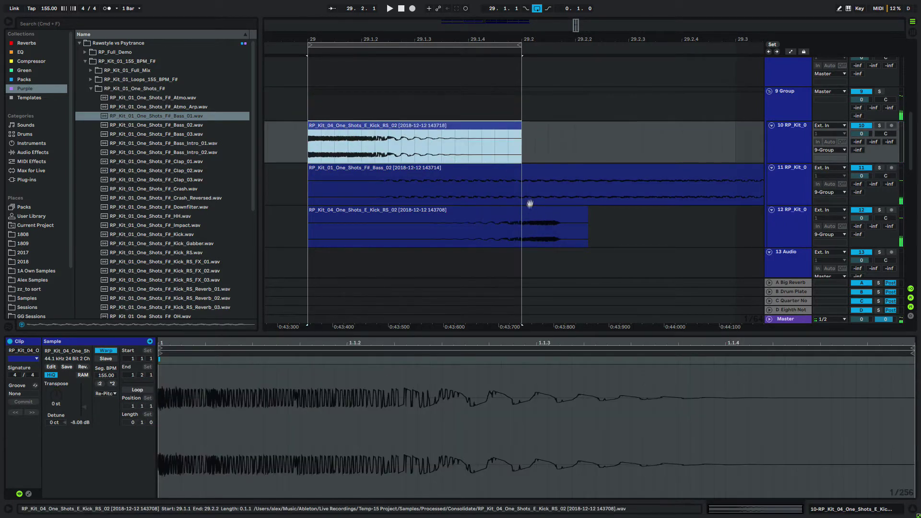
Delete the parts of the bass and reversed kick clips beyond 29.2 and select the consolidated kick clip
{"action": "left_click_drag", "start_coordinate": [523, 184], "coordinate": [656, 220]}
{"action": "left_click", "coordinate": [682, 178]}
{"action": "key", "text": "Delete"}
{"action": "left_click", "coordinate": [329, 136]}
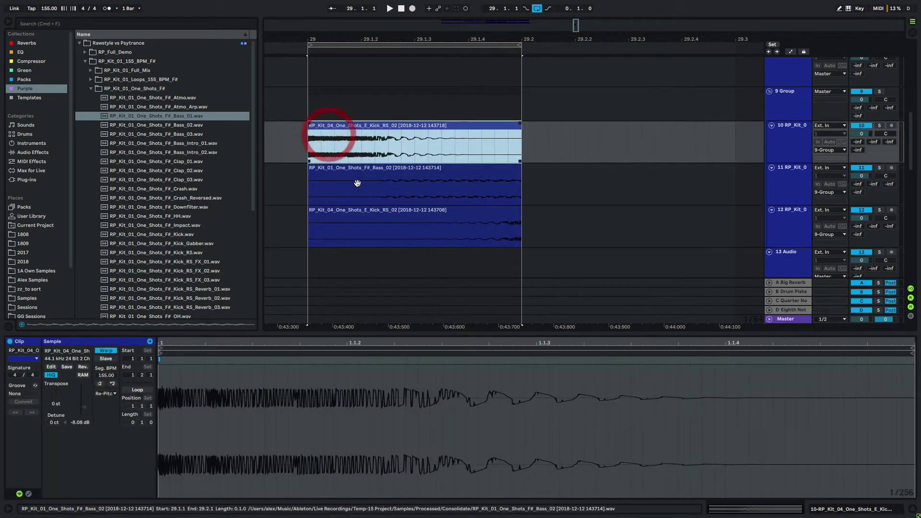
Play the layered kick, bass and reversed kick loop and show the effect chain of the 9 Group
{"action": "key", "text": "space"}
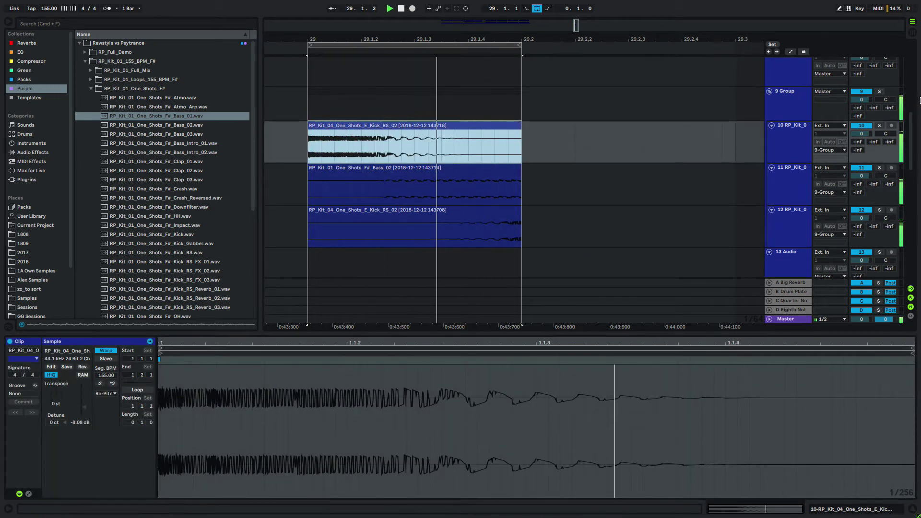
{"action": "left_click", "coordinate": [787, 91]}
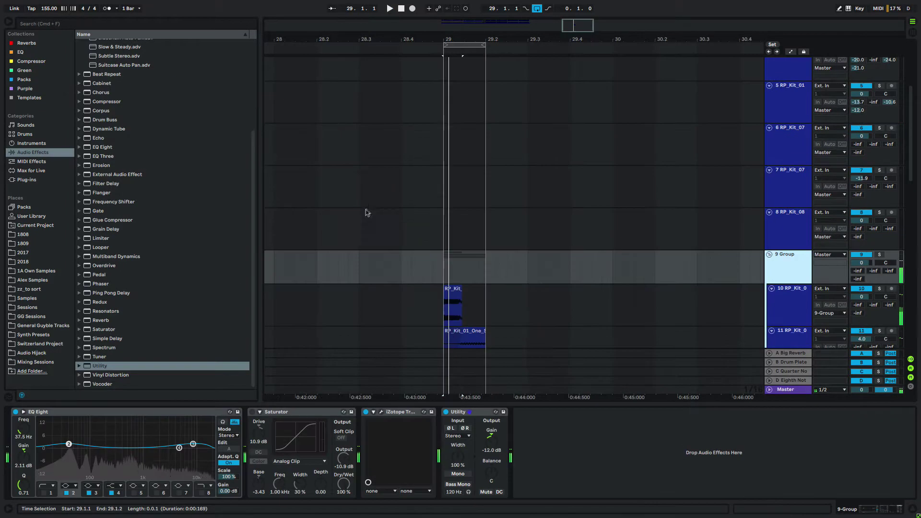
Play the existing arrangement from the first clip on track 1 at 17.1.1
{"action": "scroll", "coordinate": [365, 213], "scroll_direction": "left", "scroll_amount": 5}
{"action": "scroll", "coordinate": [361, 220], "scroll_direction": "up", "scroll_amount": 5}
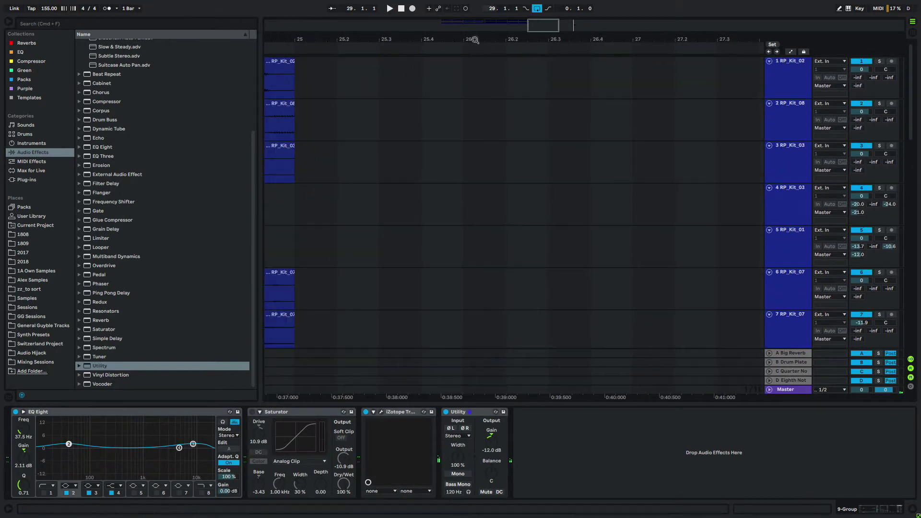
{"action": "scroll", "coordinate": [479, 155], "scroll_direction": "down", "scroll_amount": 5}
{"action": "scroll", "coordinate": [443, 154], "scroll_direction": "left", "scroll_amount": 5}
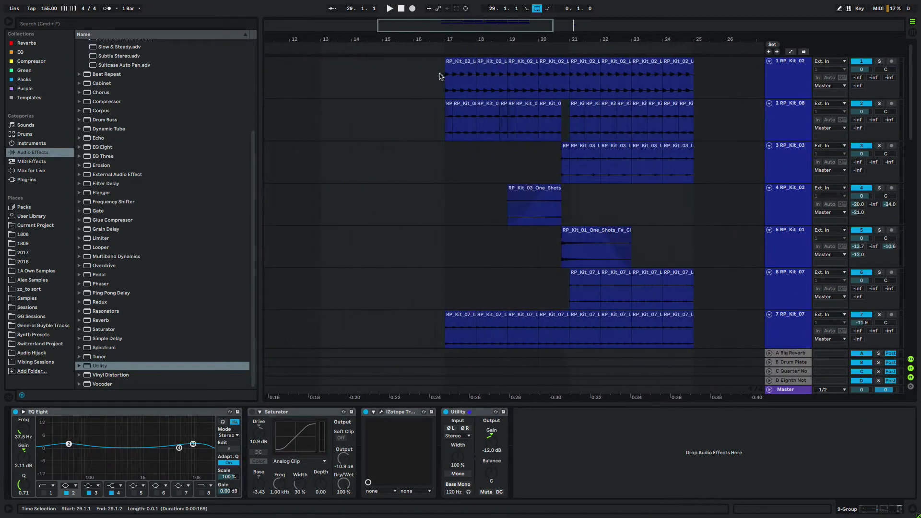
{"action": "left_click", "coordinate": [447, 72]}
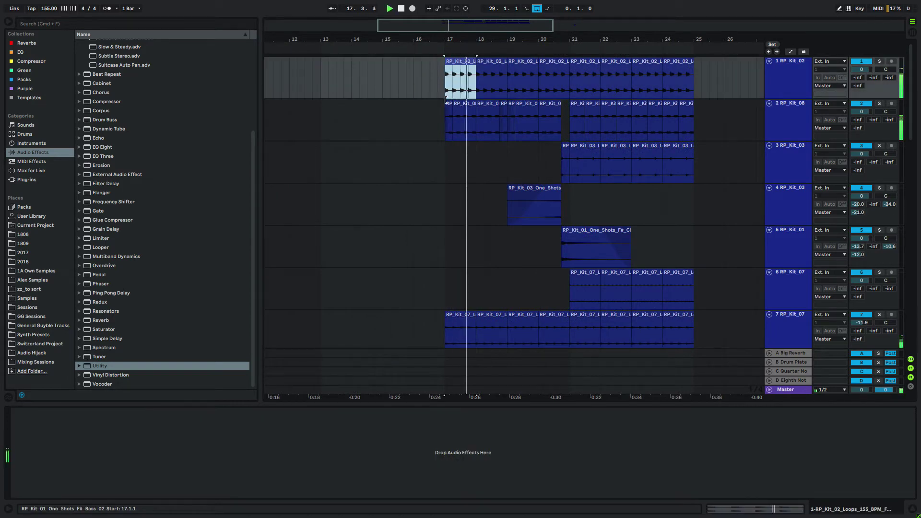
Load RP_Kit_04_One_Shots_E_Lead.wav onto the 15 MIDI track and convert its Simpler to a Sampler
{"action": "scroll", "coordinate": [527, 144], "scroll_direction": "down", "scroll_amount": 6}
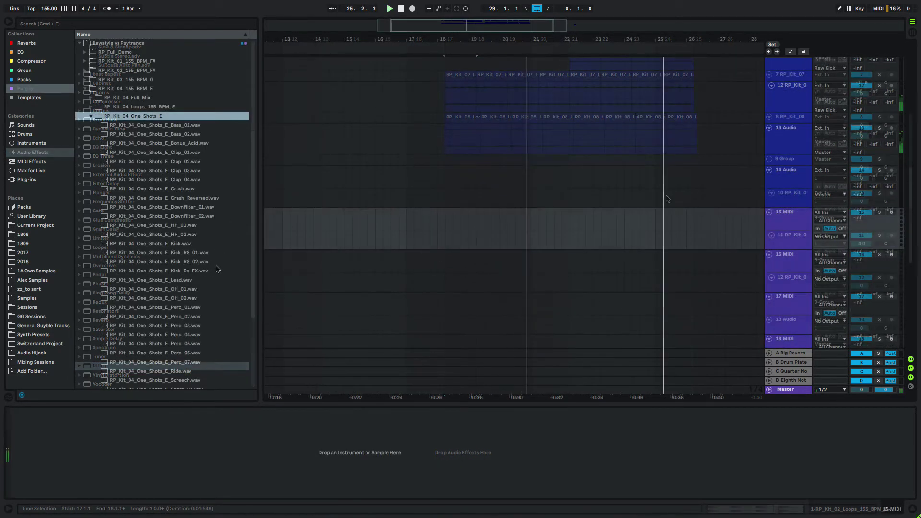
{"action": "left_click", "coordinate": [173, 281]}
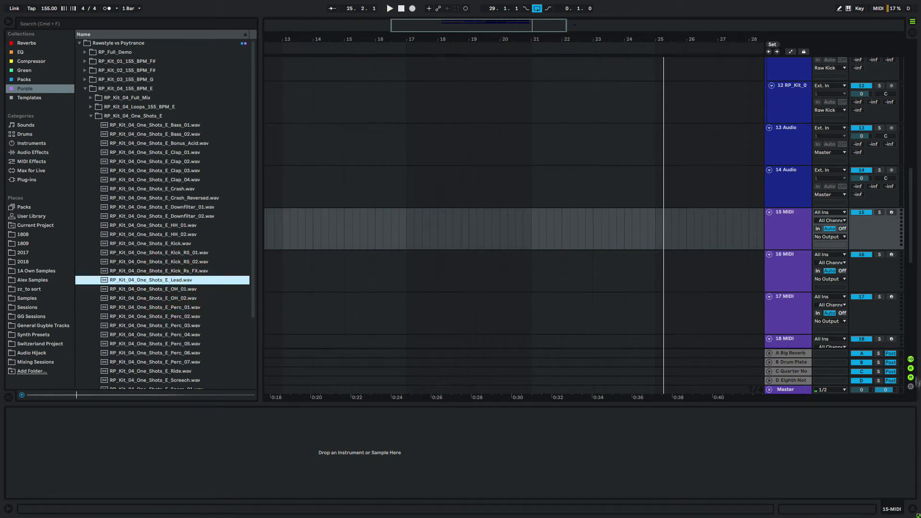
{"action": "left_click", "coordinate": [783, 226]}
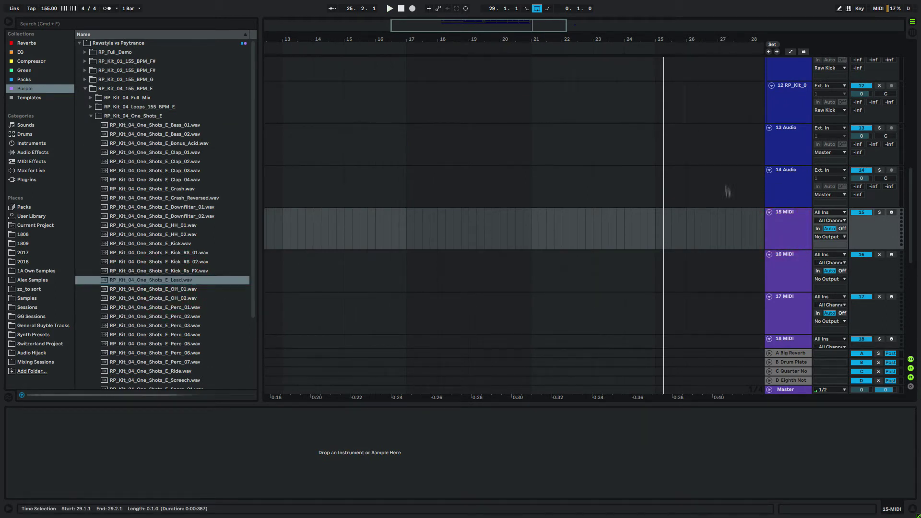
{"action": "left_click_drag", "start_coordinate": [167, 282], "coordinate": [109, 442]}
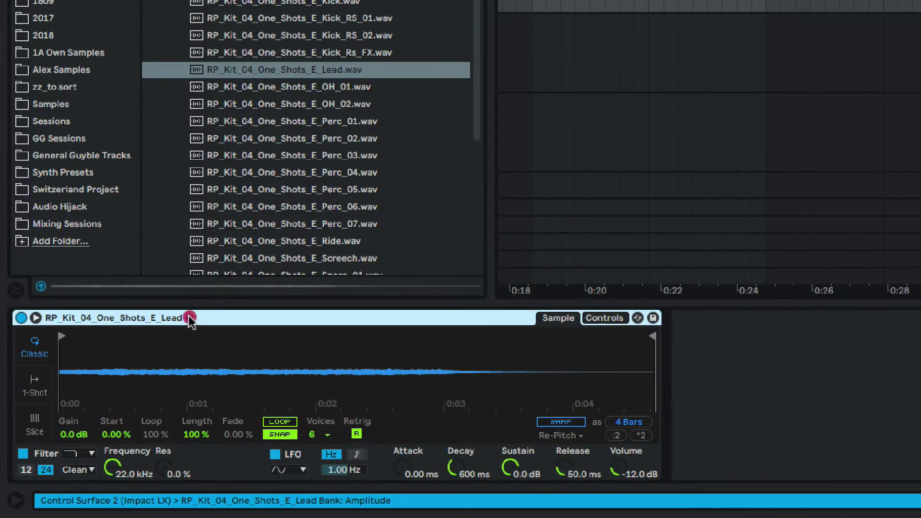
{"action": "right_click", "coordinate": [191, 318]}
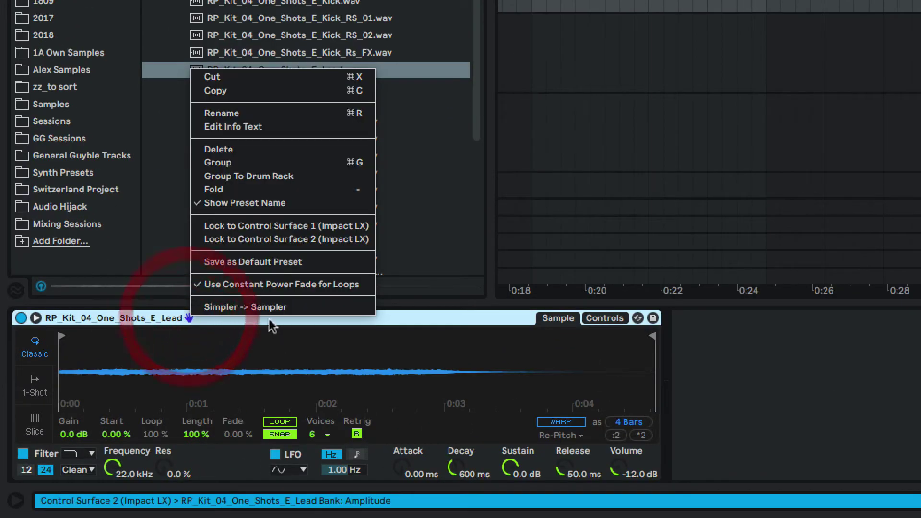
{"action": "left_click", "coordinate": [302, 307]}
Normalize the lead sample's volume and set its root key to E2
{"action": "right_click", "coordinate": [215, 368]}
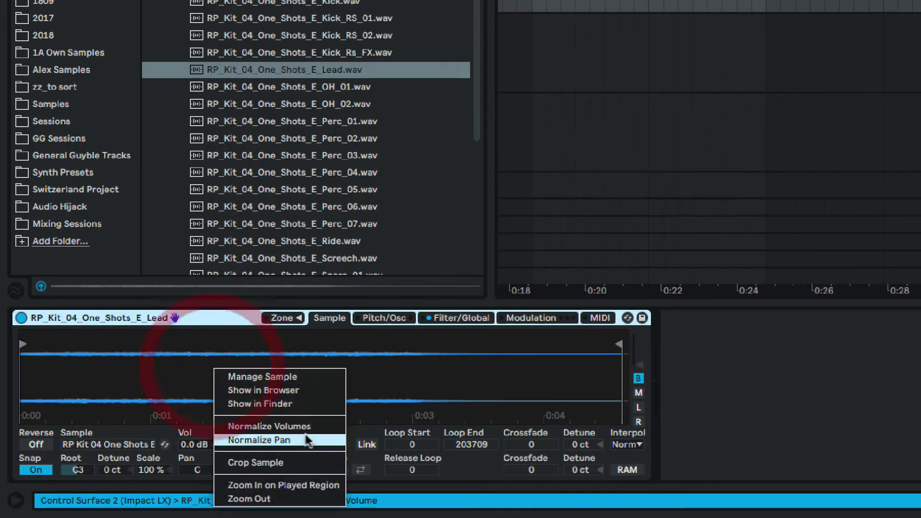
{"action": "left_click", "coordinate": [312, 423]}
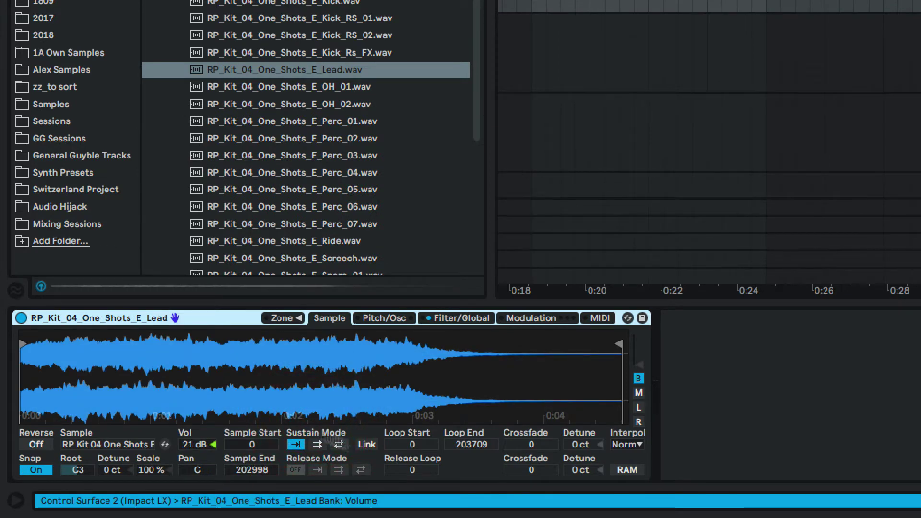
{"action": "left_click_drag", "start_coordinate": [82, 470], "coordinate": [81, 475]}
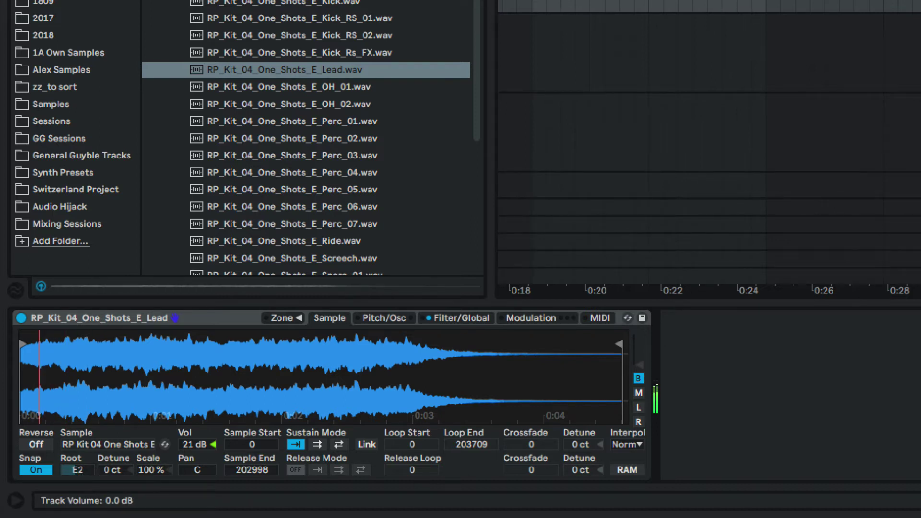
Enable Sampler's AM oscillator with type Sw 3, volume -13 dB and coarse 21, and set the pitch envelope amount to -24 st with 65% spread
{"action": "left_click", "coordinate": [387, 319]}
{"action": "left_click", "coordinate": [47, 393]}
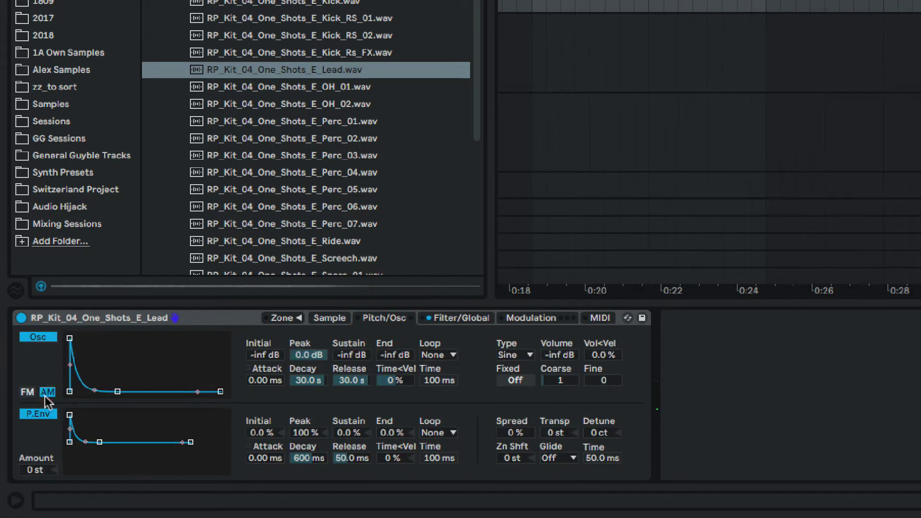
{"action": "left_click_drag", "start_coordinate": [74, 339], "coordinate": [83, 339]}
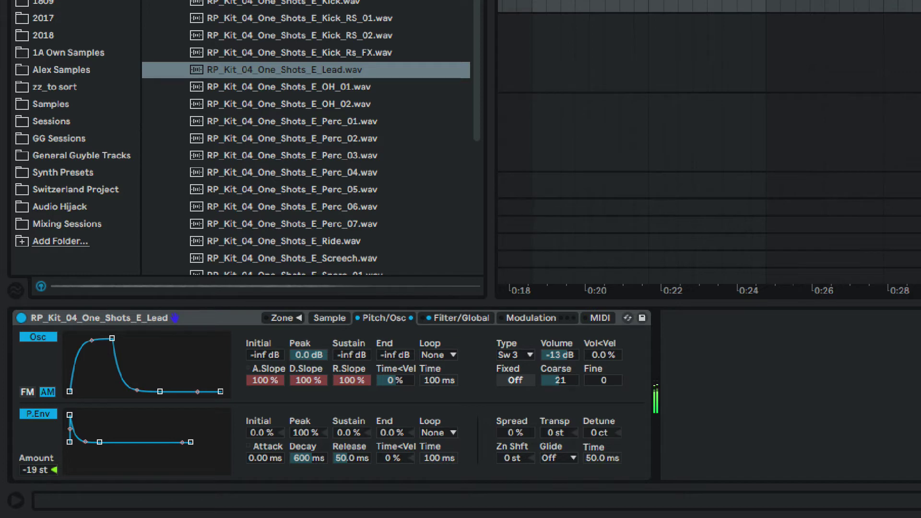
{"action": "left_click_drag", "start_coordinate": [38, 469], "coordinate": [38, 472]}
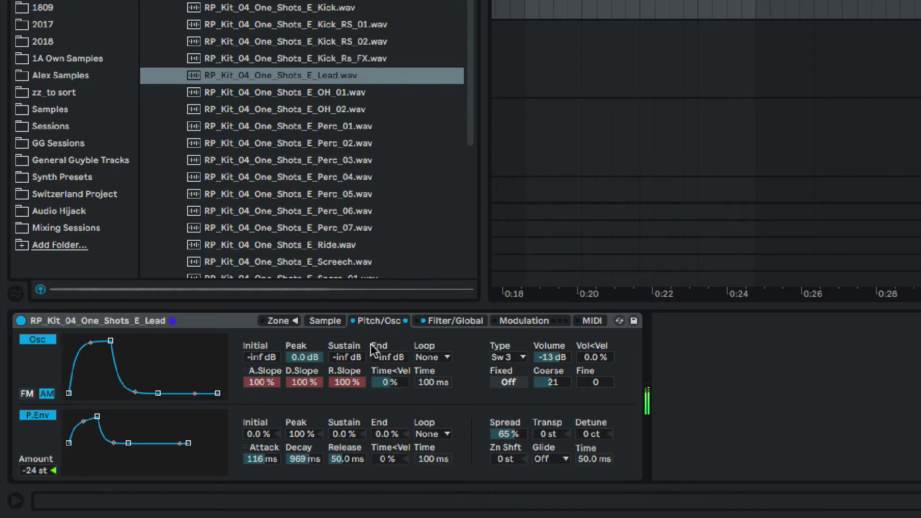
Set Sampler's low-pass filter to 593 Hz with 45% resonance and the filter envelope amount to 36
{"action": "left_click", "coordinate": [433, 321]}
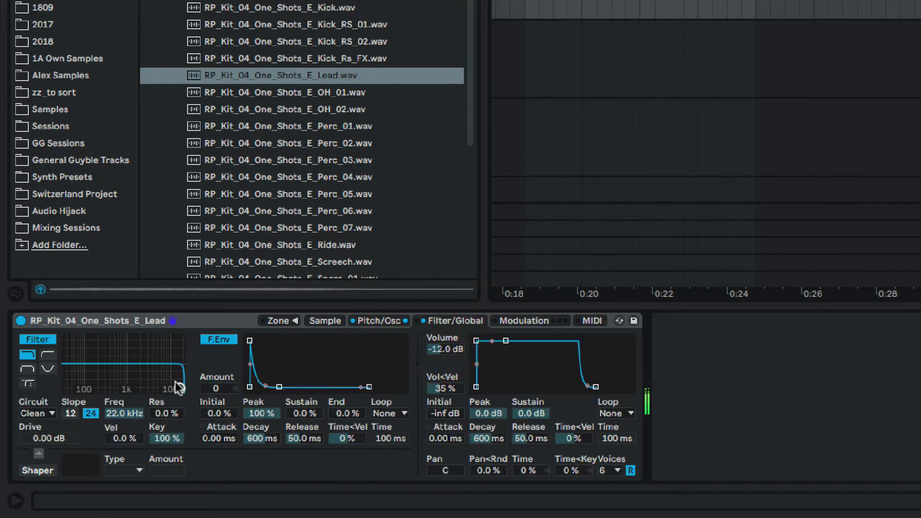
{"action": "left_click_drag", "start_coordinate": [179, 387], "coordinate": [118, 371]}
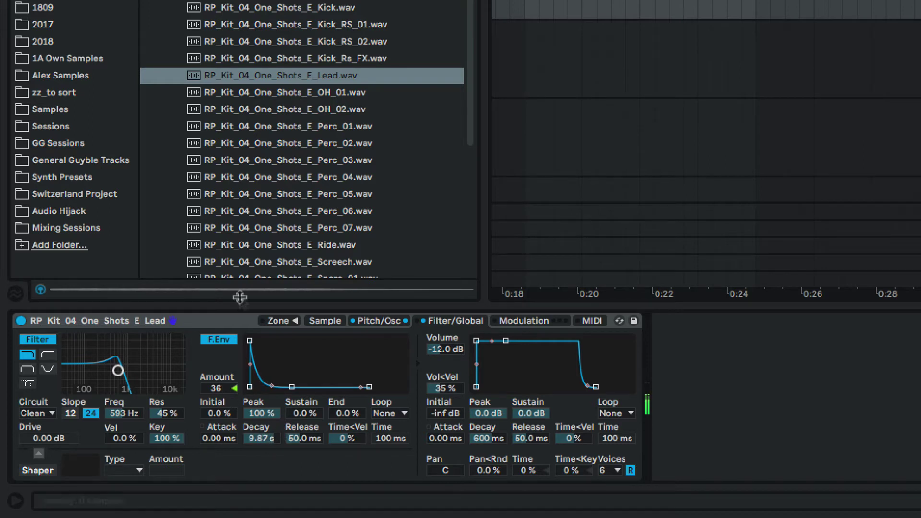
{"action": "left_click_drag", "start_coordinate": [216, 434], "coordinate": [215, 394]}
Set the filter envelope to 441 ms attack, 7.63 s decay and amount 72, and the filter to PRD with 125% resonance and 24 dB drive
{"action": "left_click", "coordinate": [209, 427]}
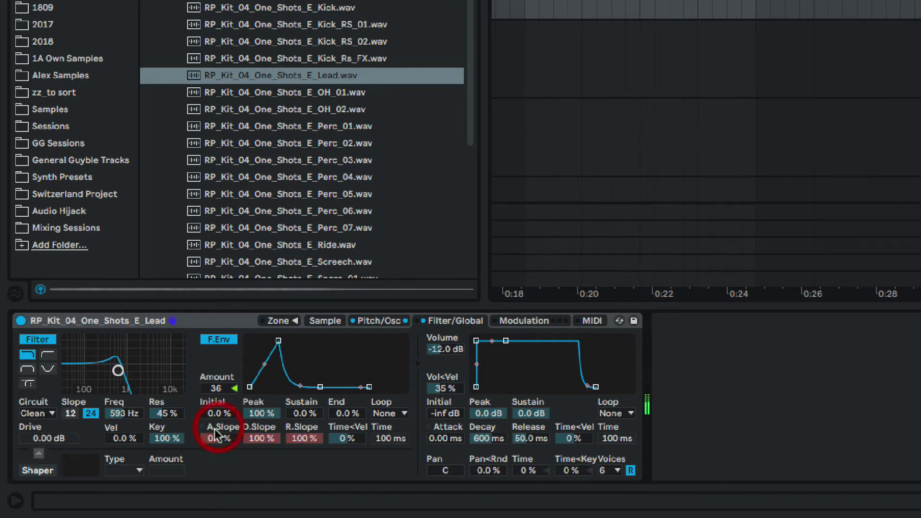
{"action": "left_click", "coordinate": [261, 426]}
{"action": "left_click_drag", "start_coordinate": [260, 435], "coordinate": [260, 444]}
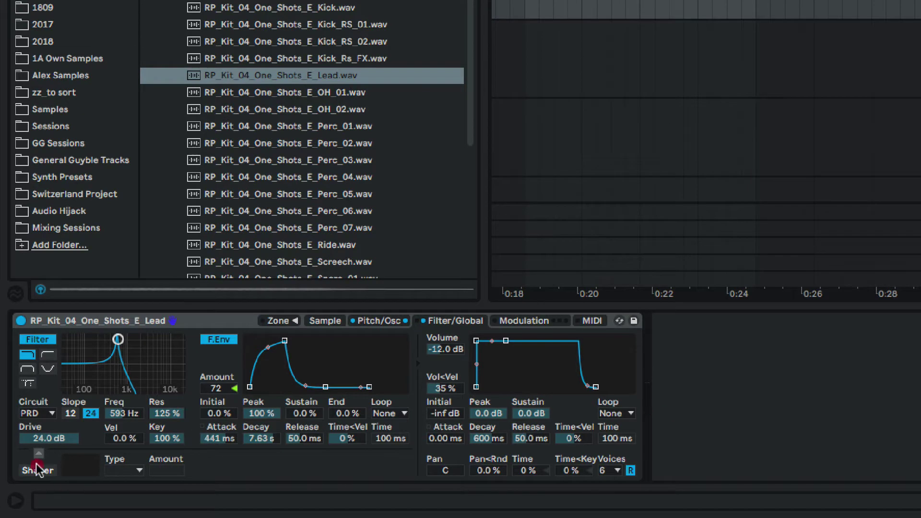
Enable the Soft shaper in Sampler and limit the instrument to 1 voice
{"action": "left_click", "coordinate": [39, 454]}
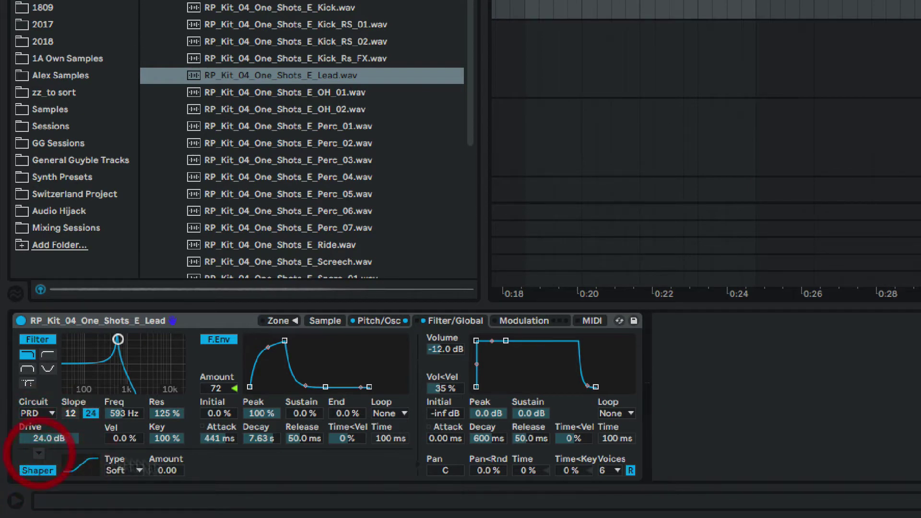
{"action": "left_click", "coordinate": [609, 471]}
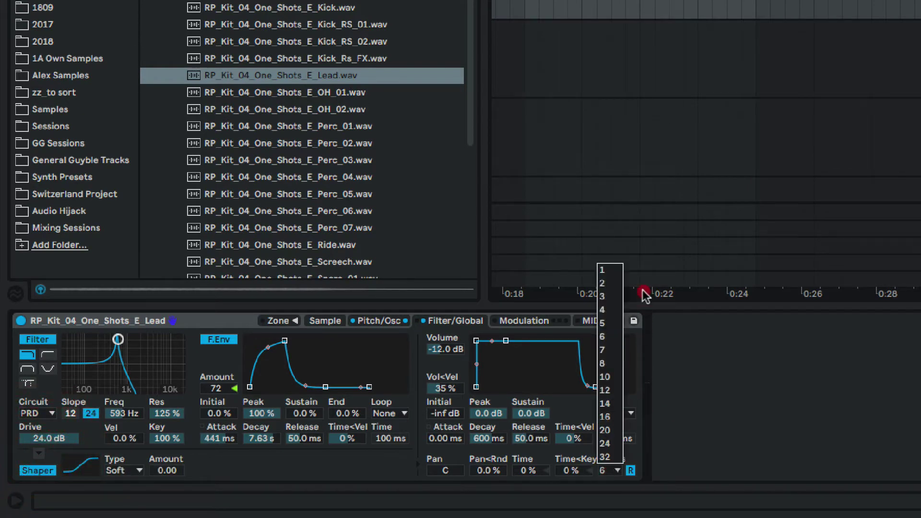
{"action": "left_click", "coordinate": [608, 270]}
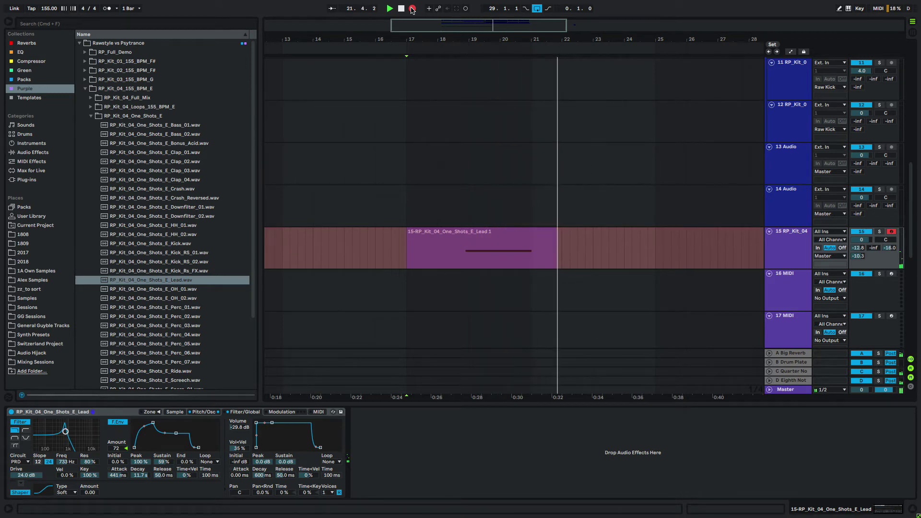
Stop recording, split the recorded lead clip at 21.1.1 and delete the part before it
{"action": "key", "text": "space"}
{"action": "left_click_drag", "start_coordinate": [469, 248], "coordinate": [516, 248]}
{"action": "left_click_drag", "start_coordinate": [517, 248], "coordinate": [533, 248]}
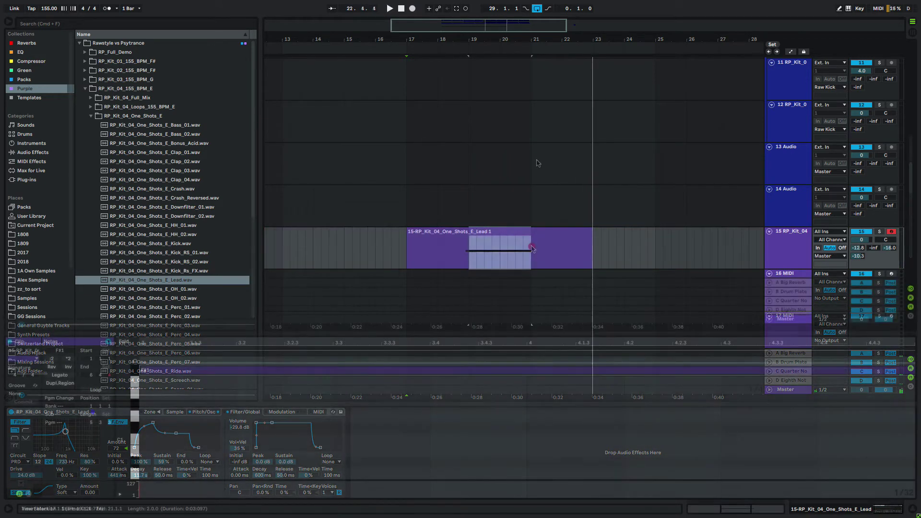
{"action": "left_click", "coordinate": [551, 246]}
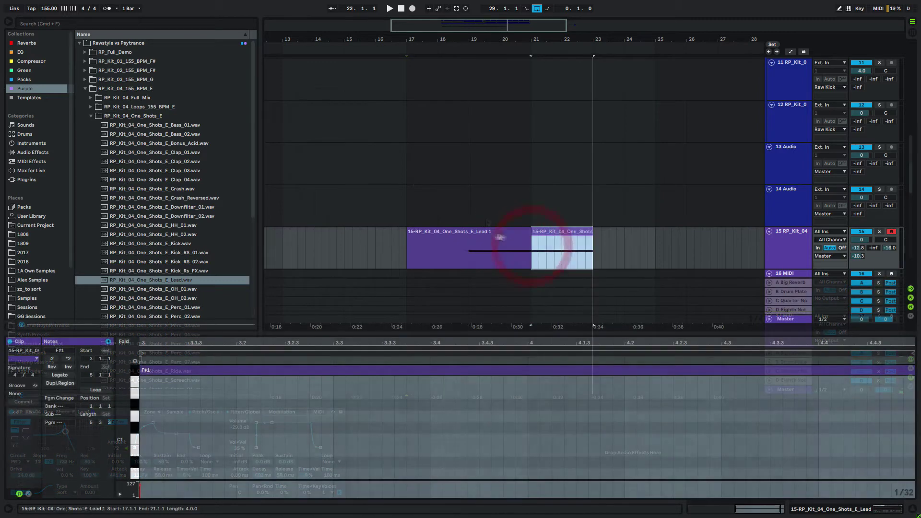
{"action": "left_click", "coordinate": [477, 239]}
{"action": "key", "text": "Delete"}
Extend the lead clip and its F#1 note to 25.1.1 and play it back
{"action": "left_click", "coordinate": [515, 239]}
{"action": "key", "text": "space"}
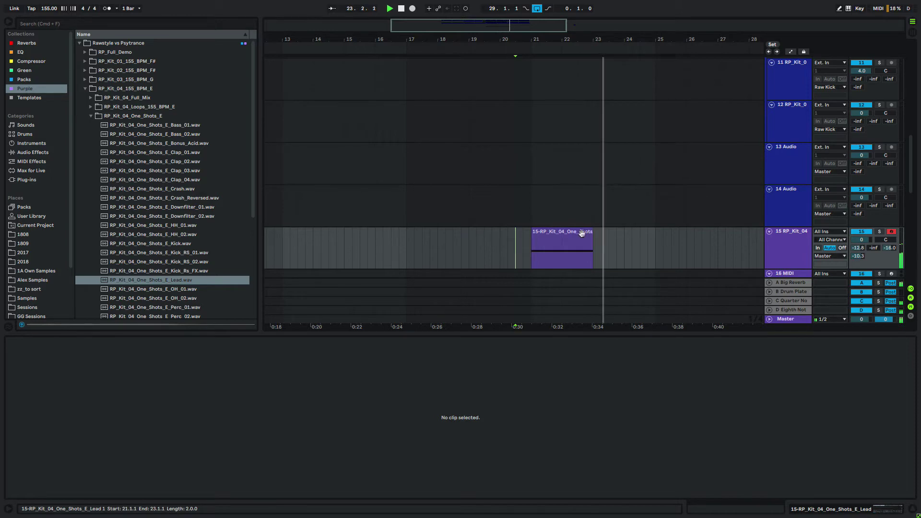
{"action": "double_click", "coordinate": [582, 234]}
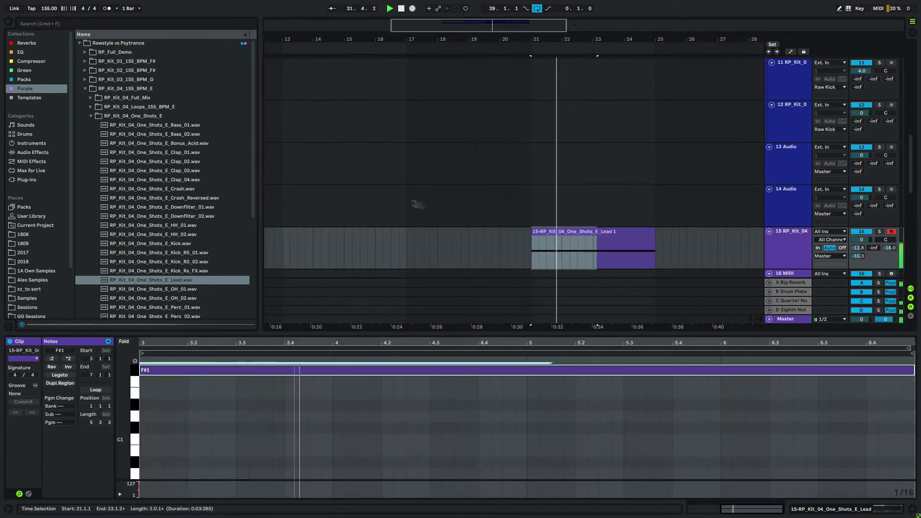
{"action": "left_click", "coordinate": [452, 236]}
Enable the lead Sampler's LFO 1 at 30 Hz, audition its pitch modulation at 68.6% and lower the pitch amount to 0.02%
{"action": "left_click", "coordinate": [801, 231]}
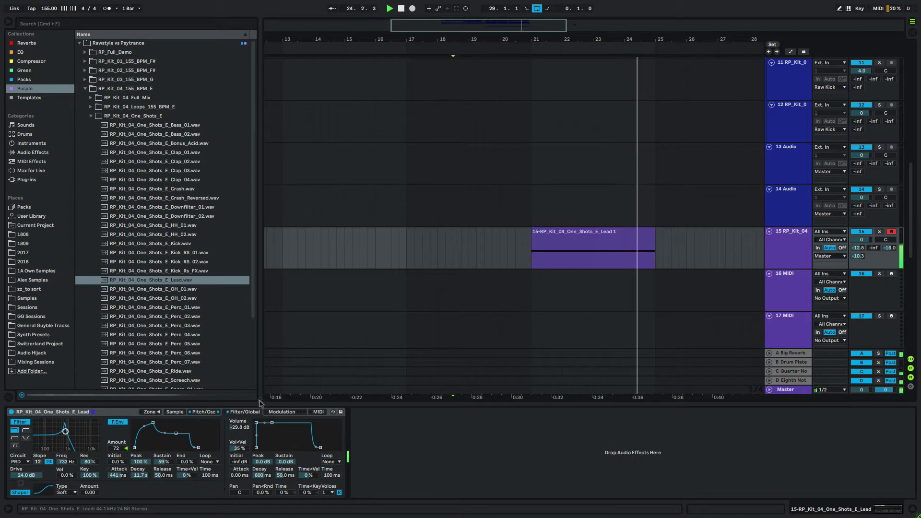
{"action": "left_click", "coordinate": [276, 413]}
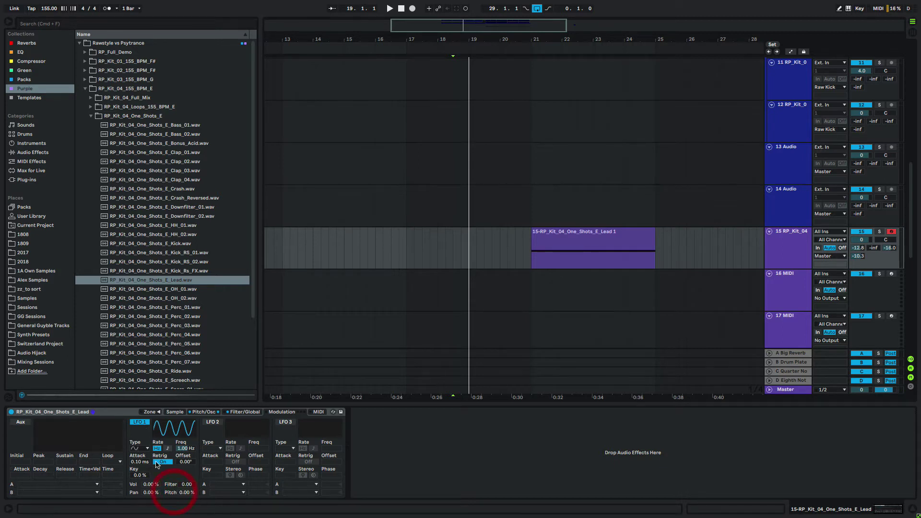
{"action": "left_click_drag", "start_coordinate": [186, 493], "coordinate": [187, 462]}
{"action": "key", "text": "space"}
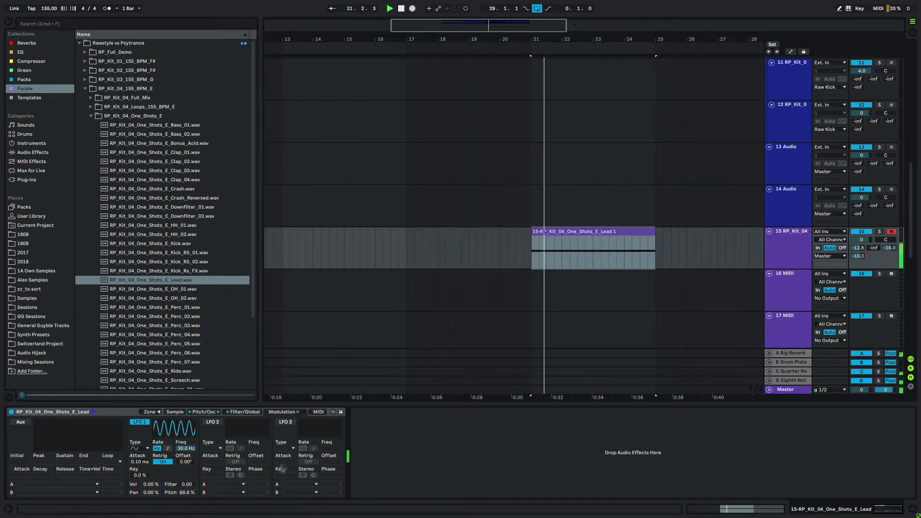
{"action": "left_click_drag", "start_coordinate": [186, 492], "coordinate": [187, 515]}
{"action": "key", "text": "space"}
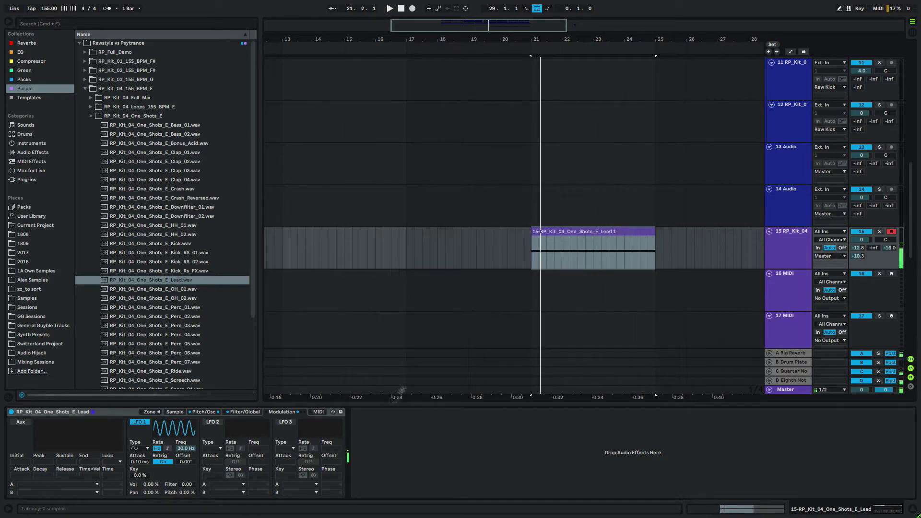
Assign the mod wheel to LFO 1 Amount Pitch with an amount of 54.98 and return to the LFO settings
{"action": "left_click", "coordinate": [318, 412]}
{"action": "left_click", "coordinate": [75, 465]}
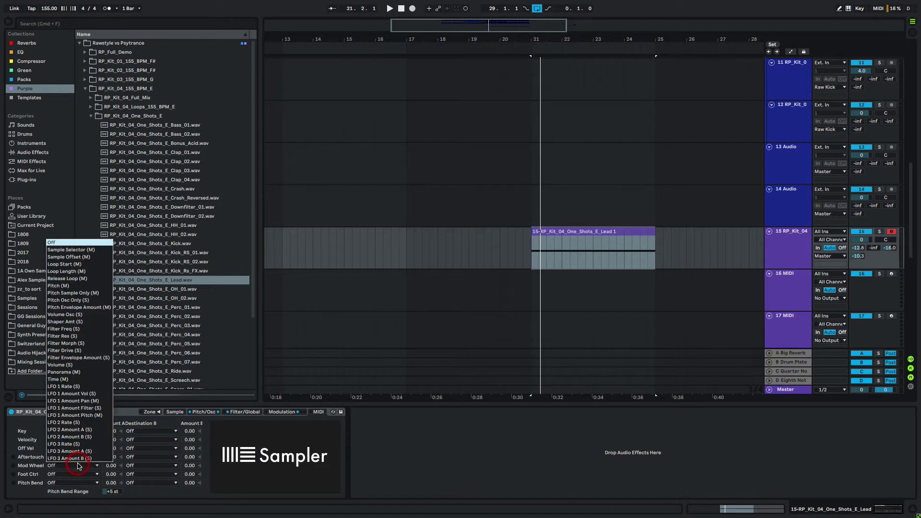
{"action": "left_click", "coordinate": [93, 415]}
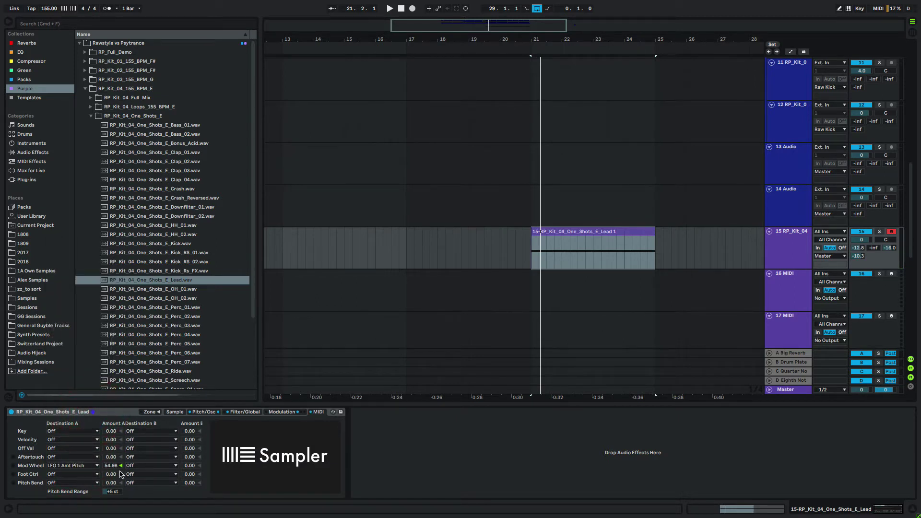
{"action": "left_click", "coordinate": [278, 411]}
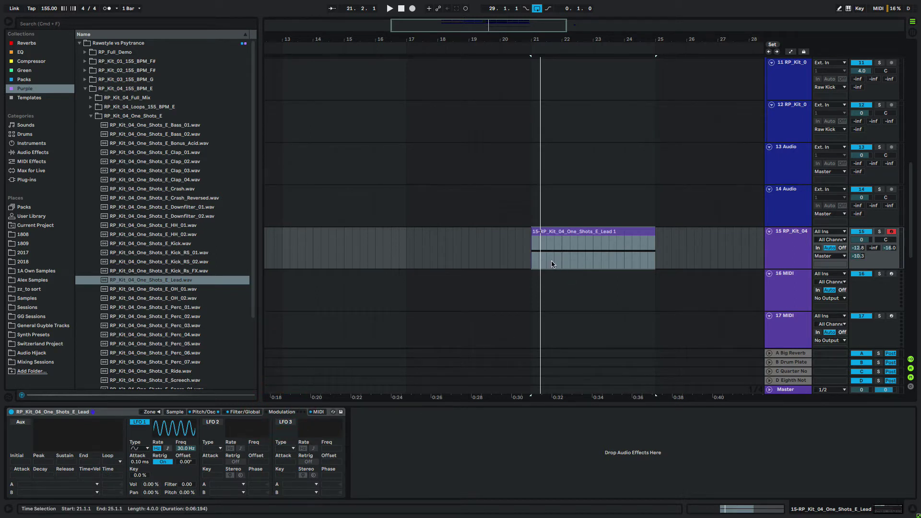
Solo track 15 and select the lead clip from 21.1.1 to 25.1.1
{"action": "left_click", "coordinate": [559, 233]}
{"action": "left_click", "coordinate": [879, 231]}
{"action": "left_click", "coordinate": [578, 228]}
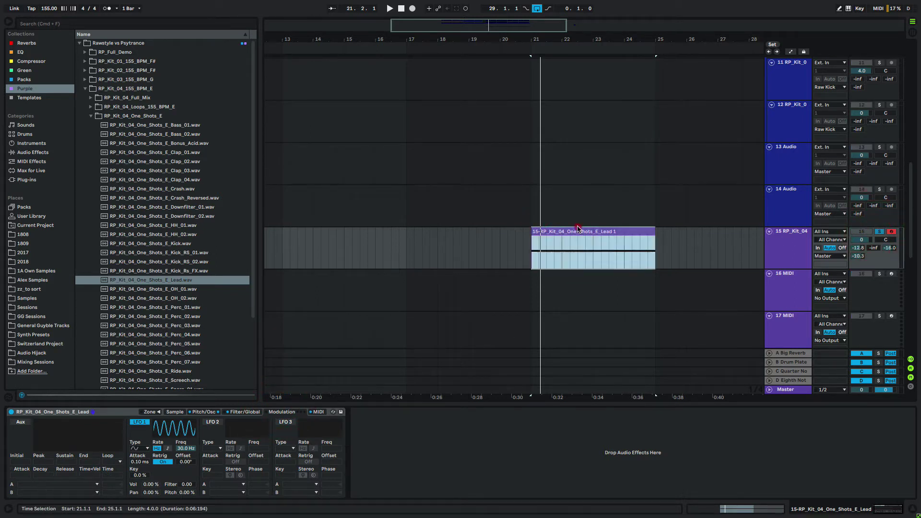
Open the lead clip on track 15 and display its 1 - Modulation MIDI controller envelope
{"action": "left_click", "coordinate": [578, 233]}
{"action": "key", "text": "space"}
{"action": "double_click", "coordinate": [575, 232]}
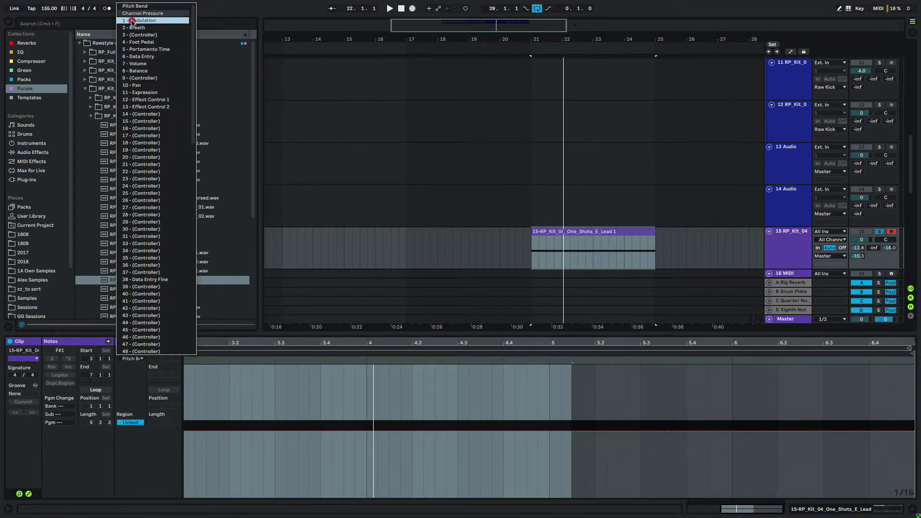
{"action": "left_click", "coordinate": [132, 21]}
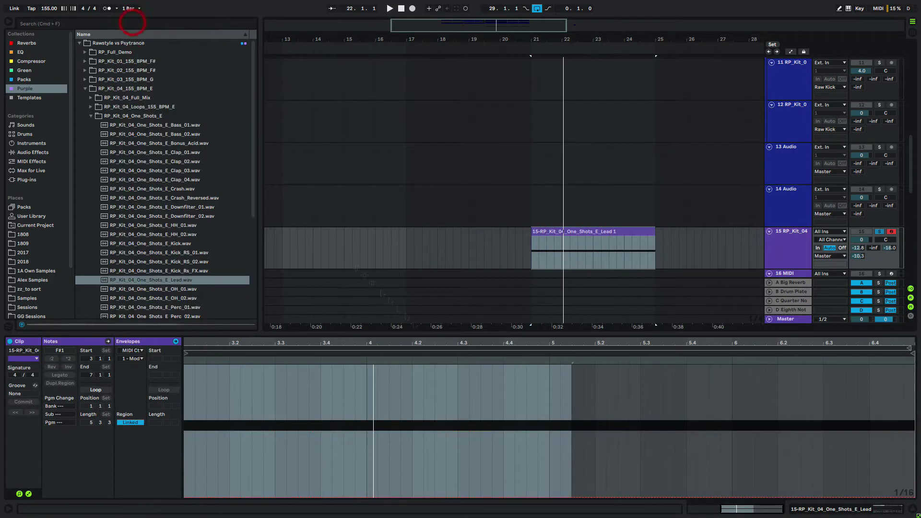
Draw a modulation ramp in the lead clip from 0 at about bar 4 up to 127 at the end, auditioning it
{"action": "left_click", "coordinate": [271, 497]}
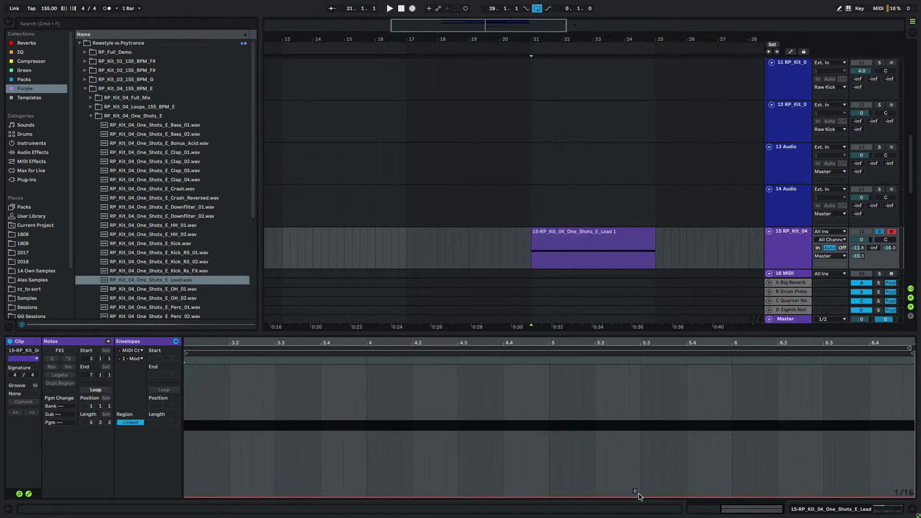
{"action": "left_click_drag", "start_coordinate": [664, 497], "coordinate": [915, 365]}
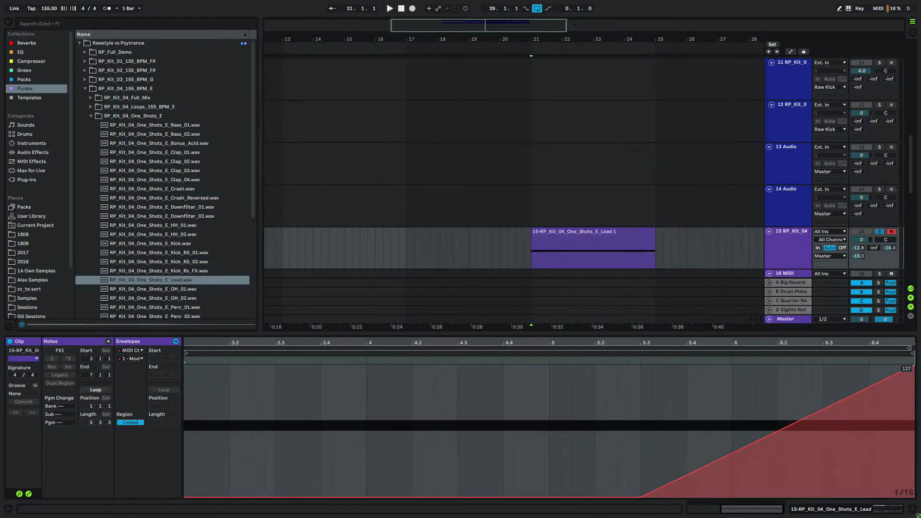
{"action": "key", "text": "space"}
{"action": "left_click_drag", "start_coordinate": [641, 497], "coordinate": [365, 497]}
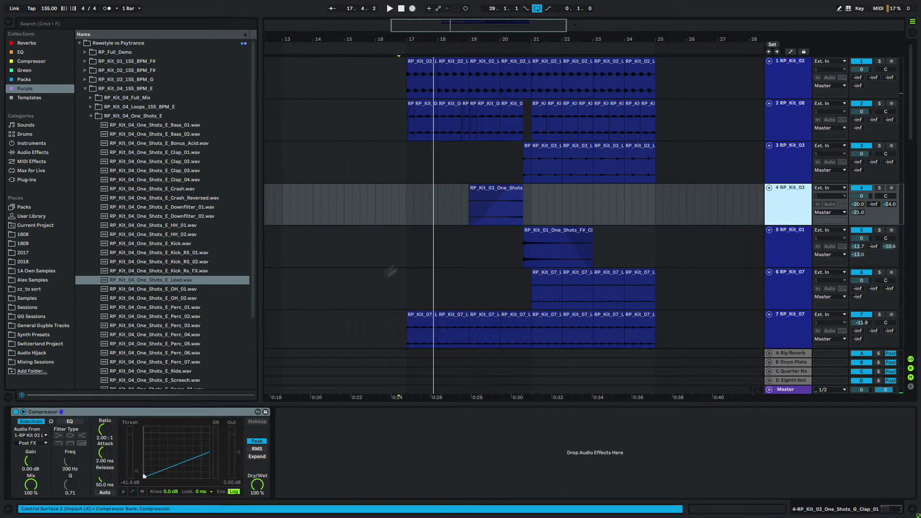
Copy the sidechain Compressor from the clap track 4 onto the lead on track 15
{"action": "scroll", "coordinate": [403, 259], "scroll_direction": "down", "scroll_amount": 10}
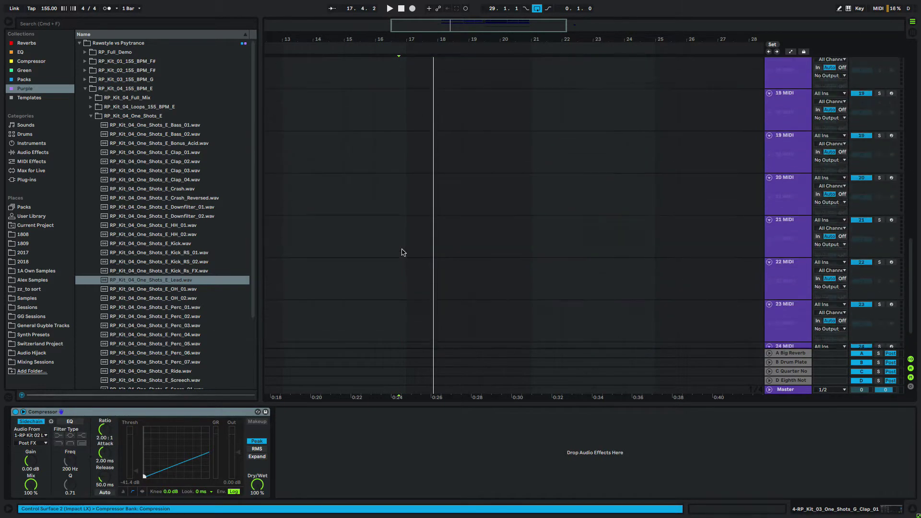
{"action": "left_click_drag", "start_coordinate": [96, 412], "coordinate": [554, 238]}
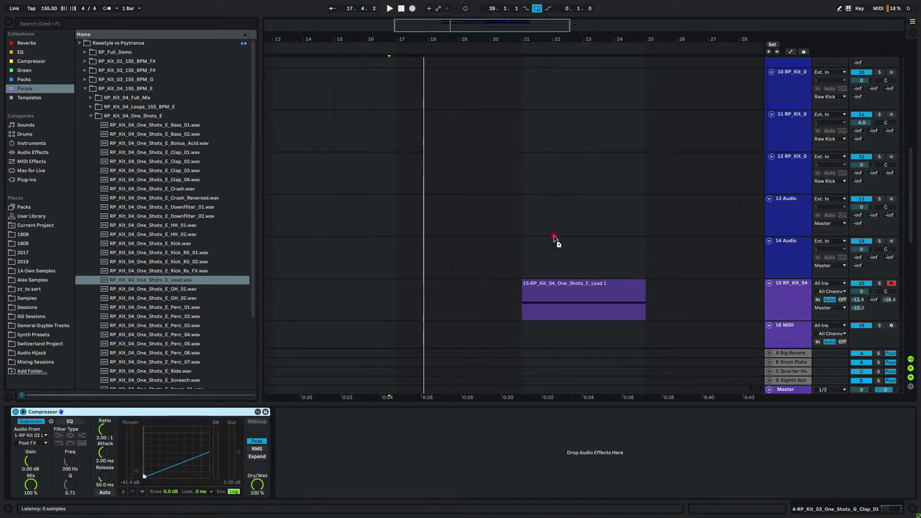
{"action": "left_click", "coordinate": [551, 305]}
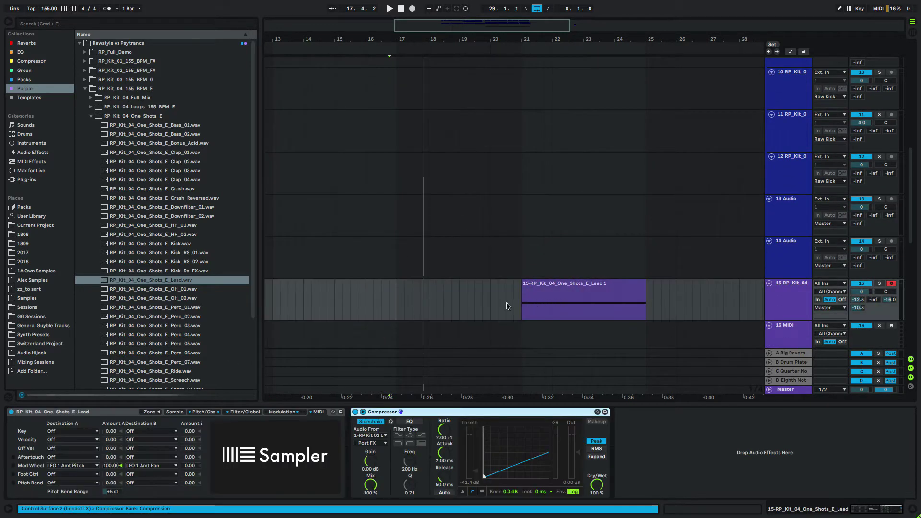
Play the lead from 20.3.1 and lower track 15's volume to -1.4 dB
{"action": "left_click", "coordinate": [506, 305]}
{"action": "key", "text": "space"}
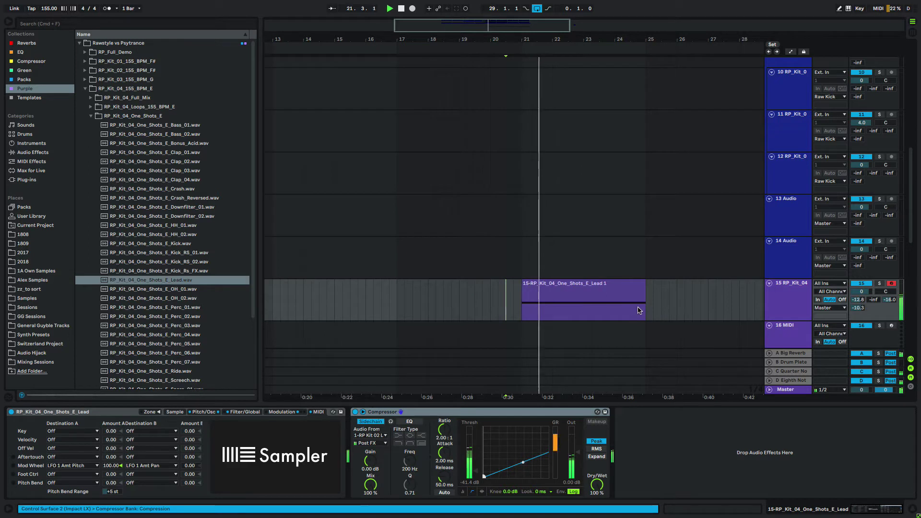
{"action": "left_click_drag", "start_coordinate": [861, 291], "coordinate": [861, 292]}
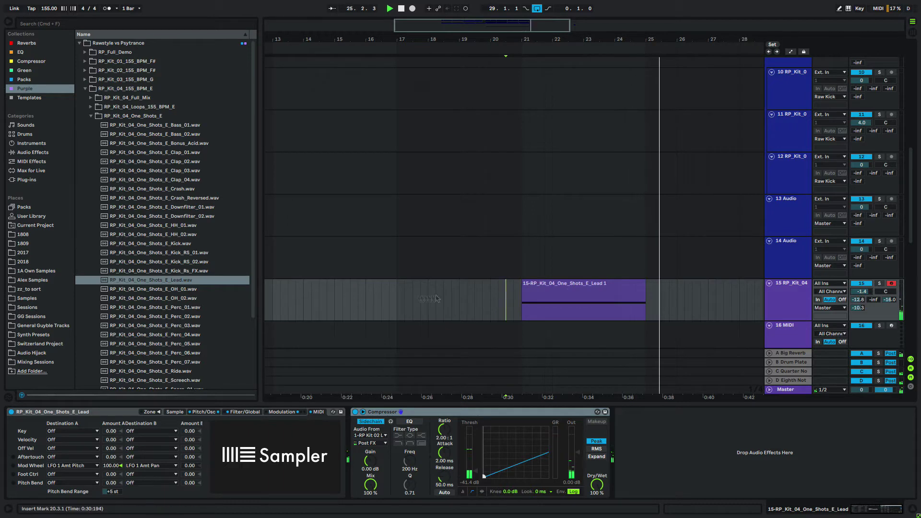
Play the arrangement from 16.4.1 to check the lead against the other tracks
{"action": "left_click", "coordinate": [390, 295]}
{"action": "scroll", "coordinate": [475, 292], "scroll_direction": "up", "scroll_amount": 10}
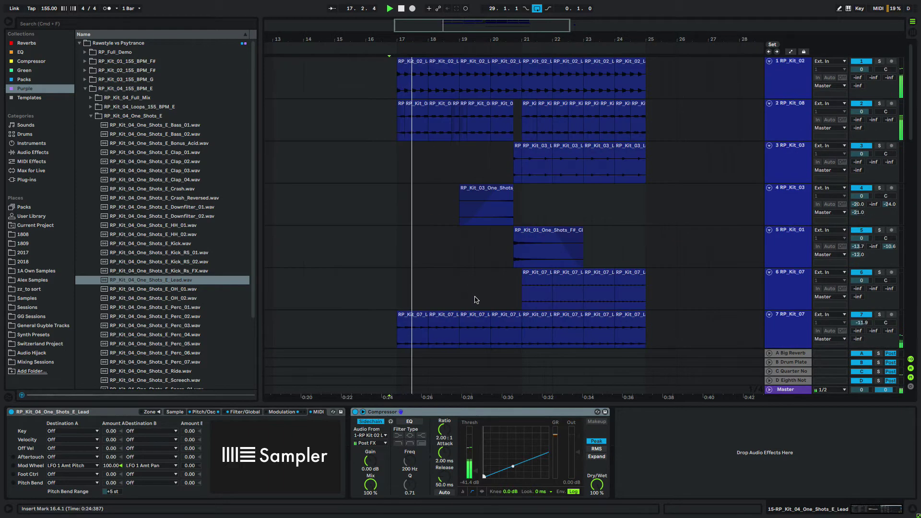
{"action": "scroll", "coordinate": [491, 288], "scroll_direction": "down", "scroll_amount": 10}
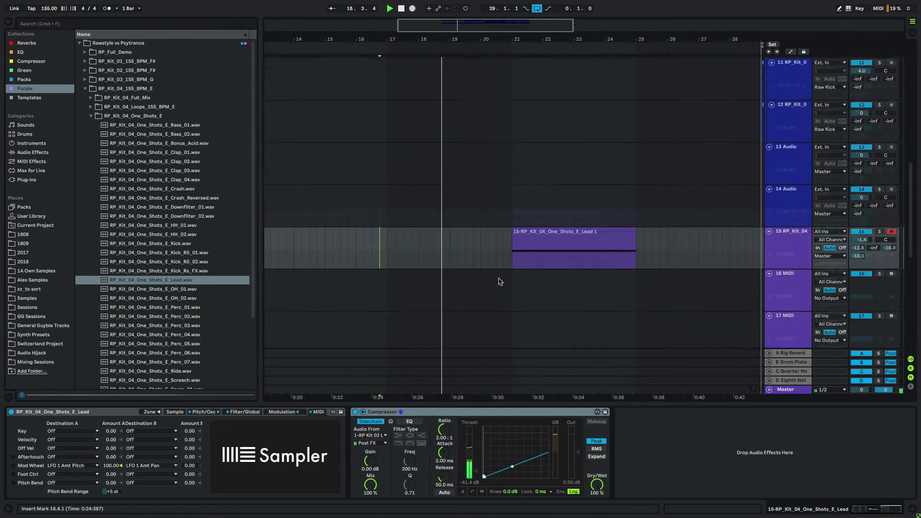
{"action": "scroll", "coordinate": [499, 281], "scroll_direction": "up", "scroll_amount": 5}
{"action": "scroll", "coordinate": [499, 279], "scroll_direction": "down", "scroll_amount": 5}
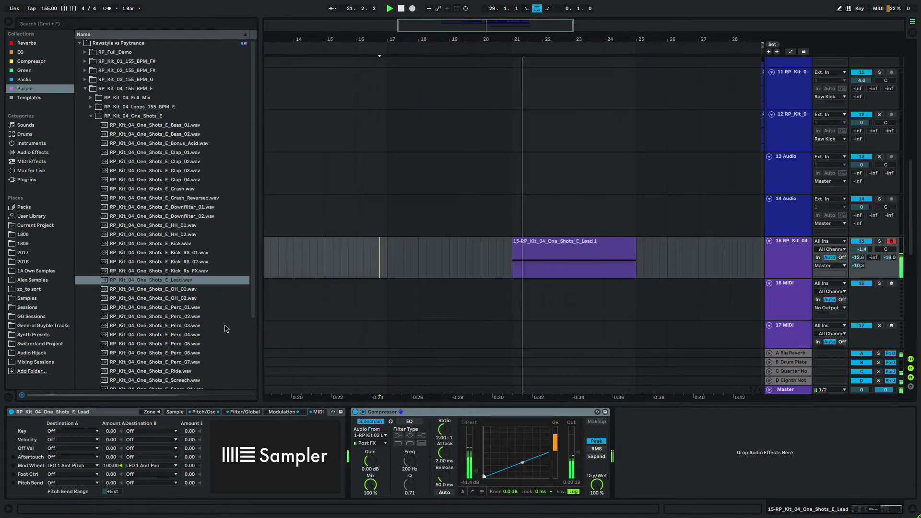
Audition the Kit 04 Screech, Uplifter and Vox_Shot one-shots
{"action": "scroll", "coordinate": [192, 367], "scroll_direction": "down", "scroll_amount": 3}
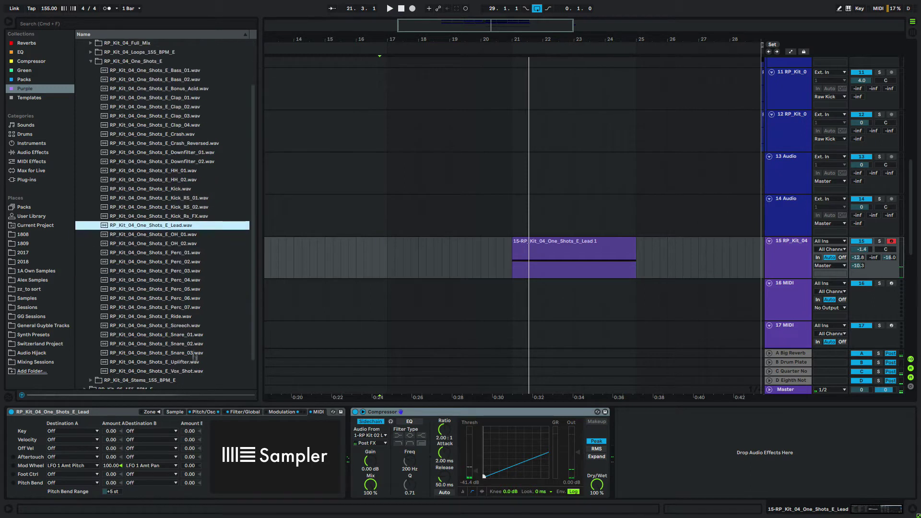
{"action": "left_click", "coordinate": [198, 326]}
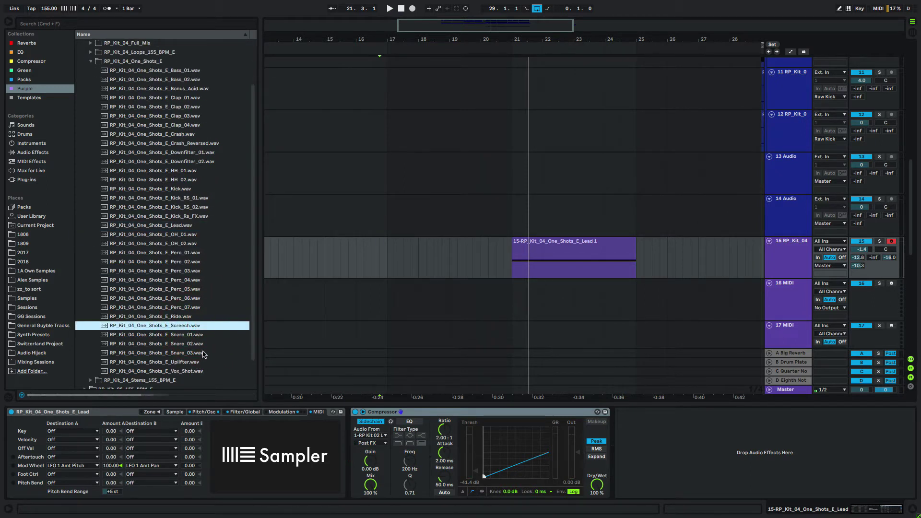
{"action": "left_click", "coordinate": [194, 362]}
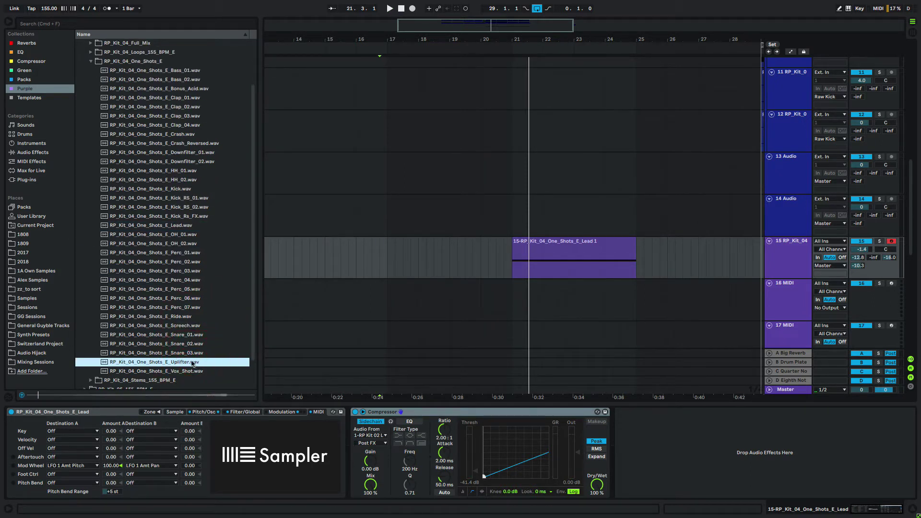
{"action": "left_click", "coordinate": [189, 372]}
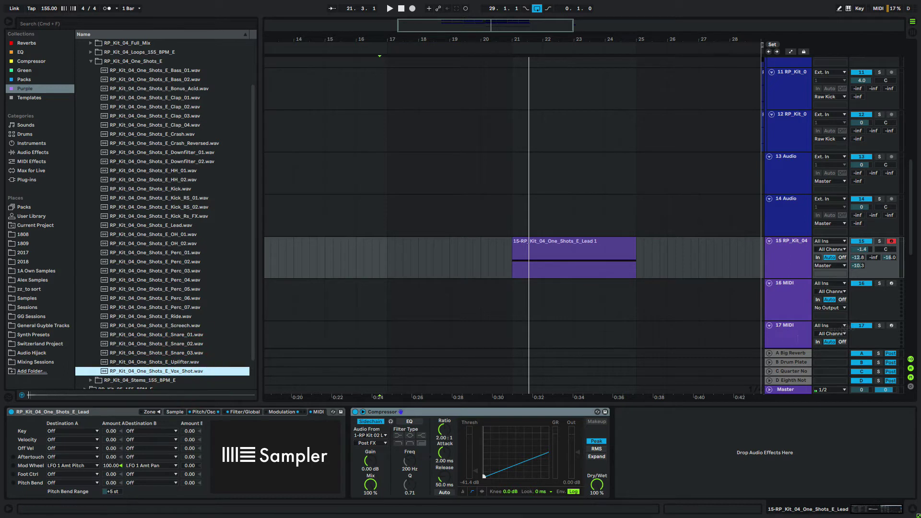
Load RP_Kit_04_One_Shots_E_Vox_Shot.wav onto MIDI track 16 and convert its Simpler to Sampler
{"action": "left_click", "coordinate": [789, 291]}
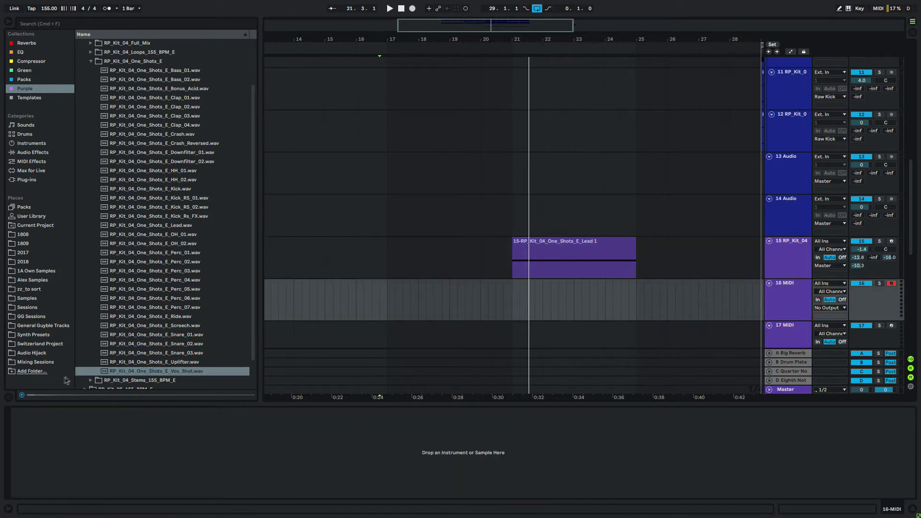
{"action": "left_click_drag", "start_coordinate": [122, 373], "coordinate": [133, 489]}
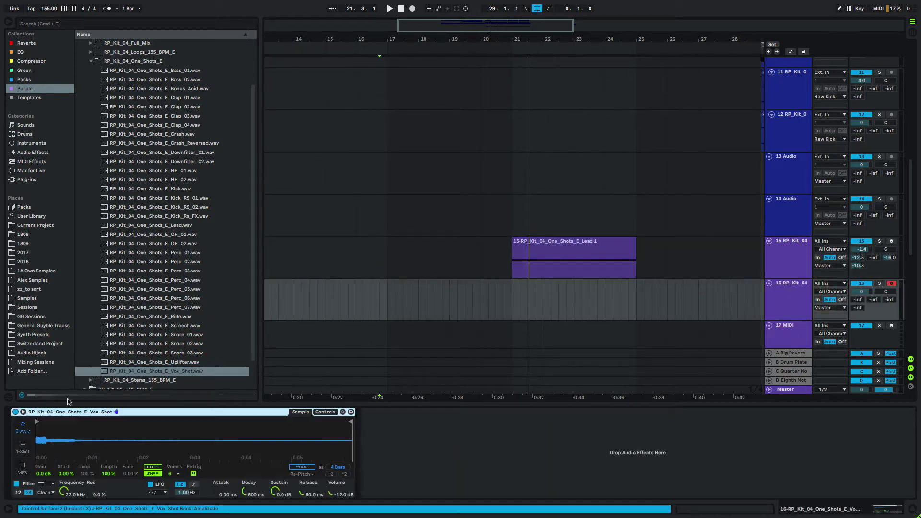
{"action": "right_click", "coordinate": [92, 412]}
{"action": "left_click", "coordinate": [121, 401]}
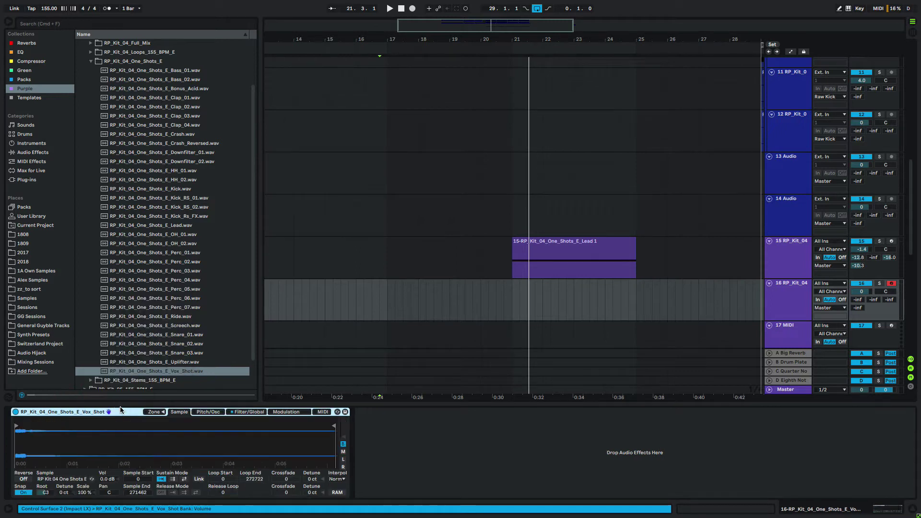
Normalize the vox shot's volume in Sampler, set its root key to E2 and play it back
{"action": "right_click", "coordinate": [122, 442]}
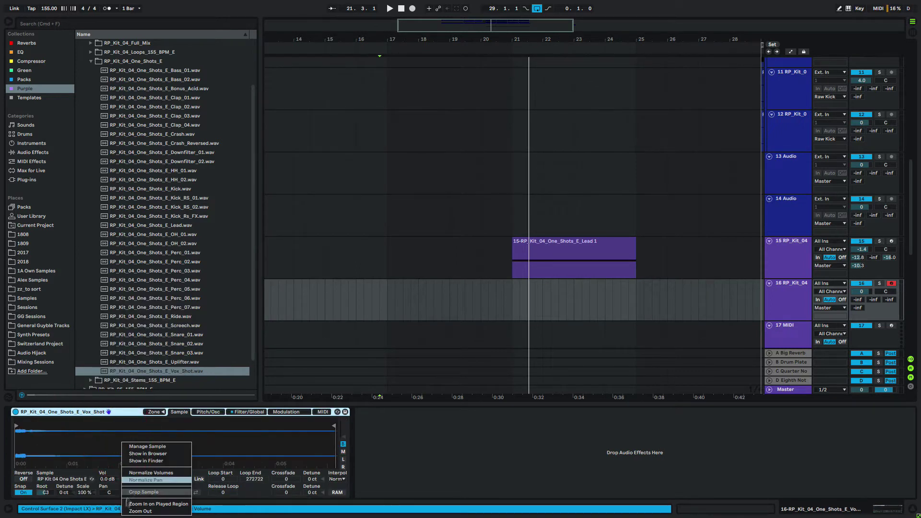
{"action": "left_click", "coordinate": [149, 473]}
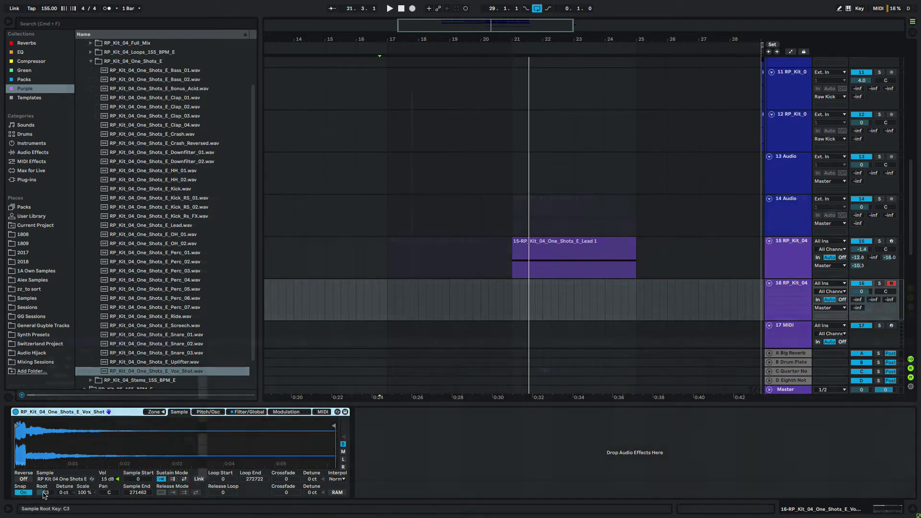
{"action": "key", "text": "space"}
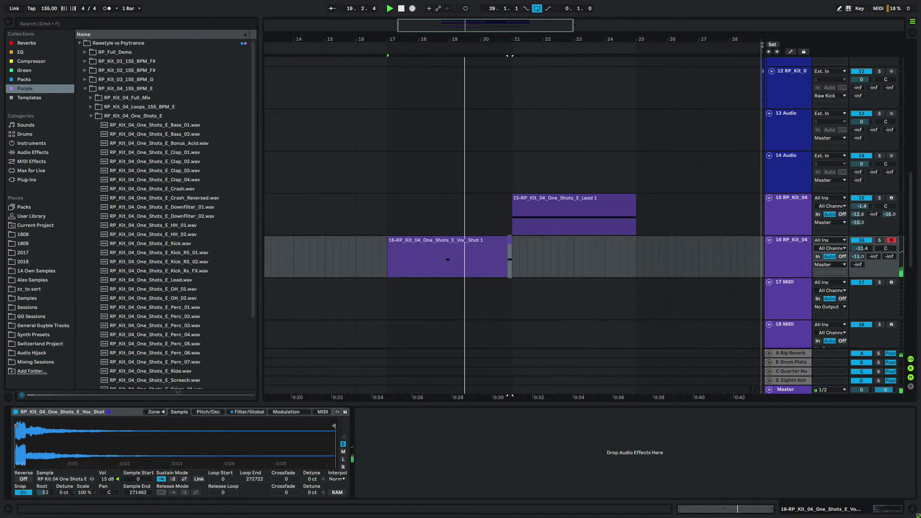
Set the vox shot Sampler's volume envelope attack to 342 ms while auditioning the clip from 18.4.1
{"action": "left_click", "coordinate": [285, 412]}
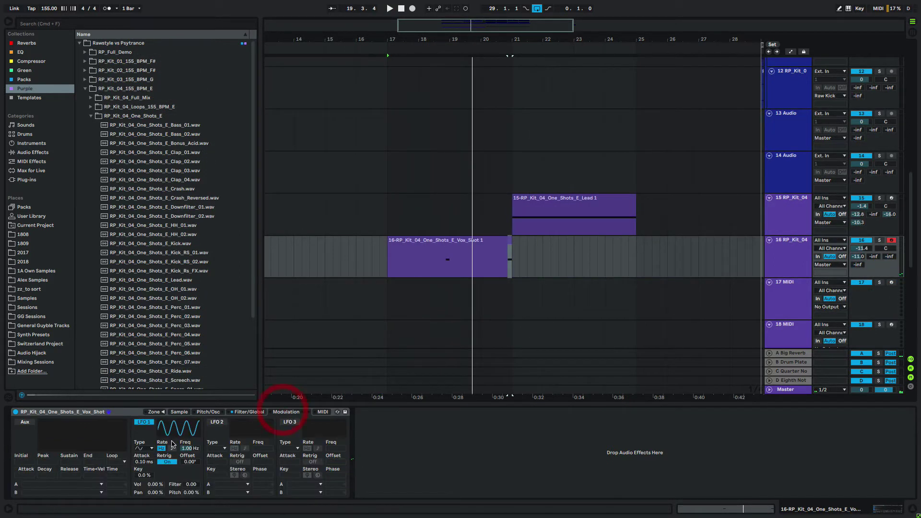
{"action": "left_click", "coordinate": [209, 412]}
{"action": "left_click", "coordinate": [233, 412]}
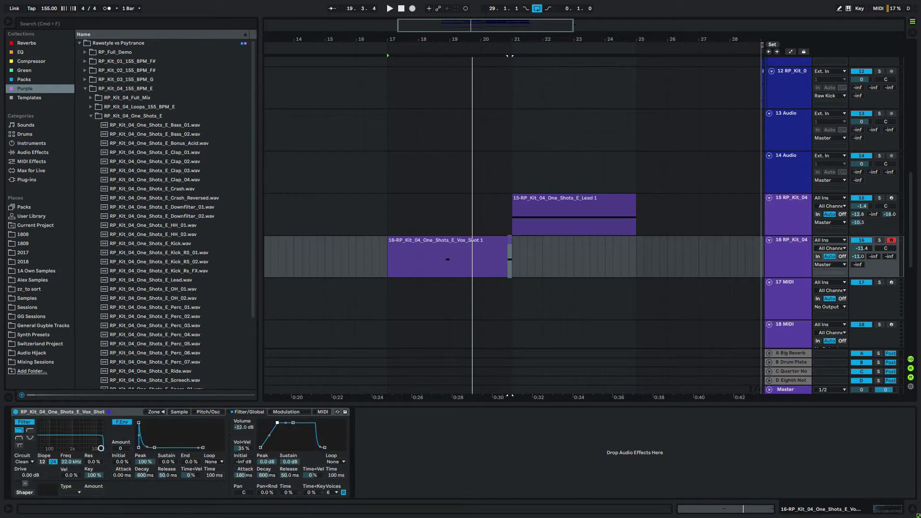
{"action": "left_click", "coordinate": [439, 267]}
{"action": "key", "text": "space"}
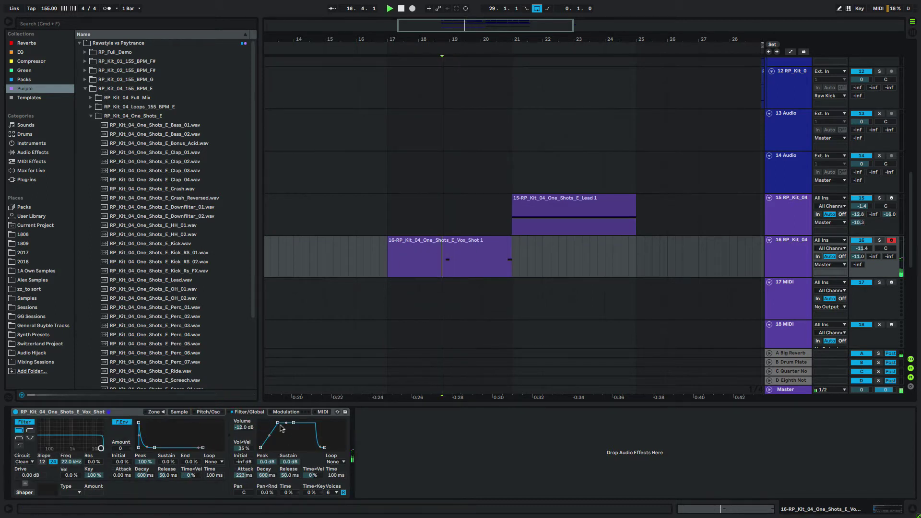
{"action": "left_click_drag", "start_coordinate": [279, 422], "coordinate": [268, 423]}
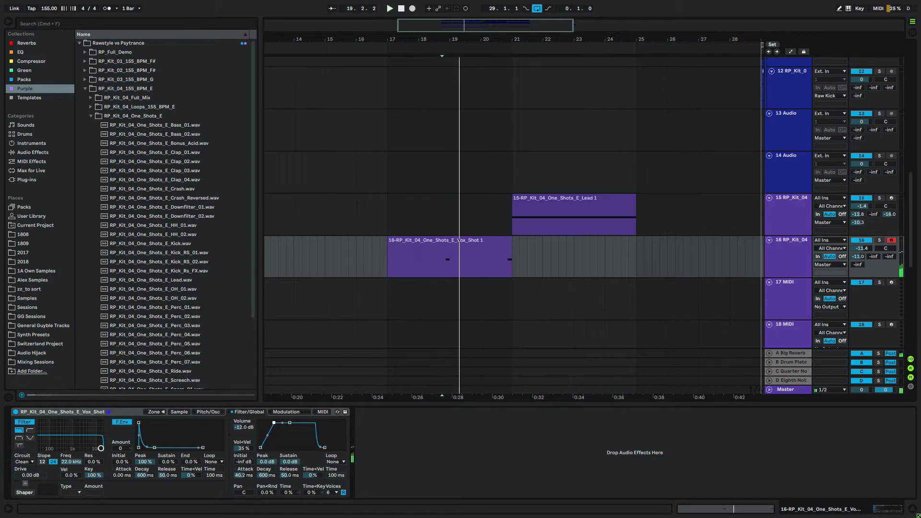
{"action": "key", "text": "space"}
{"action": "left_click_drag", "start_coordinate": [280, 422], "coordinate": [279, 422]}
{"action": "key", "text": "space"}
{"action": "key", "text": "space"}
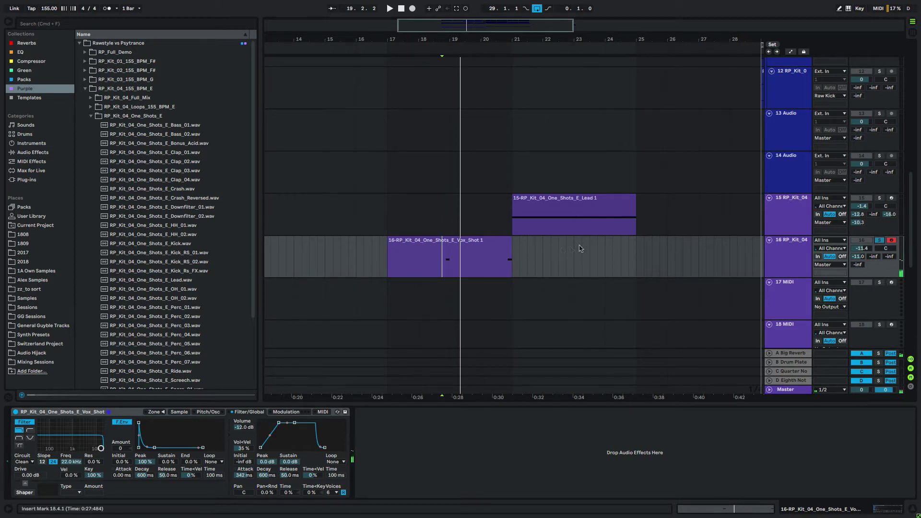
Open the vox shot clip's notes, unsolo track 16 and play the arrangement from 17.1.1
{"action": "double_click", "coordinate": [473, 243]}
{"action": "left_click", "coordinate": [431, 417]}
{"action": "key", "text": "space"}
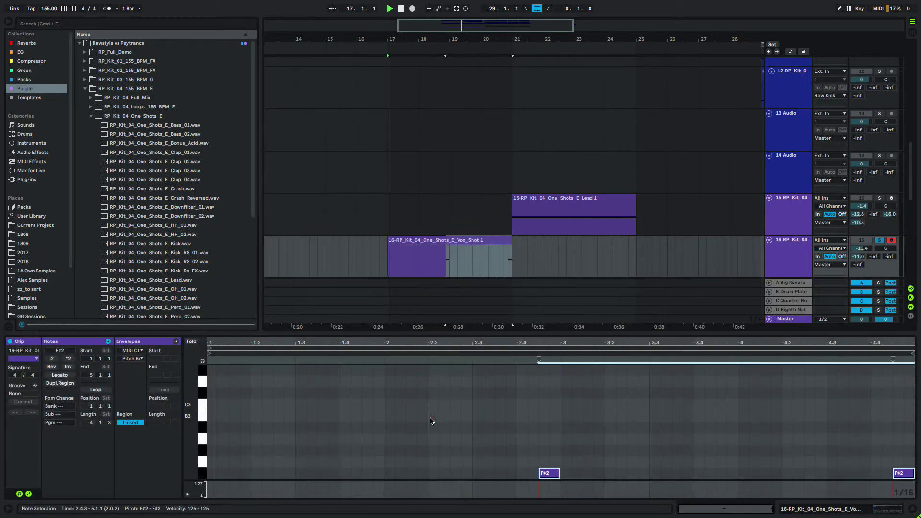
{"action": "left_click", "coordinate": [879, 241]}
{"action": "key", "text": "space"}
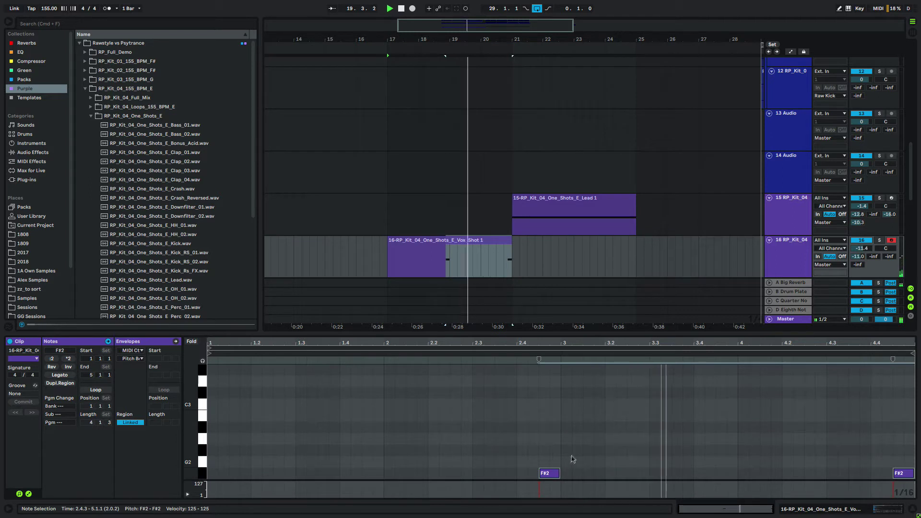
Place the vox clip's F#2 notes at 1.3.3 and 3.3.3 and delete the one at the clip's end
{"action": "left_click_drag", "start_coordinate": [546, 474], "coordinate": [327, 476]}
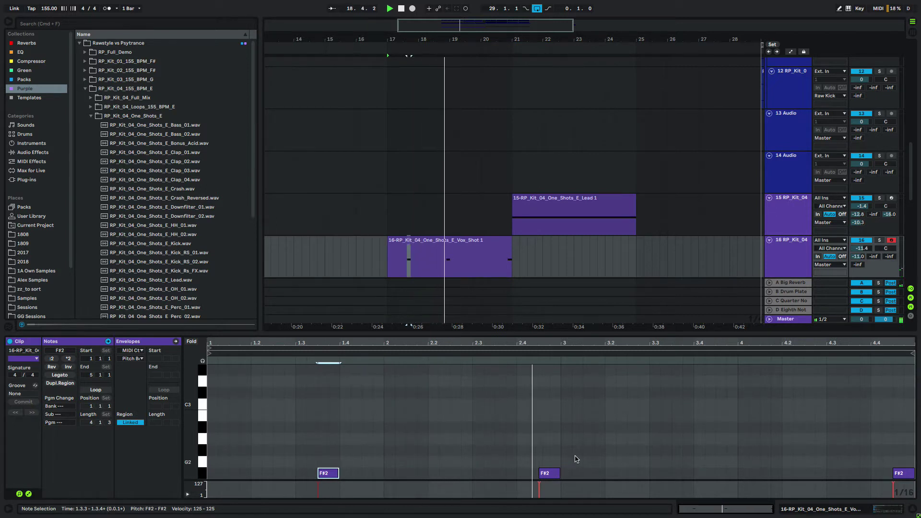
{"action": "left_click_drag", "start_coordinate": [540, 475], "coordinate": [679, 476]}
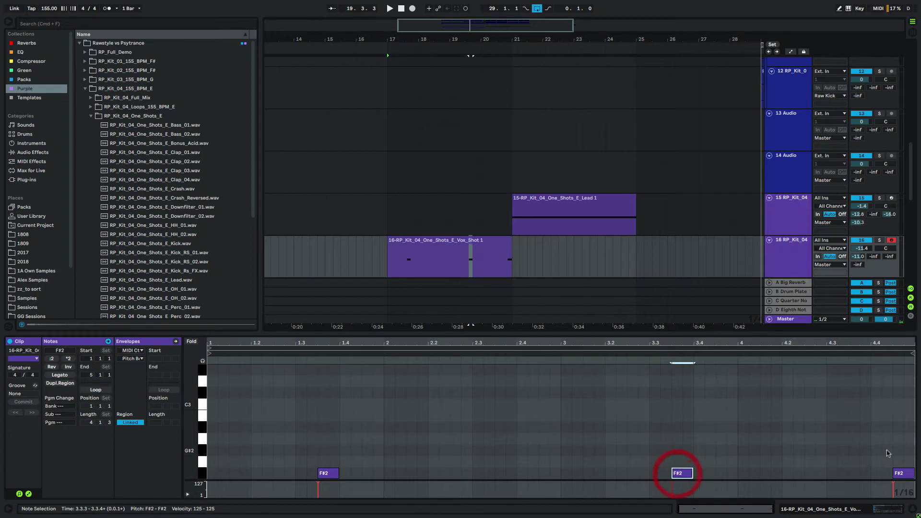
{"action": "left_click", "coordinate": [783, 252]}
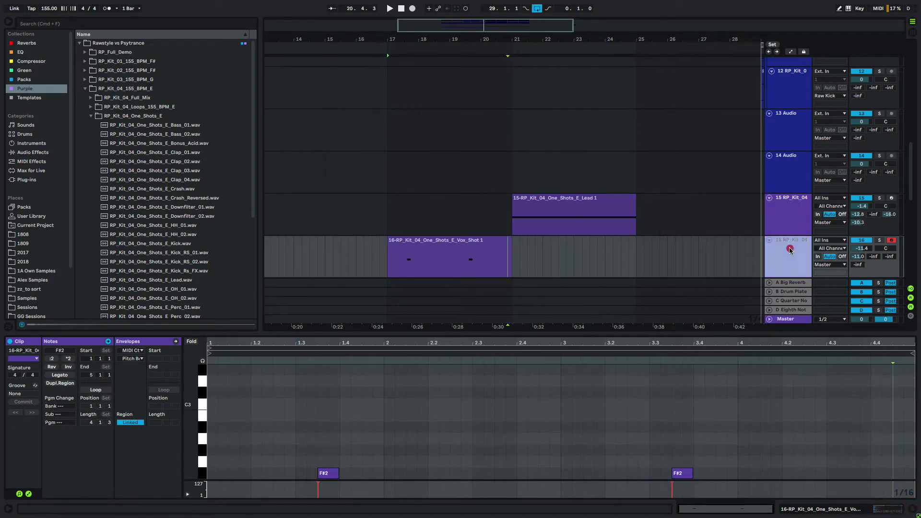
Add a Ping Pong Delay to the vox shot track
{"action": "left_click", "coordinate": [451, 240]}
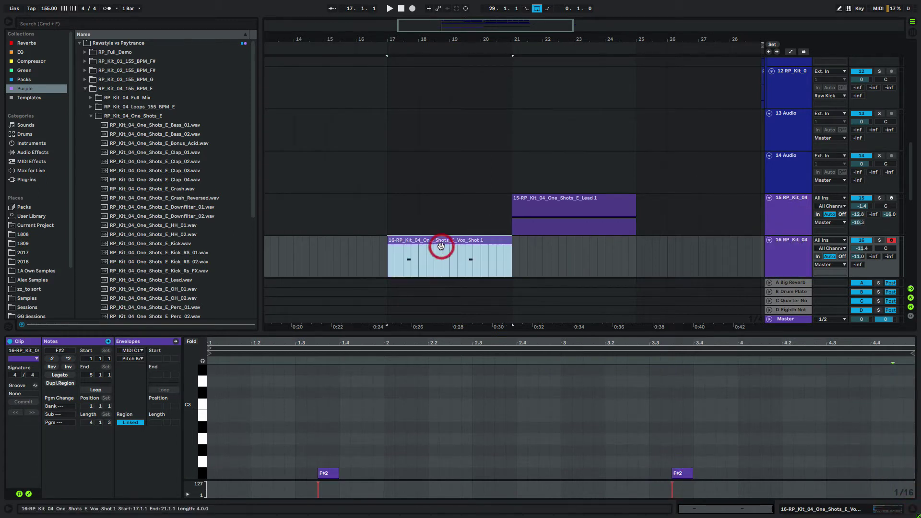
{"action": "left_click", "coordinate": [34, 153]}
{"action": "scroll", "coordinate": [142, 244], "scroll_direction": "down", "scroll_amount": 2}
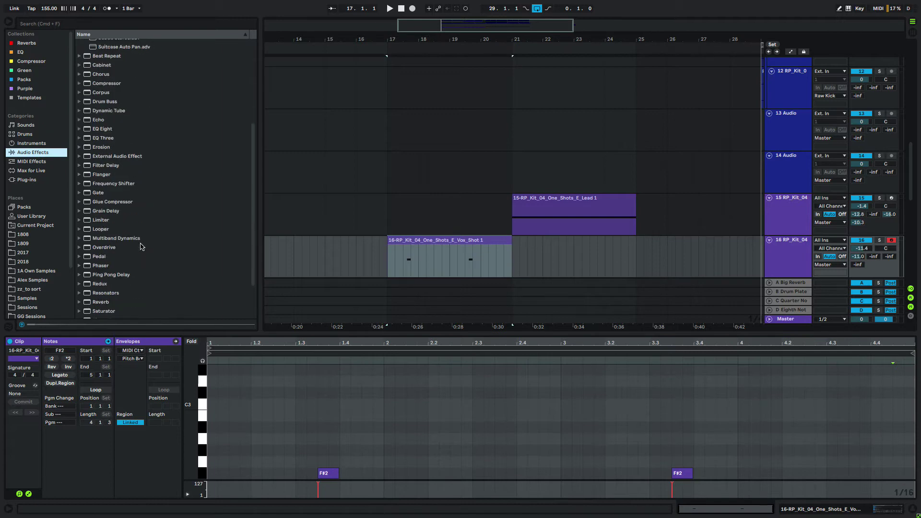
{"action": "left_click_drag", "start_coordinate": [103, 275], "coordinate": [402, 250]}
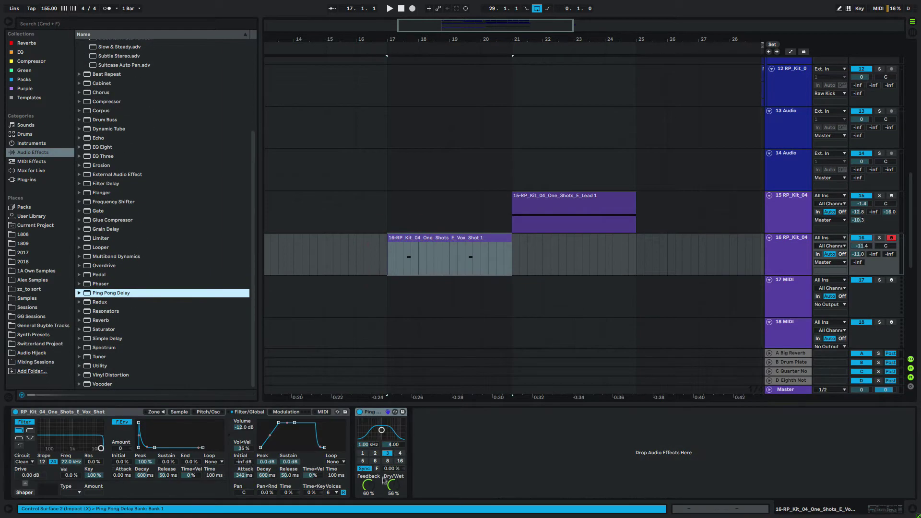
Set the Ping Pong Delay's feedback to 70% and its delay time to 4 sixteenths, and audition it within bar 17
{"action": "left_click_drag", "start_coordinate": [368, 487], "coordinate": [368, 483]}
{"action": "left_click", "coordinate": [400, 453]}
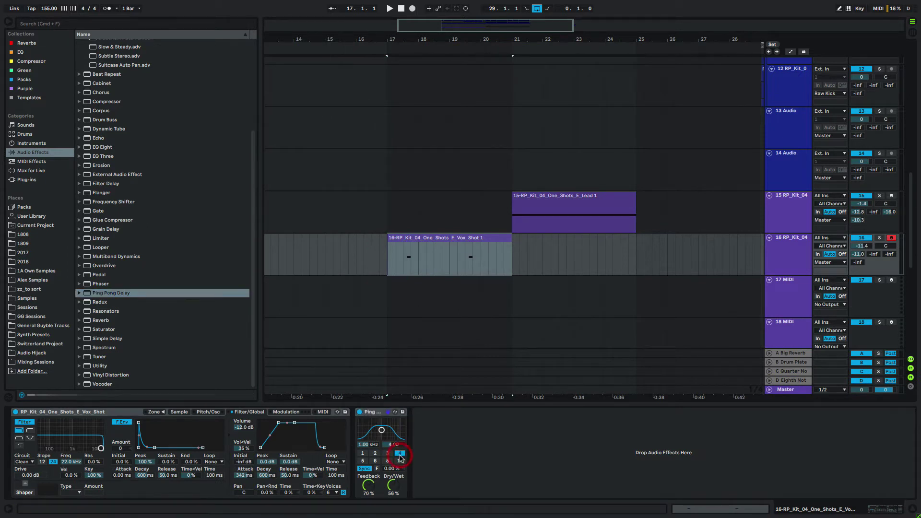
{"action": "left_click", "coordinate": [401, 264]}
{"action": "key", "text": "space"}
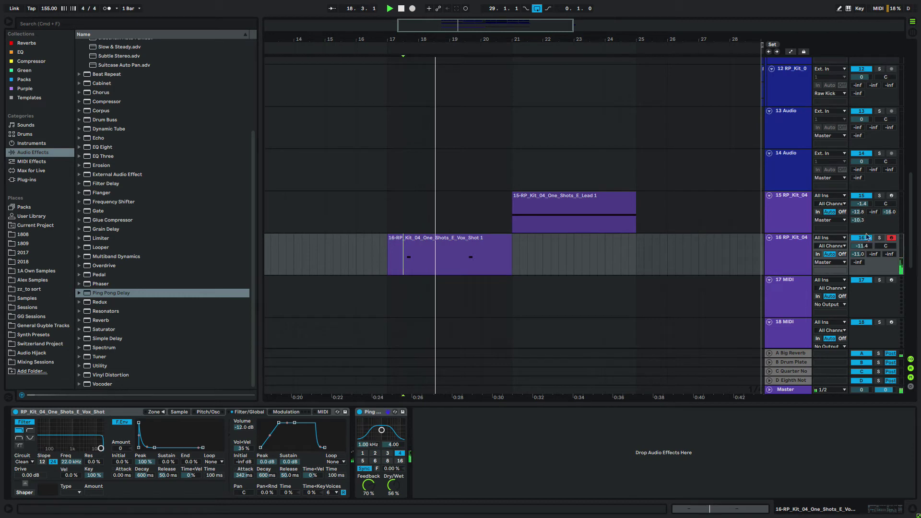
Duplicate the vox shot clip to 21.1.1 and copy the lead track's sidechain Compressor onto the vox track
{"action": "left_click", "coordinate": [425, 238]}
{"action": "key", "text": "super+d"}
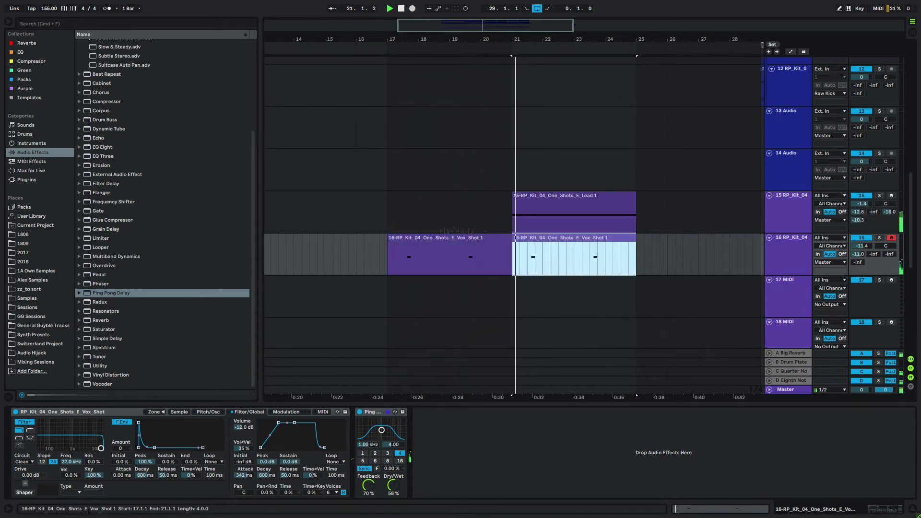
{"action": "left_click", "coordinate": [787, 211]}
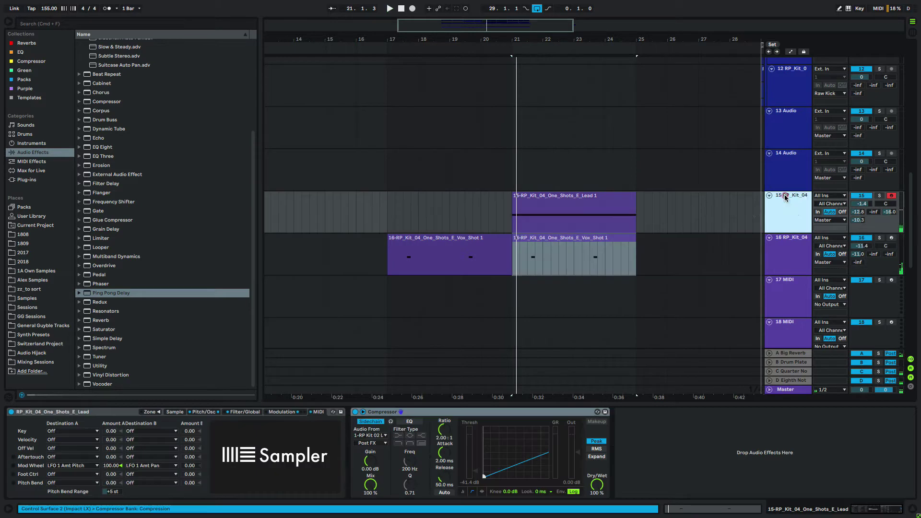
{"action": "left_click", "coordinate": [445, 418]}
{"action": "left_click", "coordinate": [455, 251]}
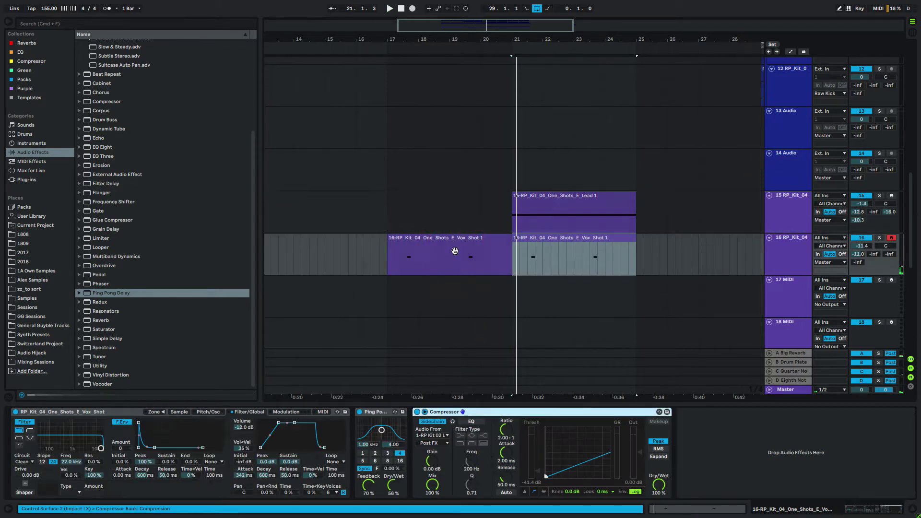
Play the arrangement from 17.1.1 and switch off looping while reviewing the tracks across the full timeline
{"action": "left_click", "coordinate": [394, 250]}
{"action": "key", "text": "space"}
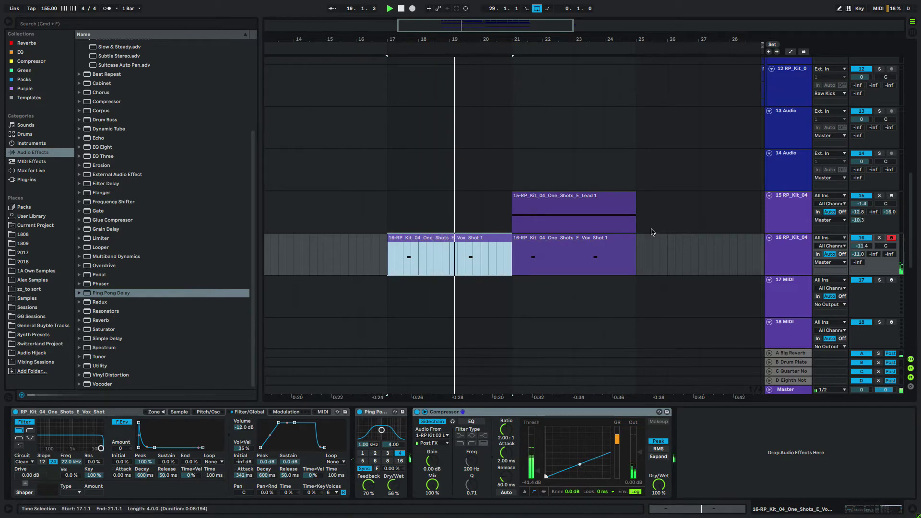
{"action": "scroll", "coordinate": [643, 238], "scroll_direction": "up", "scroll_amount": 10}
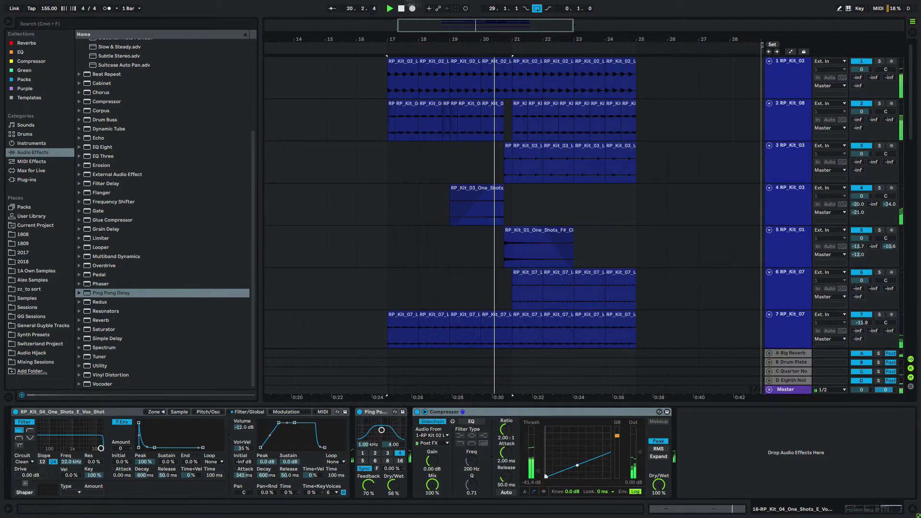
{"action": "left_click_drag", "start_coordinate": [376, 39], "coordinate": [377, 7]}
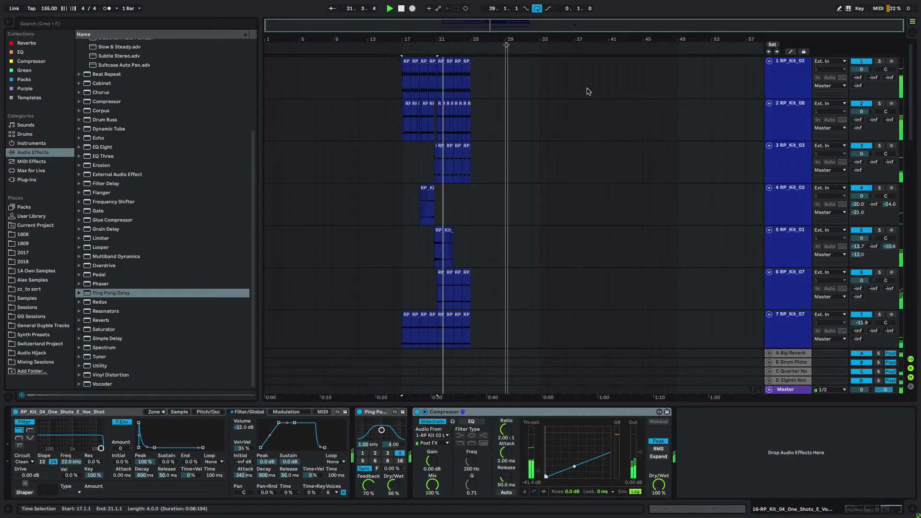
{"action": "left_click", "coordinate": [537, 8]}
{"action": "scroll", "coordinate": [443, 143], "scroll_direction": "down", "scroll_amount": 1}
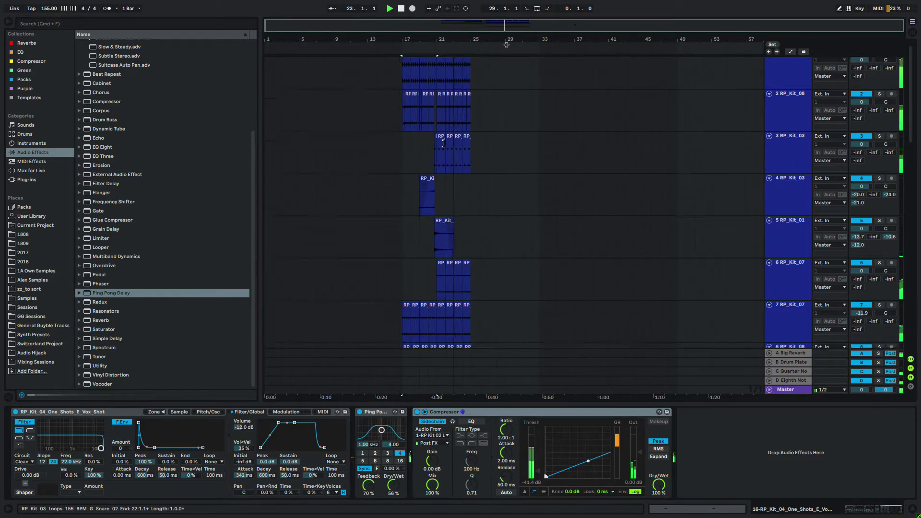
{"action": "scroll", "coordinate": [444, 143], "scroll_direction": "down", "scroll_amount": 12}
{"action": "left_click", "coordinate": [434, 144]}
{"action": "scroll", "coordinate": [438, 144], "scroll_direction": "up", "scroll_amount": 3}
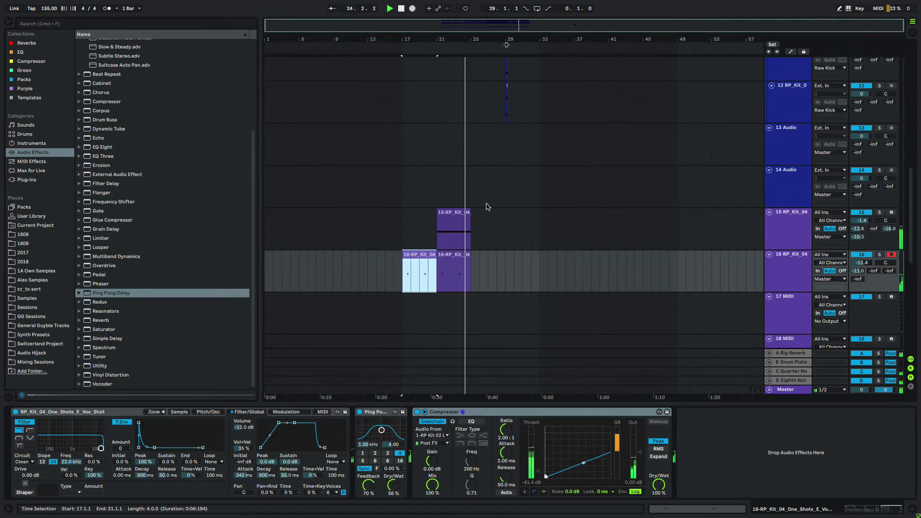
{"action": "scroll", "coordinate": [427, 224], "scroll_direction": "up", "scroll_amount": 10}
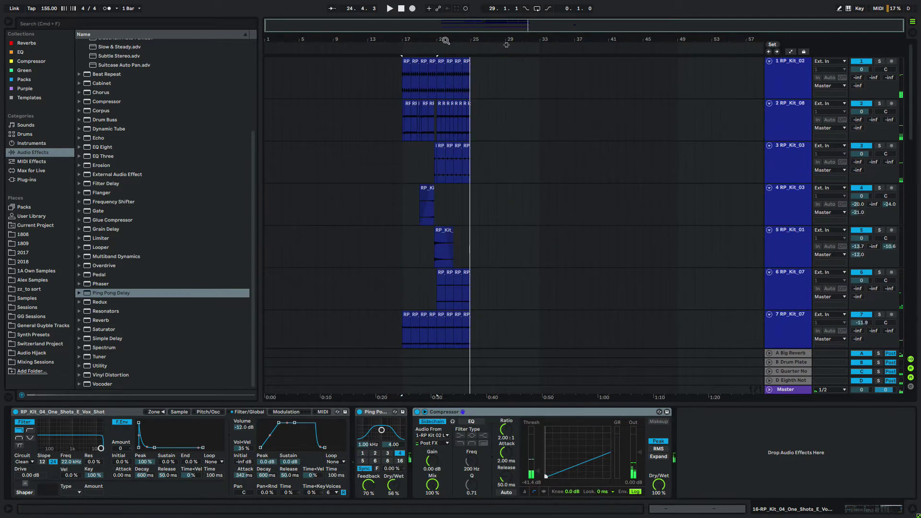
Copy the eight-bar kick section on track 1 to 1.1.1, duplicate it up to bar 17 and play from the start
{"action": "left_click", "coordinate": [405, 62]}
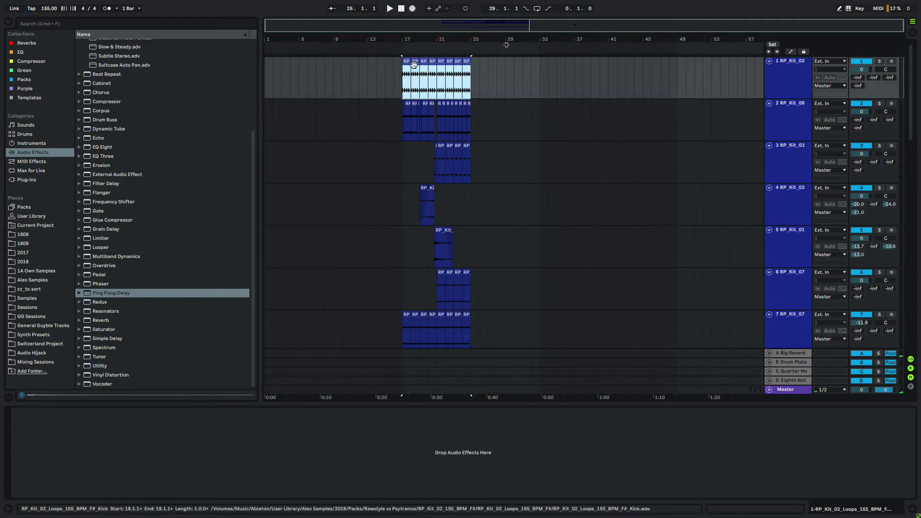
{"action": "left_click_drag", "start_coordinate": [414, 64], "coordinate": [276, 67]}
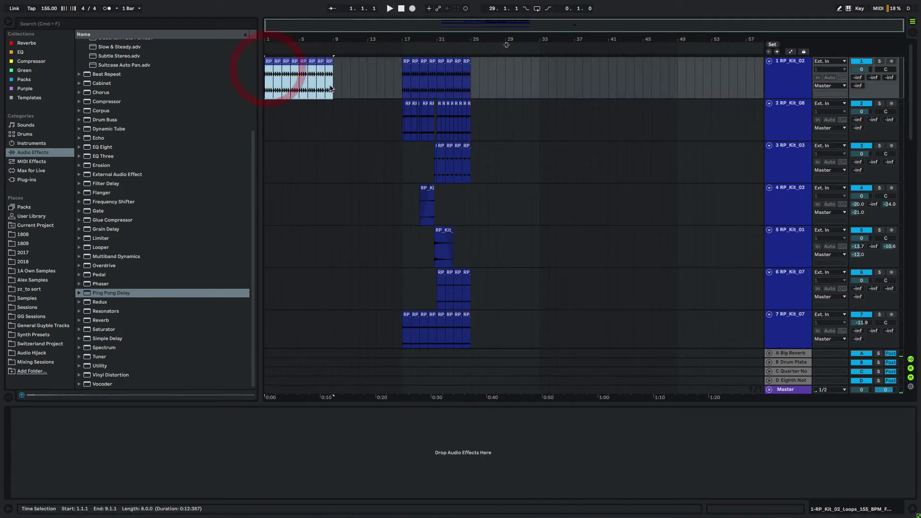
{"action": "key", "text": "super+d"}
{"action": "left_click", "coordinate": [269, 61]}
{"action": "key", "text": "space"}
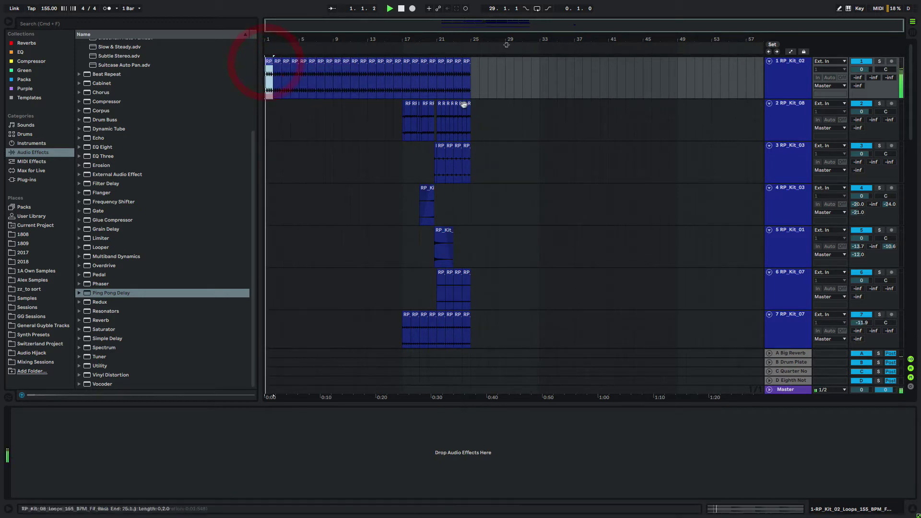
Duplicate kick track 1 together with all its clips
{"action": "left_click", "coordinate": [792, 77]}
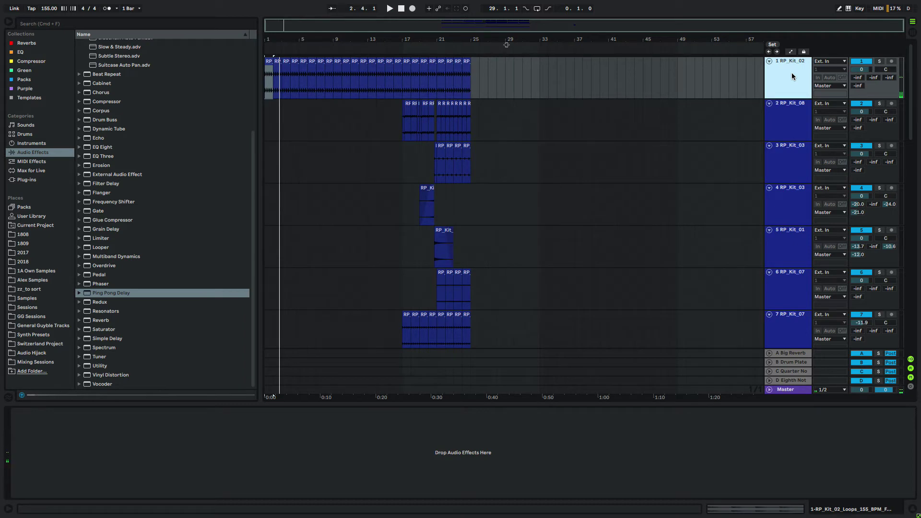
{"action": "key", "text": "ctrl+d"}
{"action": "left_click", "coordinate": [295, 83]}
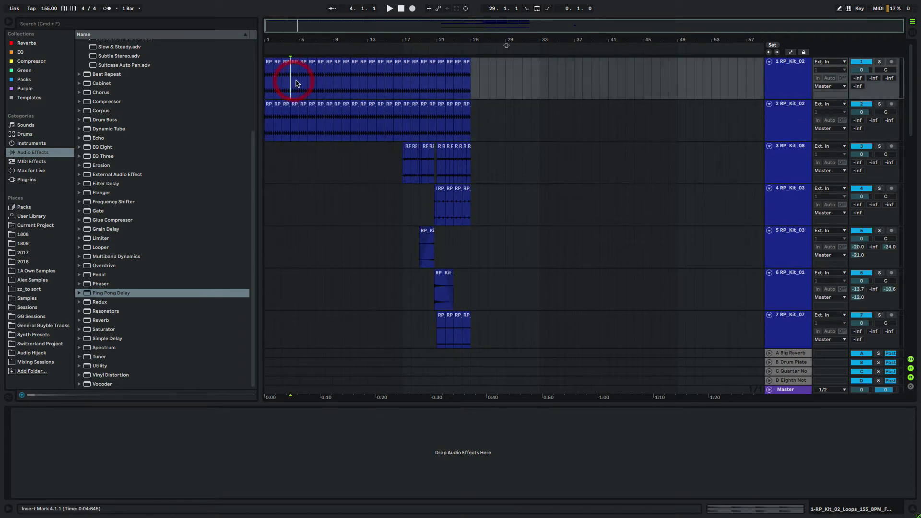
Move the clips of all tracks from 17.1.1 onward to 33.1.1
{"action": "left_click", "coordinate": [406, 61]}
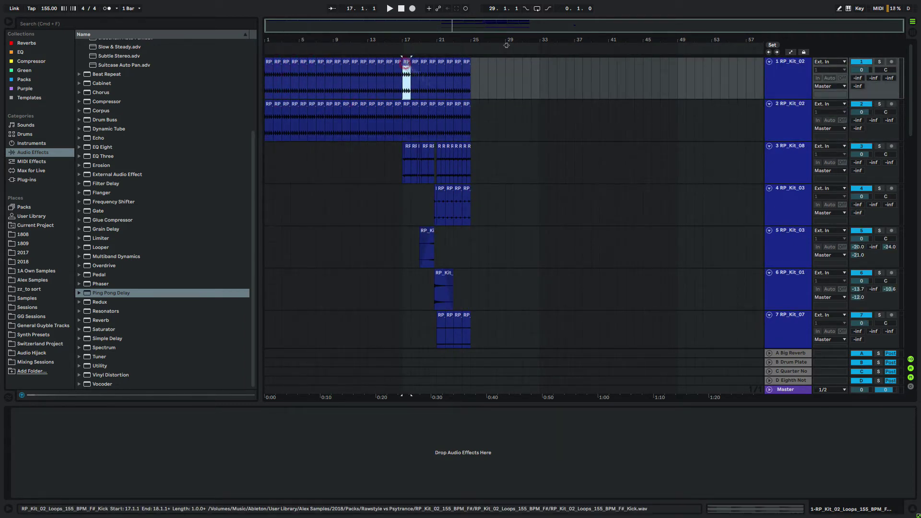
{"action": "scroll", "coordinate": [635, 216], "scroll_direction": "down", "scroll_amount": 10}
{"action": "left_click", "coordinate": [640, 312], "text": "shift"}
{"action": "scroll", "coordinate": [640, 311], "scroll_direction": "up", "scroll_amount": 10}
{"action": "left_click_drag", "start_coordinate": [406, 62], "coordinate": [543, 72]}
Delete the duplicate kick track's clips from bar 33 onward and the original kick track's clips in bars 1 to 16
{"action": "left_click_drag", "start_coordinate": [487, 120], "coordinate": [659, 114]}
{"action": "key", "text": "Delete"}
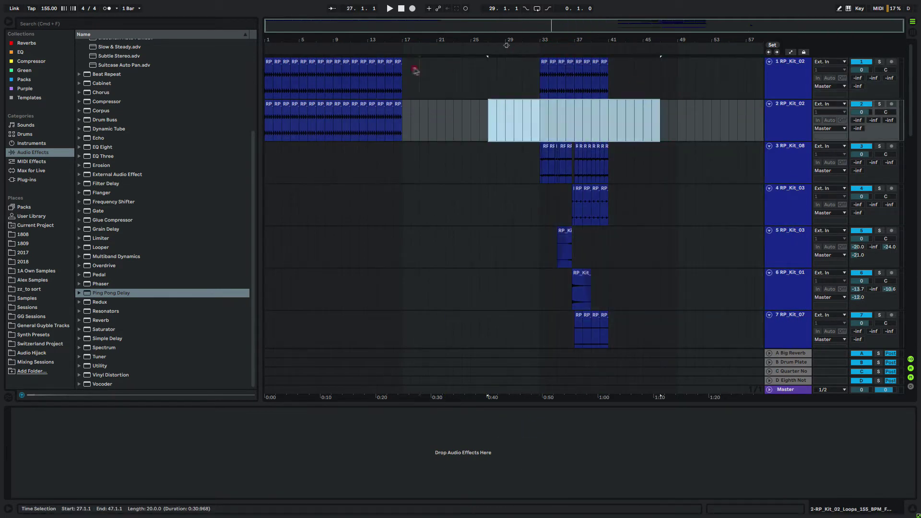
{"action": "left_click_drag", "start_coordinate": [419, 72], "coordinate": [247, 63]}
{"action": "key", "text": "Delete"}
Audition the duplicate kick track from 1.1.1, search the browser for "eq" and load the 1. EQ.adv preset onto that track
{"action": "left_click", "coordinate": [269, 103]}
{"action": "key", "text": "space"}
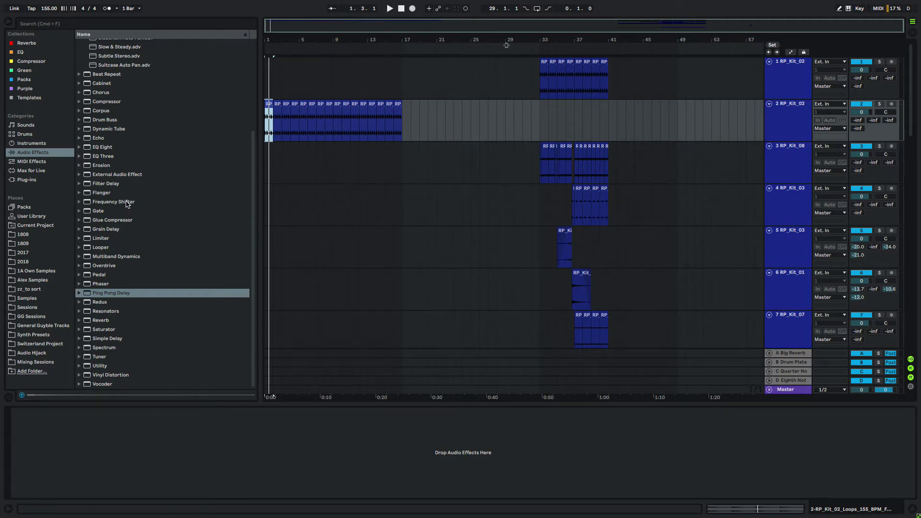
{"action": "key", "text": "super+f"}
{"action": "type", "text": "eq"}
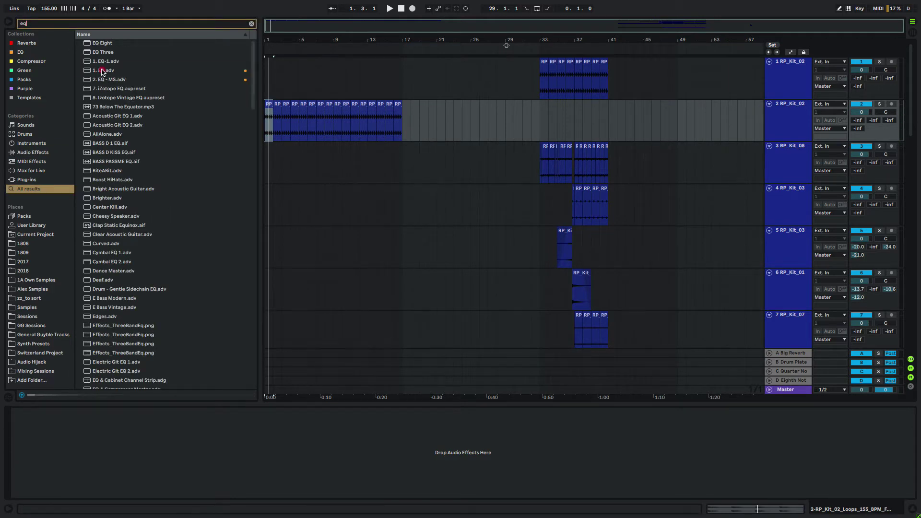
{"action": "left_click_drag", "start_coordinate": [102, 72], "coordinate": [403, 138]}
{"action": "left_click_drag", "start_coordinate": [342, 125], "coordinate": [342, 124]}
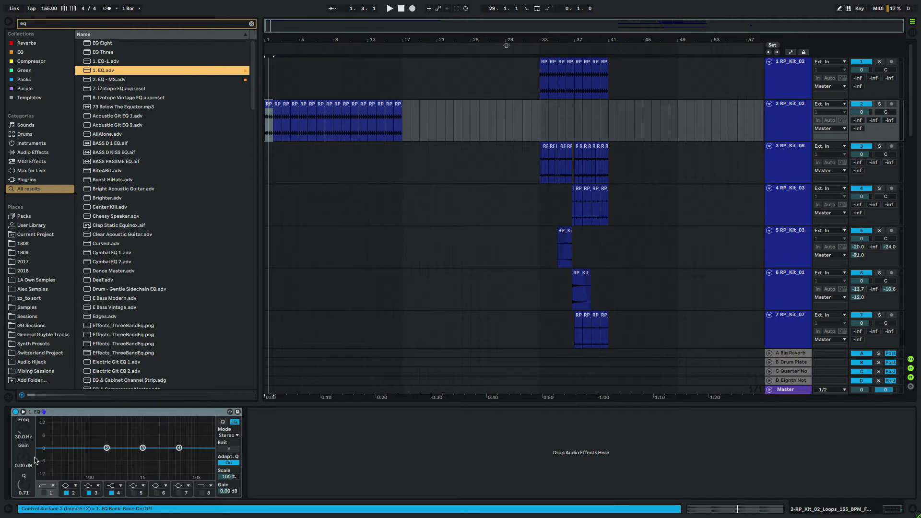
Enable the EQ's band 1 low cut and raise its frequency to 325 Hz while playing the kick intro
{"action": "left_click", "coordinate": [45, 492]}
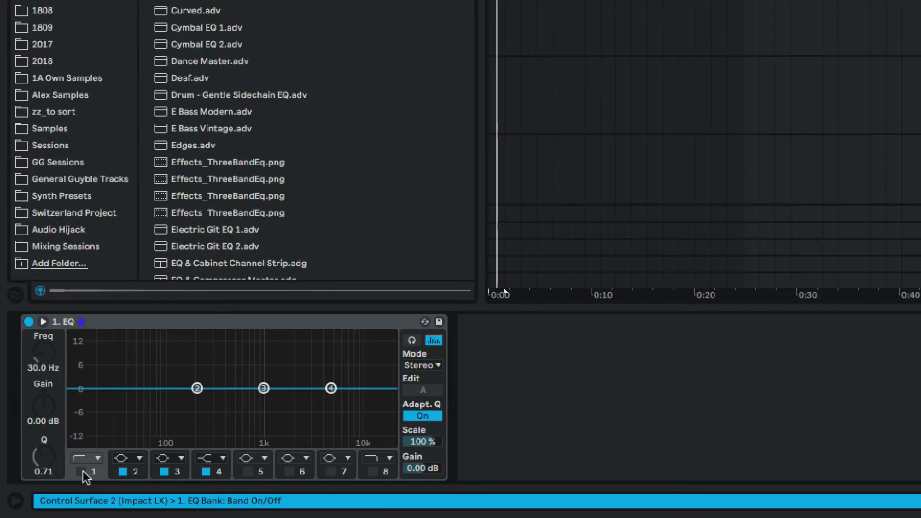
{"action": "key", "text": "space"}
{"action": "left_click_drag", "start_coordinate": [135, 402], "coordinate": [203, 401]}
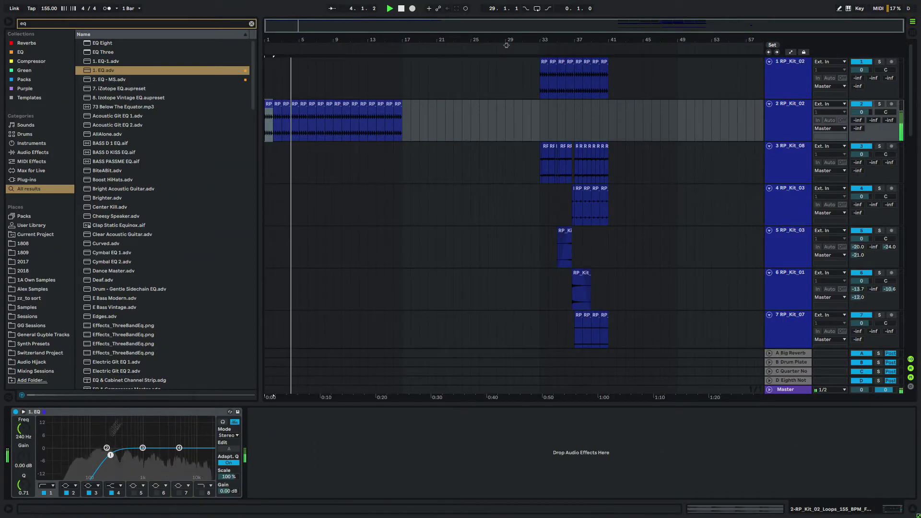
{"action": "left_click_drag", "start_coordinate": [25, 430], "coordinate": [25, 423]}
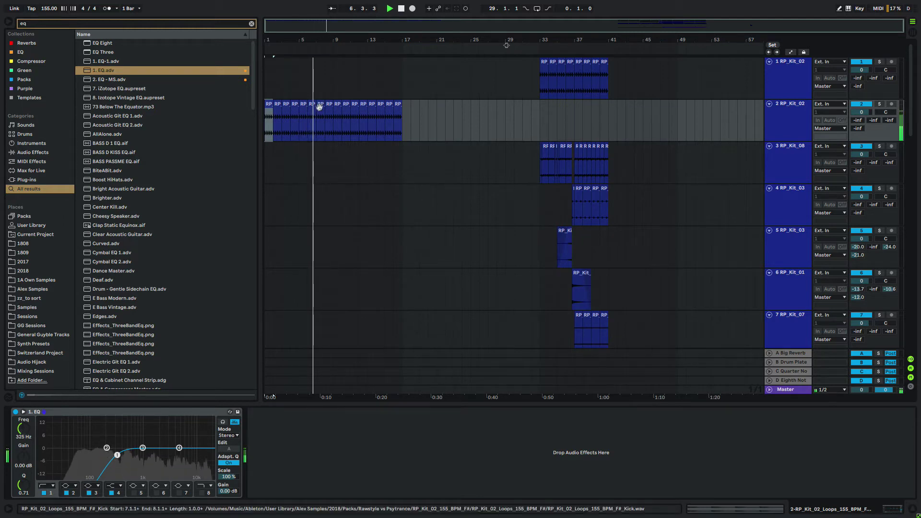
Copy the four bars of bass clips starting at bar 37 on track 3 to 1.1.1 on the same track
{"action": "left_click", "coordinate": [333, 128]}
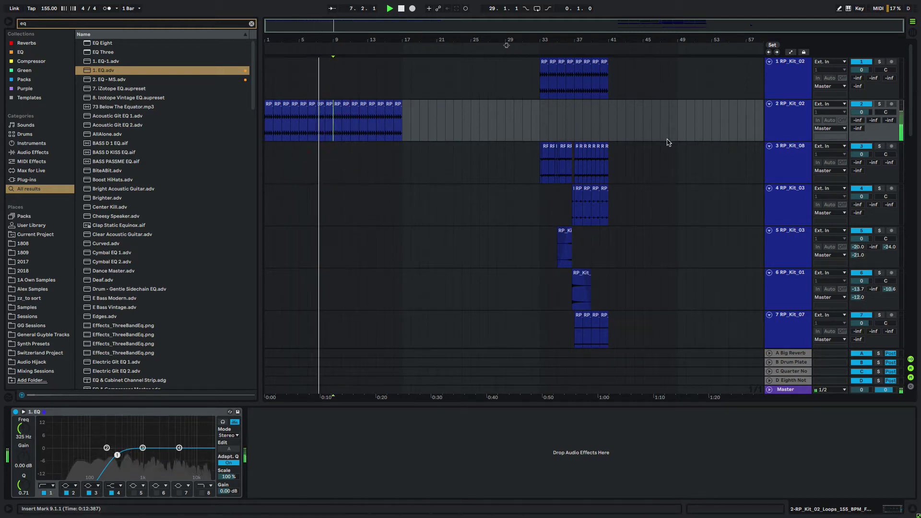
{"action": "left_click", "coordinate": [551, 165]}
{"action": "left_click", "coordinate": [578, 149]}
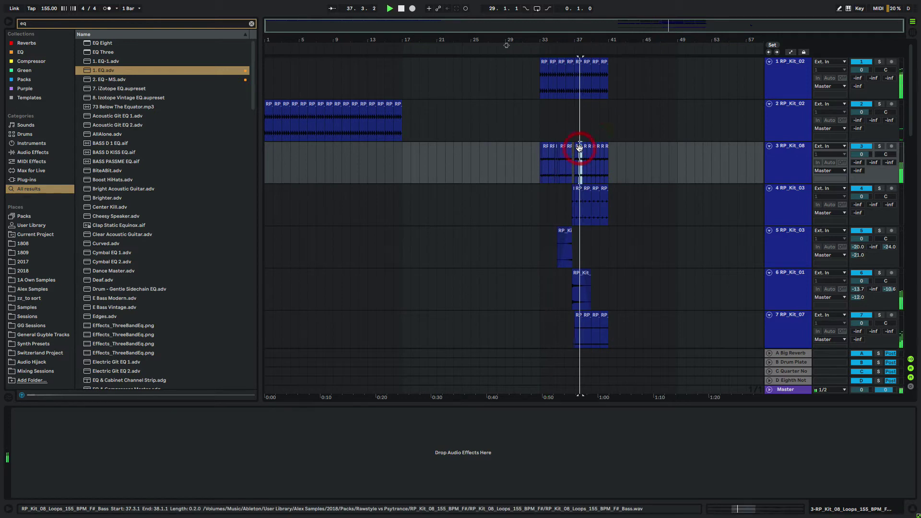
{"action": "left_click", "coordinate": [575, 146]}
{"action": "left_click_drag", "start_coordinate": [576, 146], "coordinate": [267, 153]}
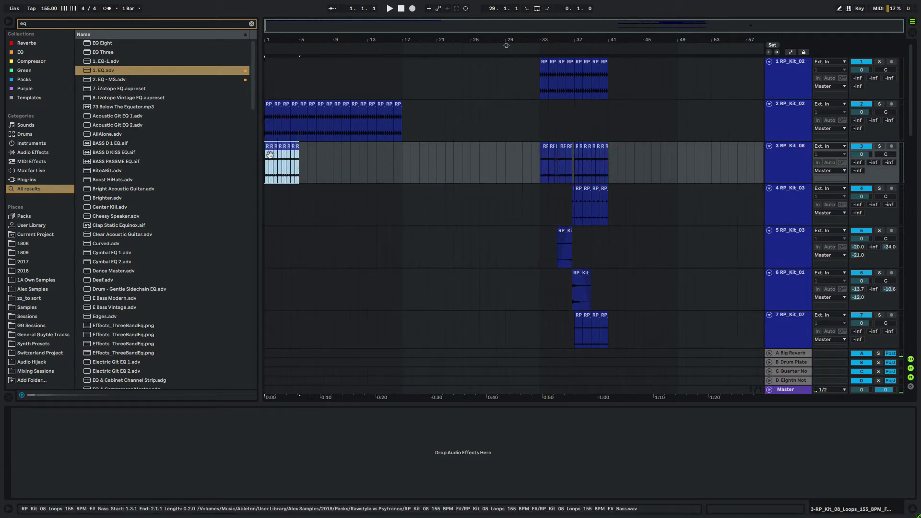
Duplicate the four bars of bass clips on track 3 three times, filling the track up to bar 17
{"action": "key", "text": "space"}
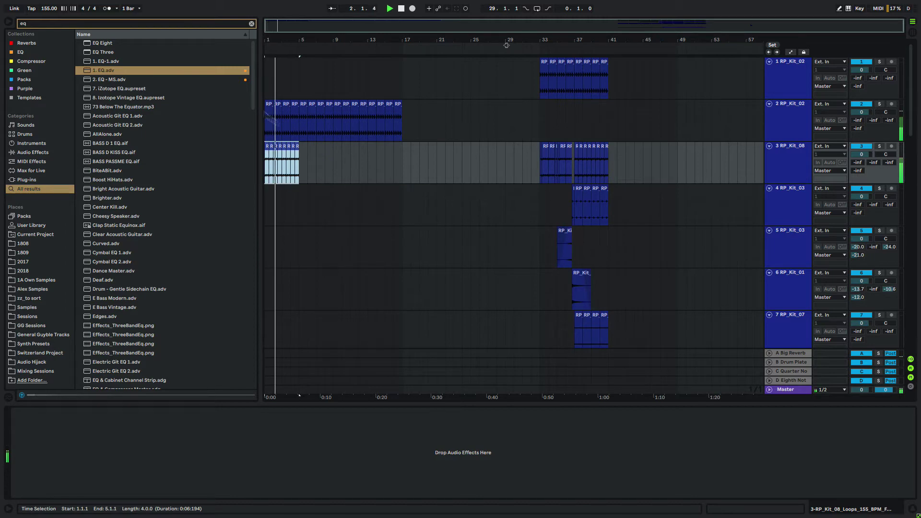
{"action": "left_click", "coordinate": [264, 168]}
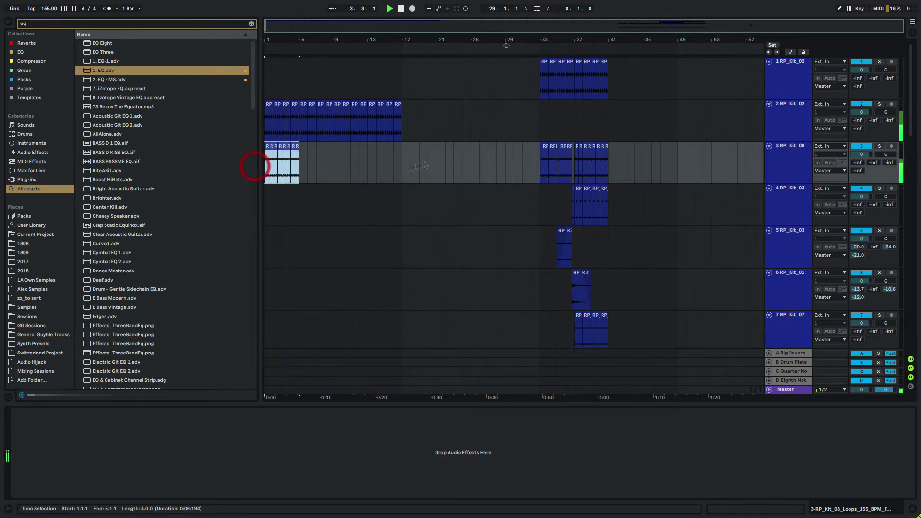
{"action": "key", "text": "ctrl+d"}
{"action": "key", "text": "ctrl+d"}
{"action": "key", "text": "ctrl+d"}
{"action": "key", "text": "Escape"}
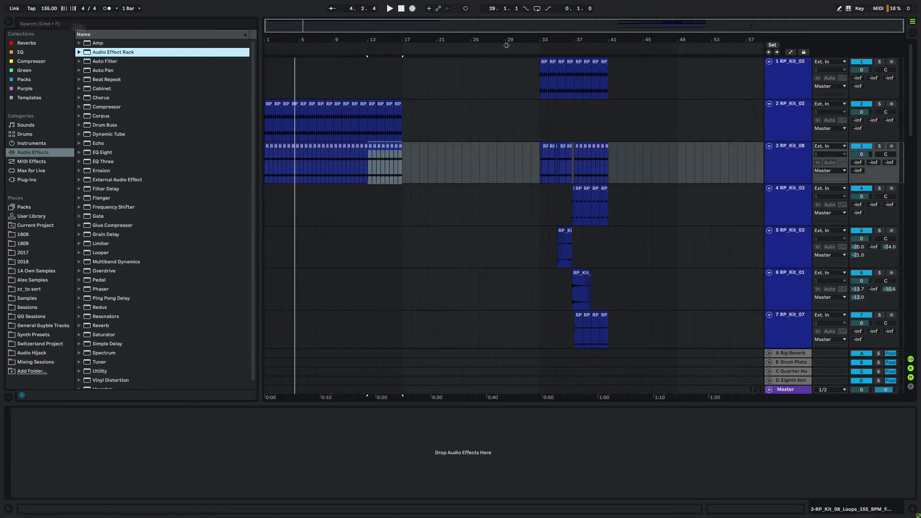
Search audio effects for "djm filter", load DJM Filters Less Res on track 3 and adjust its LP and HP macros
{"action": "left_click", "coordinate": [80, 26]}
{"action": "type", "text": "d"}
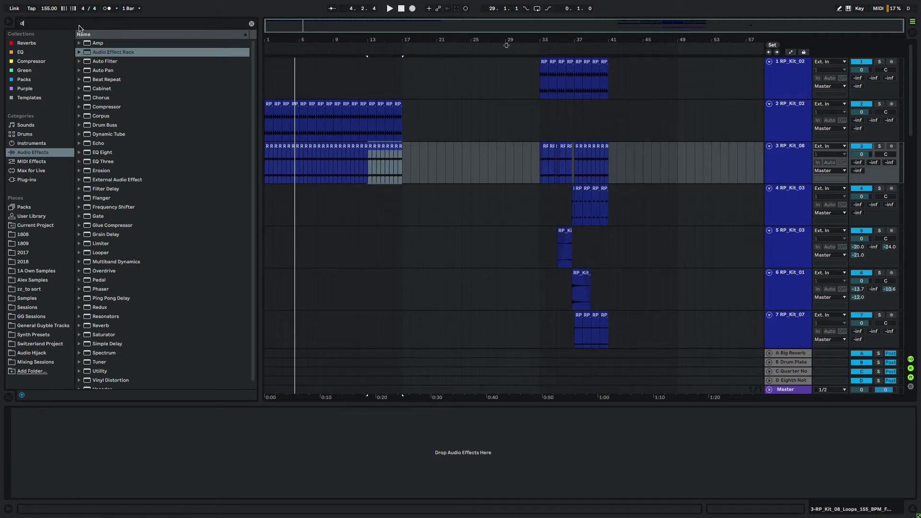
{"action": "type", "text": "jm"}
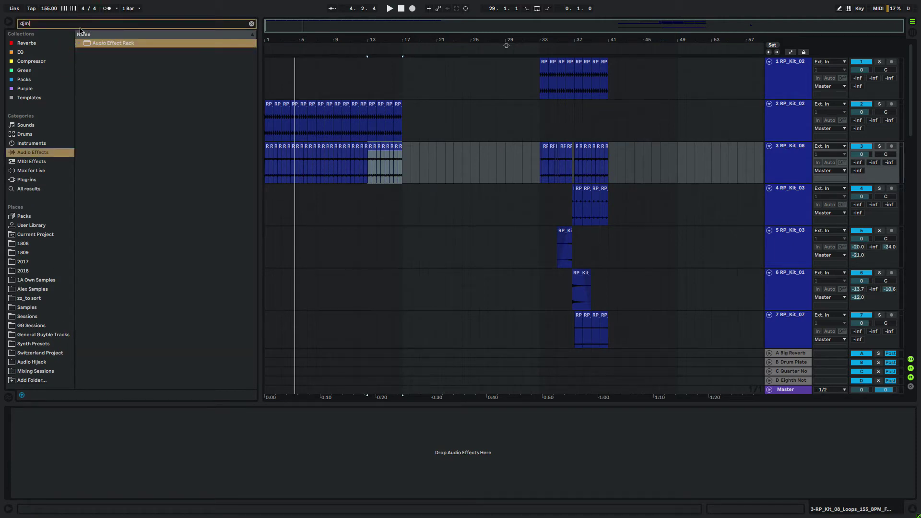
{"action": "left_click_drag", "start_coordinate": [33, 441], "coordinate": [33, 511]}
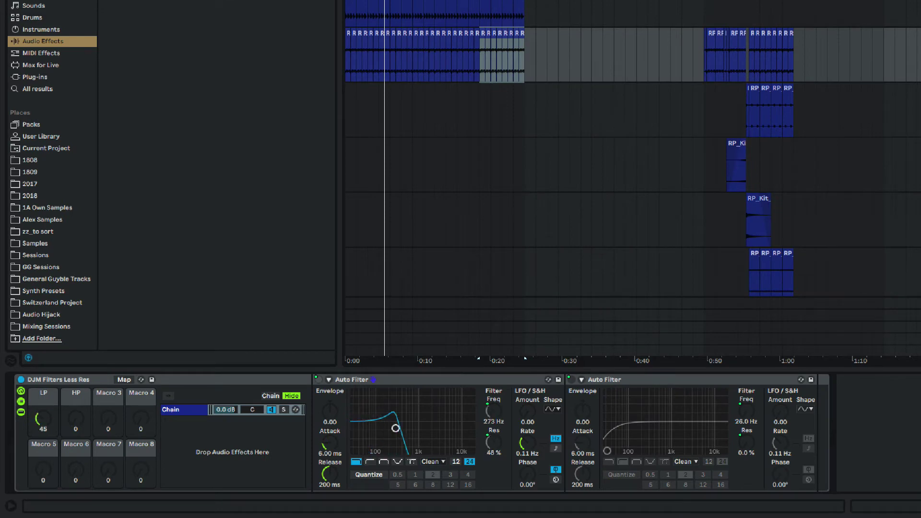
{"action": "mouse_move", "coordinate": [43, 419]}
{"action": "left_mouse_down"}
{"action": "mouse_move", "coordinate": [42, 400]}
{"action": "mouse_move", "coordinate": [43, 420]}
{"action": "left_mouse_up"}
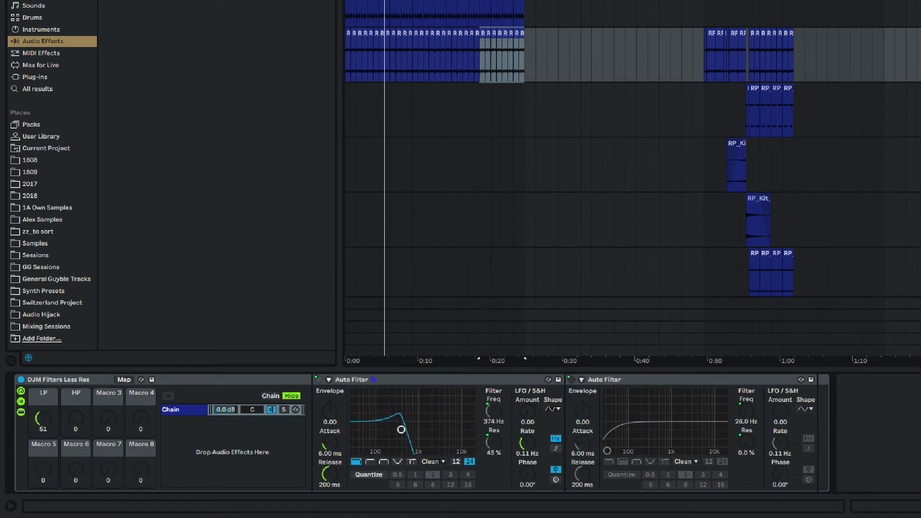
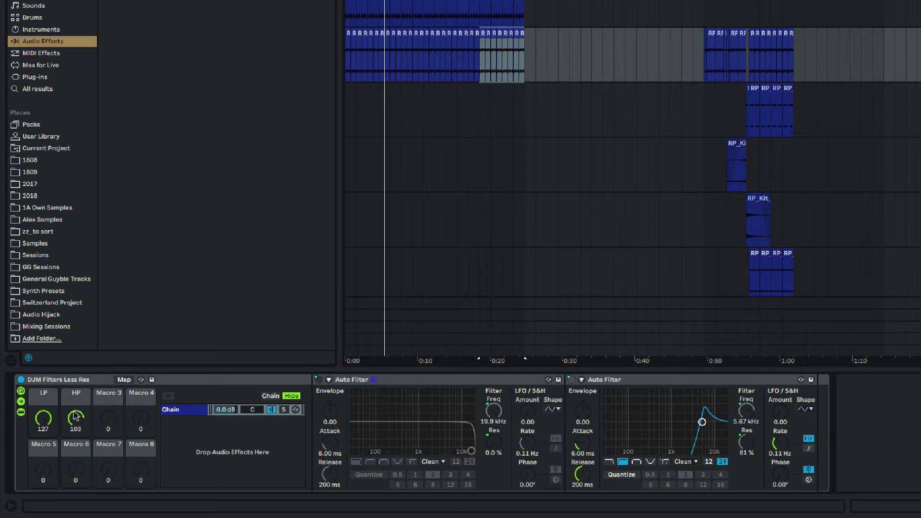
Automate the HP macro on track 3 to ramp down from bar 9 to its minimum at bar 17
{"action": "key", "text": "a"}
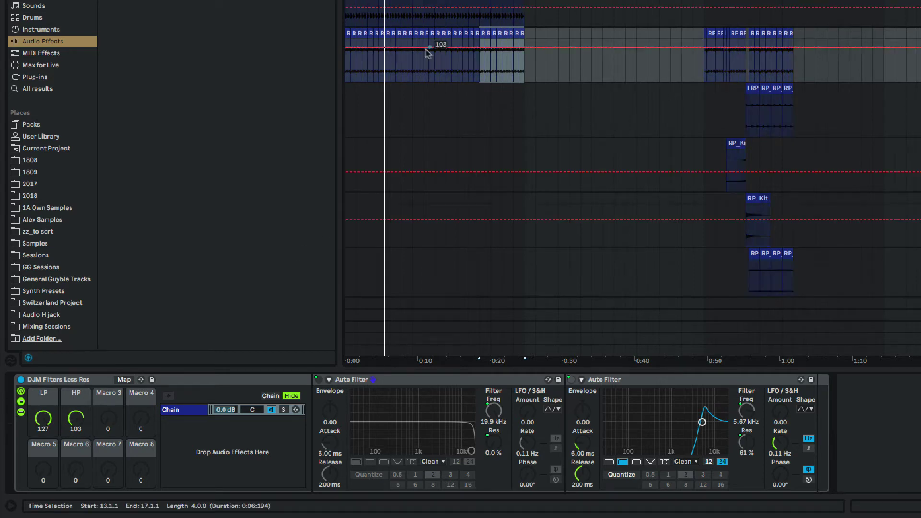
{"action": "left_click", "coordinate": [349, 37]}
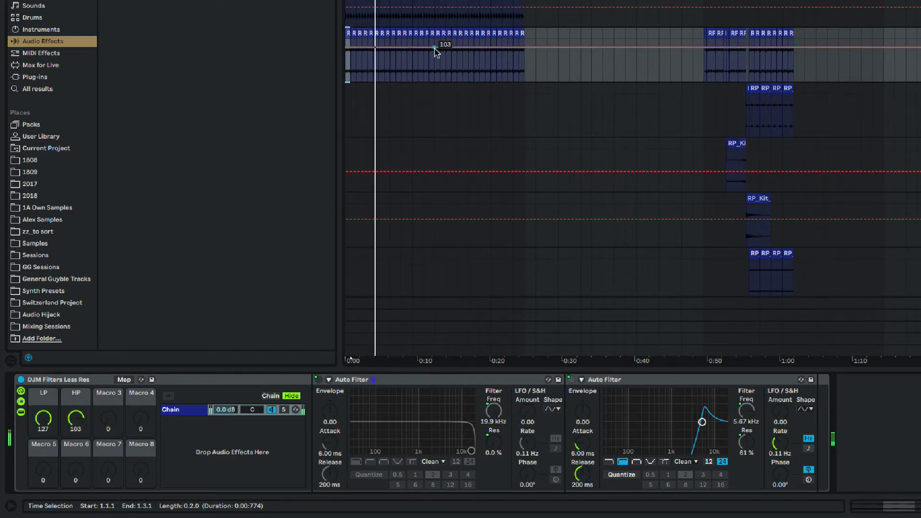
{"action": "left_click_drag", "start_coordinate": [435, 48], "coordinate": [524, 80]}
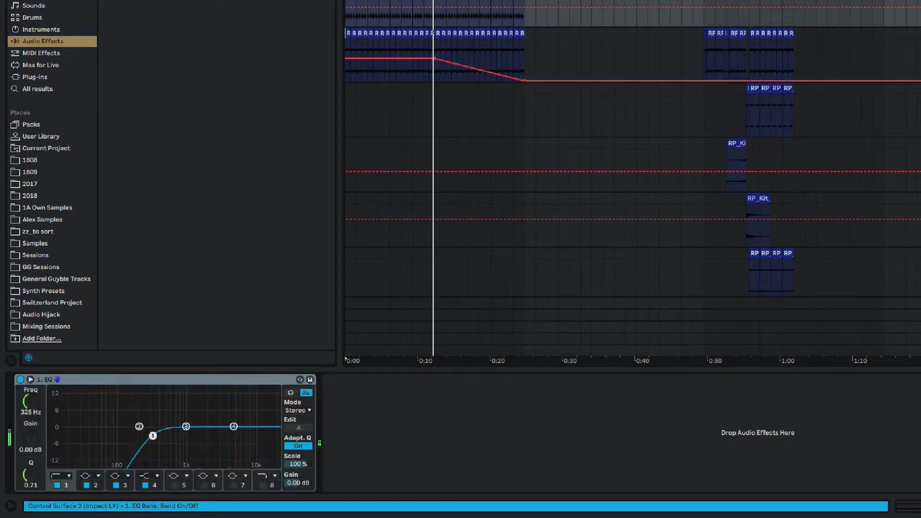
Set the low cut of track 2's EQ to 170 Hz and automate it to 70.9 Hz from bar 9 to bar 17
{"action": "left_click_drag", "start_coordinate": [154, 428], "coordinate": [102, 454]}
{"action": "key", "text": "space"}
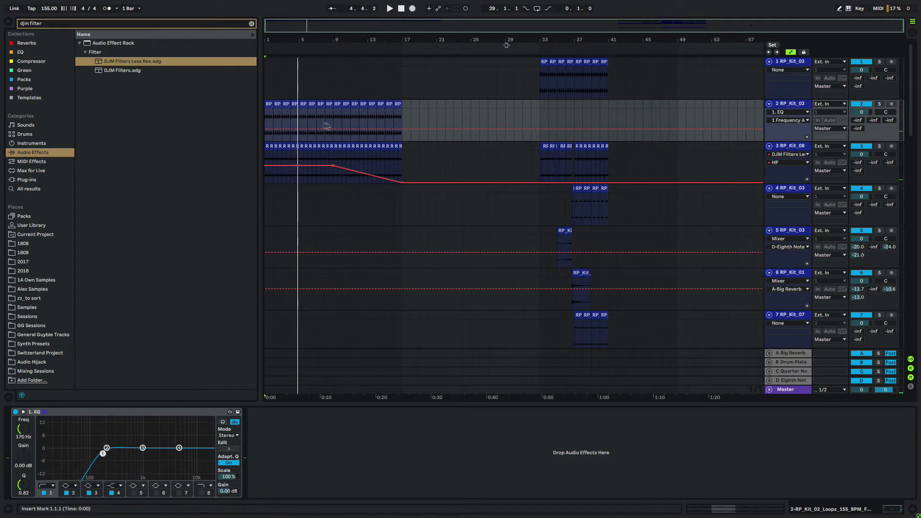
{"action": "left_click_drag", "start_coordinate": [332, 121], "coordinate": [430, 120]}
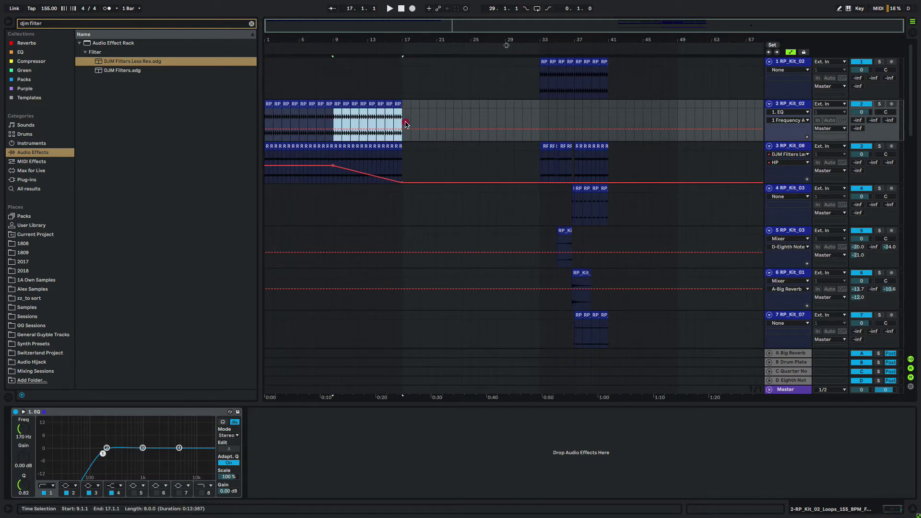
{"action": "key", "text": "a"}
{"action": "key", "text": "a"}
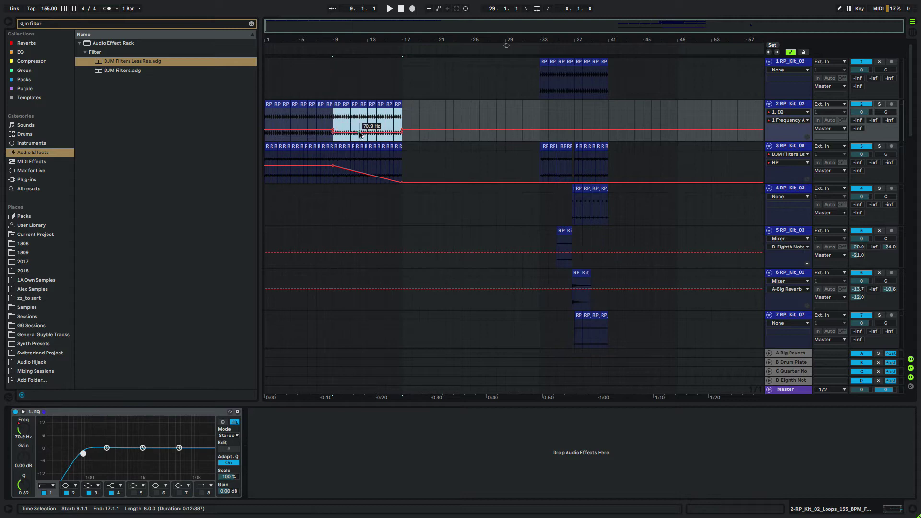
{"action": "key", "text": "space"}
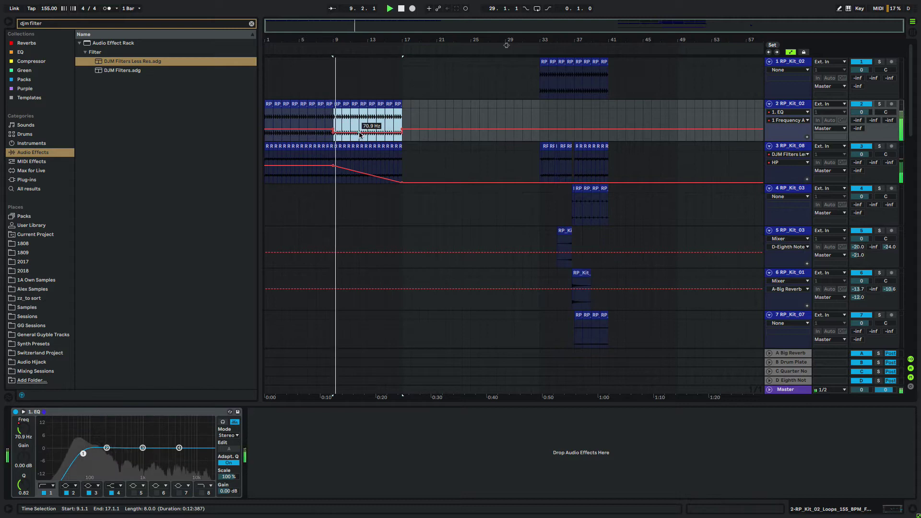
{"action": "left_click", "coordinate": [269, 103]}
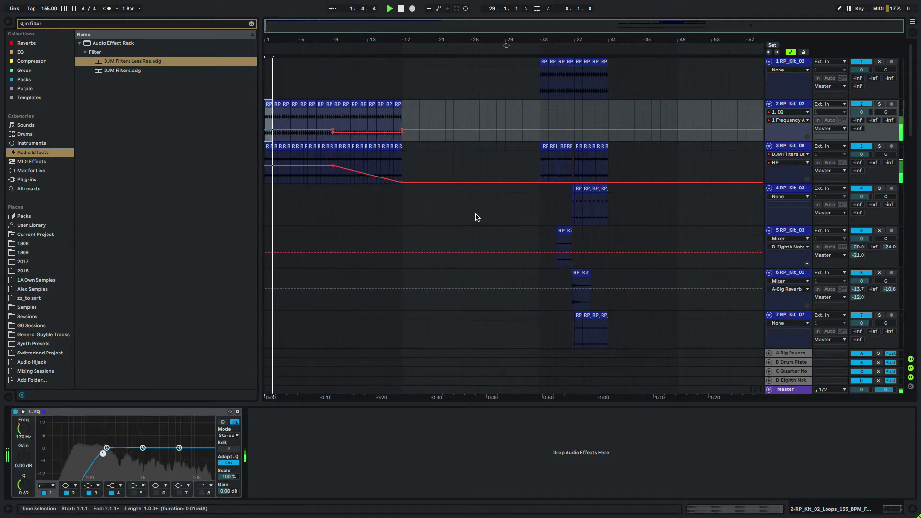
{"action": "key", "text": "ctrl+a"}
Fold the Raw Kick group and move the empty audio track beneath it up to directly below track 3
{"action": "scroll", "coordinate": [571, 207], "scroll_direction": "down", "scroll_amount": 3}
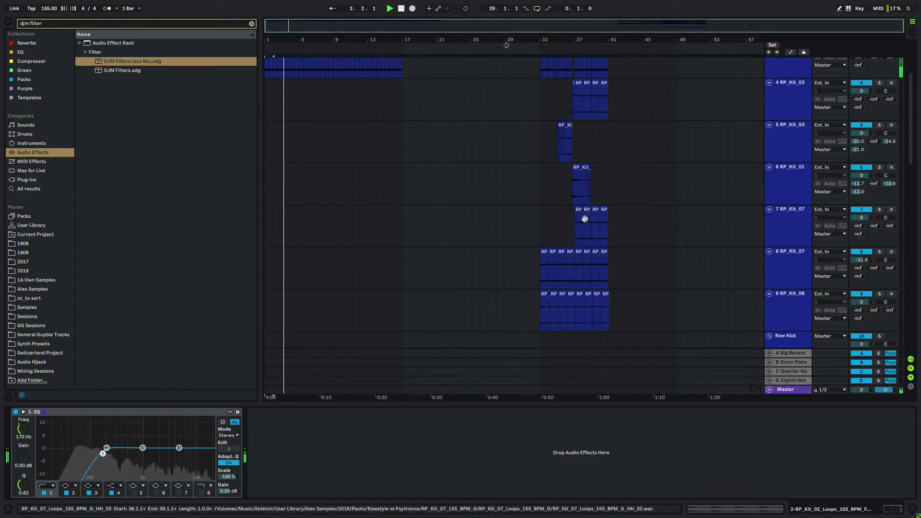
{"action": "left_click", "coordinate": [585, 218]}
{"action": "scroll", "coordinate": [742, 276], "scroll_direction": "down", "scroll_amount": 2}
{"action": "key", "text": "space"}
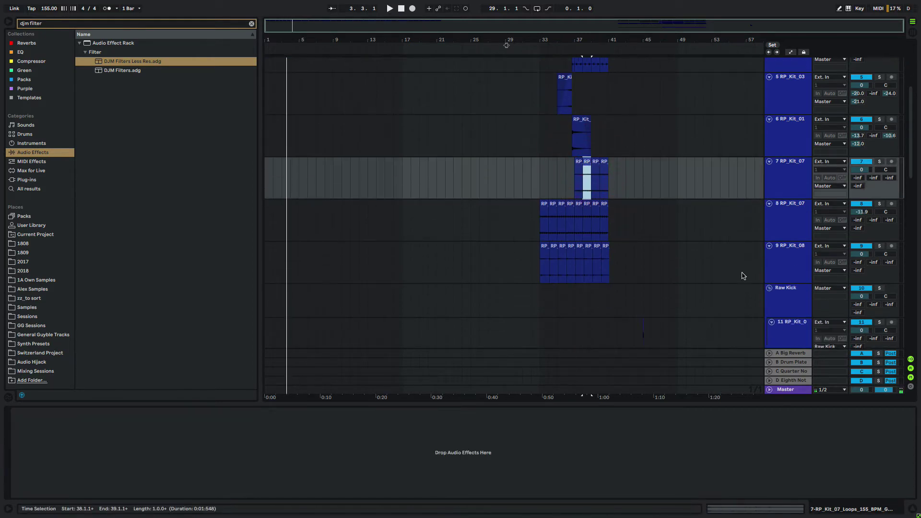
{"action": "left_click", "coordinate": [784, 260]}
{"action": "scroll", "coordinate": [557, 224], "scroll_direction": "down", "scroll_amount": 4}
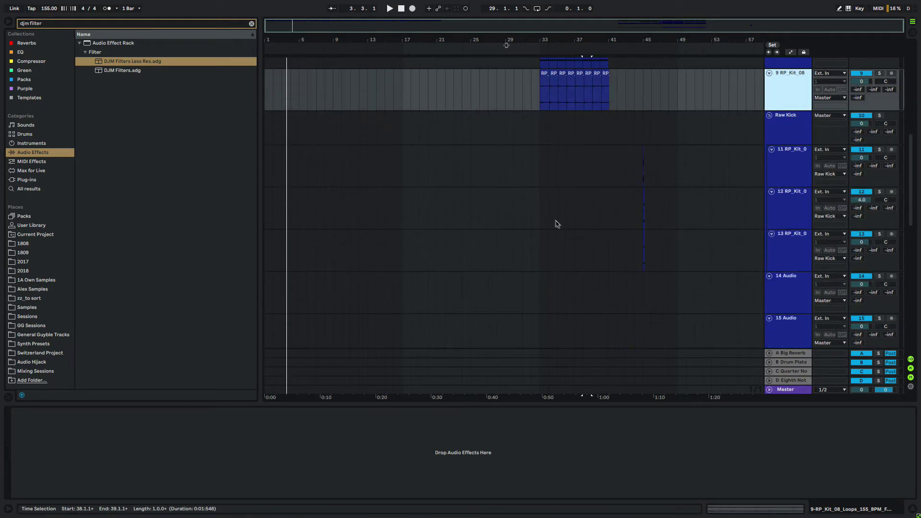
{"action": "left_click", "coordinate": [769, 115]}
{"action": "left_click_drag", "start_coordinate": [787, 140], "coordinate": [777, 107]}
{"action": "scroll", "coordinate": [794, 124], "scroll_direction": "up", "scroll_amount": 3}
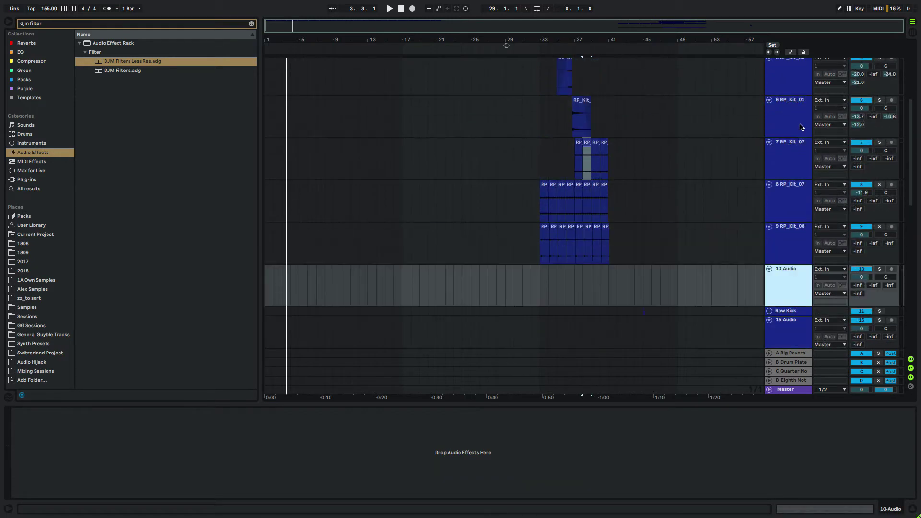
{"action": "scroll", "coordinate": [797, 126], "scroll_direction": "down", "scroll_amount": 2}
{"action": "left_click_drag", "start_coordinate": [785, 167], "coordinate": [799, 110]}
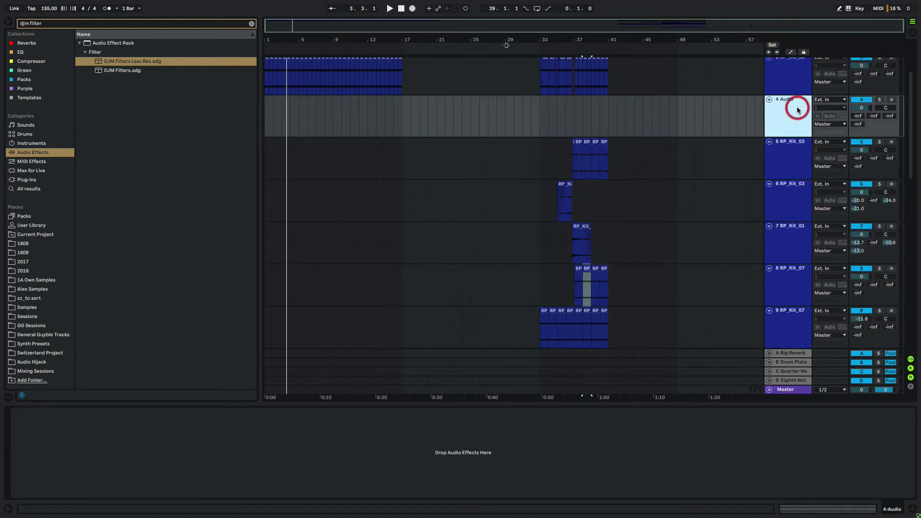
Insert two more empty audio tracks below the empty track 4
{"action": "key", "text": "ctrl+t"}
{"action": "key", "text": "ctrl+t"}
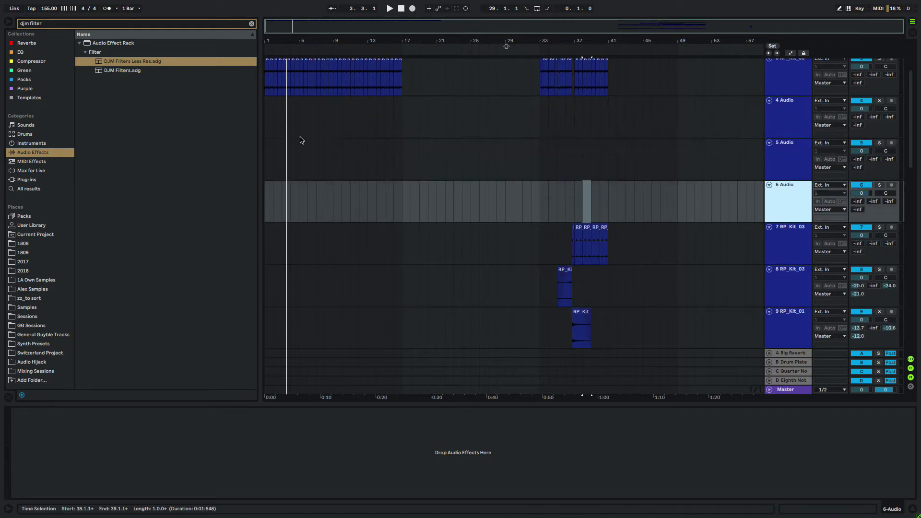
{"action": "left_click", "coordinate": [272, 136]}
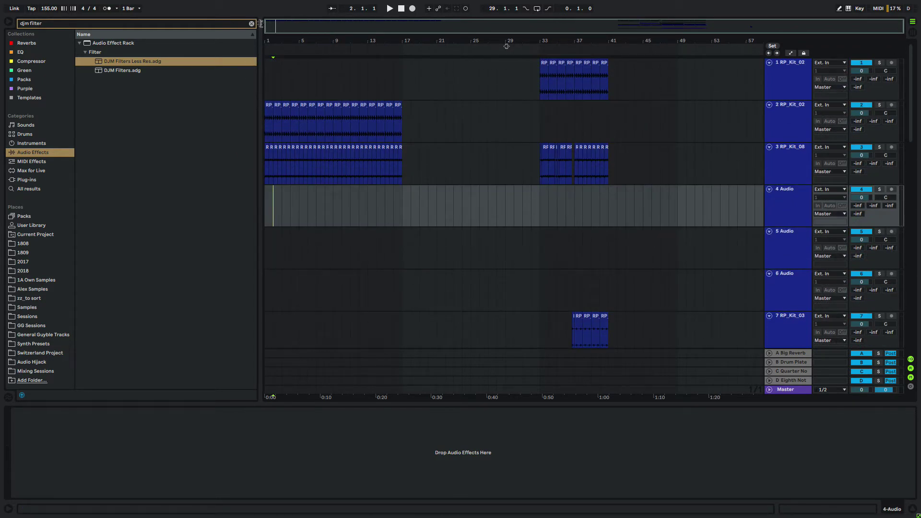
Place RP_Kit_08_Loops_155_BPM_F#_Percussion_02.wav from the Purple collection at the start of track 4 and duplicate it once
{"action": "left_click", "coordinate": [251, 24]}
{"action": "left_click", "coordinate": [22, 89]}
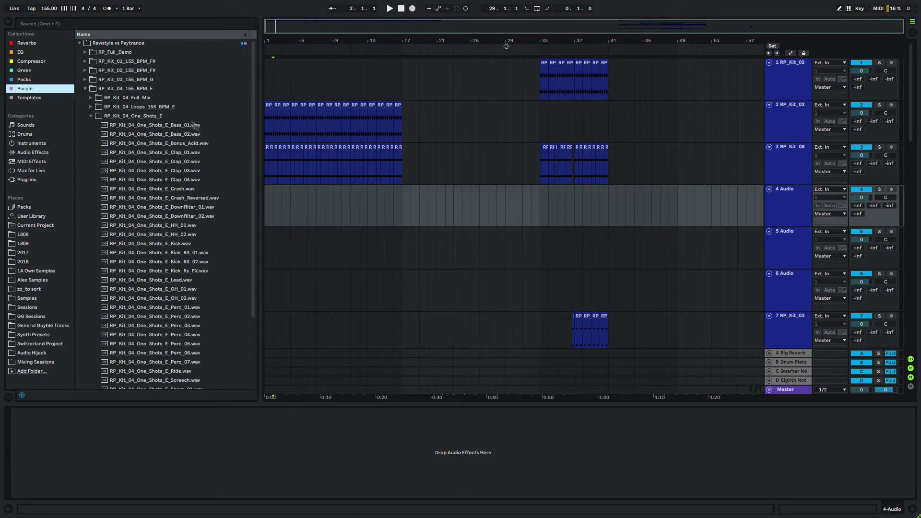
{"action": "left_click", "coordinate": [186, 258]}
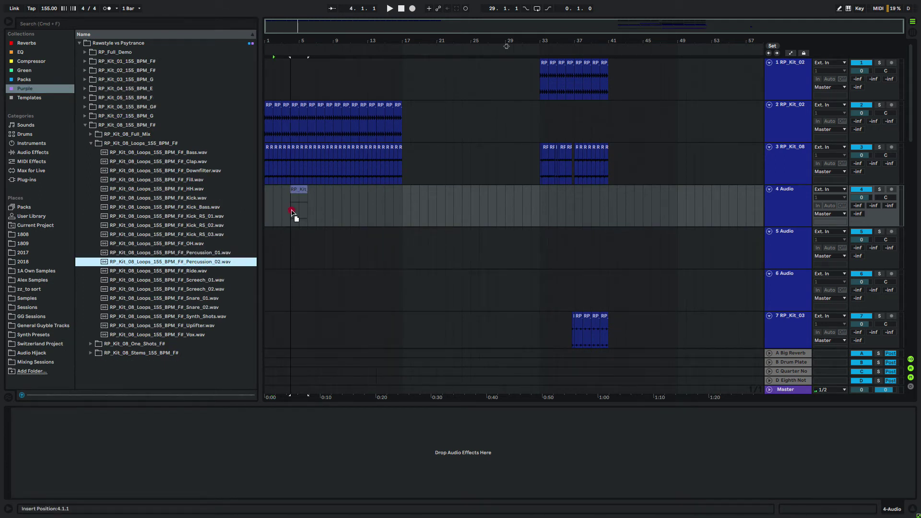
{"action": "left_click_drag", "start_coordinate": [268, 207], "coordinate": [269, 206]}
{"action": "key", "text": "space"}
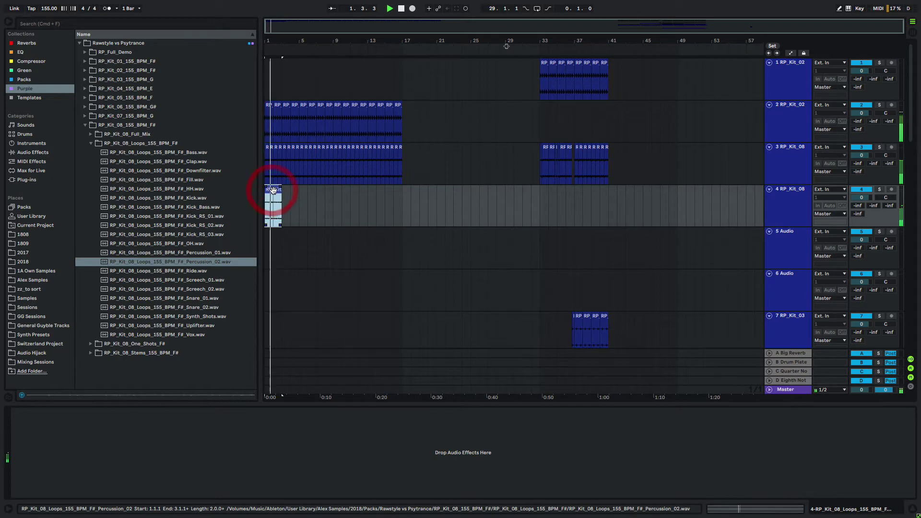
{"action": "key", "text": "super+d"}
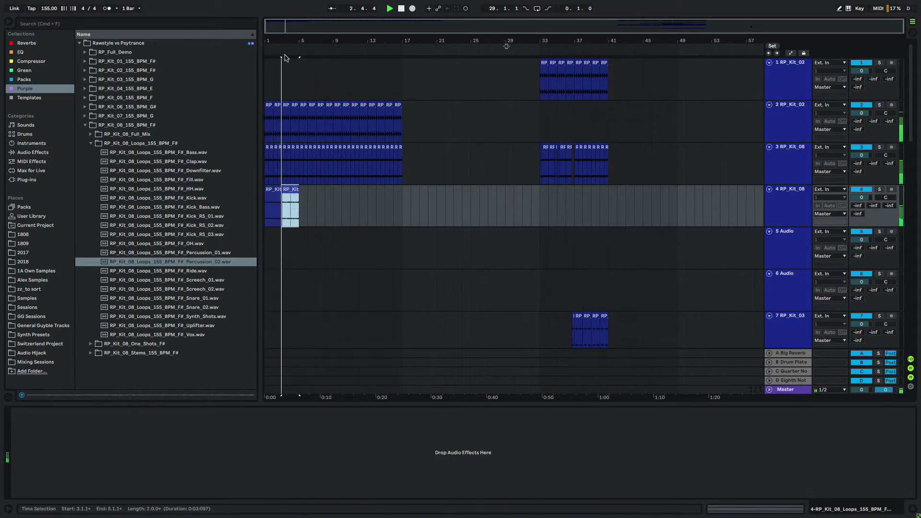
{"action": "key", "text": "space"}
Trim the first Percussion_02 clip on track 4 to end at 1.3.1 and split it at 1.2.1
{"action": "left_click_drag", "start_coordinate": [271, 42], "coordinate": [271, 96]}
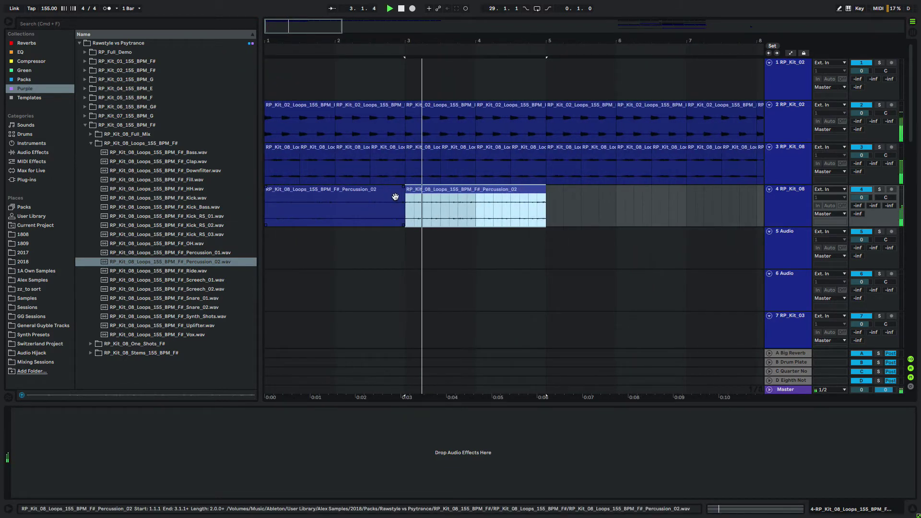
{"action": "left_click_drag", "start_coordinate": [403, 201], "coordinate": [282, 200]}
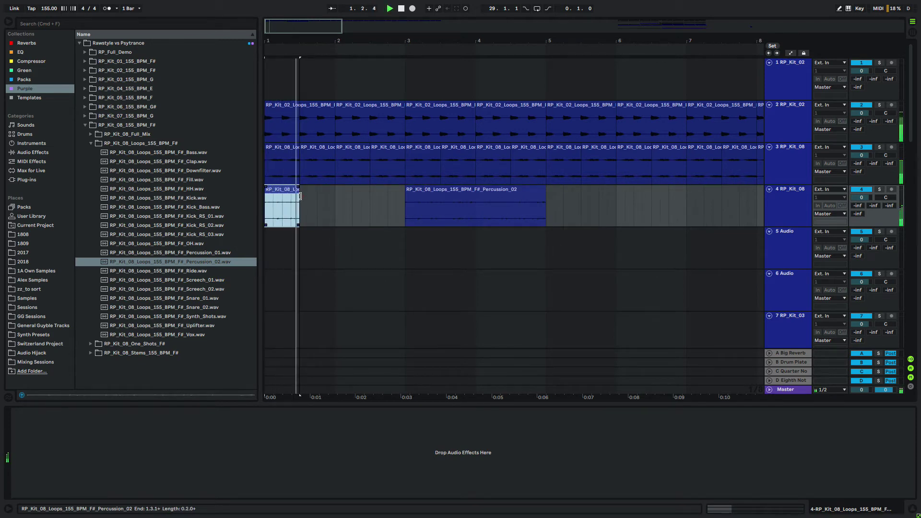
{"action": "key", "text": "space"}
{"action": "left_click", "coordinate": [284, 213]}
{"action": "key", "text": "super+e"}
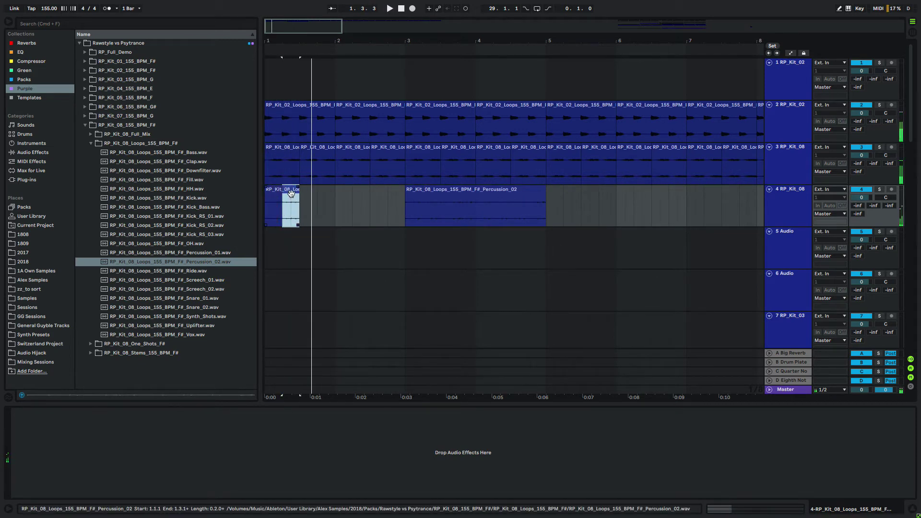
Repeat the one-beat Percussion_02 slices along track 4 until they fill it up to bar 17
{"action": "left_click", "coordinate": [276, 192]}
{"action": "left_click", "coordinate": [291, 191], "text": "shift"}
{"action": "key", "text": "super+d"}
{"action": "key", "text": "super+d"}
{"action": "key", "text": "super+d"}
{"action": "key", "text": "super+d"}
{"action": "key", "text": "super+d"}
{"action": "key", "text": "super+d"}
{"action": "key", "text": "super+d"}
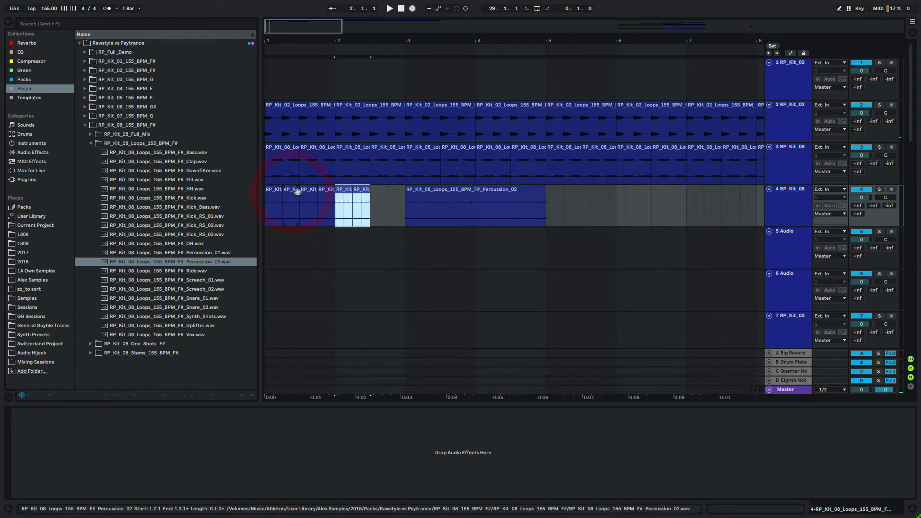
{"action": "left_click", "coordinate": [267, 196], "text": "shift"}
{"action": "key", "text": "super+d"}
{"action": "key", "text": "super+d"}
{"action": "left_click_drag", "start_coordinate": [505, 39], "coordinate": [509, 9]}
{"action": "key", "text": "super+d"}
Set track 4's send to the Drum Plate return to -8.0 dB and turn off the track's solo
{"action": "left_click", "coordinate": [280, 194]}
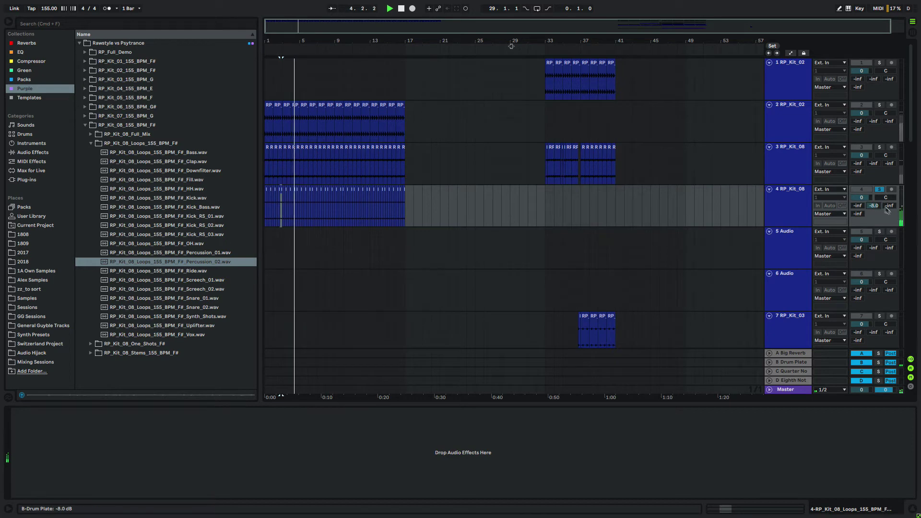
{"action": "left_click", "coordinate": [879, 190]}
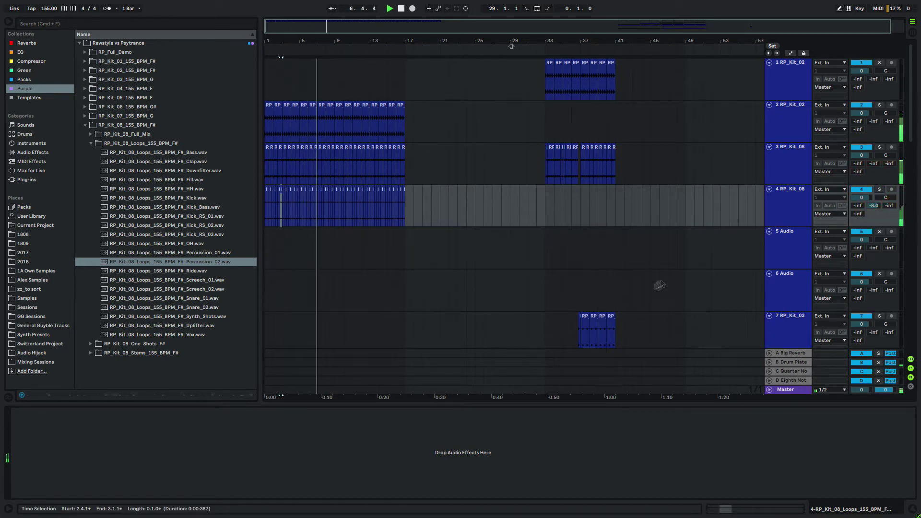
Copy the sidechain Compressor from track 8 onto the Percussion_02 track 4
{"action": "scroll", "coordinate": [705, 182], "scroll_direction": "down", "scroll_amount": 5}
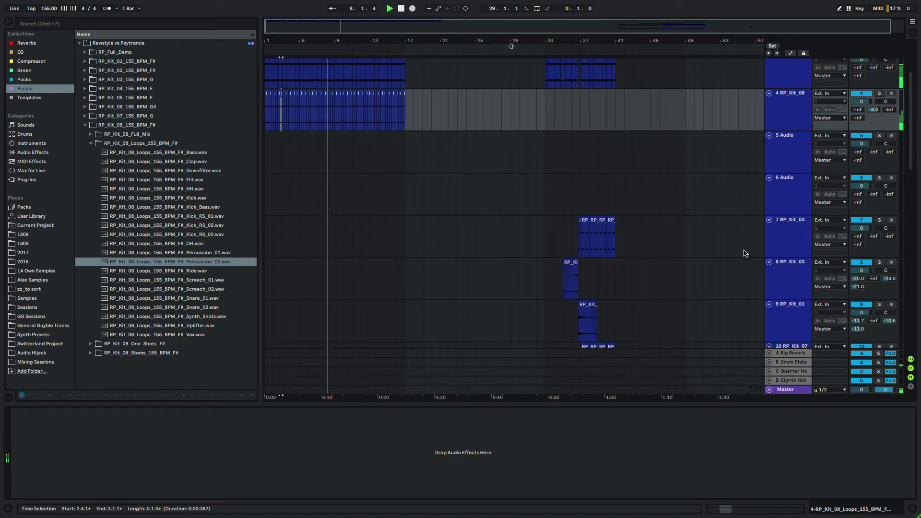
{"action": "scroll", "coordinate": [745, 253], "scroll_direction": "up", "scroll_amount": 2}
{"action": "left_click", "coordinate": [791, 242]}
{"action": "scroll", "coordinate": [792, 242], "scroll_direction": "up", "scroll_amount": 3}
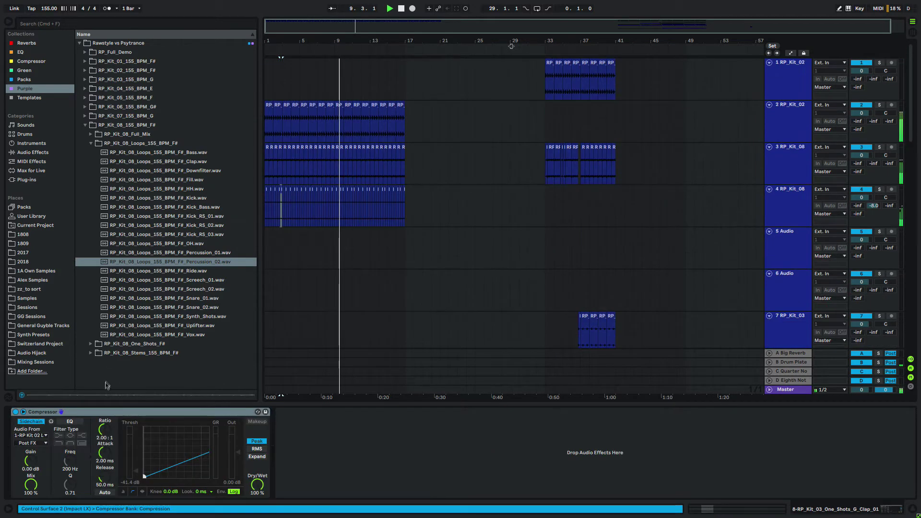
{"action": "left_click_drag", "start_coordinate": [101, 413], "coordinate": [136, 388]}
{"action": "left_click_drag", "start_coordinate": [293, 222], "coordinate": [303, 212]}
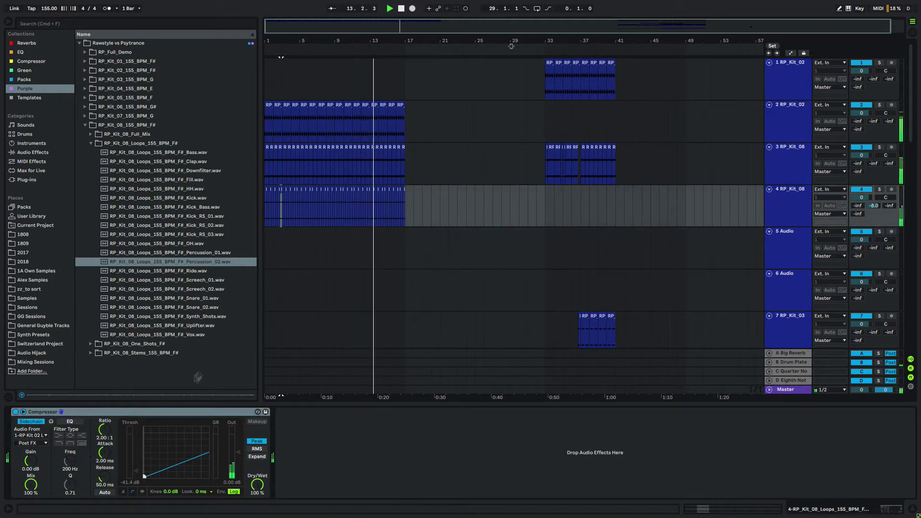
Set the sidechain source of track 4's Compressor to 2-RP Kit 02 Loops 155 BPM F# Kick and audition it from bar 1
{"action": "left_click", "coordinate": [36, 436]}
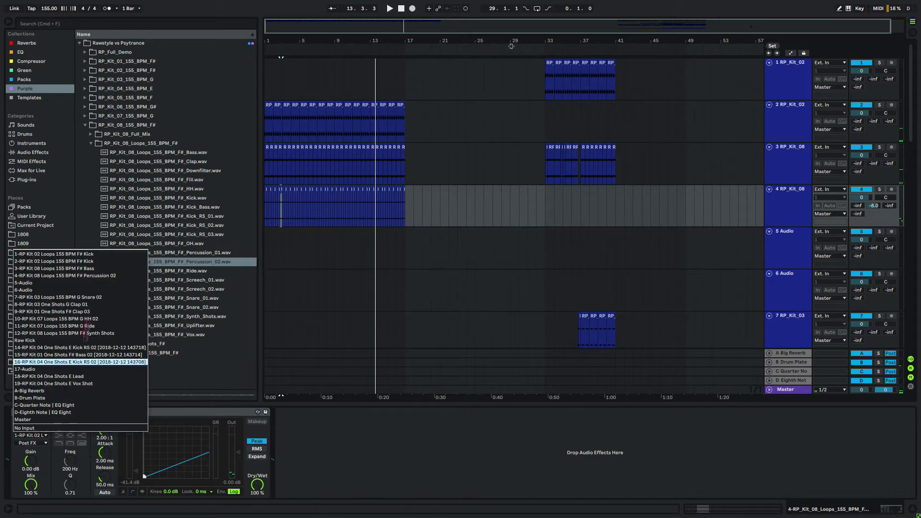
{"action": "left_click", "coordinate": [98, 261]}
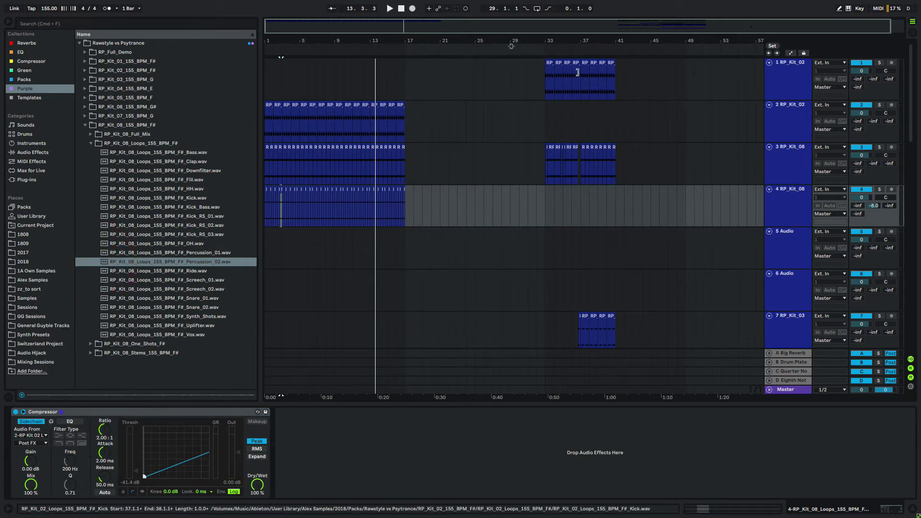
{"action": "left_click", "coordinate": [270, 106]}
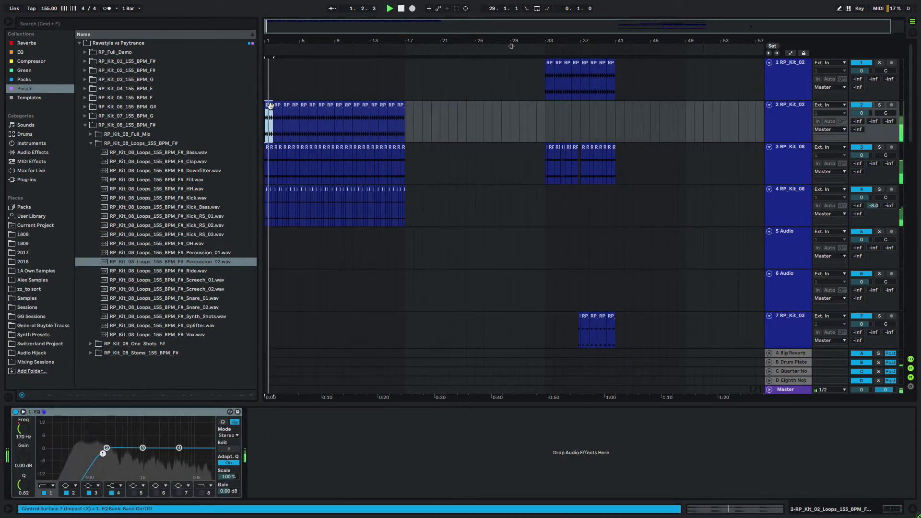
{"action": "left_click", "coordinate": [342, 195]}
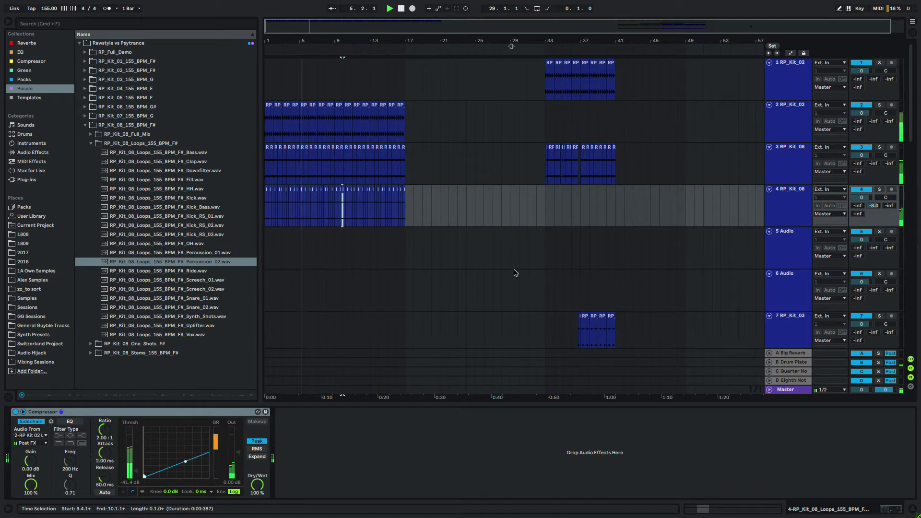
Copy the four-bar Snare_02 section from bar 37 on track 7 to bar 9 and repeat it up to bar 17
{"action": "scroll", "coordinate": [514, 276], "scroll_direction": "down", "scroll_amount": 1}
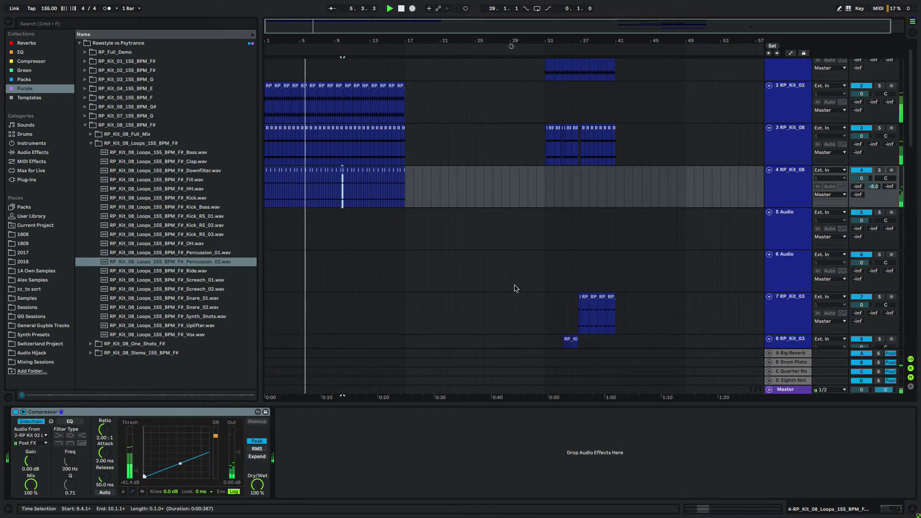
{"action": "left_click", "coordinate": [586, 297]}
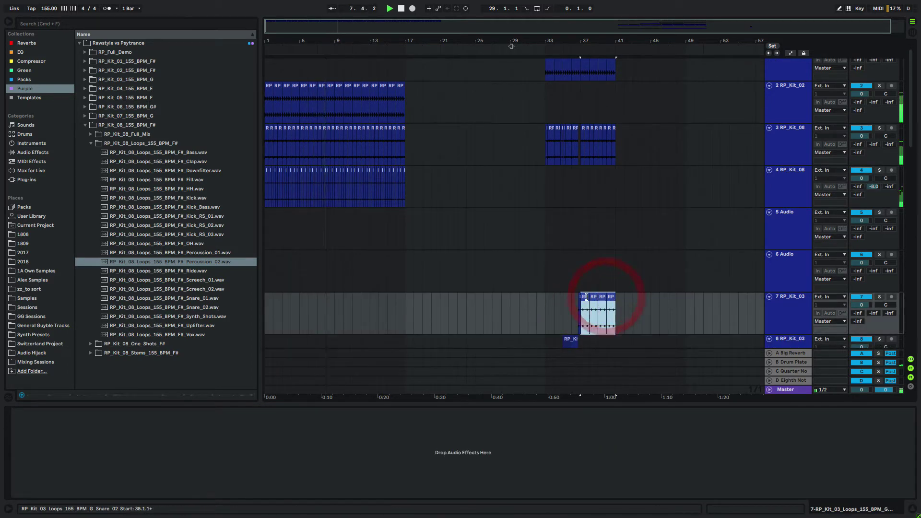
{"action": "left_click_drag", "start_coordinate": [585, 297], "coordinate": [339, 296]}
{"action": "left_click", "coordinate": [366, 298]}
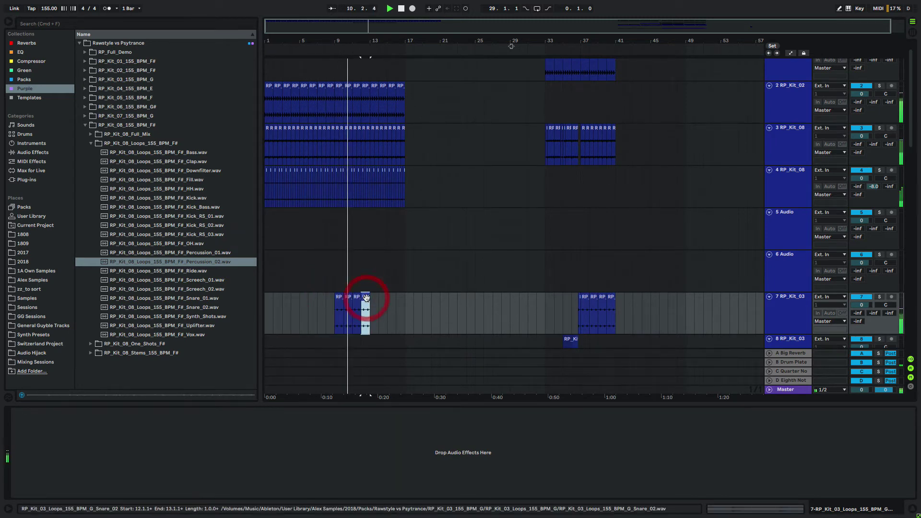
{"action": "key", "text": "super+d"}
{"action": "key", "text": "super+d"}
{"action": "key", "text": "super+d"}
{"action": "key", "text": "super+d"}
Copy the four-bar Vox Shot clip from bar 33 on track 19 to bar 1 and repeat it up to bar 17
{"action": "scroll", "coordinate": [423, 310], "scroll_direction": "down", "scroll_amount": 5}
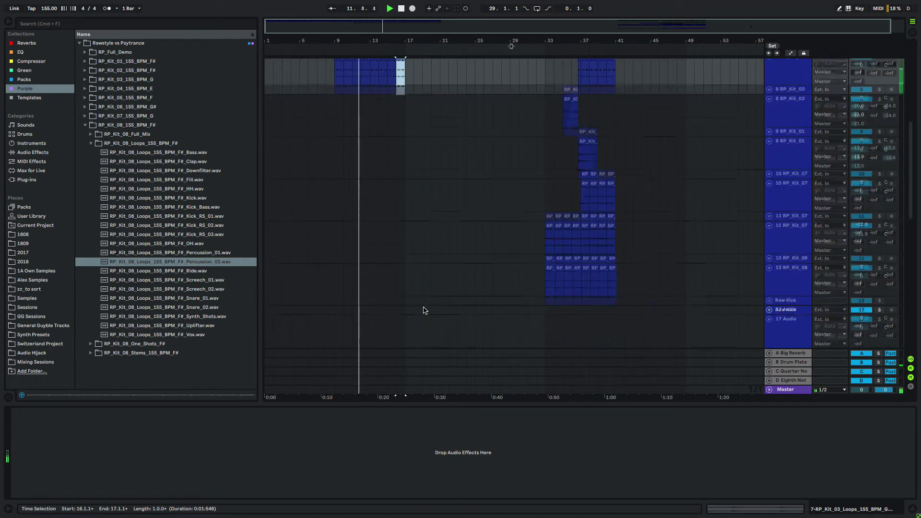
{"action": "scroll", "coordinate": [423, 310], "scroll_direction": "down", "scroll_amount": 5}
{"action": "left_click", "coordinate": [593, 234]}
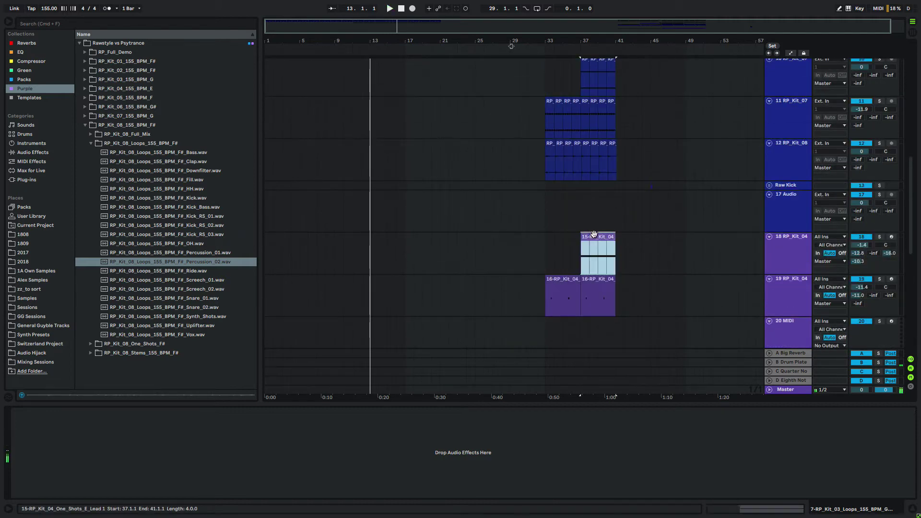
{"action": "left_click", "coordinate": [596, 265]}
{"action": "left_click", "coordinate": [561, 282]}
{"action": "key", "text": "space"}
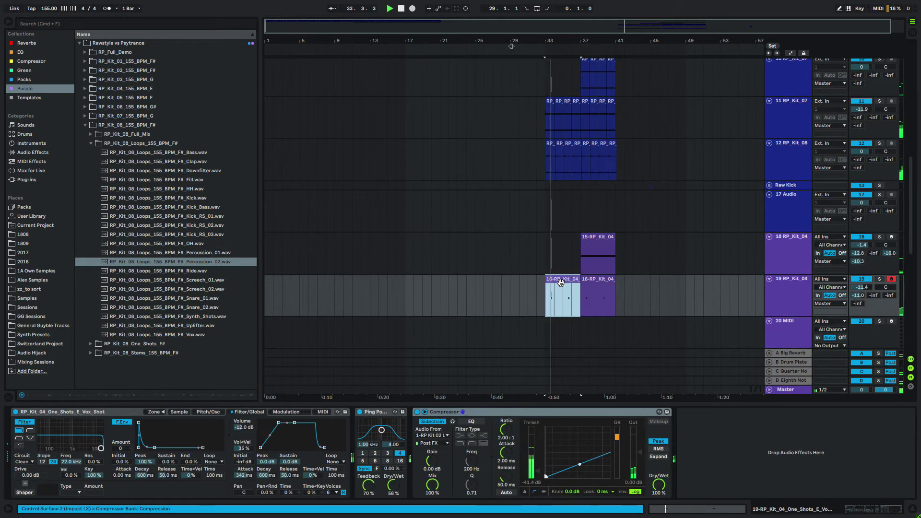
{"action": "key", "text": "space"}
{"action": "left_click_drag", "start_coordinate": [560, 283], "coordinate": [279, 286]}
{"action": "key", "text": "space"}
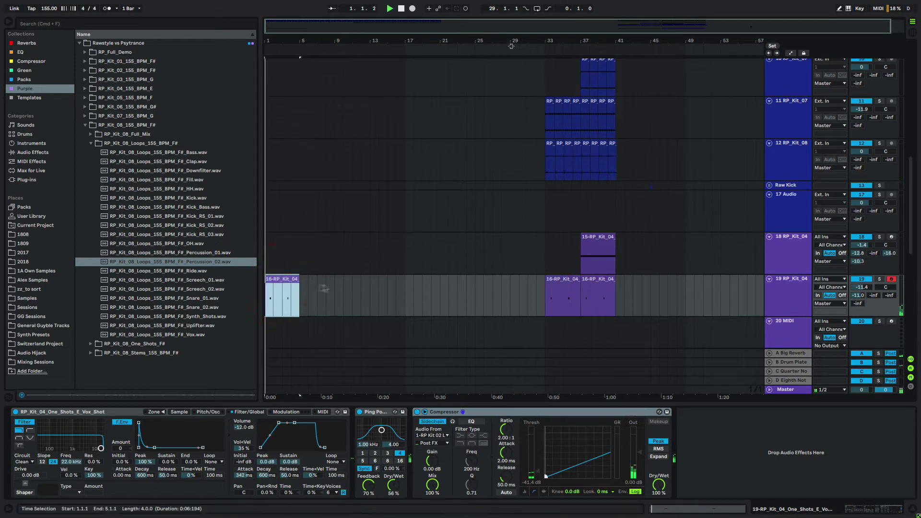
{"action": "key", "text": "super+d"}
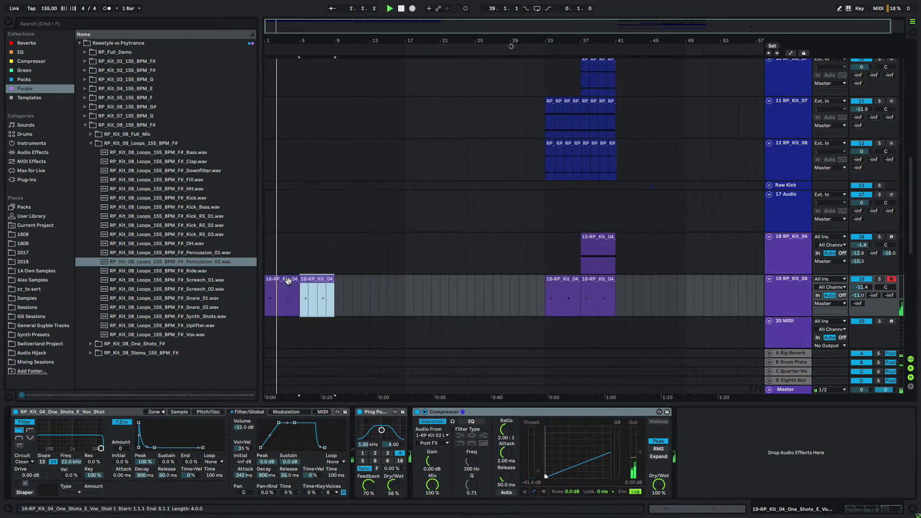
{"action": "key", "text": "super+d"}
{"action": "key", "text": "super+d"}
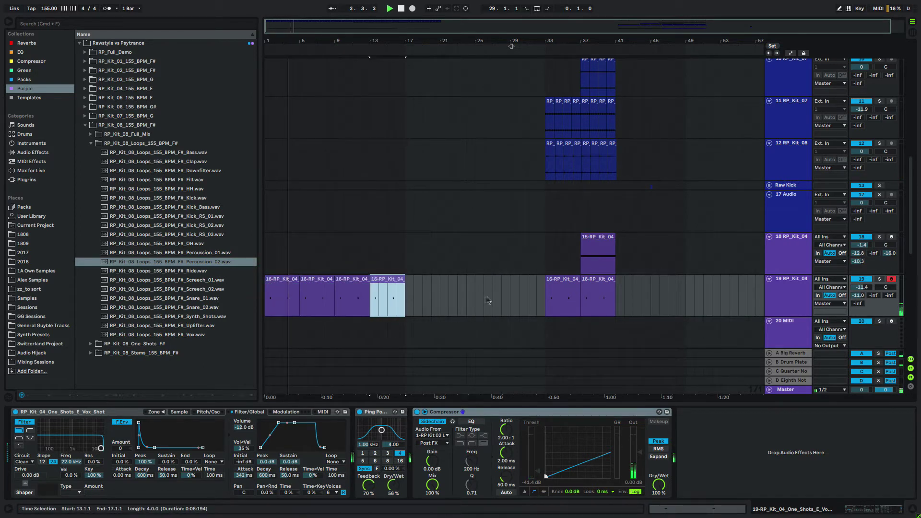
Place RP_Kit_08_Loops_155_BPM_F#_Vox.wav at the start of track 5
{"action": "scroll", "coordinate": [459, 294], "scroll_direction": "up", "scroll_amount": 8}
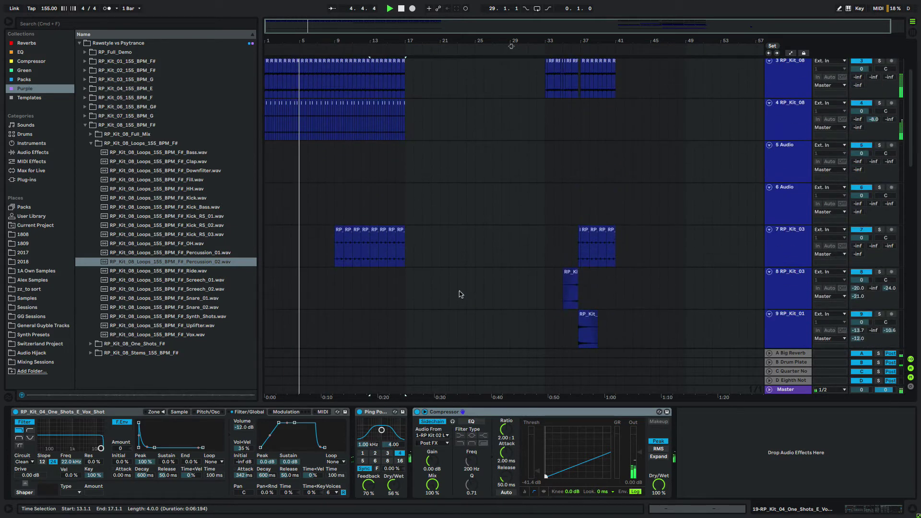
{"action": "scroll", "coordinate": [461, 294], "scroll_direction": "down", "scroll_amount": 3}
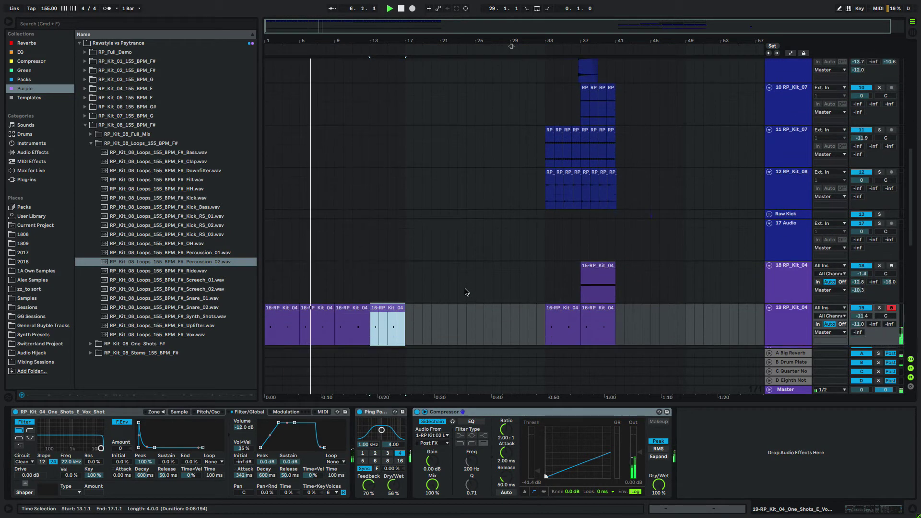
{"action": "scroll", "coordinate": [465, 292], "scroll_direction": "up", "scroll_amount": 3}
{"action": "scroll", "coordinate": [465, 292], "scroll_direction": "up", "scroll_amount": 5}
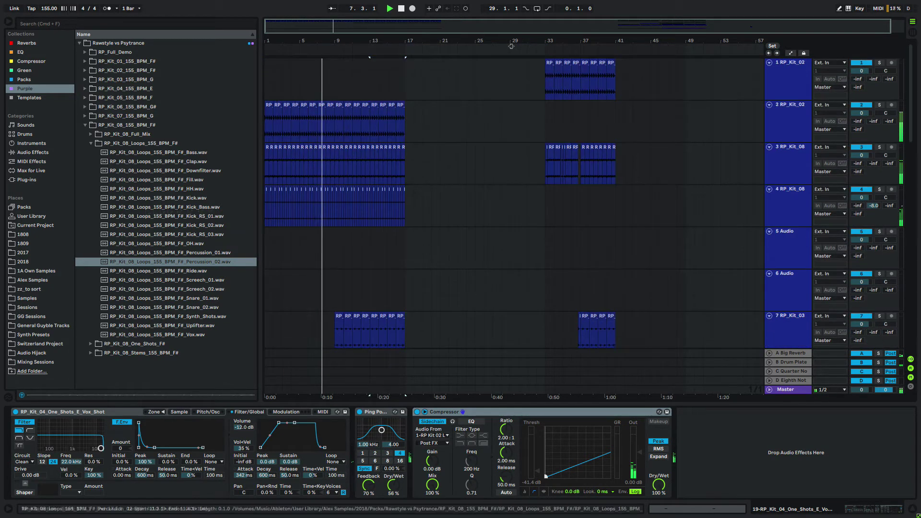
{"action": "left_click", "coordinate": [194, 335]}
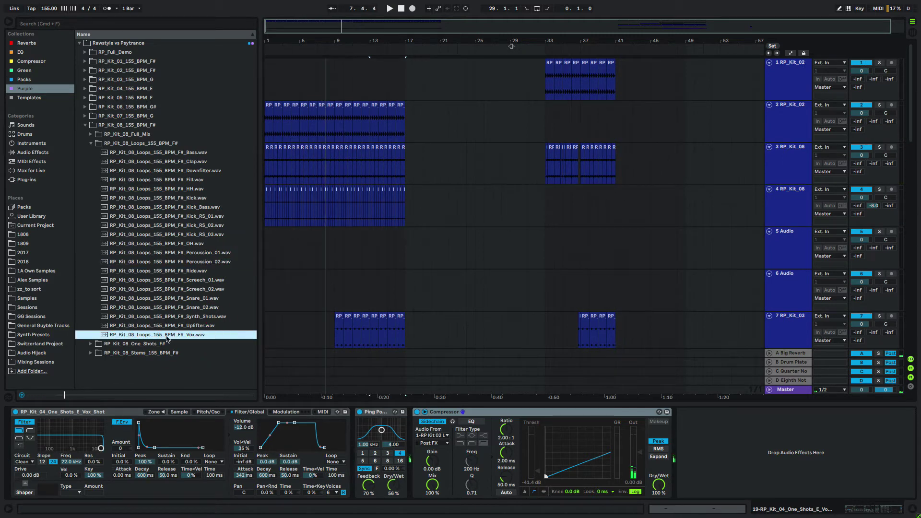
{"action": "left_click_drag", "start_coordinate": [176, 338], "coordinate": [383, 246]}
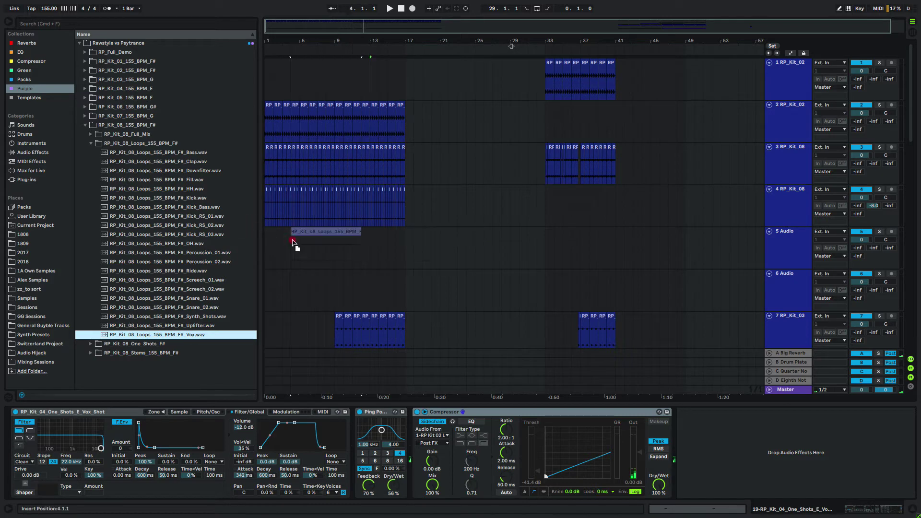
{"action": "left_click_drag", "start_coordinate": [268, 239], "coordinate": [267, 241]}
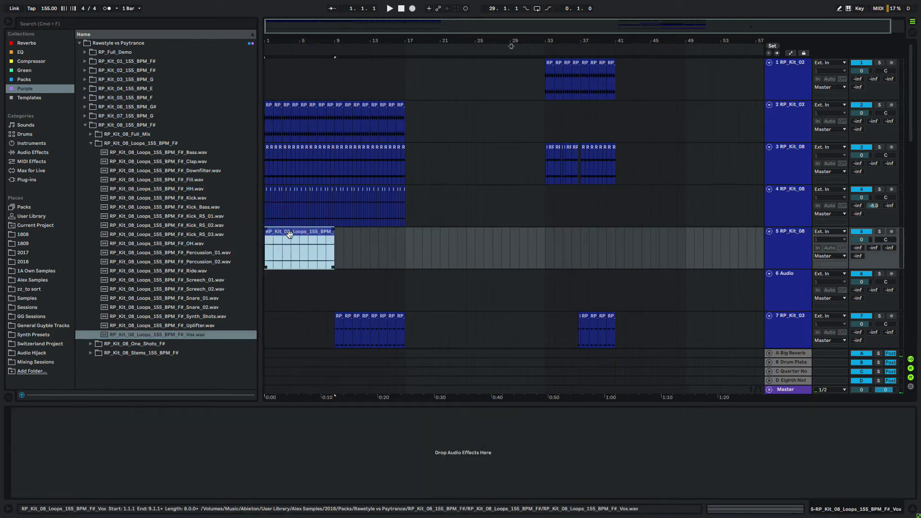
Set track 5's send to the Big Reverb return to -4.7 dB and move its Vox clip to bar 9
{"action": "key", "text": "space"}
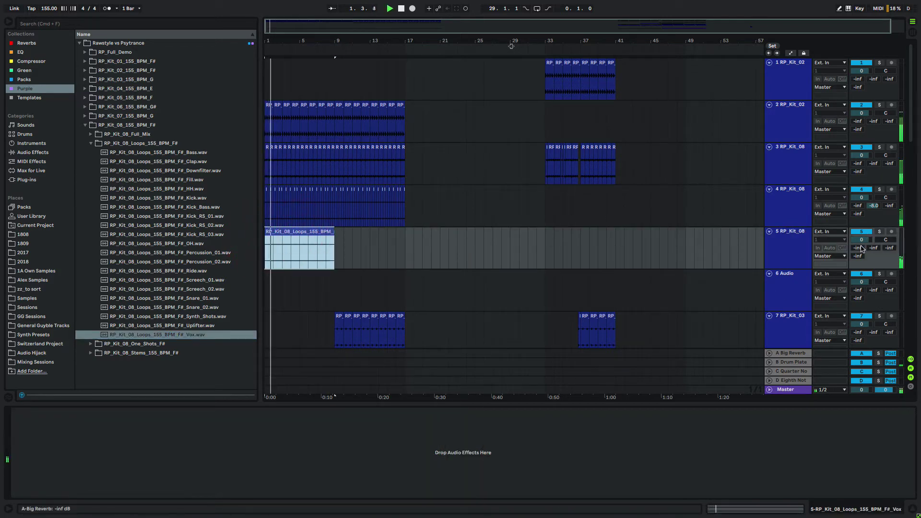
{"action": "mouse_move", "coordinate": [857, 248]}
{"action": "left_mouse_down"}
{"action": "mouse_move", "coordinate": [858, 225]}
{"action": "mouse_move", "coordinate": [858, 235]}
{"action": "left_mouse_up"}
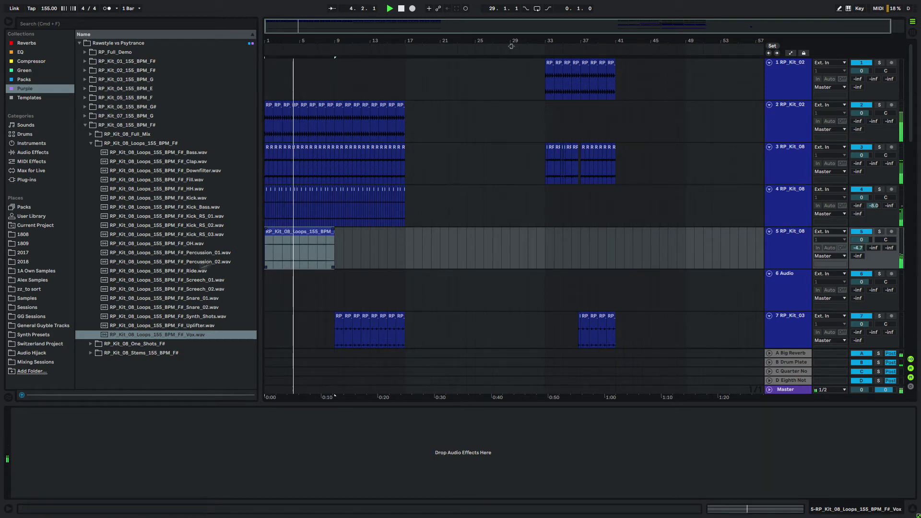
{"action": "left_click_drag", "start_coordinate": [292, 229], "coordinate": [362, 240]}
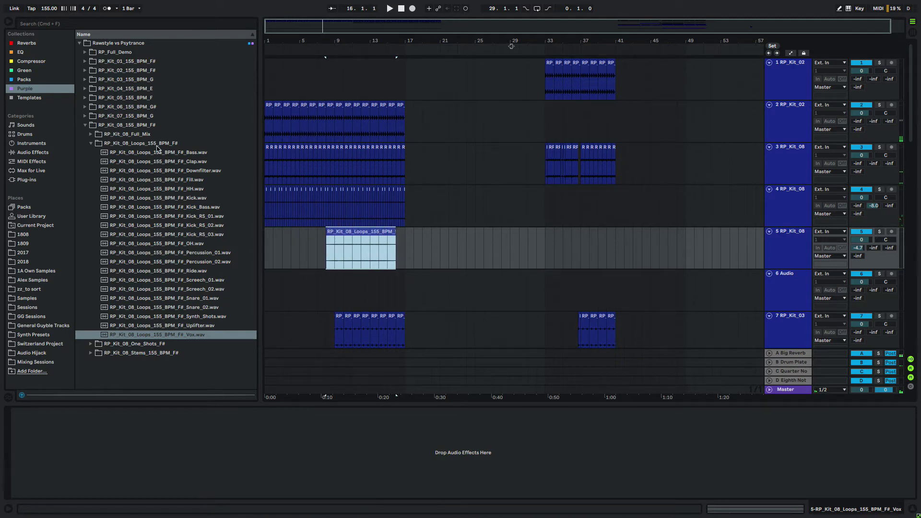
{"action": "double_click", "coordinate": [158, 143]}
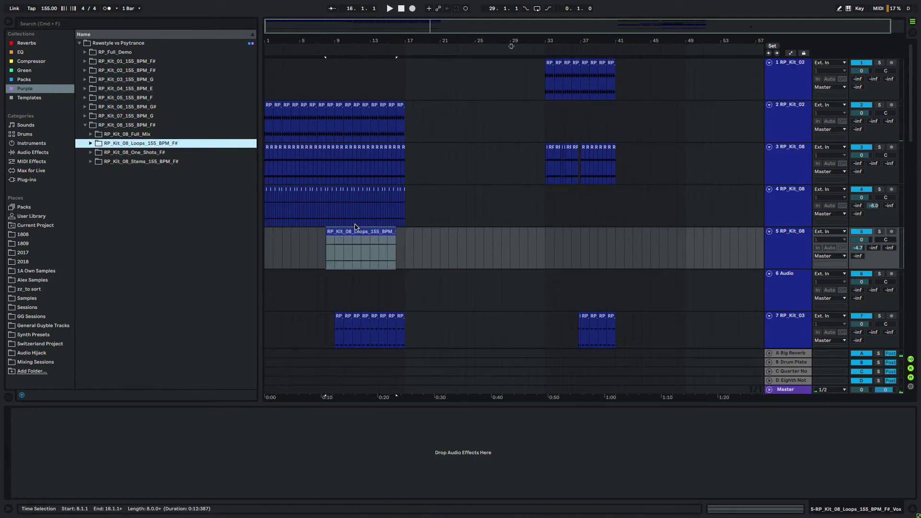
{"action": "left_click_drag", "start_coordinate": [355, 228], "coordinate": [366, 234]}
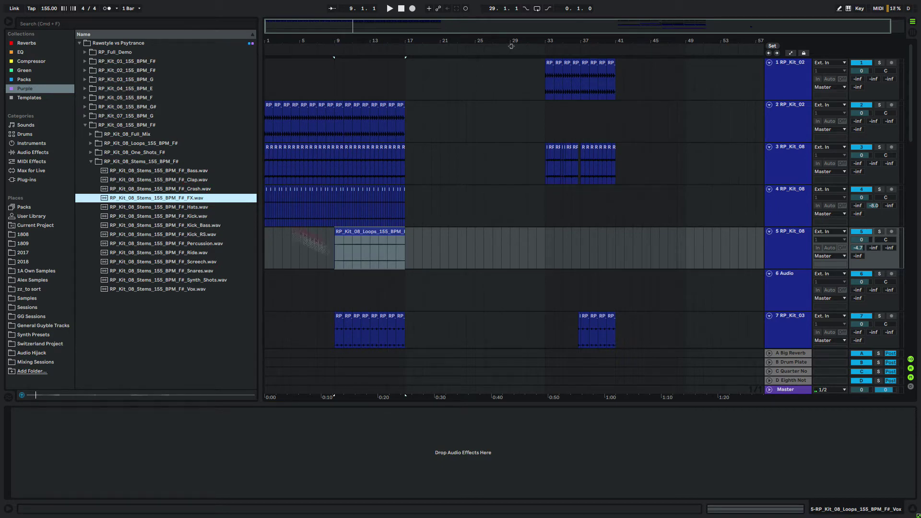
Place RP_Kit_08_Stems_155_BPM_F#_FX.wav from the Stems folder at the start of track 6 and audition it soloed
{"action": "left_click_drag", "start_coordinate": [293, 232], "coordinate": [277, 274]}
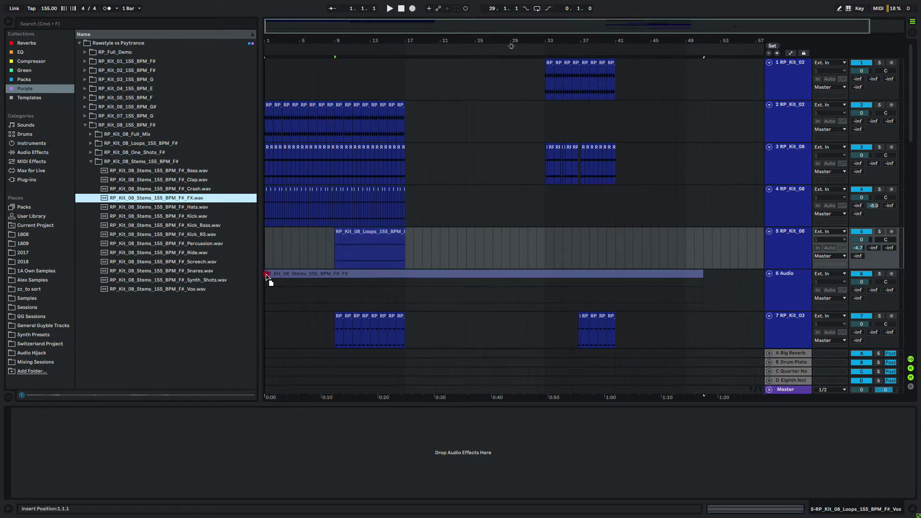
{"action": "left_click_drag", "start_coordinate": [266, 274], "coordinate": [265, 274]}
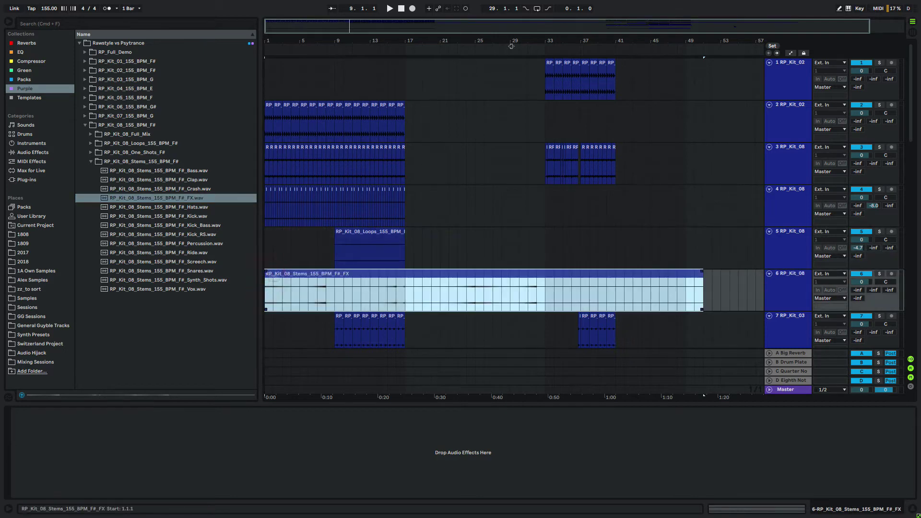
{"action": "left_click", "coordinate": [342, 298]}
{"action": "left_click", "coordinate": [474, 295]}
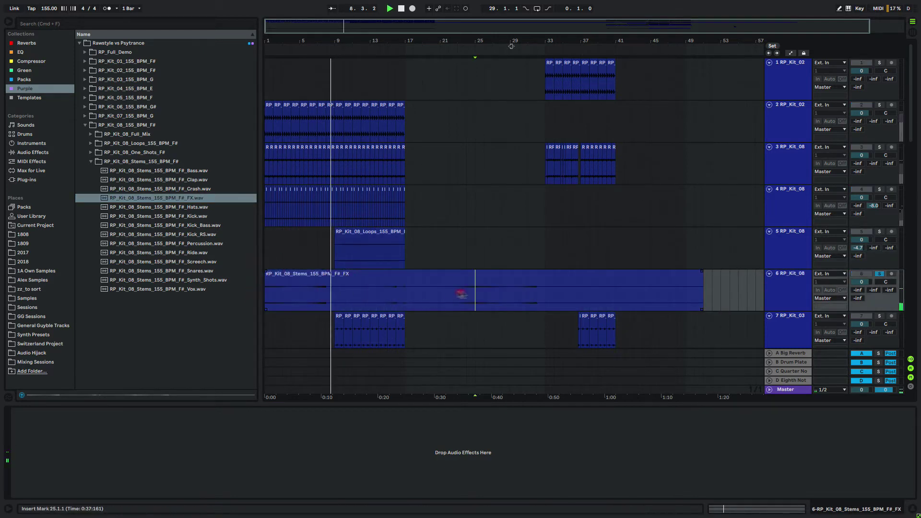
Split the FX clip on track 6 at bars 5 and 9, audition its first section, and turn off the solo
{"action": "left_click_drag", "start_coordinate": [461, 295], "coordinate": [331, 284]}
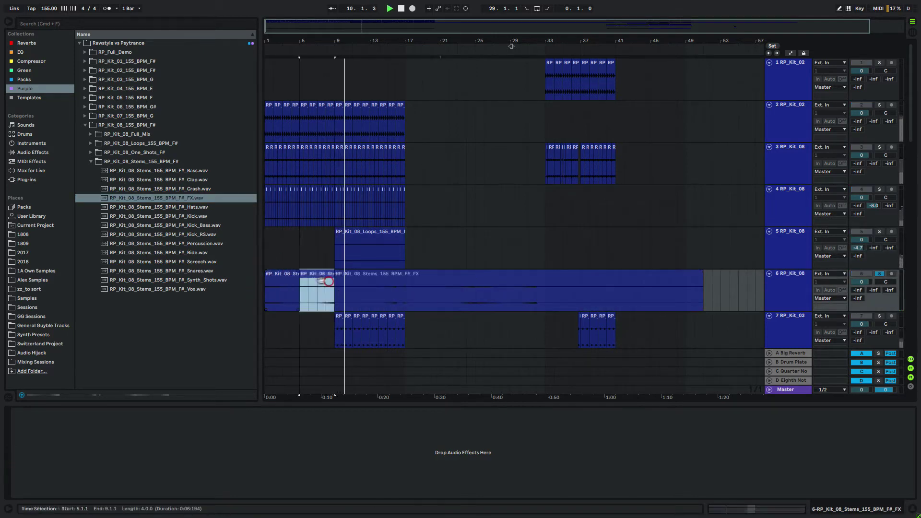
{"action": "left_click", "coordinate": [290, 274]}
{"action": "key", "text": "space"}
{"action": "key", "text": "space"}
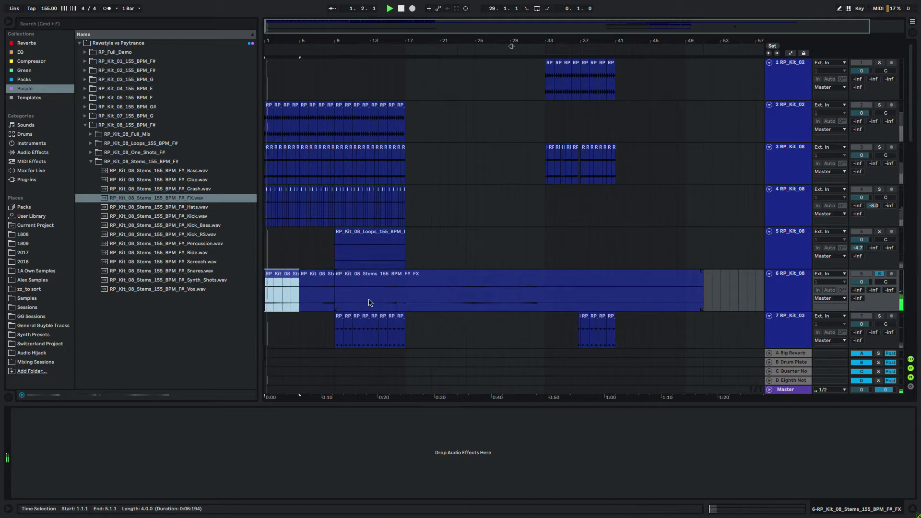
{"action": "left_click", "coordinate": [882, 274]}
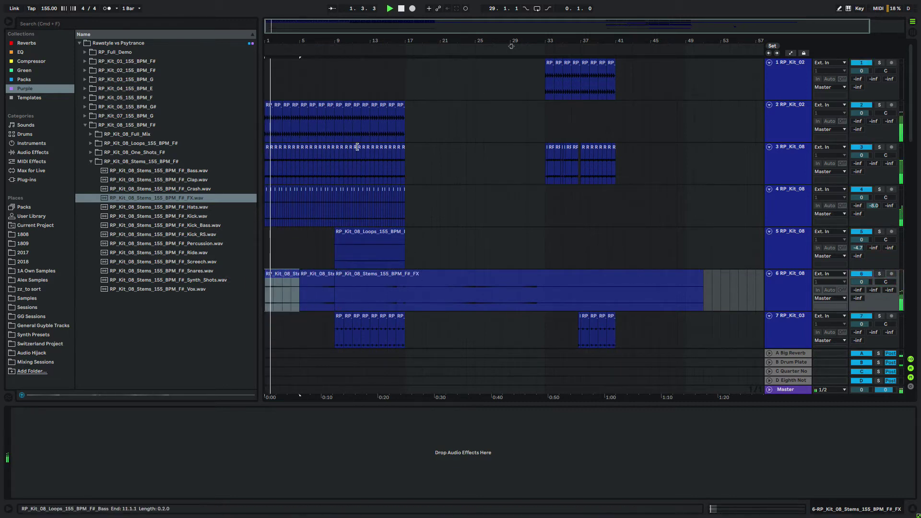
Delete the two Vox Shot clips between bars 1 and 9 on track 19
{"action": "scroll", "coordinate": [341, 154], "scroll_direction": "down", "scroll_amount": 15}
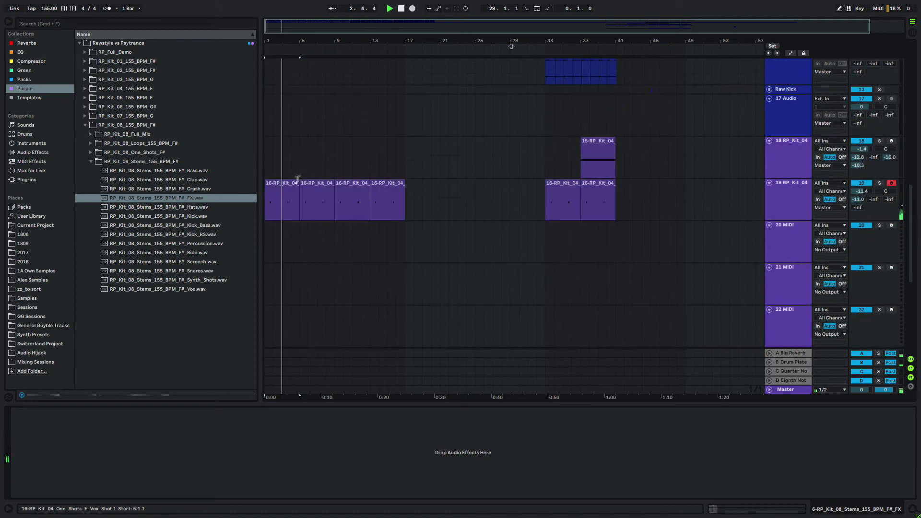
{"action": "left_click", "coordinate": [283, 183]}
{"action": "left_click_drag", "start_coordinate": [283, 184], "coordinate": [318, 184]}
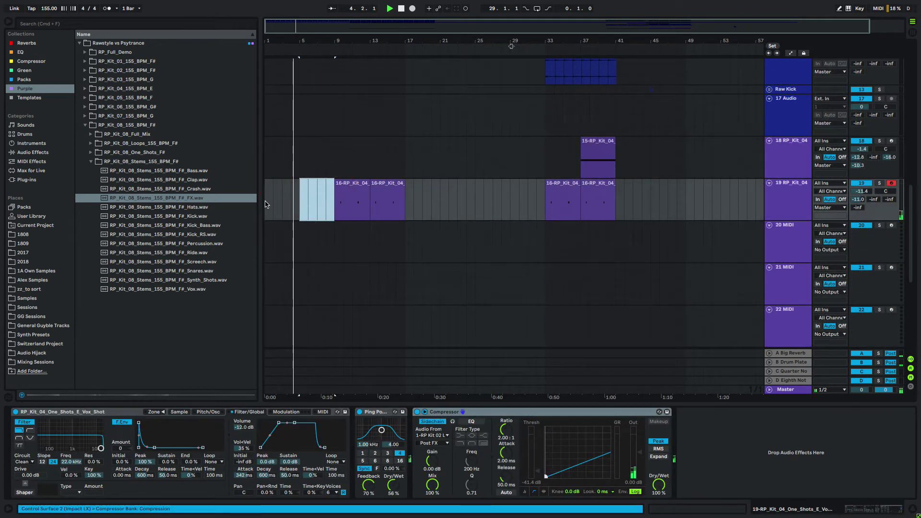
Play from bar 1 and lower the start of track 3's HP filter automation slightly below its original level
{"action": "left_click", "coordinate": [265, 204]}
{"action": "key", "text": "space"}
{"action": "key", "text": "space"}
{"action": "scroll", "coordinate": [265, 204], "scroll_direction": "up", "scroll_amount": 2}
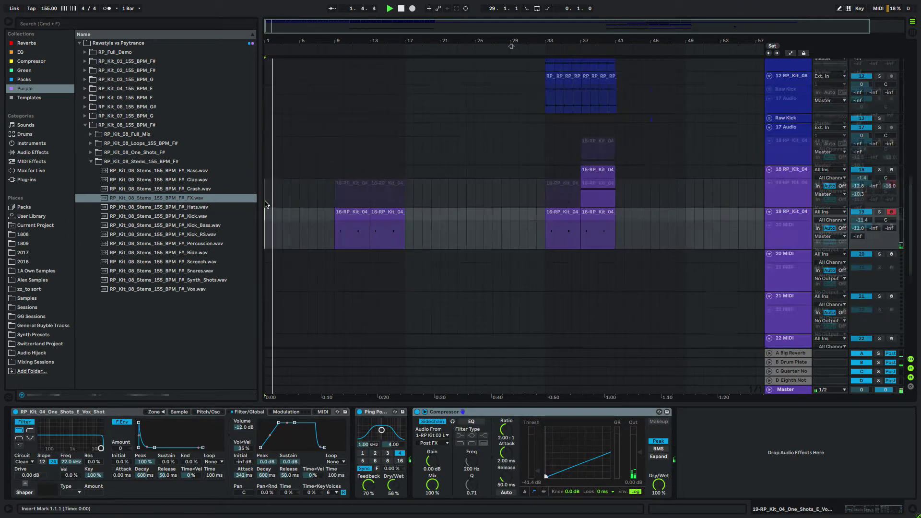
{"action": "scroll", "coordinate": [267, 204], "scroll_direction": "up", "scroll_amount": 12}
{"action": "left_click", "coordinate": [789, 158]}
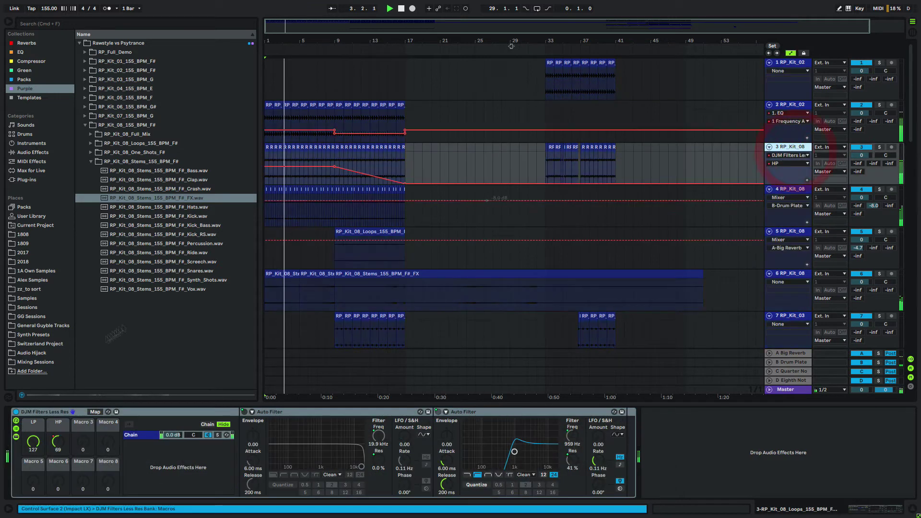
{"action": "left_click_drag", "start_coordinate": [307, 169], "coordinate": [268, 171]}
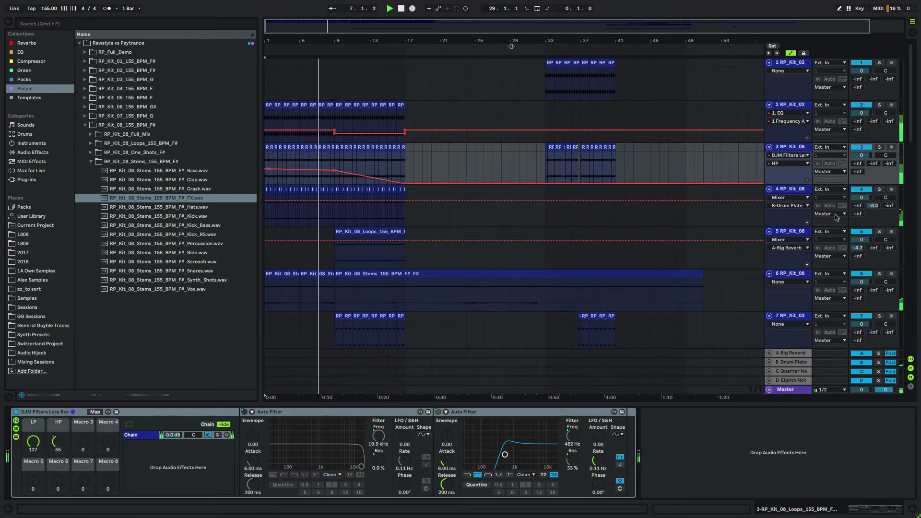
{"action": "key", "text": "a"}
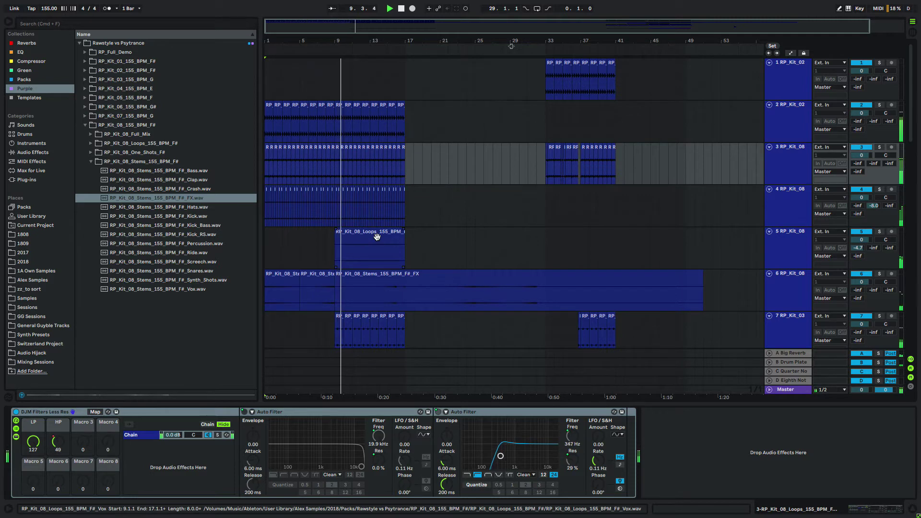
Split the FX clip on track 6 at bar 13, isolating its section from bar 9 to bar 13
{"action": "scroll", "coordinate": [377, 237], "scroll_direction": "down", "scroll_amount": 10}
{"action": "scroll", "coordinate": [377, 237], "scroll_direction": "up", "scroll_amount": 10}
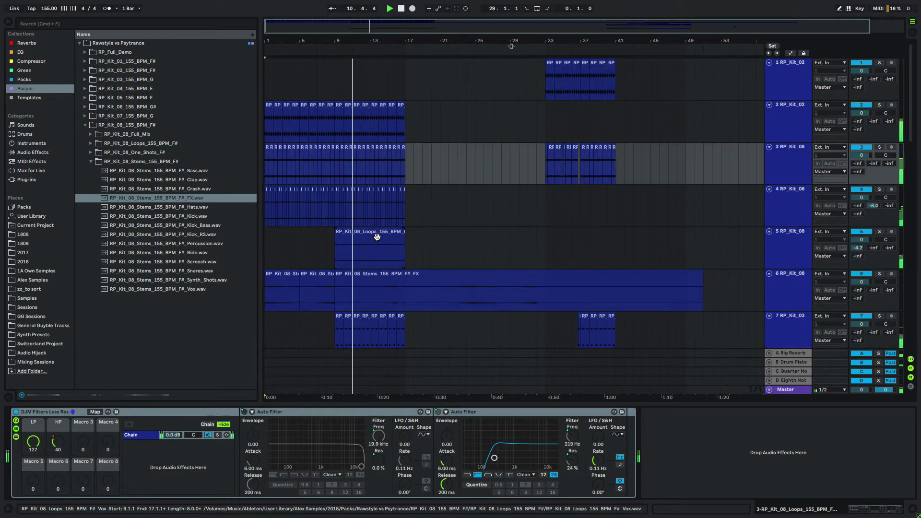
{"action": "mouse_move", "coordinate": [390, 31]}
{"action": "left_mouse_down"}
{"action": "mouse_move", "coordinate": [391, 57]}
{"action": "mouse_move", "coordinate": [390, 38]}
{"action": "left_mouse_up"}
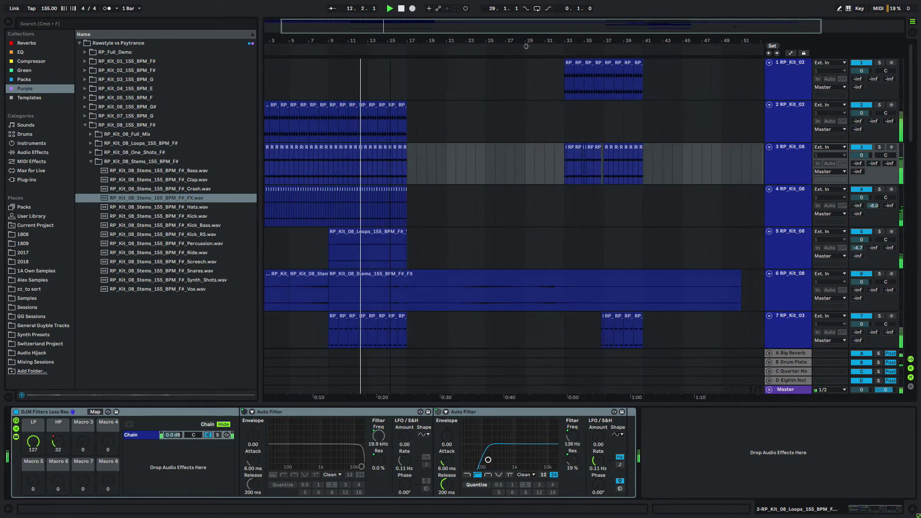
{"action": "scroll", "coordinate": [452, 284], "scroll_direction": "left", "scroll_amount": 2}
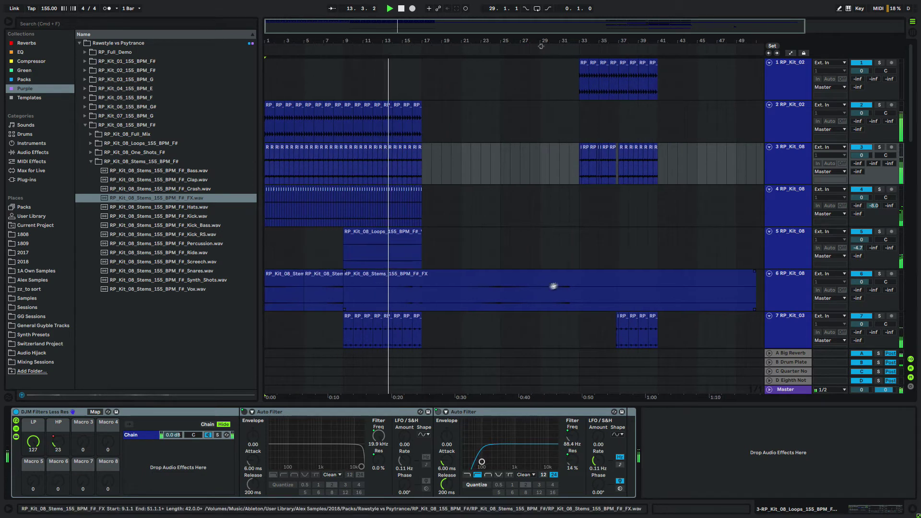
{"action": "left_click_drag", "start_coordinate": [501, 306], "coordinate": [367, 292]}
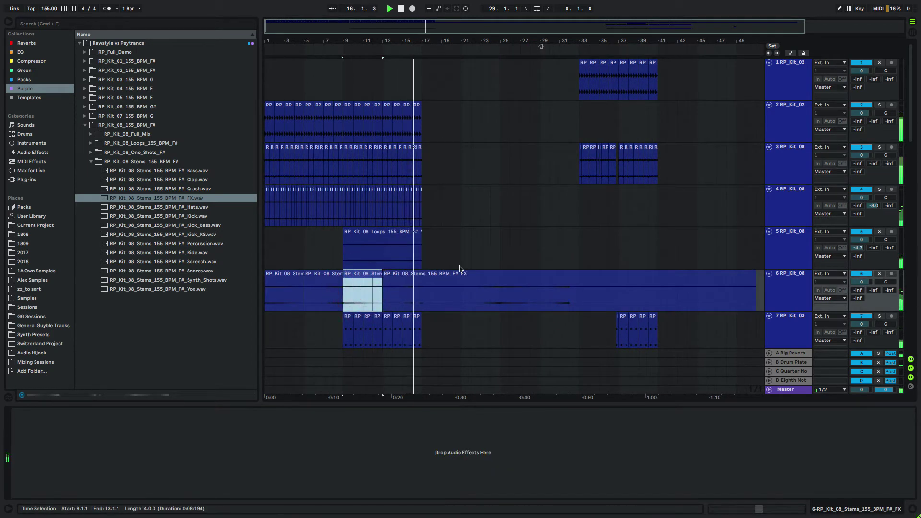
Clear bar 16 on tracks 2 to 5 and place RP_Kit_01_Loops_155_BPM_F#_Snare_Fill_03.wav there on a new track 6, then audition it
{"action": "left_click", "coordinate": [400, 102]}
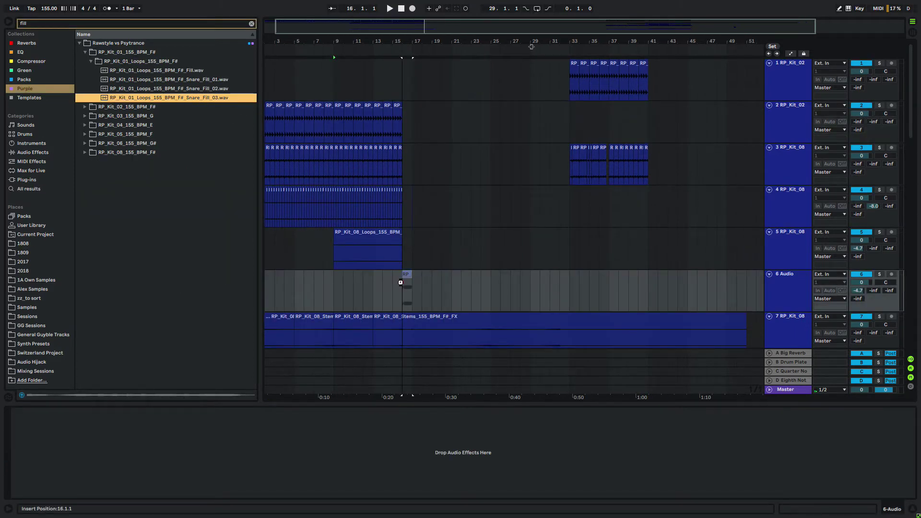
{"action": "left_click_drag", "start_coordinate": [400, 282], "coordinate": [401, 282]}
{"action": "left_click", "coordinate": [327, 283]}
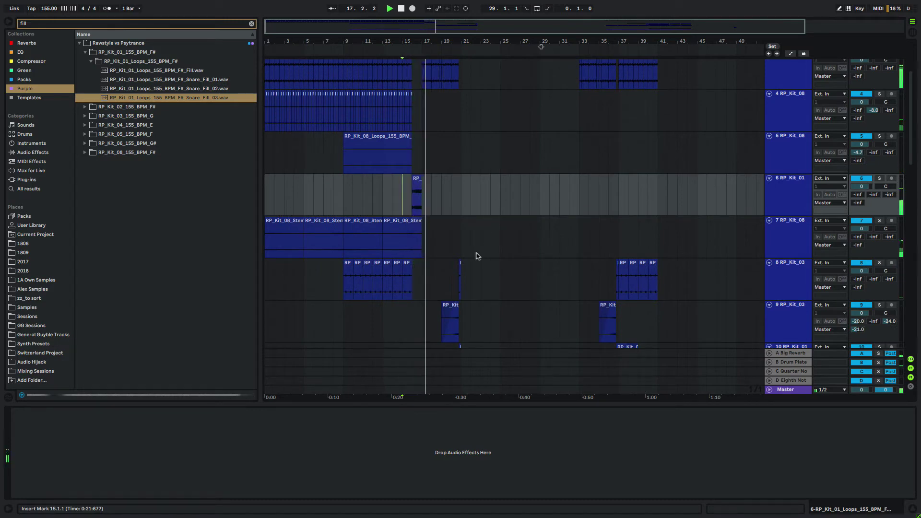
{"action": "scroll", "coordinate": [453, 226], "scroll_direction": "up", "scroll_amount": 4}
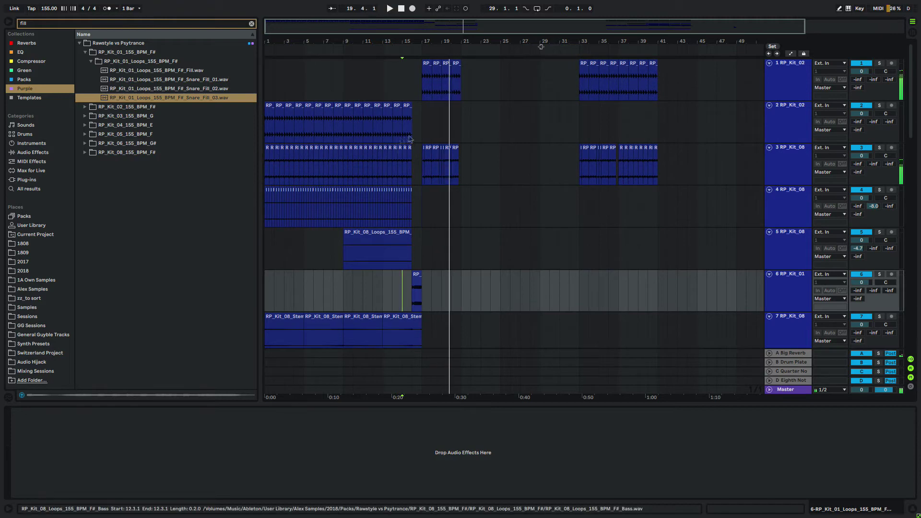
Set track 2's volume to -3.0 dB and the clip gain of track 3's bass clips before bar 17 to -4.00 dB
{"action": "left_click", "coordinate": [421, 127]}
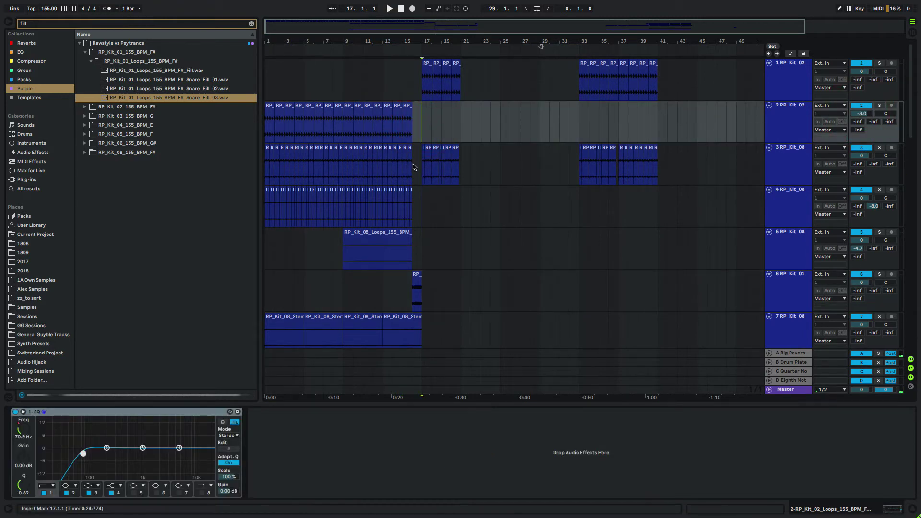
{"action": "left_click_drag", "start_coordinate": [416, 165], "coordinate": [237, 160]}
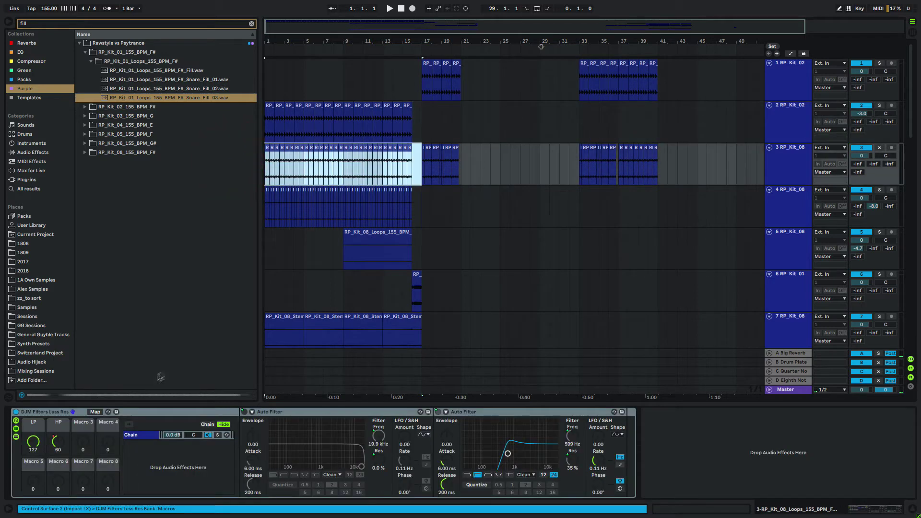
{"action": "key", "text": "shift+Tab"}
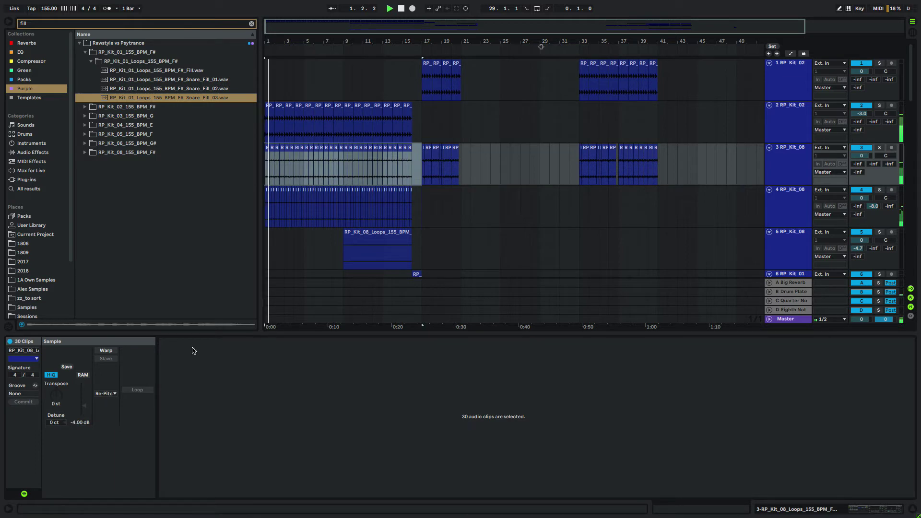
{"action": "key", "text": "ctrl+alt+l"}
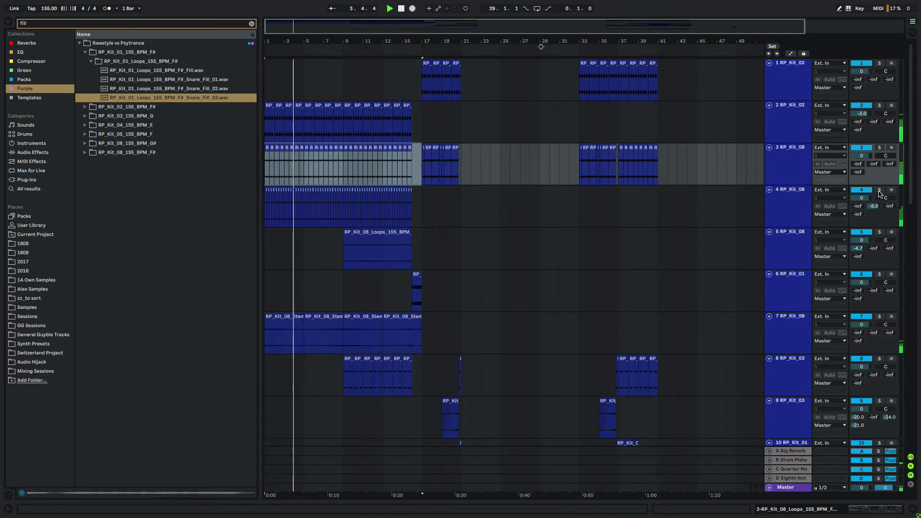
Search the library for "eq" and load the 1. EQ.adv preset onto track 4 after its Compressor
{"action": "key", "text": "ctrl+f"}
{"action": "type", "text": "eq"}
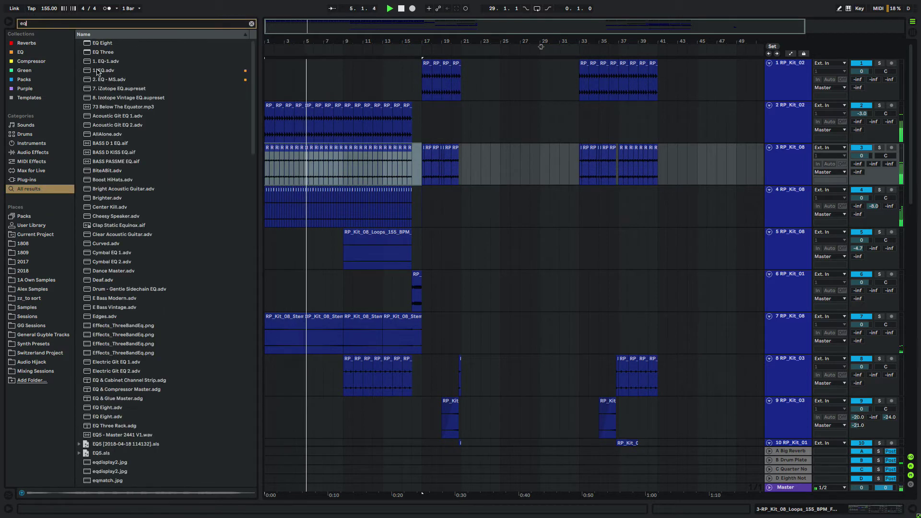
{"action": "left_click", "coordinate": [304, 202]}
{"action": "key", "text": "ctrl+alt+l"}
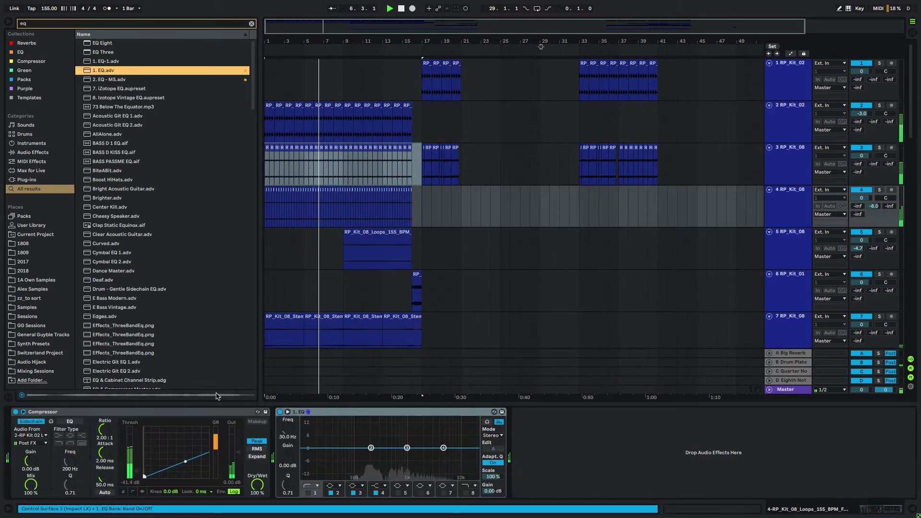
On track 4's EQ, enable and raise the band 1 low cut, and boost band 3 by 5.58 dB at 6.25 kHz
{"action": "left_click", "coordinate": [309, 493]}
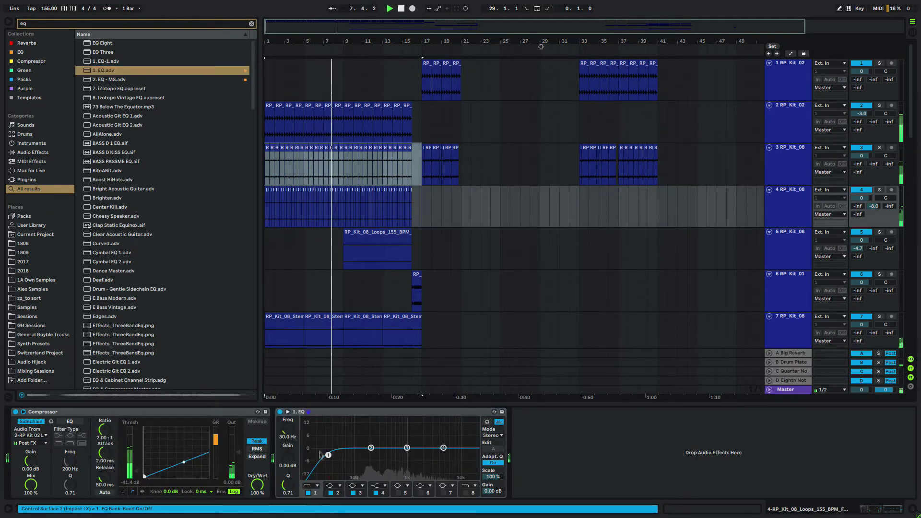
{"action": "left_click_drag", "start_coordinate": [328, 455], "coordinate": [448, 454]}
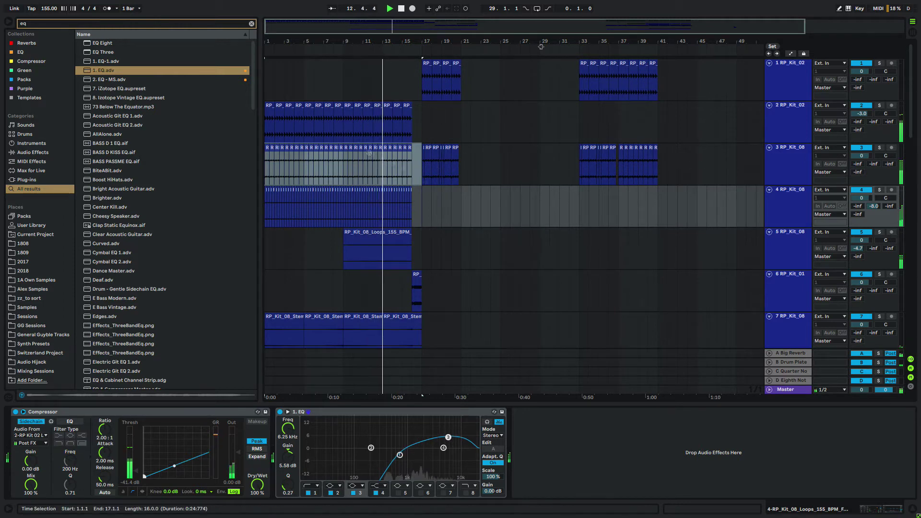
{"action": "key", "text": "ctrl+alt+l"}
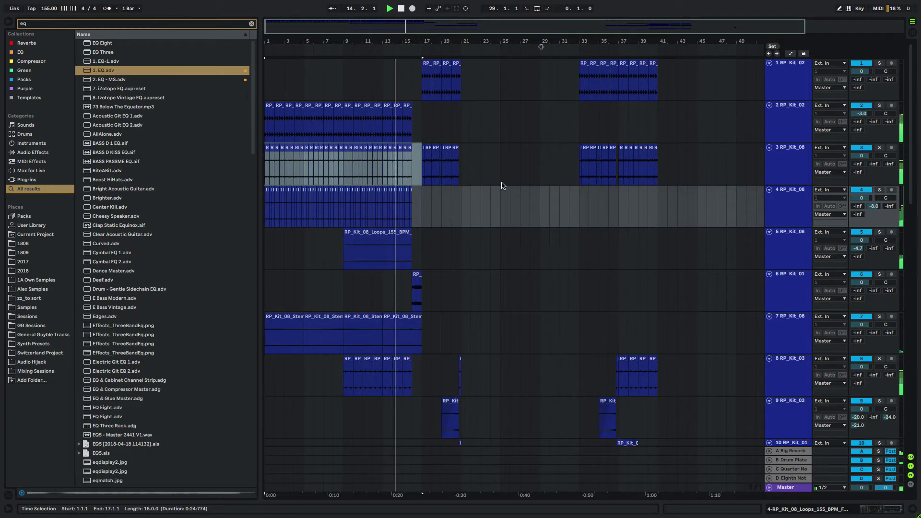
Duplicate the four-bar section at bars 17 to 21 across tracks 1 to 20 so it repeats from bar 21
{"action": "scroll", "coordinate": [503, 186], "scroll_direction": "down", "scroll_amount": 5}
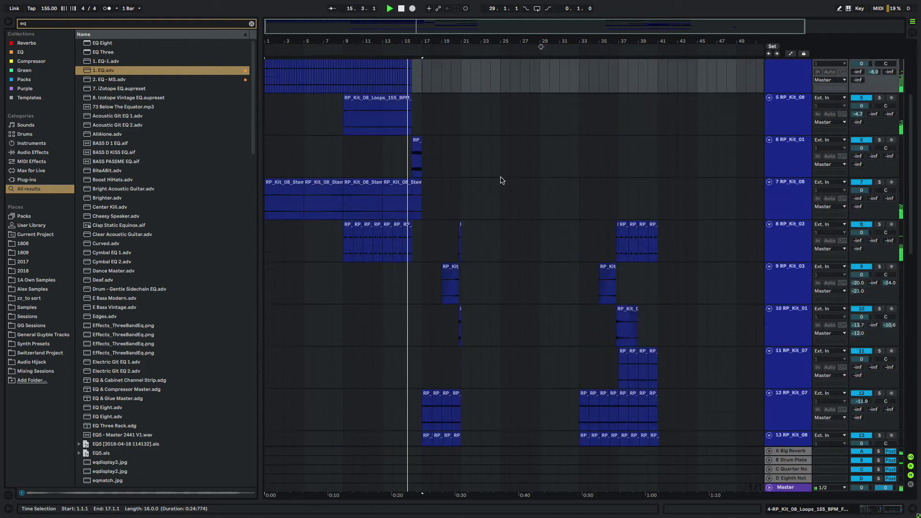
{"action": "scroll", "coordinate": [500, 180], "scroll_direction": "up", "scroll_amount": 5}
{"action": "left_click", "coordinate": [426, 67]}
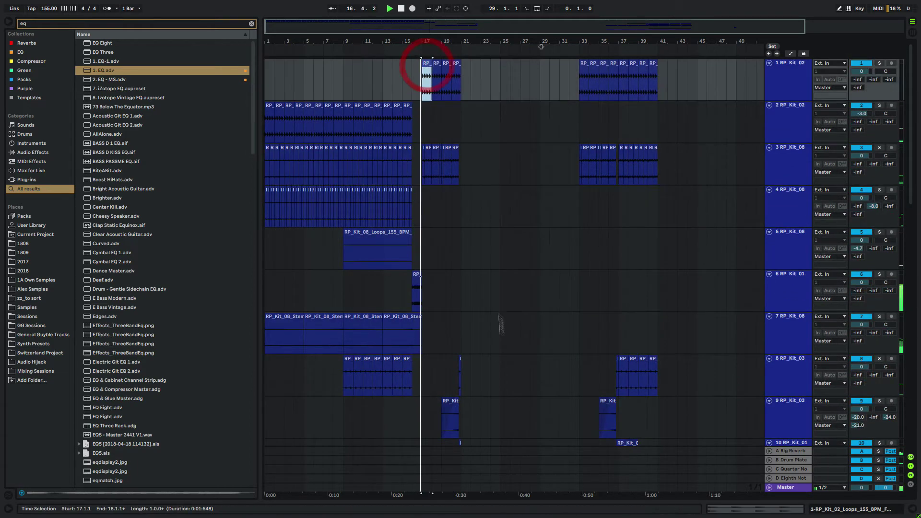
{"action": "scroll", "coordinate": [489, 314], "scroll_direction": "down", "scroll_amount": 14}
{"action": "left_click", "coordinate": [453, 322]}
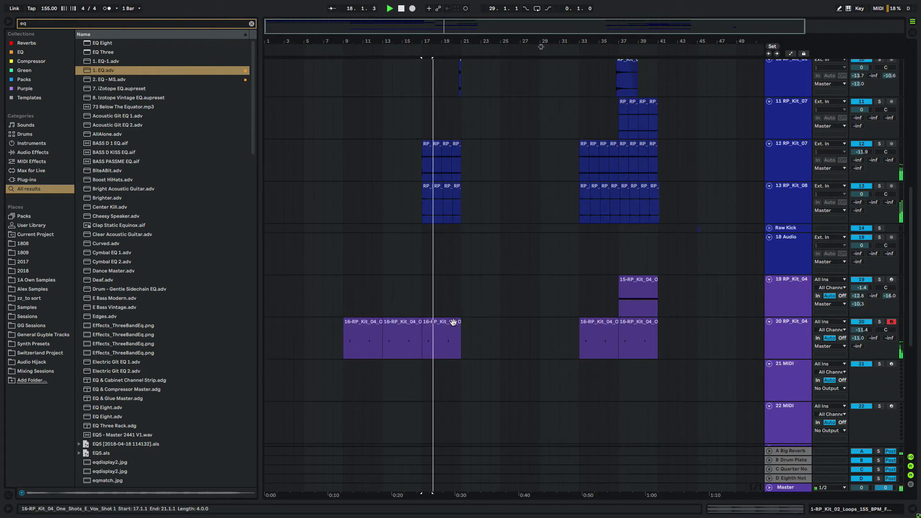
{"action": "left_click", "coordinate": [456, 334], "text": "shift"}
{"action": "key", "text": "ctrl+d"}
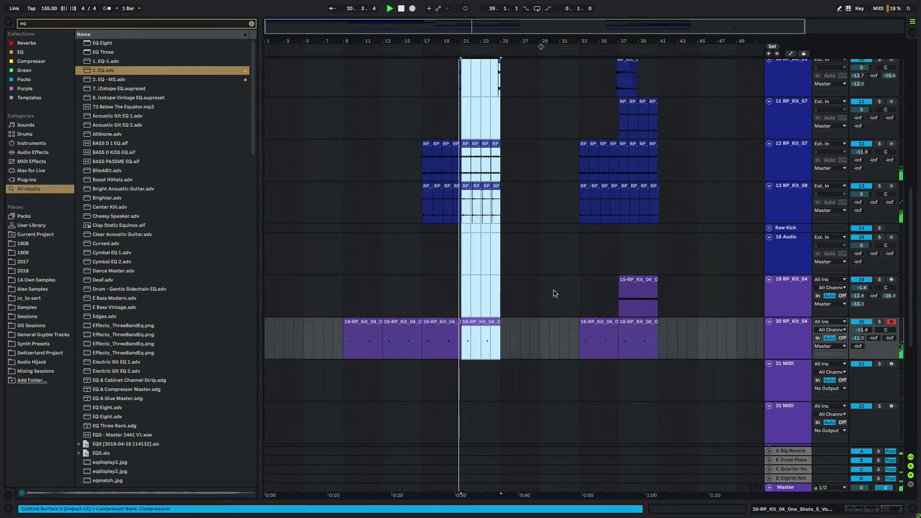
Copy track 10's long clip near bar 37 to just before bar 21, and remove its short clip just before bar 25
{"action": "scroll", "coordinate": [553, 291], "scroll_direction": "up", "scroll_amount": 1}
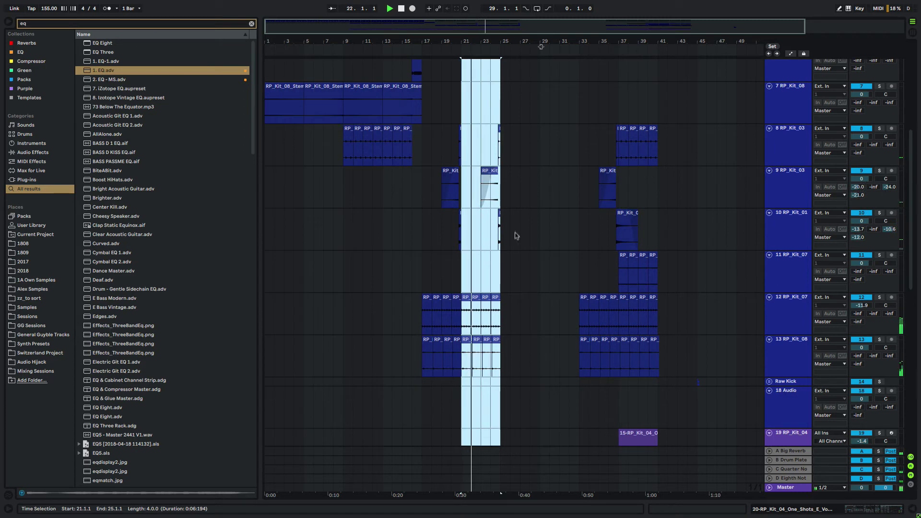
{"action": "left_click", "coordinate": [461, 221]}
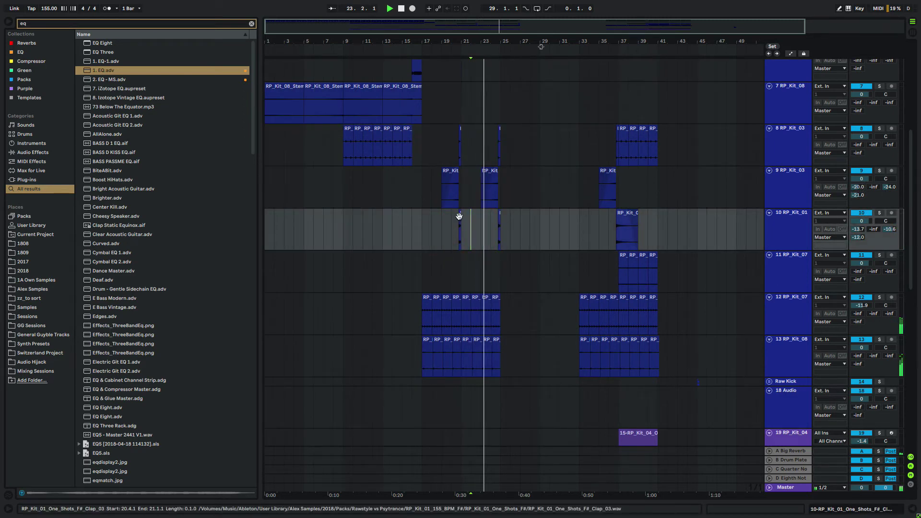
{"action": "left_click_drag", "start_coordinate": [619, 214], "coordinate": [504, 221]}
{"action": "scroll", "coordinate": [576, 177], "scroll_direction": "up", "scroll_amount": 1}
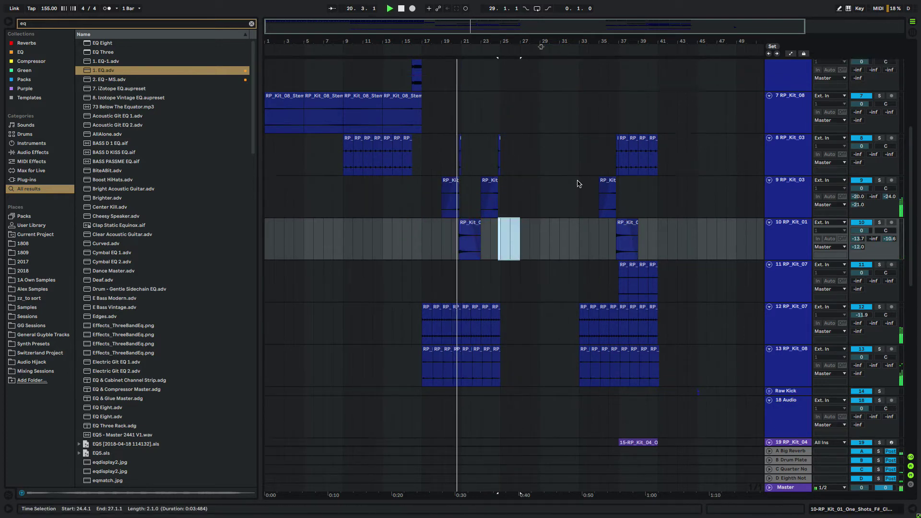
Delete the clips between bars 33 and 37 across all tracks
{"action": "scroll", "coordinate": [578, 184], "scroll_direction": "up", "scroll_amount": 5}
{"action": "left_click", "coordinate": [581, 63]}
{"action": "scroll", "coordinate": [629, 238], "scroll_direction": "down", "scroll_amount": 12}
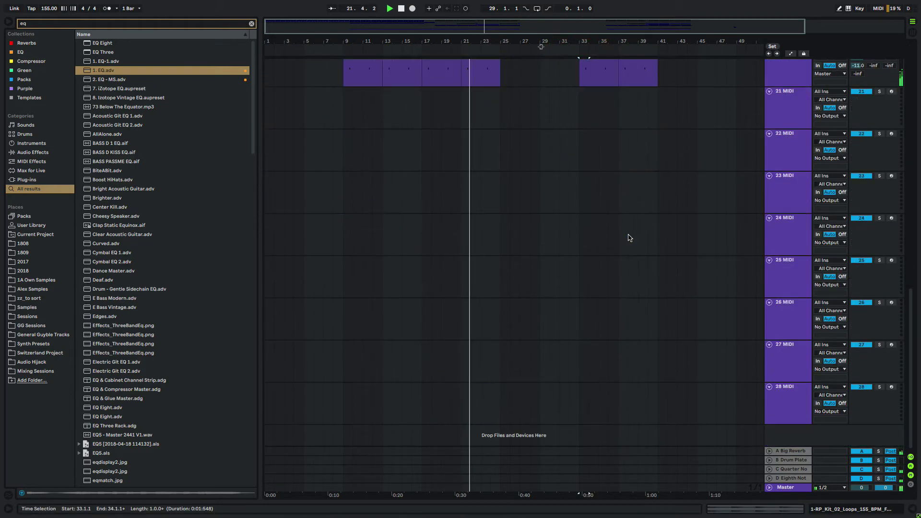
{"action": "scroll", "coordinate": [632, 216], "scroll_direction": "up", "scroll_amount": 2}
{"action": "left_click", "coordinate": [619, 160], "text": "shift"}
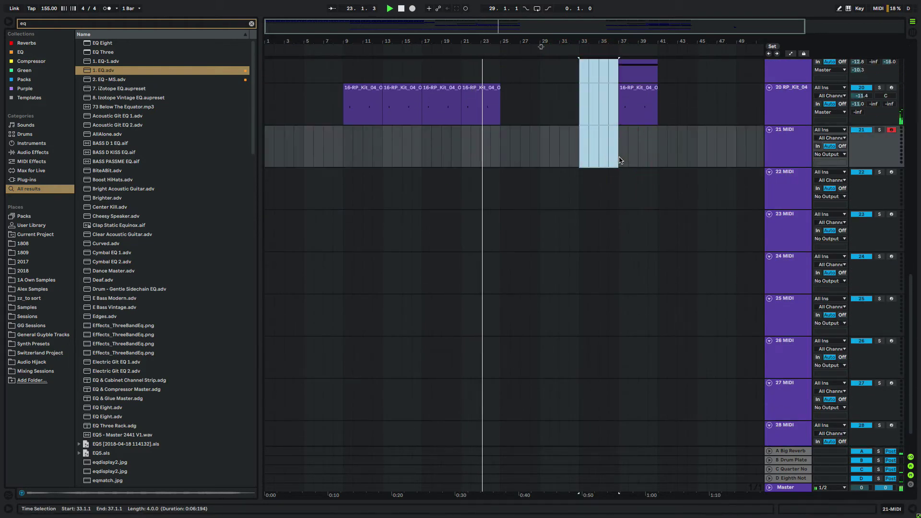
{"action": "scroll", "coordinate": [622, 158], "scroll_direction": "up", "scroll_amount": 15}
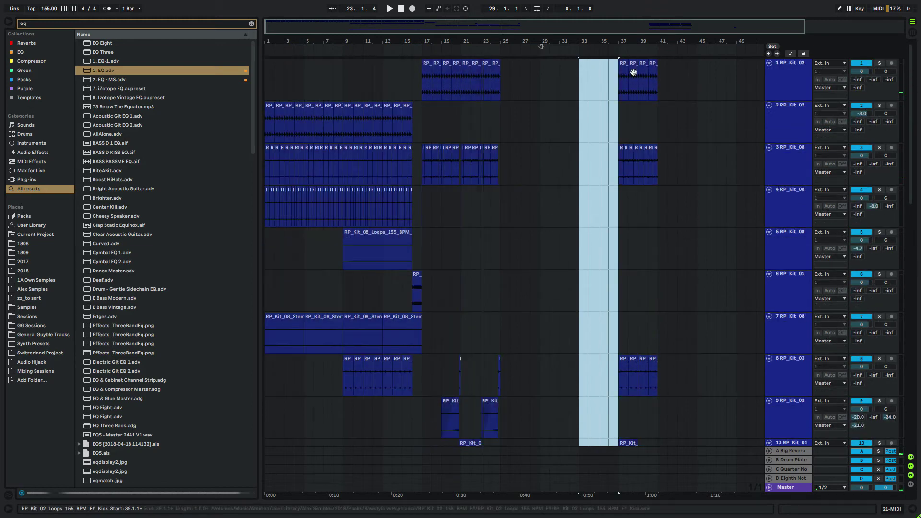
Move the section at bars 37 to 41 on tracks 1 to 20 to bar 25 and duplicate it at bar 29
{"action": "left_click", "coordinate": [625, 68]}
{"action": "scroll", "coordinate": [643, 168], "scroll_direction": "down", "scroll_amount": 15}
{"action": "left_click", "coordinate": [653, 195], "text": "shift"}
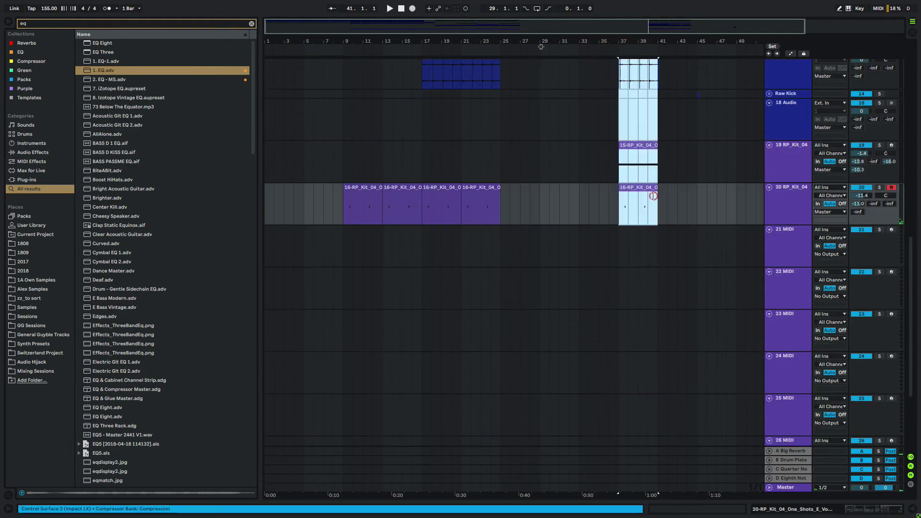
{"action": "left_click_drag", "start_coordinate": [638, 188], "coordinate": [524, 192]}
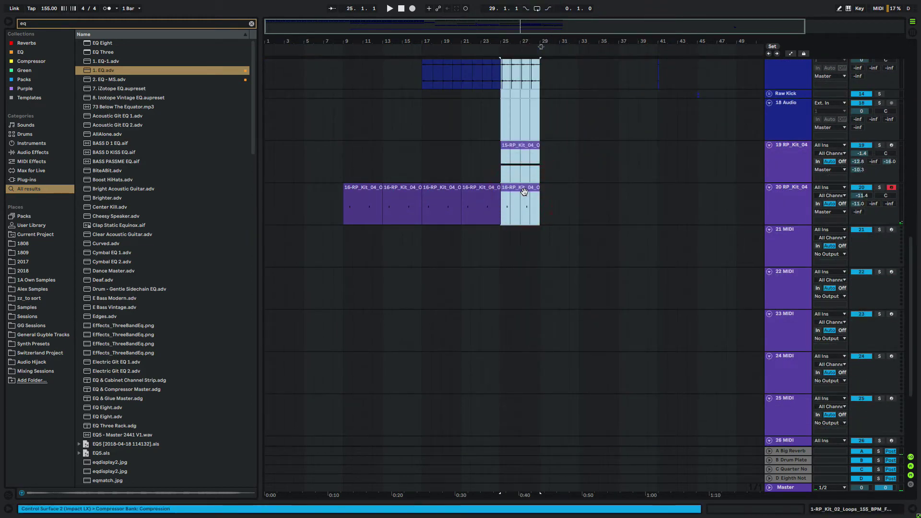
{"action": "key", "text": "ctrl+d"}
{"action": "scroll", "coordinate": [634, 226], "scroll_direction": "up", "scroll_amount": 8}
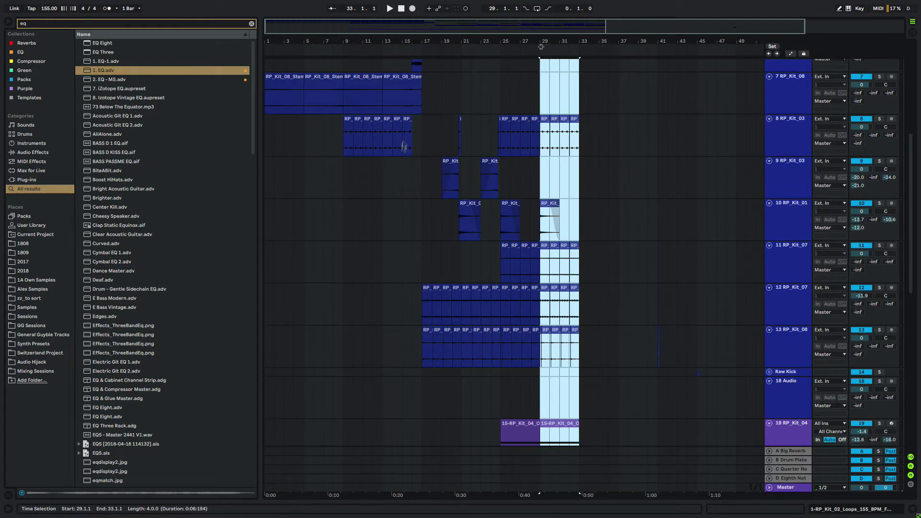
Play back from bar 17 and clear the stray clip near bar 41 on track 13
{"action": "left_click", "coordinate": [421, 211]}
{"action": "key", "text": "space"}
{"action": "scroll", "coordinate": [643, 138], "scroll_direction": "up", "scroll_amount": 6}
{"action": "left_click_drag", "start_coordinate": [645, 82], "coordinate": [684, 374]}
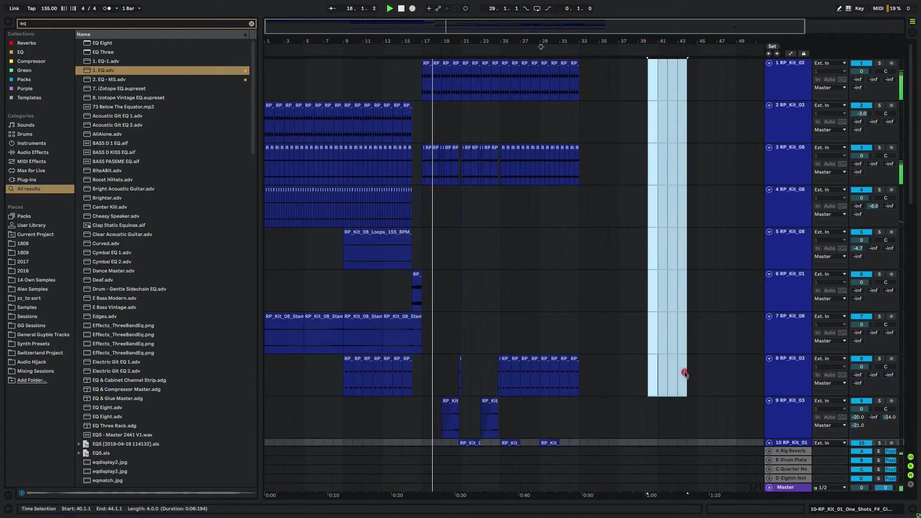
{"action": "scroll", "coordinate": [667, 336], "scroll_direction": "down", "scroll_amount": 5}
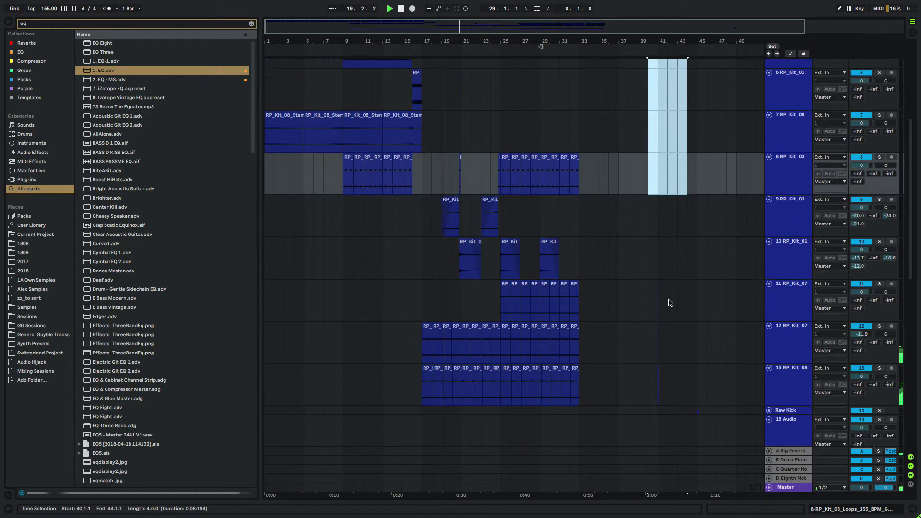
{"action": "scroll", "coordinate": [670, 303], "scroll_direction": "down", "scroll_amount": 2}
{"action": "left_click_drag", "start_coordinate": [641, 225], "coordinate": [689, 318]}
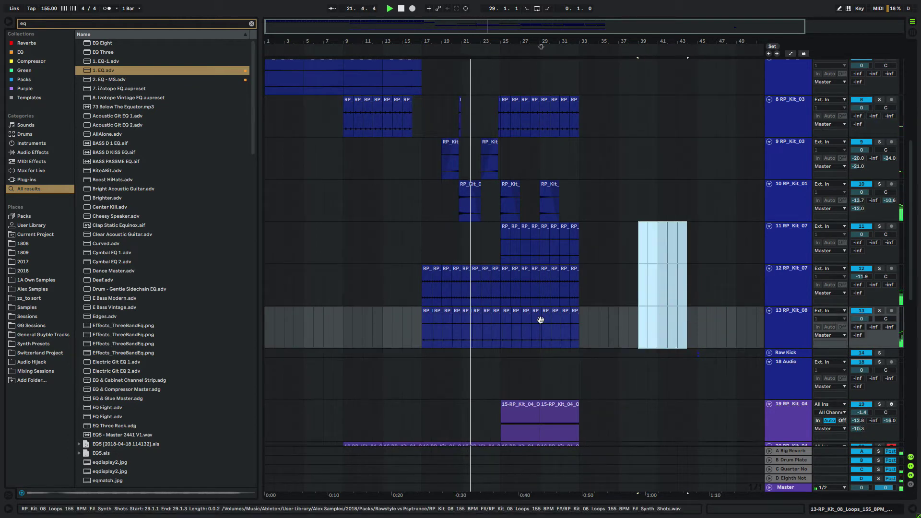
Copy the hi-hat clips at bars 25 to 29 on track 11 to bar 21 and play back
{"action": "key", "text": "space"}
{"action": "left_click", "coordinate": [480, 247]}
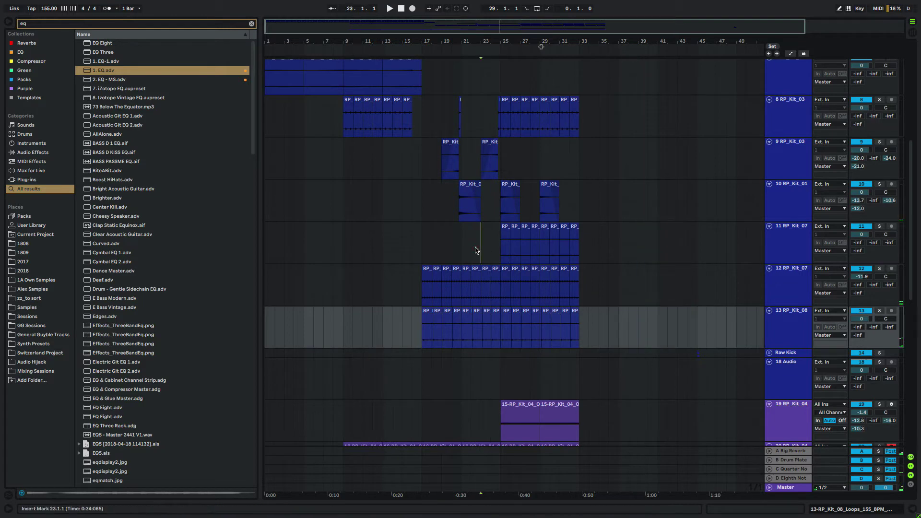
{"action": "left_click", "coordinate": [456, 244]}
{"action": "key", "text": "space"}
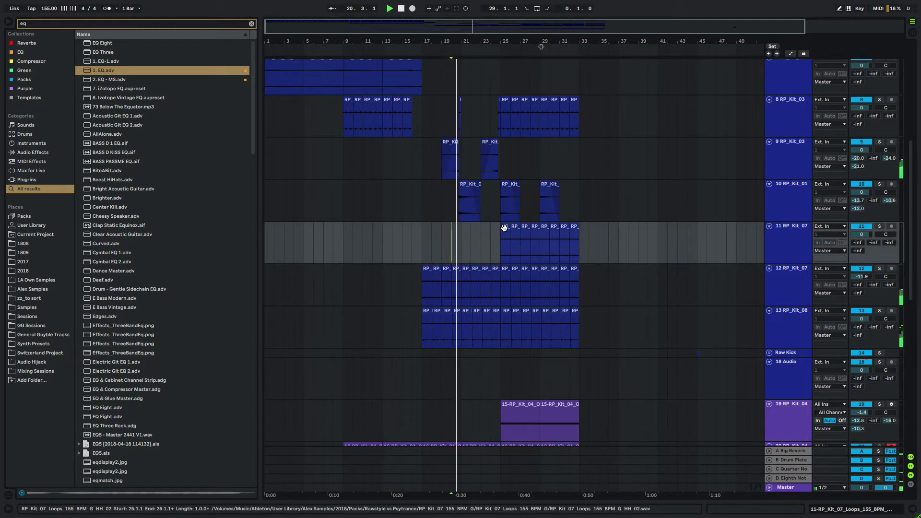
{"action": "left_click", "coordinate": [506, 235]}
{"action": "left_click", "coordinate": [532, 226], "text": "shift"}
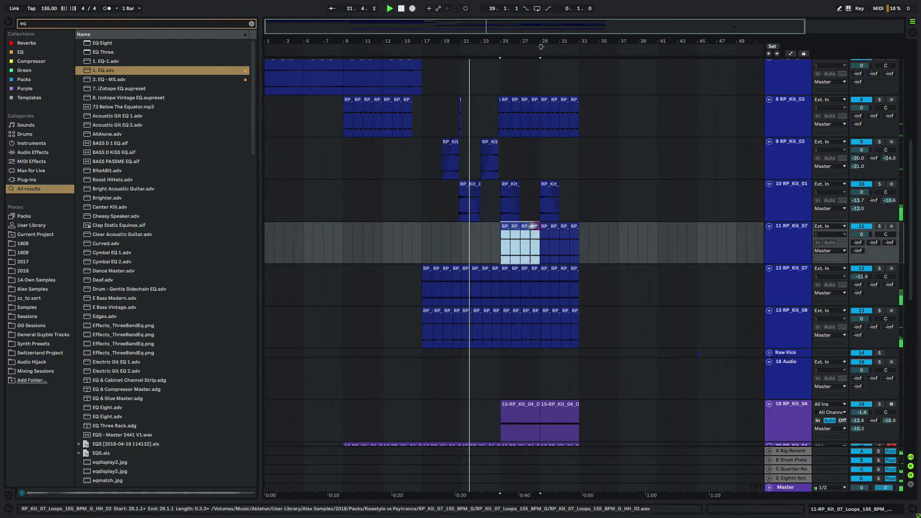
{"action": "key", "text": "space"}
{"action": "key", "text": "space"}
{"action": "left_click_drag", "start_coordinate": [507, 227], "coordinate": [463, 232]}
{"action": "key", "text": "space"}
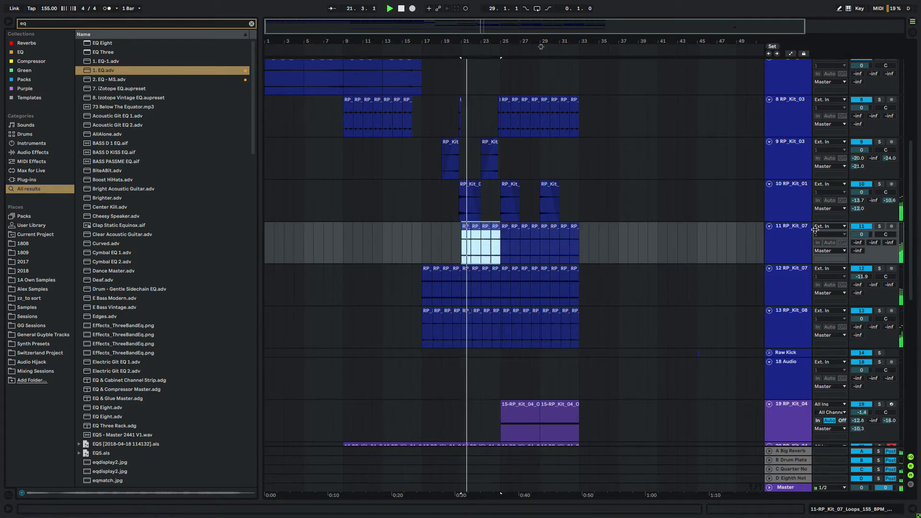
Copy the four snare clips at bars 25 to 29 on track 8 to bar 21
{"action": "scroll", "coordinate": [498, 345], "scroll_direction": "up", "scroll_amount": 6}
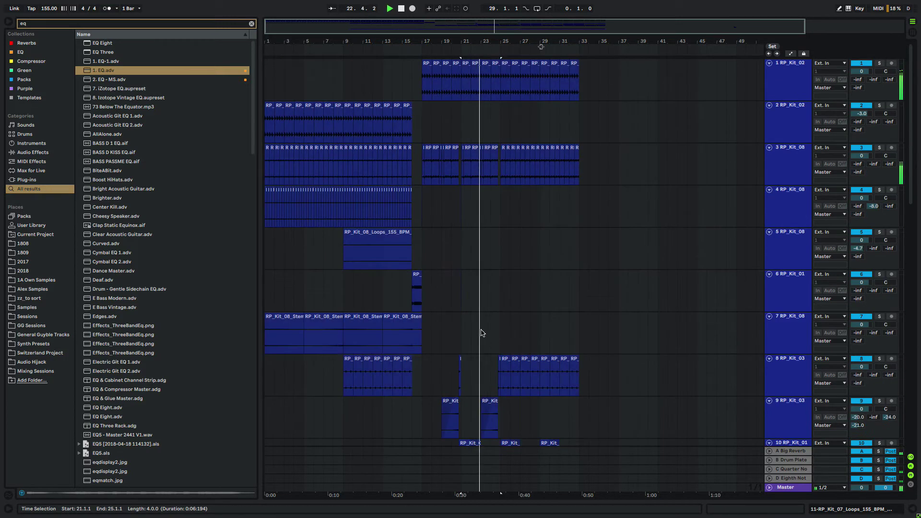
{"action": "scroll", "coordinate": [481, 333], "scroll_direction": "down", "scroll_amount": 2}
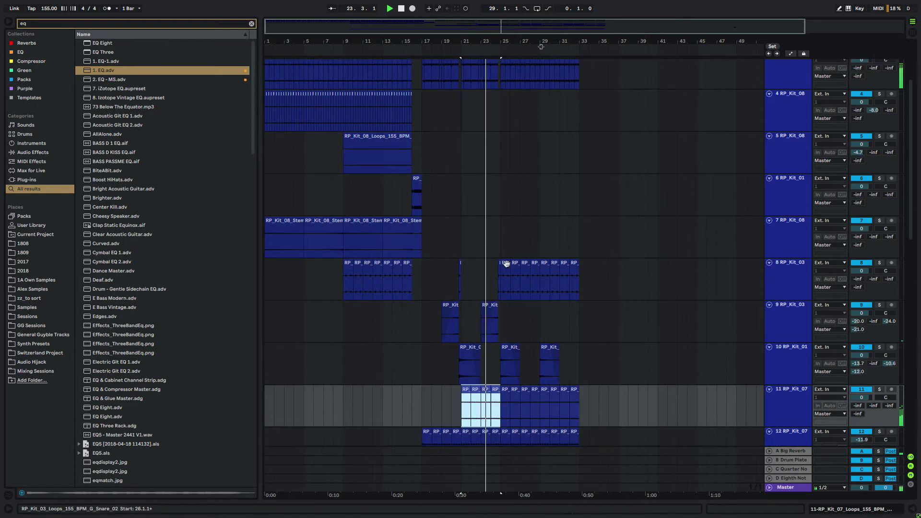
{"action": "key", "text": "space"}
{"action": "left_click", "coordinate": [533, 263]}
{"action": "left_click", "coordinate": [503, 264], "text": "shift"}
{"action": "left_click_drag", "start_coordinate": [502, 266], "coordinate": [463, 266]}
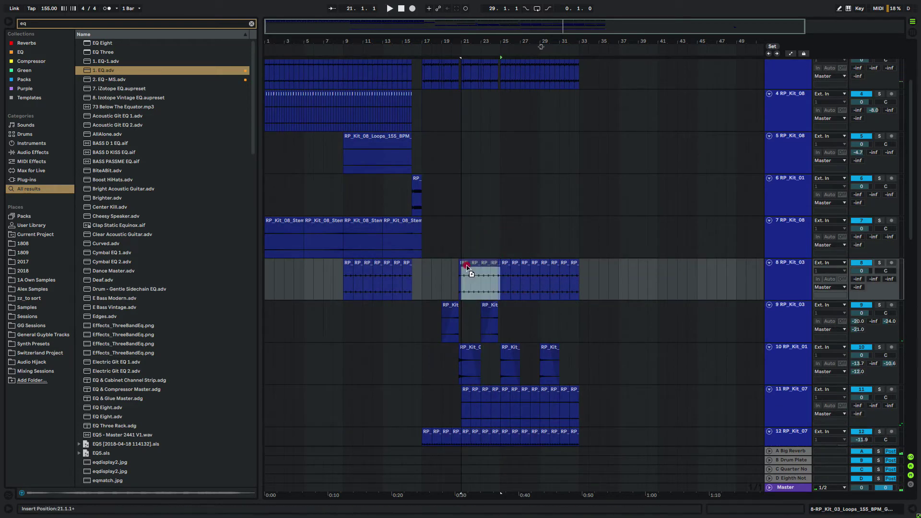
Raise track 8's volume to about 4.5 dB while listening from around bar 19
{"action": "left_click", "coordinate": [442, 277]}
{"action": "left_click_drag", "start_coordinate": [453, 195], "coordinate": [479, 195]}
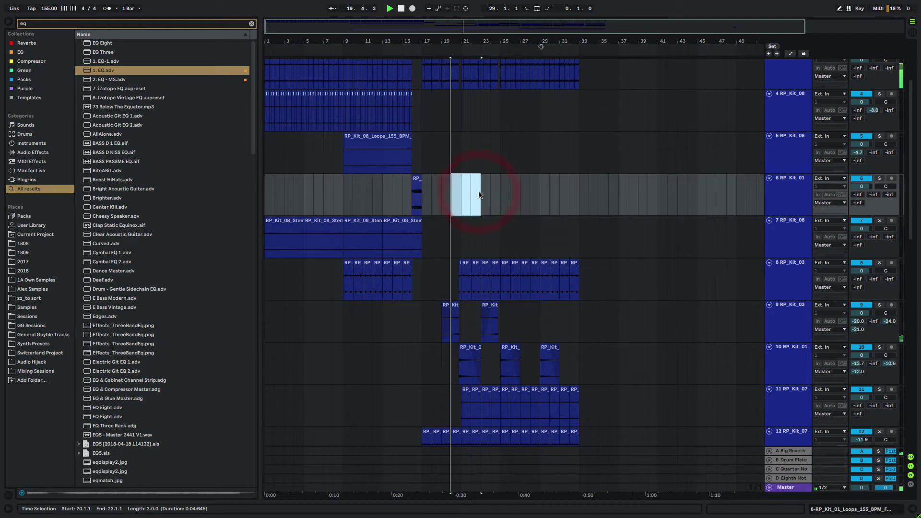
{"action": "scroll", "coordinate": [478, 202], "scroll_direction": "down", "scroll_amount": 2}
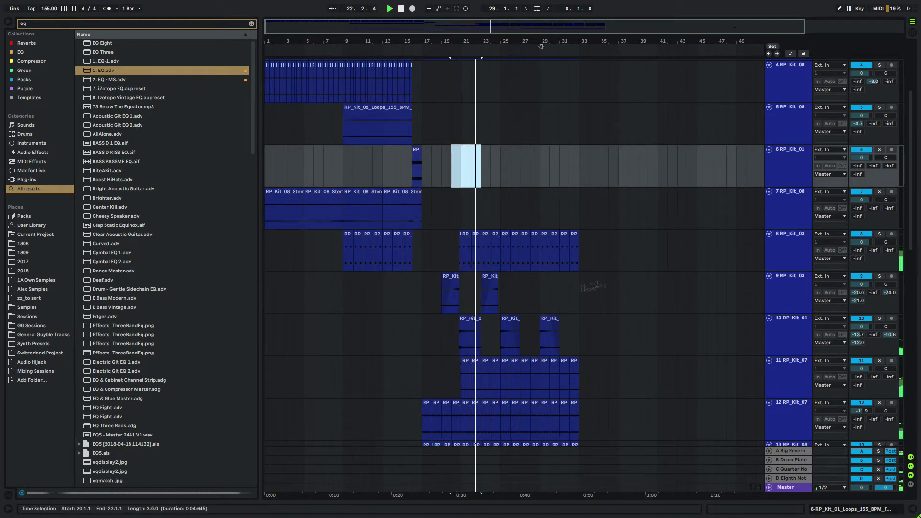
{"action": "left_click_drag", "start_coordinate": [862, 242], "coordinate": [862, 229]}
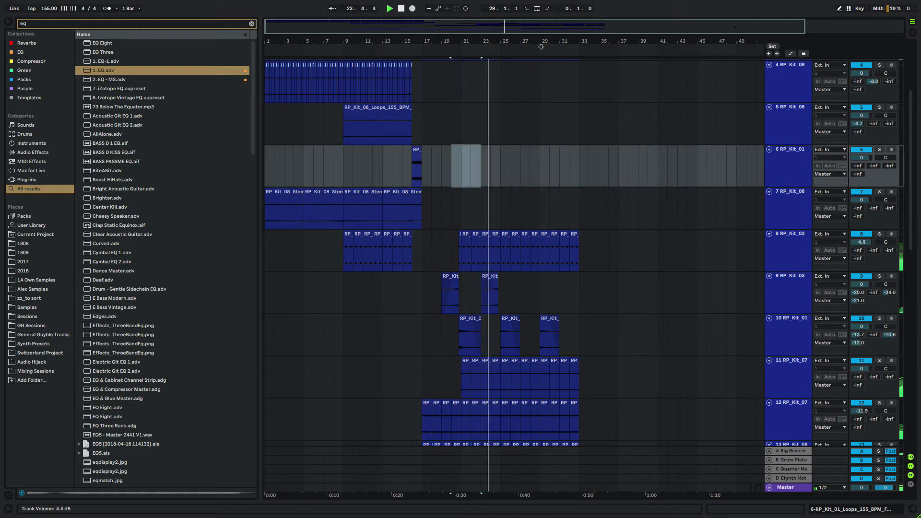
Set the volume of the lead on track 19 to -10.9 dB
{"action": "scroll", "coordinate": [619, 275], "scroll_direction": "down", "scroll_amount": 8}
{"action": "scroll", "coordinate": [621, 283], "scroll_direction": "up", "scroll_amount": 7}
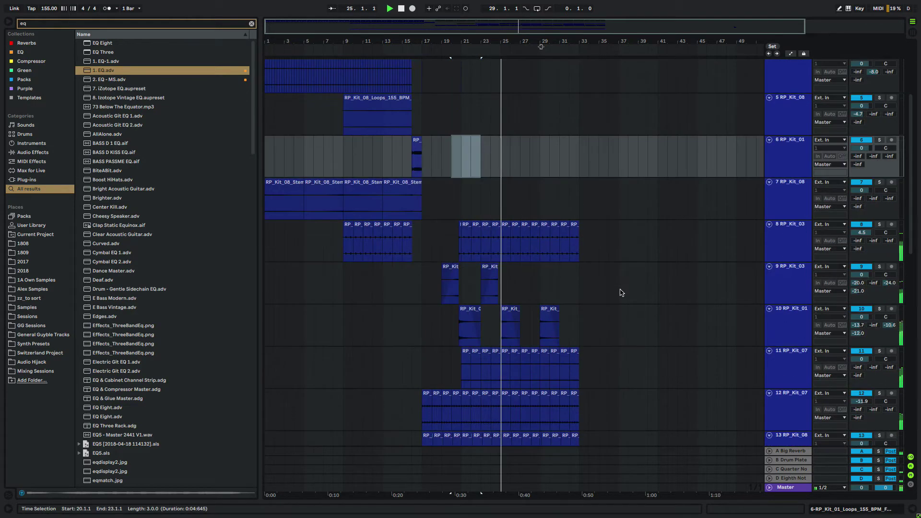
{"action": "scroll", "coordinate": [628, 271], "scroll_direction": "down", "scroll_amount": 6}
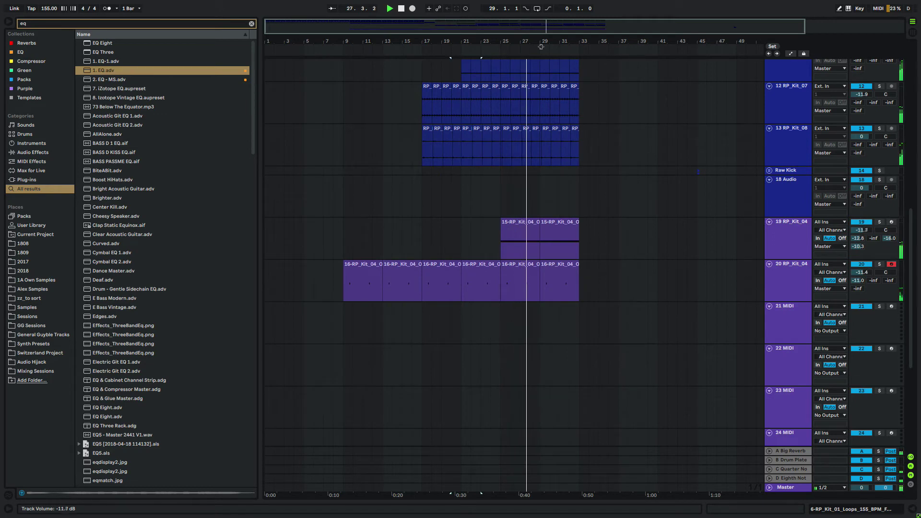
Add the 1. EQ preset after the compressor on track 19 and apply a low cut at 255 Hz with band 1
{"action": "left_click", "coordinate": [791, 228]}
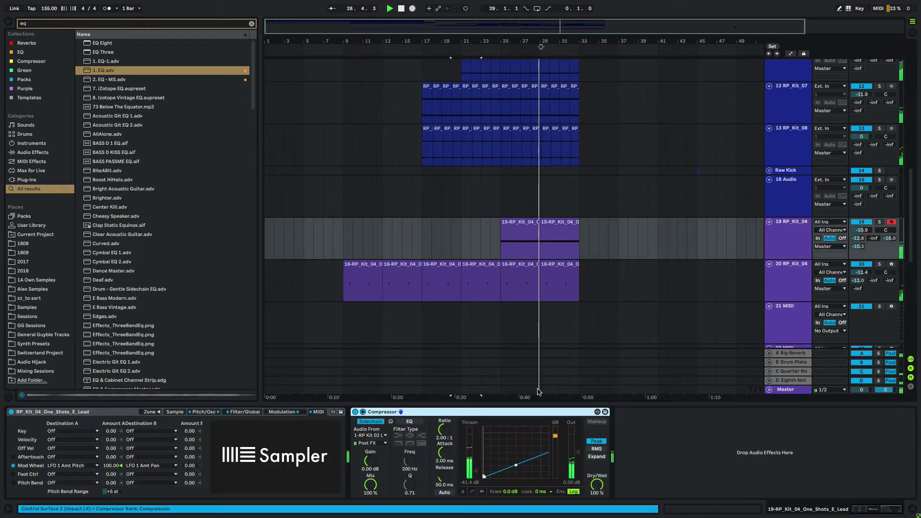
{"action": "key", "text": "ctrl+f"}
{"action": "left_click_drag", "start_coordinate": [93, 70], "coordinate": [697, 438]}
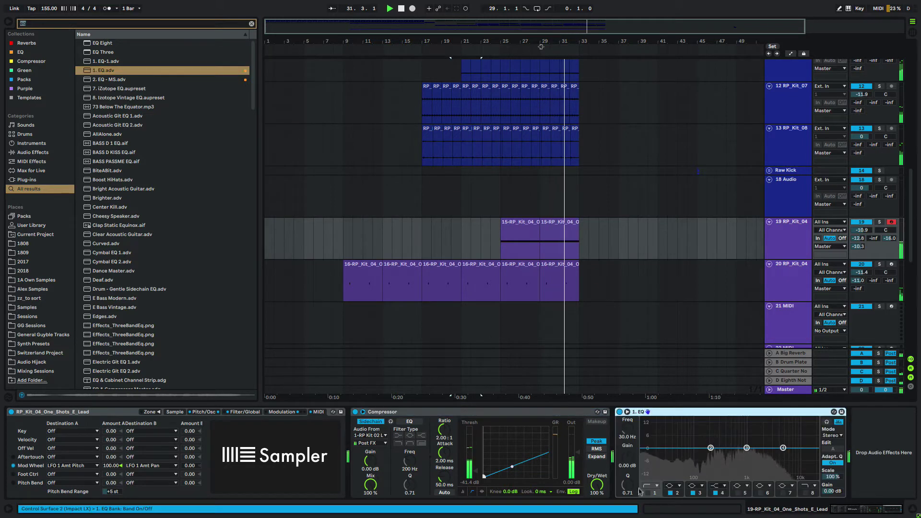
{"action": "left_click_drag", "start_coordinate": [626, 431], "coordinate": [626, 400]}
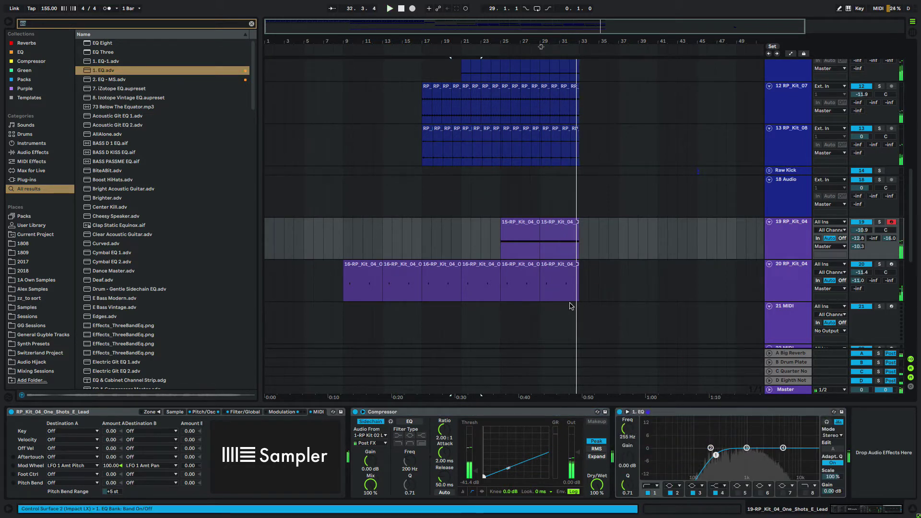
Delete the second lead clip, at bars 29 to 33 on track 19
{"action": "key", "text": "space"}
{"action": "key", "text": "space"}
{"action": "mouse_move", "coordinate": [536, 221]}
{"action": "left_mouse_down"}
{"action": "mouse_move", "coordinate": [581, 221]}
{"action": "mouse_move", "coordinate": [543, 224]}
{"action": "left_mouse_up"}
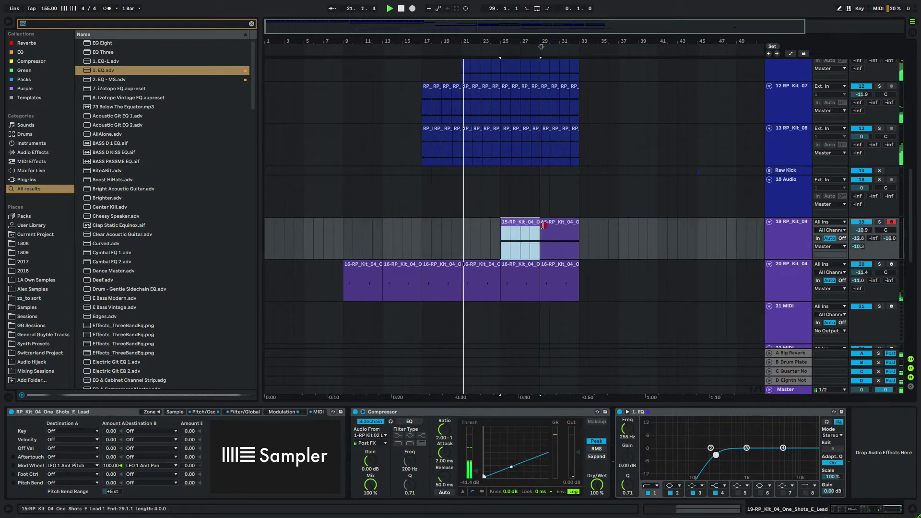
{"action": "left_click", "coordinate": [541, 225]}
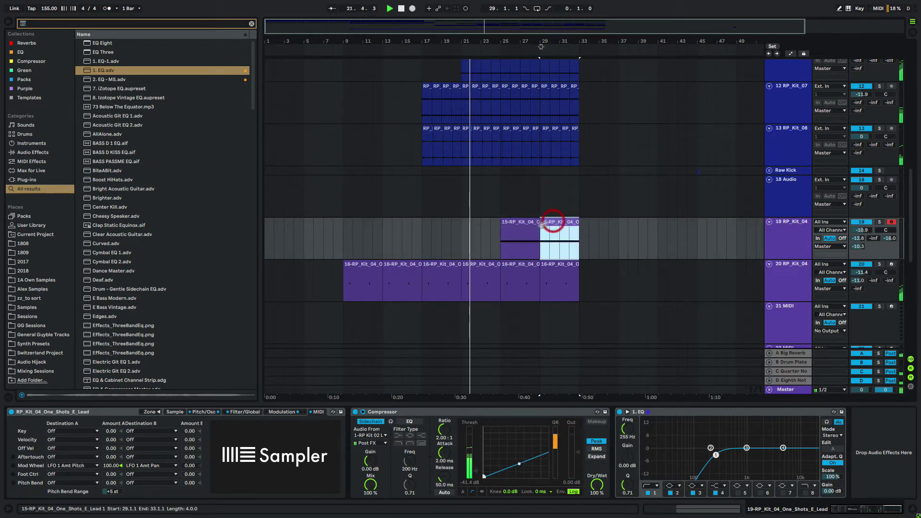
{"action": "key", "text": "Delete"}
Automate track 19's A-Big Reverb send to rise from about bar 26 to 0.0 dB at bar 29, and audition it
{"action": "left_click", "coordinate": [516, 223]}
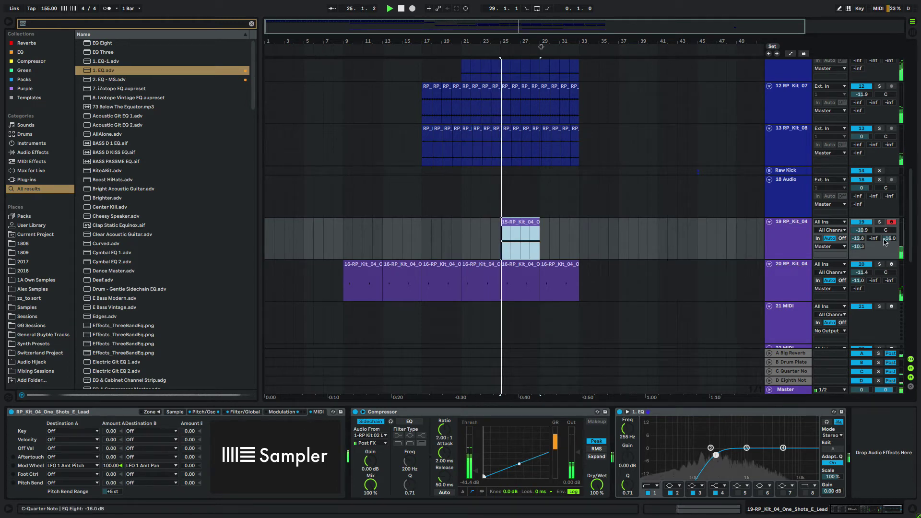
{"action": "key", "text": "a"}
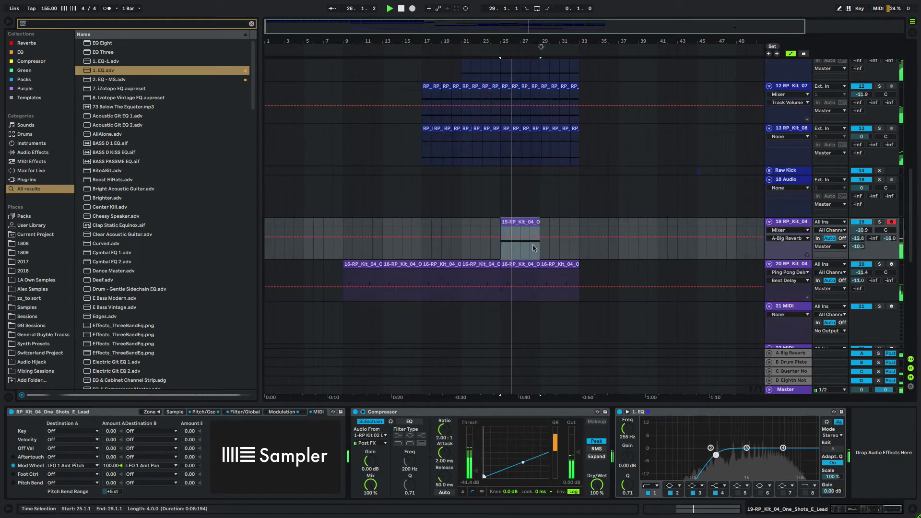
{"action": "left_click", "coordinate": [510, 237]}
{"action": "left_click_drag", "start_coordinate": [540, 236], "coordinate": [540, 226]}
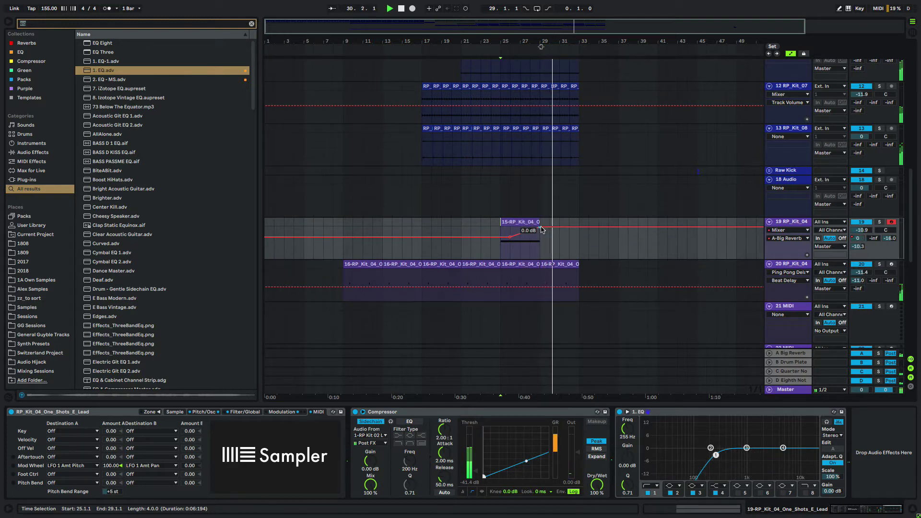
{"action": "key", "text": "a"}
{"action": "left_click", "coordinate": [521, 222]}
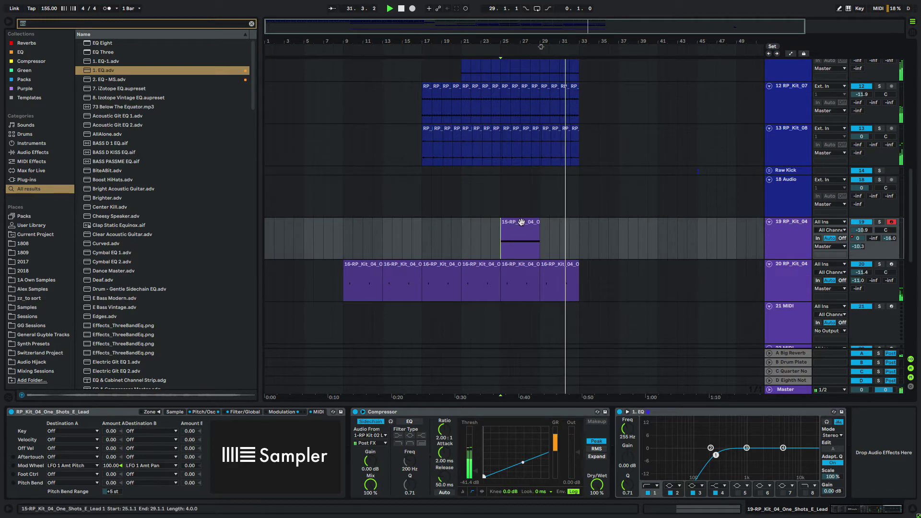
{"action": "key", "text": "space"}
{"action": "key", "text": "space"}
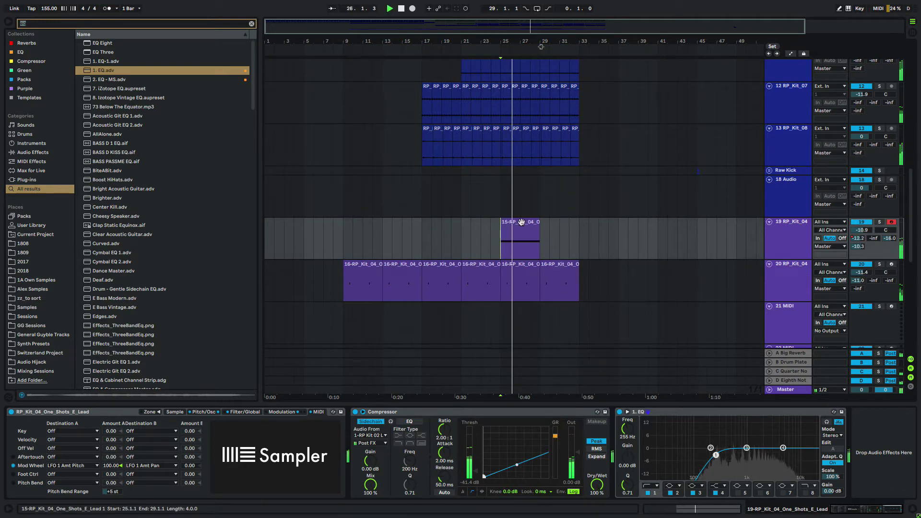
{"action": "key", "text": "space"}
{"action": "key", "text": "space"}
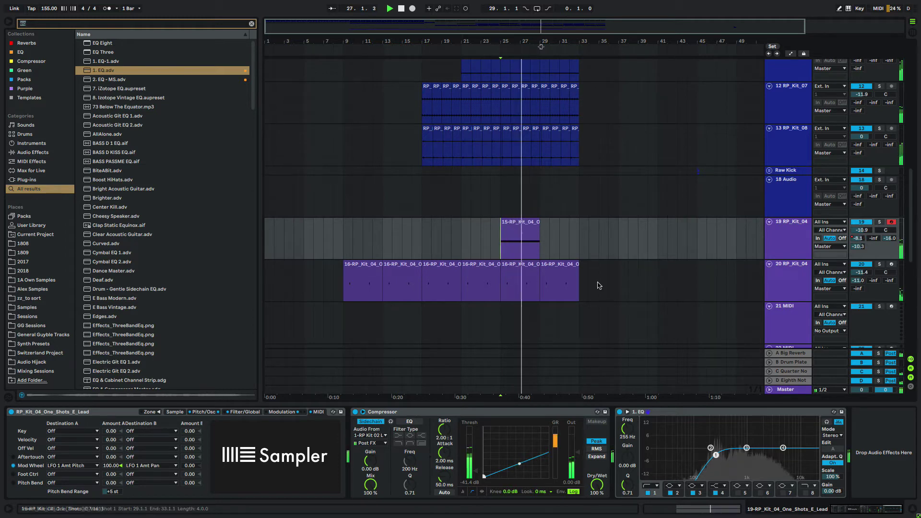
Clear the browser search and preview RP_Kit_01_Loops_155_BPM_F#_OH.wav from the Purple collection
{"action": "left_click", "coordinate": [251, 23]}
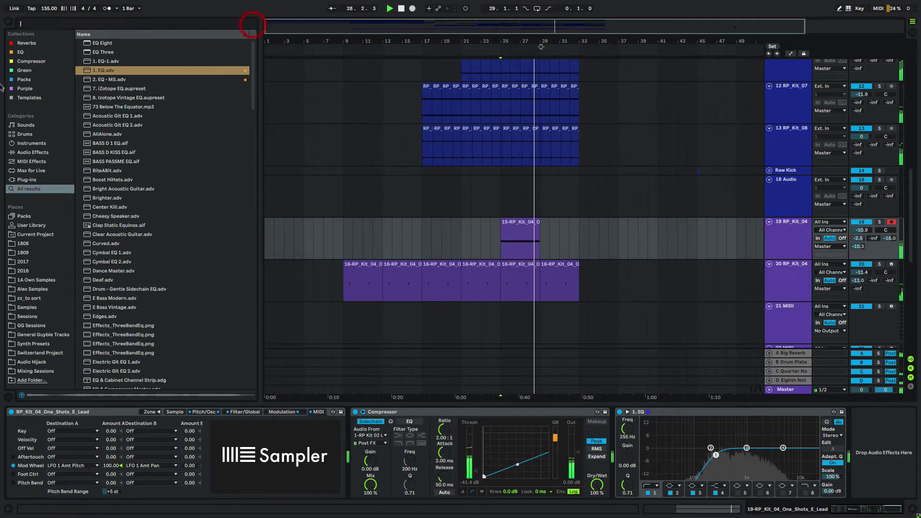
{"action": "left_click", "coordinate": [24, 88]}
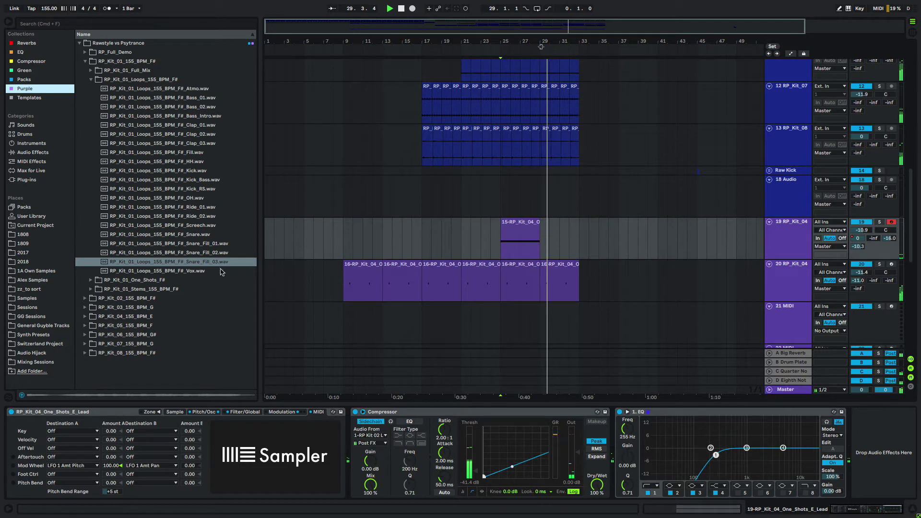
{"action": "left_click", "coordinate": [206, 272]}
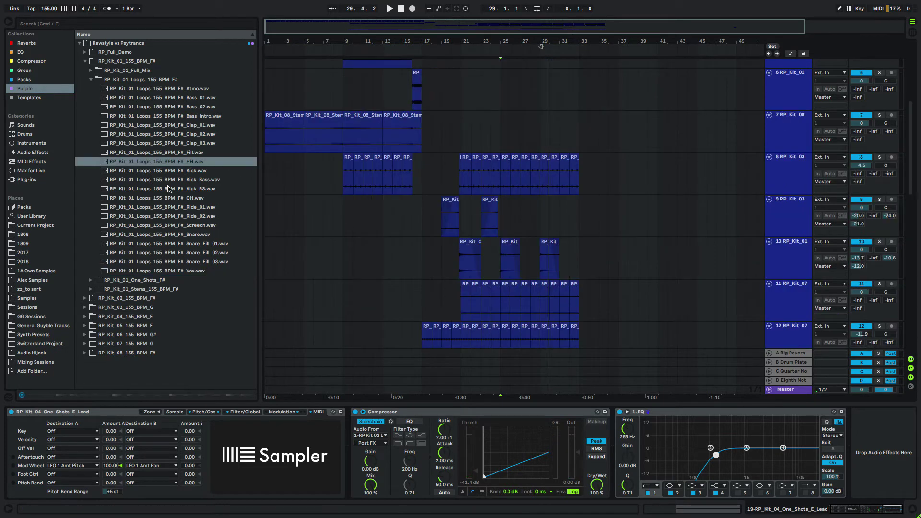
{"action": "left_click", "coordinate": [169, 198]}
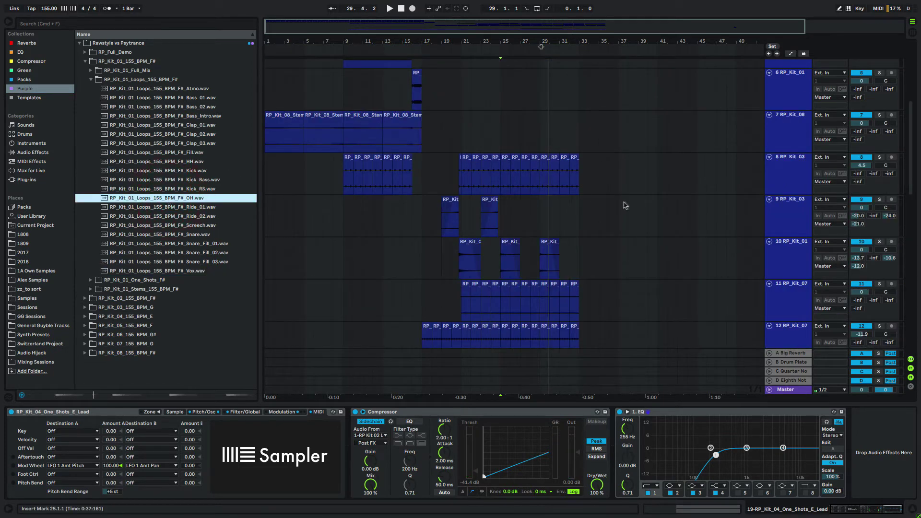
Create an empty copy of track 12 directly below it and place the RP_Kit_01 OH loop on it at bar 25
{"action": "scroll", "coordinate": [645, 216], "scroll_direction": "down", "scroll_amount": 3}
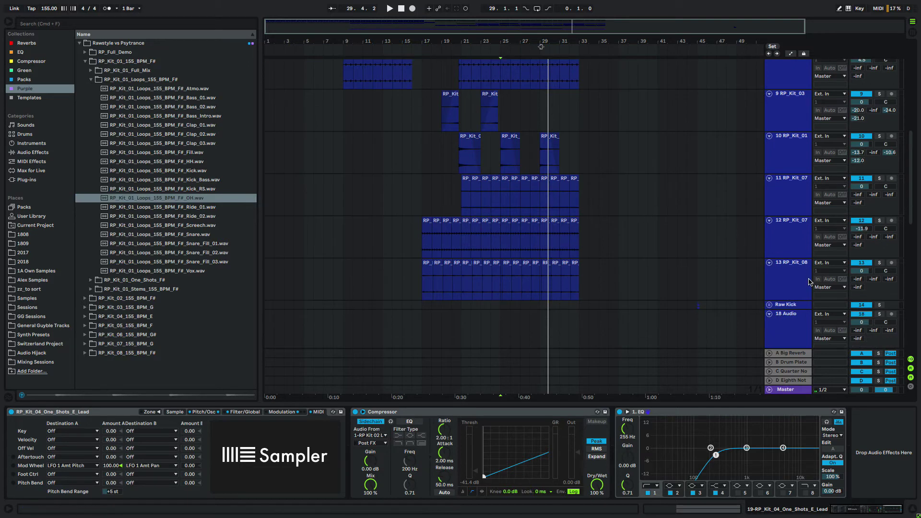
{"action": "left_click", "coordinate": [810, 237]}
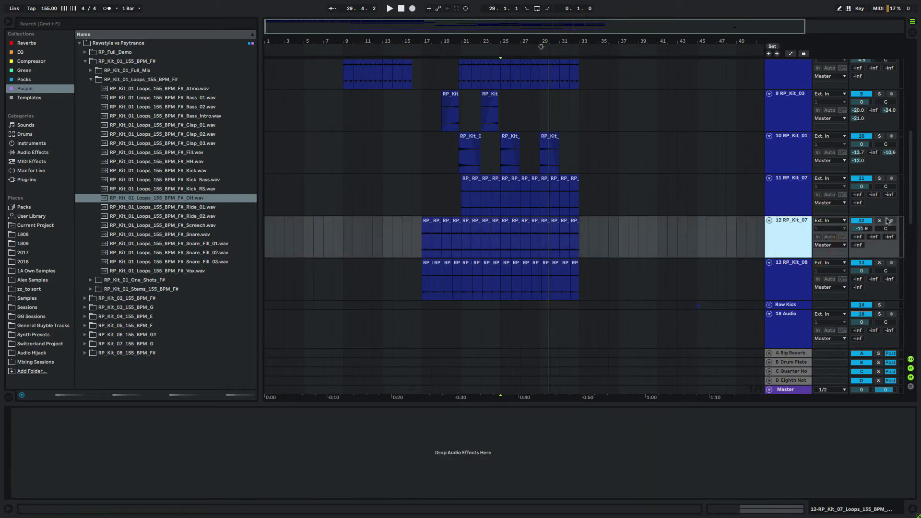
{"action": "key", "text": "super+t"}
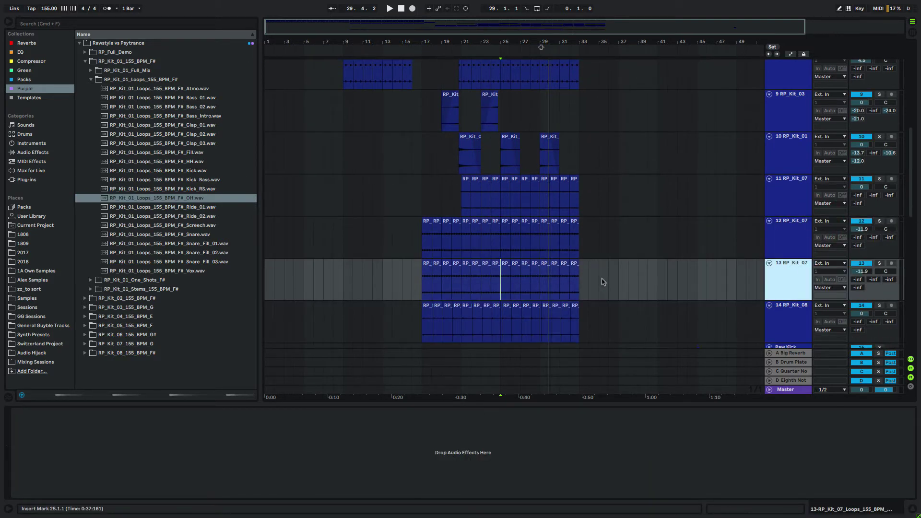
{"action": "left_click_drag", "start_coordinate": [600, 280], "coordinate": [398, 275]}
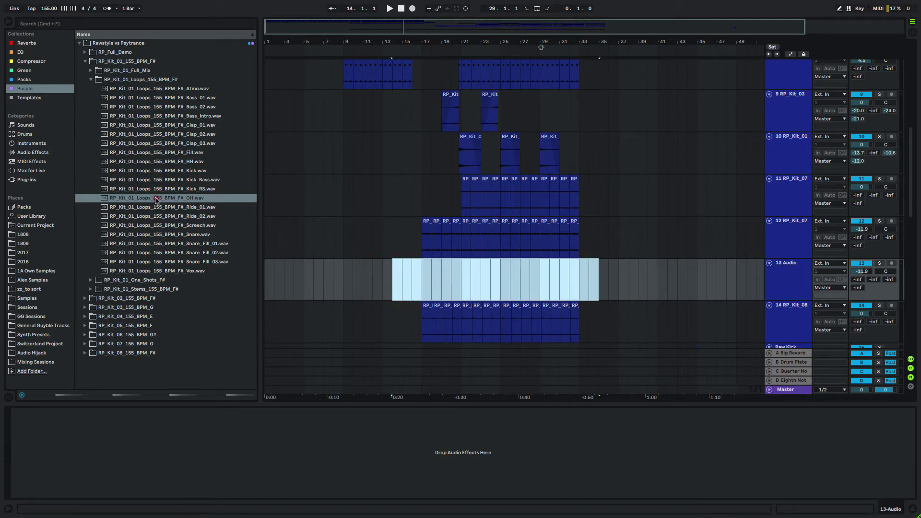
{"action": "left_click_drag", "start_coordinate": [155, 199], "coordinate": [502, 281]}
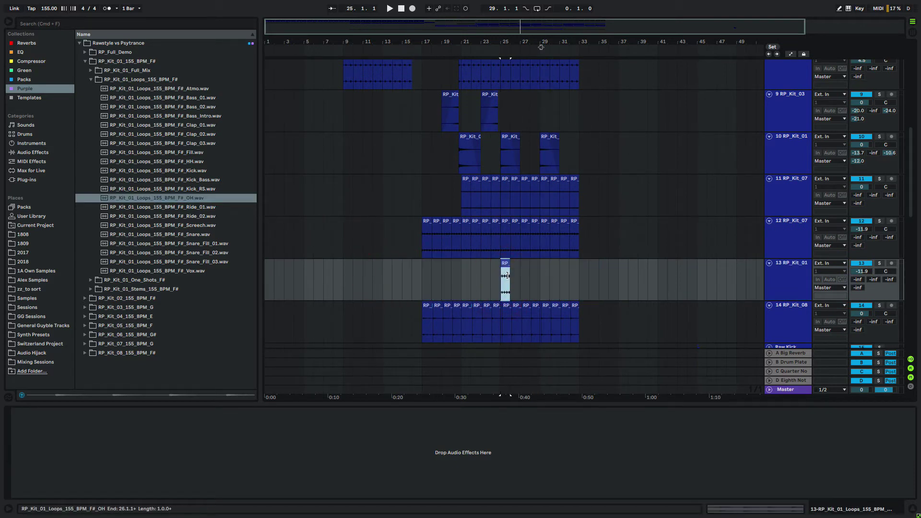
Duplicate the OH loop on track 13 up to bar 33 and set that track's volume to -4.4 dB during playback
{"action": "key", "text": "space"}
{"action": "left_click", "coordinate": [508, 266]}
{"action": "key", "text": "super+d"}
{"action": "key", "text": "super+d"}
{"action": "key", "text": "super+d"}
{"action": "key", "text": "super+d"}
{"action": "key", "text": "super+d"}
{"action": "key", "text": "super+d"}
{"action": "key", "text": "super+d"}
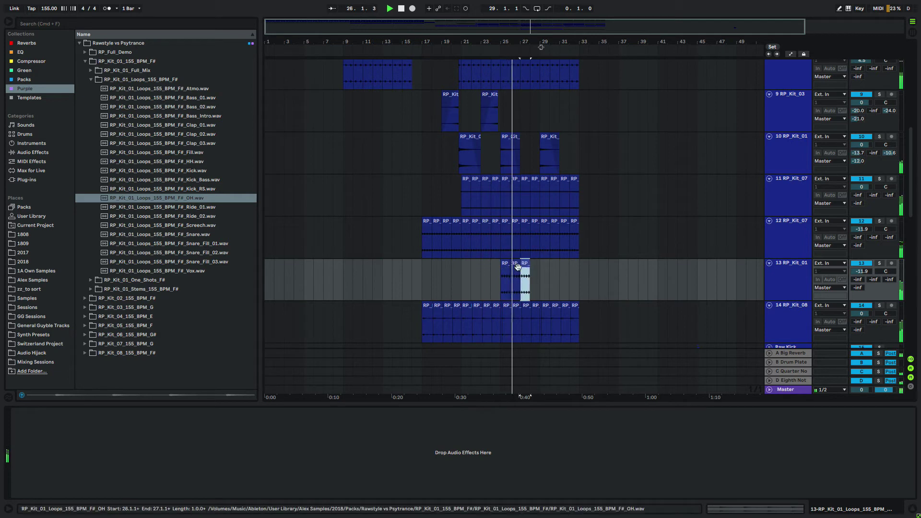
{"action": "left_click", "coordinate": [862, 272]}
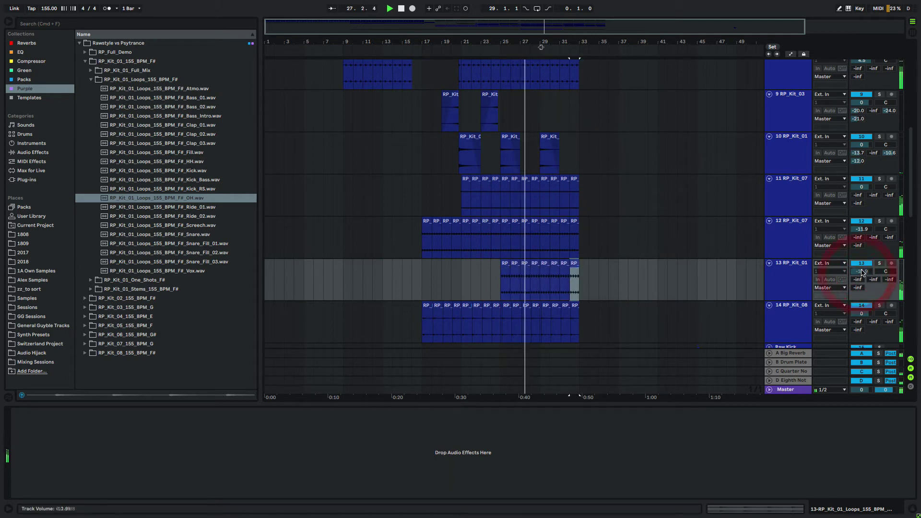
{"action": "left_click_drag", "start_coordinate": [862, 271], "coordinate": [862, 277]}
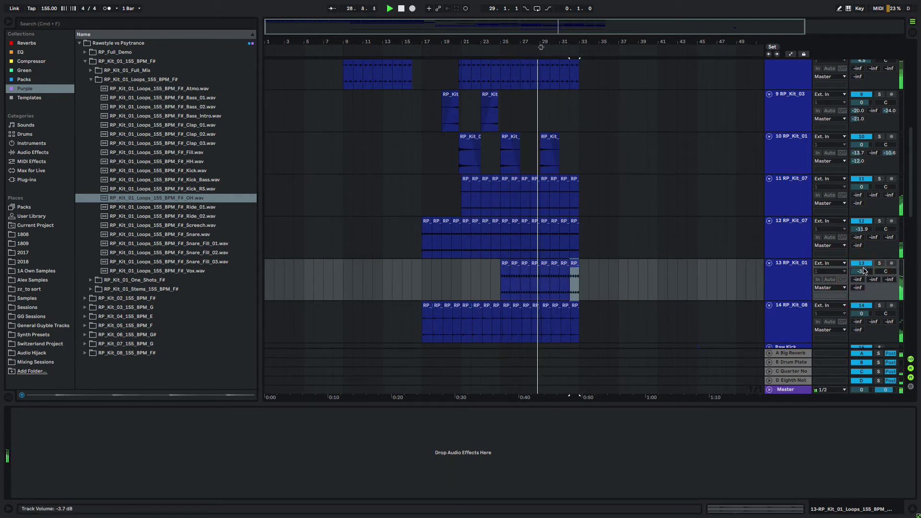
Place RP_Kit_01_One_Shots_F#_Riser_02.wav at bar 25 on empty audio track 19 and audition it from bar 24
{"action": "scroll", "coordinate": [544, 160], "scroll_direction": "down", "scroll_amount": 10}
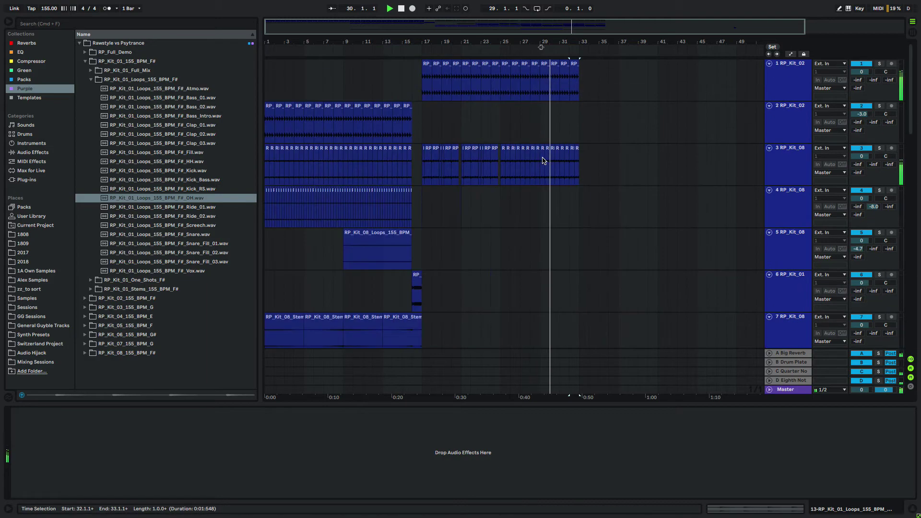
{"action": "scroll", "coordinate": [544, 161], "scroll_direction": "up", "scroll_amount": 10}
{"action": "scroll", "coordinate": [543, 160], "scroll_direction": "down", "scroll_amount": 10}
{"action": "scroll", "coordinate": [543, 160], "scroll_direction": "up", "scroll_amount": 6}
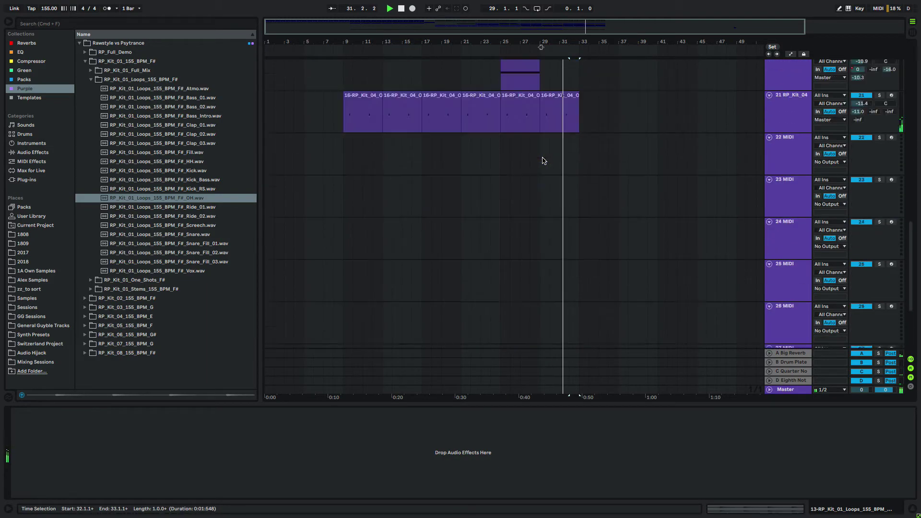
{"action": "scroll", "coordinate": [543, 160], "scroll_direction": "down", "scroll_amount": 6}
{"action": "scroll", "coordinate": [543, 160], "scroll_direction": "up", "scroll_amount": 10}
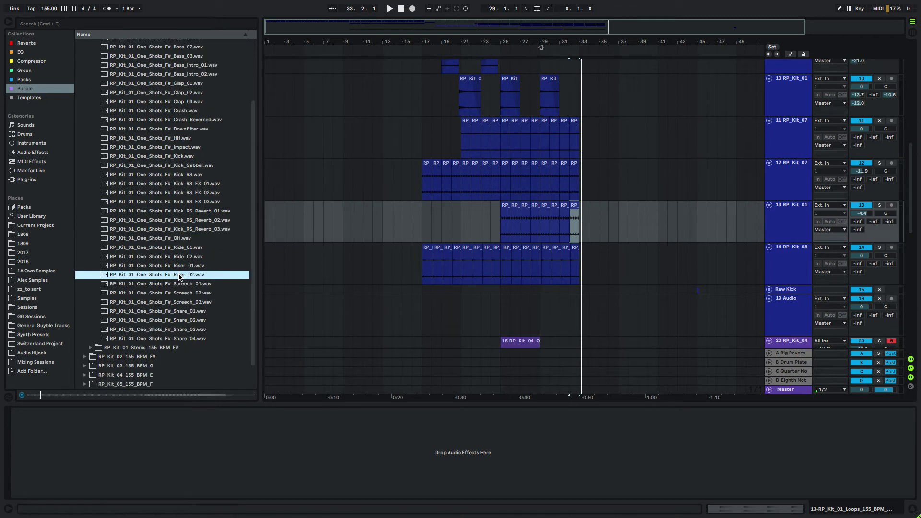
{"action": "left_click_drag", "start_coordinate": [180, 275], "coordinate": [502, 303]}
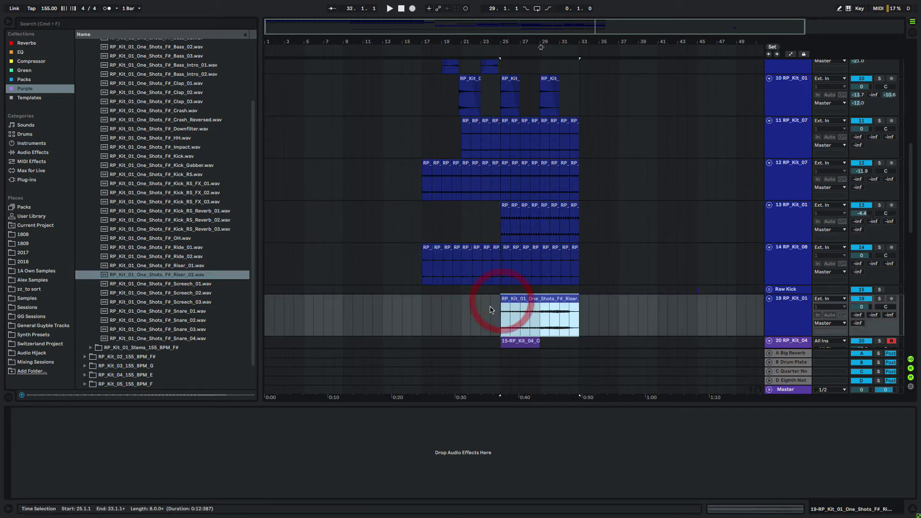
{"action": "left_click", "coordinate": [491, 307]}
{"action": "key", "text": "space"}
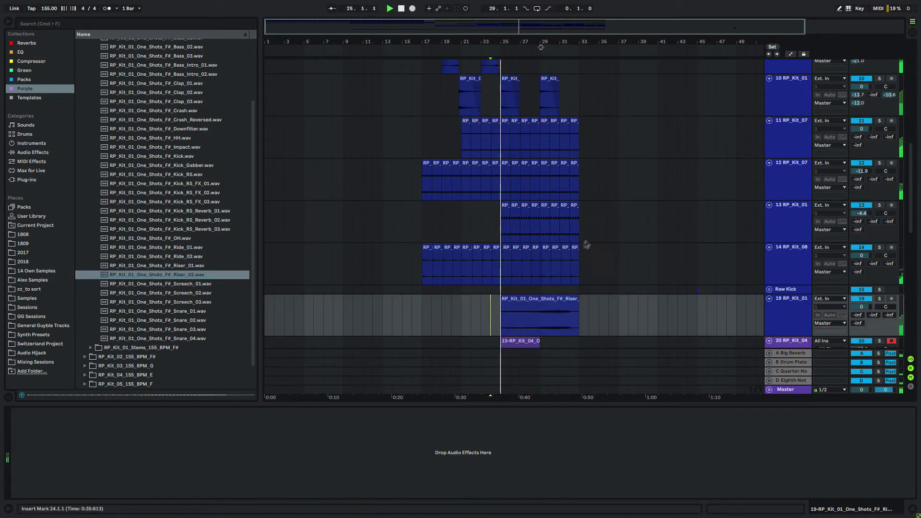
Clear bar 32 on tracks 11 to 14 and set the riser track's A-Big Reverb send to -15.6 dB
{"action": "left_click_drag", "start_coordinate": [574, 261], "coordinate": [576, 168]}
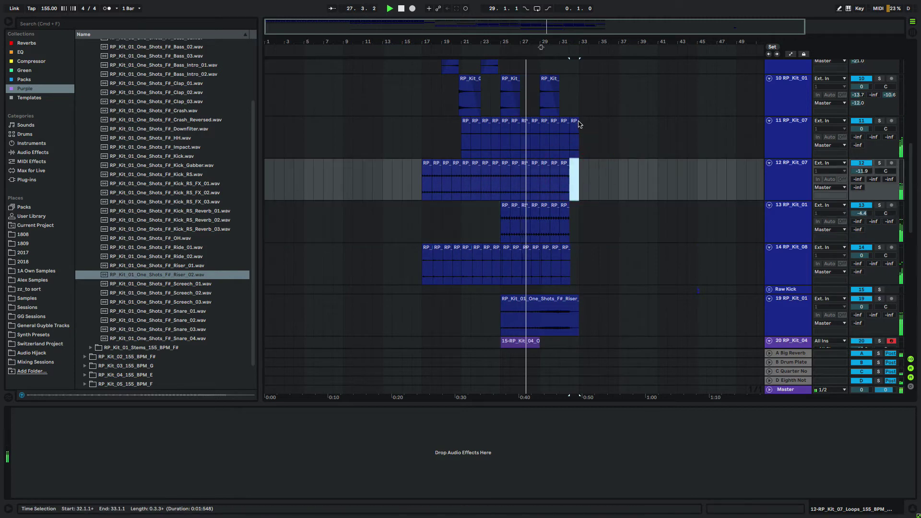
{"action": "left_click_drag", "start_coordinate": [579, 123], "coordinate": [576, 121]}
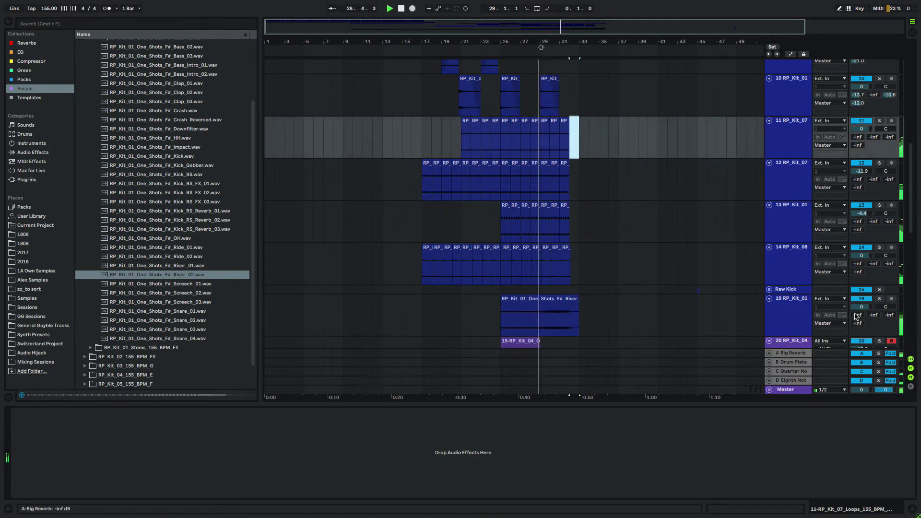
{"action": "left_click_drag", "start_coordinate": [857, 316], "coordinate": [857, 309]}
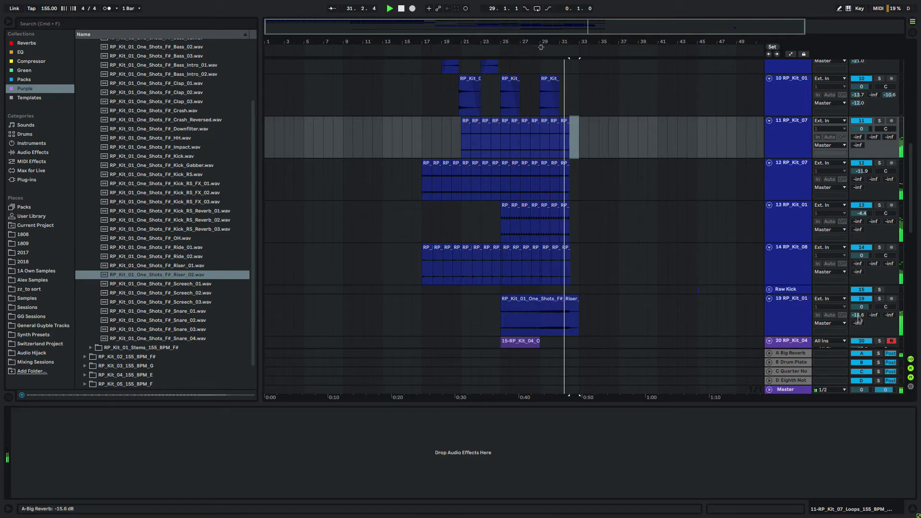
Delete the bar 32 clips on tracks 1, 3 and 8, and audition the build-up from bar 28
{"action": "scroll", "coordinate": [602, 312], "scroll_direction": "up", "scroll_amount": 10}
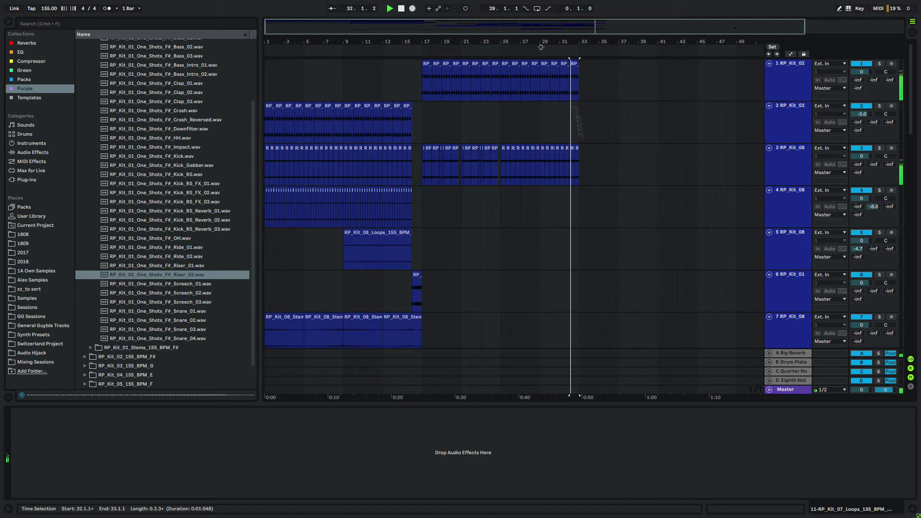
{"action": "left_click", "coordinate": [580, 165]}
{"action": "left_click", "coordinate": [574, 67]}
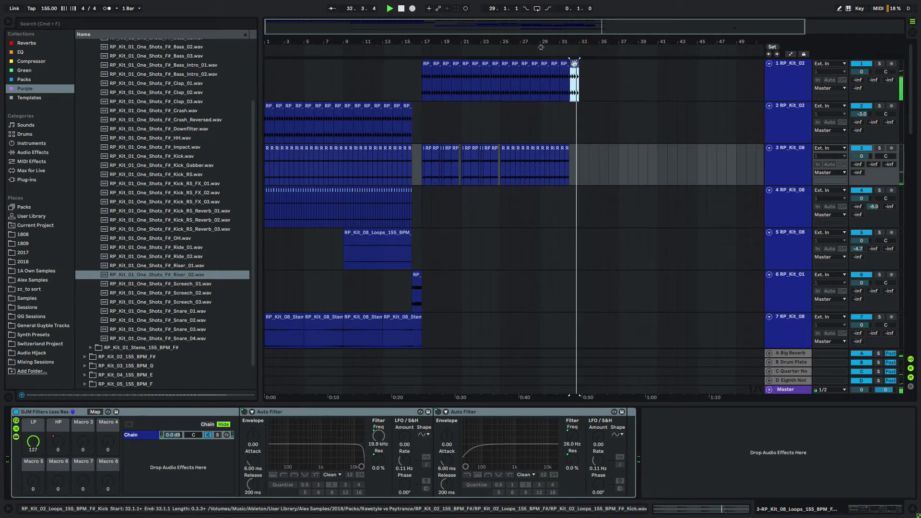
{"action": "left_click", "coordinate": [573, 70]}
{"action": "left_click", "coordinate": [558, 47]}
{"action": "scroll", "coordinate": [580, 164], "scroll_direction": "down", "scroll_amount": 15}
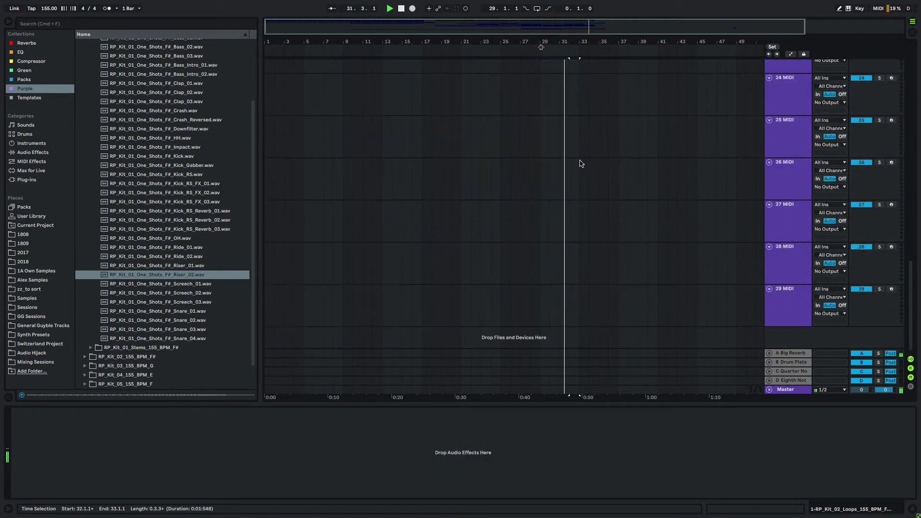
{"action": "scroll", "coordinate": [580, 164], "scroll_direction": "up", "scroll_amount": 15}
{"action": "scroll", "coordinate": [580, 163], "scroll_direction": "down", "scroll_amount": 5}
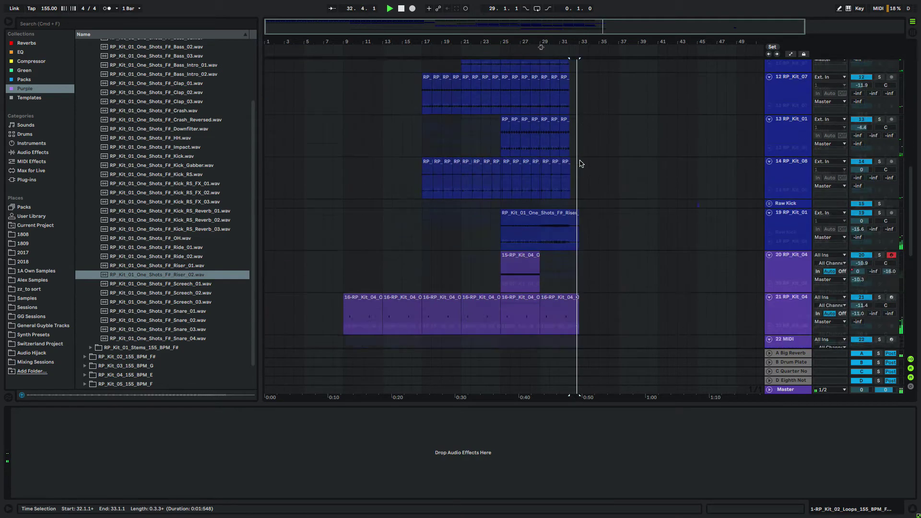
{"action": "left_click", "coordinate": [575, 186]}
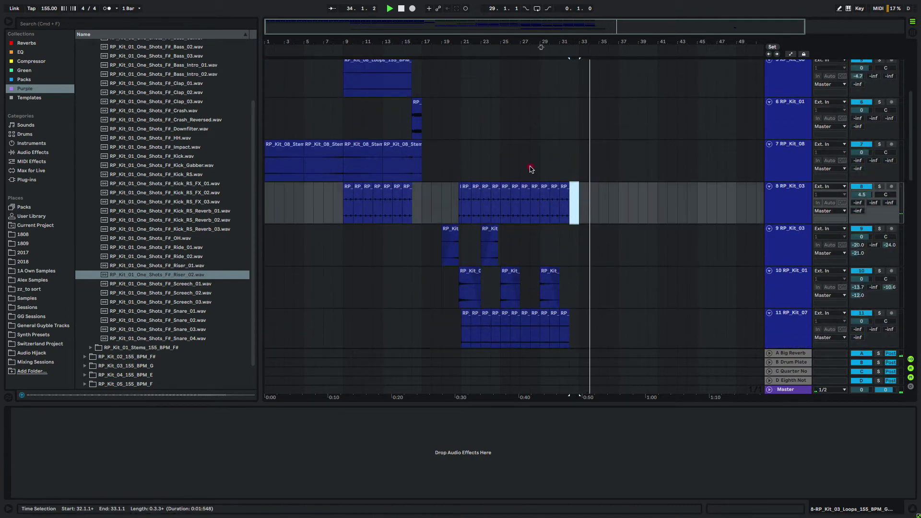
{"action": "left_click", "coordinate": [529, 167]}
{"action": "scroll", "coordinate": [617, 247], "scroll_direction": "down", "scroll_amount": 12}
{"action": "scroll", "coordinate": [617, 240], "scroll_direction": "up", "scroll_amount": 10}
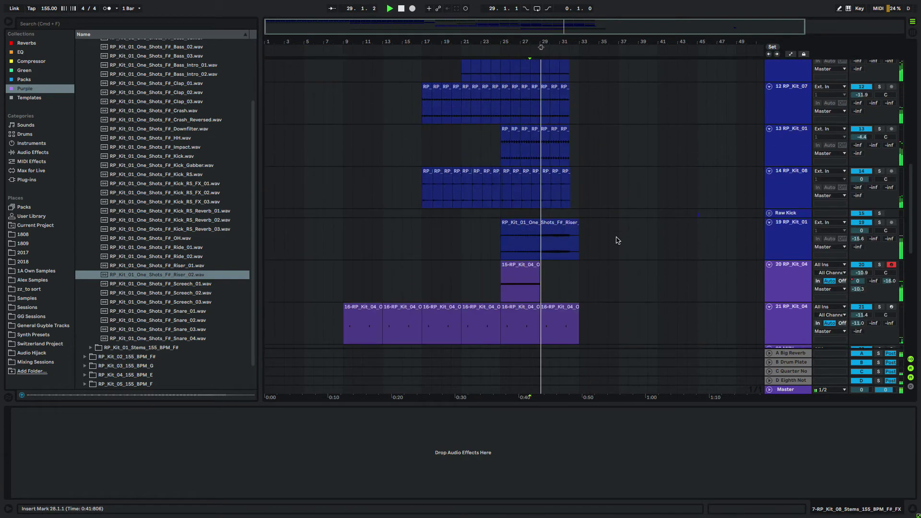
Move the Raw Kick group below the riser track and place RP_Kit_04_Loops_155_BPM_E_Bonus_Acid_01.wav at bar 33 on track 15
{"action": "left_click_drag", "start_coordinate": [783, 214], "coordinate": [789, 259]}
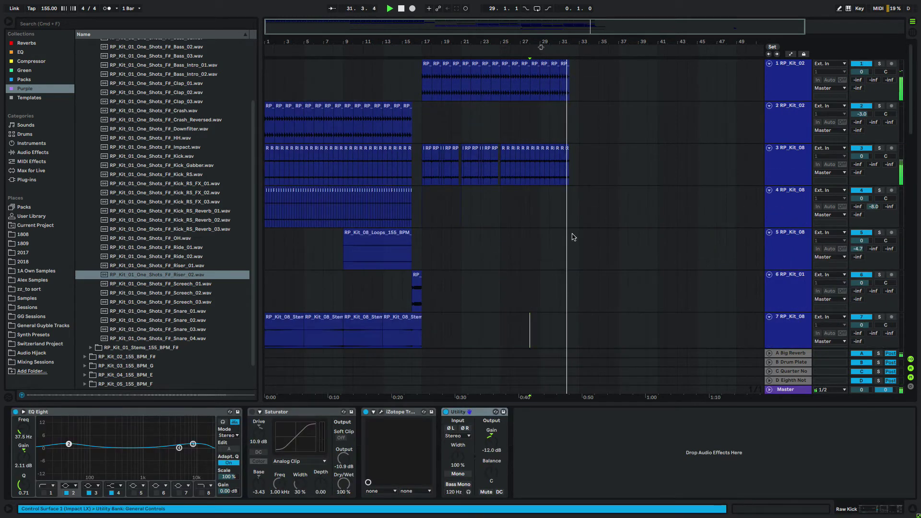
{"action": "scroll", "coordinate": [574, 237], "scroll_direction": "down", "scroll_amount": 20}
{"action": "left_click", "coordinate": [151, 126]}
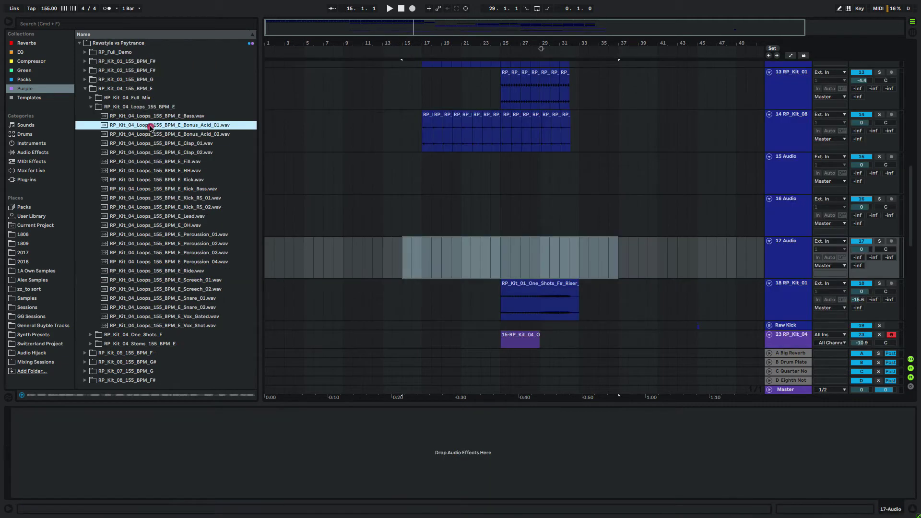
{"action": "left_click_drag", "start_coordinate": [150, 129], "coordinate": [582, 158]}
Split the Bonus_Acid_01 clip at 33.2, delete the remainder, and shorten the clip to end at about 33.1.3
{"action": "left_click", "coordinate": [557, 168]}
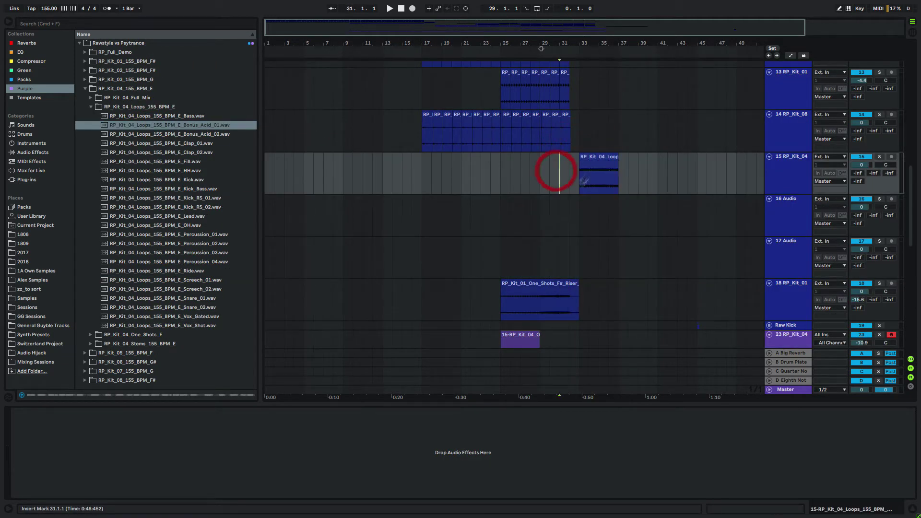
{"action": "left_click_drag", "start_coordinate": [612, 55], "coordinate": [472, 178]}
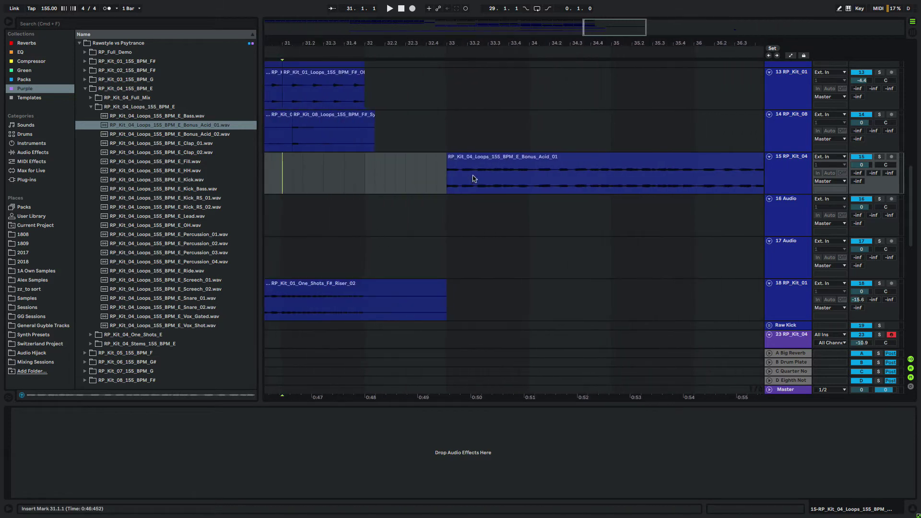
{"action": "left_click", "coordinate": [466, 186]}
{"action": "key", "text": "super+e"}
{"action": "left_click", "coordinate": [497, 161]}
{"action": "key", "text": "Delete"}
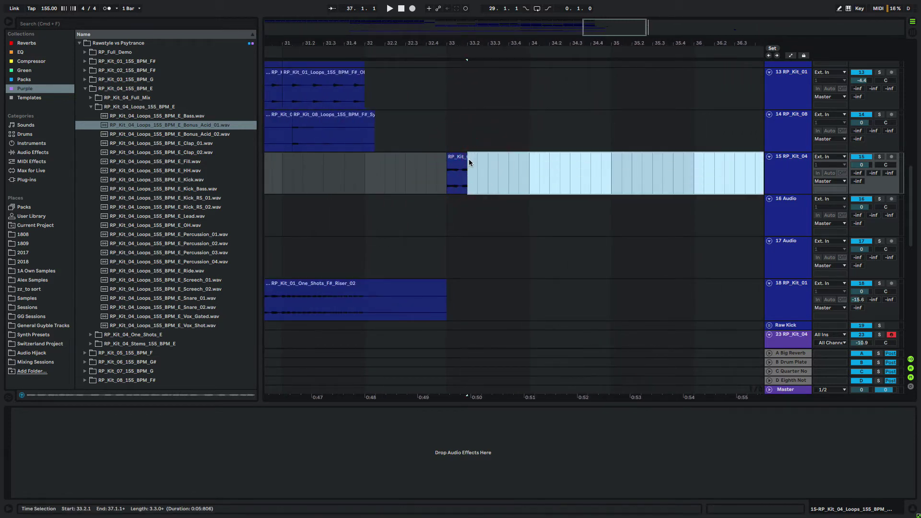
{"action": "left_click_drag", "start_coordinate": [464, 160], "coordinate": [459, 162]}
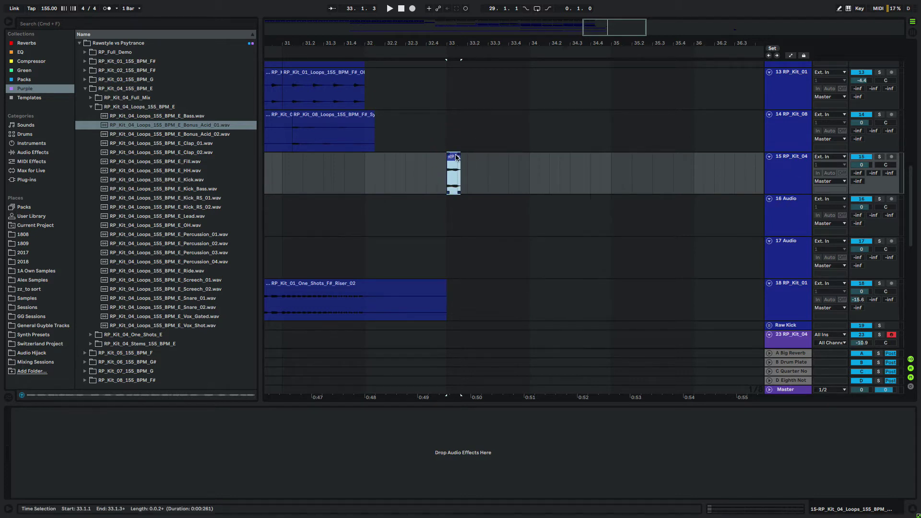
Open the trimmed acid clip's sample view and audition the clip with track 15 soloed
{"action": "double_click", "coordinate": [453, 159]}
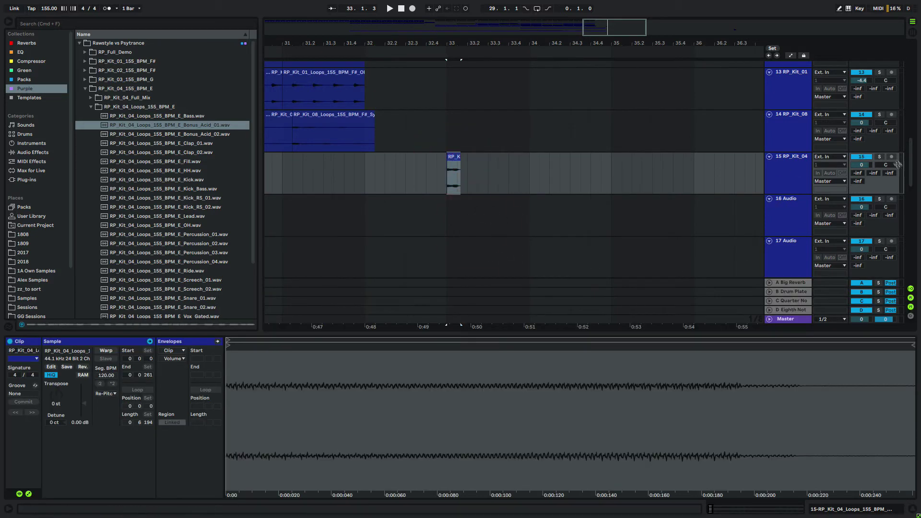
{"action": "key", "text": "space"}
{"action": "key", "text": "space"}
{"action": "key", "text": "space"}
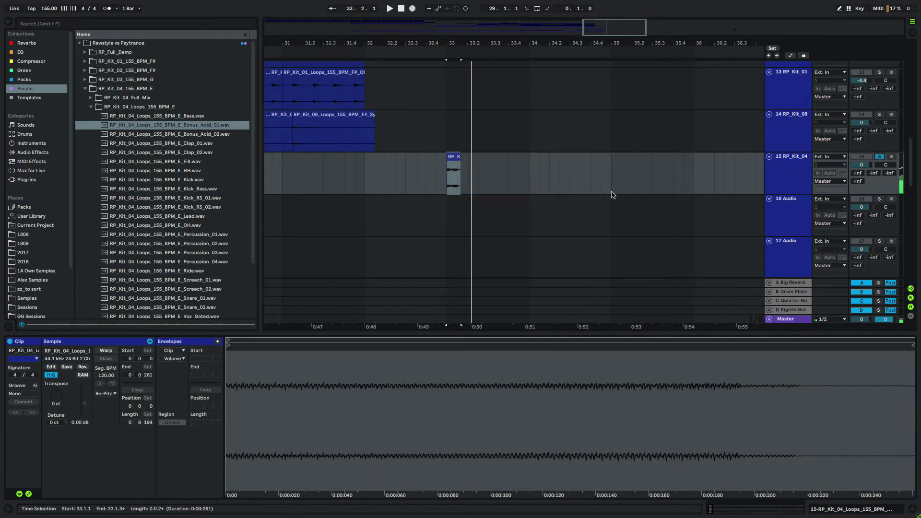
Load the trimmed acid clip as a Simpler instrument on MIDI track 25 and delete the audio clip from track 15
{"action": "scroll", "coordinate": [614, 196], "scroll_direction": "down", "scroll_amount": 8}
{"action": "left_click", "coordinate": [789, 195]}
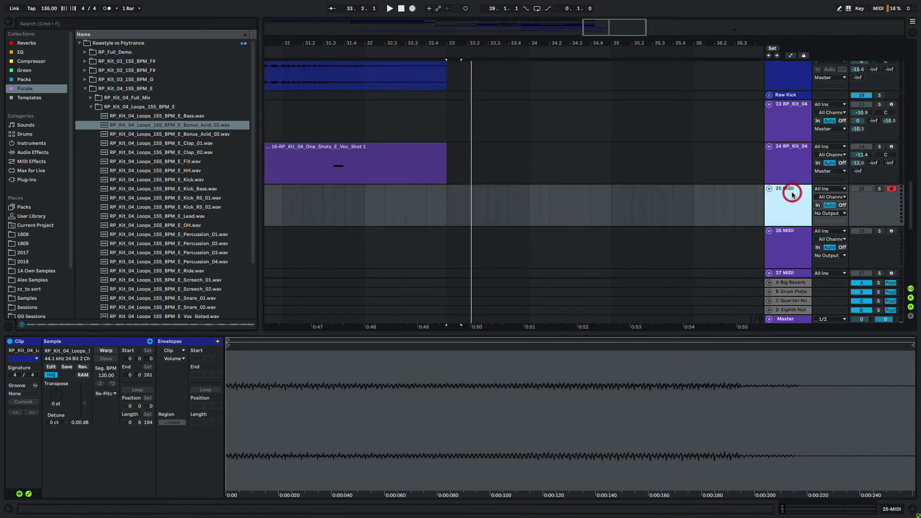
{"action": "scroll", "coordinate": [484, 137], "scroll_direction": "up", "scroll_amount": 5}
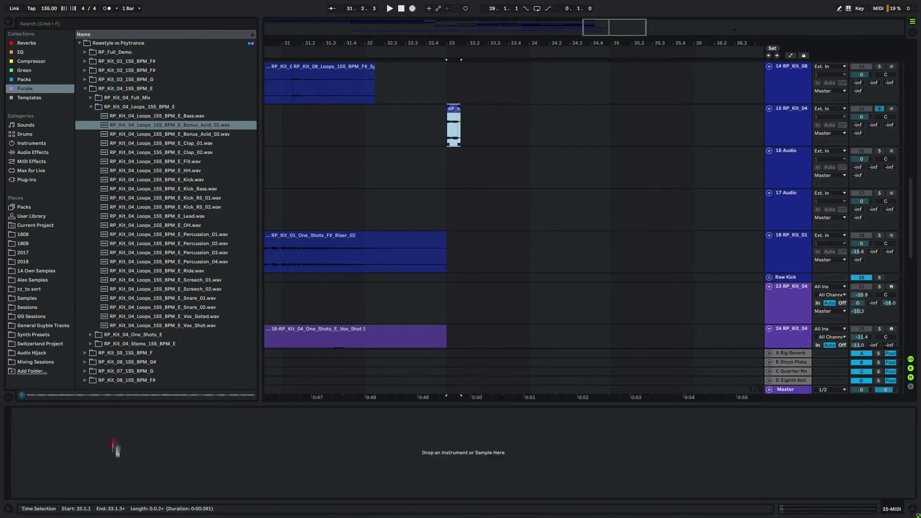
{"action": "left_click_drag", "start_coordinate": [112, 454], "coordinate": [115, 453]}
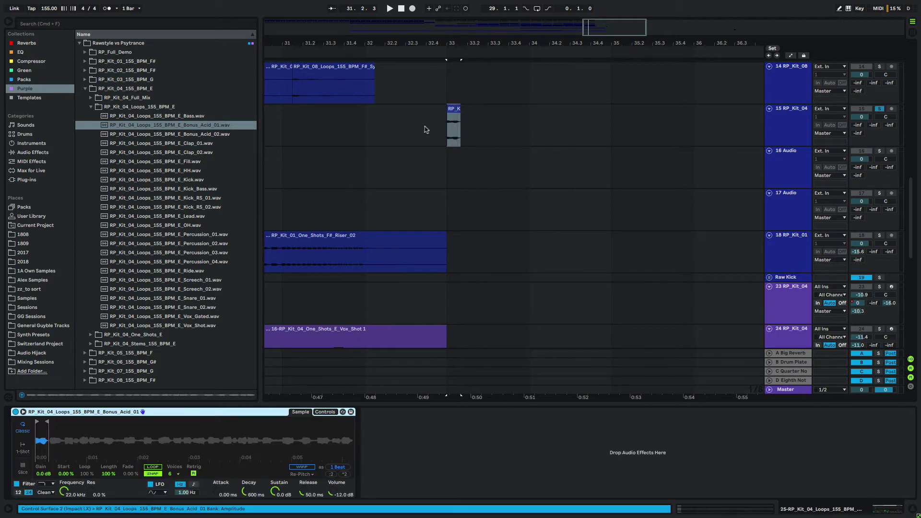
{"action": "left_click_drag", "start_coordinate": [425, 129], "coordinate": [512, 126]}
{"action": "scroll", "coordinate": [790, 269], "scroll_direction": "down", "scroll_amount": 5}
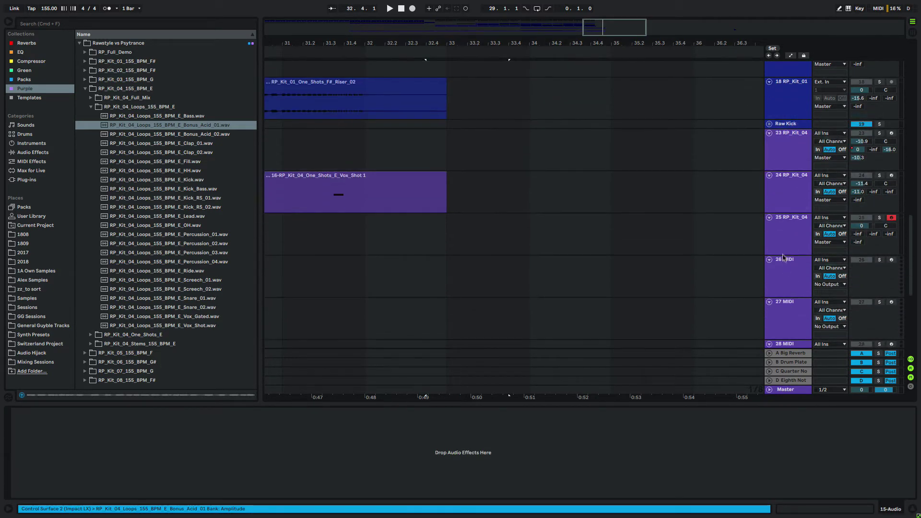
Crop the acid sample in track 25's Simpler to its short first note and normalize its volume
{"action": "left_click", "coordinate": [792, 231]}
{"action": "left_click", "coordinate": [786, 275]}
{"action": "left_click", "coordinate": [799, 229]}
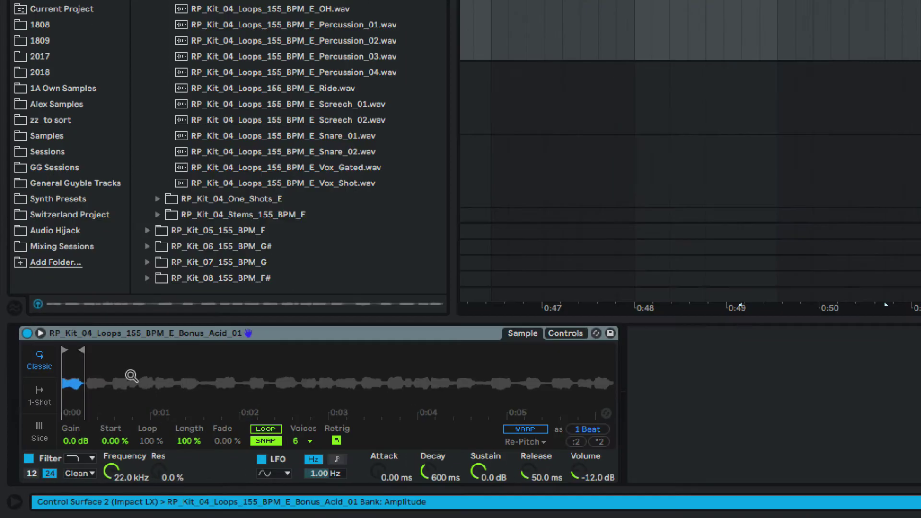
{"action": "right_click", "coordinate": [74, 434]}
{"action": "left_click", "coordinate": [169, 449]}
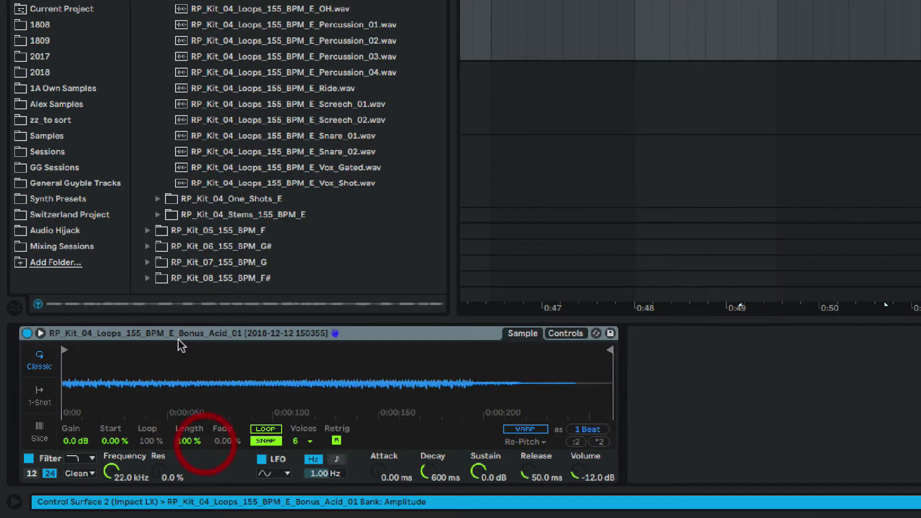
{"action": "right_click", "coordinate": [147, 369]}
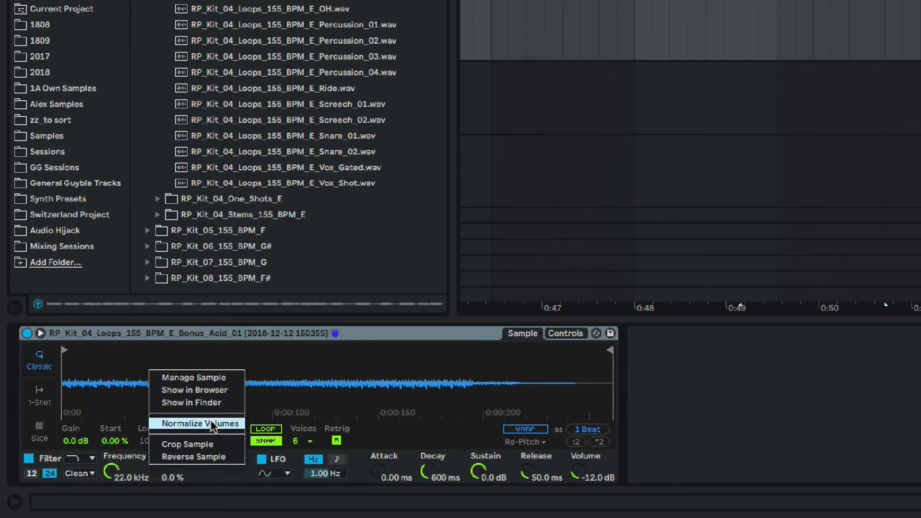
{"action": "left_click", "coordinate": [211, 422]}
Convert track 25's Simpler to Sampler and set the sample's root key to E2
{"action": "right_click", "coordinate": [231, 334]}
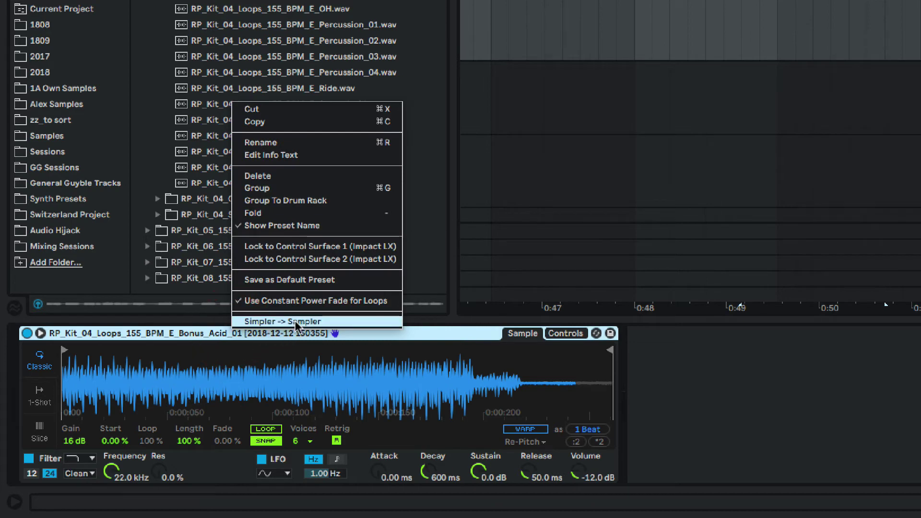
{"action": "left_click", "coordinate": [295, 322]}
{"action": "left_click_drag", "start_coordinate": [78, 472], "coordinate": [78, 490]}
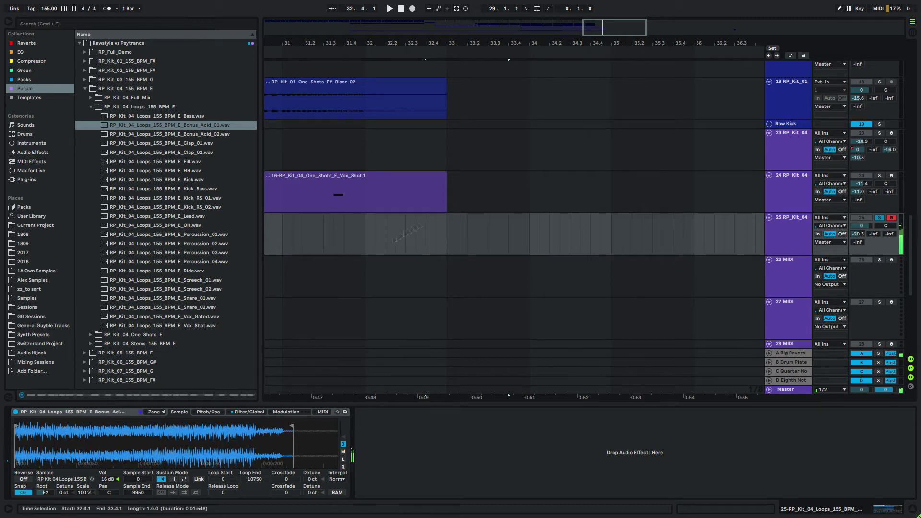
Create an empty one-bar MIDI clip on track 25 from bar 33 to bar 34
{"action": "left_click_drag", "start_coordinate": [442, 239], "coordinate": [528, 233]}
{"action": "key", "text": "super+shift+m"}
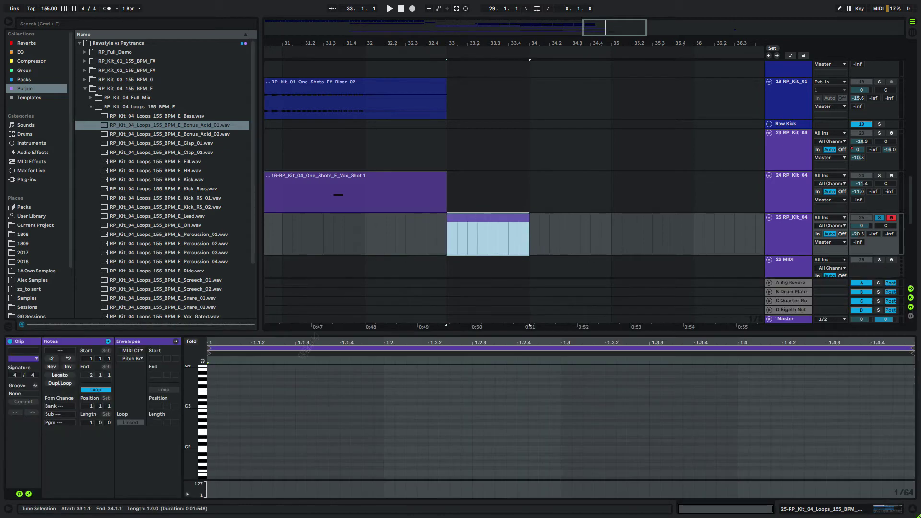
Fill the bar 33 clip with F2 notes at 1.1, 1.2, 1.3 and 1.3.4, plus an F#2 note at 1.4.3
{"action": "left_click", "coordinate": [215, 430]}
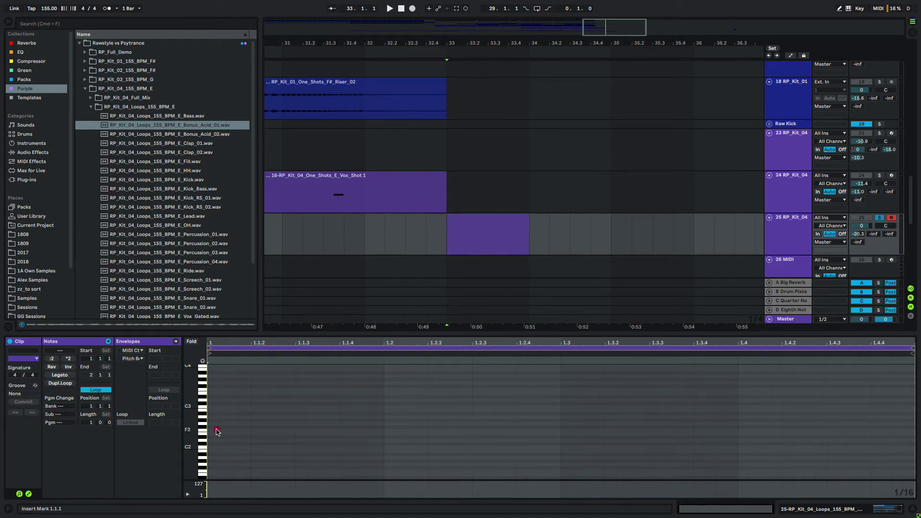
{"action": "left_click_drag", "start_coordinate": [216, 431], "coordinate": [506, 430]}
{"action": "key", "text": "space"}
{"action": "key", "text": "space"}
{"action": "key", "text": "space"}
{"action": "left_click_drag", "start_coordinate": [562, 431], "coordinate": [658, 430]}
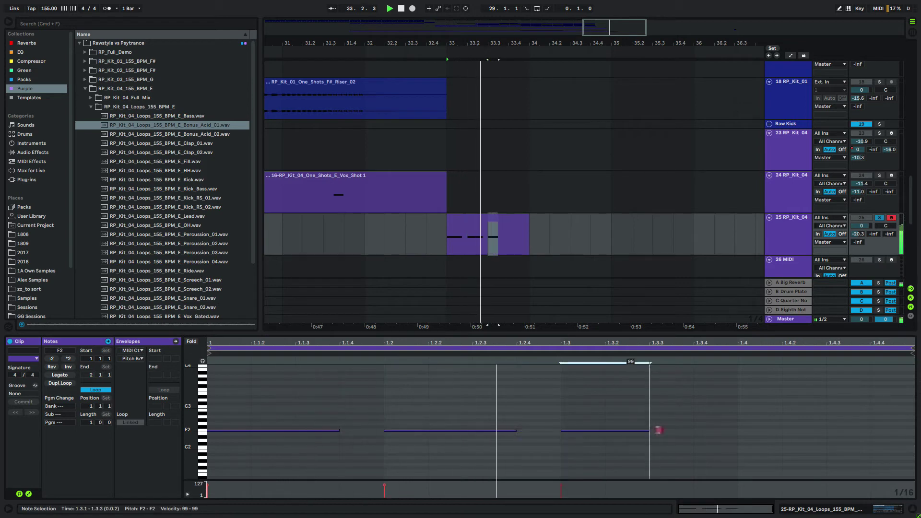
{"action": "left_click", "coordinate": [708, 430]}
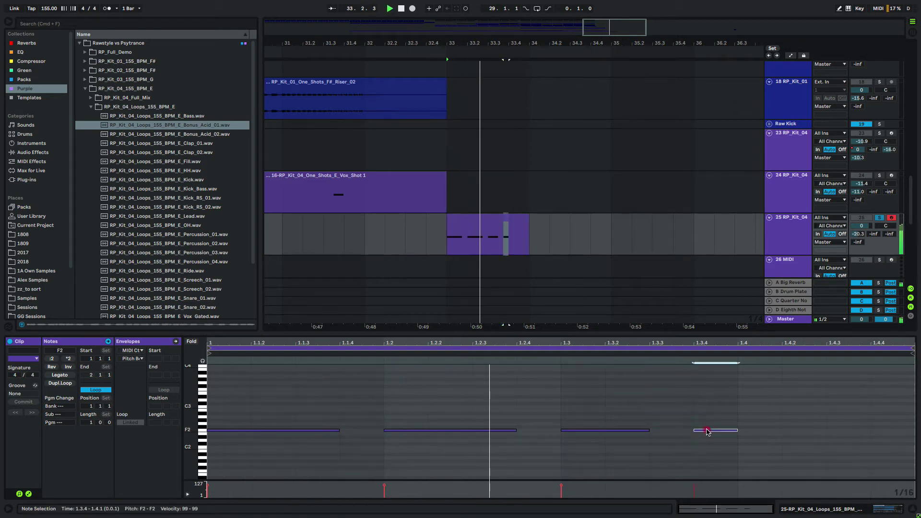
{"action": "left_click", "coordinate": [843, 427]}
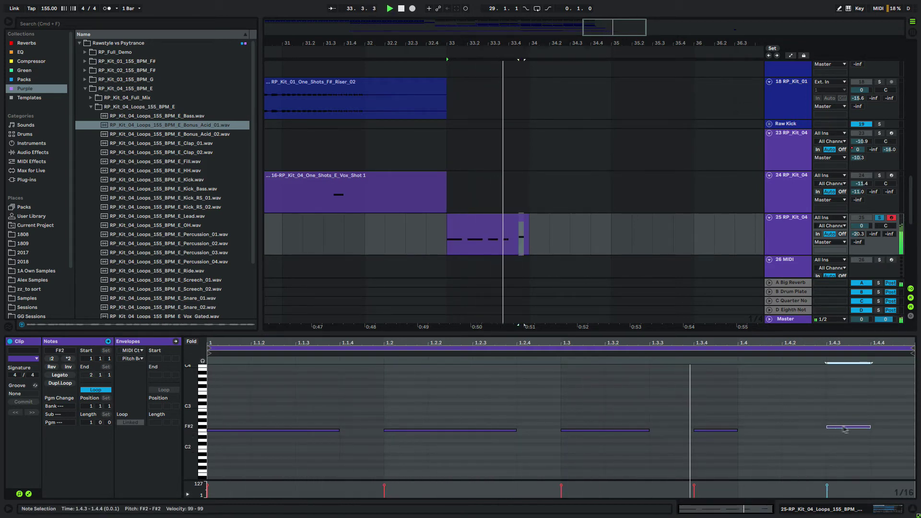
Duplicate track 25's one-bar acid clip to bar 34 and consolidate both into a two-bar clip
{"action": "left_click", "coordinate": [483, 220]}
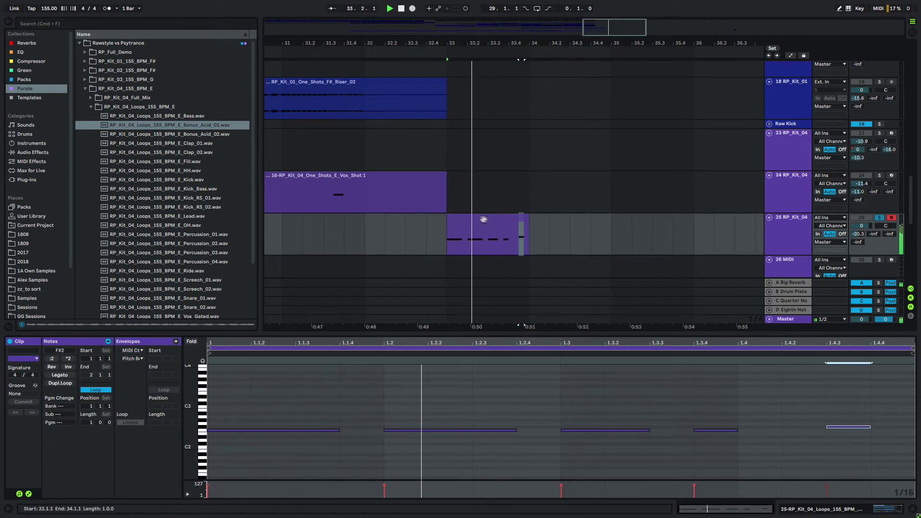
{"action": "left_click", "coordinate": [483, 219]}
{"action": "key", "text": "ctrl+d"}
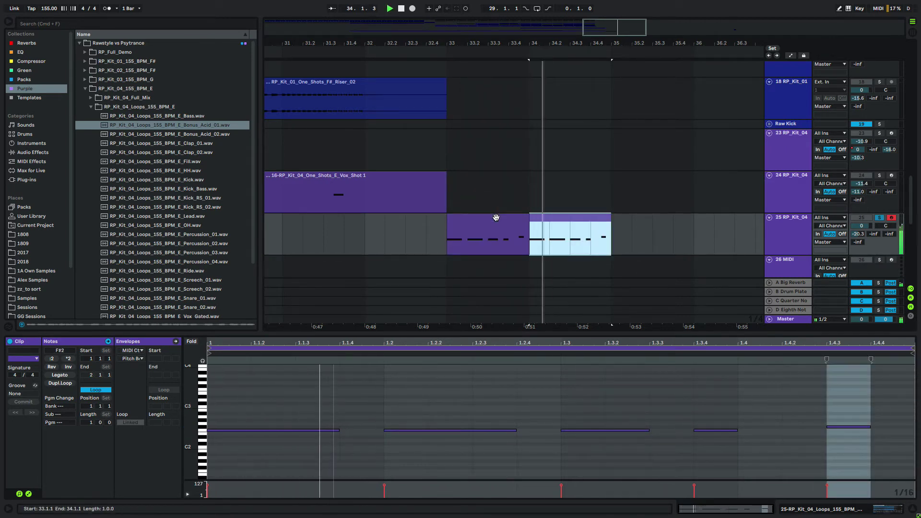
{"action": "left_click", "coordinate": [496, 217], "text": "shift"}
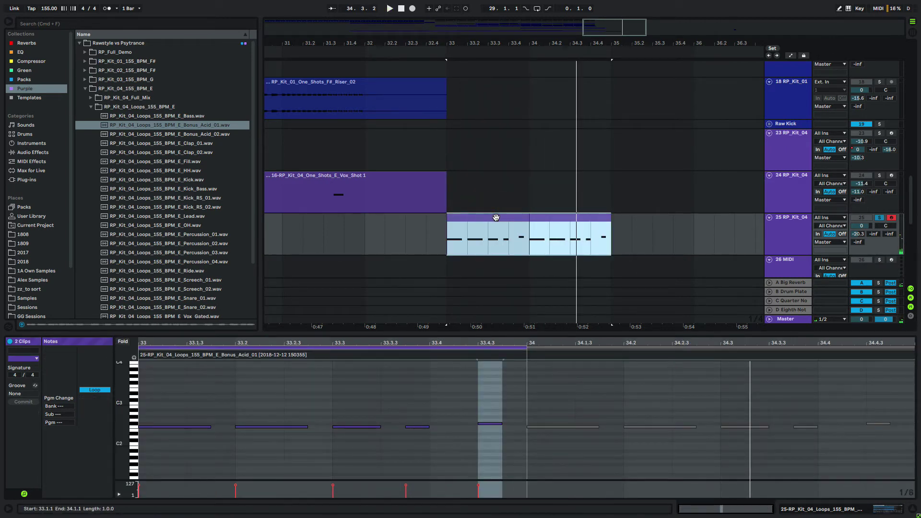
{"action": "key", "text": "ctrl+j"}
{"action": "key", "text": "space"}
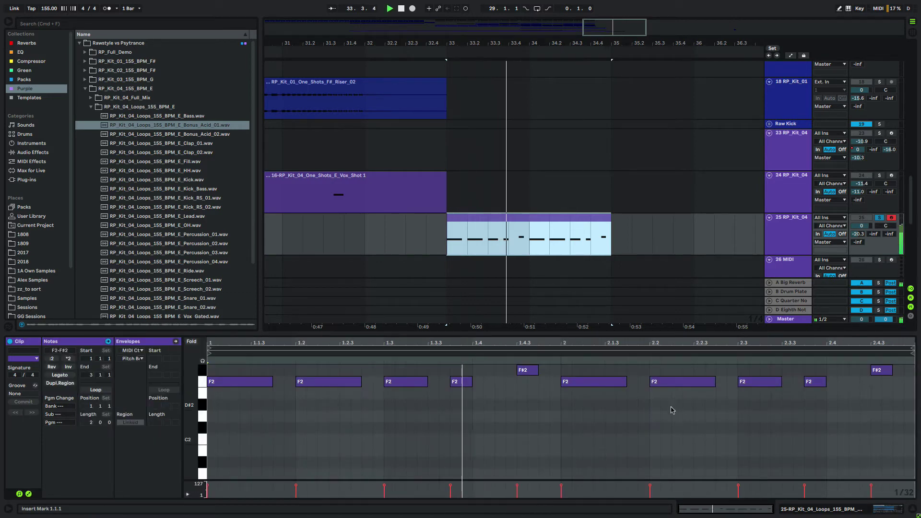
Transpose all notes in the two-bar acid clip up one semitone to F#2 and G2
{"action": "key", "text": "space"}
{"action": "left_click", "coordinate": [367, 444]}
{"action": "key", "text": "ctrl+a"}
{"action": "key", "text": "Up"}
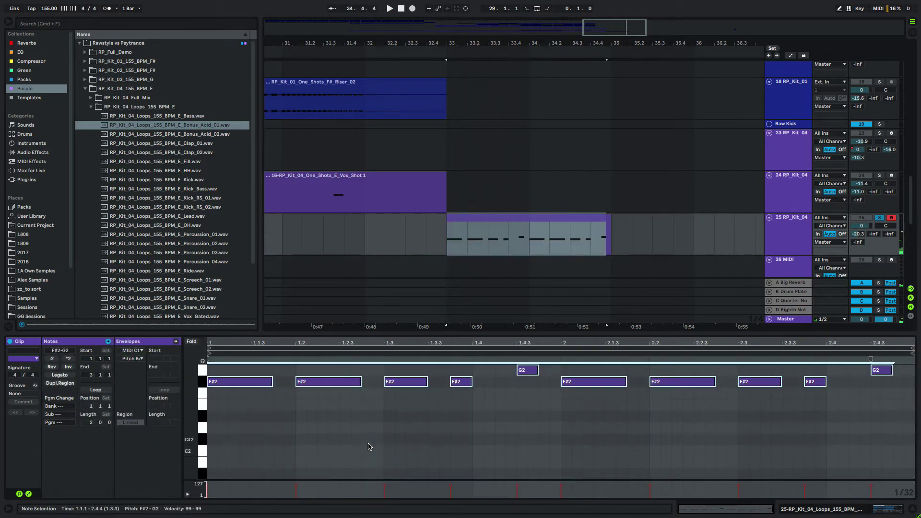
{"action": "key", "text": "space"}
{"action": "left_click", "coordinate": [692, 419]}
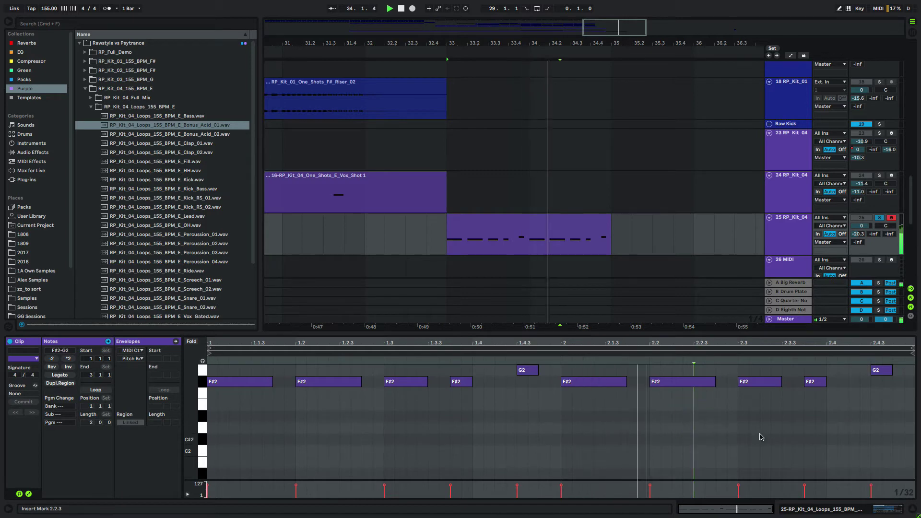
Shorten the F#2 notes at 2.2 and 2.3 in the acid clip and add short F#2 notes at 2.2.3 and 2.3.3
{"action": "left_click_drag", "start_coordinate": [714, 382], "coordinate": [748, 382]}
{"action": "double_click", "coordinate": [703, 381]}
{"action": "key", "text": "shift+Right"}
{"action": "left_click", "coordinate": [776, 383]}
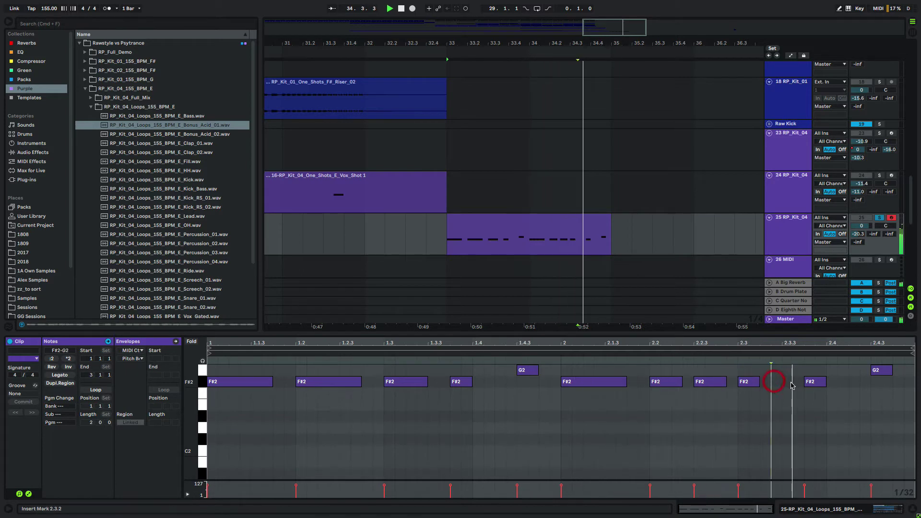
{"action": "left_click", "coordinate": [785, 381]}
{"action": "double_click", "coordinate": [786, 382]}
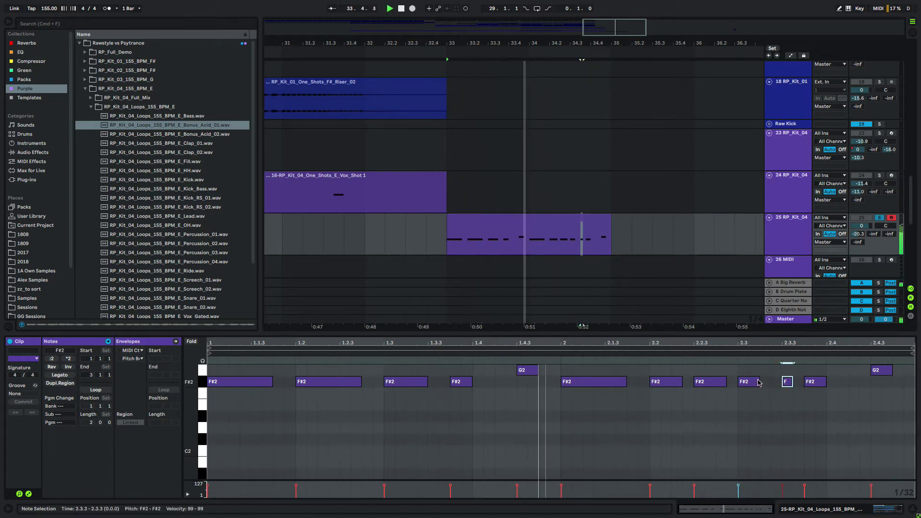
{"action": "left_click", "coordinate": [757, 382]}
{"action": "mouse_move", "coordinate": [756, 382]}
{"action": "left_mouse_down"}
{"action": "mouse_move", "coordinate": [765, 383]}
{"action": "mouse_move", "coordinate": [746, 383]}
{"action": "left_mouse_up"}
{"action": "scroll", "coordinate": [772, 432], "scroll_direction": "up", "scroll_amount": 2}
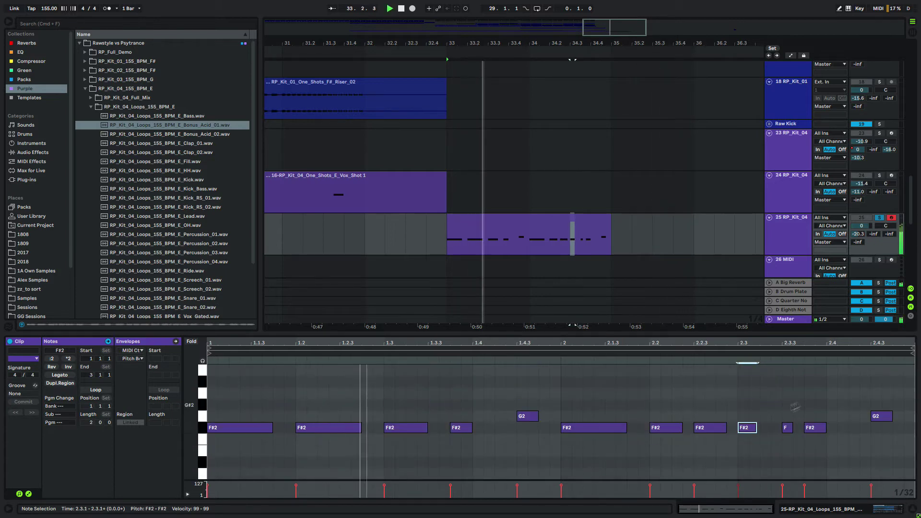
Transpose the two acid notes at 2.3.3 and 2.3.4 down to E2
{"action": "left_click", "coordinate": [817, 427]}
{"action": "key", "text": "Up"}
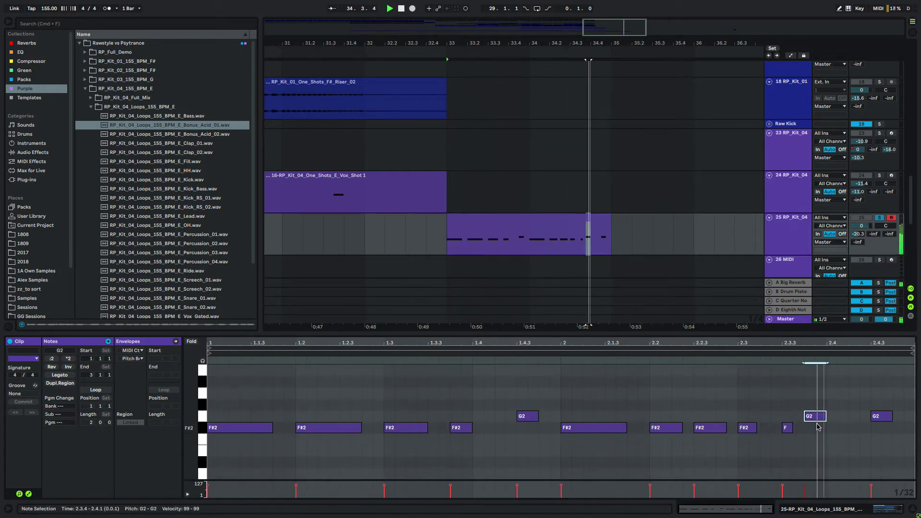
{"action": "key", "text": "Down"}
{"action": "key", "text": "Down"}
{"action": "left_click_drag", "start_coordinate": [790, 437], "coordinate": [789, 420]}
{"action": "mouse_move", "coordinate": [819, 456]}
{"action": "left_mouse_down"}
{"action": "mouse_move", "coordinate": [788, 425]}
{"action": "mouse_move", "coordinate": [786, 439]}
{"action": "mouse_move", "coordinate": [782, 422]}
{"action": "mouse_move", "coordinate": [777, 432]}
{"action": "left_mouse_up"}
{"action": "key", "text": "Down"}
{"action": "key", "text": "Down"}
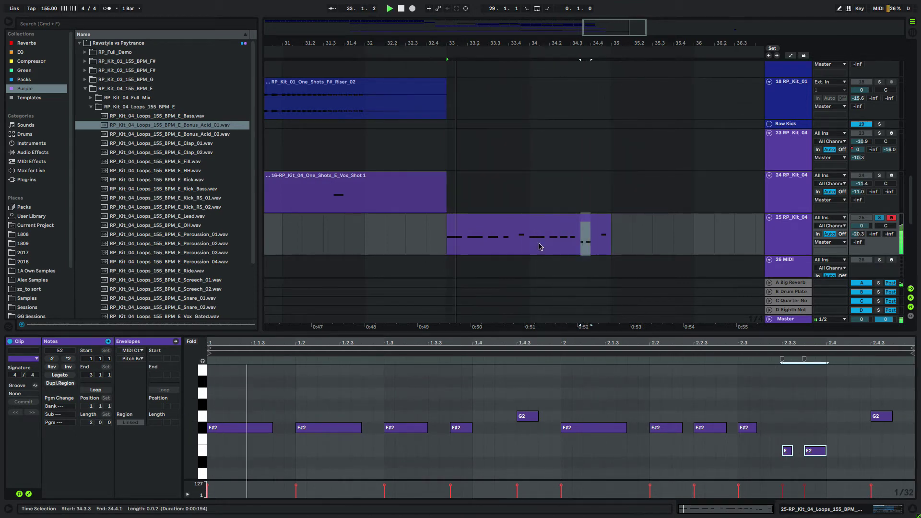
Duplicate the two-bar acid clip and consolidate both copies into one four-bar clip from bar 33 to bar 37
{"action": "left_click", "coordinate": [559, 222]}
{"action": "key", "text": "super+d"}
{"action": "left_click", "coordinate": [387, 217], "text": "shift"}
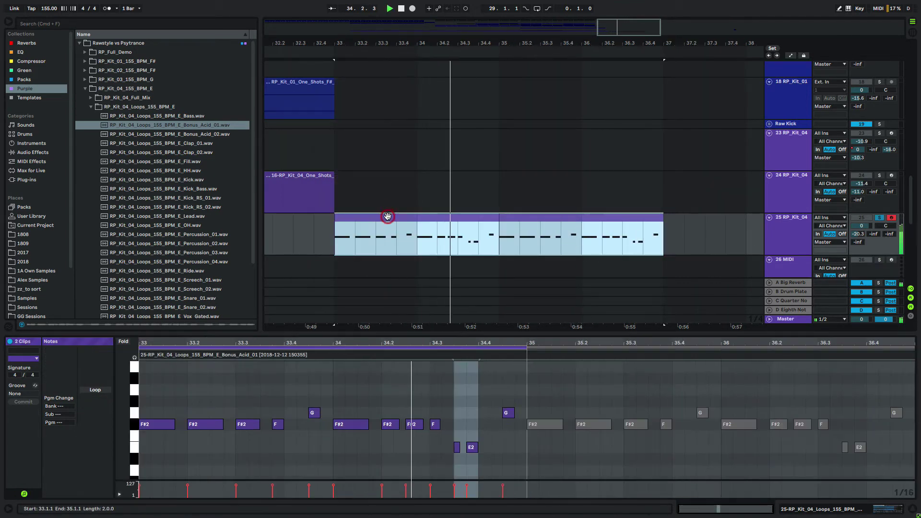
{"action": "key", "text": "super+j"}
{"action": "scroll", "coordinate": [388, 217], "scroll_direction": "up", "scroll_amount": 2}
{"action": "scroll", "coordinate": [387, 216], "scroll_direction": "left", "scroll_amount": 2}
{"action": "left_click", "coordinate": [785, 432]}
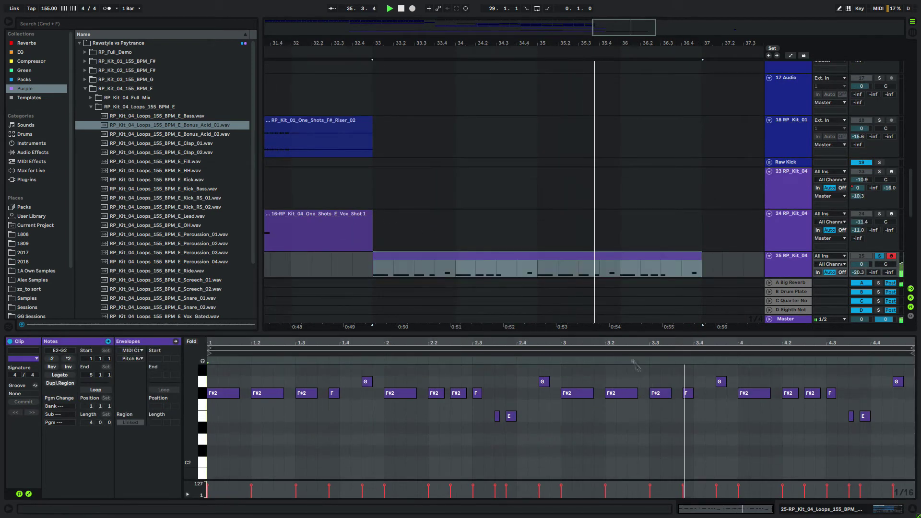
Rework the clip's ending with a short E2 at 4.3.4, a longer E2 at 4.4, and a G2 extended to the clip's end
{"action": "scroll", "coordinate": [753, 422], "scroll_direction": "up", "scroll_amount": 2}
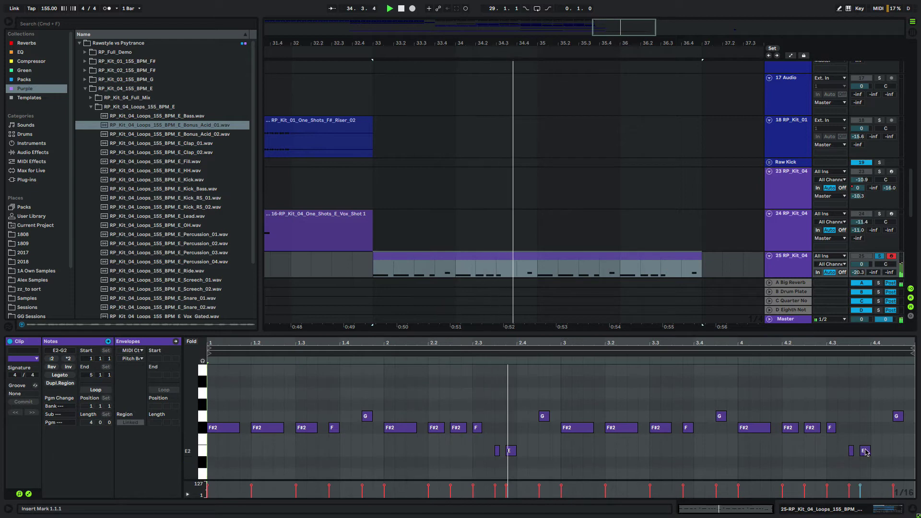
{"action": "left_click", "coordinate": [899, 420]}
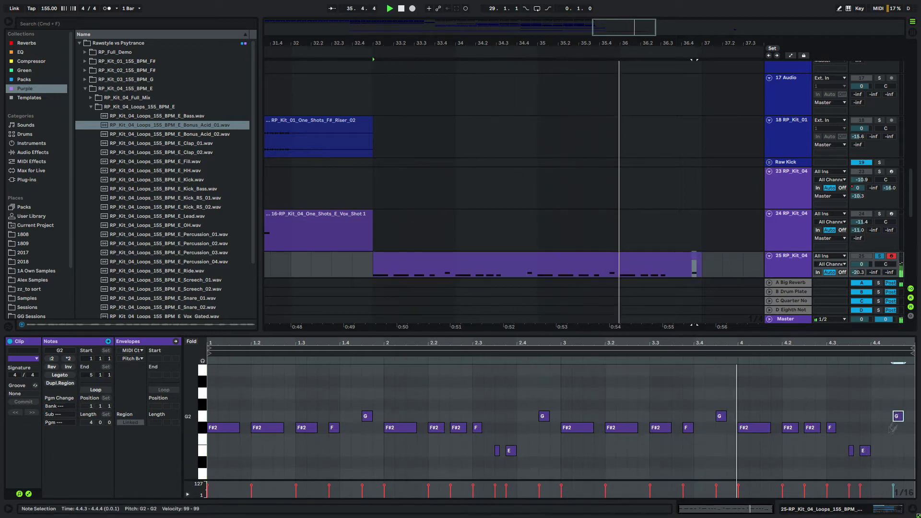
{"action": "left_click_drag", "start_coordinate": [869, 450], "coordinate": [891, 453]}
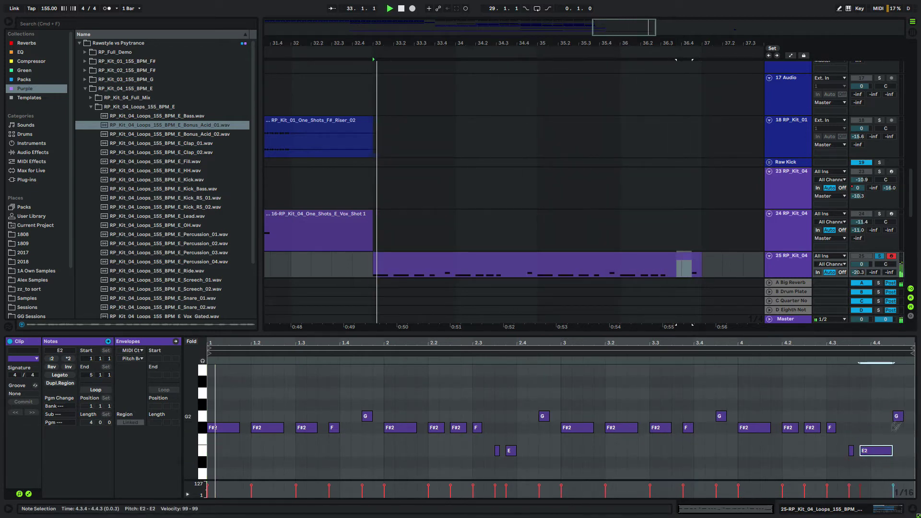
{"action": "key", "text": "Delete"}
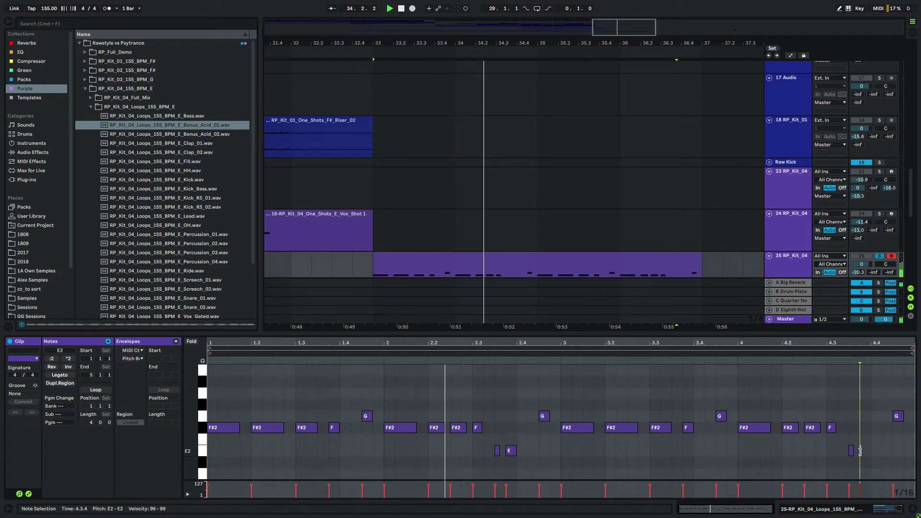
{"action": "left_click_drag", "start_coordinate": [861, 452], "coordinate": [892, 451]}
{"action": "double_click", "coordinate": [881, 451]}
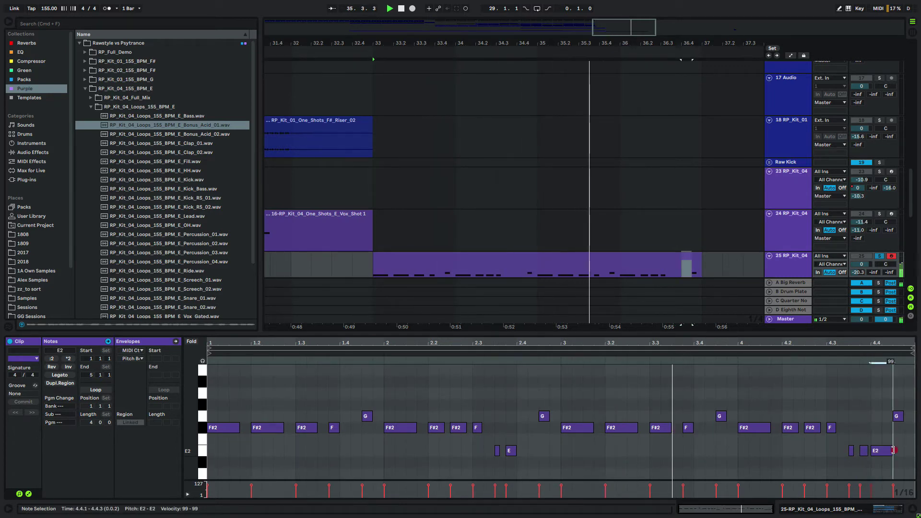
{"action": "double_click", "coordinate": [902, 416]}
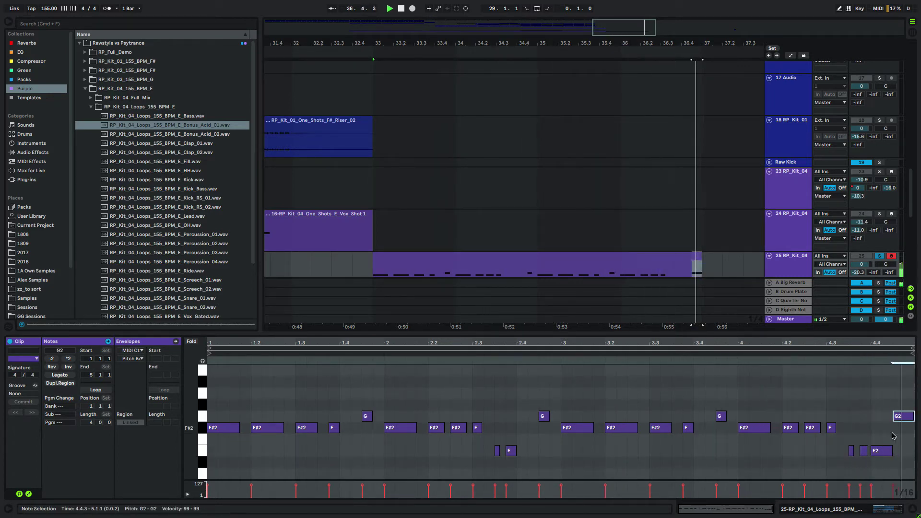
Remove the short E2 at 4.3.4, lengthen the F#2 at 4.3 and the E2 at 4.3.3, and place an A2 at 4.4
{"action": "mouse_move", "coordinate": [865, 442]}
{"action": "left_mouse_down"}
{"action": "mouse_move", "coordinate": [850, 458]}
{"action": "mouse_move", "coordinate": [871, 451]}
{"action": "mouse_move", "coordinate": [860, 451]}
{"action": "left_mouse_up"}
{"action": "key", "text": "Delete"}
{"action": "double_click", "coordinate": [829, 427]}
{"action": "mouse_move", "coordinate": [903, 417]}
{"action": "left_mouse_down"}
{"action": "mouse_move", "coordinate": [881, 417]}
{"action": "mouse_move", "coordinate": [904, 418]}
{"action": "left_mouse_up"}
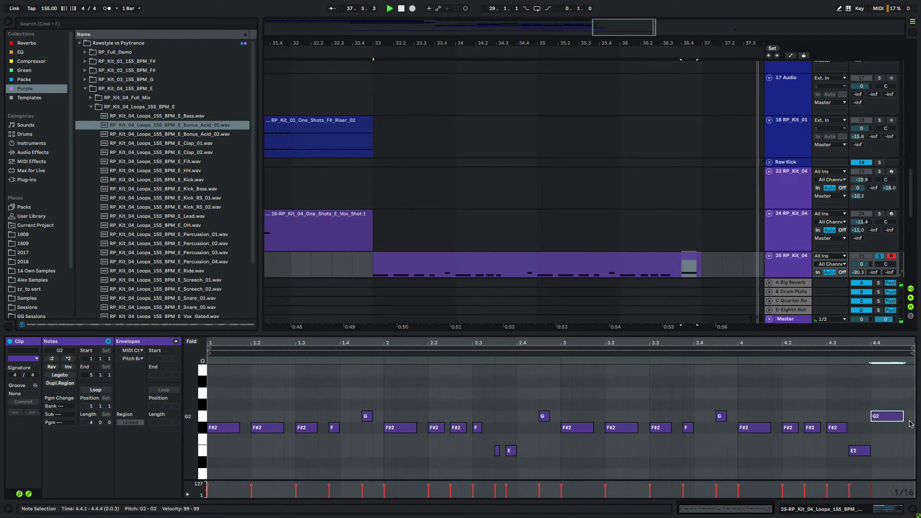
{"action": "double_click", "coordinate": [880, 394]}
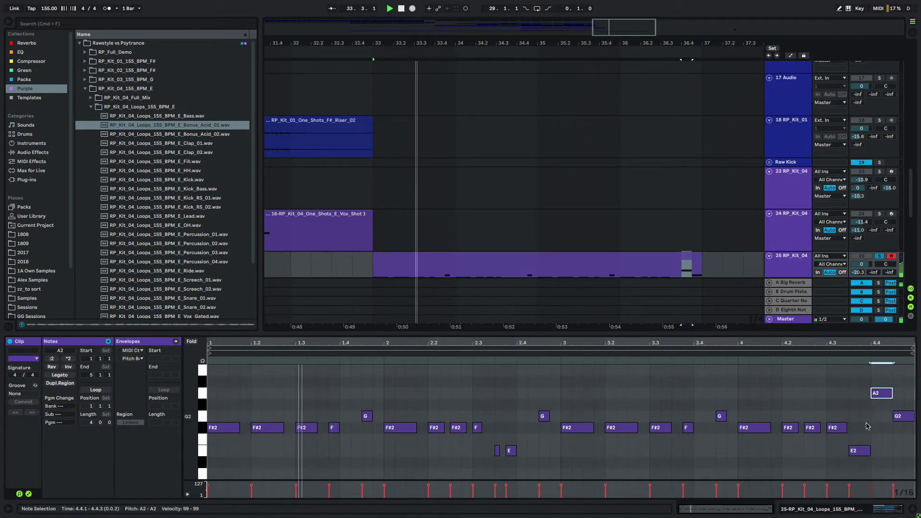
Replace the A2 at 4.4 with a sixteenth-long G2
{"action": "left_click_drag", "start_coordinate": [887, 393], "coordinate": [886, 415]}
{"action": "key", "text": "Down"}
{"action": "key", "text": "Down"}
{"action": "key", "text": "Up"}
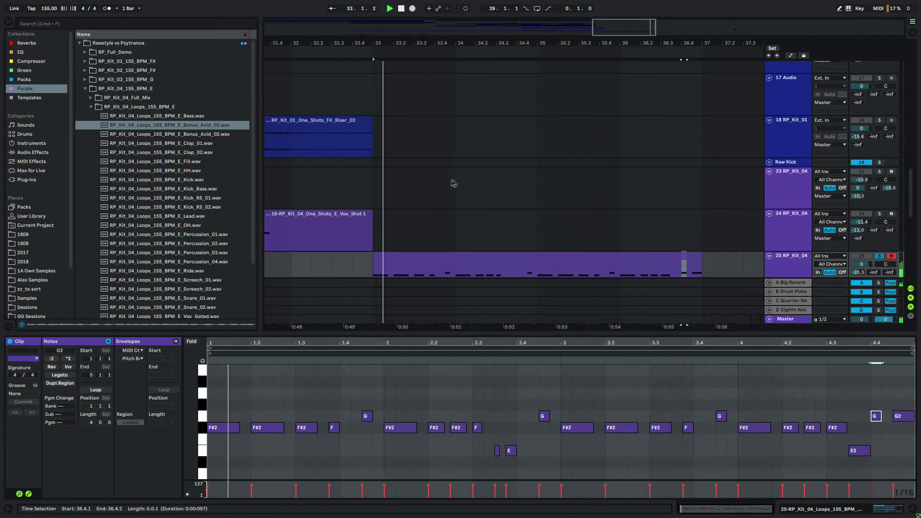
Duplicate the four-bar acid clip twice so the pattern fills track 25 up to bar 45
{"action": "left_click", "coordinate": [448, 256]}
{"action": "key", "text": "super+d"}
{"action": "left_click_drag", "start_coordinate": [470, 43], "coordinate": [491, 15]}
{"action": "scroll", "coordinate": [467, 174], "scroll_direction": "down", "scroll_amount": 3}
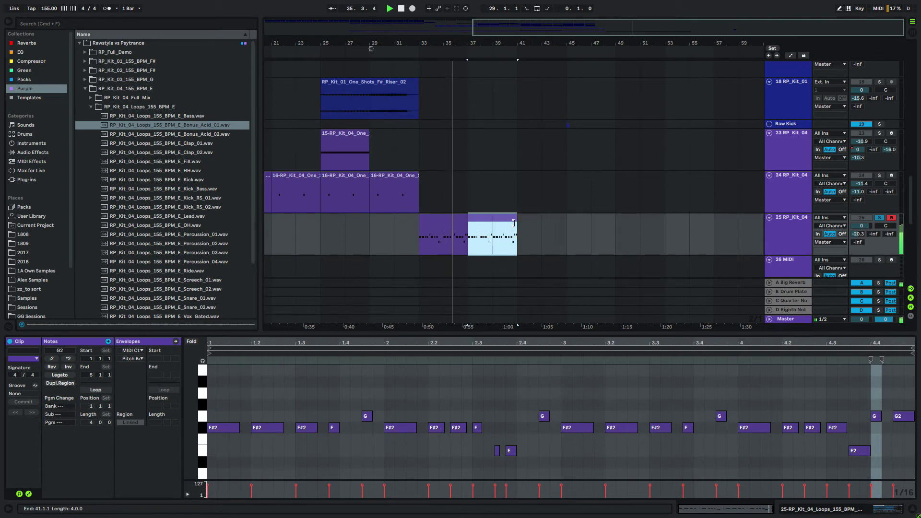
{"action": "key", "text": "super+d"}
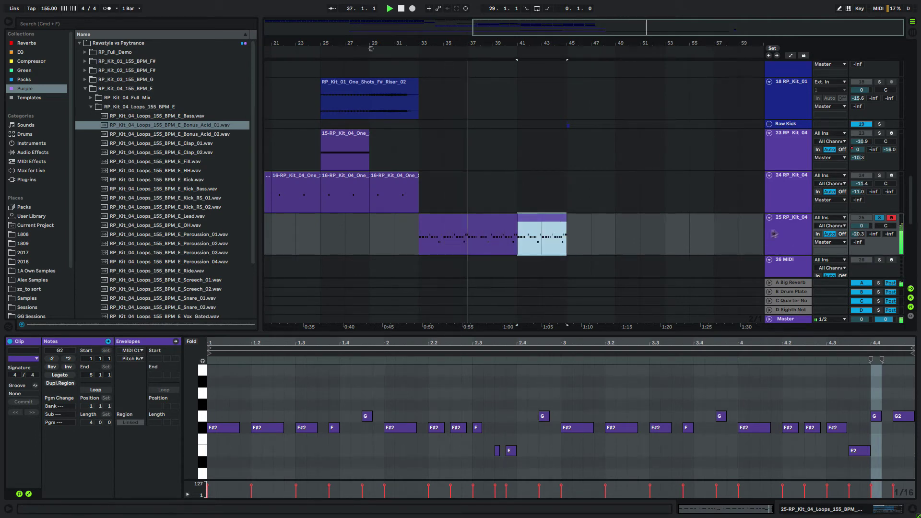
Set Sampler's MS2 filter to 98.2 Hz with 22% resonance, and its pitch envelope to -12 st with a 113 ms decay
{"action": "left_click", "coordinate": [789, 227]}
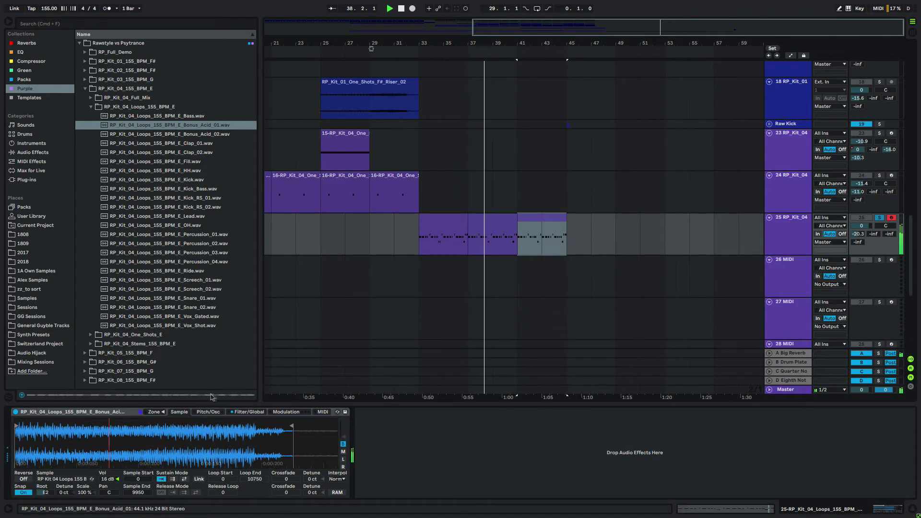
{"action": "left_click", "coordinate": [240, 413]}
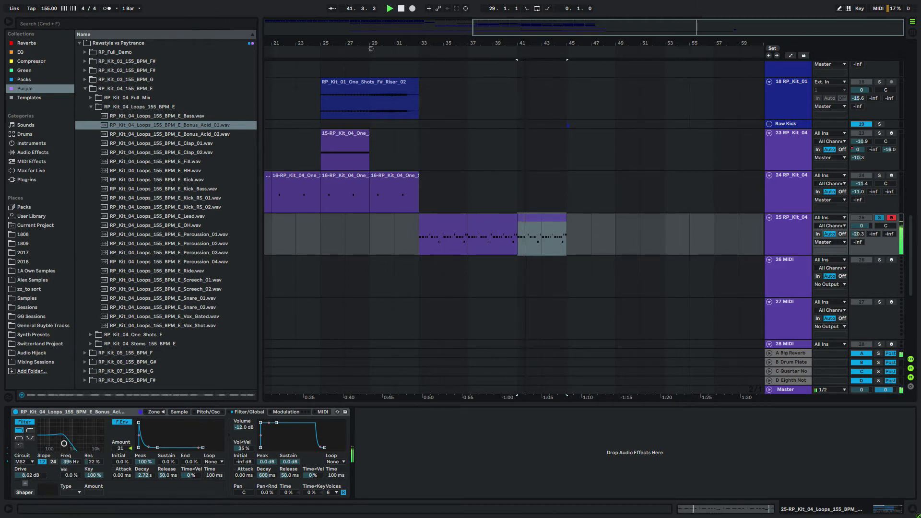
{"action": "key", "text": "space"}
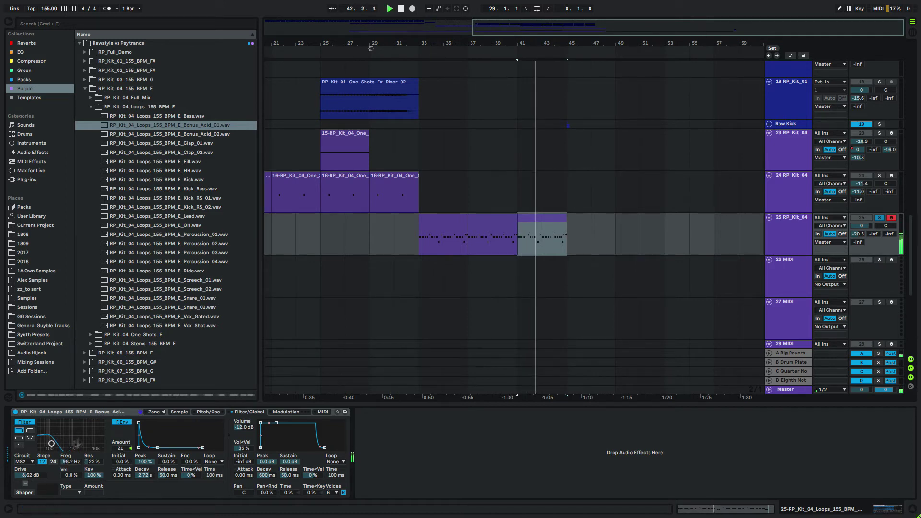
{"action": "left_click", "coordinate": [208, 412]}
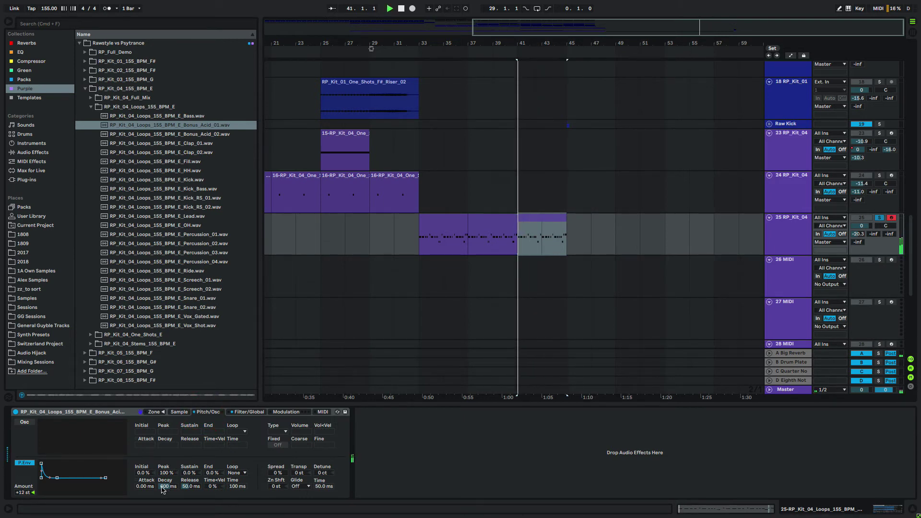
{"action": "left_click_drag", "start_coordinate": [23, 493], "coordinate": [23, 503]}
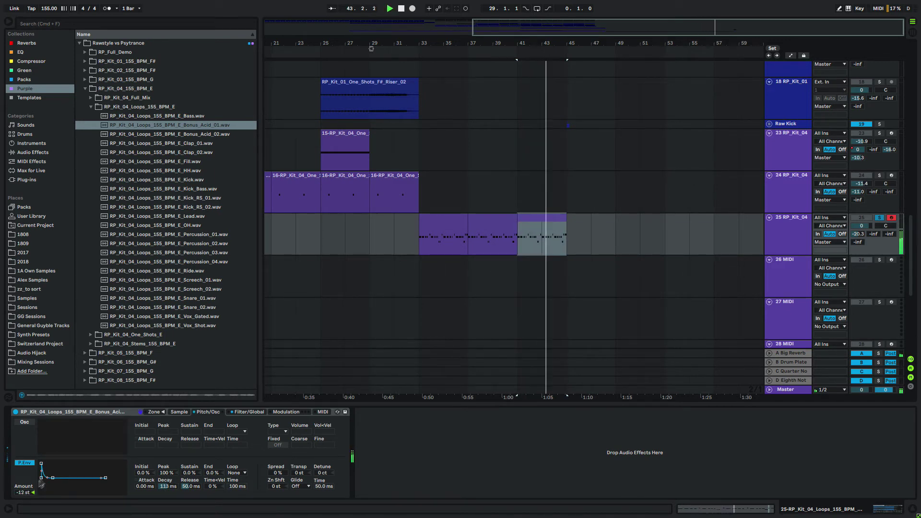
Set Sampler's filter envelope amount to 48, decay to 3.52 s, frequency to 30 Hz and voices to 1, and show the Filter Freq automation
{"action": "left_click", "coordinate": [245, 411]}
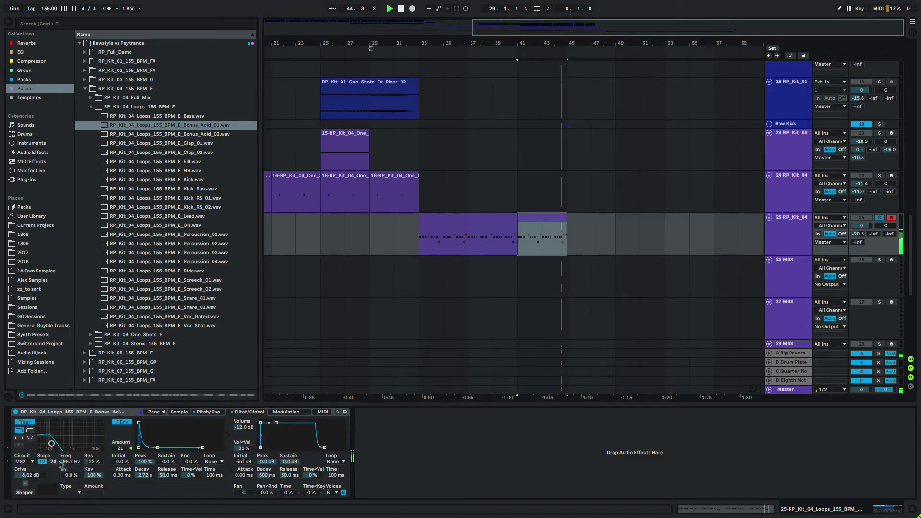
{"action": "left_click_drag", "start_coordinate": [122, 449], "coordinate": [122, 440]}
{"action": "key", "text": "a"}
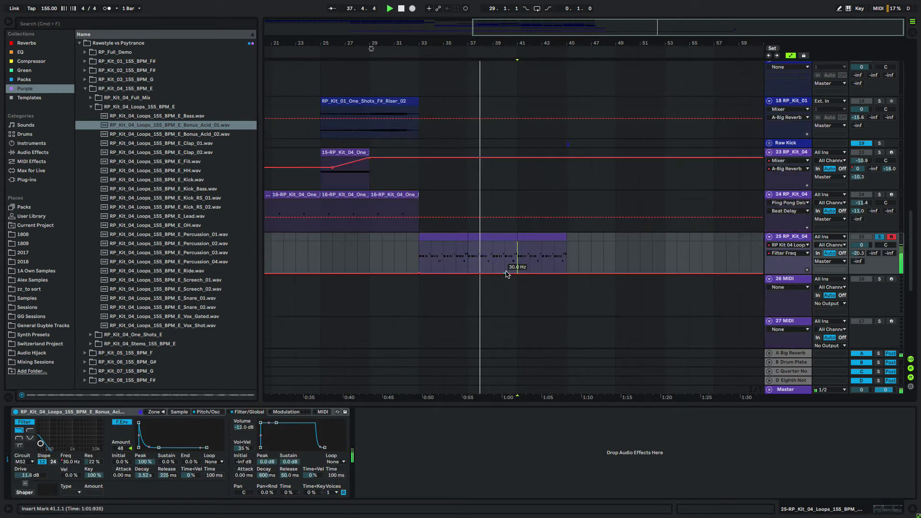
Ramp track 25's filter automation to 602 Hz at bar 40 and replace the last bar of the clip at bar 37 with a bar-long F#2
{"action": "left_click_drag", "start_coordinate": [505, 263], "coordinate": [505, 259]}
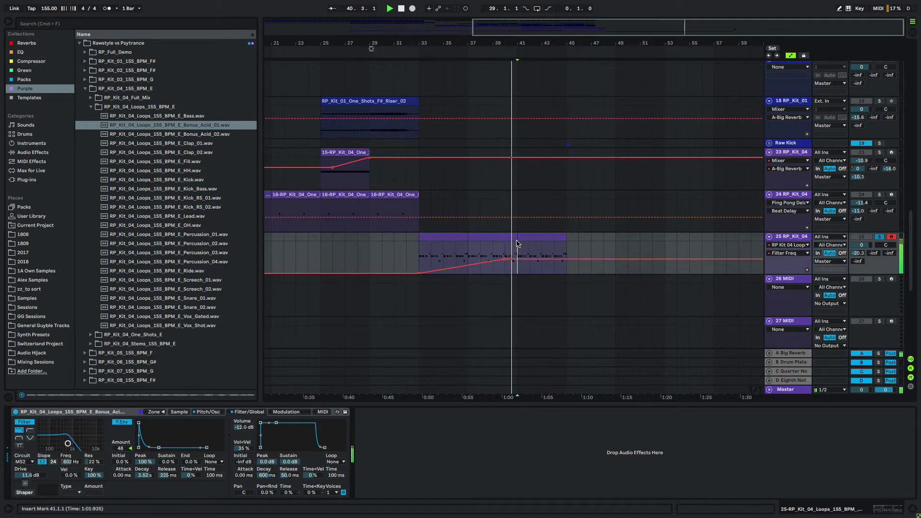
{"action": "double_click", "coordinate": [514, 238]}
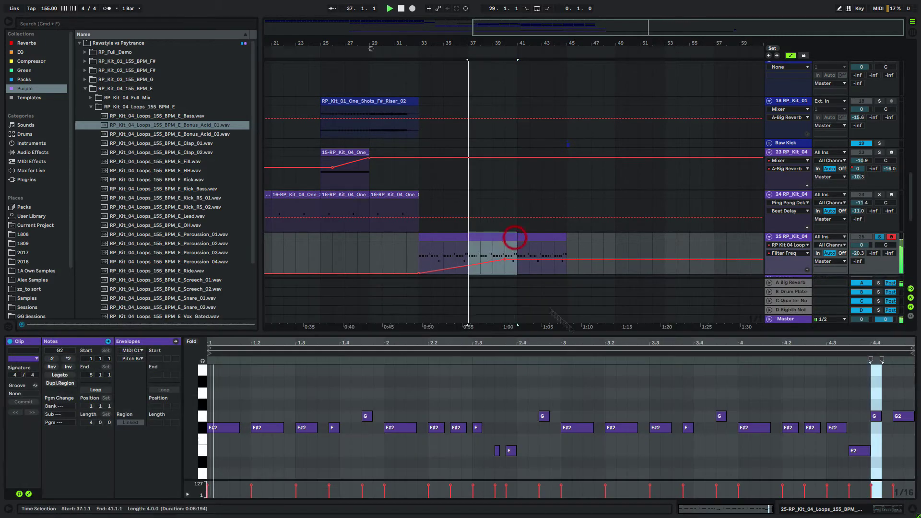
{"action": "left_click", "coordinate": [792, 465]}
{"action": "left_click_drag", "start_coordinate": [770, 427], "coordinate": [914, 426]}
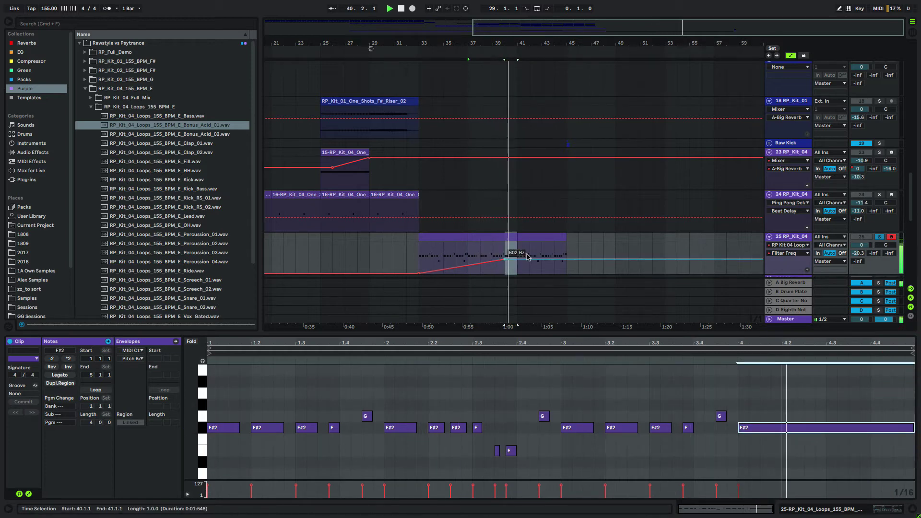
Raise the filter automation at bar 40 to 1.46 kHz with a curved ramp, and draw a high level across bars 41 to 45
{"action": "left_click", "coordinate": [514, 254]}
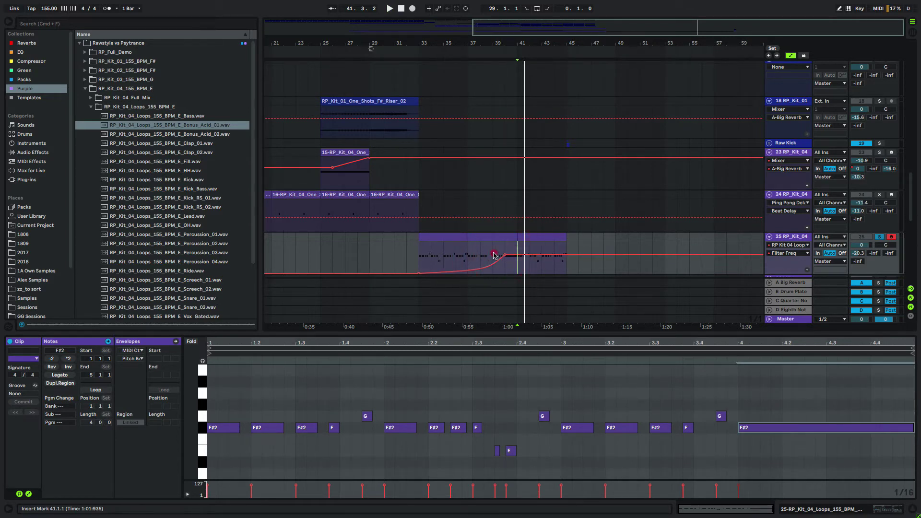
{"action": "left_click", "coordinate": [493, 254]}
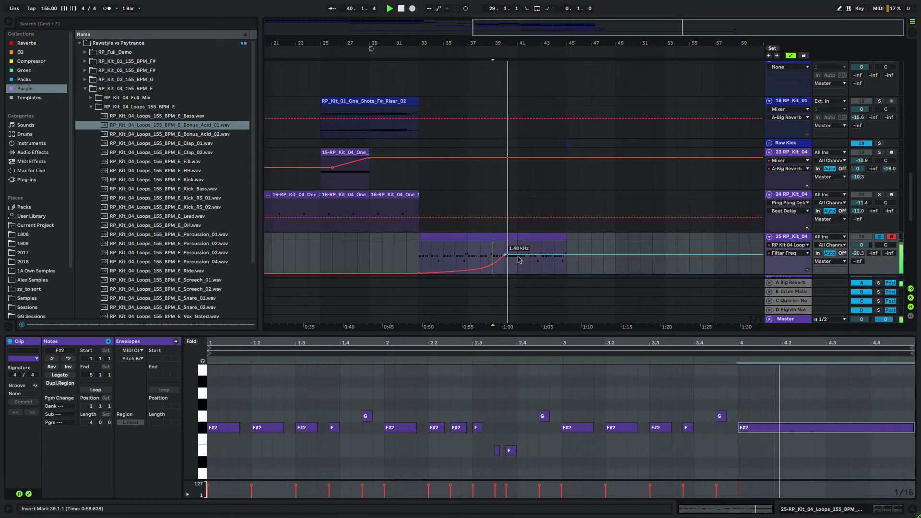
{"action": "left_click", "coordinate": [523, 250]}
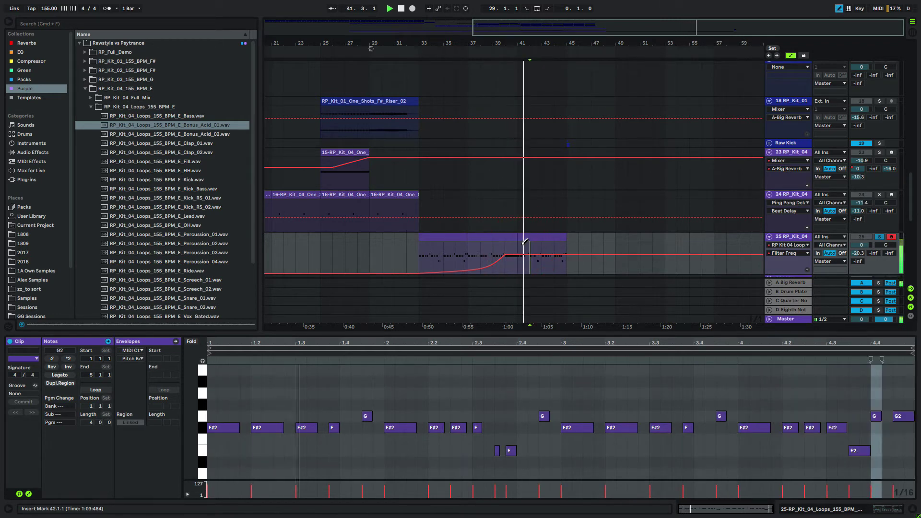
{"action": "left_click_drag", "start_coordinate": [524, 242], "coordinate": [565, 243]}
{"action": "key", "text": "b"}
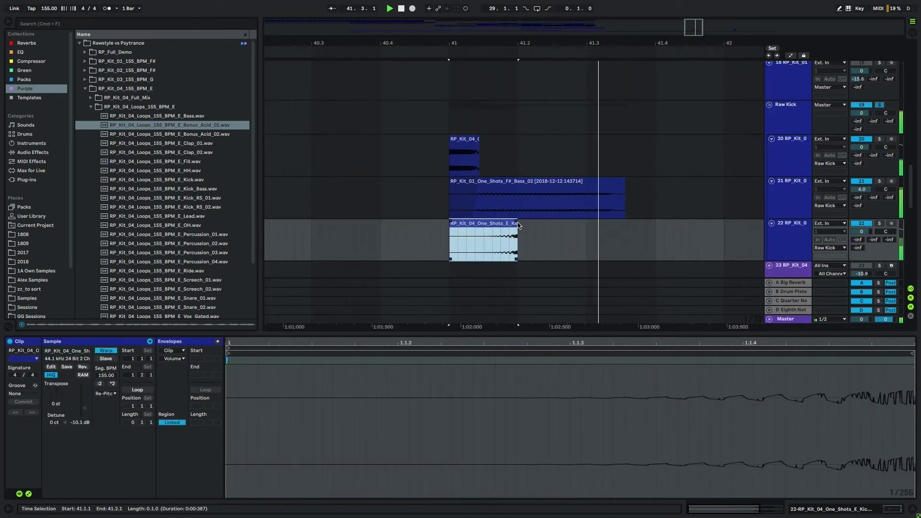
Make an empty copy of the track 22 kick layer outside the Raw Kick group, with its input set to Resampling
{"action": "left_click", "coordinate": [515, 224]}
{"action": "key", "text": "space"}
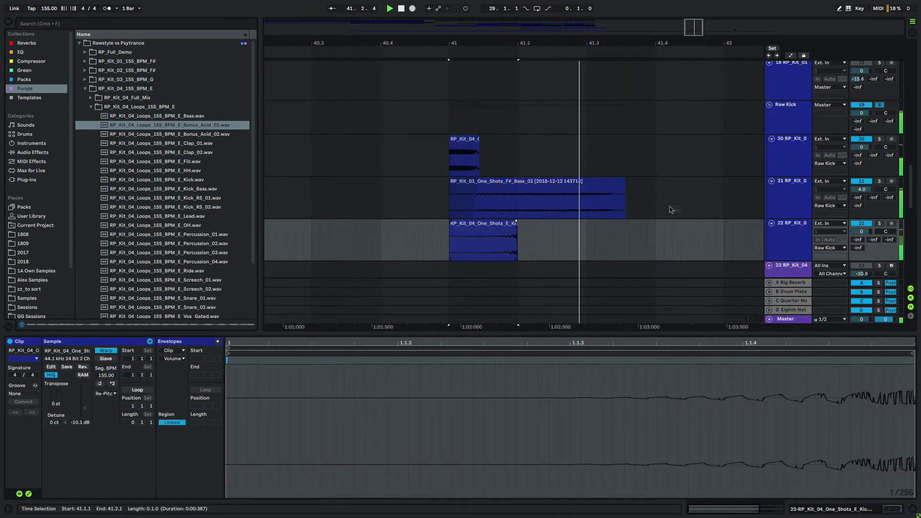
{"action": "key", "text": "Delete"}
{"action": "left_click", "coordinate": [794, 141]}
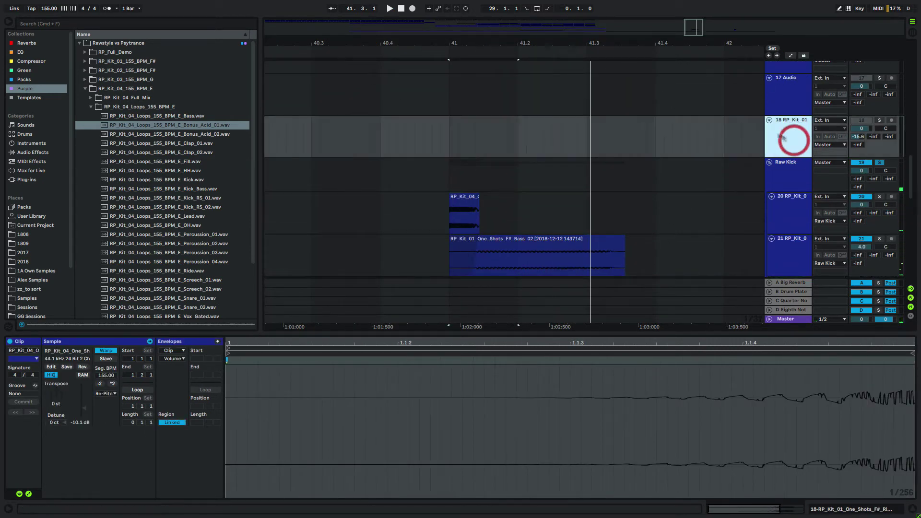
{"action": "left_click", "coordinate": [837, 228]}
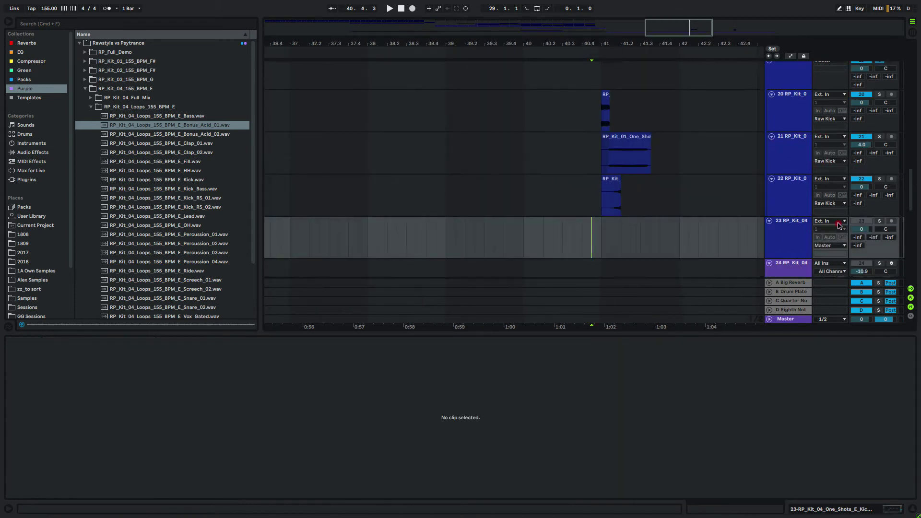
{"action": "left_click", "coordinate": [838, 224]}
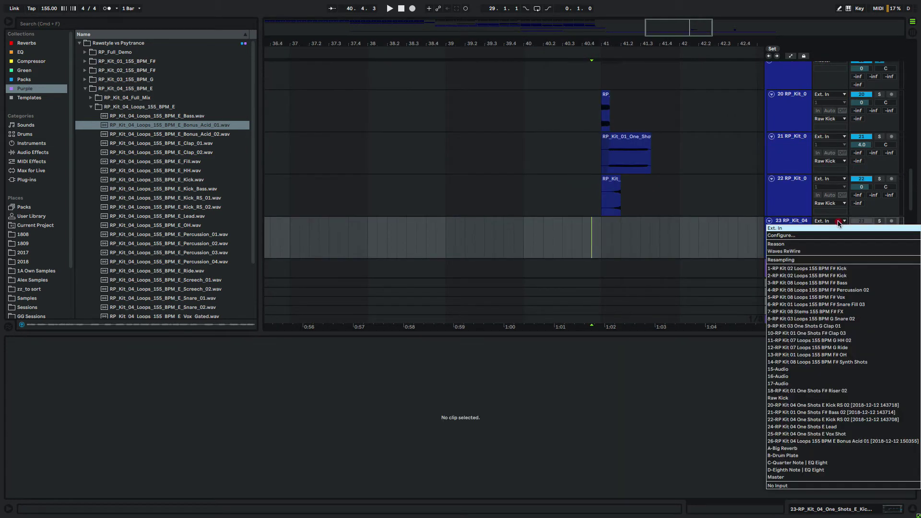
{"action": "left_click", "coordinate": [832, 260]}
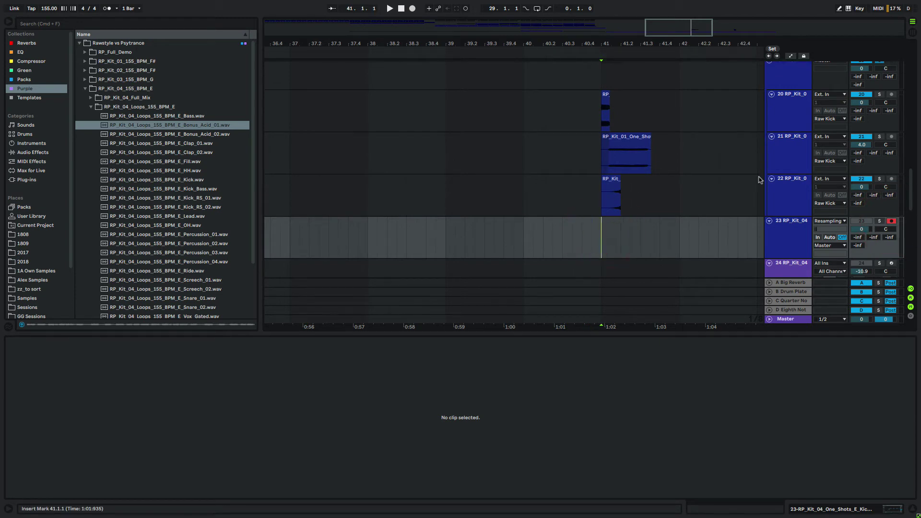
Bypass the Utility device on the Raw Kick group
{"action": "scroll", "coordinate": [758, 180], "scroll_direction": "up", "scroll_amount": 2}
{"action": "left_click", "coordinate": [801, 99]}
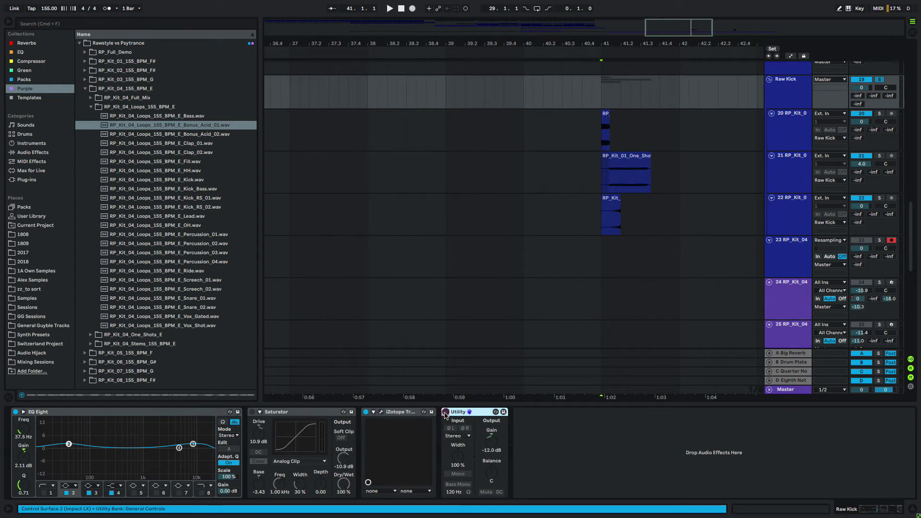
{"action": "left_click", "coordinate": [702, 244]}
{"action": "scroll", "coordinate": [671, 252], "scroll_direction": "down", "scroll_amount": 3}
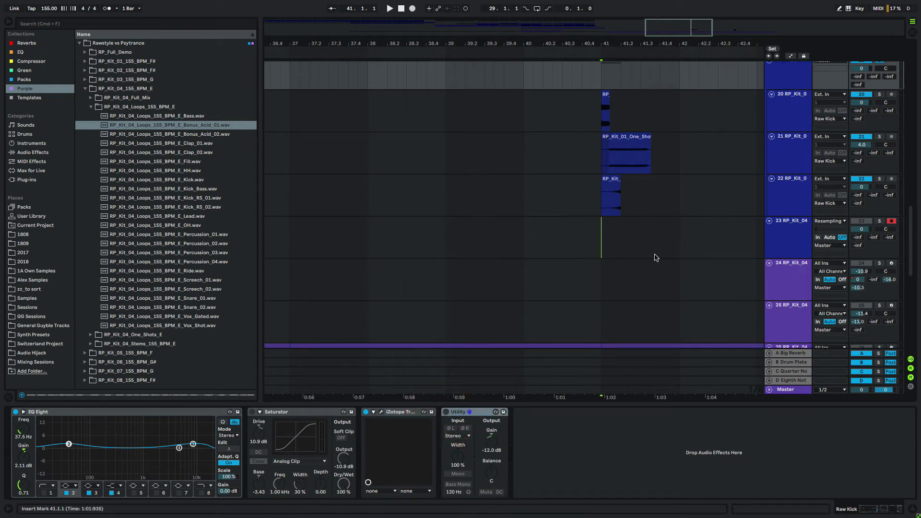
Record the layered kick onto resampling track 23 from bar 41, stopping once the hit has finished
{"action": "left_click", "coordinate": [603, 235]}
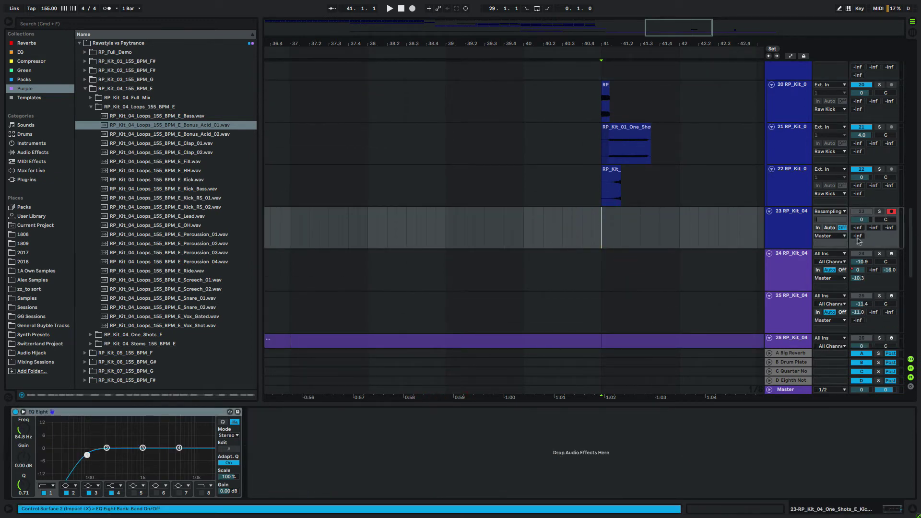
{"action": "scroll", "coordinate": [809, 179], "scroll_direction": "up", "scroll_amount": 1}
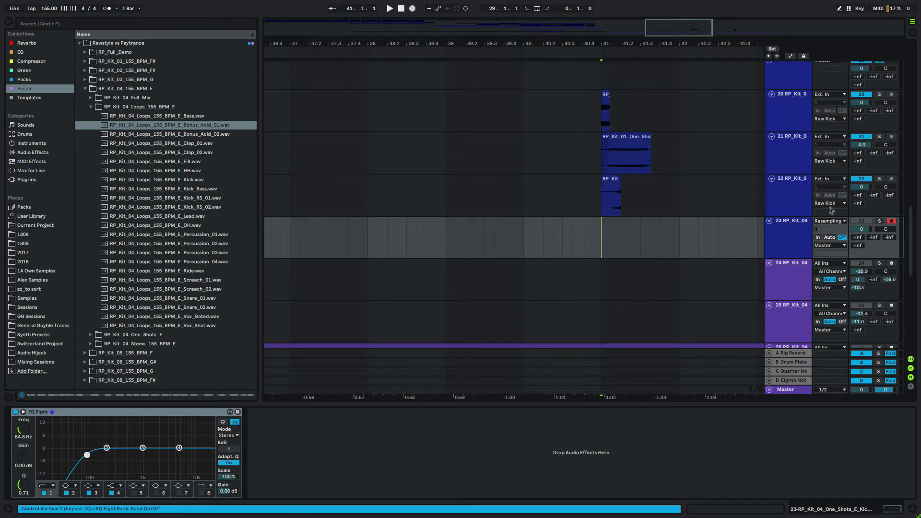
{"action": "scroll", "coordinate": [643, 207], "scroll_direction": "up", "scroll_amount": 3}
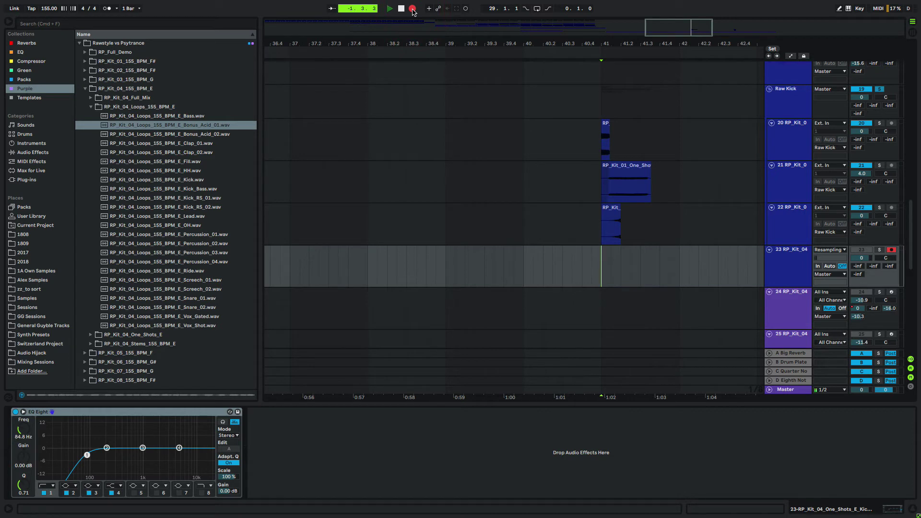
{"action": "key", "text": "space"}
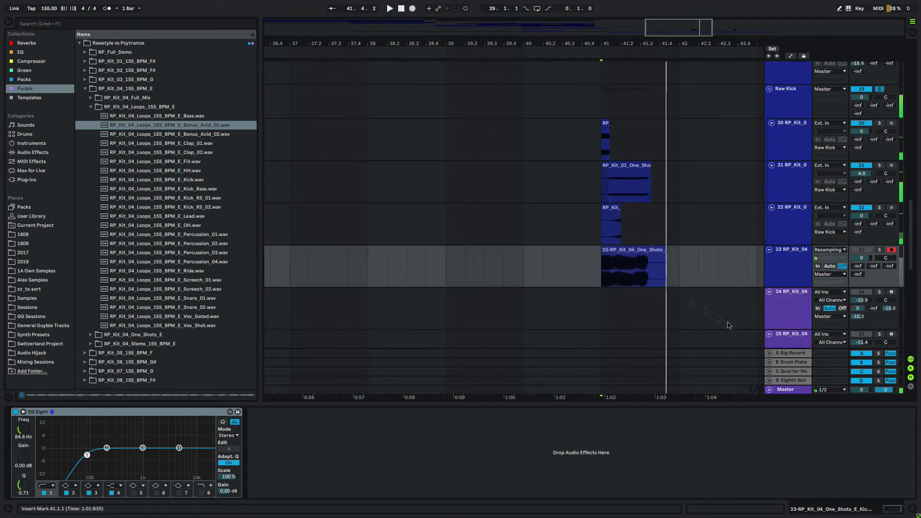
Deactivate and fold the Raw Kick group
{"action": "scroll", "coordinate": [792, 181], "scroll_direction": "up", "scroll_amount": 3}
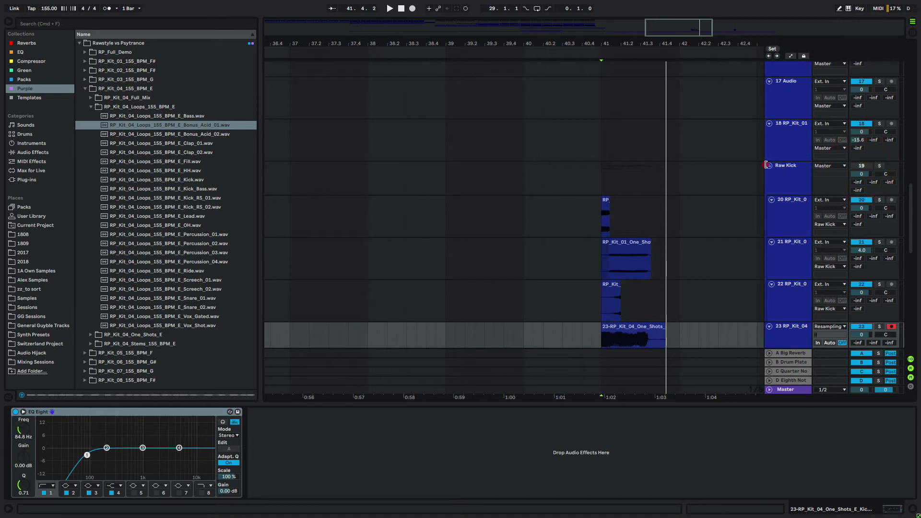
{"action": "left_click", "coordinate": [768, 165]}
{"action": "scroll", "coordinate": [770, 211], "scroll_direction": "down", "scroll_amount": 4}
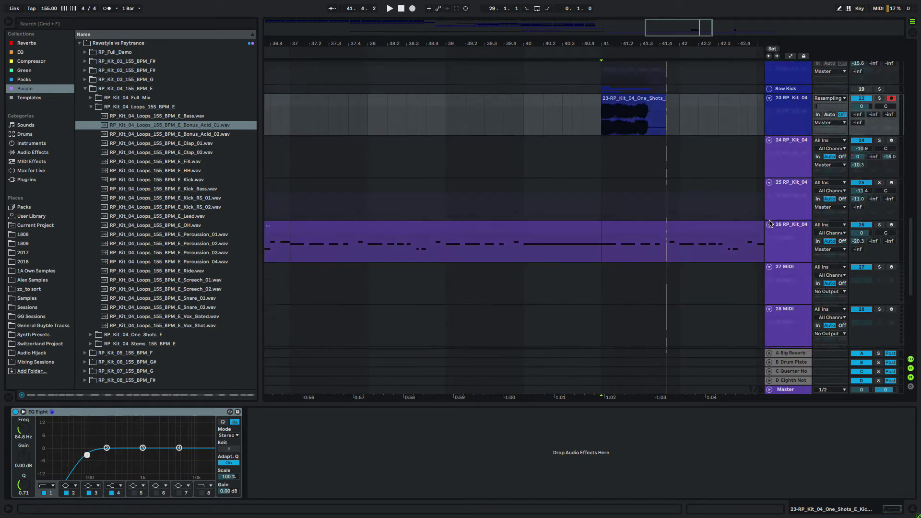
Load the resampled kick into Simpler on MIDI track 27 and delete its audio clip from track 23
{"action": "left_click", "coordinate": [792, 266]}
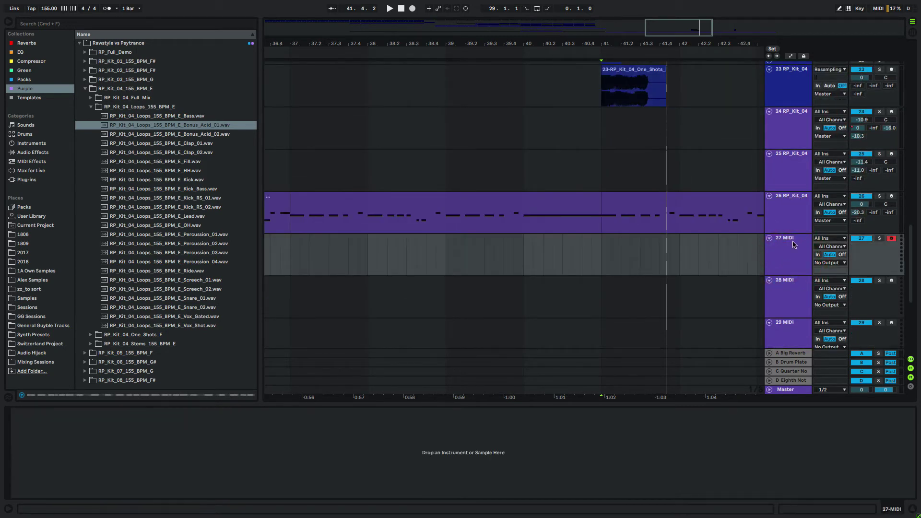
{"action": "left_click", "coordinate": [792, 245]}
{"action": "left_click_drag", "start_coordinate": [630, 70], "coordinate": [220, 493]}
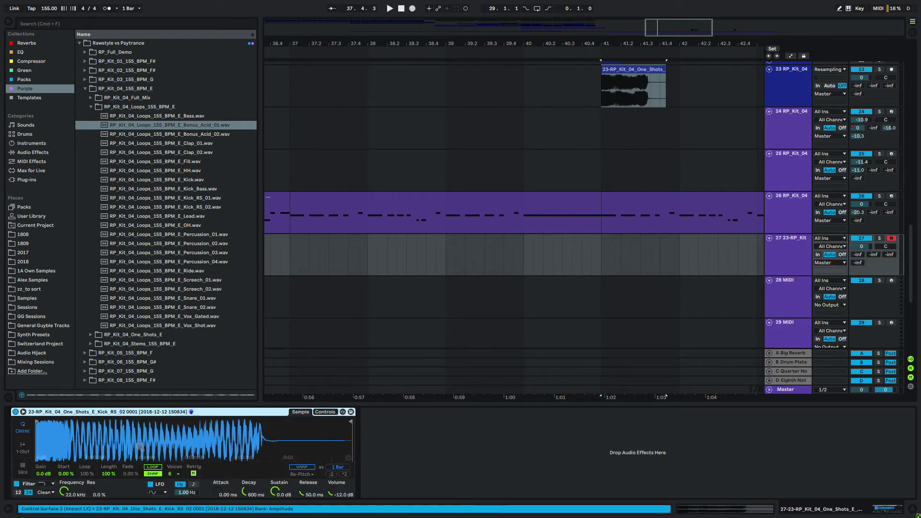
{"action": "mouse_move", "coordinate": [47, 433]}
{"action": "left_mouse_down"}
{"action": "mouse_move", "coordinate": [46, 489]}
{"action": "mouse_move", "coordinate": [47, 434]}
{"action": "left_mouse_up"}
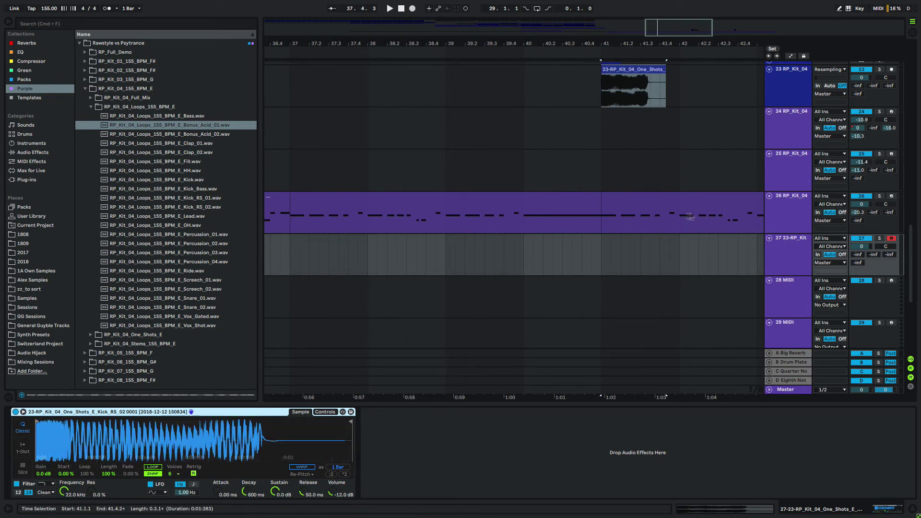
{"action": "scroll", "coordinate": [836, 83], "scroll_direction": "up", "scroll_amount": 1}
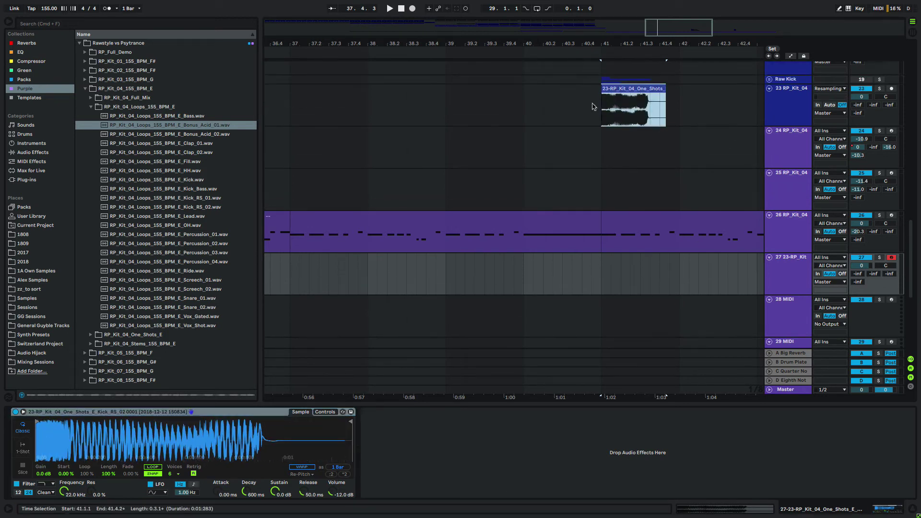
{"action": "left_click", "coordinate": [632, 90]}
{"action": "key", "text": "Delete"}
Create a one-bar MIDI clip at bar 41 on track 27 and fill it with four quarter-note C3s
{"action": "left_click_drag", "start_coordinate": [596, 267], "coordinate": [684, 266]}
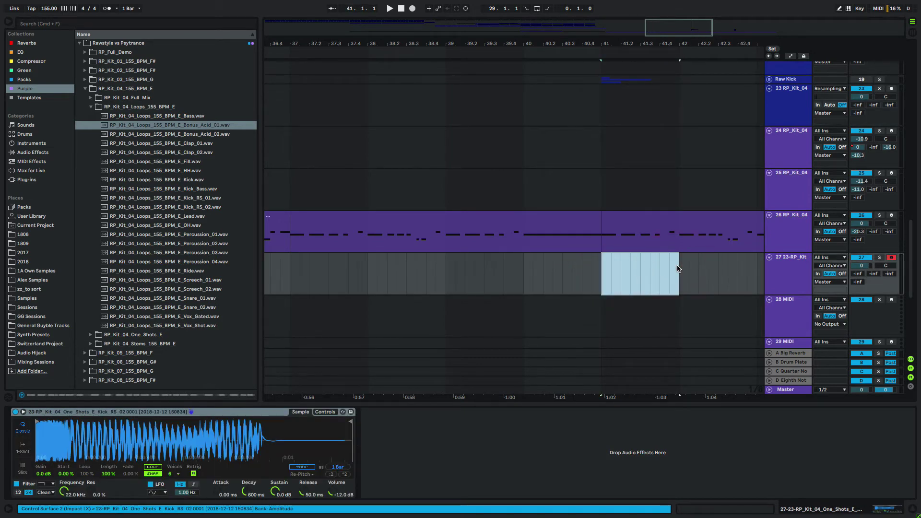
{"action": "double_click", "coordinate": [678, 268]}
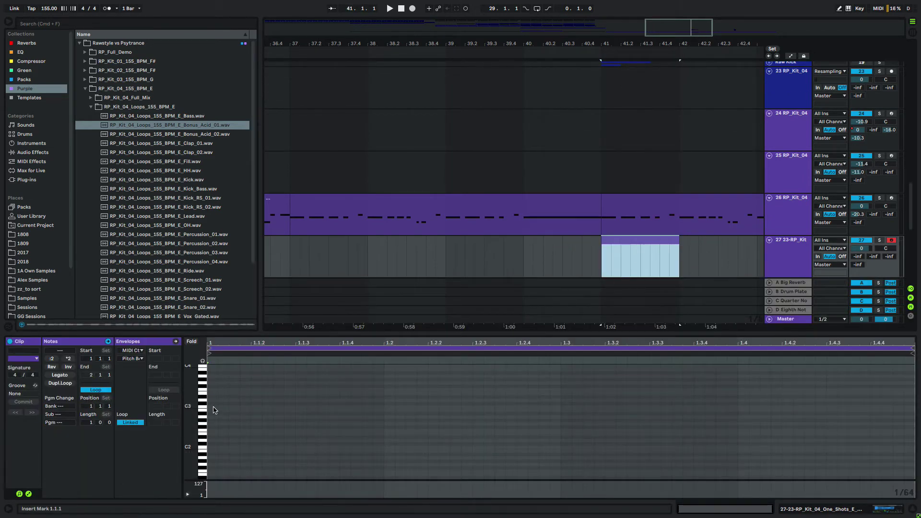
{"action": "left_click_drag", "start_coordinate": [214, 410], "coordinate": [375, 411]}
{"action": "key", "text": "ctrl+d"}
{"action": "key", "text": "ctrl+d"}
{"action": "key", "text": "ctrl+d"}
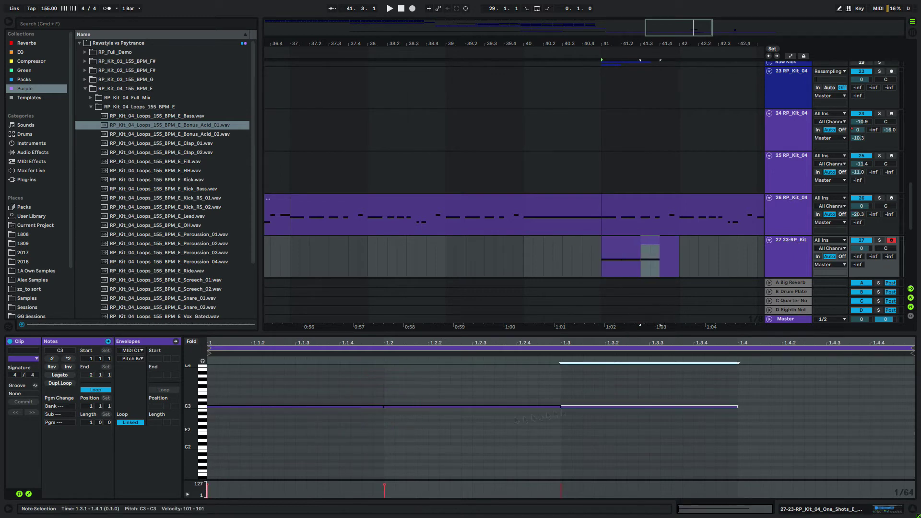
Turn off Simpler's filter and LFO, and set its release to 1 ms, voices to 1 and glide mode to Glide
{"action": "left_click", "coordinate": [783, 242]}
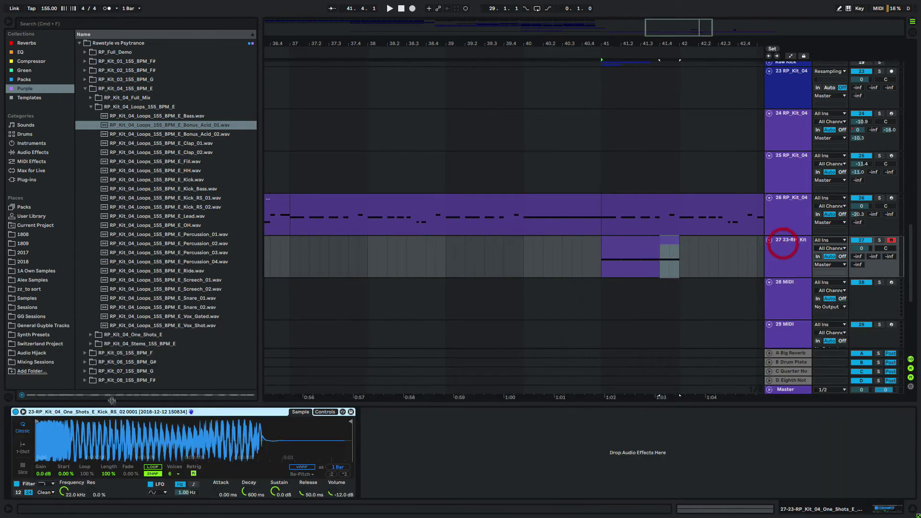
{"action": "left_click", "coordinate": [16, 485]}
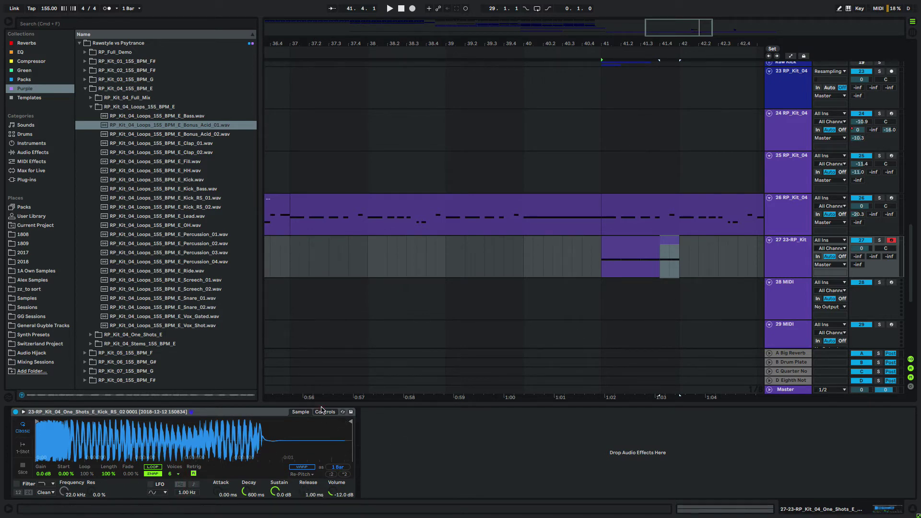
{"action": "left_click", "coordinate": [177, 475]}
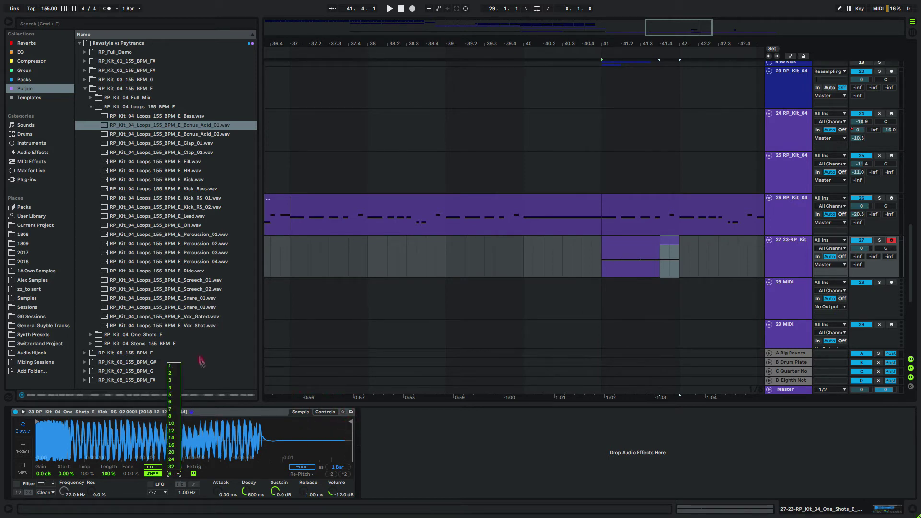
{"action": "left_click", "coordinate": [174, 365]}
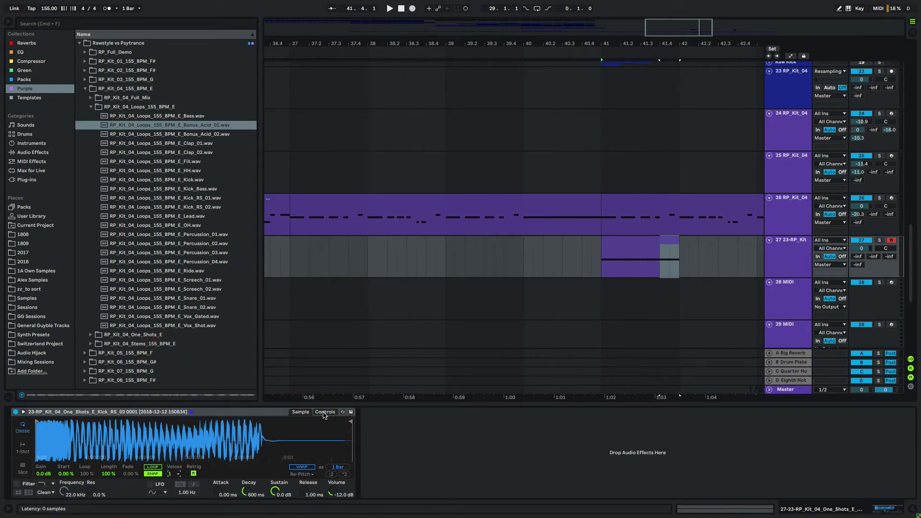
{"action": "left_click", "coordinate": [324, 412]}
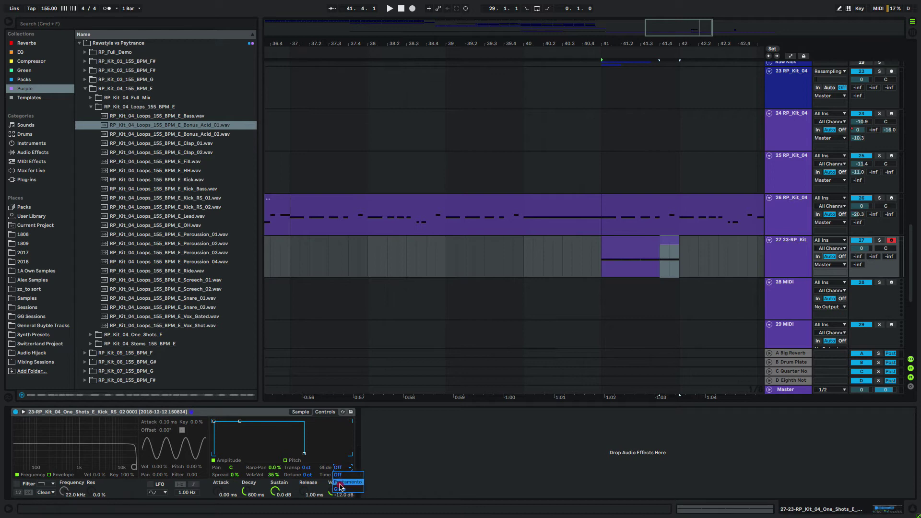
Play from bar 39 and duplicate the one-bar kick clip three times so the pattern fills track 27 up to bar 45
{"action": "left_click", "coordinate": [612, 267]}
{"action": "left_click", "coordinate": [466, 253]}
{"action": "key", "text": "space"}
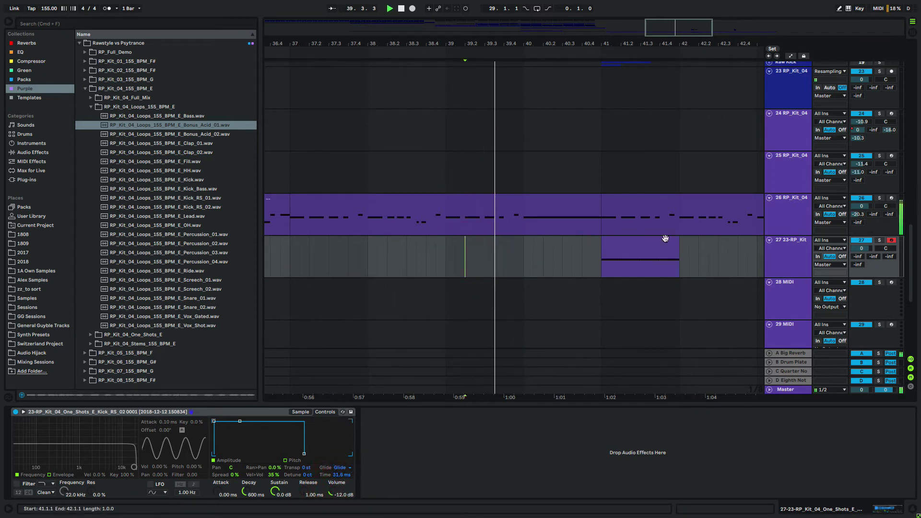
{"action": "scroll", "coordinate": [665, 239], "scroll_direction": "right", "scroll_amount": 3}
{"action": "left_click_drag", "start_coordinate": [500, 41], "coordinate": [502, 23]}
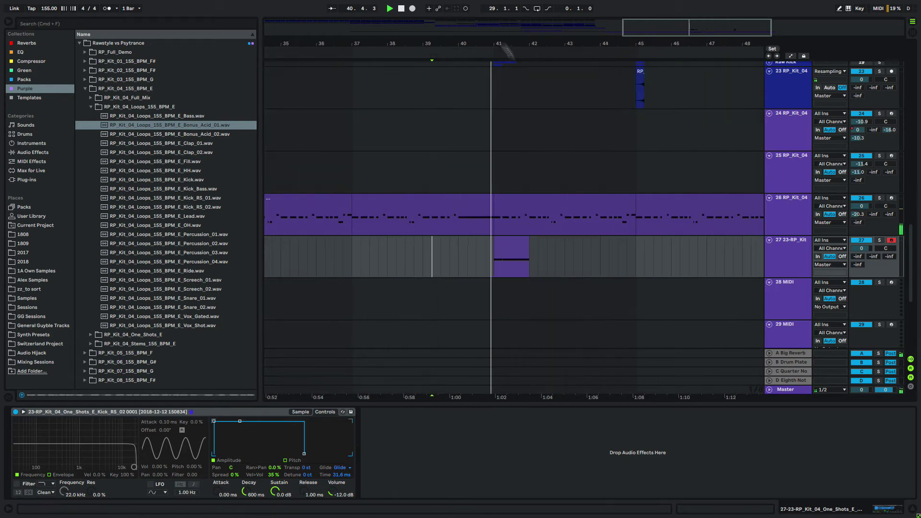
{"action": "left_click", "coordinate": [511, 253]}
{"action": "key", "text": "super+d"}
{"action": "key", "text": "super+d"}
{"action": "key", "text": "super+d"}
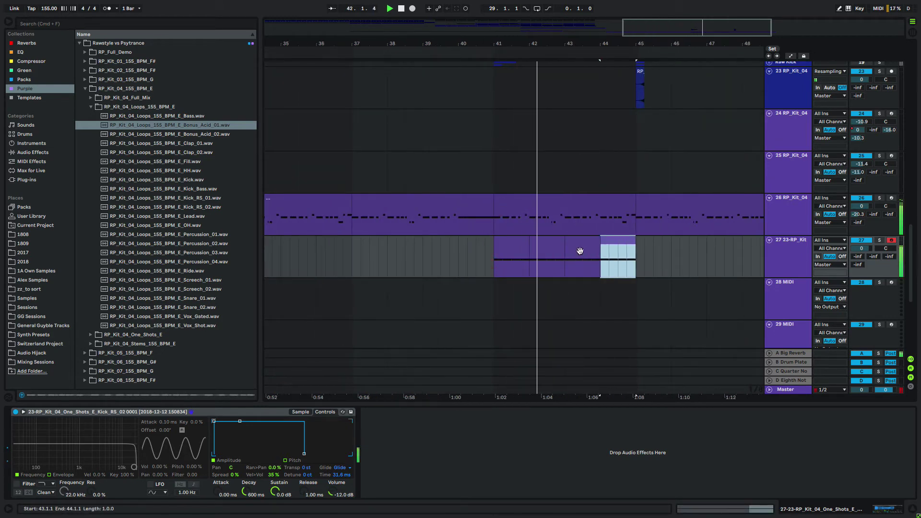
Consolidate the four one-bar kick clips on track 27 and set the acid Sampler's volume on track 26 to -22.5 dB
{"action": "left_click", "coordinate": [514, 247]}
{"action": "left_click", "coordinate": [619, 246], "text": "shift"}
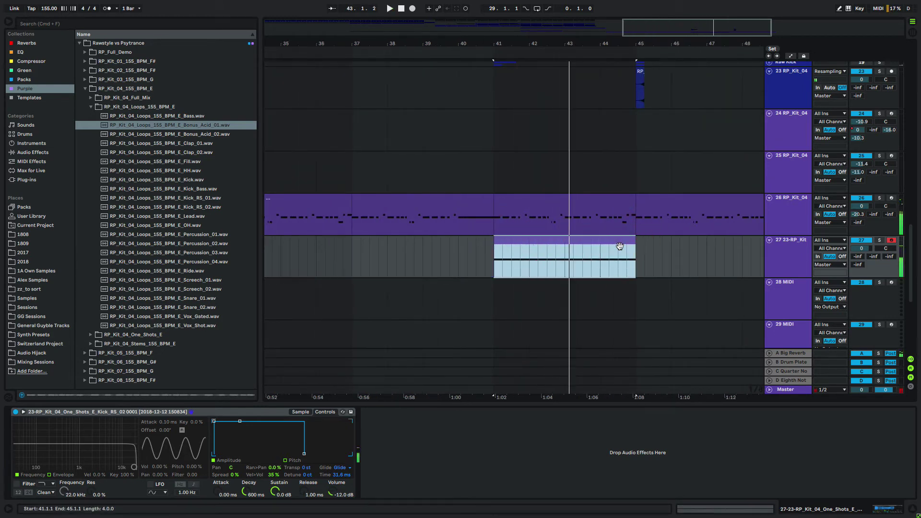
{"action": "left_click", "coordinate": [794, 206]}
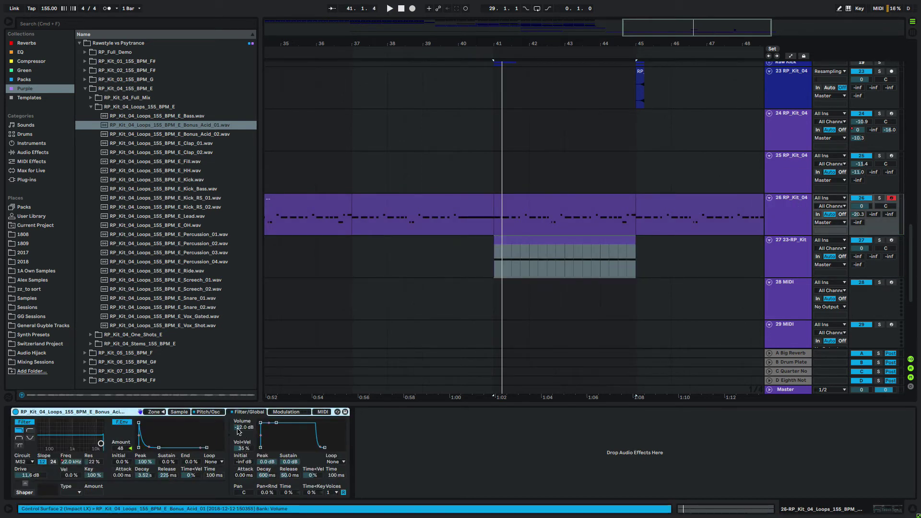
{"action": "key", "text": "space"}
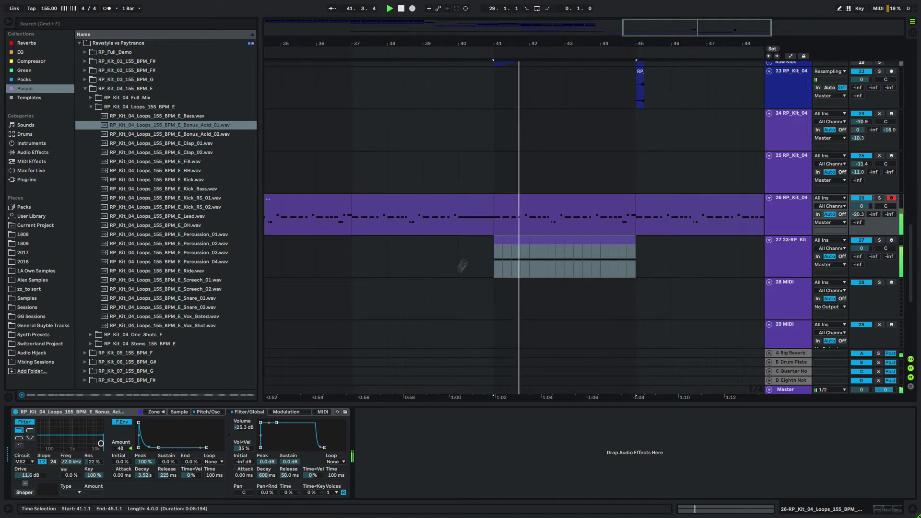
{"action": "left_click_drag", "start_coordinate": [243, 427], "coordinate": [244, 430]}
{"action": "key", "text": "space"}
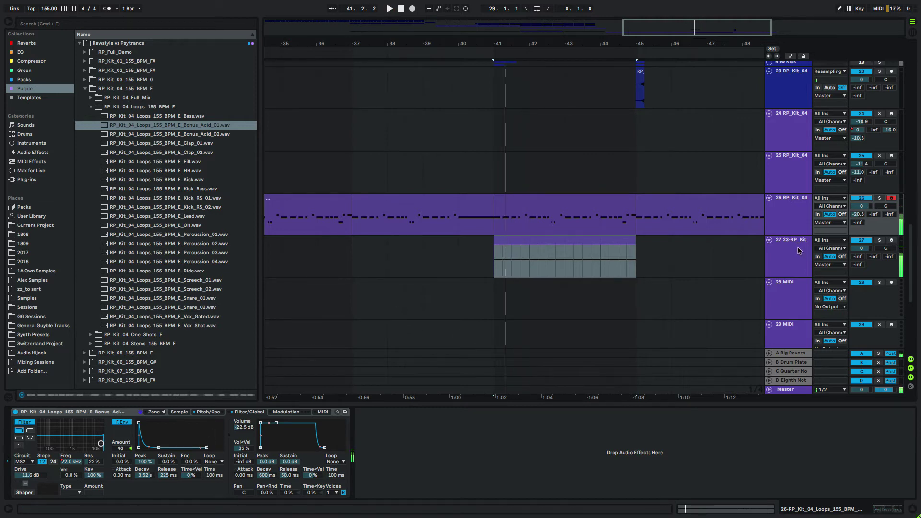
Set the kick Simpler's volume on track 27 to -17 dB, checking its level against the acid track in the mixer during playback
{"action": "left_click", "coordinate": [799, 251]}
{"action": "key", "text": "Tab"}
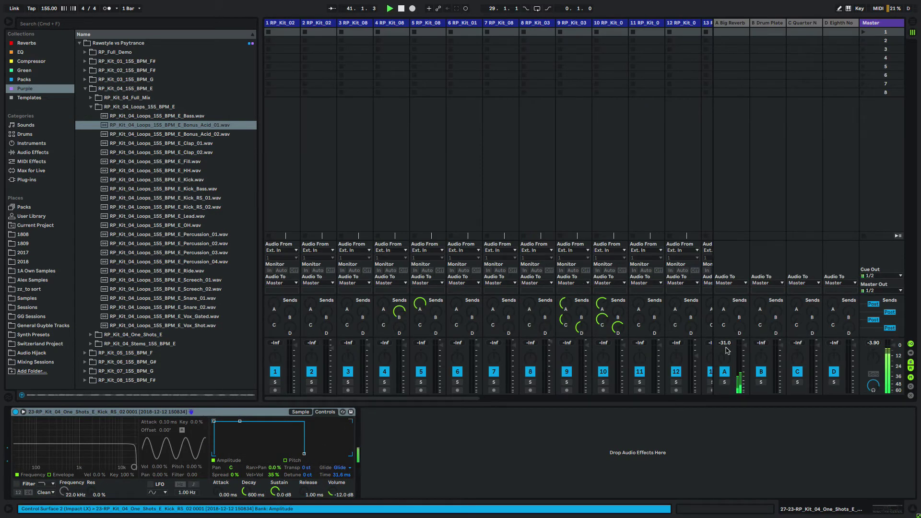
{"action": "key", "text": "space"}
{"action": "scroll", "coordinate": [612, 350], "scroll_direction": "right", "scroll_amount": 10}
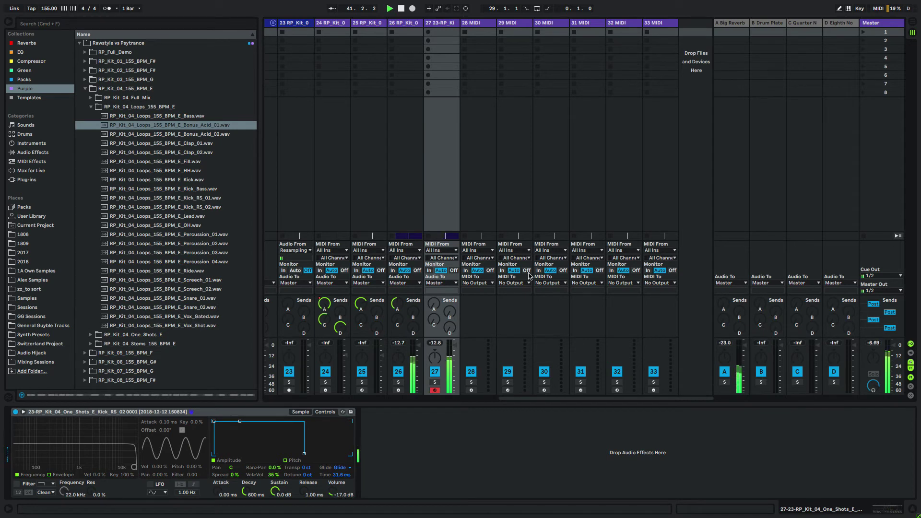
{"action": "key", "text": "Tab"}
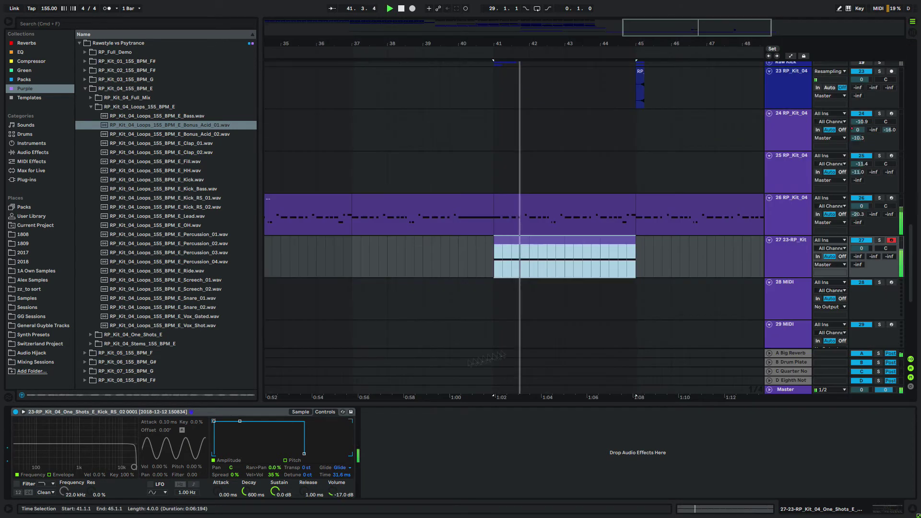
In the kick clip, cut the C3 at beat 1.4 short at 1.4.3 and add an eighth-note G3 there
{"action": "double_click", "coordinate": [530, 250]}
{"action": "left_click", "coordinate": [374, 382]}
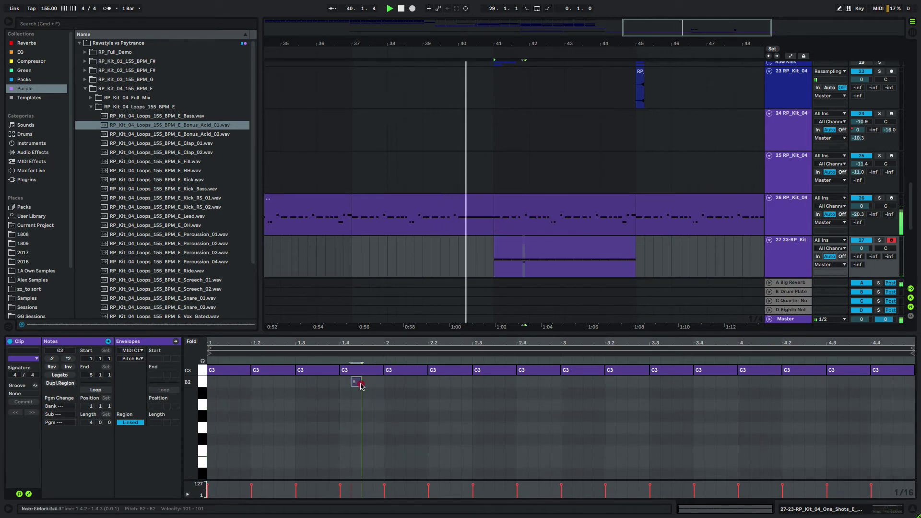
{"action": "left_click", "coordinate": [356, 380]}
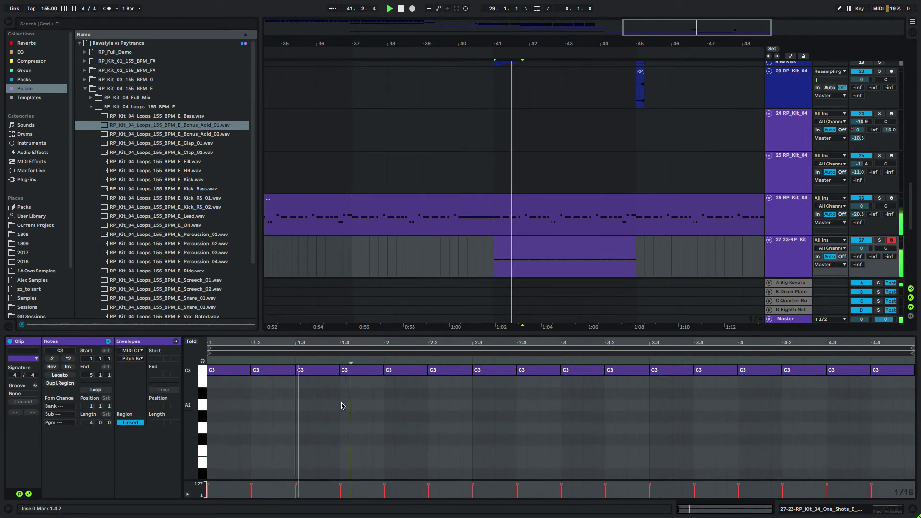
{"action": "left_click", "coordinate": [351, 369]}
{"action": "scroll", "coordinate": [377, 407], "scroll_direction": "up", "scroll_amount": 5}
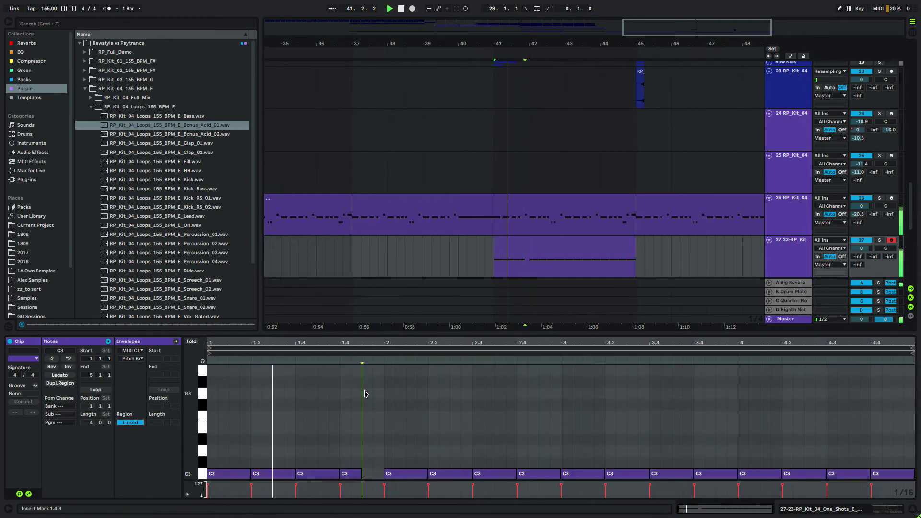
{"action": "double_click", "coordinate": [374, 393]}
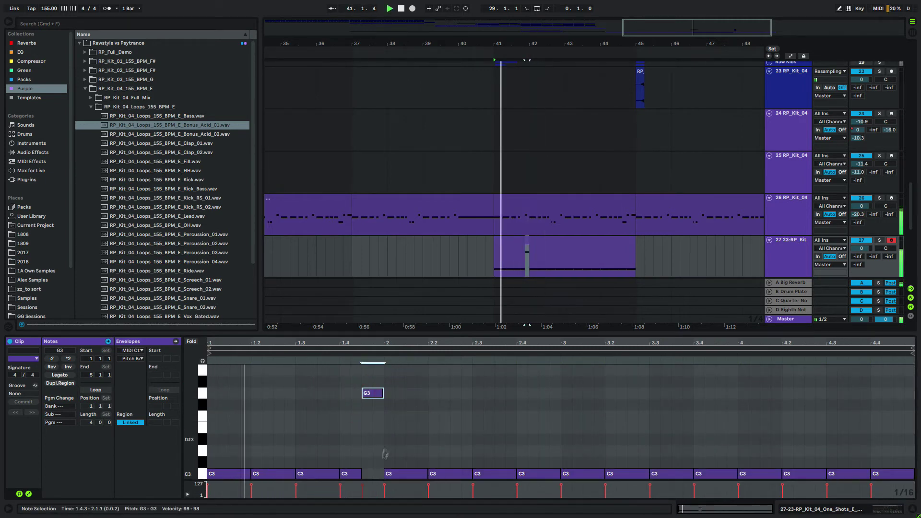
{"action": "scroll", "coordinate": [473, 429], "scroll_direction": "down", "scroll_amount": 2}
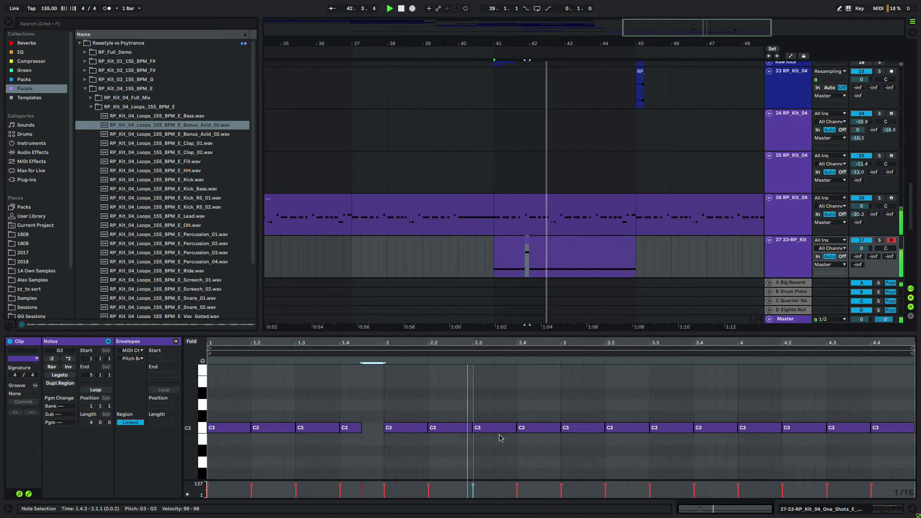
Add short C3 kicks at 2.2.4, 2.3.3, 2.4.3 and 2.4.4 to build a roll in the clip's second bar
{"action": "left_click", "coordinate": [470, 438]}
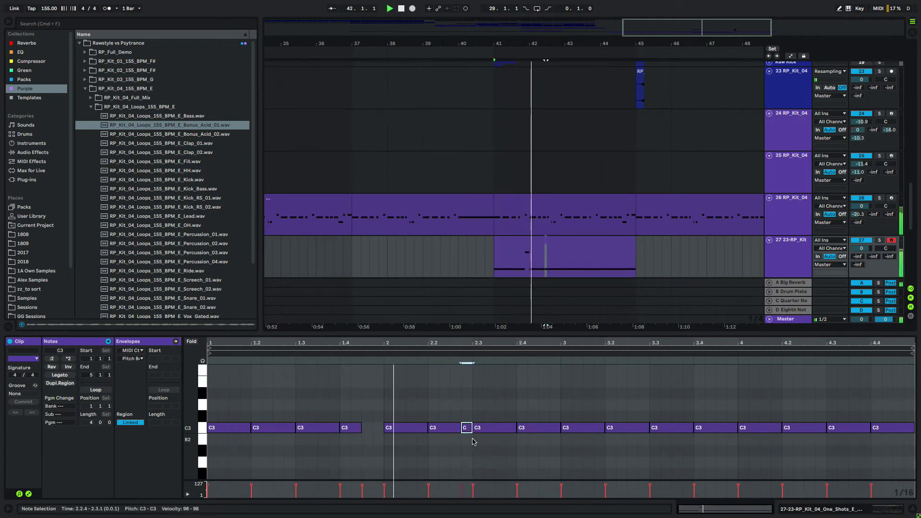
{"action": "key", "text": "super+d"}
{"action": "key", "text": "shift+Right"}
{"action": "key", "text": "super+d"}
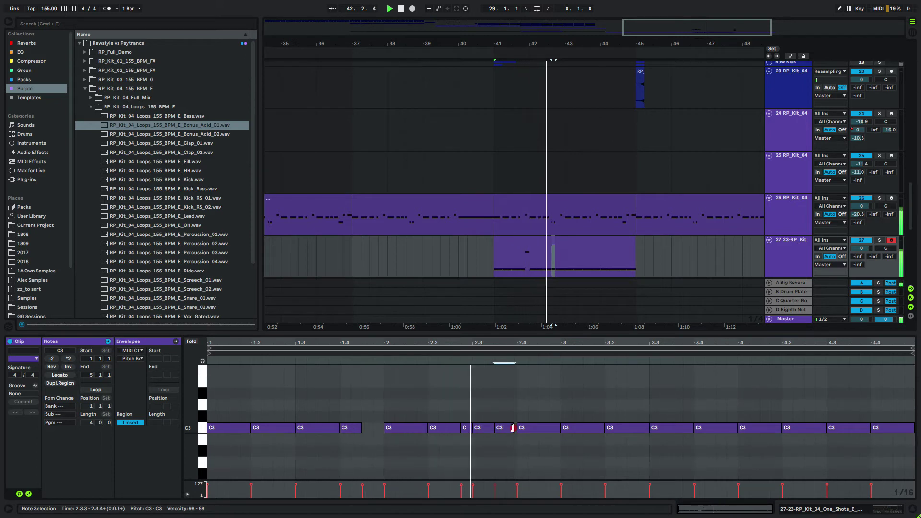
{"action": "mouse_move", "coordinate": [515, 427]}
{"action": "left_mouse_down"}
{"action": "mouse_move", "coordinate": [506, 430]}
{"action": "mouse_move", "coordinate": [553, 428]}
{"action": "left_mouse_up"}
{"action": "left_click", "coordinate": [539, 426]}
{"action": "key", "text": "shift+Left"}
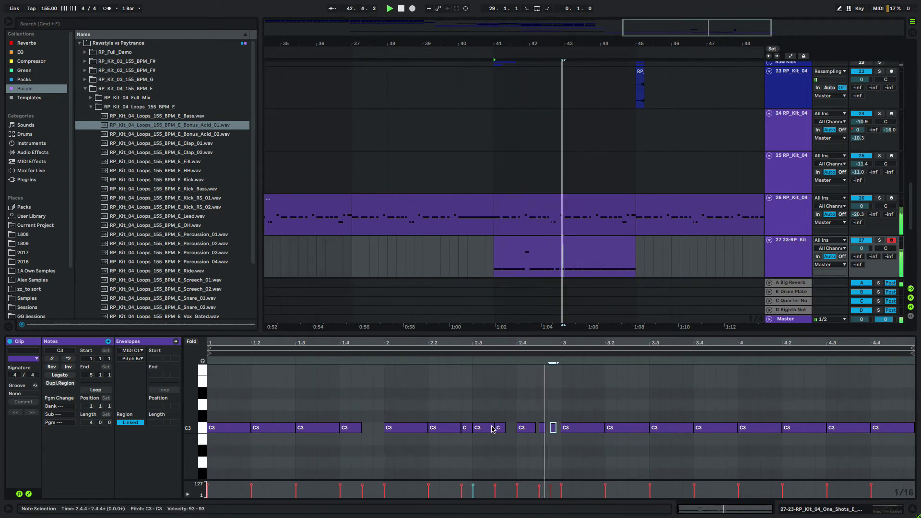
Lengthen the short C3s at the end of bar 2 and extend the 2.3.3 note to 2.4, then resume playback
{"action": "key", "text": "space"}
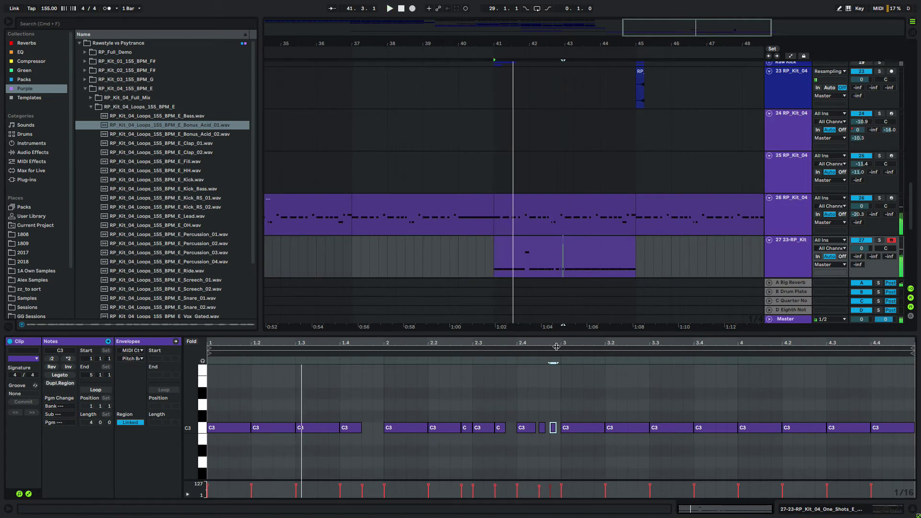
{"action": "left_click_drag", "start_coordinate": [560, 344], "coordinate": [559, 384]}
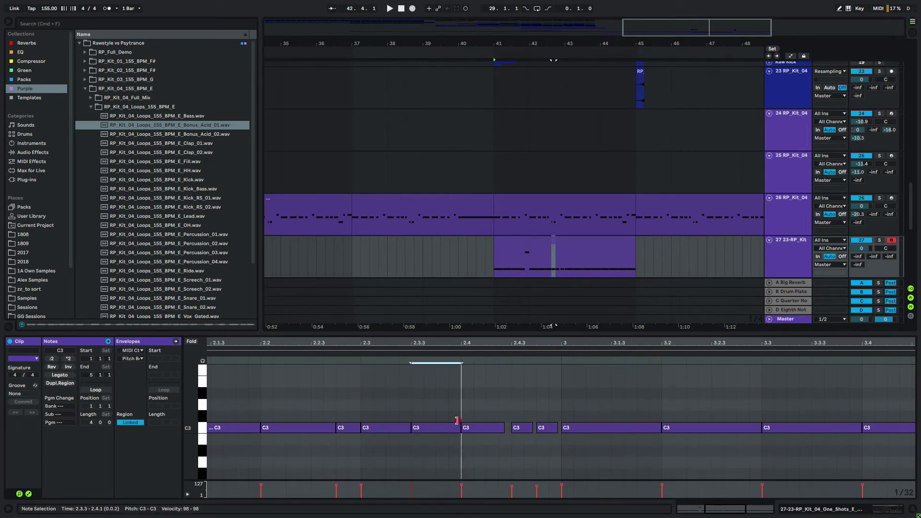
{"action": "left_click", "coordinate": [457, 420]}
{"action": "key", "text": "space"}
{"action": "key", "text": "minus"}
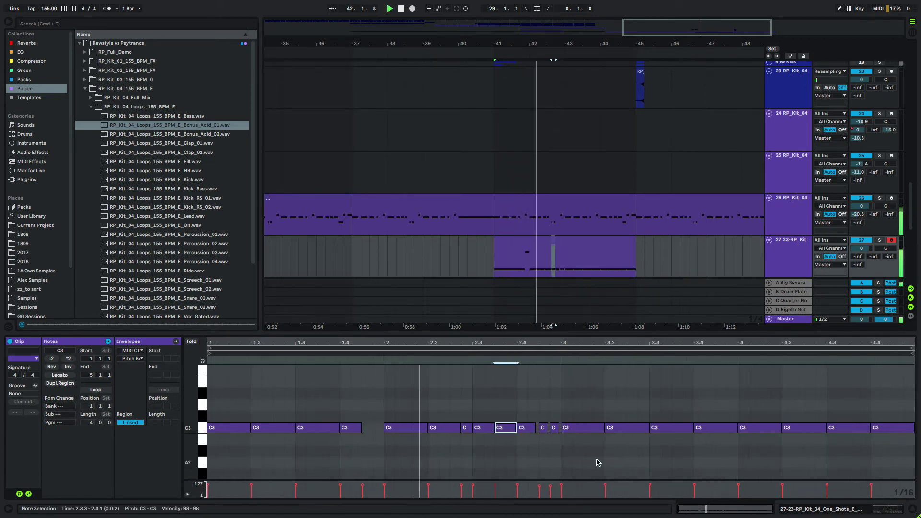
Add a sixteenth note at 3.4.3 and shift it to pitch C3, cutting the preceding kick short
{"action": "double_click", "coordinate": [721, 440]}
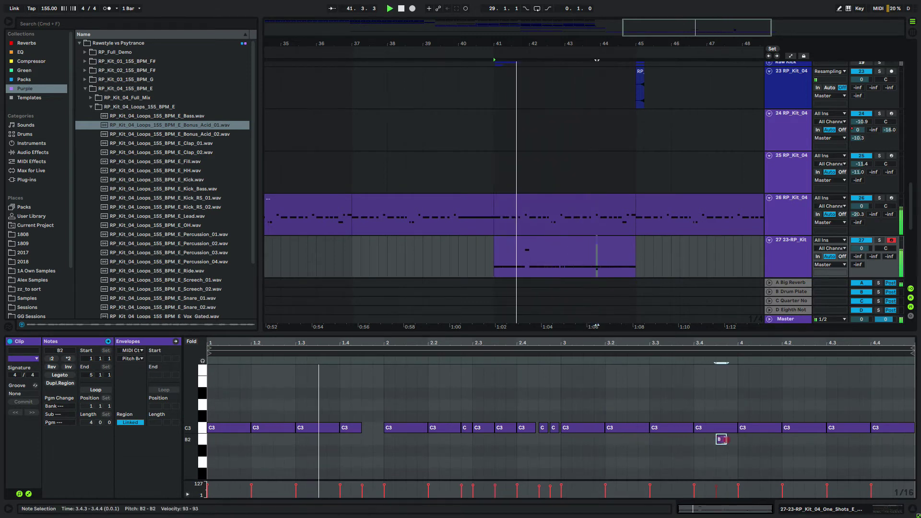
{"action": "key", "text": "Left"}
{"action": "key", "text": "Left"}
{"action": "key", "text": "Left"}
{"action": "key", "text": "Up"}
{"action": "key", "text": "Right"}
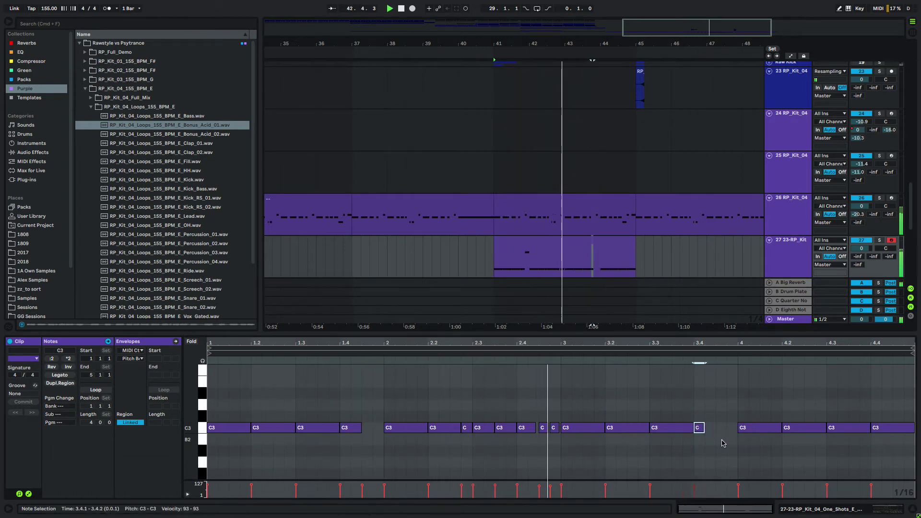
{"action": "key", "text": "Right"}
{"action": "key", "text": "Right"}
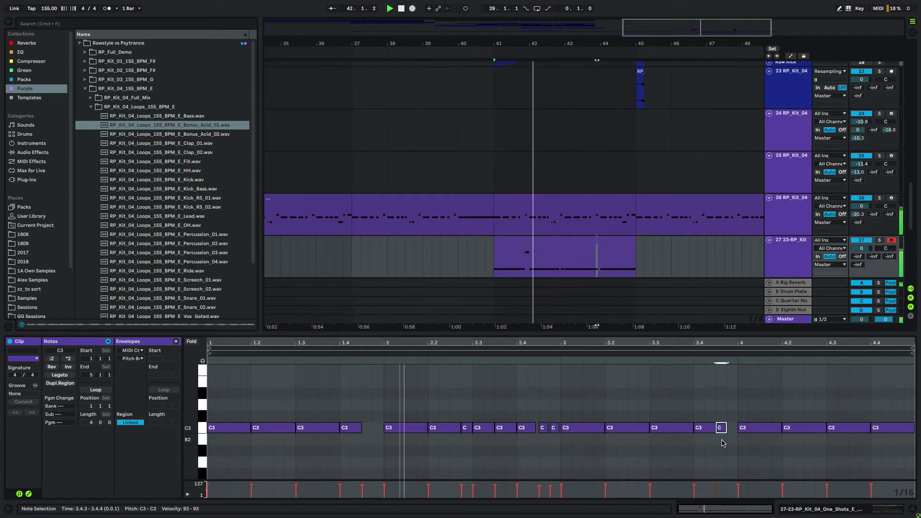
Raise the sixteenth note at 3.4.3 to F3 and add a D#3 sixteenth at 3.4.4
{"action": "key", "text": "Up"}
{"action": "key", "text": "Up"}
{"action": "left_click_drag", "start_coordinate": [737, 430], "coordinate": [723, 374]}
{"action": "key", "text": "ctrl+d"}
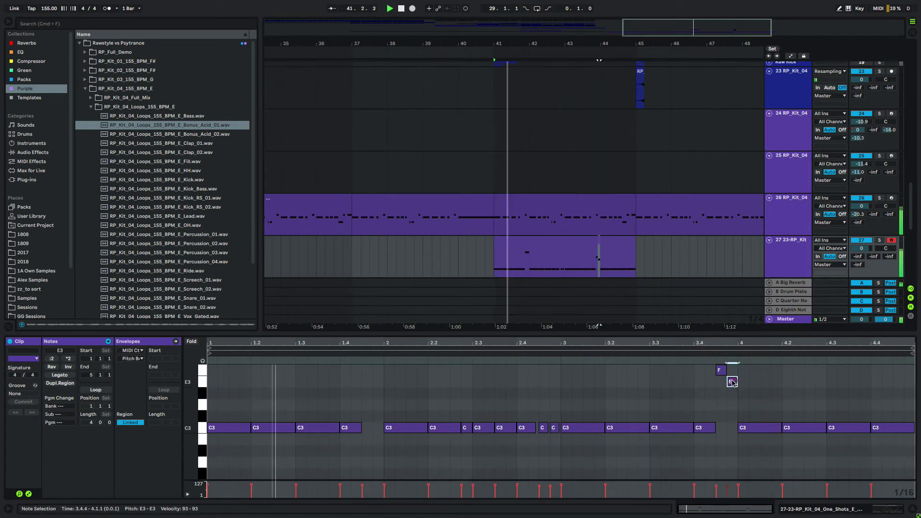
{"action": "key", "text": "Down"}
{"action": "key", "text": "Down"}
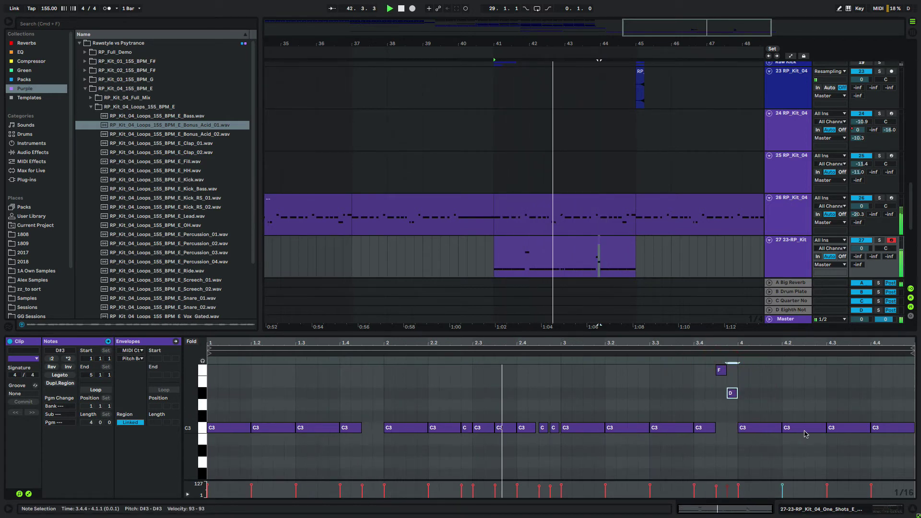
Add an A#2 eighth note at 4.3.3, a C#3 eighth at 4.4.3 and a C#3 sixteenth at 4.1.3
{"action": "double_click", "coordinate": [762, 452]}
{"action": "left_click_drag", "start_coordinate": [762, 453], "coordinate": [861, 449]}
{"action": "key", "text": "ctrl+d"}
{"action": "double_click", "coordinate": [776, 450]}
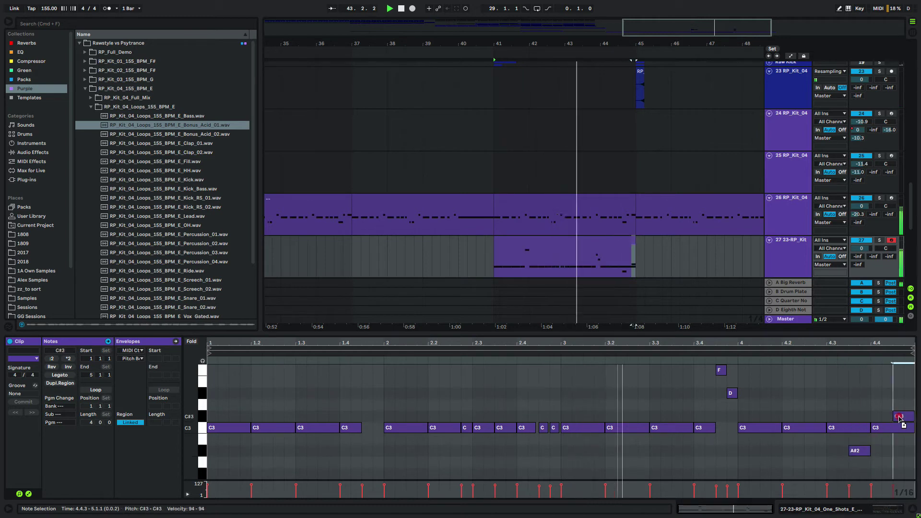
{"action": "double_click", "coordinate": [900, 417]}
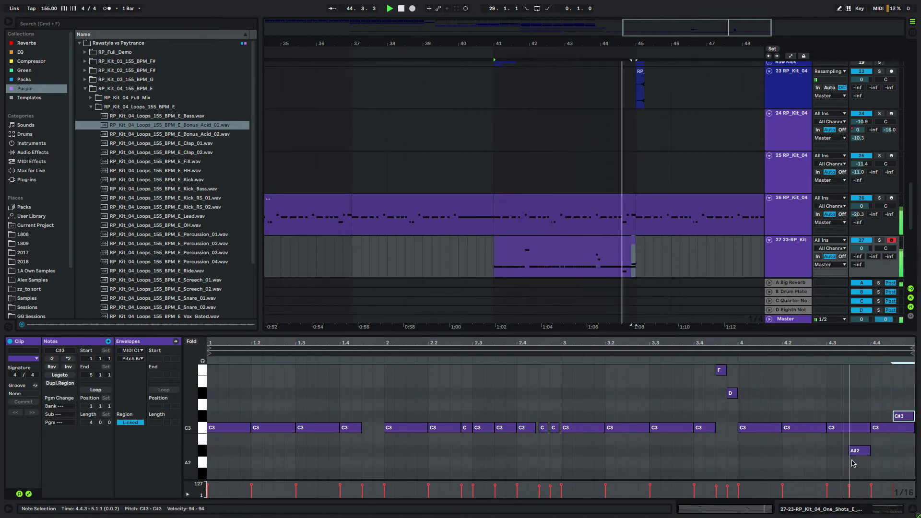
{"action": "double_click", "coordinate": [763, 416]}
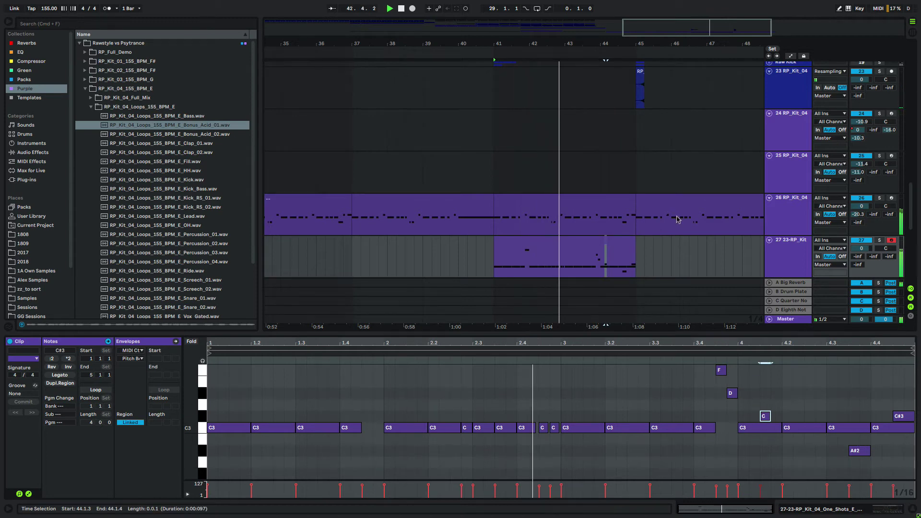
Remove the resampled audio clip at bar 45 from track 23 and select the four-bar kick clip on track 27
{"action": "scroll", "coordinate": [851, 229], "scroll_direction": "up", "scroll_amount": 4}
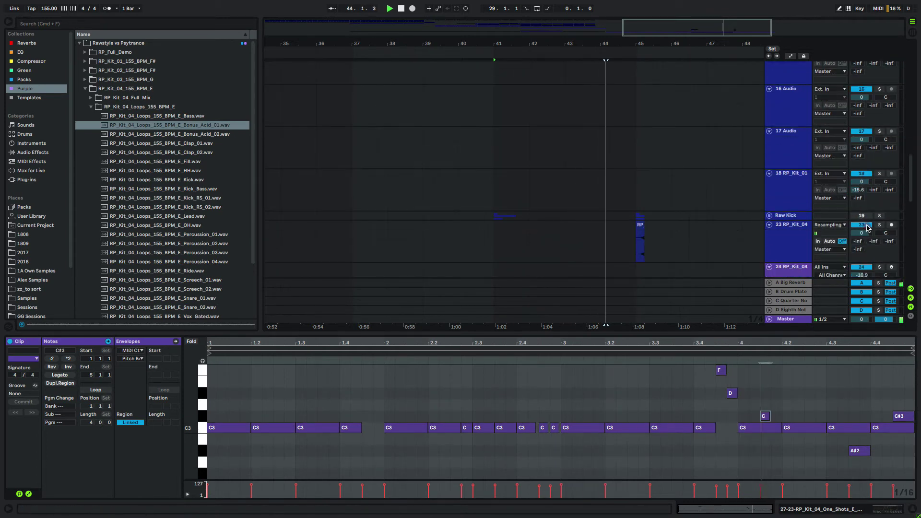
{"action": "left_click_drag", "start_coordinate": [618, 240], "coordinate": [674, 240]}
{"action": "scroll", "coordinate": [618, 239], "scroll_direction": "down", "scroll_amount": 5}
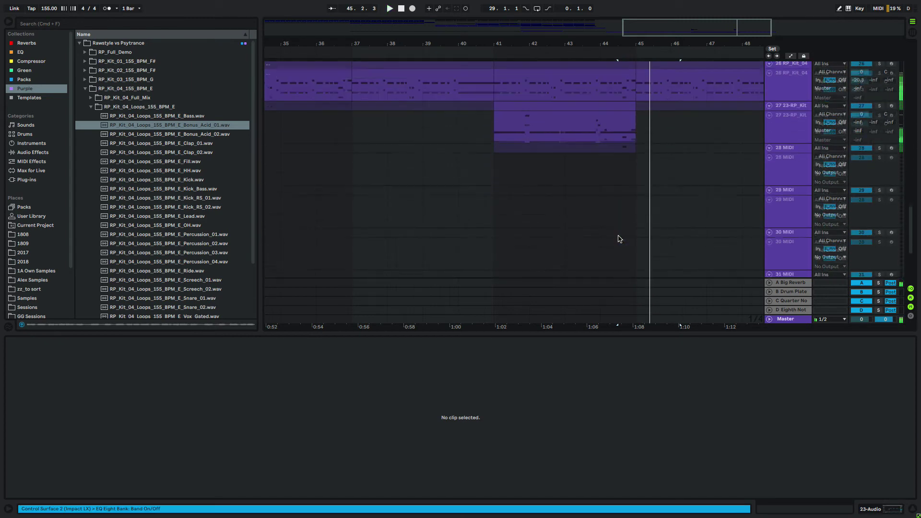
{"action": "scroll", "coordinate": [618, 239], "scroll_direction": "up", "scroll_amount": 3}
{"action": "left_click", "coordinate": [566, 243]}
{"action": "left_click", "coordinate": [606, 247]}
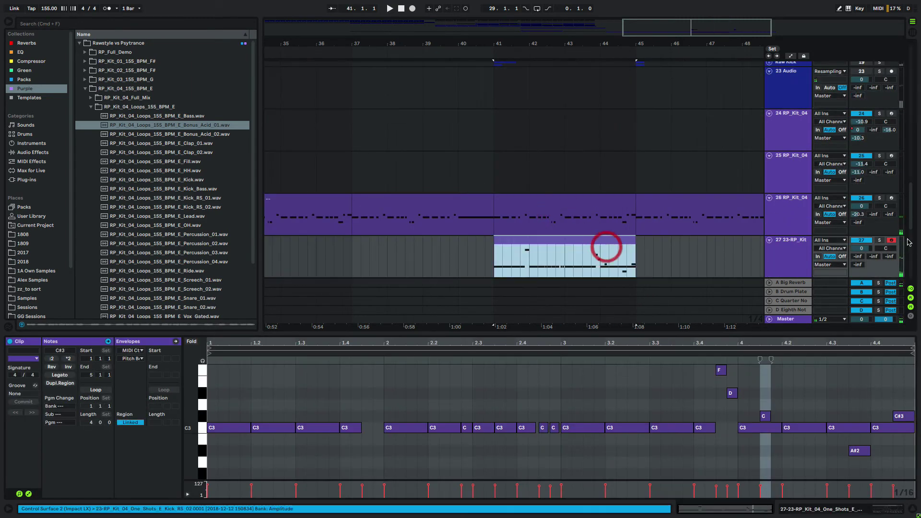
Solo track 27 and duplicate its clip at bar 41 so the copy fills bars 45 to 48
{"action": "left_click", "coordinate": [879, 240]}
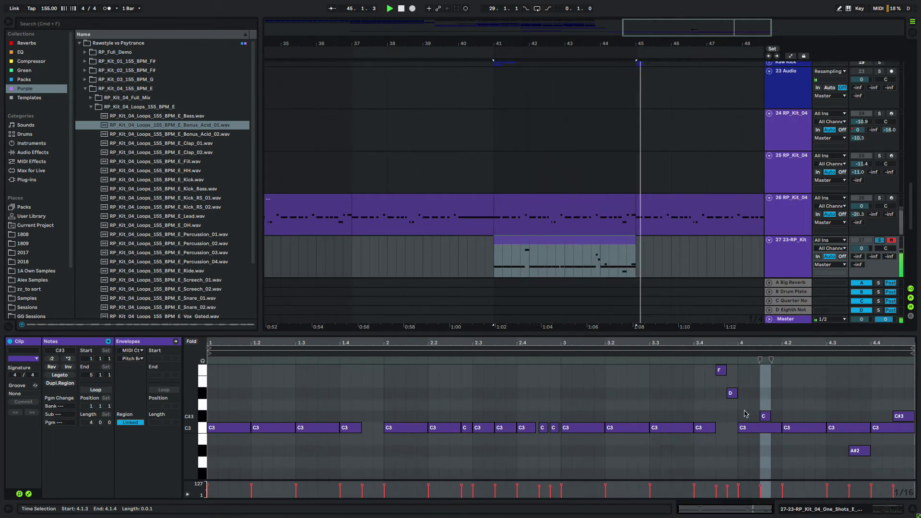
{"action": "left_click", "coordinate": [585, 238]}
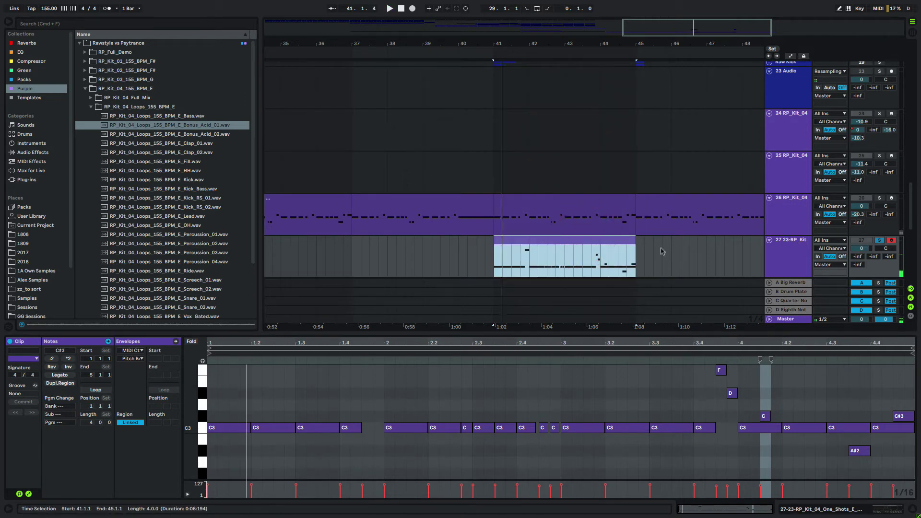
{"action": "key", "text": "super+d"}
Duplicate track 26's clip at bar 45 twice to extend its pattern up to bar 57
{"action": "left_click", "coordinate": [591, 199]}
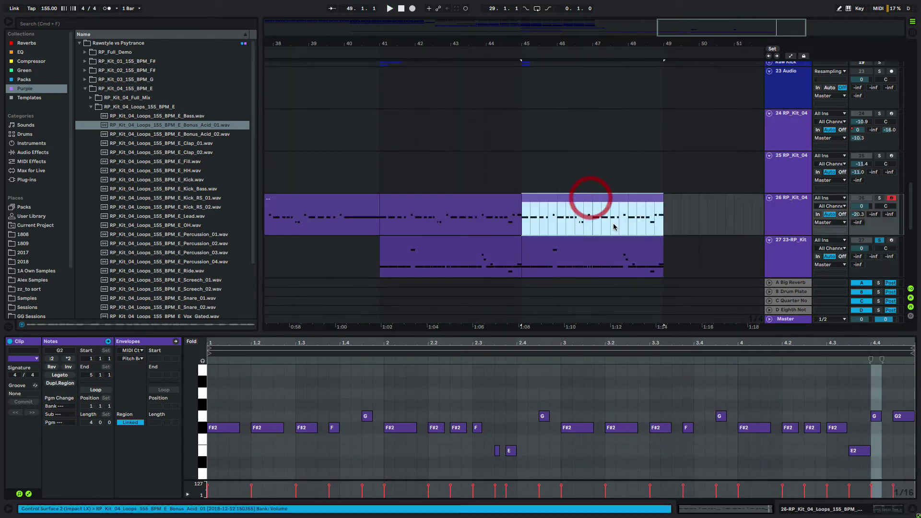
{"action": "key", "text": "super+d"}
{"action": "key", "text": "super+d"}
{"action": "scroll", "coordinate": [450, 216], "scroll_direction": "left", "scroll_amount": 5}
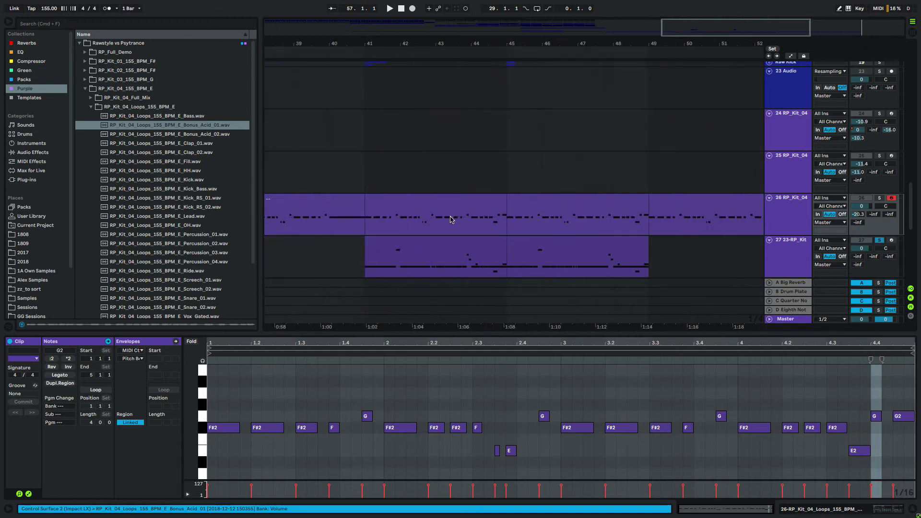
{"action": "left_click", "coordinate": [392, 219]}
Expand the RP_Kit_02_One_Shots_F# folder inside RP_Kit_02_155_BPM_F# and add a new audio track below track 27
{"action": "left_click", "coordinate": [555, 251]}
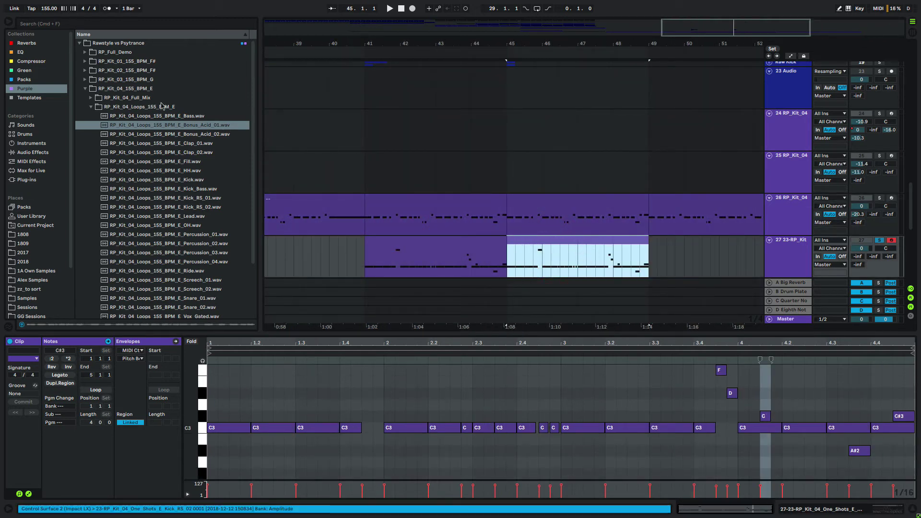
{"action": "left_click", "coordinate": [168, 72]}
{"action": "key", "text": "Right"}
{"action": "key", "text": "Down"}
{"action": "key", "text": "Down"}
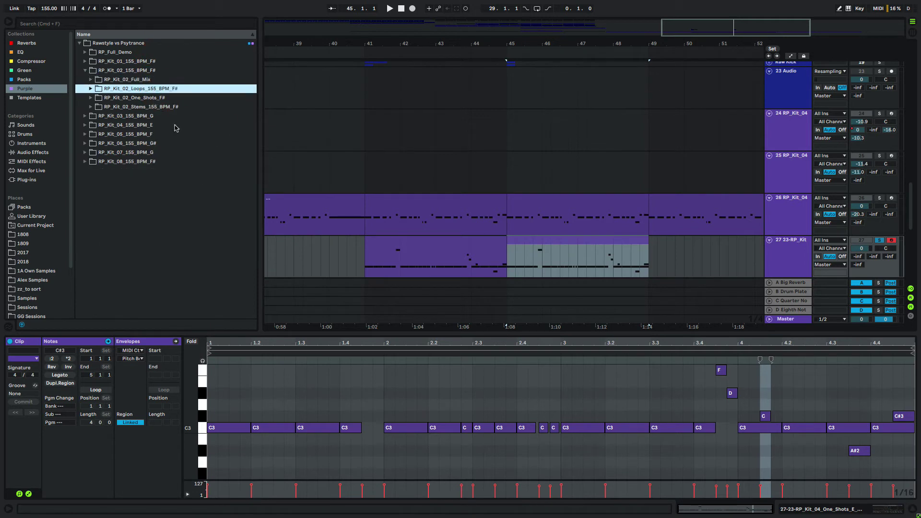
{"action": "key", "text": "Down"}
{"action": "key", "text": "Right"}
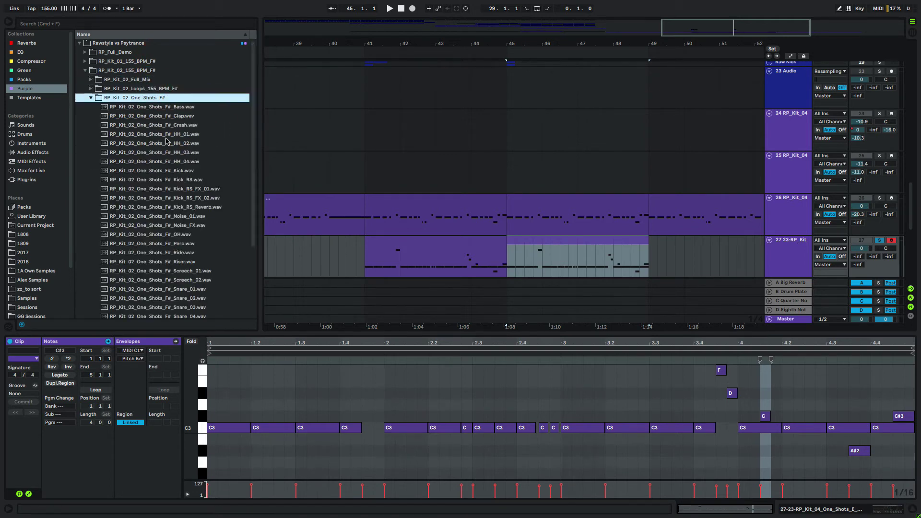
{"action": "key", "text": "Left"}
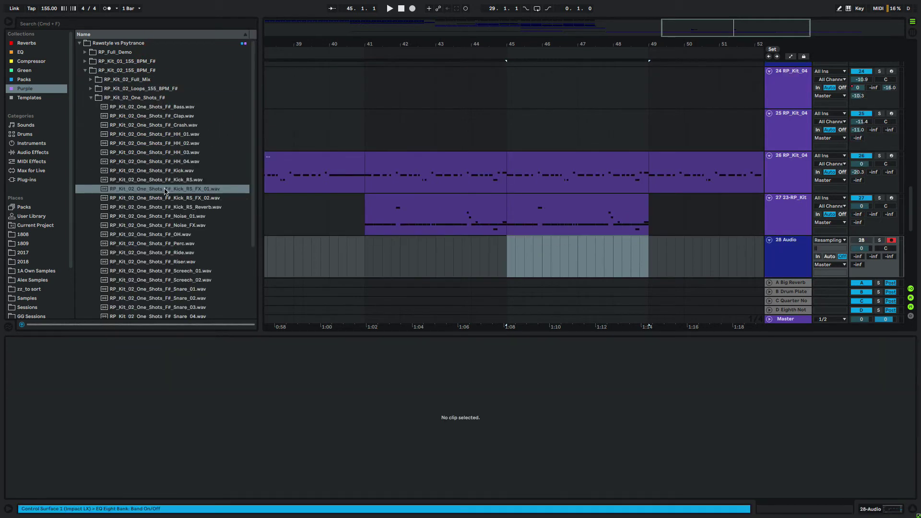
Place RP_Kit_02_One_Shots_F#_Kick_RS_FX_01.wav on the new audio track at the last beat of bar 48 and play the section
{"action": "left_click_drag", "start_coordinate": [165, 189], "coordinate": [429, 253]}
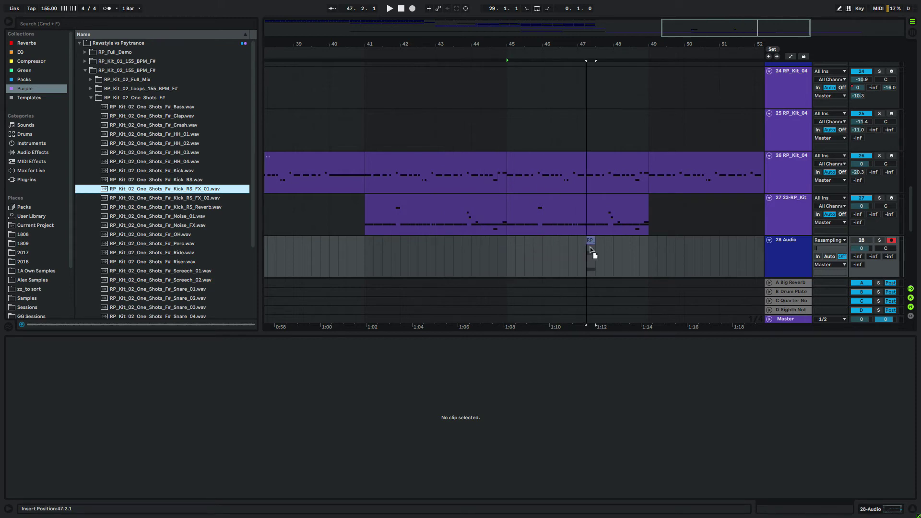
{"action": "left_click_drag", "start_coordinate": [641, 253], "coordinate": [641, 253]}
{"action": "left_click_drag", "start_coordinate": [605, 258], "coordinate": [611, 255]}
{"action": "key", "text": "space"}
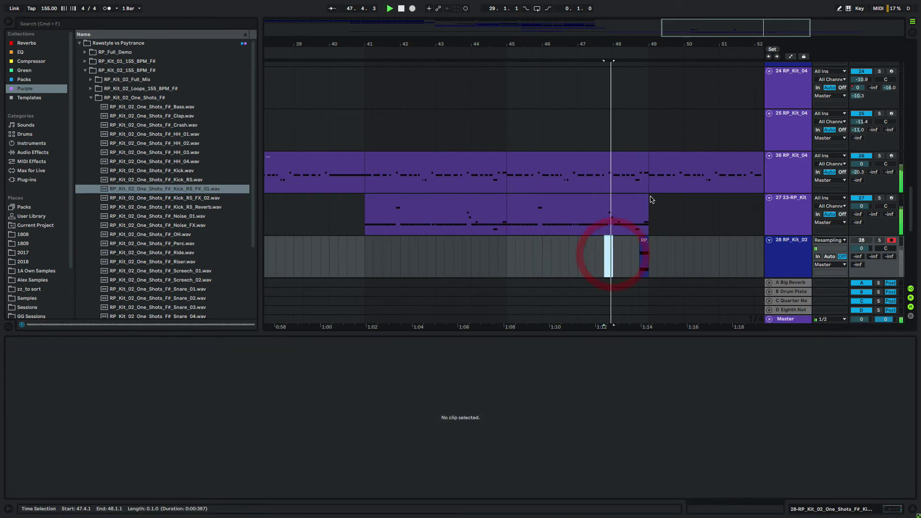
Shorten track 27's clip at bar 45 by one beat to end where the kick FX one-shot starts, and play from bar 45
{"action": "left_click_drag", "start_coordinate": [648, 199], "coordinate": [639, 202]}
{"action": "key", "text": "space"}
{"action": "key", "text": "space"}
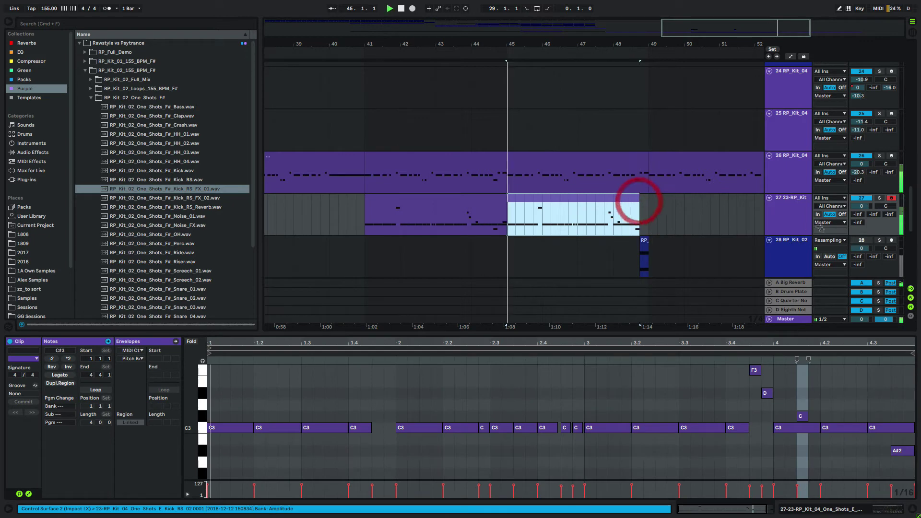
Copy track 27's clip from bar 41 to bar 49 and shorten track 26's clip at bar 45 by one beat
{"action": "scroll", "coordinate": [634, 248], "scroll_direction": "right", "scroll_amount": 2}
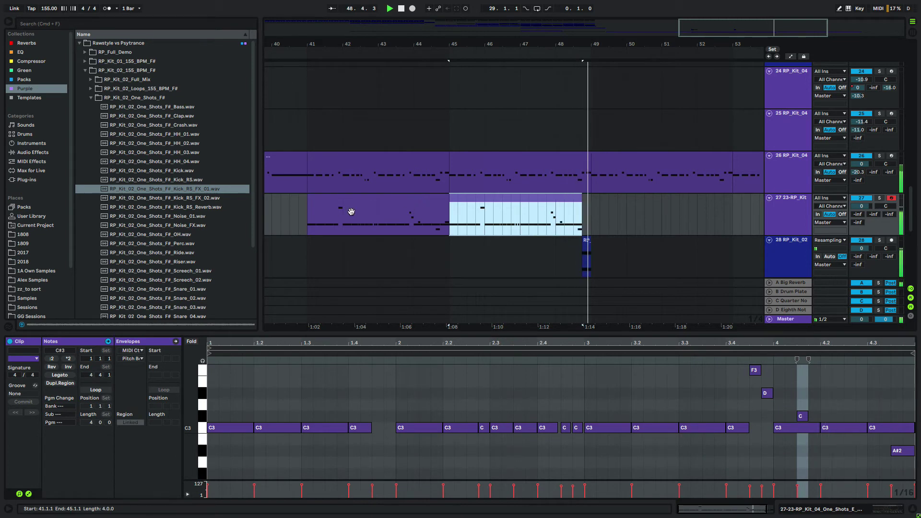
{"action": "left_click", "coordinate": [335, 208]}
{"action": "left_click_drag", "start_coordinate": [603, 219], "coordinate": [622, 216]}
{"action": "left_click_drag", "start_coordinate": [590, 163], "coordinate": [581, 163]}
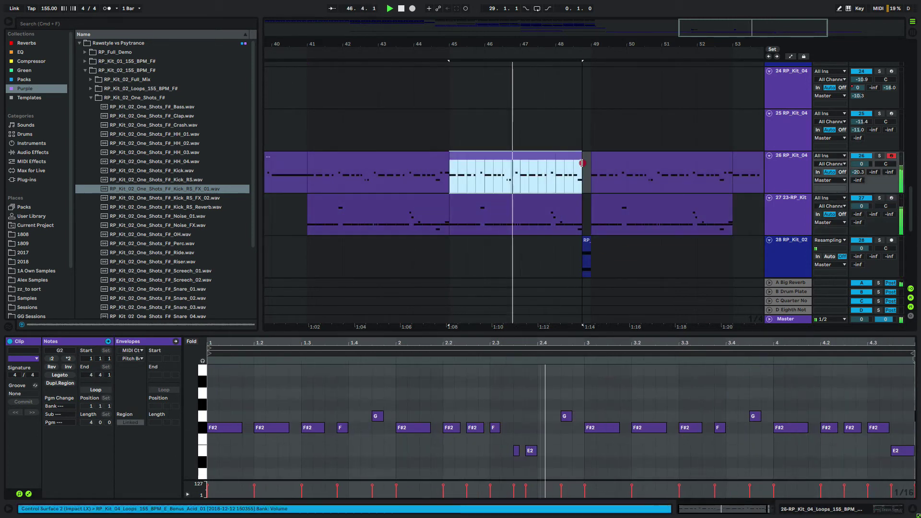
Open track 27's clip at bar 49 and delete the displayed notes from 1.4 onward, leaving the first three C3 notes
{"action": "left_click", "coordinate": [631, 200]}
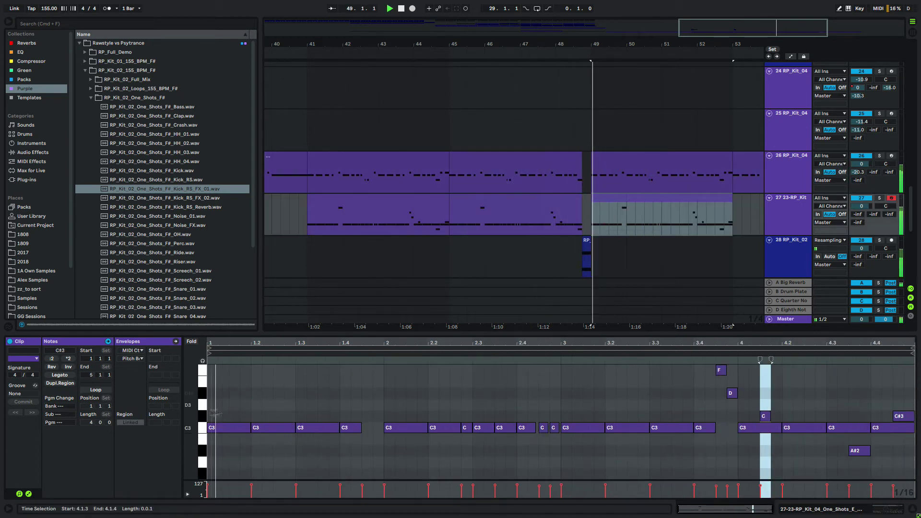
{"action": "left_click", "coordinate": [362, 447]}
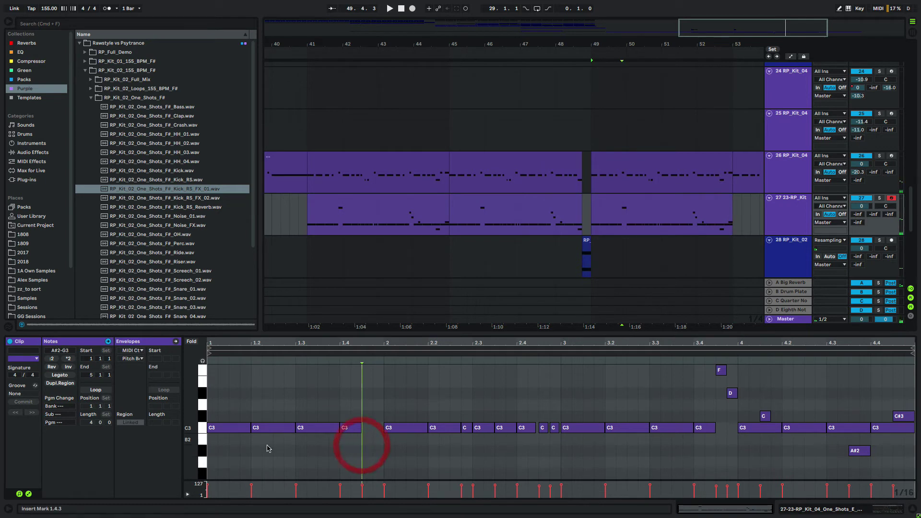
{"action": "left_click_drag", "start_coordinate": [588, 416], "coordinate": [911, 365]}
{"action": "key", "text": "Delete"}
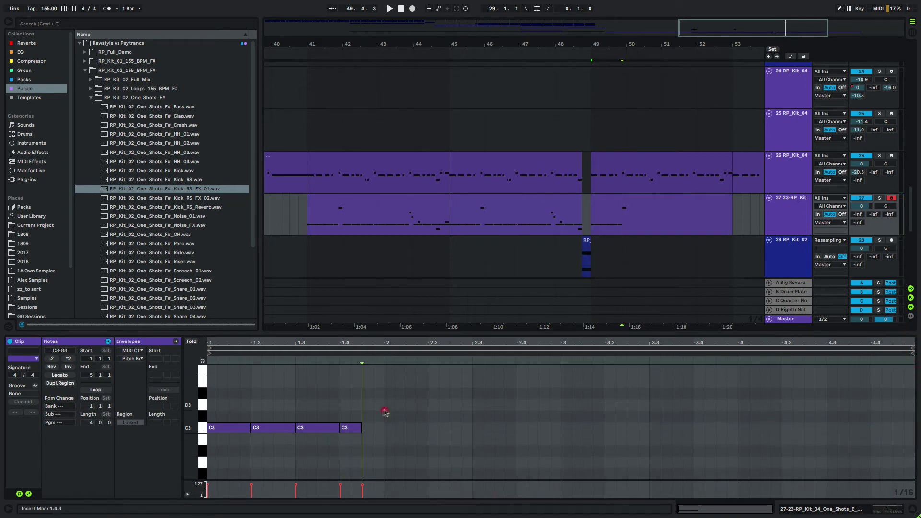
{"action": "left_click_drag", "start_coordinate": [384, 411], "coordinate": [345, 428]}
{"action": "key", "text": "Delete"}
Transpose the three remaining C3 notes up to D#3 and copy them to C3, starting one sixteenth later
{"action": "left_click_drag", "start_coordinate": [238, 451], "coordinate": [366, 423]}
{"action": "key", "text": "Up"}
{"action": "key", "text": "Up"}
{"action": "key", "text": "Up"}
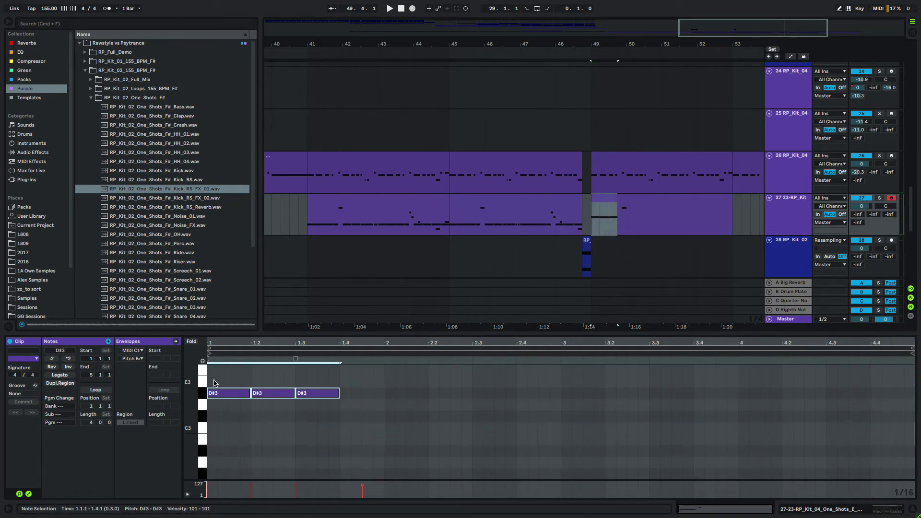
{"action": "left_click_drag", "start_coordinate": [224, 394], "coordinate": [244, 429]}
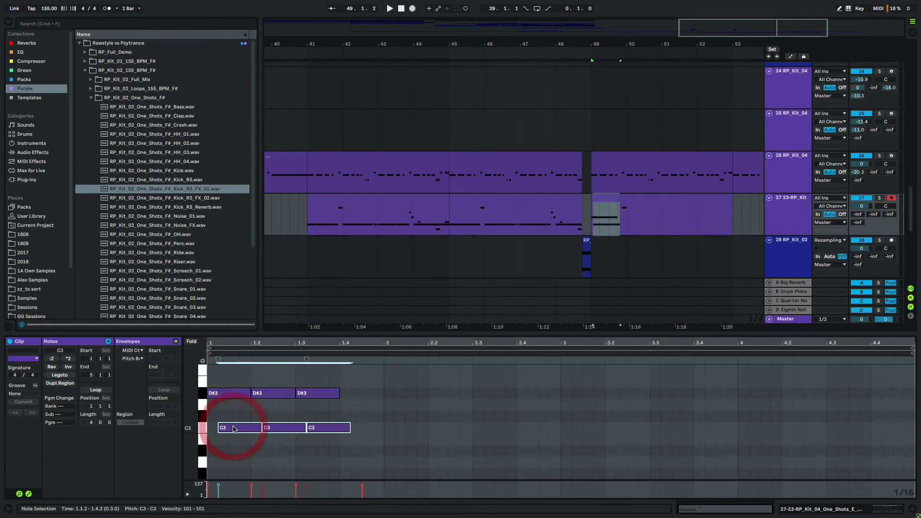
Duplicate the D#3 and C3 note pair at 1.3 repeatedly until the pattern fills the four-bar clip, and play it
{"action": "left_click_drag", "start_coordinate": [339, 456], "coordinate": [317, 374]}
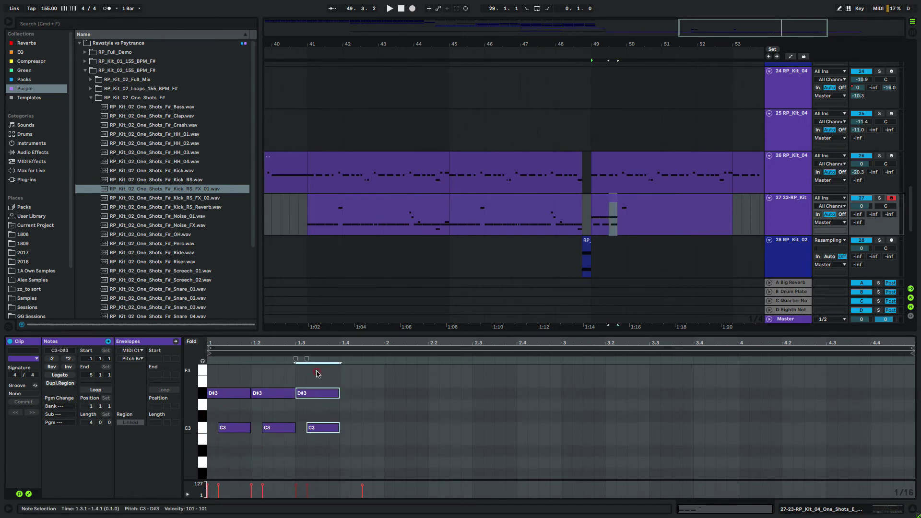
{"action": "key", "text": "super+d"}
{"action": "key", "text": "super+d"}
{"action": "key", "text": "super+d"}
{"action": "key", "text": "super+d"}
{"action": "key", "text": "super+d"}
{"action": "key", "text": "super+d"}
{"action": "key", "text": "super+d"}
{"action": "key", "text": "super+d"}
{"action": "key", "text": "super+d"}
{"action": "key", "text": "super+d"}
{"action": "key", "text": "super+d"}
{"action": "key", "text": "super+d"}
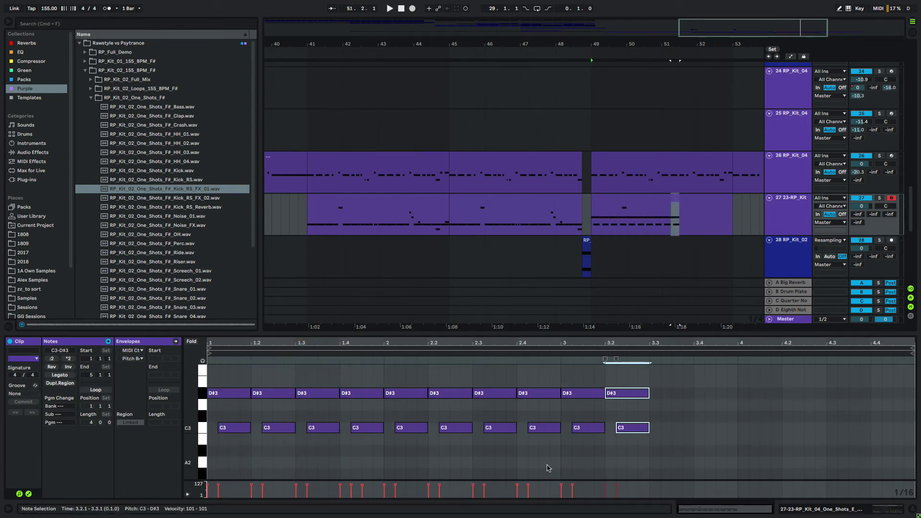
{"action": "key", "text": "super+d"}
{"action": "key", "text": "space"}
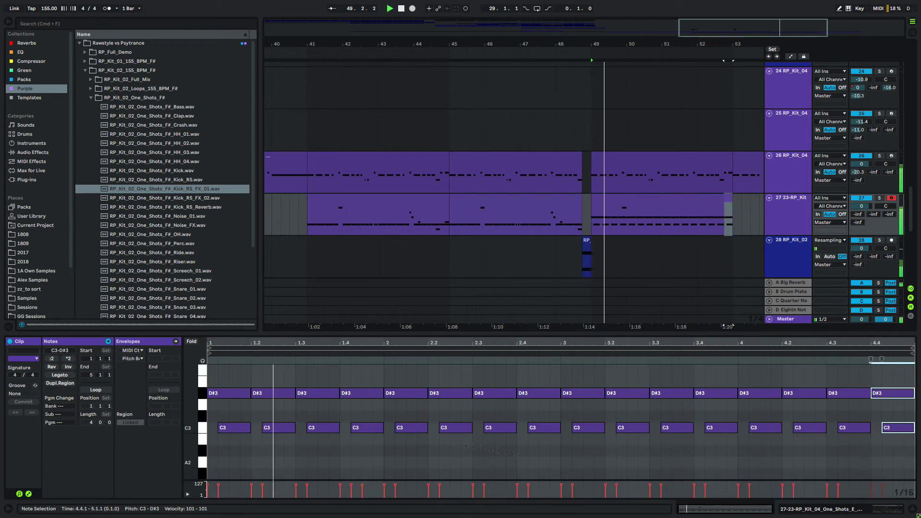
Delete the C3 note under the D#3 note at beat 1.4
{"action": "left_click", "coordinate": [368, 389]}
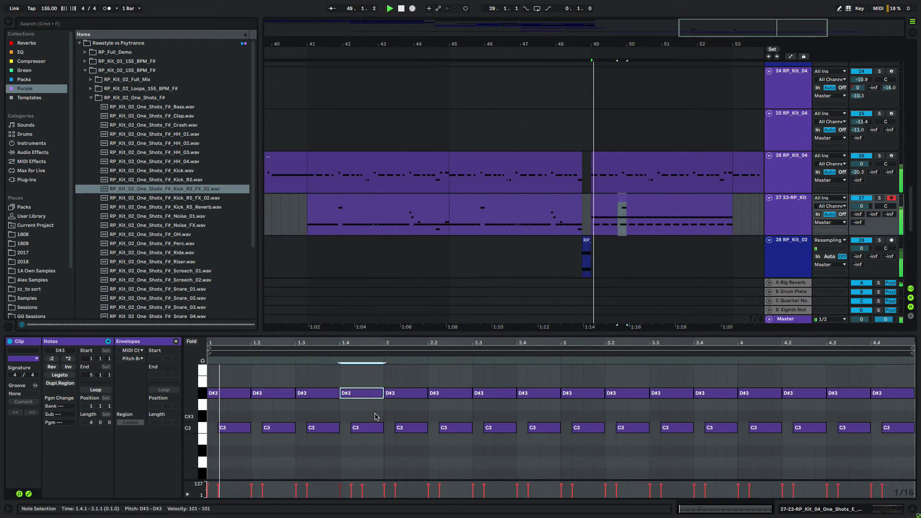
{"action": "left_click", "coordinate": [372, 432]}
{"action": "key", "text": "Delete"}
Shorten the D#3 note at 1.4 to one sixteenth and add a second sixteenth D#3 note at 1.4.2
{"action": "left_click", "coordinate": [367, 393]}
{"action": "key", "text": "space"}
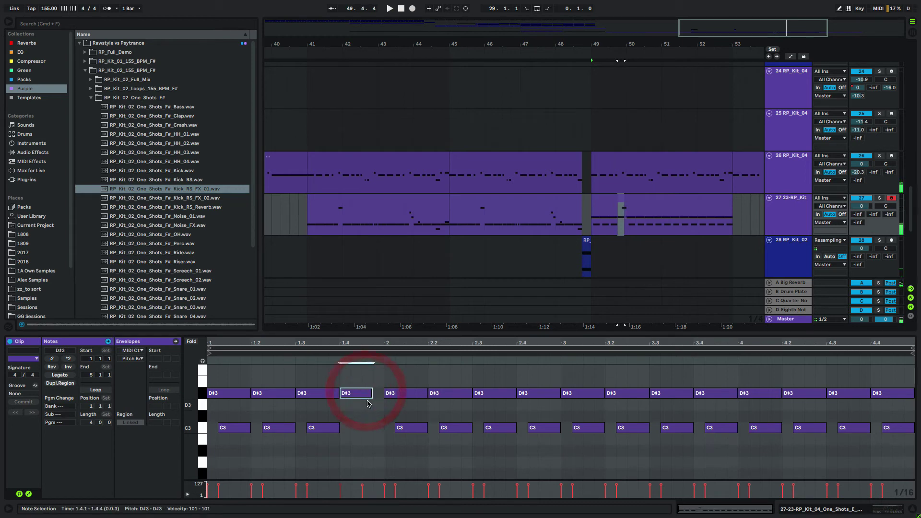
{"action": "key", "text": "shift+Left"}
{"action": "scroll", "coordinate": [359, 411], "scroll_direction": "up", "scroll_amount": 3}
{"action": "scroll", "coordinate": [377, 438], "scroll_direction": "down", "scroll_amount": 1}
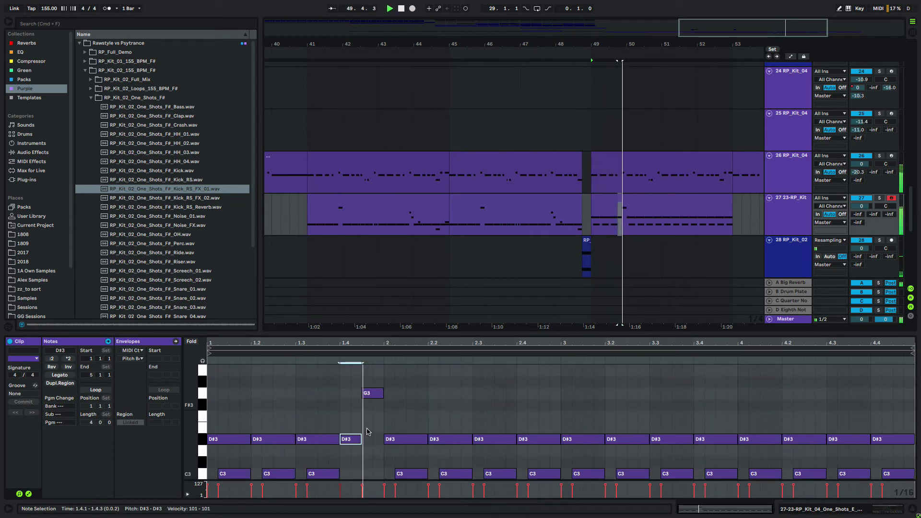
{"action": "key", "text": "shift+Left"}
{"action": "double_click", "coordinate": [356, 439]}
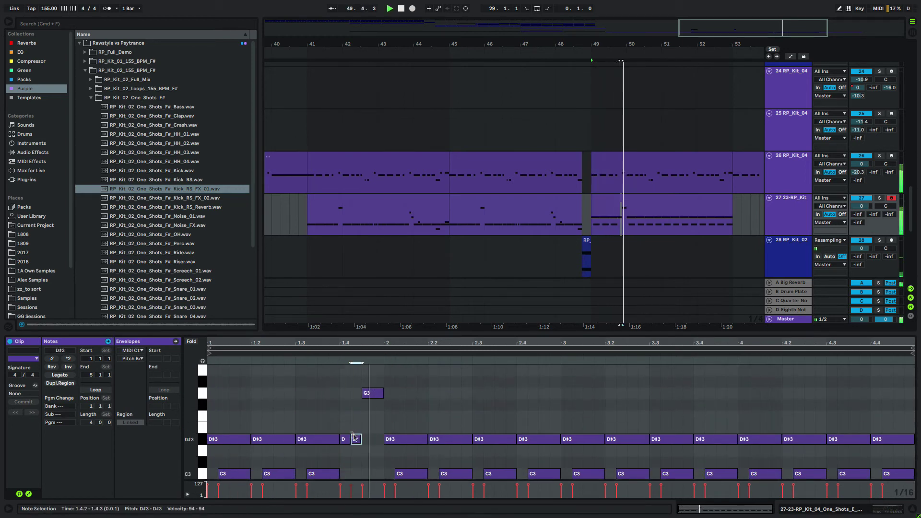
{"action": "left_click_drag", "start_coordinate": [375, 430], "coordinate": [347, 438]}
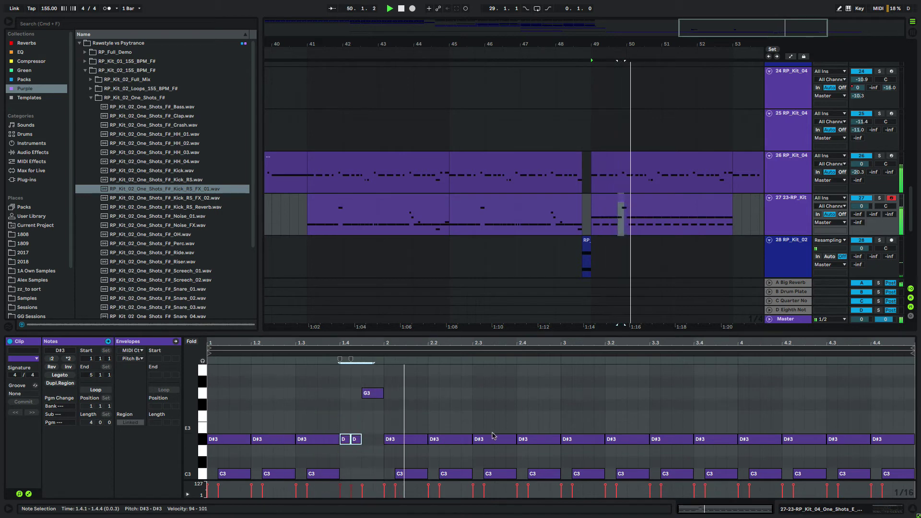
Try lower pitches for the G3 note at 1.4.3, from E3 down to C3, during playback
{"action": "left_click_drag", "start_coordinate": [373, 393], "coordinate": [376, 427]}
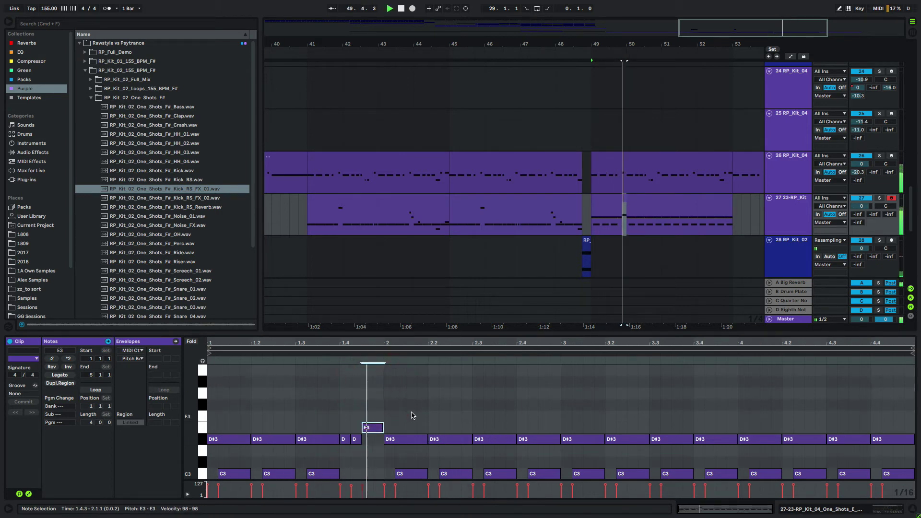
{"action": "key", "text": "Up"}
{"action": "key", "text": "Up"}
{"action": "key", "text": "Down"}
{"action": "key", "text": "Down"}
{"action": "key", "text": "Down"}
{"action": "key", "text": "Down"}
{"action": "key", "text": "Down"}
{"action": "key", "text": "Down"}
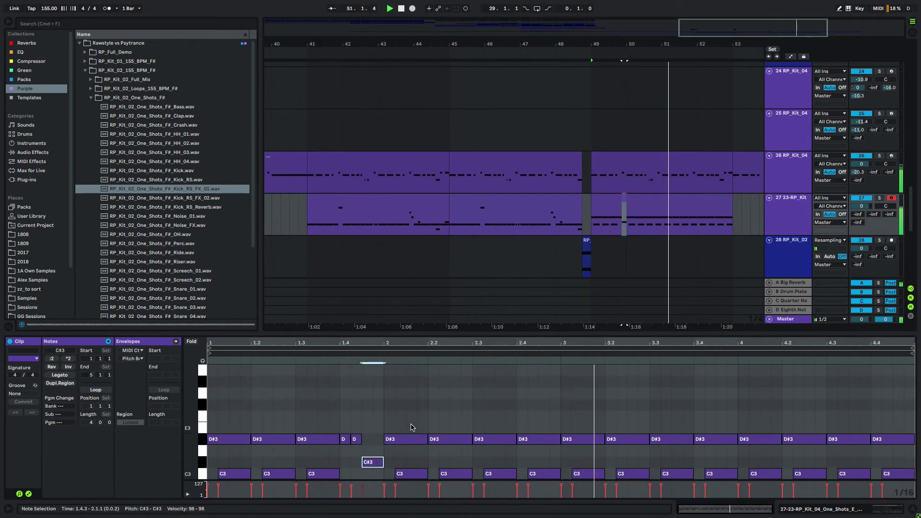
{"action": "key", "text": "space"}
{"action": "key", "text": "space"}
Raise the note at 1.4.3 step by step to C4 while the clip plays
{"action": "left_click", "coordinate": [360, 440]}
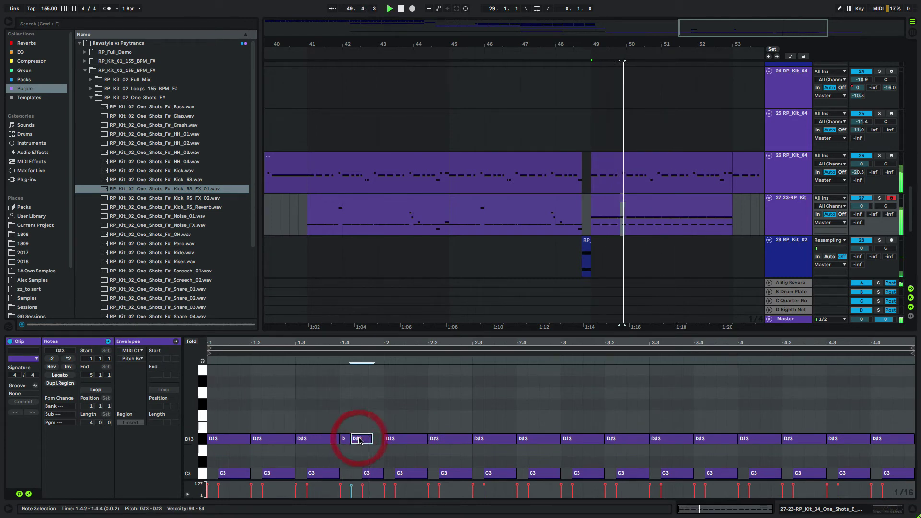
{"action": "left_click", "coordinate": [377, 473]}
{"action": "key", "text": "Up"}
{"action": "key", "text": "Up"}
{"action": "key", "text": "Up"}
{"action": "key", "text": "Up"}
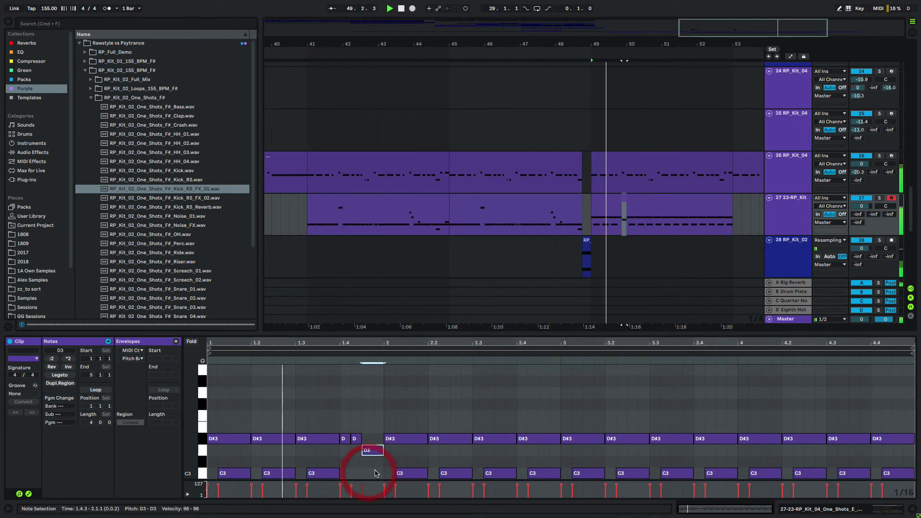
{"action": "key", "text": "Up"}
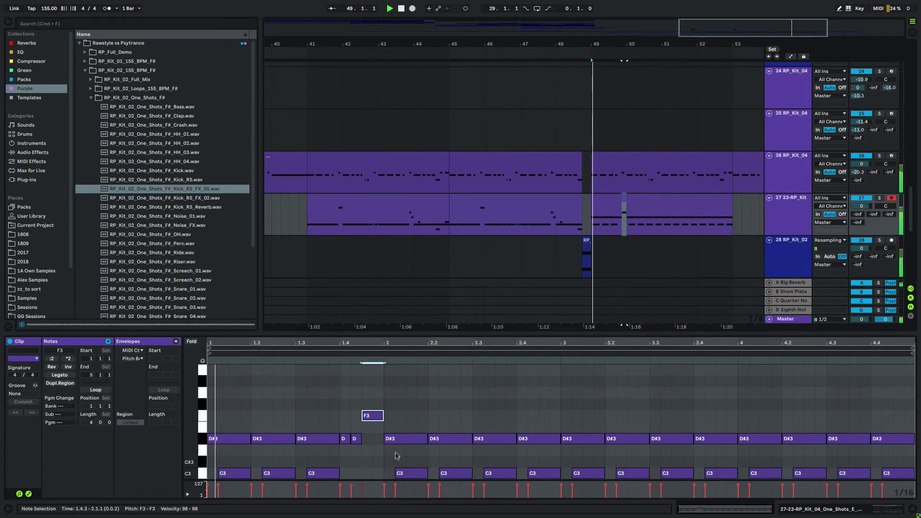
{"action": "key", "text": "Up"}
{"action": "key", "text": "Up"}
{"action": "key", "text": "Up"}
{"action": "key", "text": "Up"}
{"action": "key", "text": "Up"}
{"action": "key", "text": "Up"}
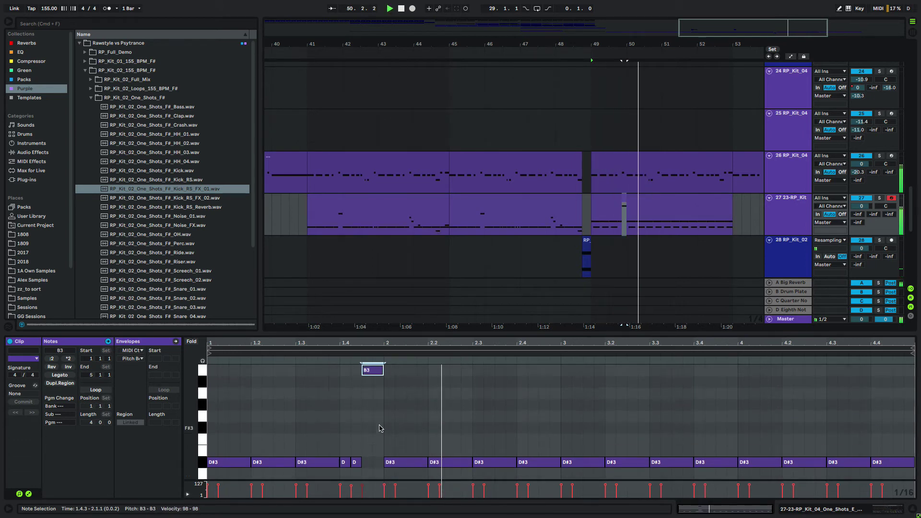
{"action": "key", "text": "Up"}
Restart playback and lower the C3 note at 2.4.2 to A#2
{"action": "scroll", "coordinate": [388, 420], "scroll_direction": "down", "scroll_amount": 3}
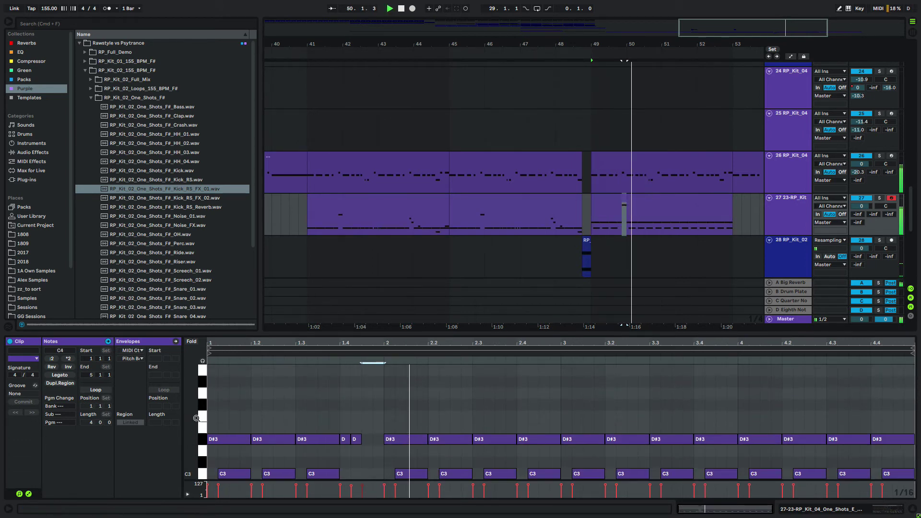
{"action": "left_click_drag", "start_coordinate": [196, 418], "coordinate": [191, 417]}
{"action": "key", "text": "space"}
{"action": "key", "text": "space"}
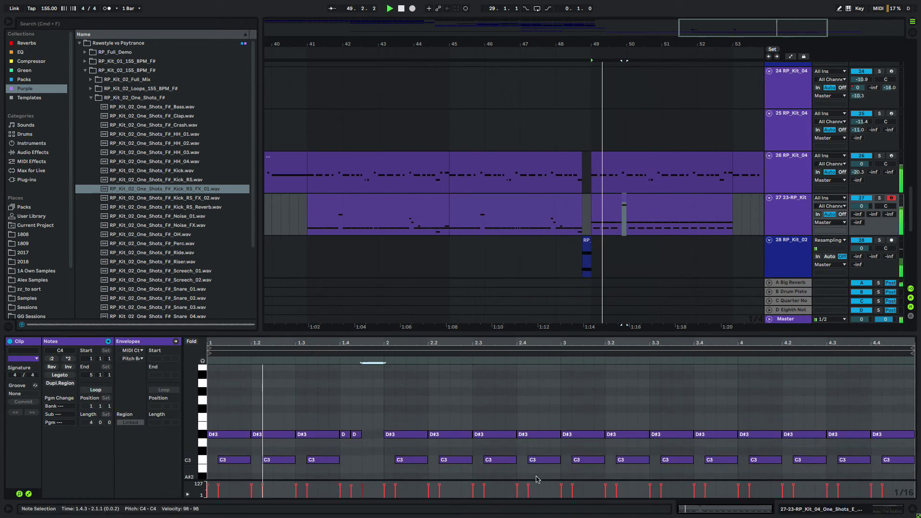
{"action": "left_click", "coordinate": [543, 459]}
{"action": "key", "text": "Down"}
{"action": "key", "text": "Down"}
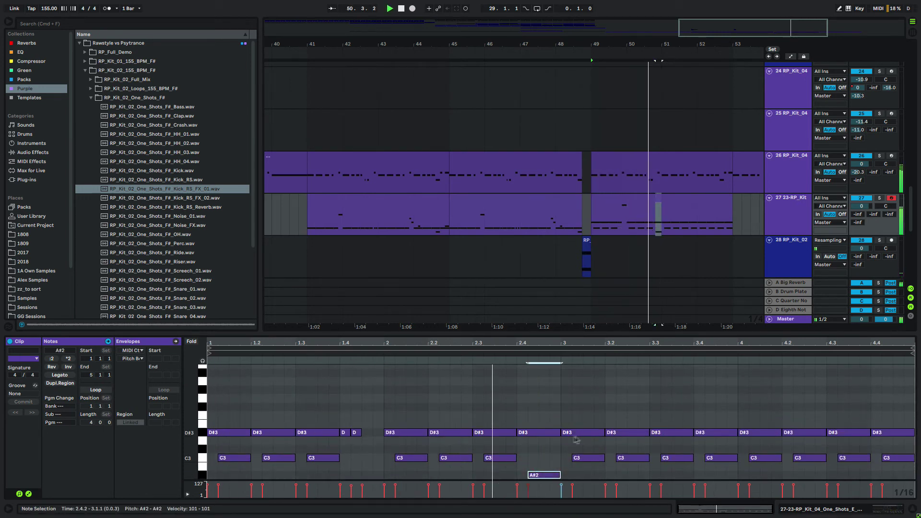
Lower the C3 note at 2.3.2 to A#2 and raise the A#2 note at 2.4.2 to C#3
{"action": "left_click", "coordinate": [499, 458]}
{"action": "key", "text": "Down"}
{"action": "key", "text": "Down"}
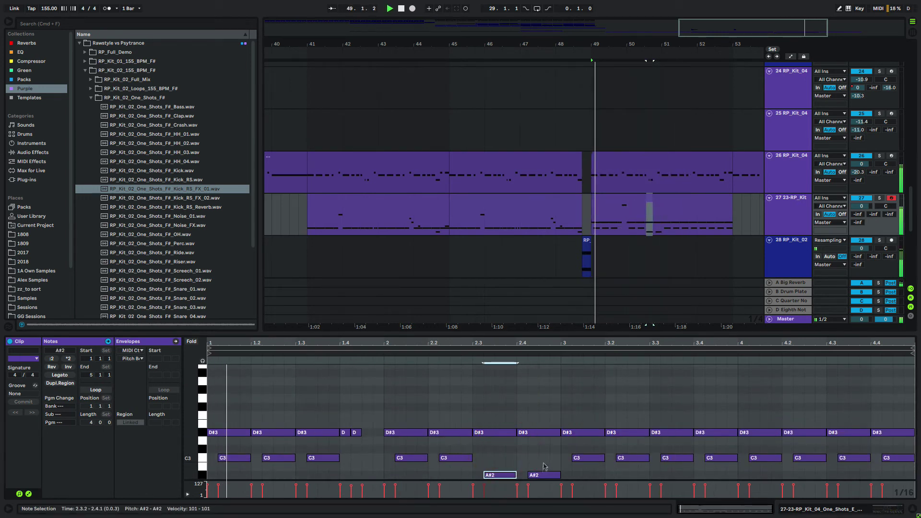
{"action": "left_click", "coordinate": [542, 476]}
{"action": "key", "text": "Up"}
{"action": "key", "text": "Up"}
{"action": "key", "text": "Up"}
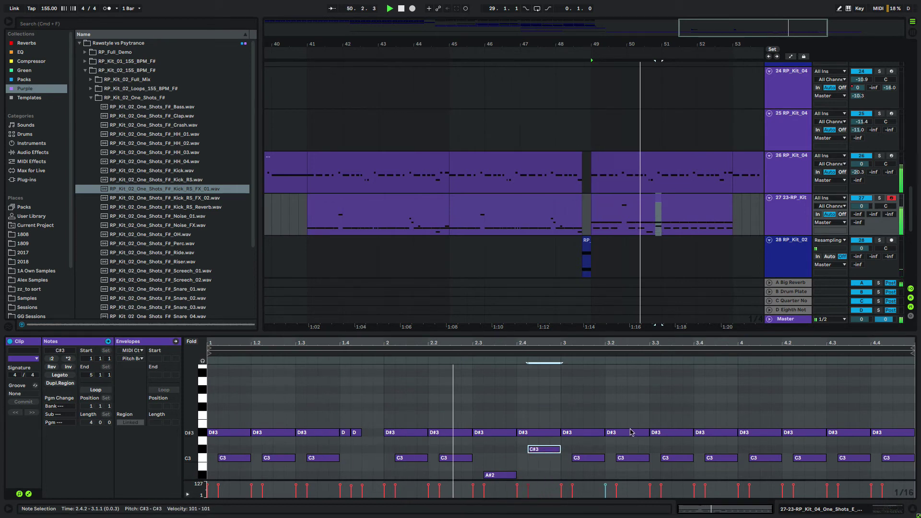
Delete the C3 note at 3.1.2 and shorten the D#3 note at 3.1 to an eighth
{"action": "key", "text": "space"}
{"action": "left_click_drag", "start_coordinate": [605, 413], "coordinate": [562, 472]}
{"action": "double_click", "coordinate": [586, 458]}
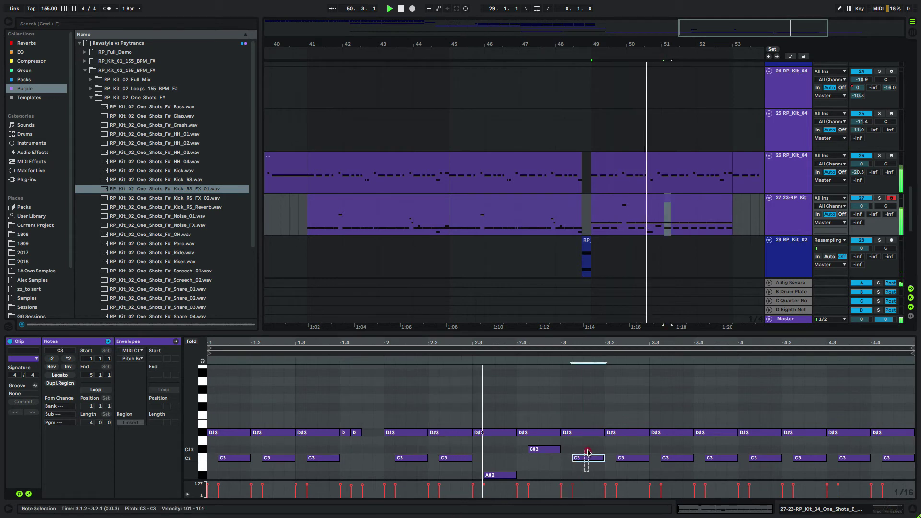
{"action": "key", "text": "space"}
{"action": "left_click_drag", "start_coordinate": [603, 433], "coordinate": [582, 433]}
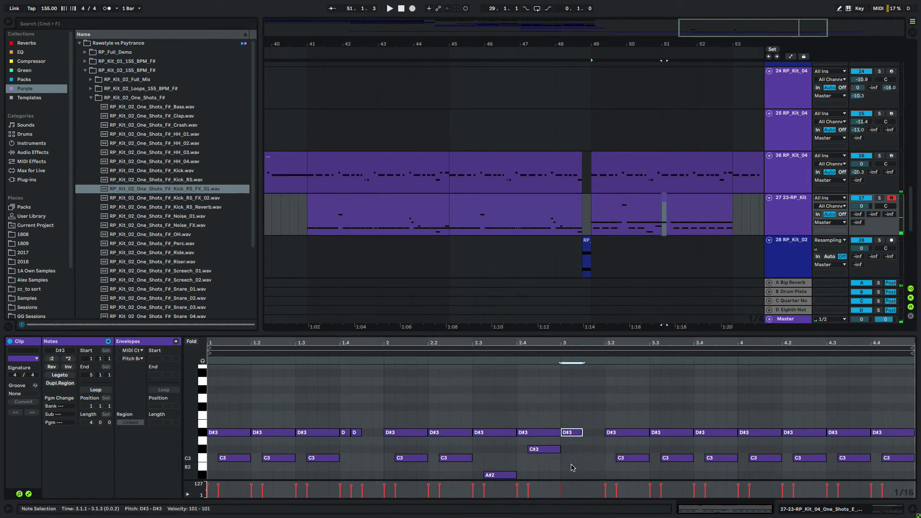
Add a sixteenth C3 note at 3.1.2 and repeat the D#3 and C3 pair through beats 3.1 and 3.2
{"action": "left_click", "coordinate": [575, 456]}
{"action": "key", "text": "ctrl+d"}
{"action": "key", "text": "space"}
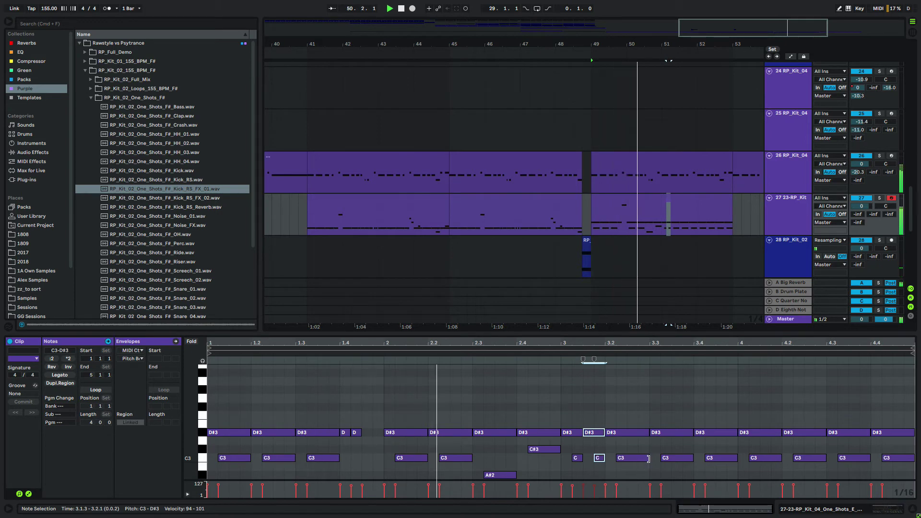
{"action": "left_click_drag", "start_coordinate": [598, 468], "coordinate": [565, 431]}
{"action": "key", "text": "ctrl+d"}
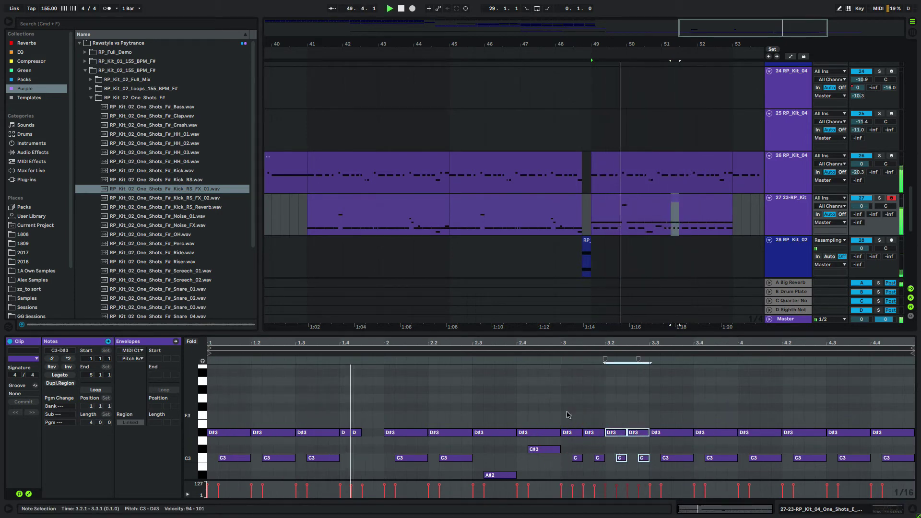
Raise the D#3 notes at 3.1.3 and 3.2.3 to G3 and restart playback
{"action": "mouse_move", "coordinate": [589, 432]}
{"action": "left_mouse_down"}
{"action": "mouse_move", "coordinate": [589, 424]}
{"action": "mouse_move", "coordinate": [633, 416]}
{"action": "mouse_move", "coordinate": [590, 408]}
{"action": "mouse_move", "coordinate": [590, 417]}
{"action": "left_mouse_up"}
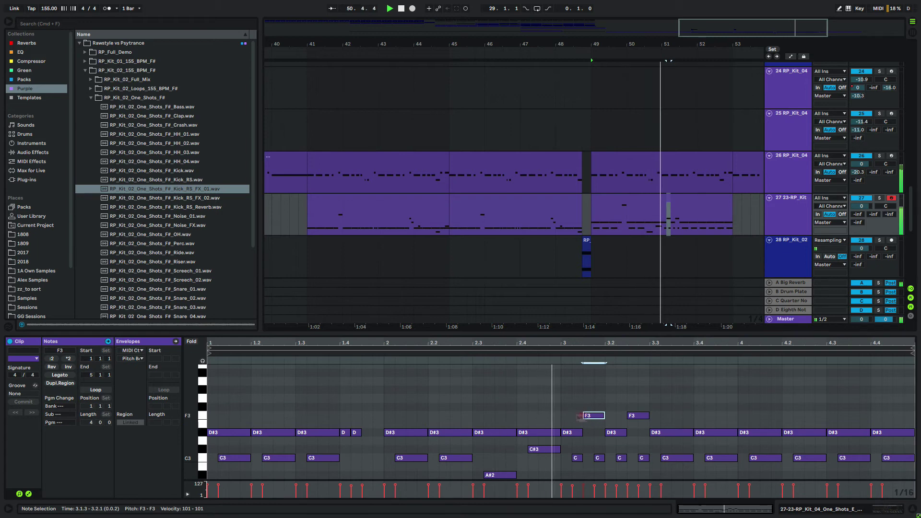
{"action": "left_click", "coordinate": [646, 413], "text": "shift"}
{"action": "key", "text": "Up"}
{"action": "key", "text": "Up"}
{"action": "key", "text": "space"}
{"action": "key", "text": "space"}
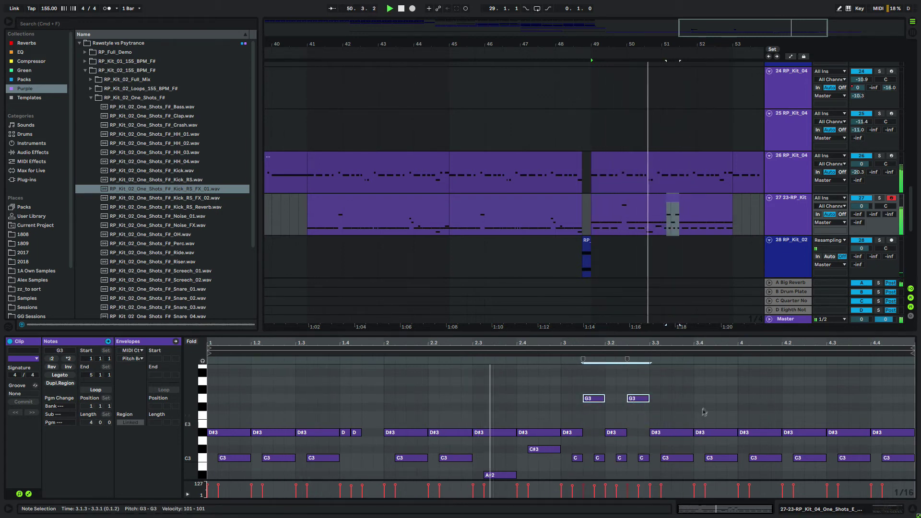
Trim the D#3 and C3 notes of beat 3.4 to end at 3.4.4 and add a sixteenth C4 note there
{"action": "left_click_drag", "start_coordinate": [724, 425], "coordinate": [724, 477]}
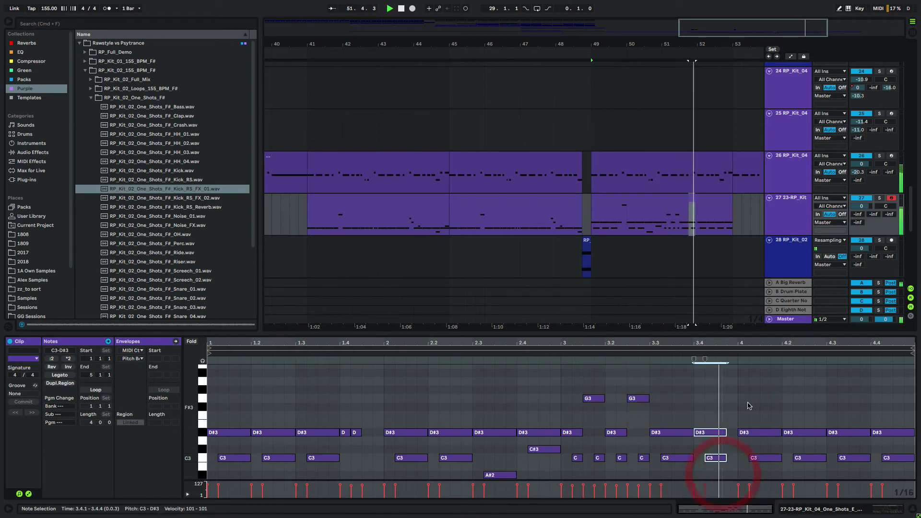
{"action": "key", "text": "shift+Left"}
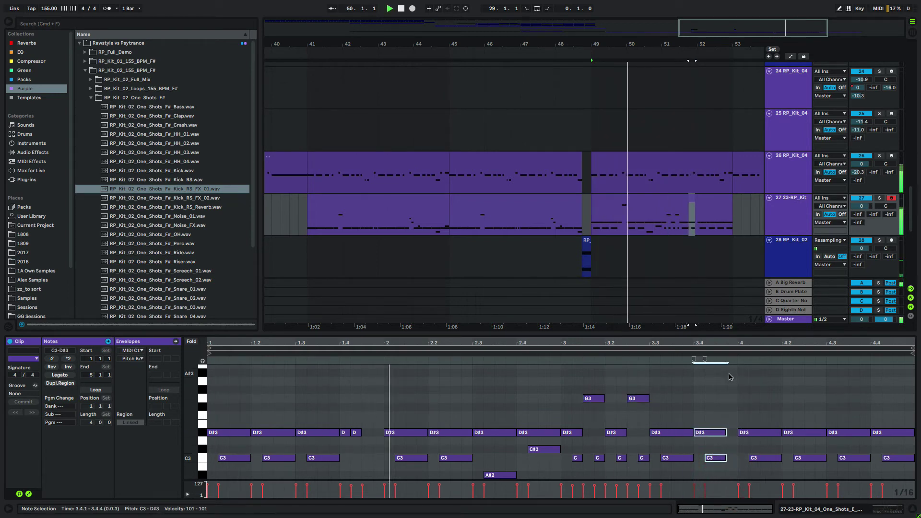
{"action": "scroll", "coordinate": [731, 377], "scroll_direction": "up", "scroll_amount": 3}
{"action": "left_click", "coordinate": [730, 377]}
{"action": "double_click", "coordinate": [732, 387]}
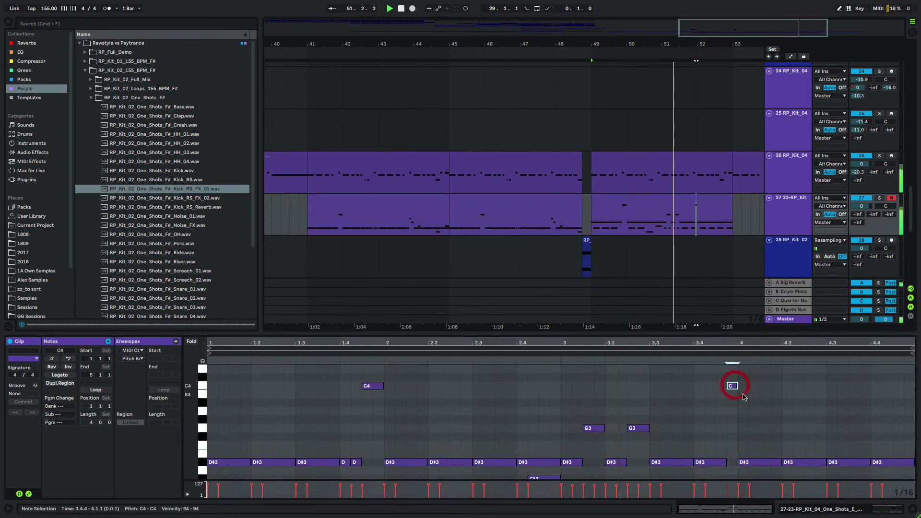
Trim the D#3 and C3 notes of beat 3.4 to end at 3.4.3 and add a sixteenth G3 note there
{"action": "scroll", "coordinate": [733, 398], "scroll_direction": "down", "scroll_amount": 2}
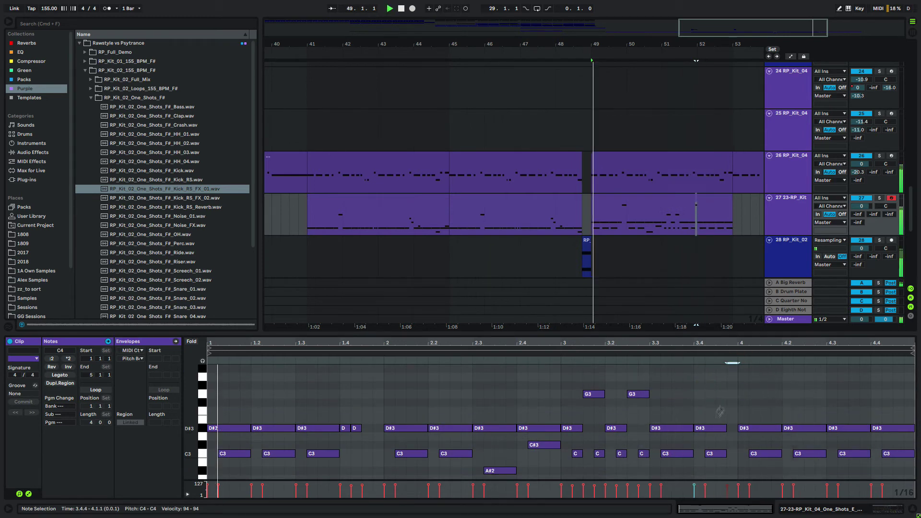
{"action": "left_click_drag", "start_coordinate": [726, 428], "coordinate": [719, 428]}
{"action": "double_click", "coordinate": [721, 395]}
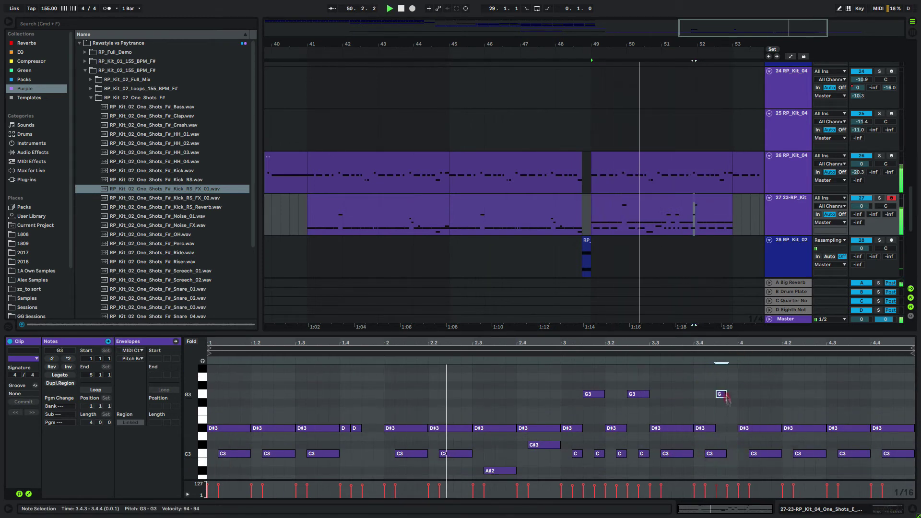
{"action": "double_click", "coordinate": [710, 454]}
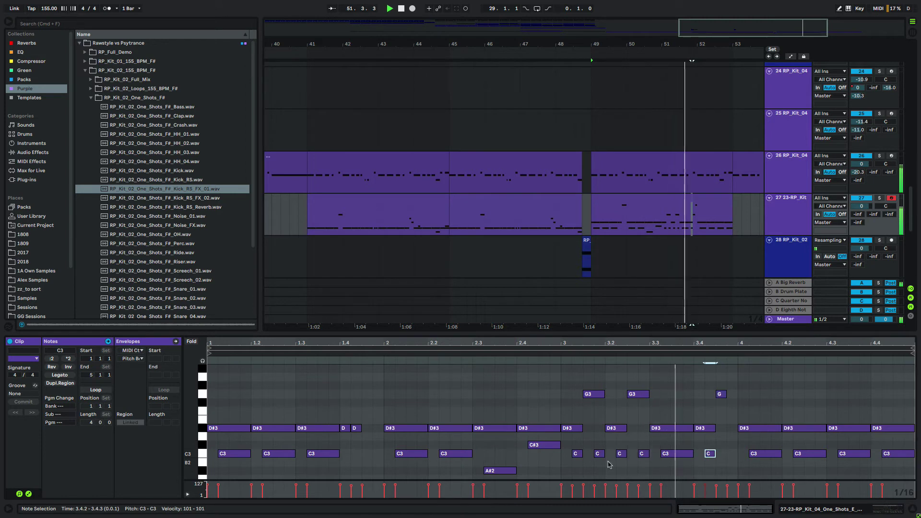
Replace the notes in beats 3.1 and 3.2 with D#3 and C3 held until 3.2.3, plus D#3 at 3.2.3 and C3 at 3.2.4
{"action": "left_click_drag", "start_coordinate": [595, 465], "coordinate": [569, 418]}
{"action": "key", "text": "Delete"}
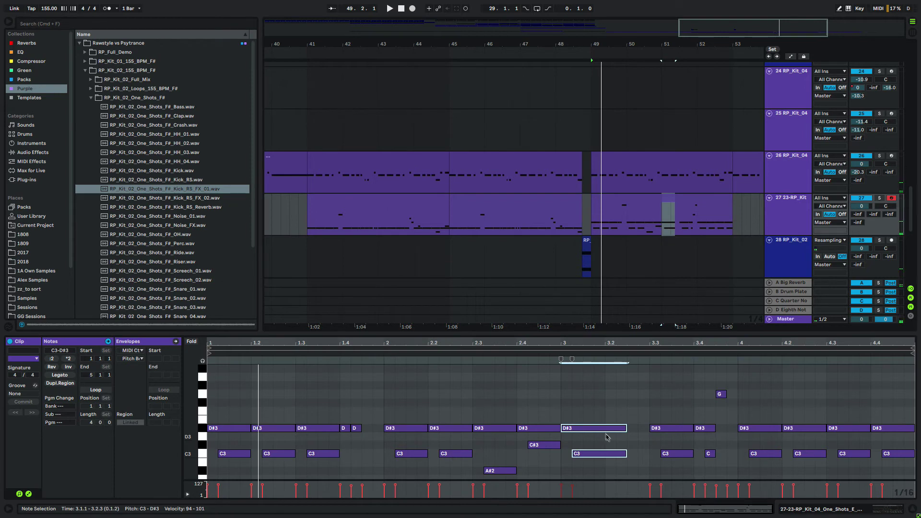
{"action": "double_click", "coordinate": [632, 428]}
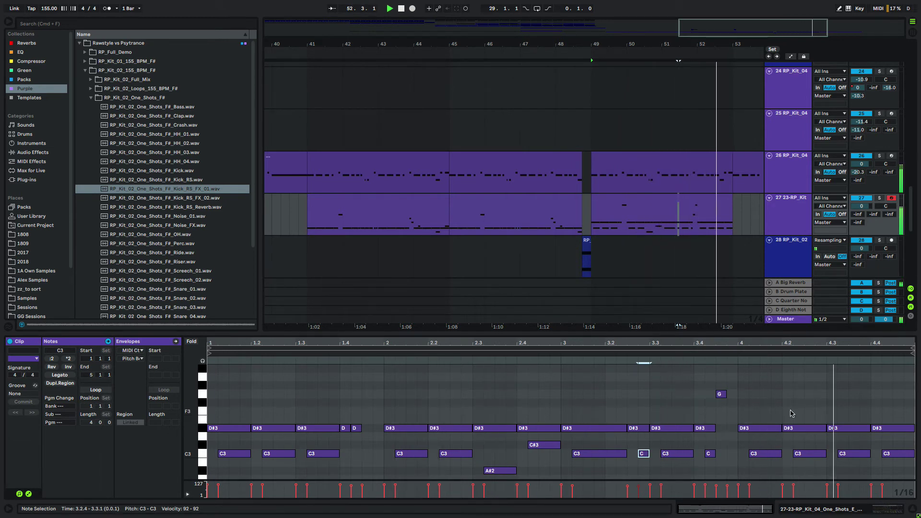
Duplicate the four-bar kick clip from bar 49 on track 27 to bar 53
{"action": "left_click", "coordinate": [638, 234]}
{"action": "left_click", "coordinate": [642, 198]}
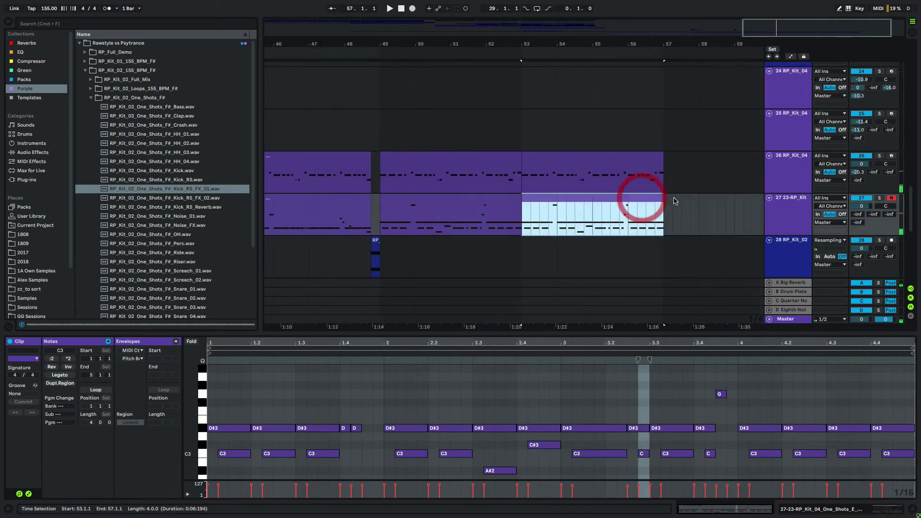
{"action": "left_click", "coordinate": [379, 434]}
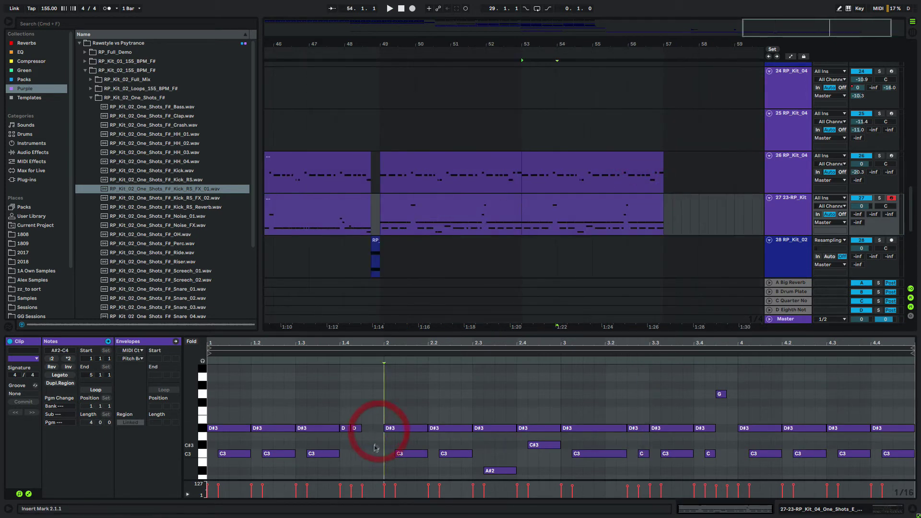
In the kick clip at bar 45, extend the C3 note at 2.2 to a full beat and delete the C3 at 2.3.3
{"action": "scroll", "coordinate": [331, 208], "scroll_direction": "left", "scroll_amount": 6}
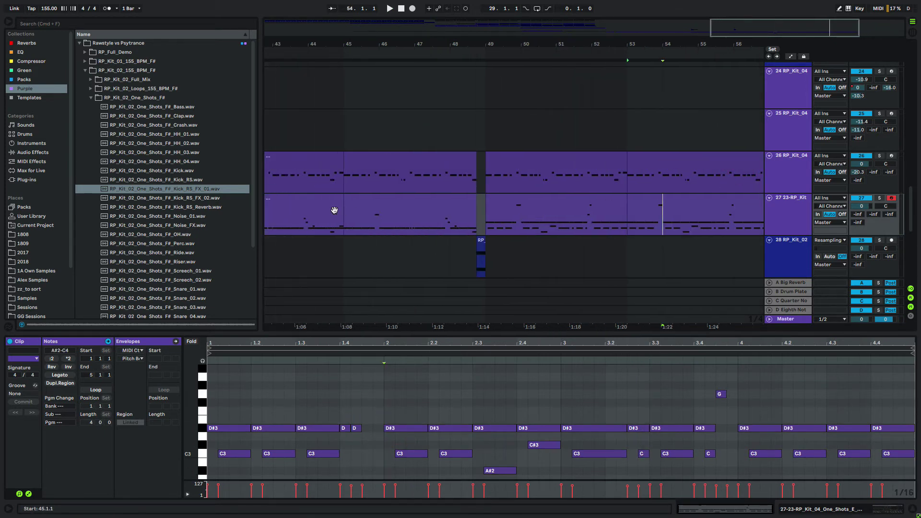
{"action": "left_click", "coordinate": [448, 209]}
{"action": "left_click", "coordinate": [494, 205]}
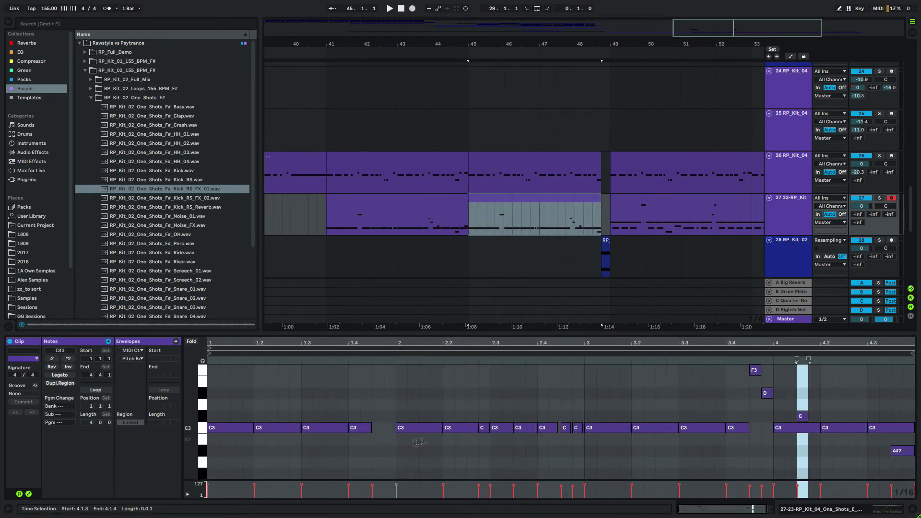
{"action": "left_click", "coordinate": [466, 436]}
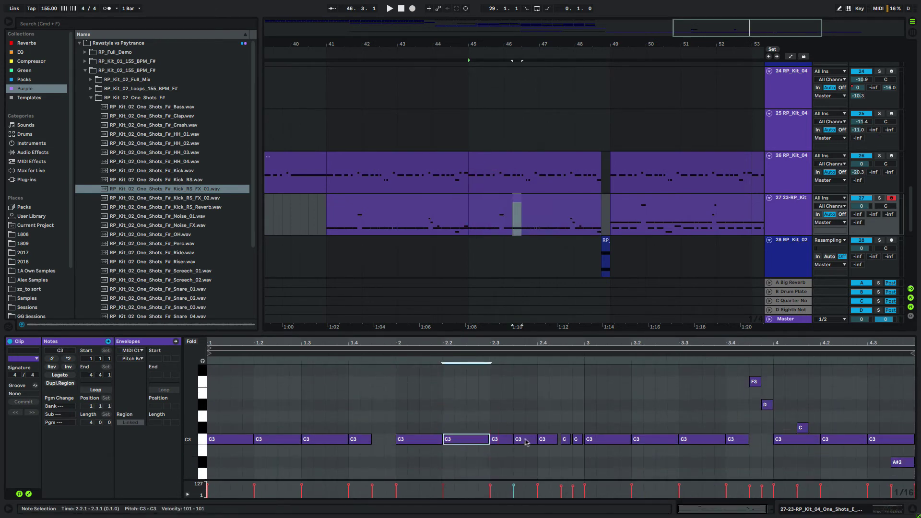
{"action": "double_click", "coordinate": [527, 440]}
Shorten the C3 note at 2.3 slightly and add sixteenth C3 notes at 2.3.3 and 2.3.4
{"action": "key", "text": "shift+Left"}
{"action": "left_click_drag", "start_coordinate": [512, 439], "coordinate": [506, 439]}
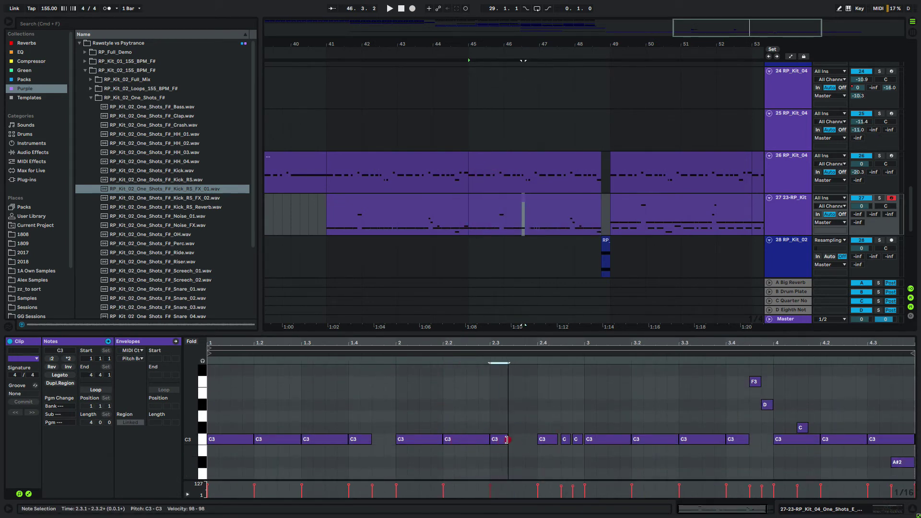
{"action": "double_click", "coordinate": [516, 439]}
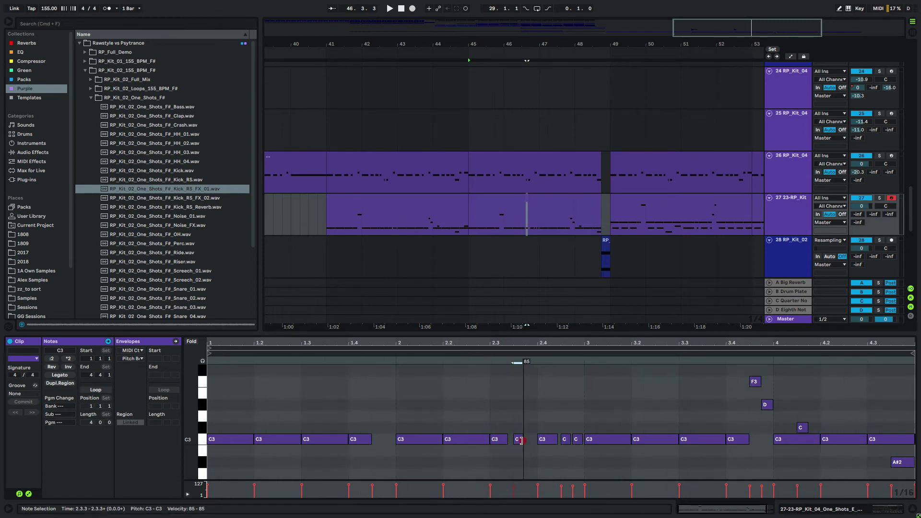
{"action": "key", "text": "space"}
{"action": "double_click", "coordinate": [527, 440]}
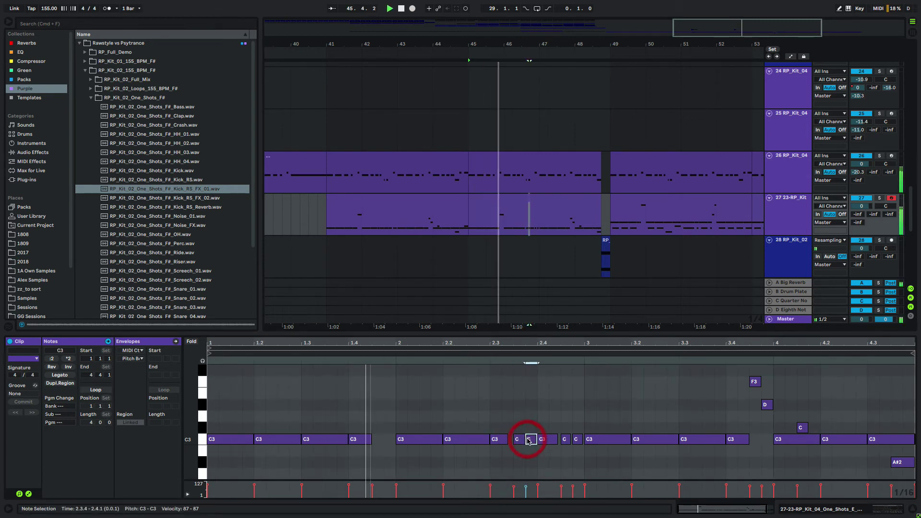
{"action": "left_click_drag", "start_coordinate": [526, 440], "coordinate": [530, 439]}
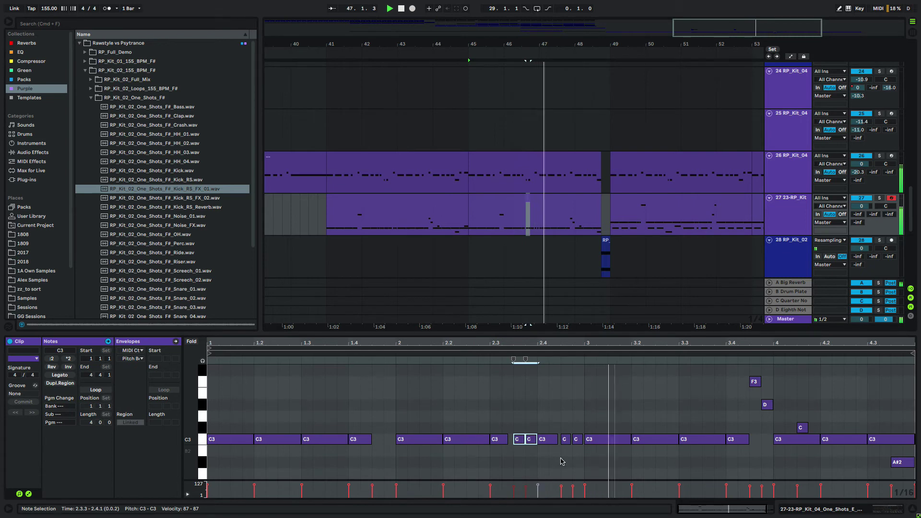
Restart playback and raise the C3 note at 2.4 to G3
{"action": "key", "text": "space"}
{"action": "key", "text": "space"}
{"action": "left_click", "coordinate": [547, 426]}
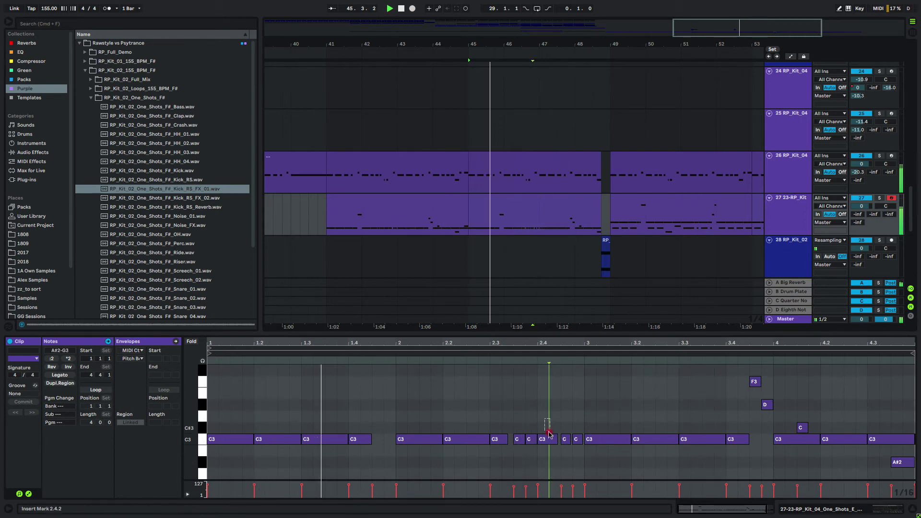
{"action": "left_click", "coordinate": [548, 439]}
{"action": "key", "text": "Up"}
{"action": "key", "text": "Up"}
{"action": "key", "text": "Up"}
{"action": "key", "text": "Up"}
{"action": "key", "text": "Up"}
{"action": "key", "text": "Up"}
{"action": "key", "text": "Up"}
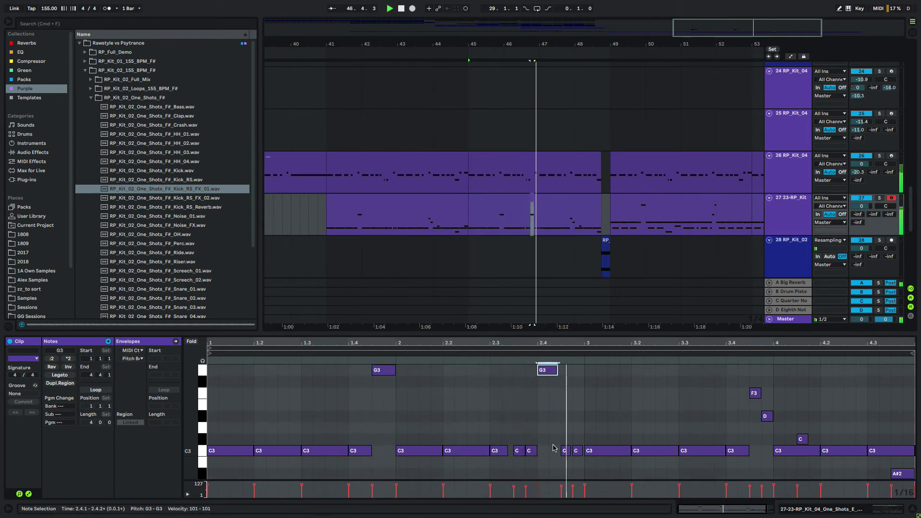
Raise the two short C3 notes at 2.4.3 and 2.4.4 together to G#3
{"action": "left_click", "coordinate": [566, 451]}
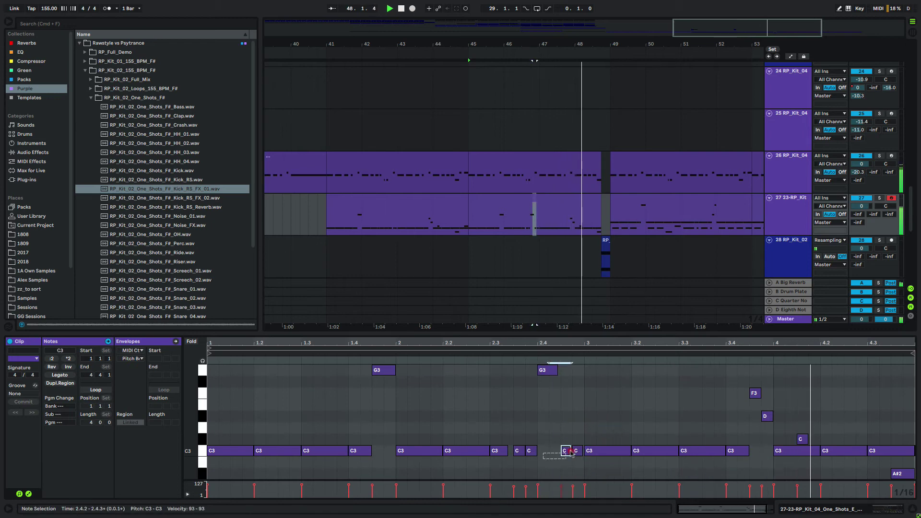
{"action": "left_click", "coordinate": [576, 451], "text": "shift"}
{"action": "key", "text": "Up"}
{"action": "key", "text": "Up"}
{"action": "key", "text": "Up"}
{"action": "key", "text": "Up"}
{"action": "key", "text": "Up"}
{"action": "key", "text": "Up"}
{"action": "key", "text": "Up"}
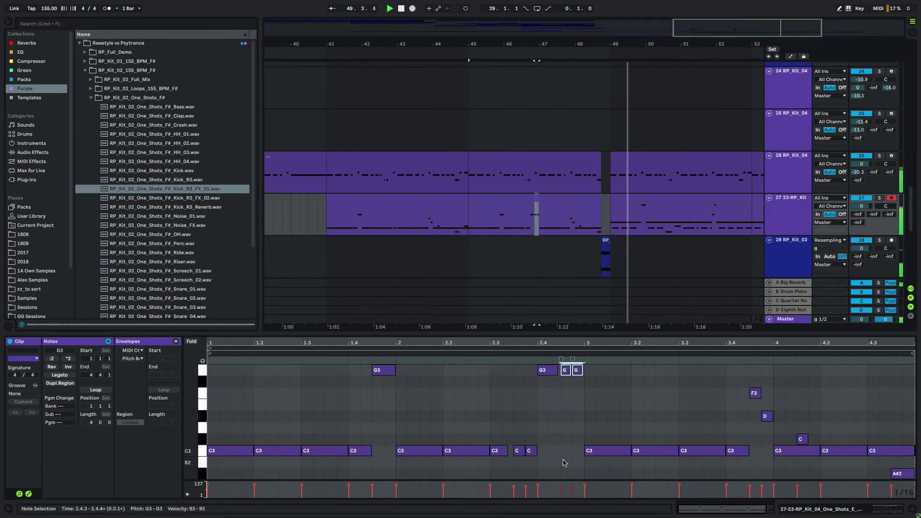
{"action": "key", "text": "Up"}
{"action": "left_click", "coordinate": [498, 462]}
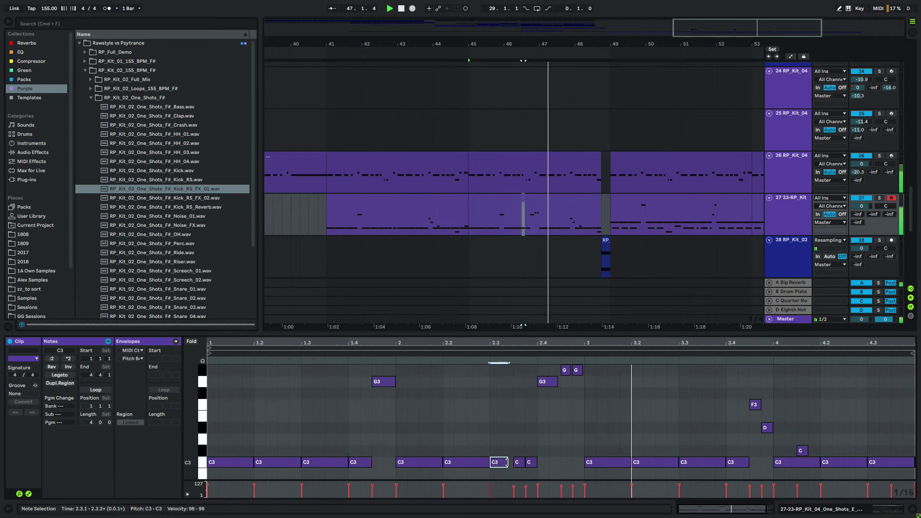
Try duplicating a one-bar section of the kick clip at bar 53 on track 27 twice
{"action": "scroll", "coordinate": [876, 442], "scroll_direction": "down", "scroll_amount": 3}
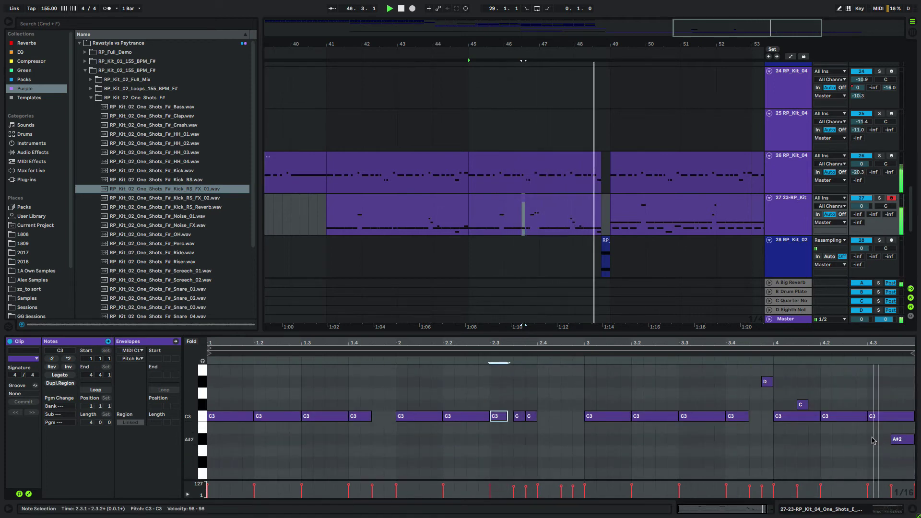
{"action": "scroll", "coordinate": [873, 440], "scroll_direction": "right", "scroll_amount": 2}
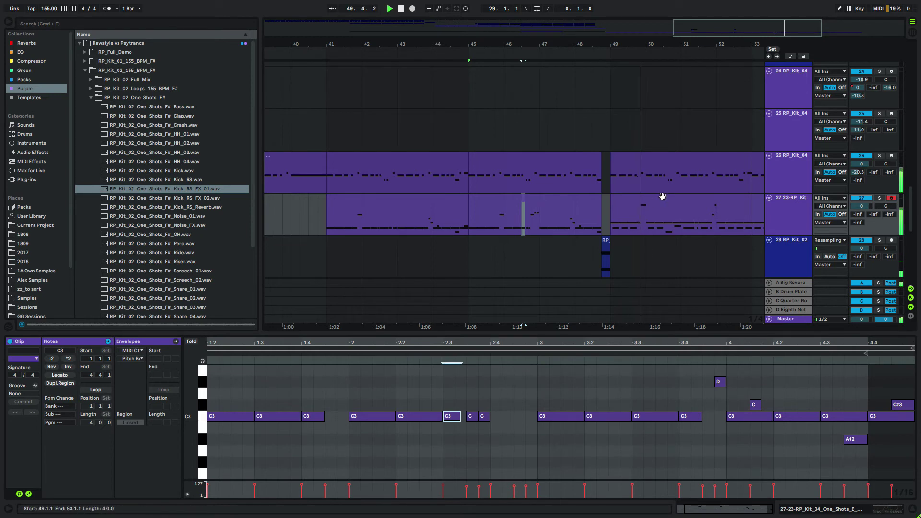
{"action": "scroll", "coordinate": [658, 201], "scroll_direction": "right", "scroll_amount": 3}
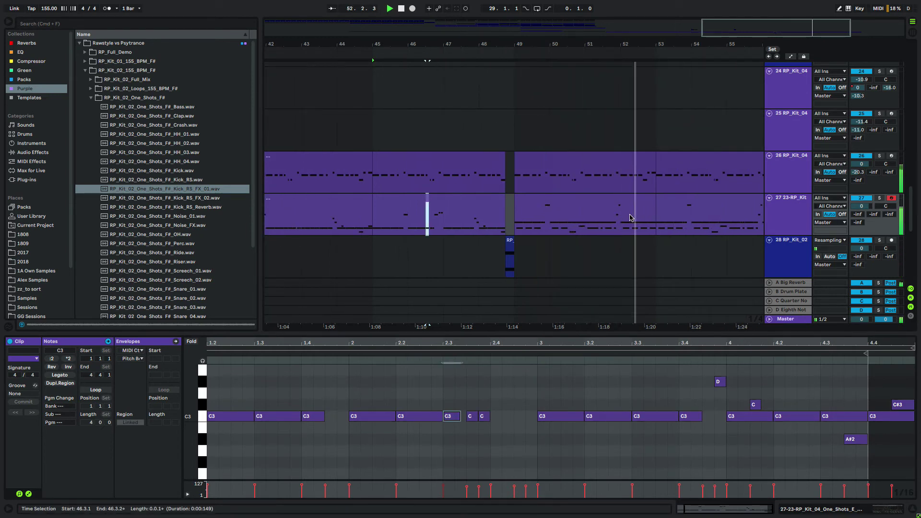
{"action": "left_click", "coordinate": [669, 200]}
{"action": "left_click_drag", "start_coordinate": [658, 213], "coordinate": [693, 215]}
{"action": "key", "text": "super+d"}
{"action": "key", "text": "super+d"}
{"action": "key", "text": "space"}
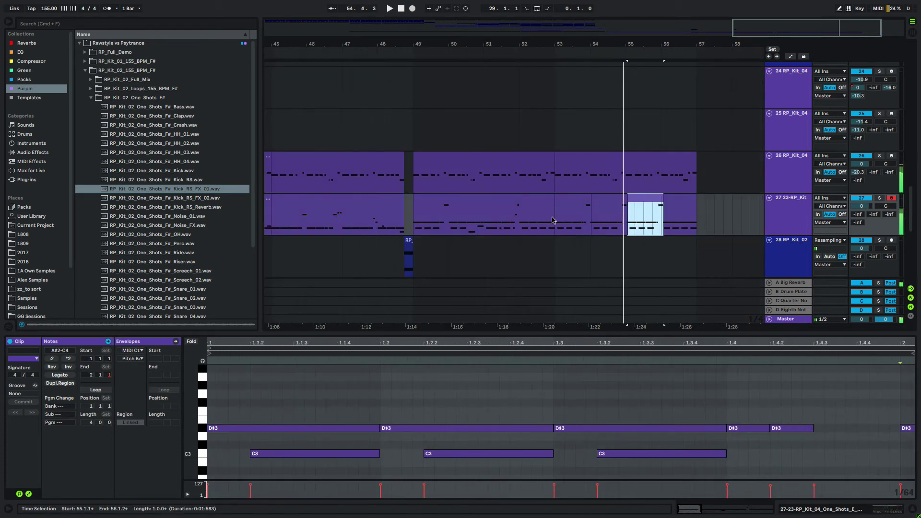
Duplicate bar 53 of the kick clip on track 27 three times, filling the track up to bar 57
{"action": "left_click_drag", "start_coordinate": [552, 219], "coordinate": [596, 217]}
{"action": "key", "text": "super+d"}
{"action": "key", "text": "super+d"}
{"action": "key", "text": "super+d"}
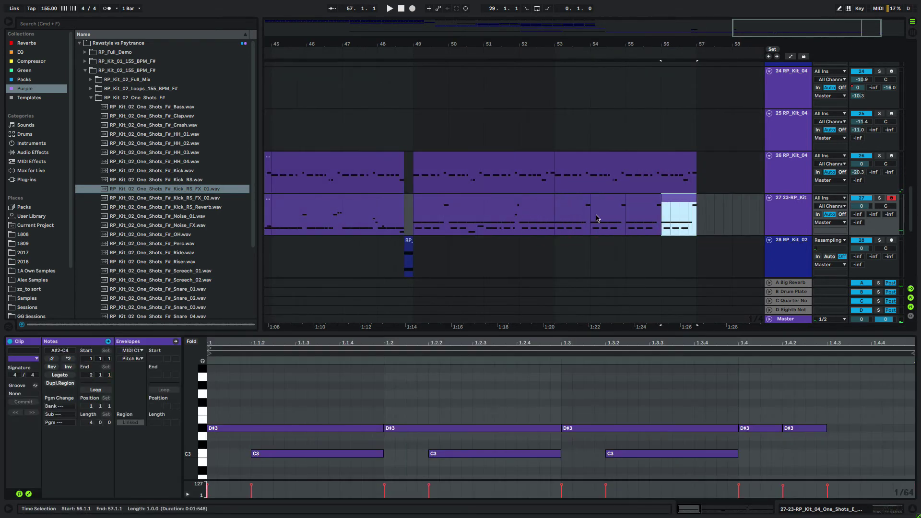
Play back the kick section at bar 53 on track 27
{"action": "left_click", "coordinate": [560, 211]}
{"action": "key", "text": "space"}
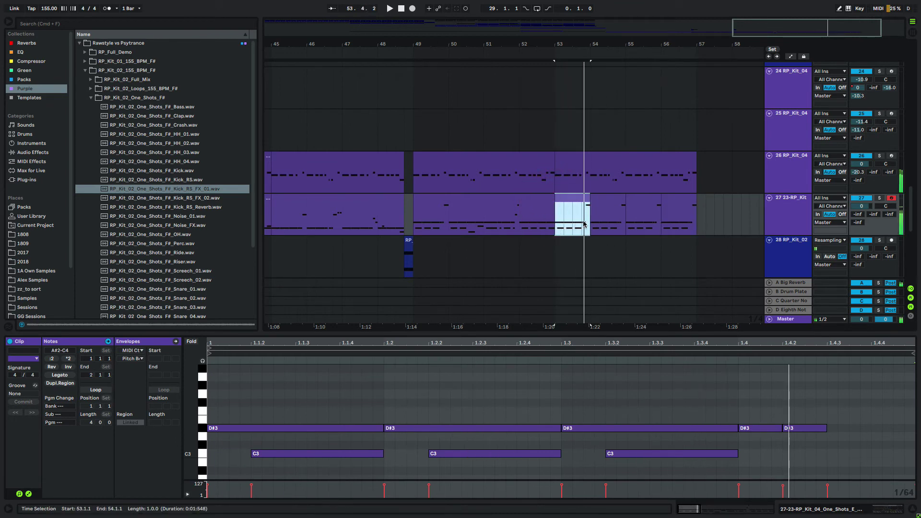
{"action": "key", "text": "space"}
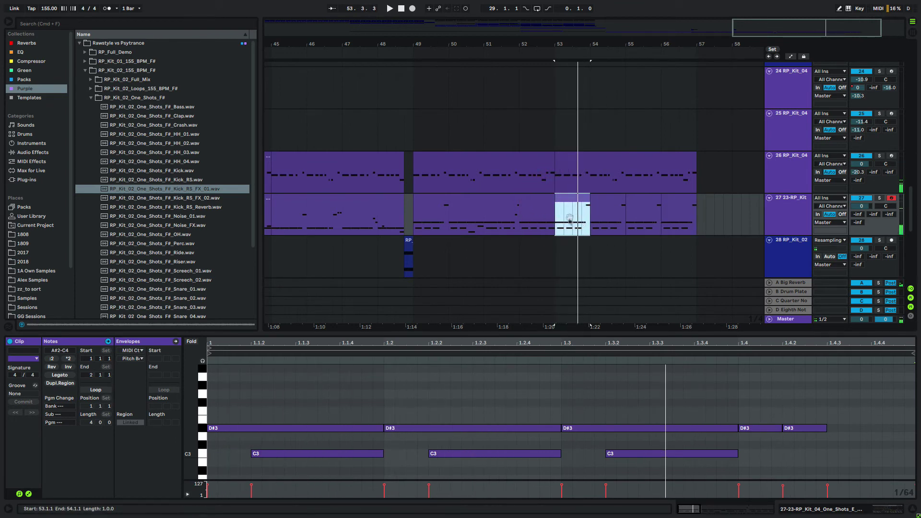
{"action": "key", "text": "space"}
Duplicate the first two beats of bar 53 on track 27 seven times, filling the track up to bar 57
{"action": "left_click", "coordinate": [564, 224]}
{"action": "left_click_drag", "start_coordinate": [574, 223], "coordinate": [552, 225]}
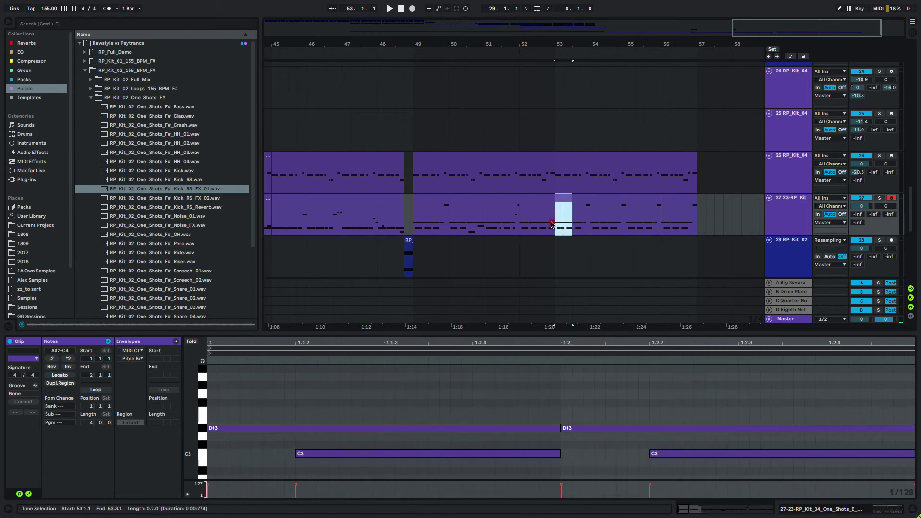
{"action": "key", "text": "ctrl+d"}
{"action": "key", "text": "ctrl+d"}
{"action": "key", "text": "ctrl+d"}
{"action": "key", "text": "ctrl+d"}
{"action": "key", "text": "ctrl+d"}
{"action": "key", "text": "ctrl+d"}
{"action": "key", "text": "ctrl+d"}
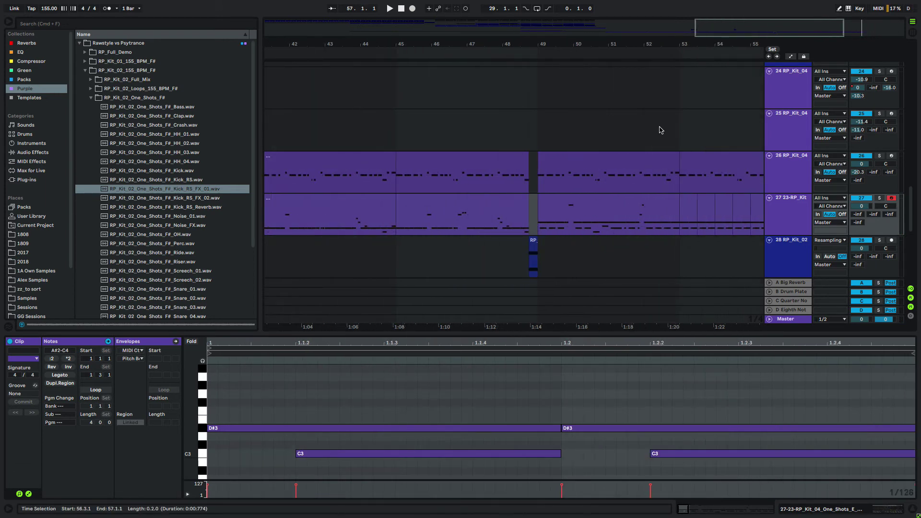
Copy the one-beat kick variations on track 27 from 49.4 to 54.4 and from 51.4 to 53.4
{"action": "left_click_drag", "start_coordinate": [582, 207], "coordinate": [650, 201]}
{"action": "left_click", "coordinate": [470, 228]}
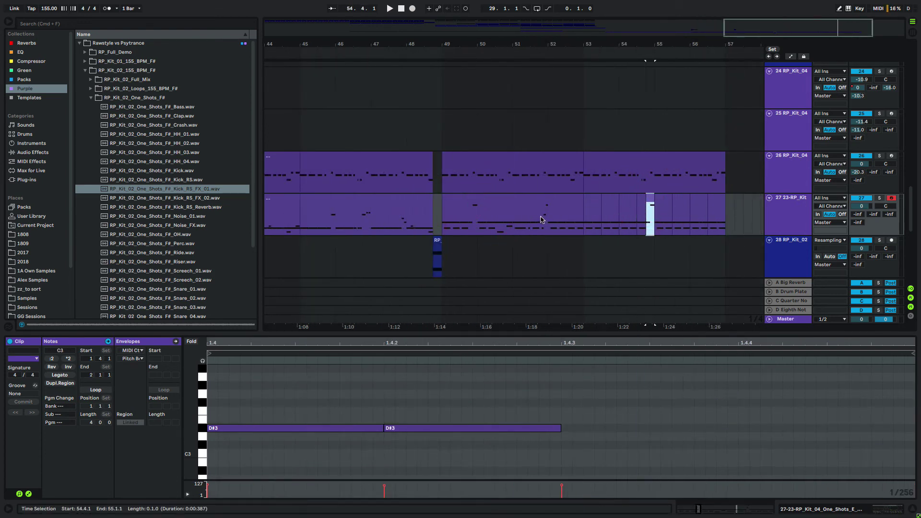
{"action": "left_click_drag", "start_coordinate": [496, 232], "coordinate": [514, 226]}
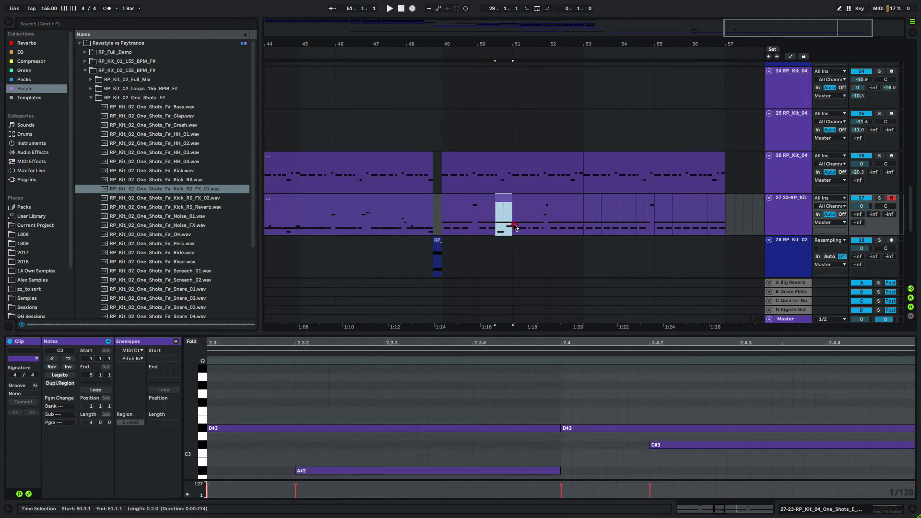
{"action": "left_click", "coordinate": [544, 225]}
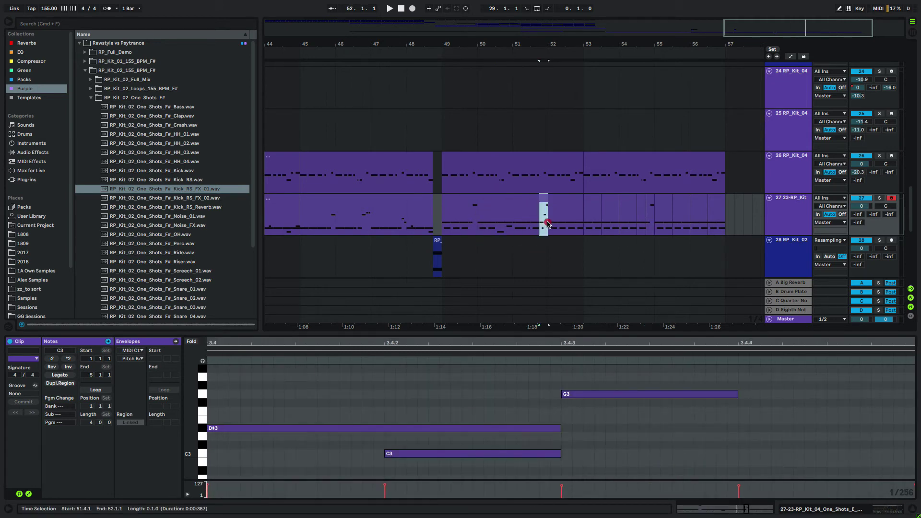
{"action": "left_click_drag", "start_coordinate": [544, 198], "coordinate": [615, 198]}
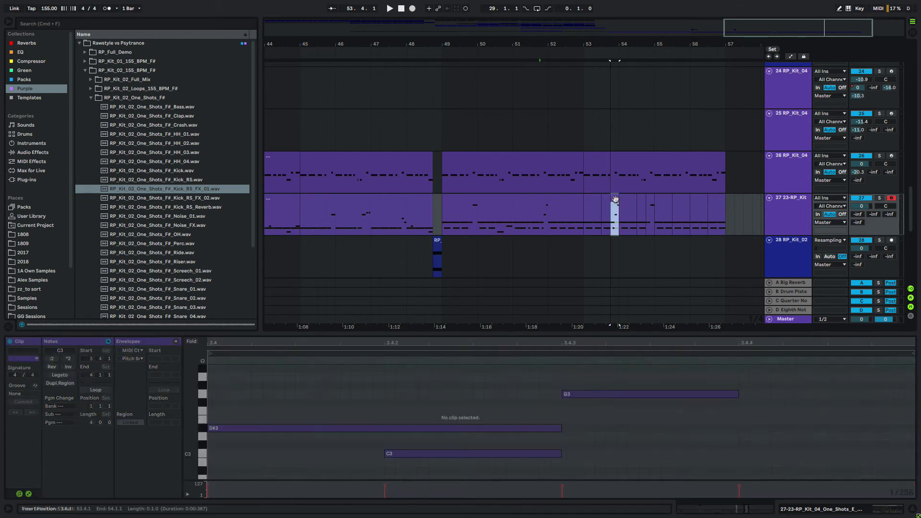
Copy more one-beat kick variations on track 27: 51.2 to 54.2, 47.4 to 55.4, and one from the clip at bar 41 to 56.3
{"action": "left_click", "coordinate": [526, 227]}
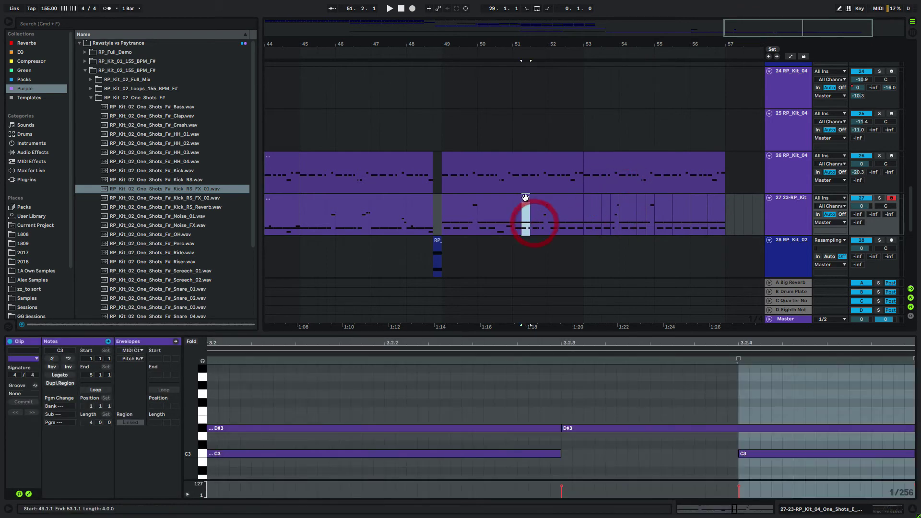
{"action": "left_click", "coordinate": [634, 211]}
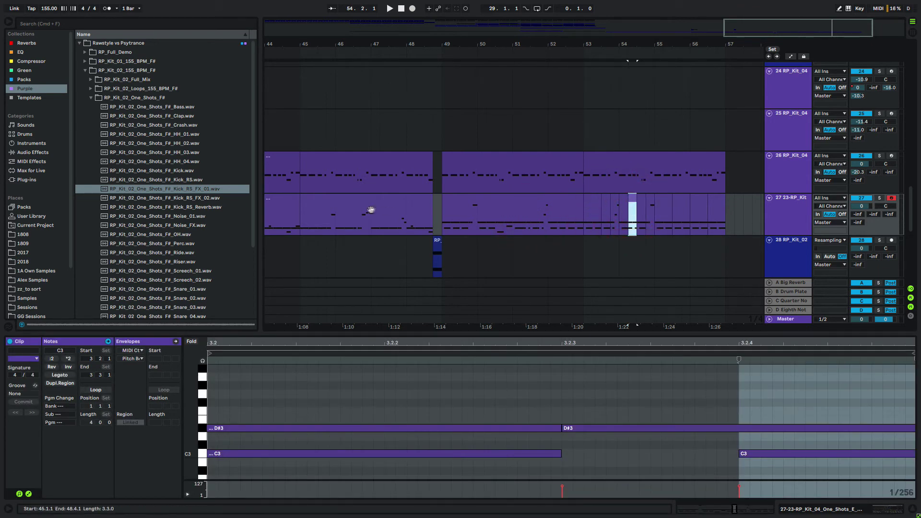
{"action": "left_click", "coordinate": [396, 227]}
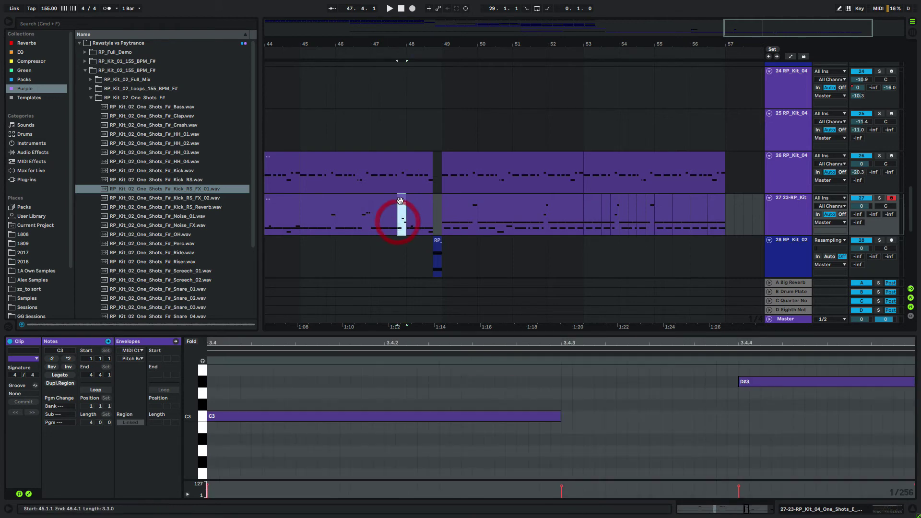
{"action": "left_click_drag", "start_coordinate": [400, 200], "coordinate": [685, 204]}
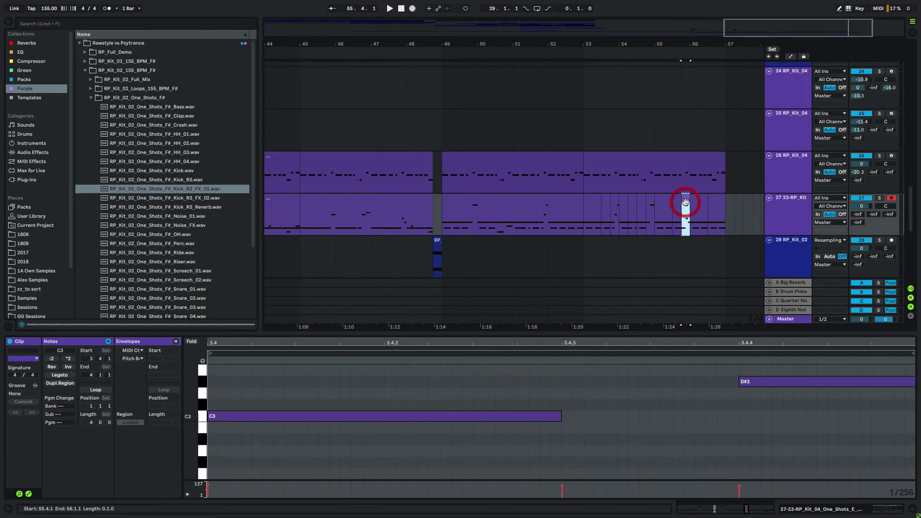
{"action": "scroll", "coordinate": [458, 221], "scroll_direction": "left", "scroll_amount": 4}
{"action": "left_click_drag", "start_coordinate": [419, 225], "coordinate": [697, 206]}
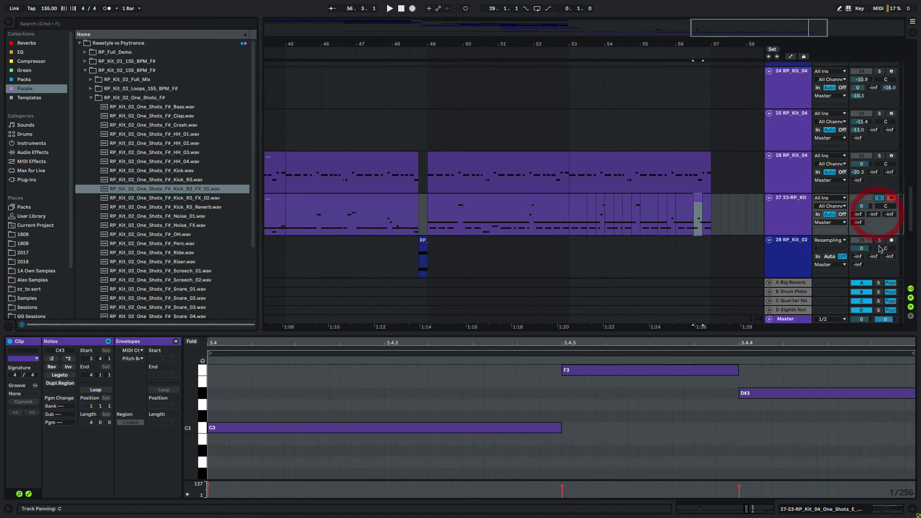
Solo tracks 27 and 28 and play back the kick arrangement from bar 41 through bar 57
{"action": "scroll", "coordinate": [554, 241], "scroll_direction": "left", "scroll_amount": 3}
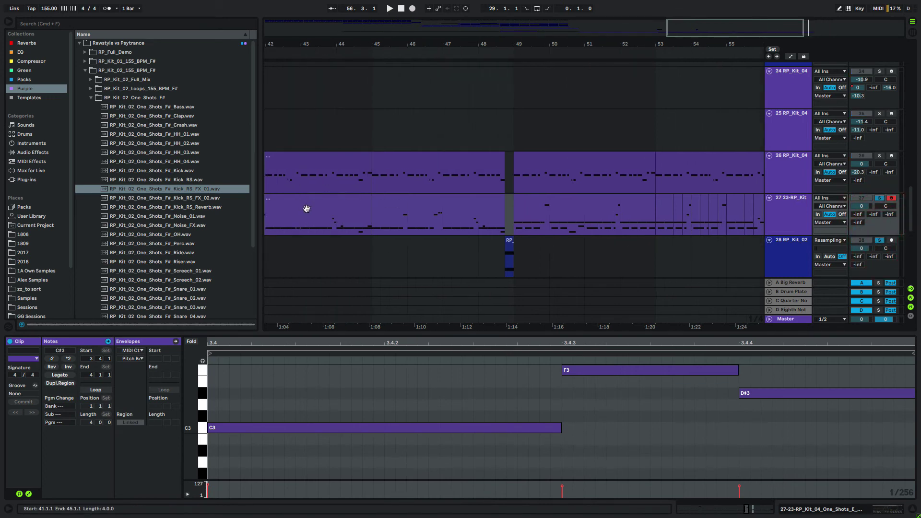
{"action": "scroll", "coordinate": [307, 209], "scroll_direction": "left", "scroll_amount": 5}
{"action": "left_click", "coordinate": [392, 209]}
{"action": "key", "text": "space"}
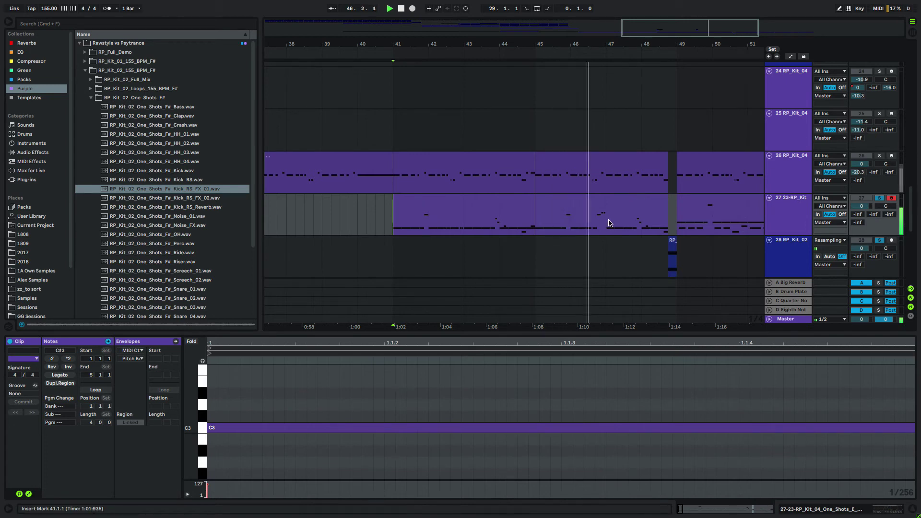
{"action": "scroll", "coordinate": [580, 219], "scroll_direction": "right", "scroll_amount": 3}
{"action": "scroll", "coordinate": [573, 216], "scroll_direction": "up", "scroll_amount": 2}
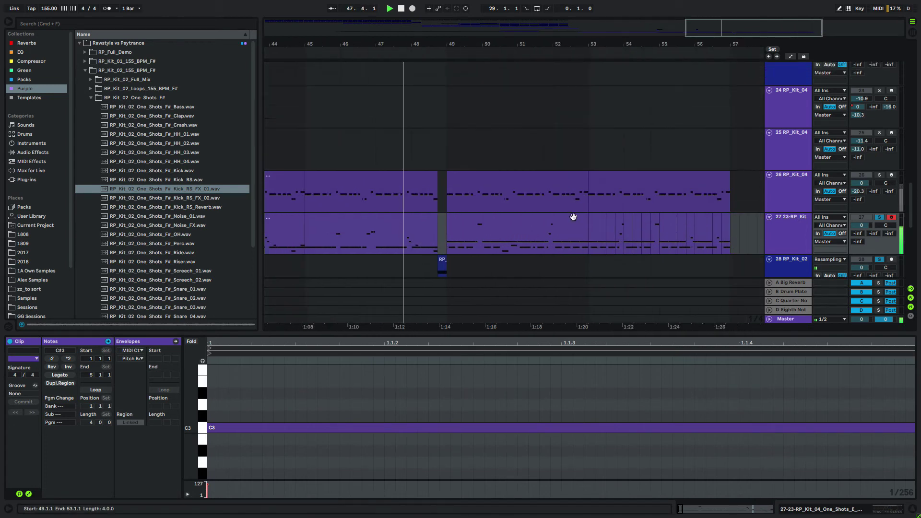
{"action": "scroll", "coordinate": [565, 220], "scroll_direction": "down", "scroll_amount": 3}
{"action": "scroll", "coordinate": [567, 221], "scroll_direction": "down", "scroll_amount": 5}
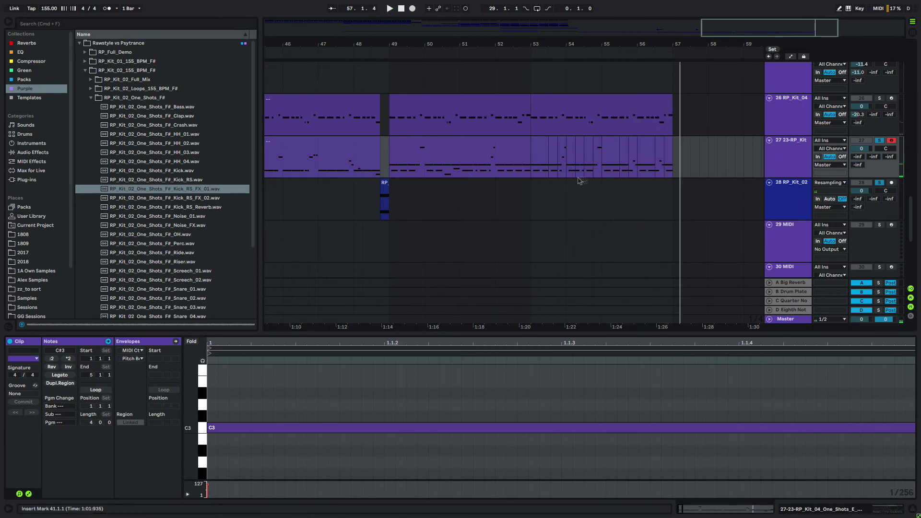
Duplicate track 28, clear the copied clip from the new track, and add another empty audio track below it
{"action": "scroll", "coordinate": [436, 192], "scroll_direction": "left", "scroll_amount": 10}
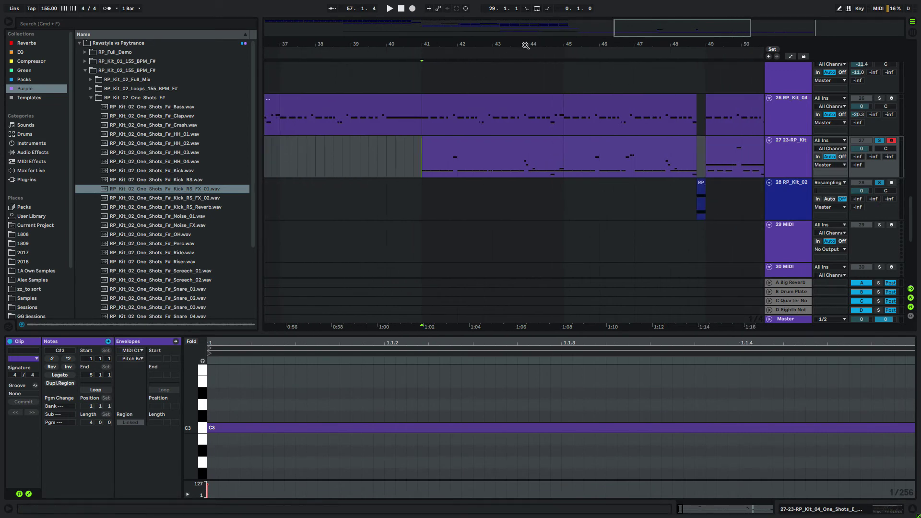
{"action": "left_click_drag", "start_coordinate": [526, 45], "coordinate": [575, 20]}
{"action": "left_click", "coordinate": [806, 196]}
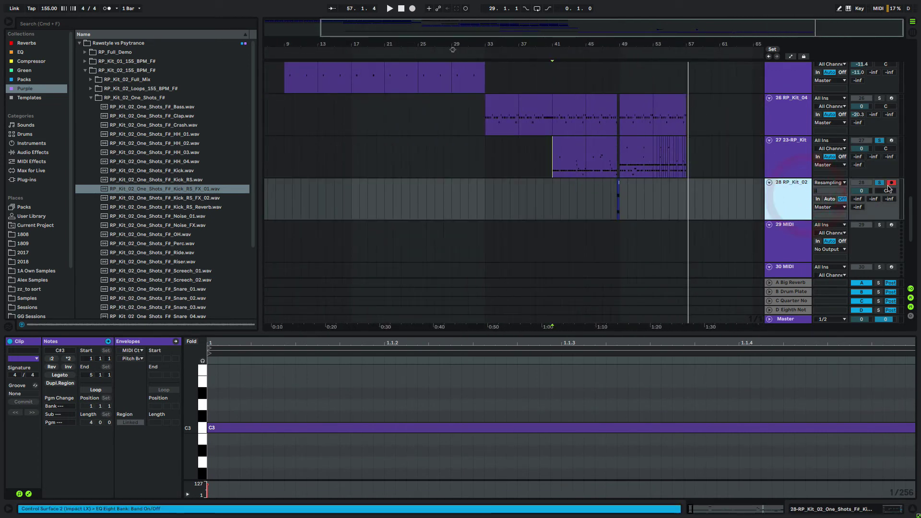
{"action": "left_click", "coordinate": [794, 188]}
{"action": "key", "text": "super+d"}
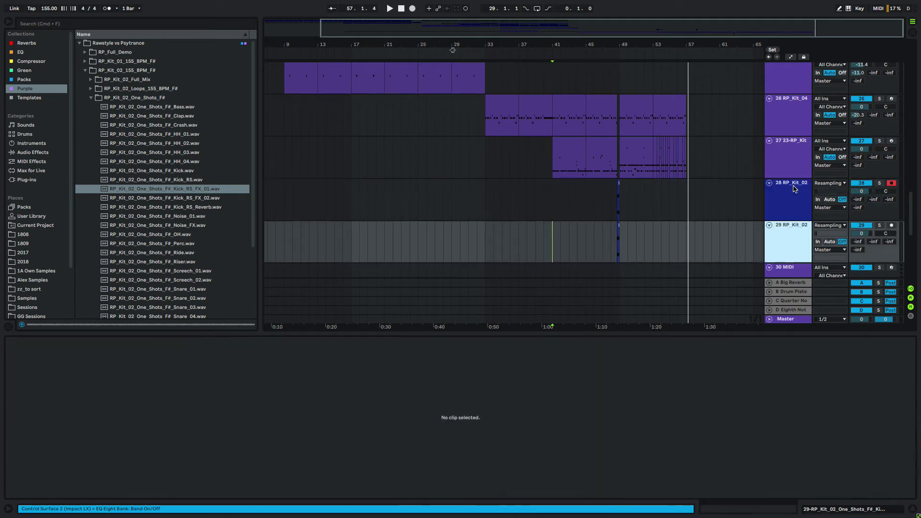
{"action": "key", "text": "super+t"}
{"action": "left_click_drag", "start_coordinate": [559, 243], "coordinate": [584, 208]}
{"action": "key", "text": "Delete"}
Place the Snare_02 loop from the RP_Kit_02 loops on track 29 at bar 49
{"action": "scroll", "coordinate": [220, 260], "scroll_direction": "down", "scroll_amount": 5}
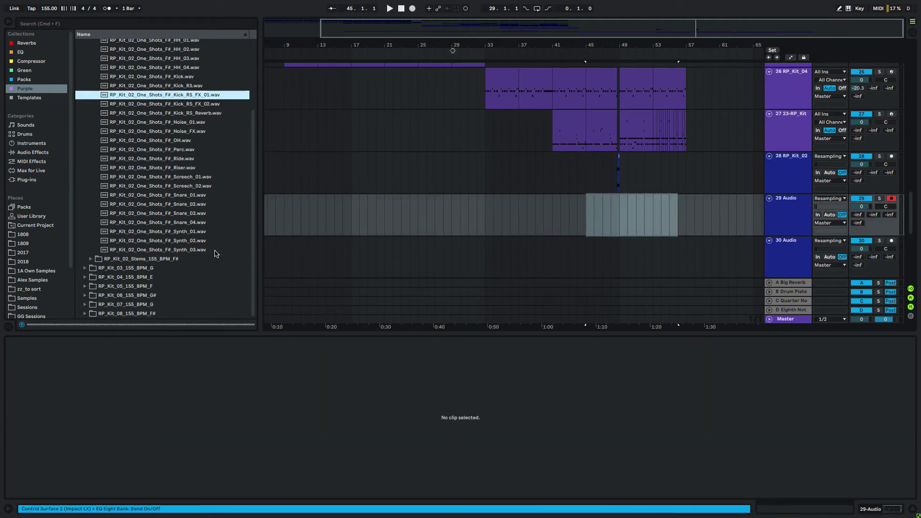
{"action": "scroll", "coordinate": [168, 234], "scroll_direction": "up", "scroll_amount": 4}
{"action": "scroll", "coordinate": [169, 233], "scroll_direction": "down", "scroll_amount": 3}
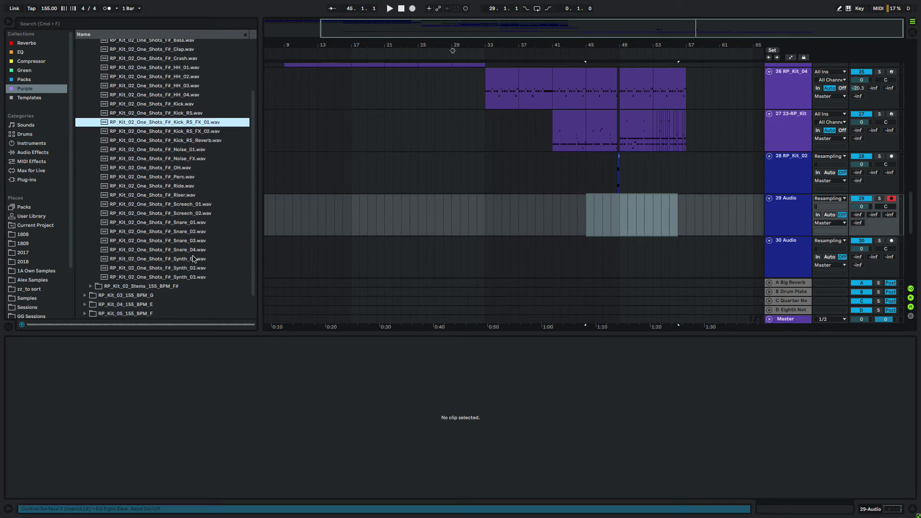
{"action": "left_click", "coordinate": [187, 240]}
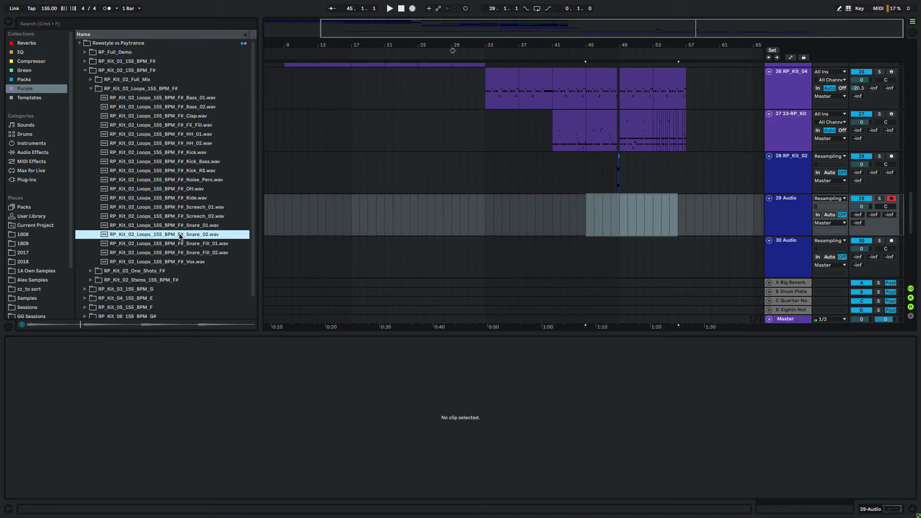
{"action": "left_click_drag", "start_coordinate": [228, 234], "coordinate": [623, 208]}
Duplicate the one-bar snare loop on track 29 up to bar 57
{"action": "key", "text": "super+d"}
{"action": "key", "text": "super+d"}
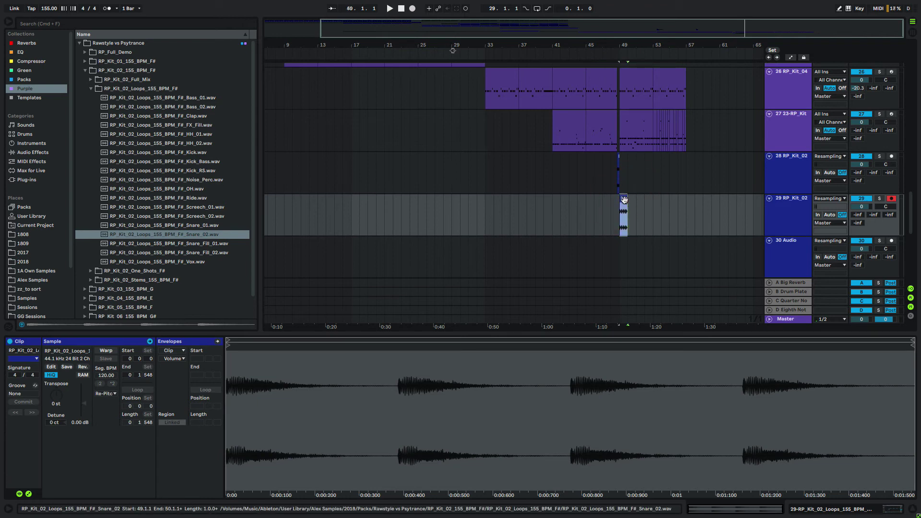
{"action": "key", "text": "super+d"}
{"action": "key", "text": "super+d"}
{"action": "key", "text": "super+d"}
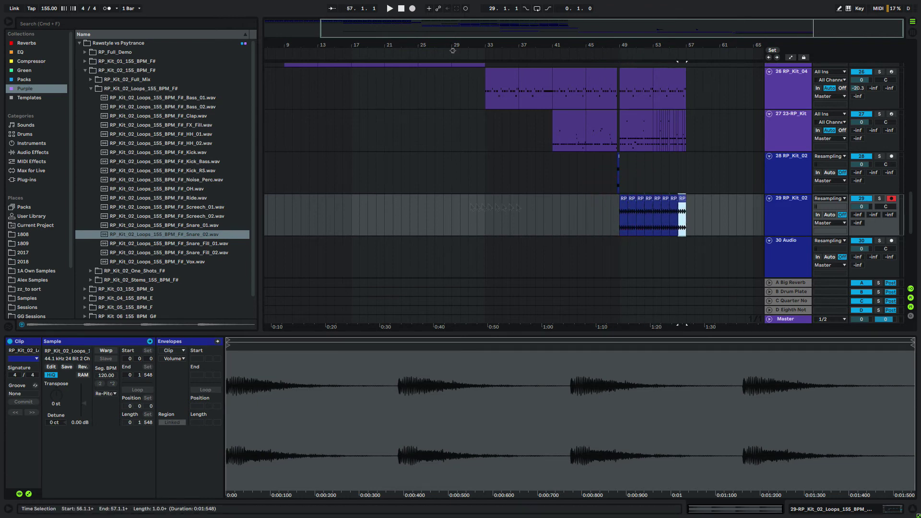
Add two more empty audio tracks and place the RP_Kit_07 Ride loop on track 30 at bar 45
{"action": "left_click", "coordinate": [787, 248]}
{"action": "left_click_drag", "start_coordinate": [158, 168], "coordinate": [605, 202]}
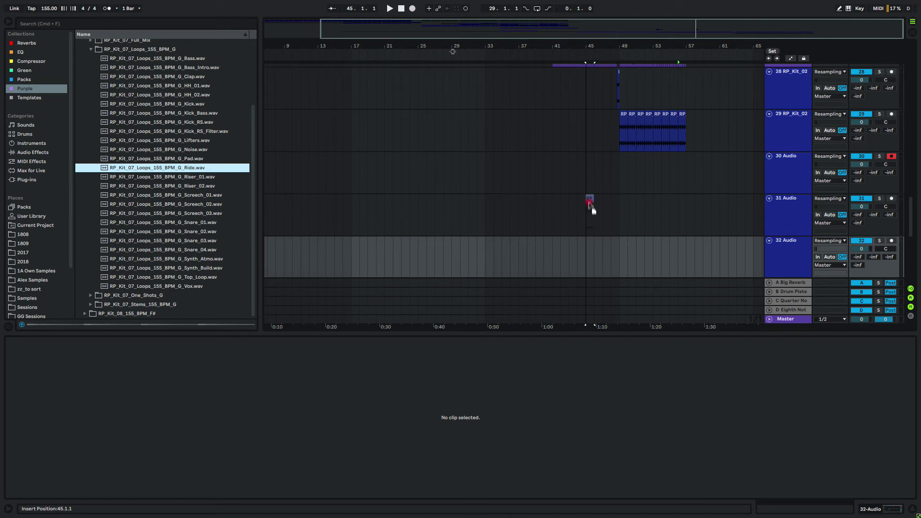
{"action": "left_click_drag", "start_coordinate": [590, 191], "coordinate": [589, 192]}
Duplicate the one-bar ride loop on track 30 up to bar 57
{"action": "key", "text": "super+d"}
{"action": "key", "text": "super+d"}
{"action": "key", "text": "super+d"}
{"action": "key", "text": "super+d"}
{"action": "key", "text": "super+d"}
{"action": "key", "text": "super+d"}
{"action": "key", "text": "super+d"}
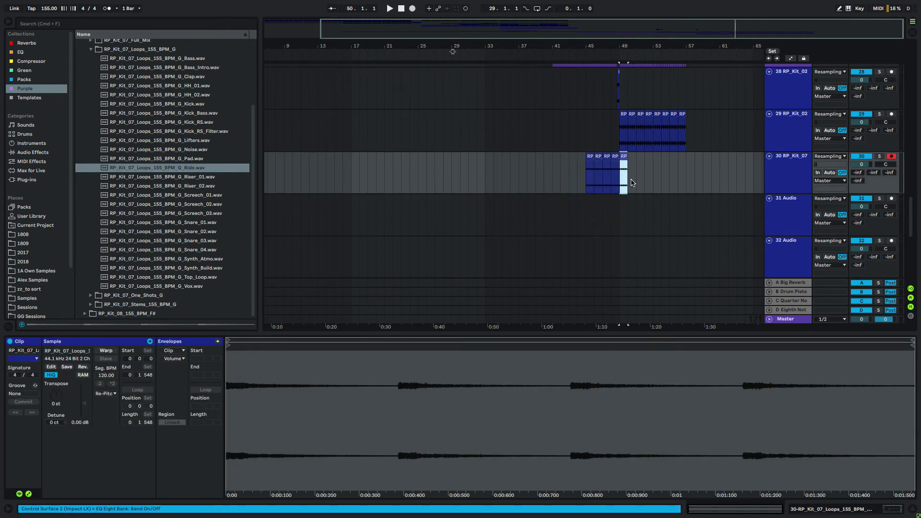
{"action": "key", "text": "super+d"}
{"action": "key", "text": "super+d"}
{"action": "key", "text": "super+d"}
{"action": "key", "text": "super+d"}
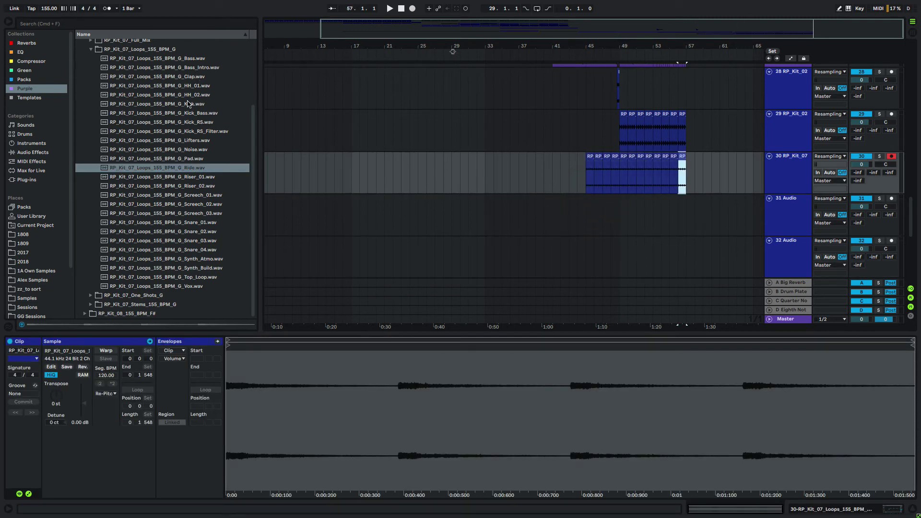
Place the RP_Kit_07 Clap loop on track 31 at bar 49 and remove the snare loops from bars 49 to 53 on track 29
{"action": "left_click", "coordinate": [191, 79]}
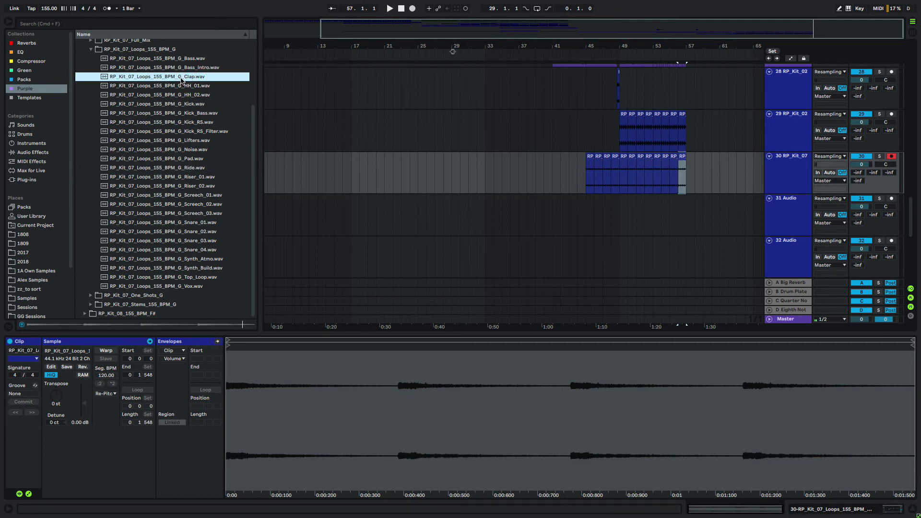
{"action": "left_click_drag", "start_coordinate": [621, 218], "coordinate": [619, 213]}
{"action": "left_click_drag", "start_coordinate": [611, 130], "coordinate": [653, 128]}
Duplicate the one-bar clap loop on track 31 up to bar 57
{"action": "left_click", "coordinate": [622, 205]}
{"action": "key", "text": "super+d"}
{"action": "key", "text": "super+d"}
{"action": "key", "text": "super+d"}
{"action": "key", "text": "super+d"}
{"action": "key", "text": "super+d"}
{"action": "key", "text": "super+d"}
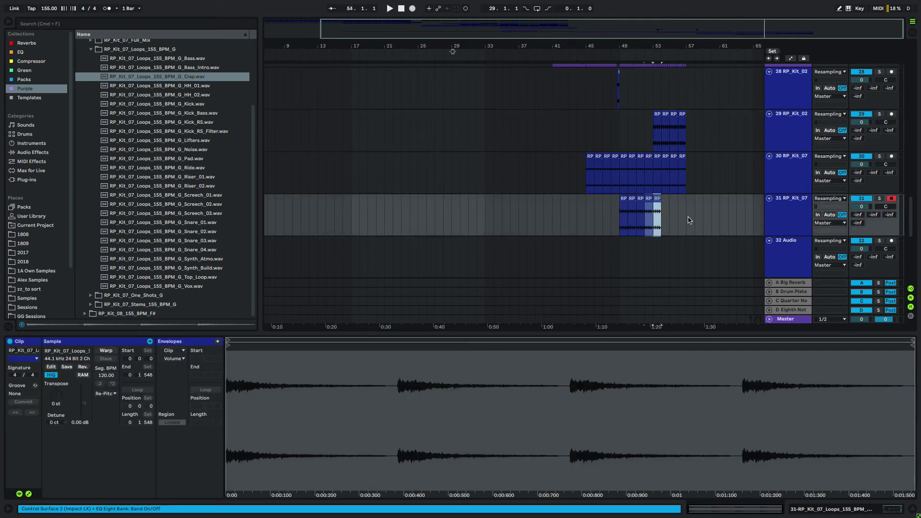
Preview the Top_Loop, Noise, Lifters and Kick_RS_Filter samples from the RP_Kit_07 loops
{"action": "left_click", "coordinate": [205, 278]}
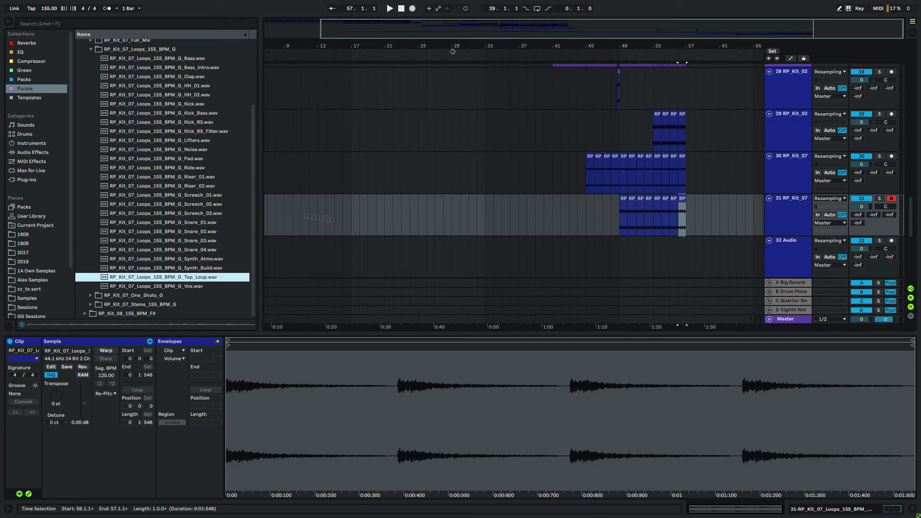
{"action": "left_click", "coordinate": [197, 150]}
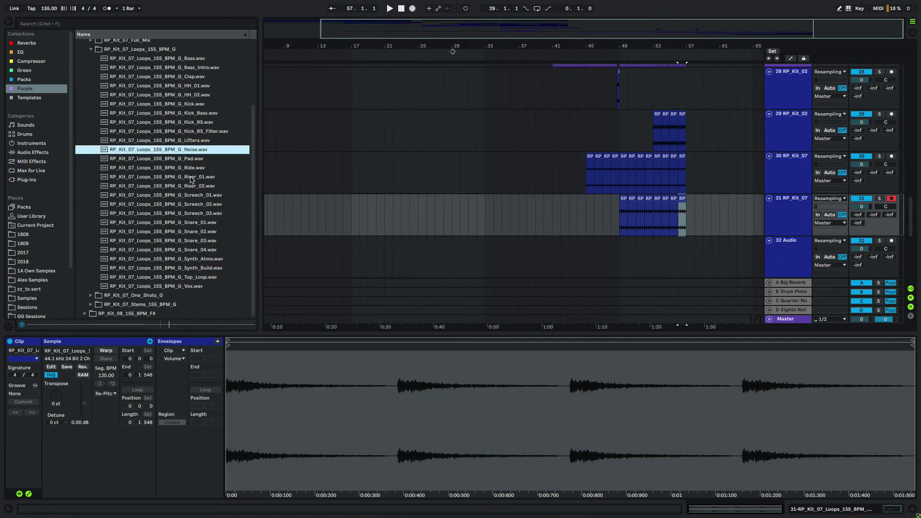
{"action": "left_click", "coordinate": [191, 139]}
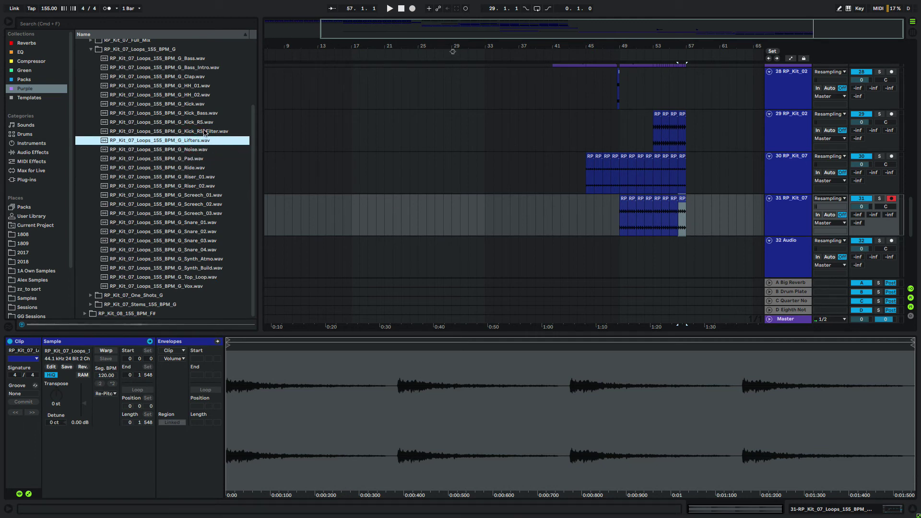
{"action": "left_click", "coordinate": [204, 131]}
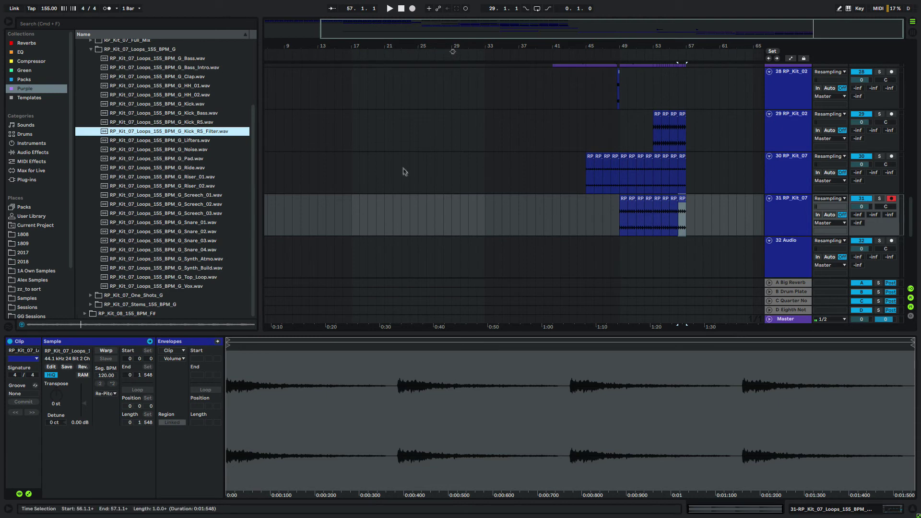
{"action": "scroll", "coordinate": [403, 171], "scroll_direction": "up", "scroll_amount": 6}
{"action": "scroll", "coordinate": [404, 175], "scroll_direction": "down", "scroll_amount": 5}
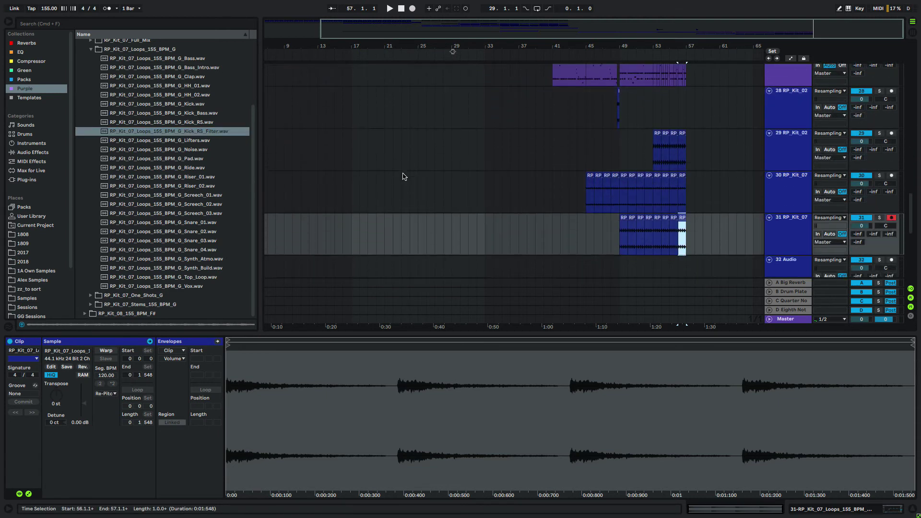
Place the RP_Kit_07 Kick_RS_Filter loop on track 32 at bar 37, warp it in Tones mode and transpose it -1 st
{"action": "left_click_drag", "start_coordinate": [131, 133], "coordinate": [520, 254]}
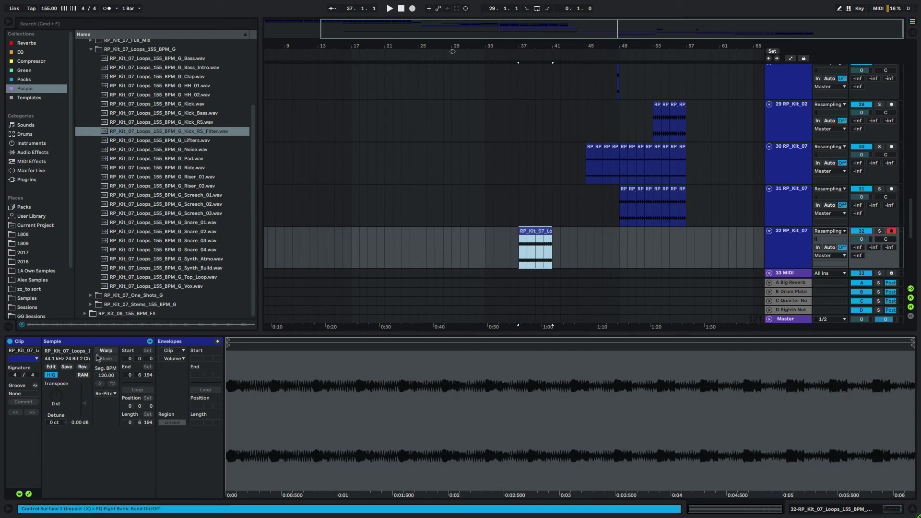
{"action": "left_click", "coordinate": [109, 348]}
{"action": "left_click", "coordinate": [103, 350]}
{"action": "left_click", "coordinate": [105, 393]}
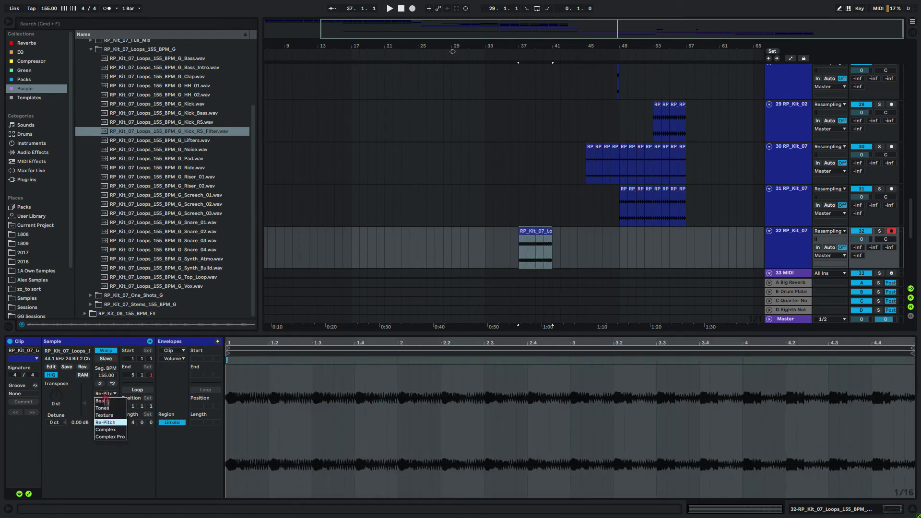
{"action": "left_click", "coordinate": [117, 408]}
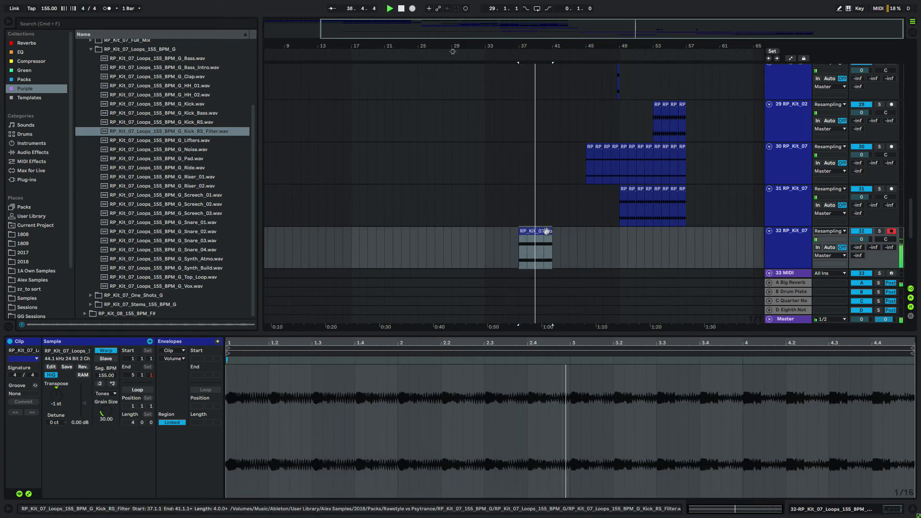
Arrange the filtered kick on track 32 as three one-bar repeats from bar 33, followed by the four-bar loop from bar 36 to 40
{"action": "left_click_drag", "start_coordinate": [550, 231], "coordinate": [544, 233]}
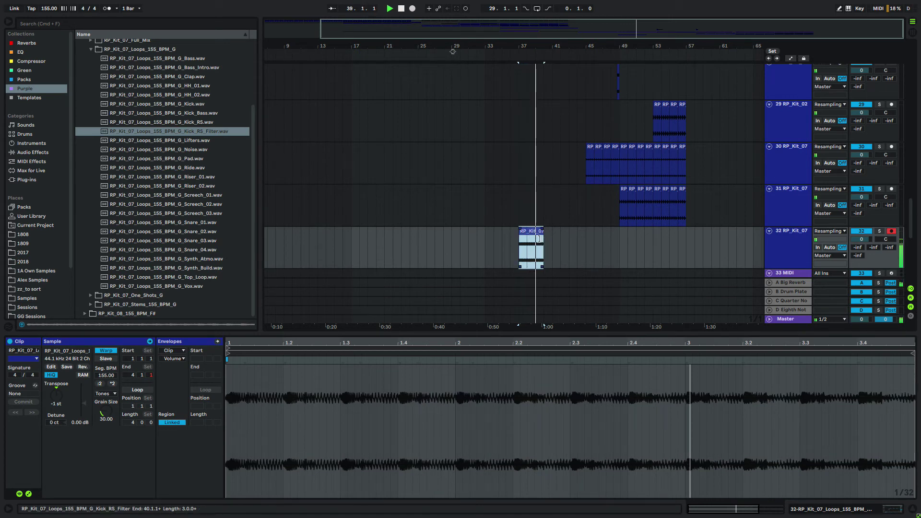
{"action": "left_click", "coordinate": [525, 245]}
{"action": "left_click", "coordinate": [527, 244]}
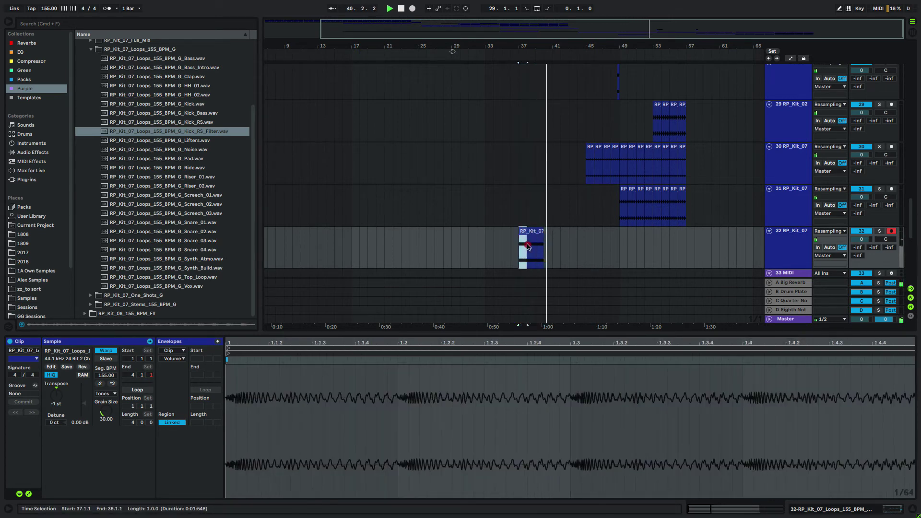
{"action": "left_click_drag", "start_coordinate": [524, 231], "coordinate": [489, 233]}
{"action": "key", "text": "space"}
{"action": "key", "text": "super+d"}
{"action": "key", "text": "super+d"}
{"action": "key", "text": "super+d"}
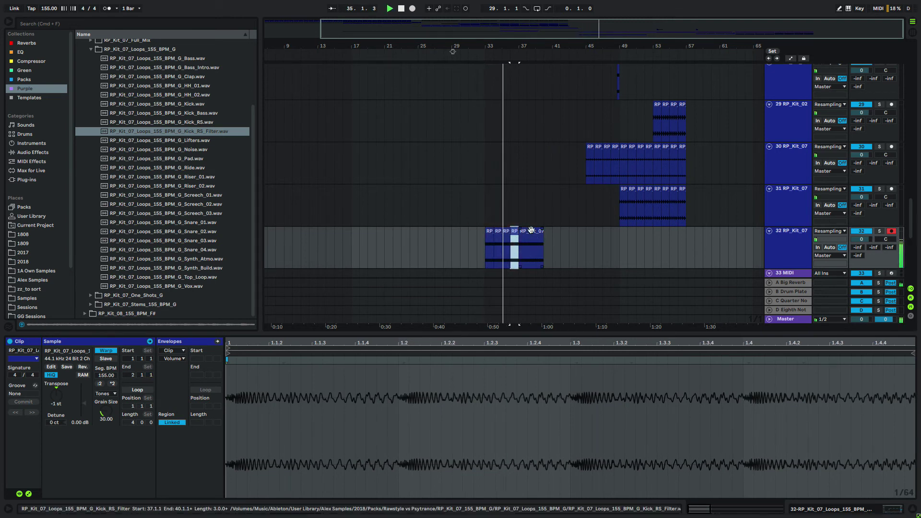
{"action": "left_click_drag", "start_coordinate": [519, 231], "coordinate": [544, 231]}
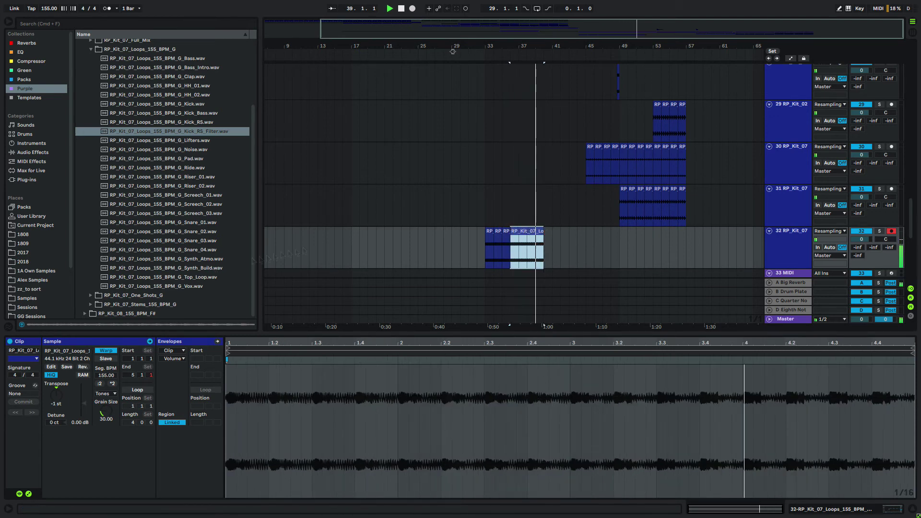
Copy the first four one-bar ride loops on track 30 from bar 45 to bar 33
{"action": "left_click", "coordinate": [590, 151]}
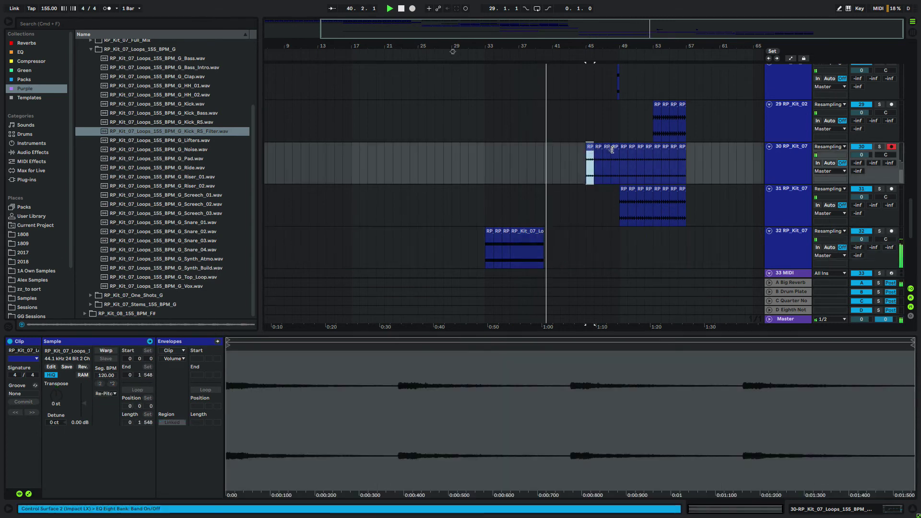
{"action": "left_click", "coordinate": [612, 150], "text": "shift"}
{"action": "left_click_drag", "start_coordinate": [612, 150], "coordinate": [491, 153]}
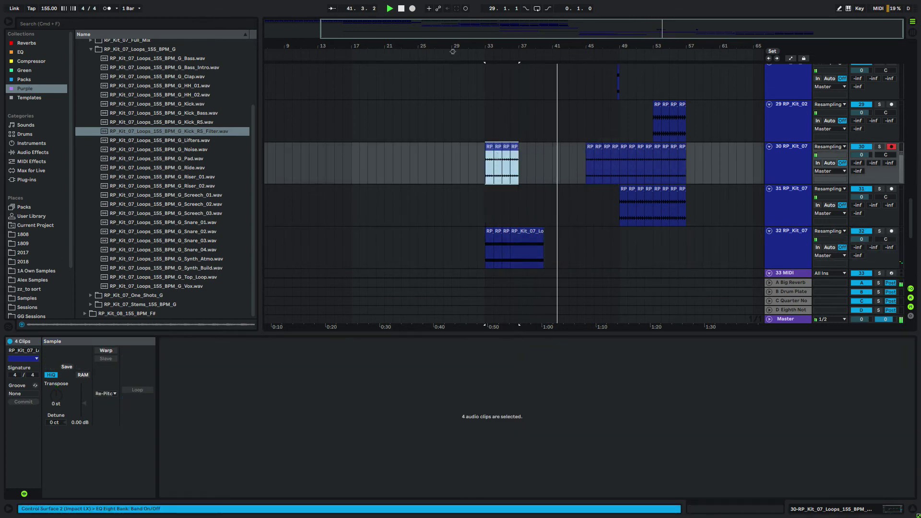
{"action": "key", "text": "space"}
{"action": "key", "text": "space"}
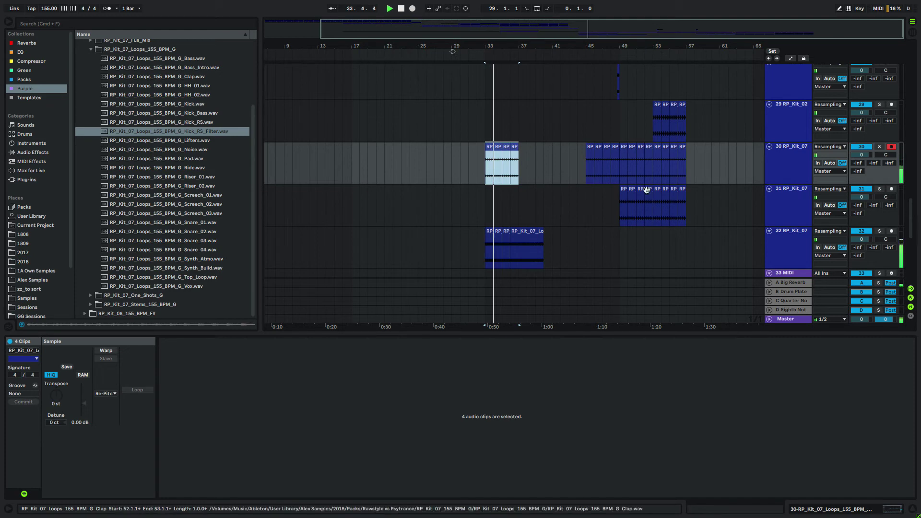
Copy four one-bar clap loops on track 31 from bar 49 to bar 33 and duplicate the last one up to bar 40
{"action": "left_click", "coordinate": [646, 190]}
{"action": "left_click", "coordinate": [623, 190], "text": "shift"}
{"action": "left_click_drag", "start_coordinate": [623, 190], "coordinate": [495, 198]}
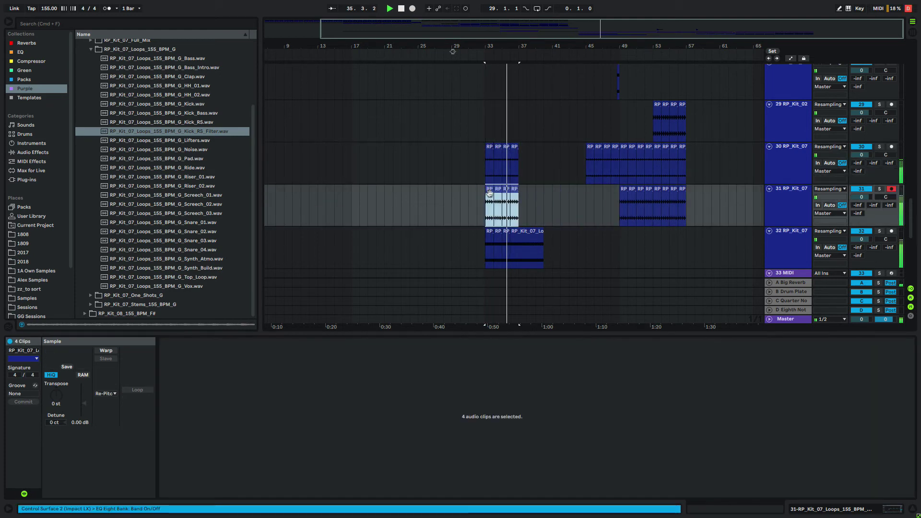
{"action": "left_click", "coordinate": [515, 204]}
{"action": "key", "text": "super+d"}
{"action": "key", "text": "super+d"}
{"action": "key", "text": "super+d"}
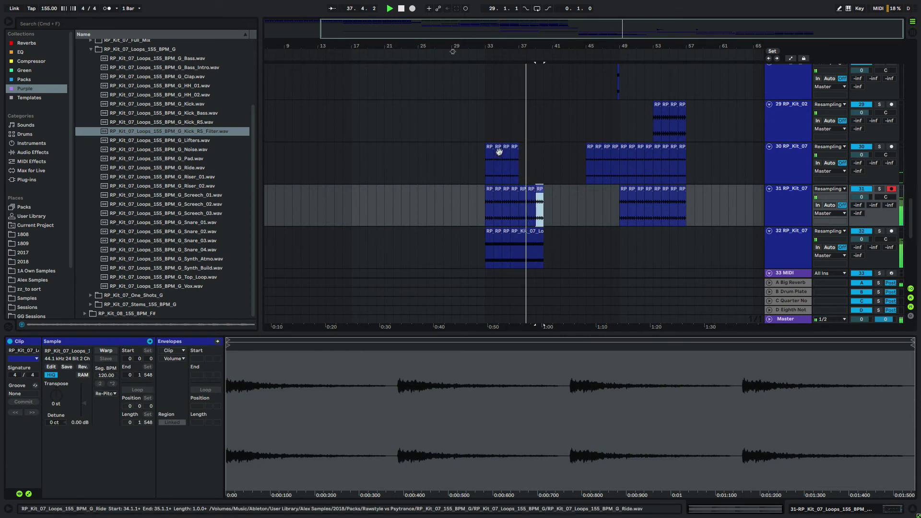
Duplicate the last copied one-bar ride loop on track 30 from bar 37 up to bar 40
{"action": "left_click", "coordinate": [513, 153]}
{"action": "key", "text": "super+d"}
{"action": "key", "text": "super+d"}
{"action": "key", "text": "super+d"}
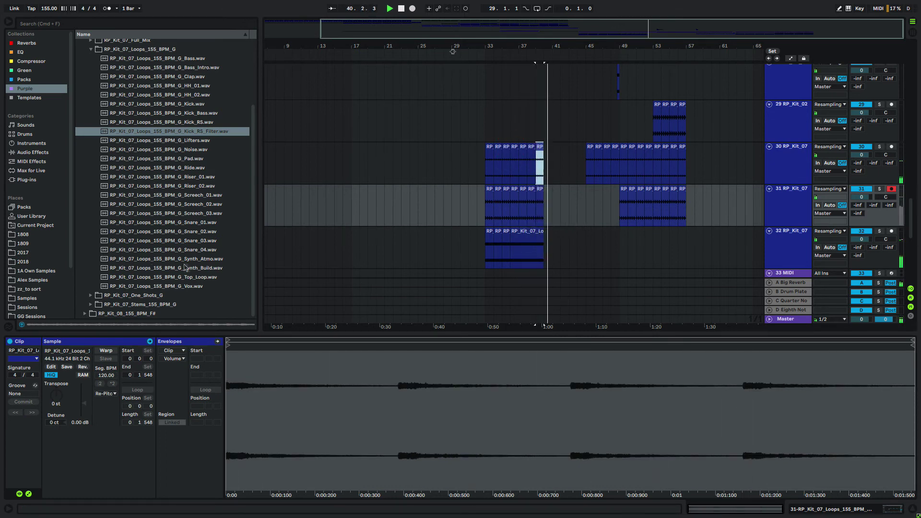
{"action": "key", "text": "space"}
Duplicate track 32, clear the clips on the copy and place the RP_Kit_07 Snare_04 loop there at bar 33
{"action": "left_click", "coordinate": [211, 249]}
{"action": "key", "text": "Up"}
{"action": "key", "text": "Down"}
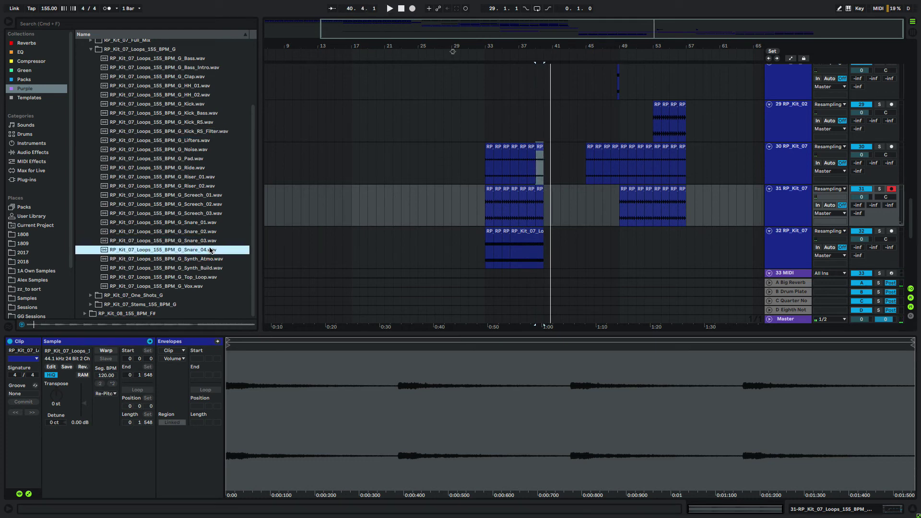
{"action": "left_click", "coordinate": [785, 239]}
{"action": "scroll", "coordinate": [751, 251], "scroll_direction": "down", "scroll_amount": 3}
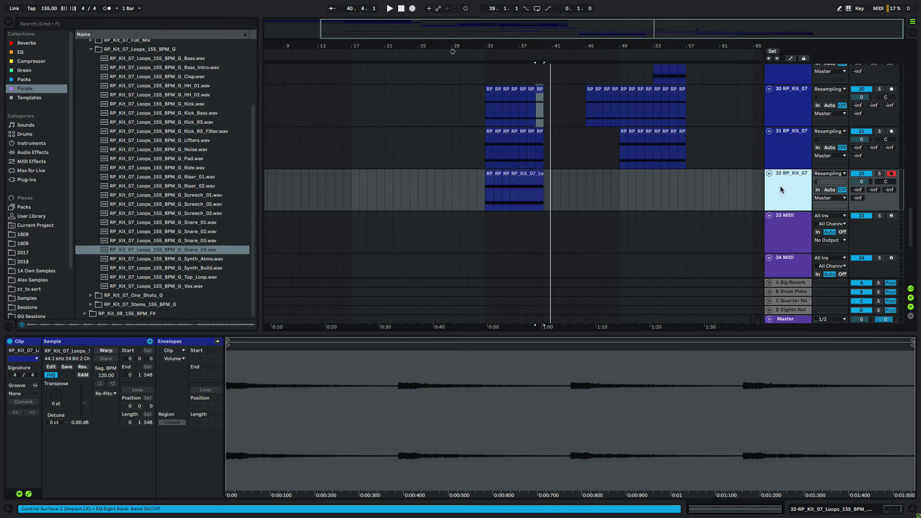
{"action": "key", "text": "super+d"}
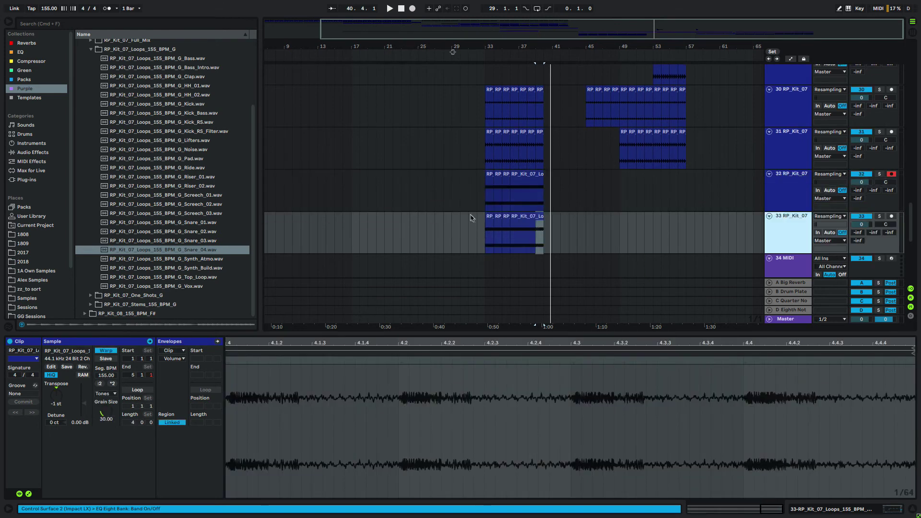
{"action": "left_click_drag", "start_coordinate": [463, 234], "coordinate": [580, 234]}
{"action": "key", "text": "Delete"}
{"action": "left_click_drag", "start_coordinate": [138, 250], "coordinate": [496, 222]}
{"action": "key", "text": "space"}
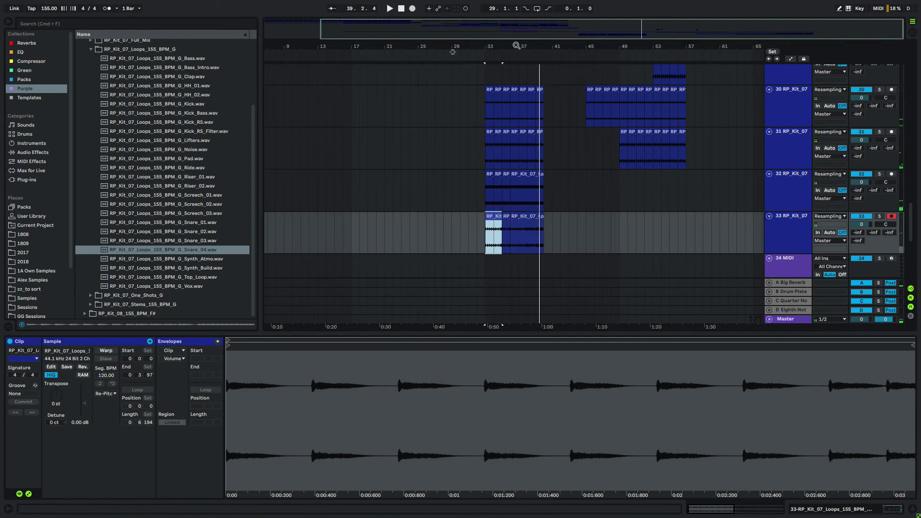
Duplicate the first bar of the Snare_04 loop on track 33 up to bar 40 and play it back from bar 33
{"action": "left_click_drag", "start_coordinate": [516, 46], "coordinate": [515, 46]}
{"action": "left_click", "coordinate": [428, 239]}
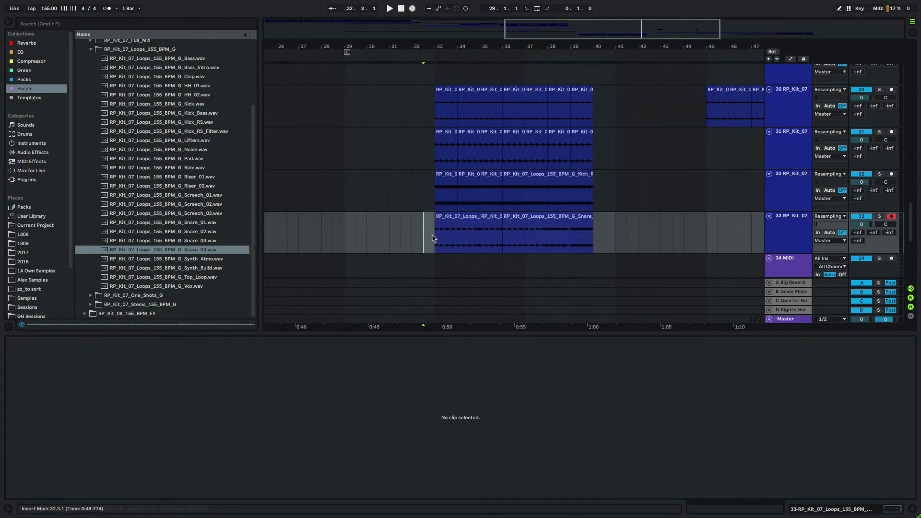
{"action": "left_click_drag", "start_coordinate": [435, 240], "coordinate": [461, 236]}
{"action": "key", "text": "super+d"}
{"action": "key", "text": "super+d"}
{"action": "key", "text": "super+d"}
{"action": "key", "text": "super+d"}
{"action": "key", "text": "super+d"}
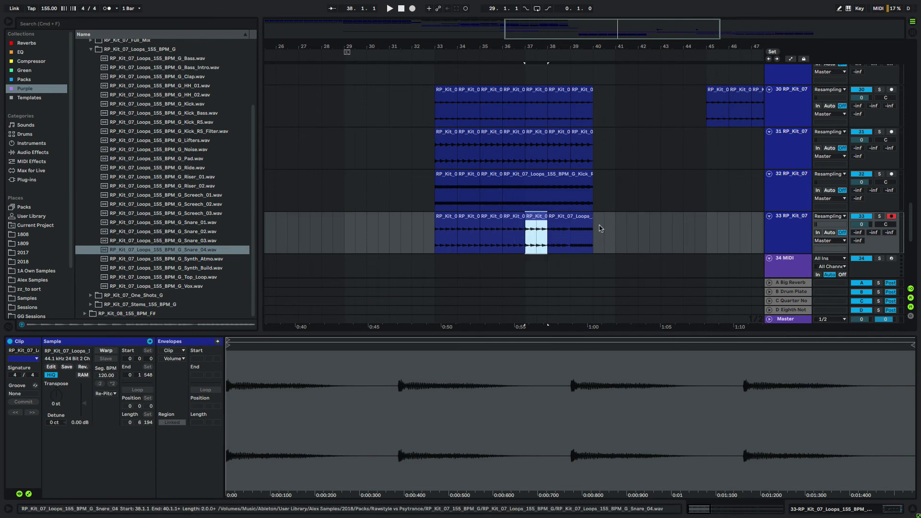
{"action": "left_click", "coordinate": [436, 223]}
{"action": "key", "text": "space"}
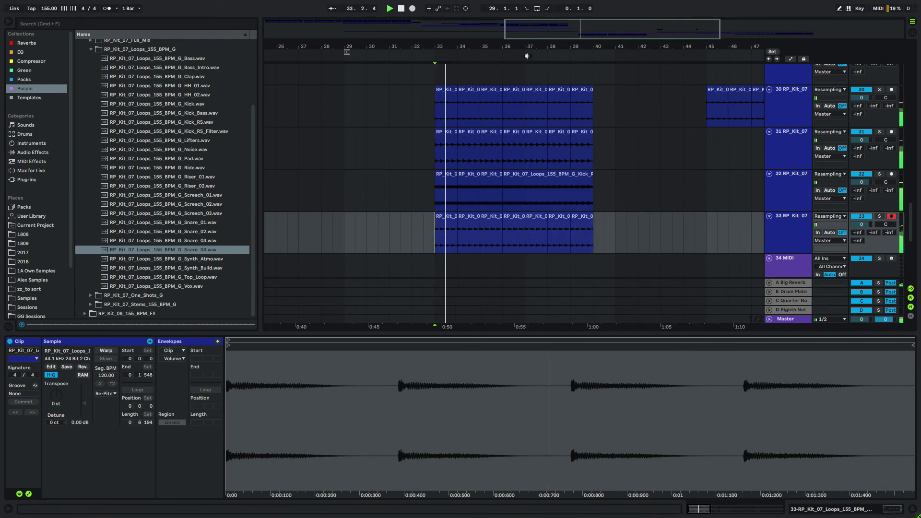
Repeat the first eighth-note slice of the snare at bar 37 on track 33 until just past bar 39
{"action": "scroll", "coordinate": [536, 230], "scroll_direction": "up", "scroll_amount": 2}
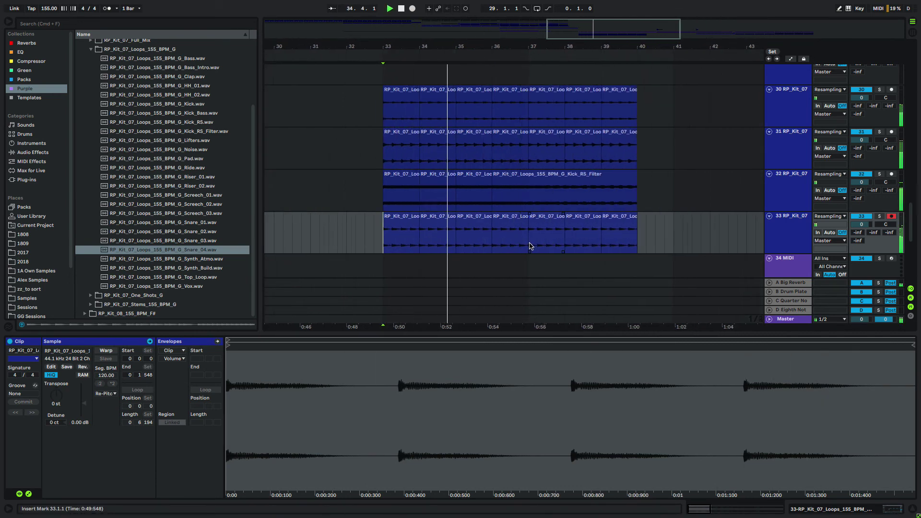
{"action": "scroll", "coordinate": [508, 244], "scroll_direction": "up", "scroll_amount": 2}
{"action": "left_click", "coordinate": [511, 240]}
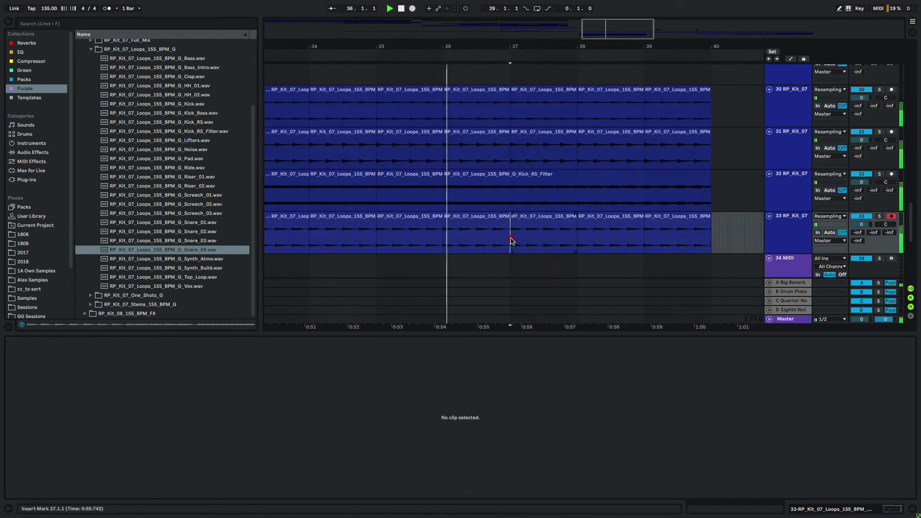
{"action": "left_click_drag", "start_coordinate": [511, 241], "coordinate": [519, 241]}
{"action": "key", "text": "super+d"}
{"action": "key", "text": "super+d"}
{"action": "key", "text": "super+d"}
{"action": "key", "text": "super+d"}
{"action": "key", "text": "super+d"}
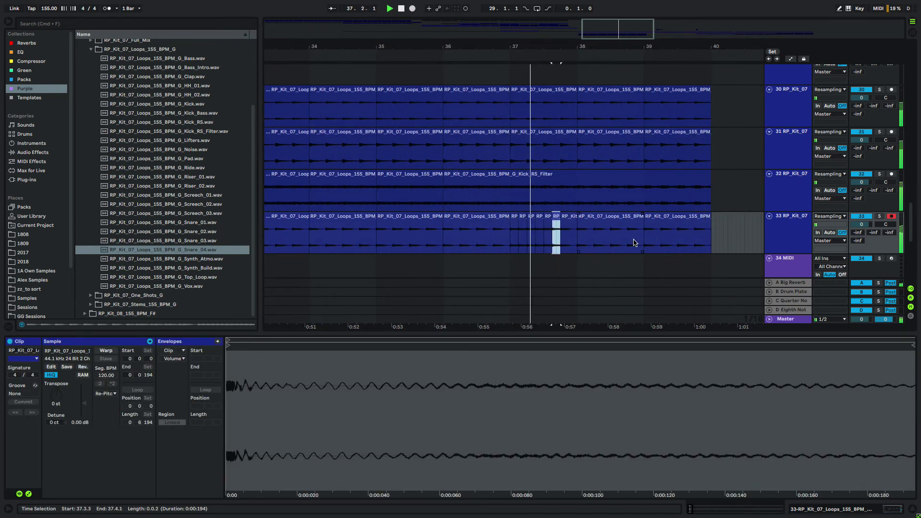
{"action": "key", "text": "super+d"}
{"action": "key", "text": "super+d"}
{"action": "key", "text": "super+d"}
{"action": "key", "text": "super+d"}
{"action": "key", "text": "super+d"}
{"action": "key", "text": "super+d"}
{"action": "key", "text": "super+d"}
{"action": "key", "text": "super+d"}
{"action": "key", "text": "super+d"}
{"action": "key", "text": "super+d"}
{"action": "key", "text": "super+d"}
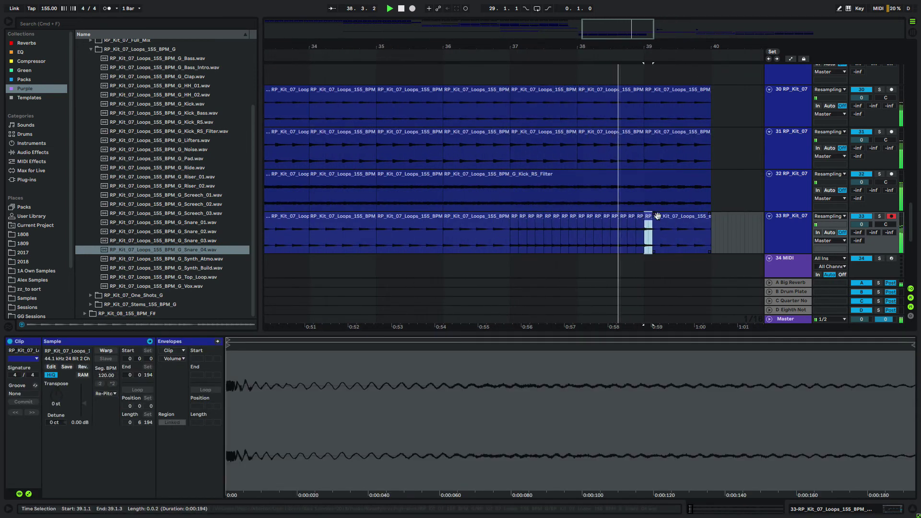
Fill track 33 from bar 39 to bar 40 with repeated sixteenth-note snare slices
{"action": "left_click_drag", "start_coordinate": [652, 217], "coordinate": [647, 217]}
{"action": "key", "text": "space"}
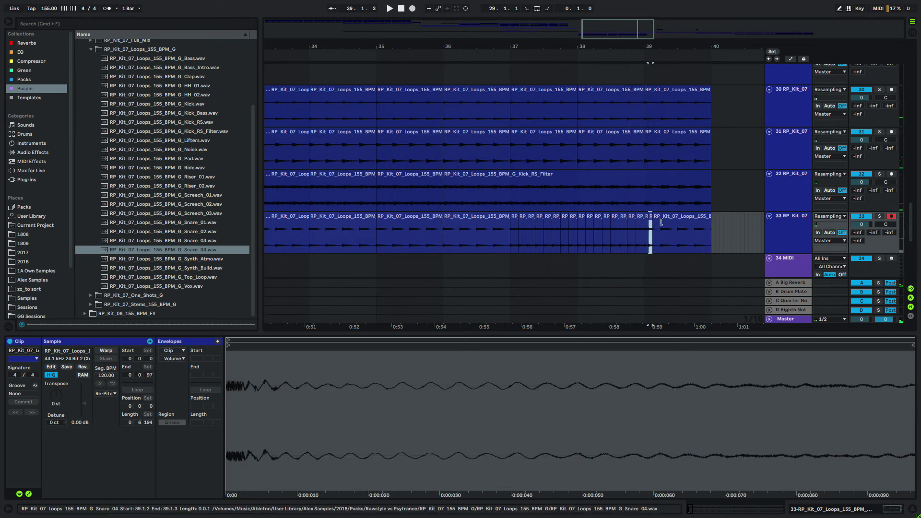
{"action": "key", "text": "super+d"}
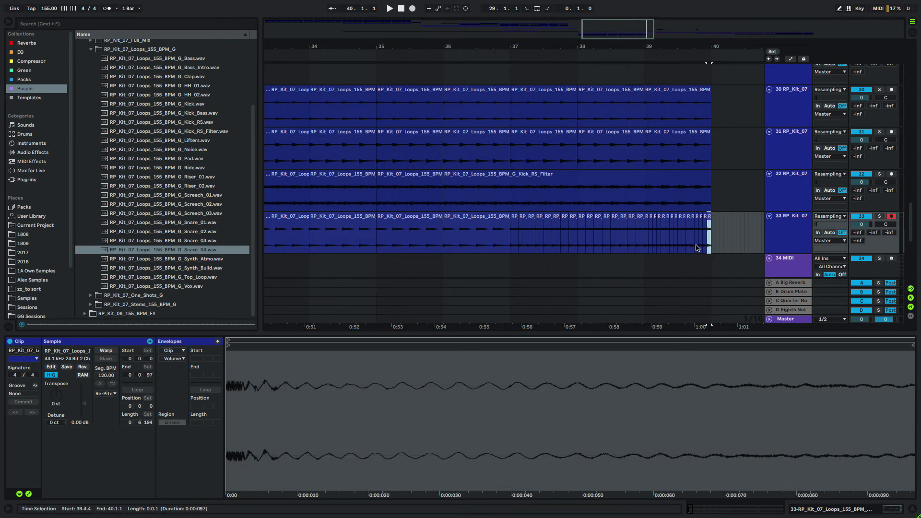
Play back the build-up from just before bar 33 while looking over the arrangement's other tracks
{"action": "scroll", "coordinate": [537, 221], "scroll_direction": "left", "scroll_amount": 5}
{"action": "left_click", "coordinate": [404, 233]}
{"action": "key", "text": "space"}
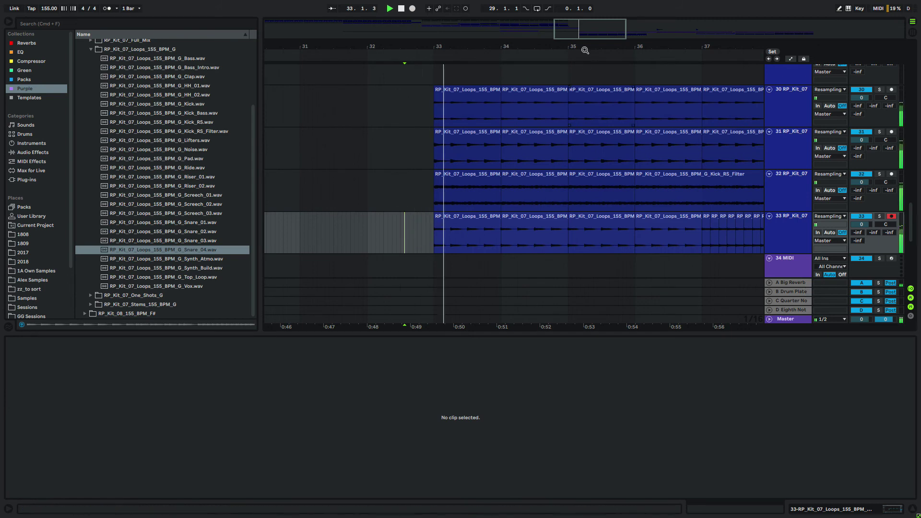
{"action": "left_click_drag", "start_coordinate": [591, 46], "coordinate": [592, 9]}
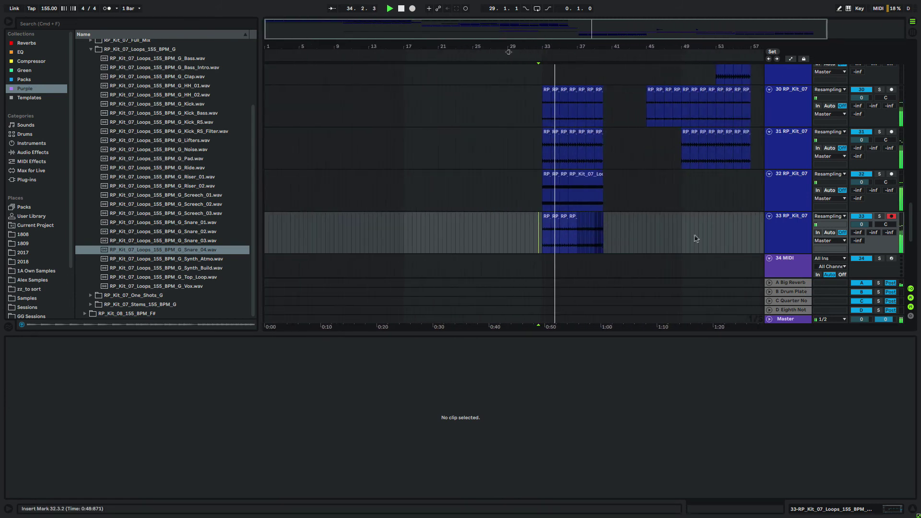
{"action": "scroll", "coordinate": [679, 257], "scroll_direction": "up", "scroll_amount": 20}
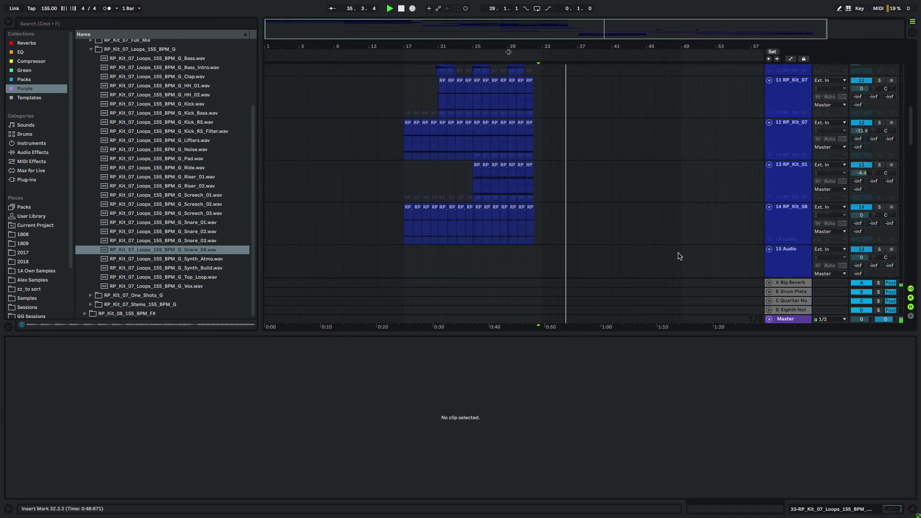
{"action": "scroll", "coordinate": [679, 257], "scroll_direction": "down", "scroll_amount": 10}
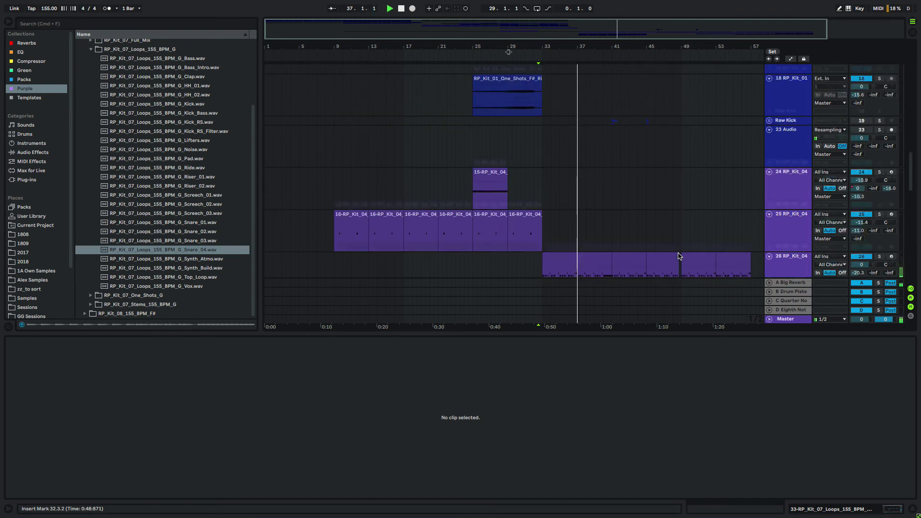
{"action": "scroll", "coordinate": [680, 256], "scroll_direction": "down", "scroll_amount": 15}
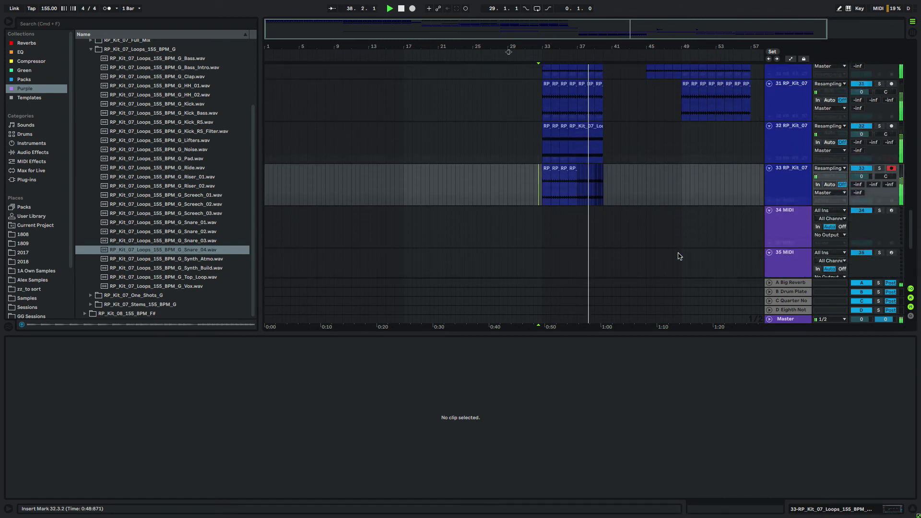
{"action": "scroll", "coordinate": [679, 256], "scroll_direction": "up", "scroll_amount": 5}
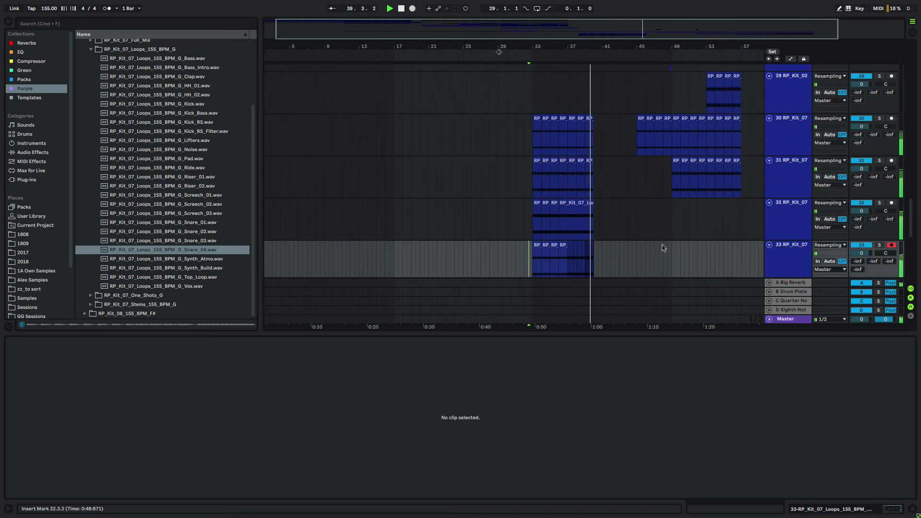
{"action": "scroll", "coordinate": [663, 247], "scroll_direction": "down", "scroll_amount": 8}
{"action": "scroll", "coordinate": [665, 250], "scroll_direction": "up", "scroll_amount": 5}
Place the RP_Kit_07 Vox loop on track 35 at bar 38, transpose it -1 st and solo the track
{"action": "left_click", "coordinate": [544, 250]}
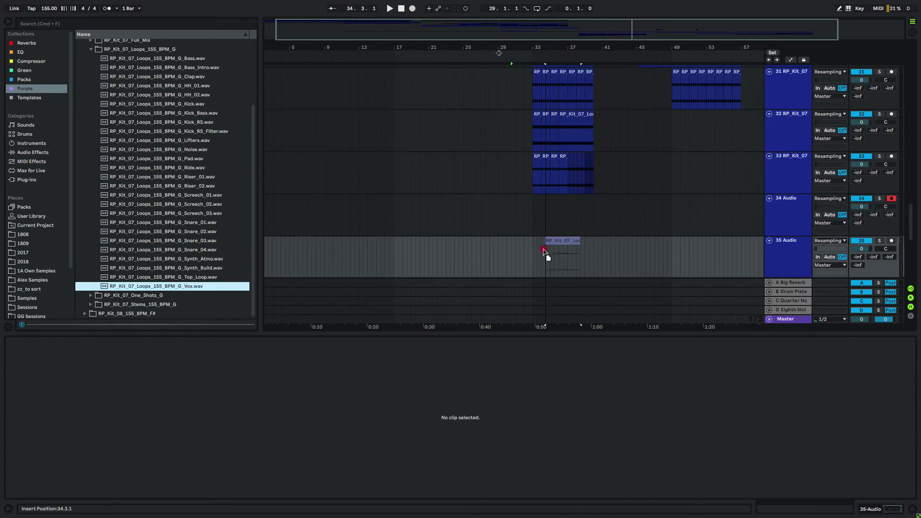
{"action": "left_click_drag", "start_coordinate": [578, 243], "coordinate": [578, 242]}
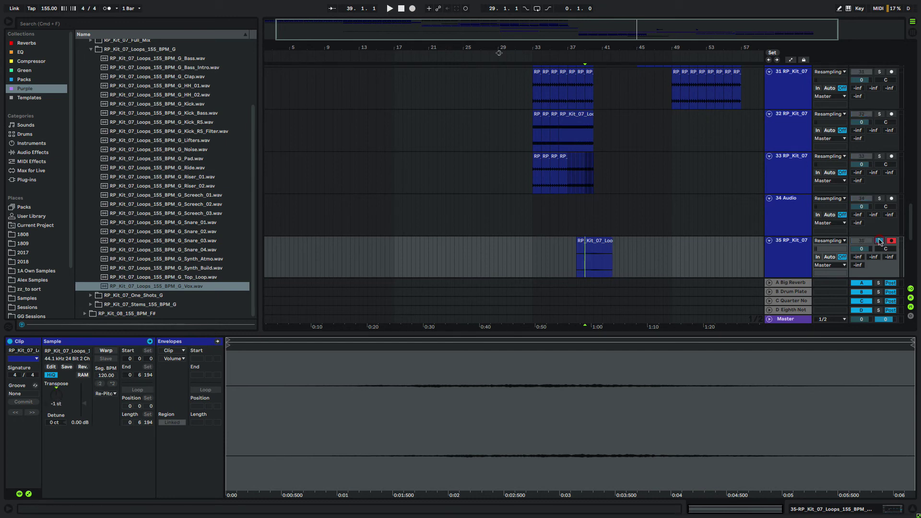
{"action": "left_click_drag", "start_coordinate": [578, 44], "coordinate": [574, 125]}
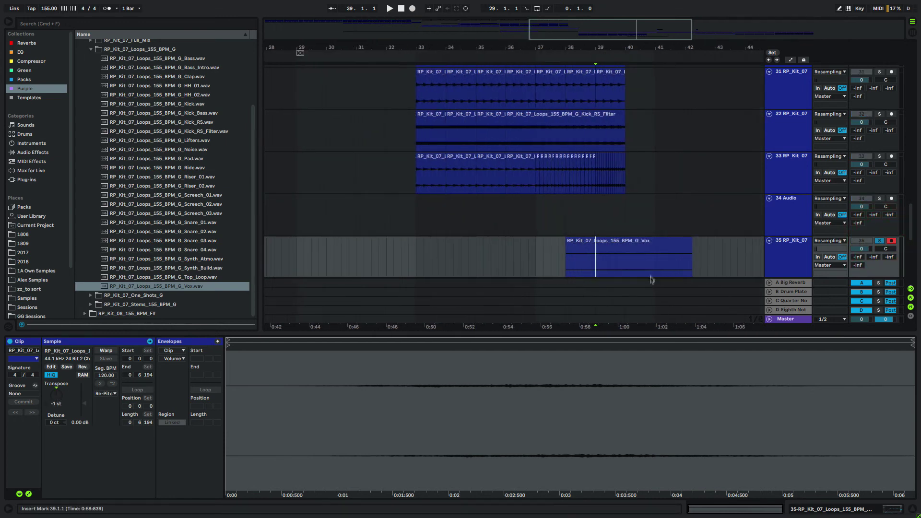
Listen to the soloed Vox loop on track 35 and move it one bar earlier to start at bar 37
{"action": "left_click", "coordinate": [641, 241]}
{"action": "left_click", "coordinate": [630, 260]}
{"action": "key", "text": "space"}
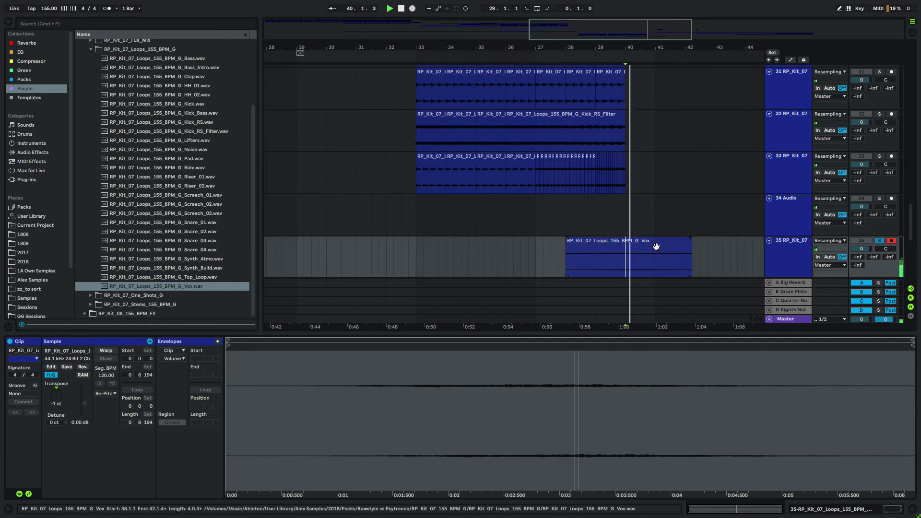
{"action": "left_click", "coordinate": [604, 257]}
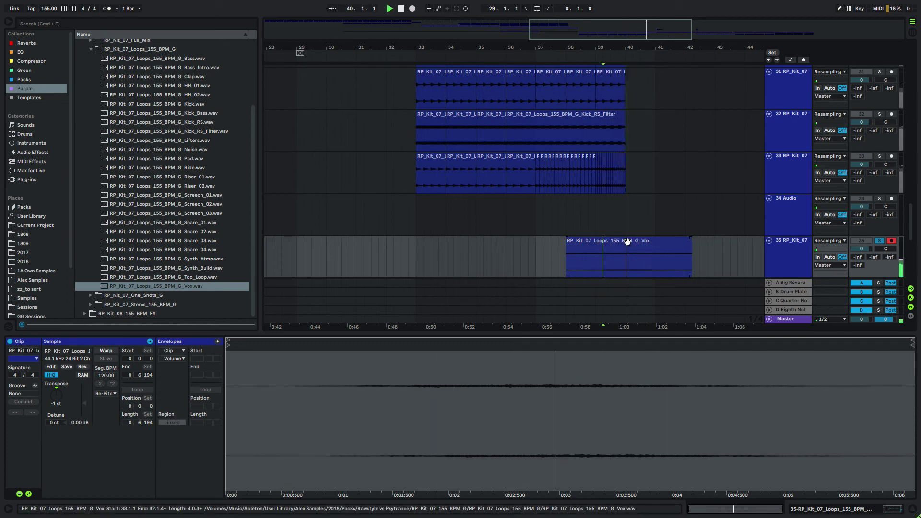
{"action": "left_click_drag", "start_coordinate": [624, 241], "coordinate": [595, 242]}
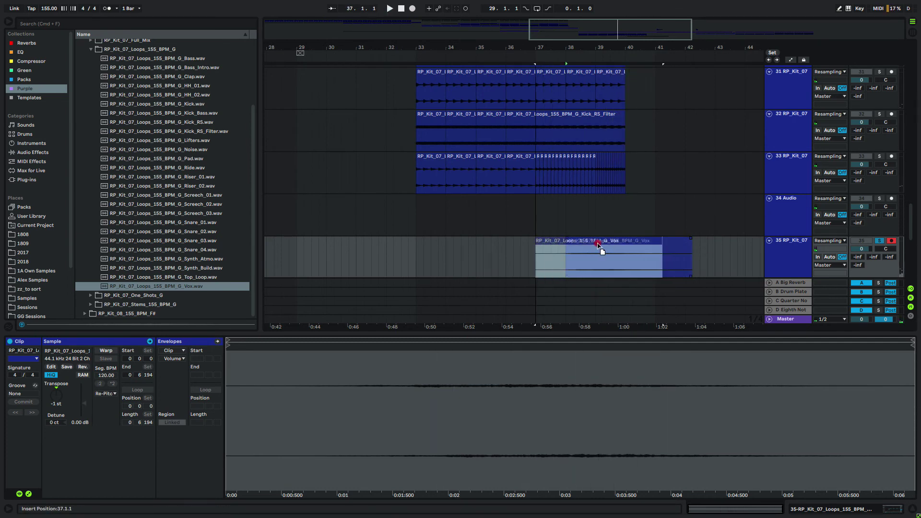
Unsolo track 35 and trim the end of the Vox loop to bar 41
{"action": "left_click", "coordinate": [596, 243]}
{"action": "left_click", "coordinate": [879, 242]}
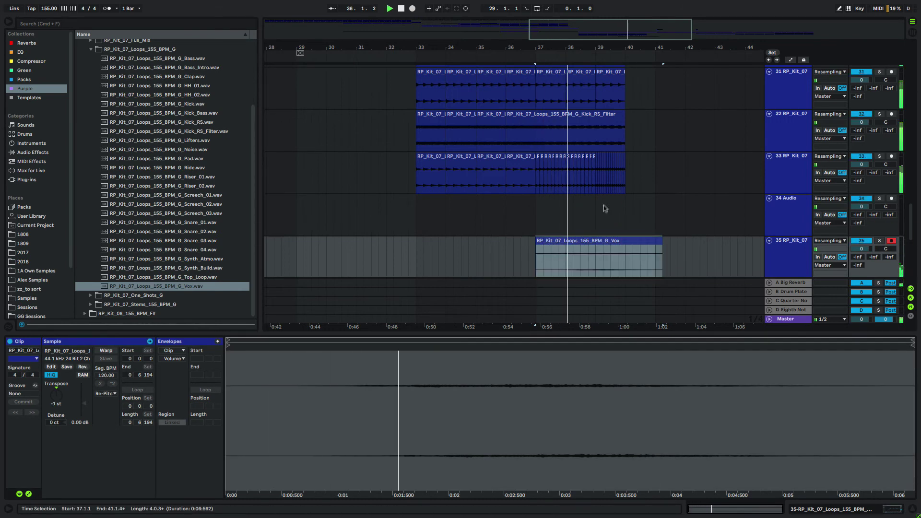
{"action": "left_click_drag", "start_coordinate": [663, 245], "coordinate": [653, 243]}
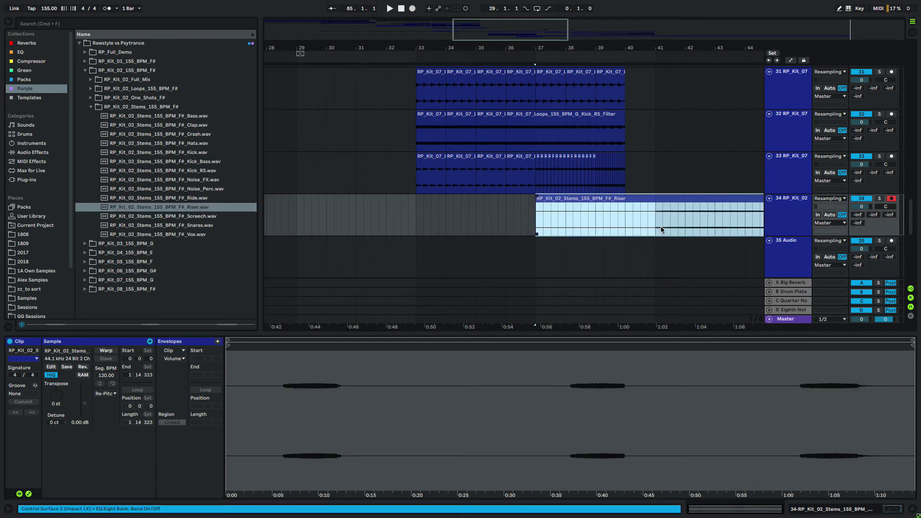
Split the RP_Kit_02 Riser stem on track 34 at bar 41, and move its later part to start at bar 37
{"action": "left_click", "coordinate": [661, 227]}
{"action": "left_click", "coordinate": [654, 230]}
{"action": "key", "text": "super+e"}
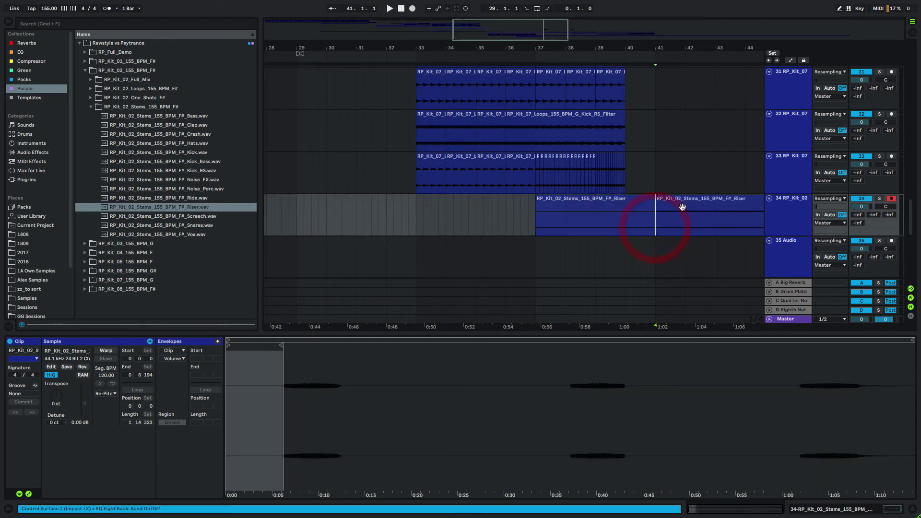
{"action": "left_click_drag", "start_coordinate": [683, 200], "coordinate": [566, 215]}
{"action": "key", "text": "space"}
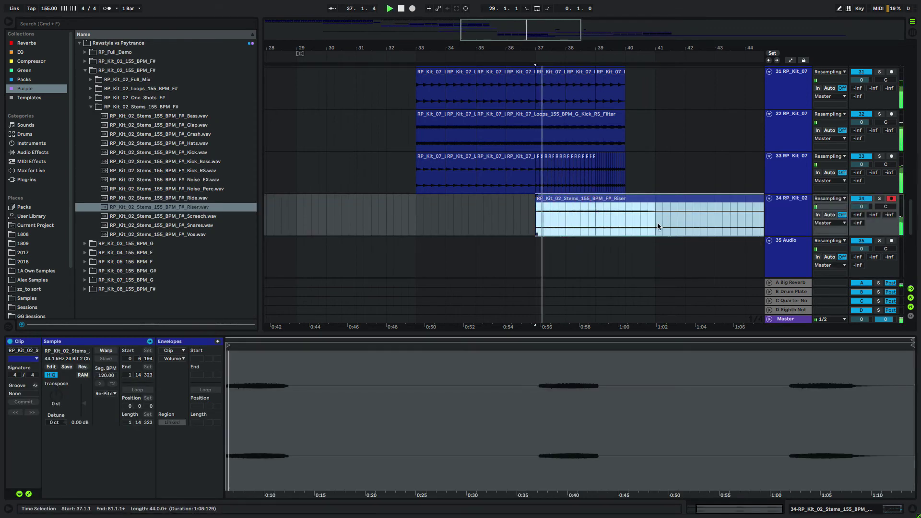
Cut the Riser stem on track 34 at bar 41 and delete everything after that point
{"action": "left_click", "coordinate": [657, 220]}
{"action": "left_click", "coordinate": [694, 199]}
{"action": "key", "text": "Delete"}
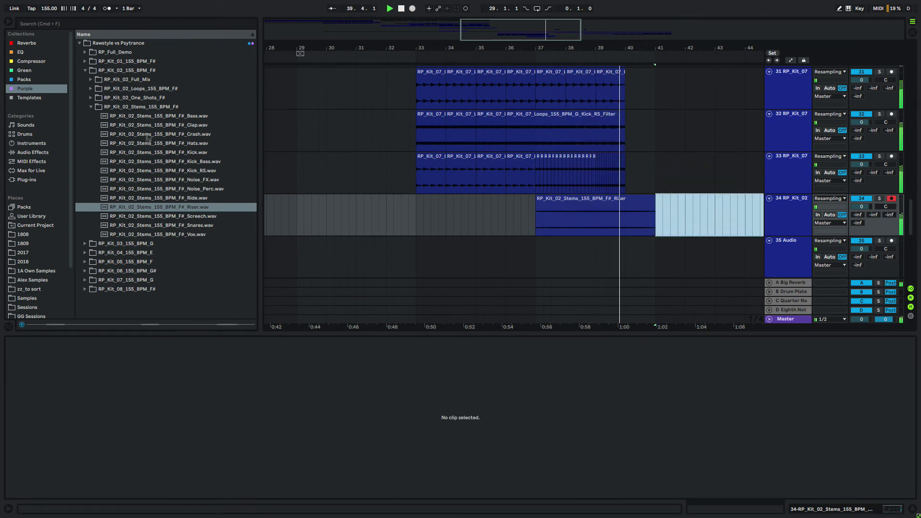
Browse the RP_Kit_02_Loops_155_BPM_F# folder and preview its FX_Fill, HH_01 and HH_02 loops
{"action": "left_click", "coordinate": [150, 107]}
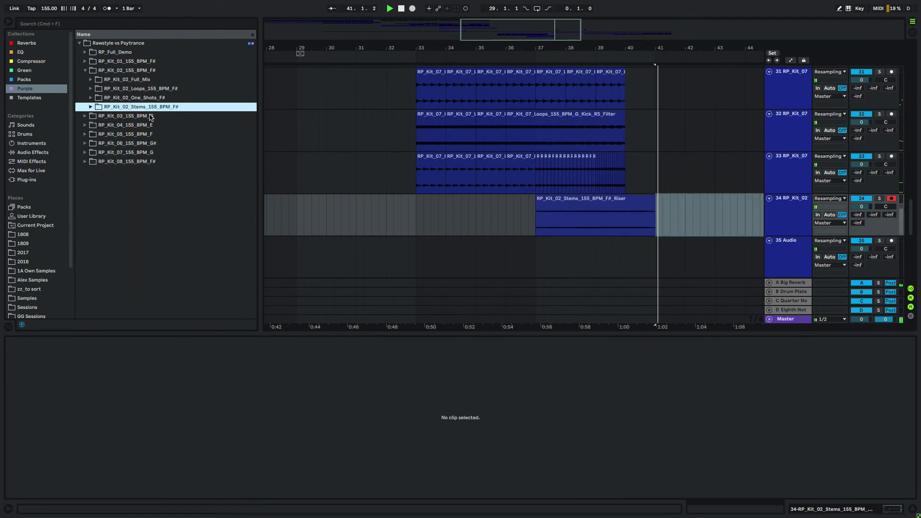
{"action": "key", "text": "Up"}
{"action": "key", "text": "Right"}
{"action": "key", "text": "Left"}
{"action": "key", "text": "Up"}
{"action": "key", "text": "Right"}
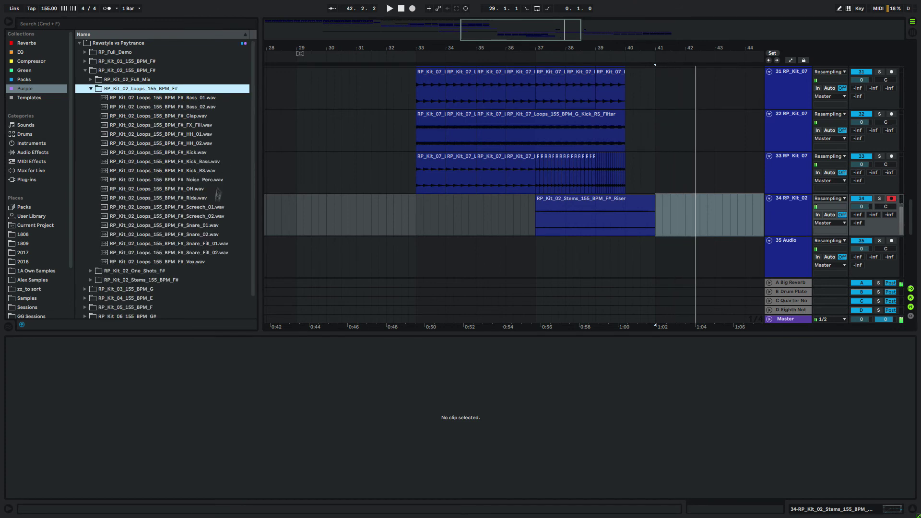
{"action": "left_click", "coordinate": [203, 127]}
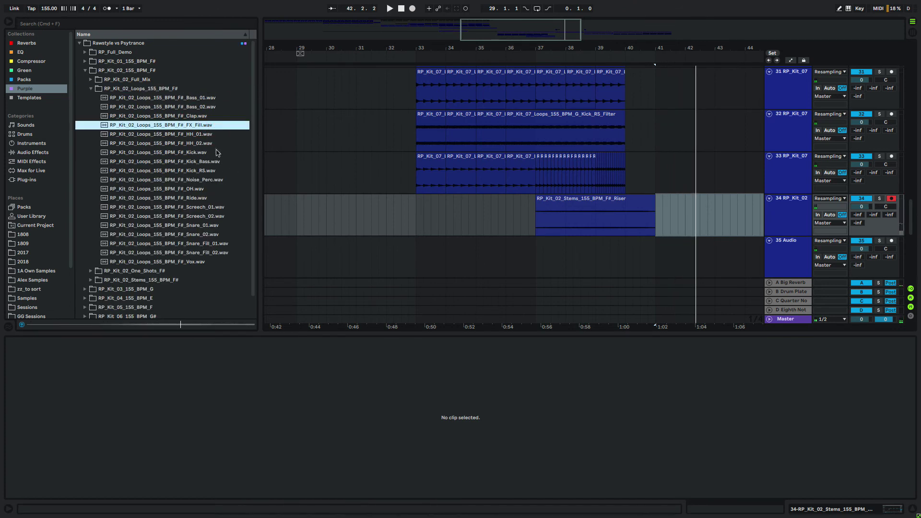
{"action": "left_click", "coordinate": [216, 135]}
{"action": "key", "text": "Down"}
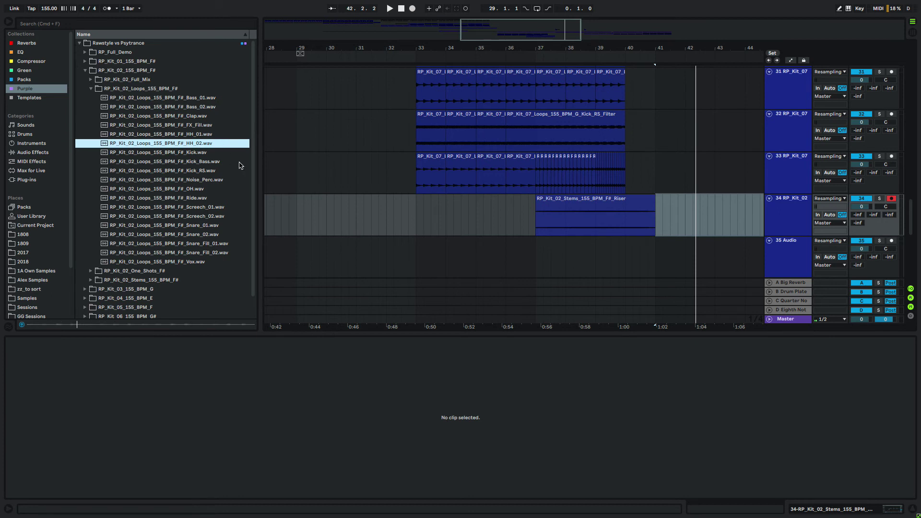
Preview the two RP_Kit_02 snare fill loops and place Snare_Fill_02 on track 35 at bar 40
{"action": "left_click", "coordinate": [211, 244]}
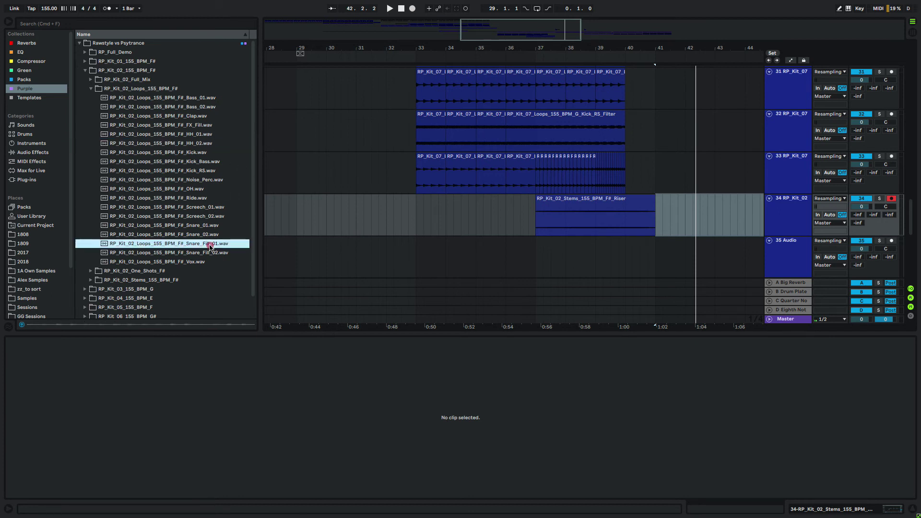
{"action": "left_click", "coordinate": [229, 253]}
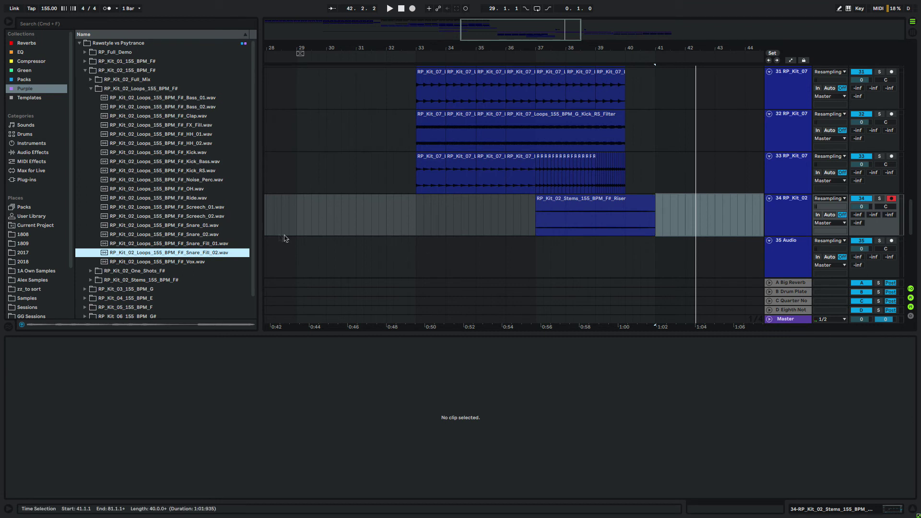
{"action": "left_click", "coordinate": [172, 254]}
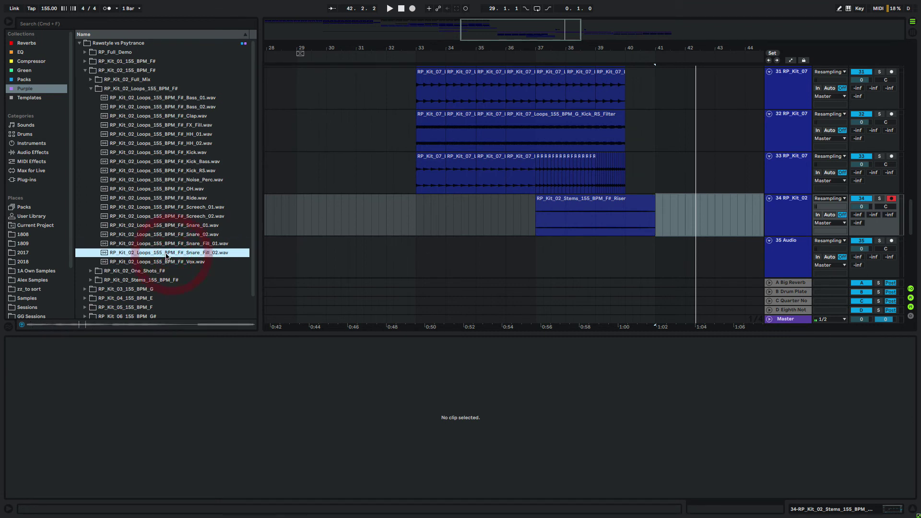
{"action": "left_click_drag", "start_coordinate": [167, 257], "coordinate": [631, 254]}
Play back the build-up from bar 36 into the following section while looking over the other tracks
{"action": "left_click", "coordinate": [509, 251]}
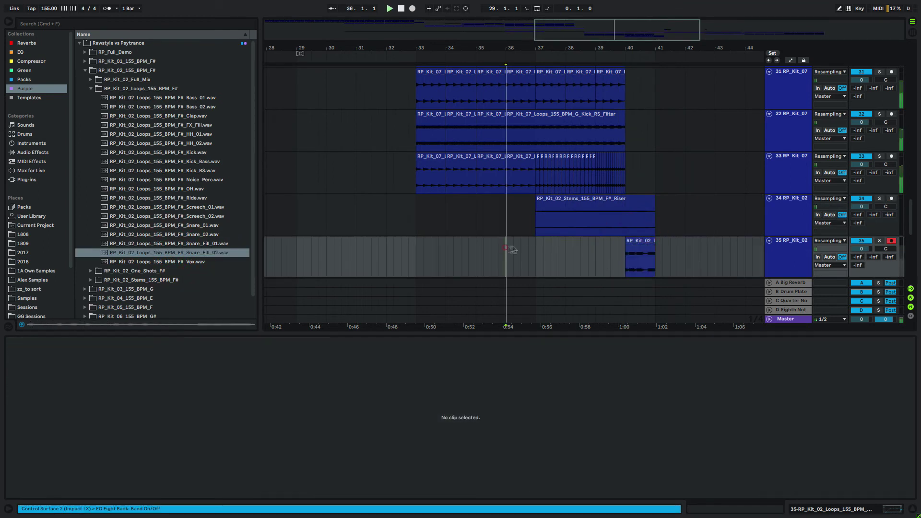
{"action": "key", "text": "space"}
{"action": "scroll", "coordinate": [669, 237], "scroll_direction": "up", "scroll_amount": 5}
{"action": "scroll", "coordinate": [669, 237], "scroll_direction": "up", "scroll_amount": 10}
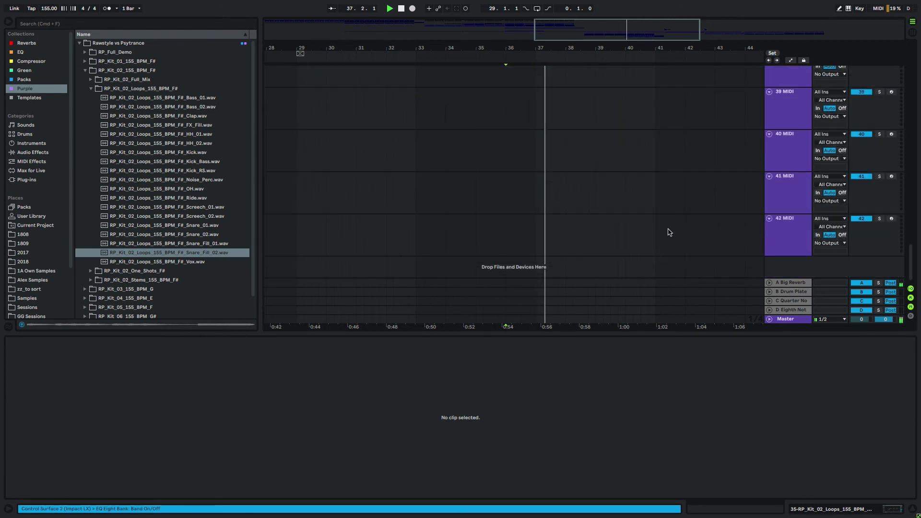
{"action": "scroll", "coordinate": [672, 236], "scroll_direction": "down", "scroll_amount": 10}
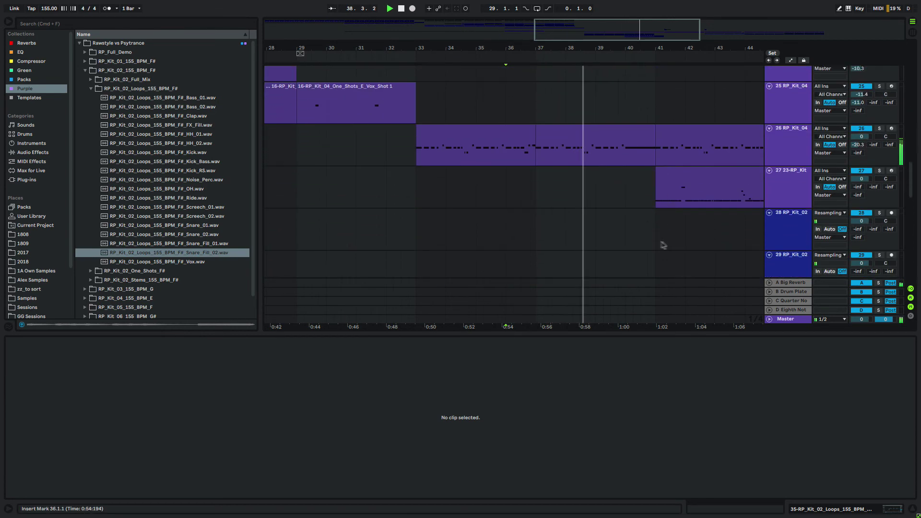
{"action": "left_click_drag", "start_coordinate": [583, 46], "coordinate": [584, 27]}
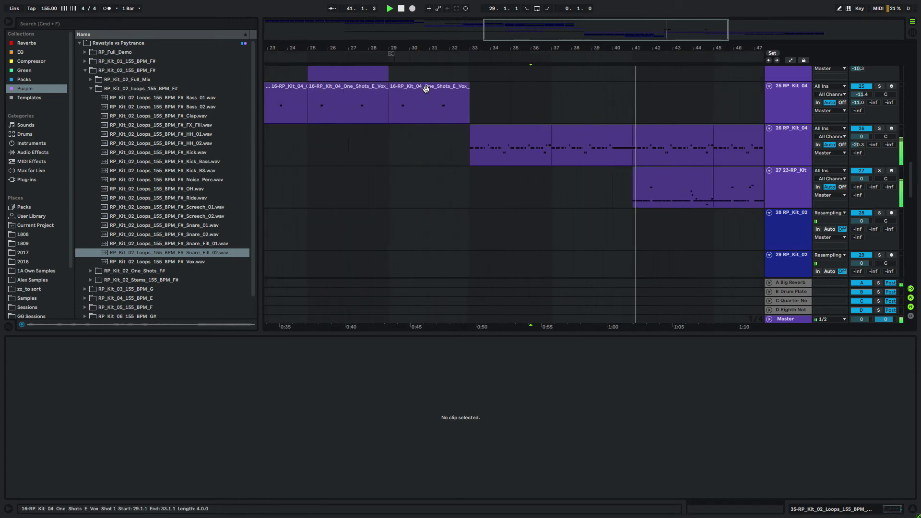
{"action": "scroll", "coordinate": [577, 140], "scroll_direction": "down", "scroll_amount": 5}
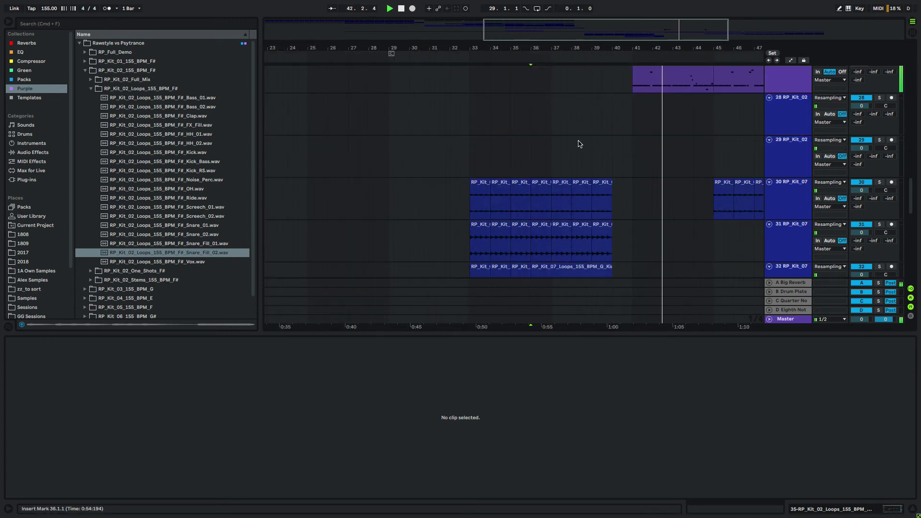
{"action": "key", "text": "space"}
Duplicate the Vox track 36 and delete the clip from the copy to leave track 37 empty
{"action": "double_click", "coordinate": [197, 89]}
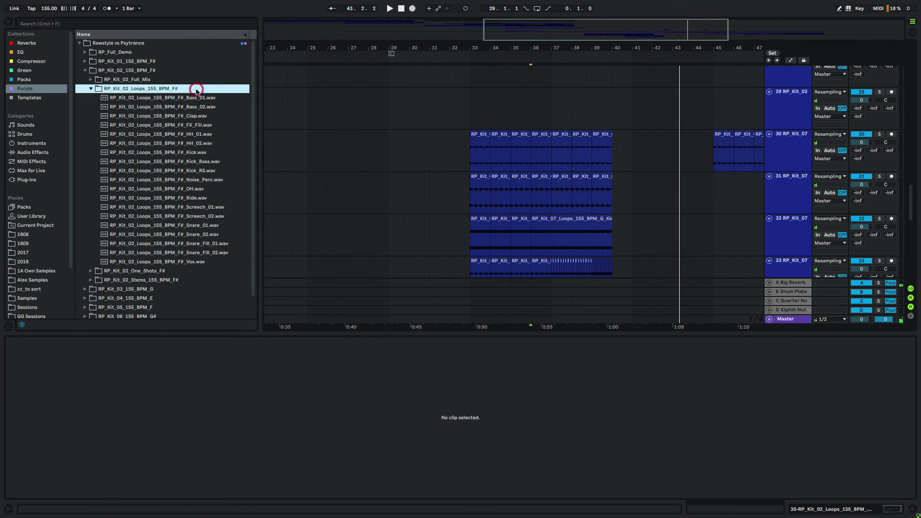
{"action": "scroll", "coordinate": [652, 167], "scroll_direction": "down", "scroll_amount": 5}
{"action": "left_click", "coordinate": [796, 194]}
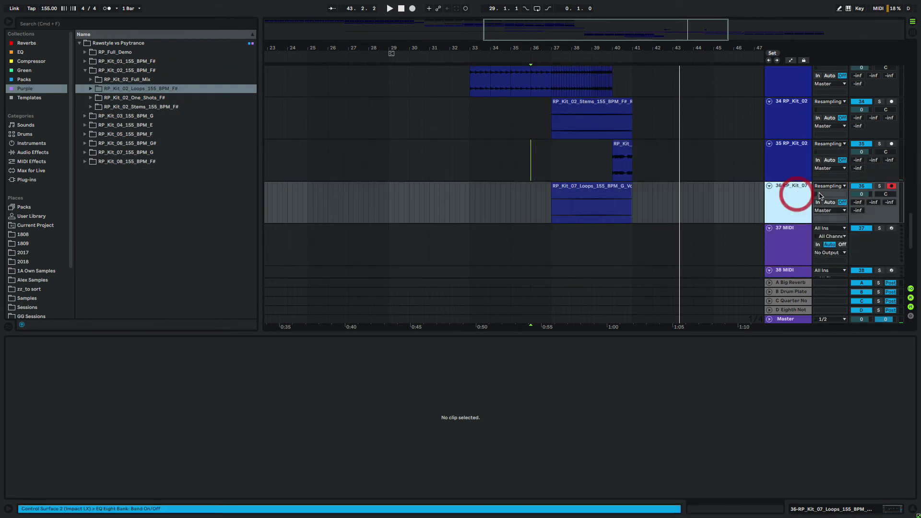
{"action": "key", "text": "super+d"}
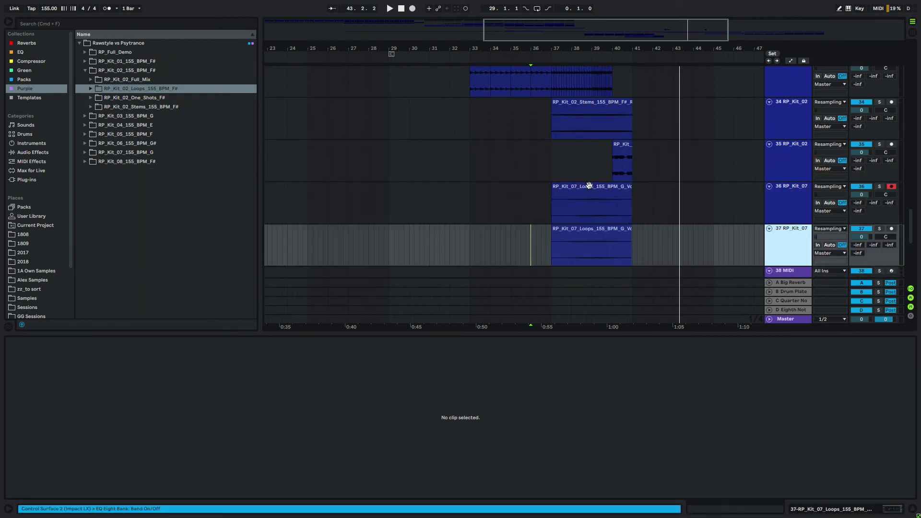
{"action": "left_click", "coordinate": [588, 245]}
{"action": "key", "text": "Delete"}
Place the Crash one-shot from the RP_Kit_02_One_Shots_F# folder on track 37 at bar 41 and listen to it
{"action": "left_click", "coordinate": [144, 98]}
{"action": "key", "text": "Right"}
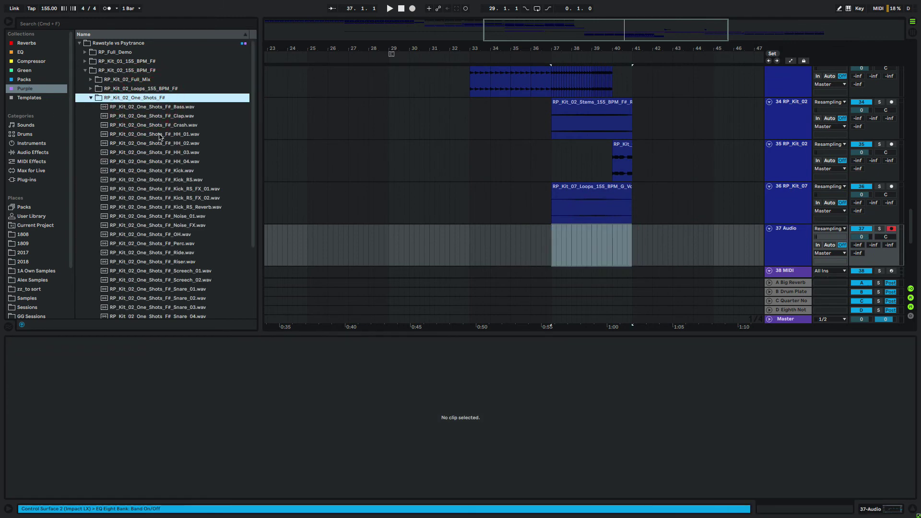
{"action": "left_click_drag", "start_coordinate": [167, 124], "coordinate": [623, 233]}
{"action": "key", "text": "space"}
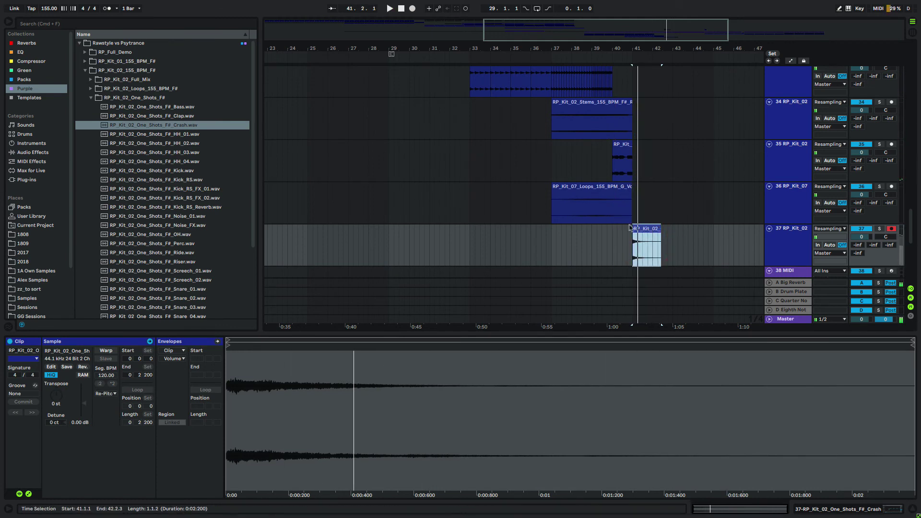
Lower the volume of track 37 to -3.3 dB and transpose the crash clip up 4 st
{"action": "mouse_move", "coordinate": [857, 248]}
{"action": "left_mouse_down"}
{"action": "mouse_move", "coordinate": [857, 225]}
{"action": "mouse_move", "coordinate": [862, 245]}
{"action": "left_mouse_up"}
{"action": "key", "text": "space"}
{"action": "key", "text": "space"}
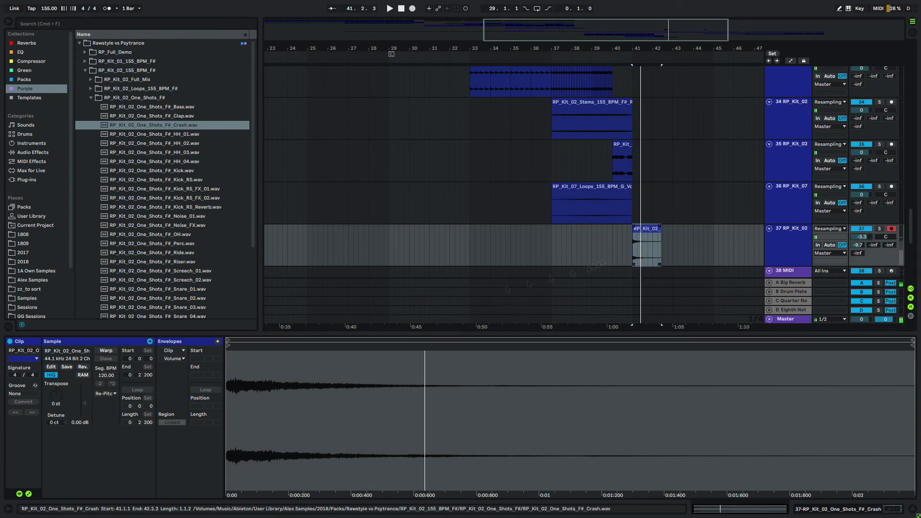
{"action": "key", "text": "space"}
{"action": "left_click_drag", "start_coordinate": [56, 396], "coordinate": [56, 393]}
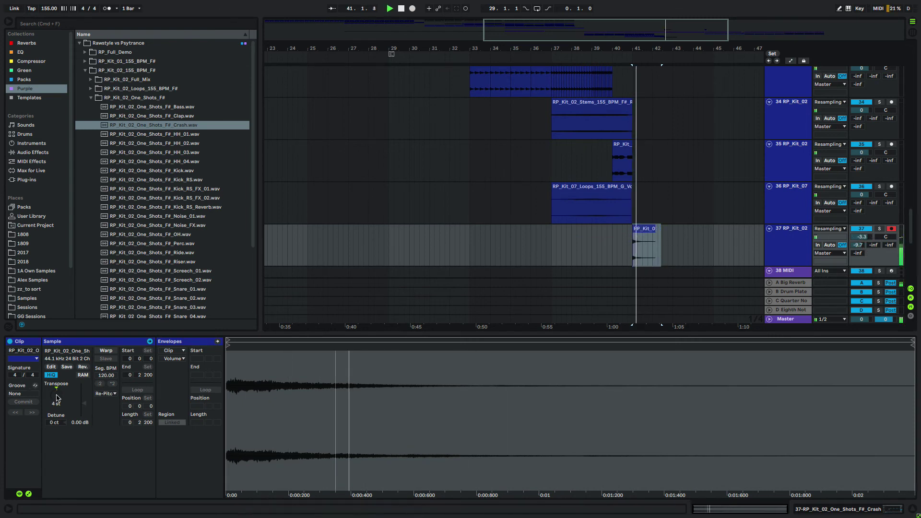
Duplicate the bar 41 to 44 section of the crash track so a second crash starts at bar 44
{"action": "left_click", "coordinate": [652, 222]}
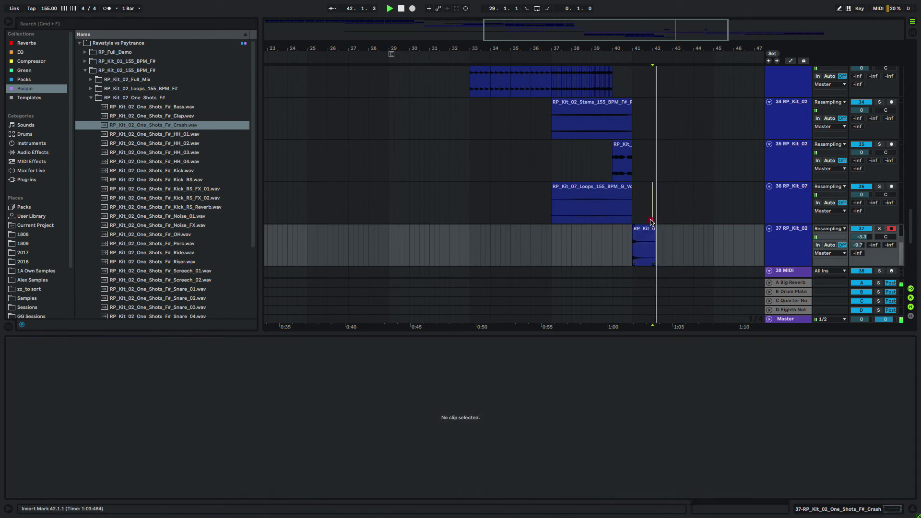
{"action": "left_click_drag", "start_coordinate": [713, 247], "coordinate": [617, 245]}
{"action": "left_click", "coordinate": [643, 232]}
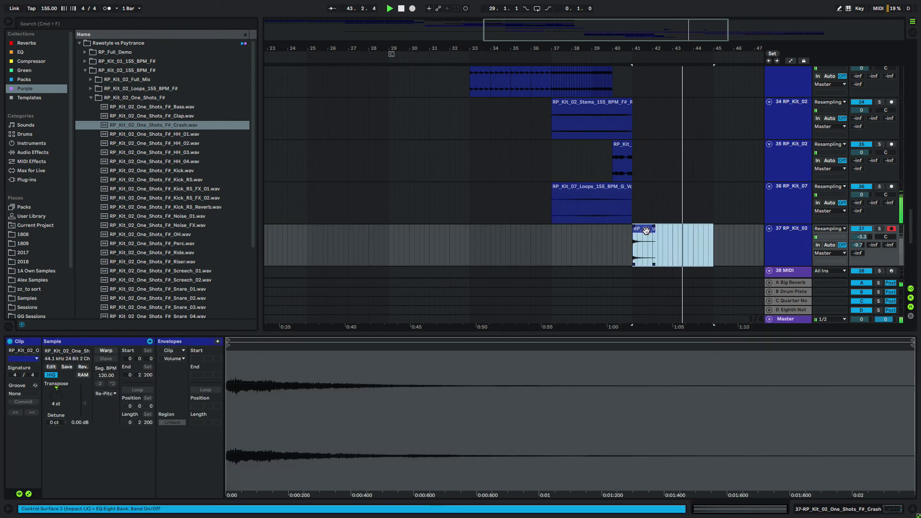
{"action": "left_click_drag", "start_coordinate": [693, 242], "coordinate": [624, 243]}
{"action": "key", "text": "super+d"}
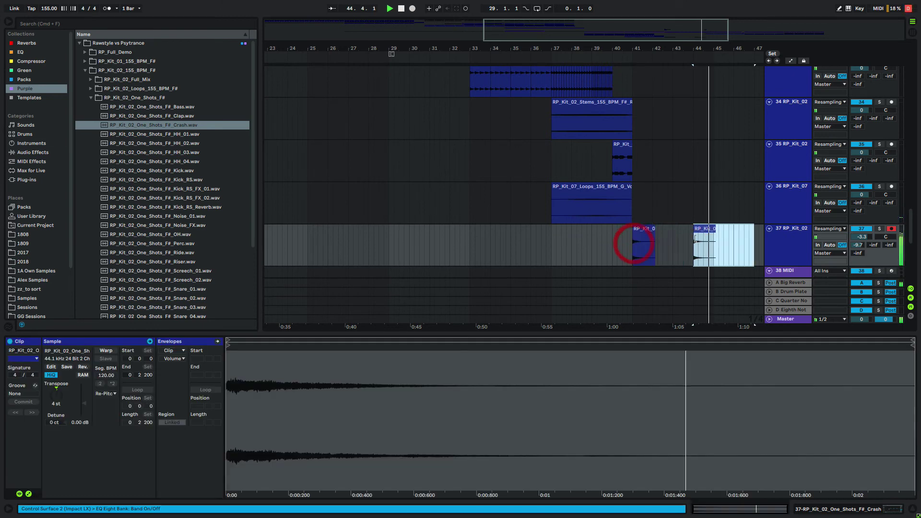
Reverse the second crash at bar 44 and delete the portion after bar 45
{"action": "key", "text": "space"}
{"action": "key", "text": "r"}
{"action": "key", "text": "space"}
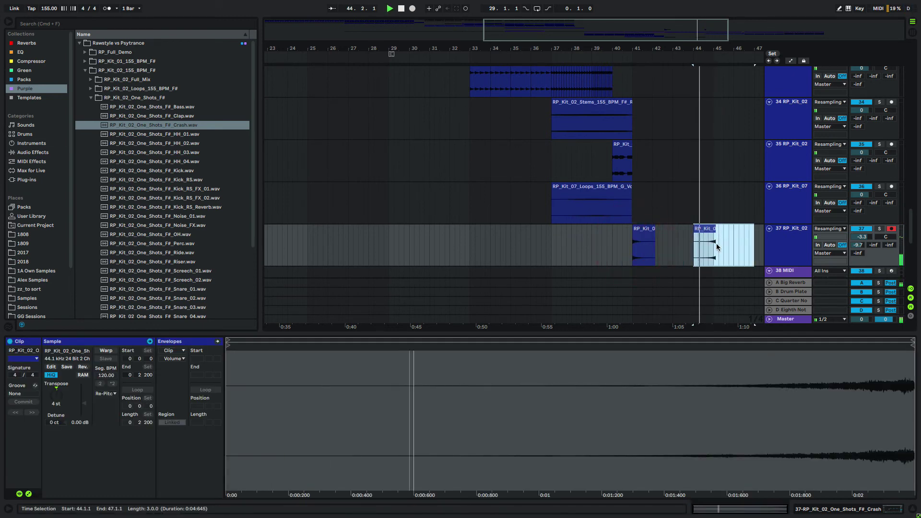
{"action": "left_click_drag", "start_coordinate": [714, 246], "coordinate": [744, 240]}
{"action": "key", "text": "Delete"}
{"action": "scroll", "coordinate": [691, 237], "scroll_direction": "right", "scroll_amount": 3}
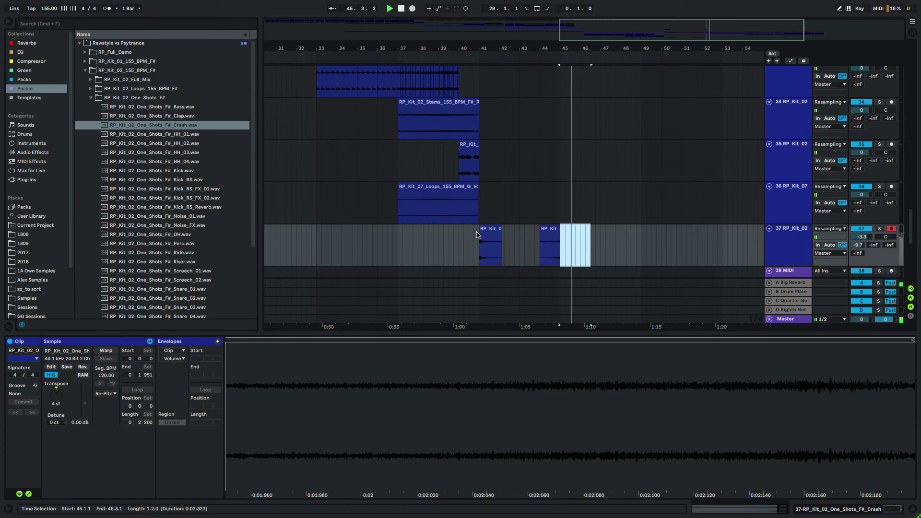
Duplicate the bar 41 to 49 section of track 37 with both crashes to bar 49
{"action": "left_click_drag", "start_coordinate": [647, 249], "coordinate": [479, 244]}
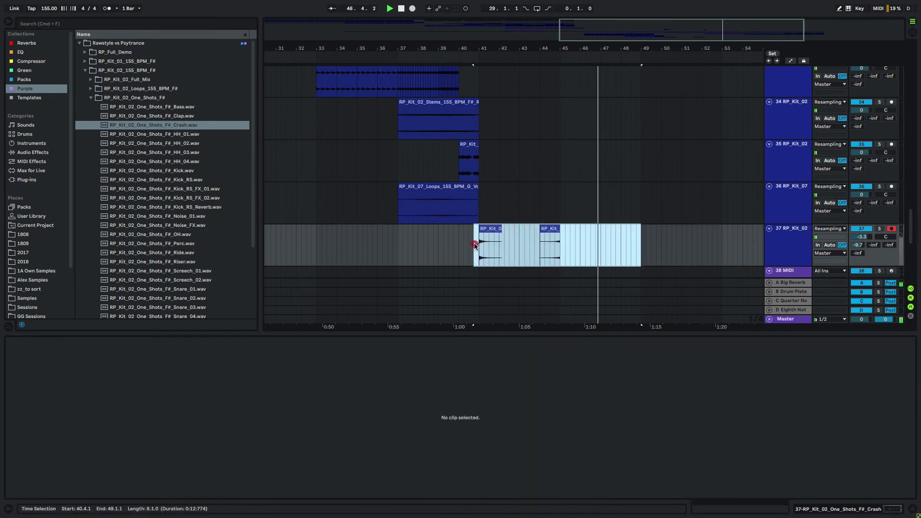
{"action": "key", "text": "super+d"}
{"action": "scroll", "coordinate": [564, 136], "scroll_direction": "up", "scroll_amount": 7}
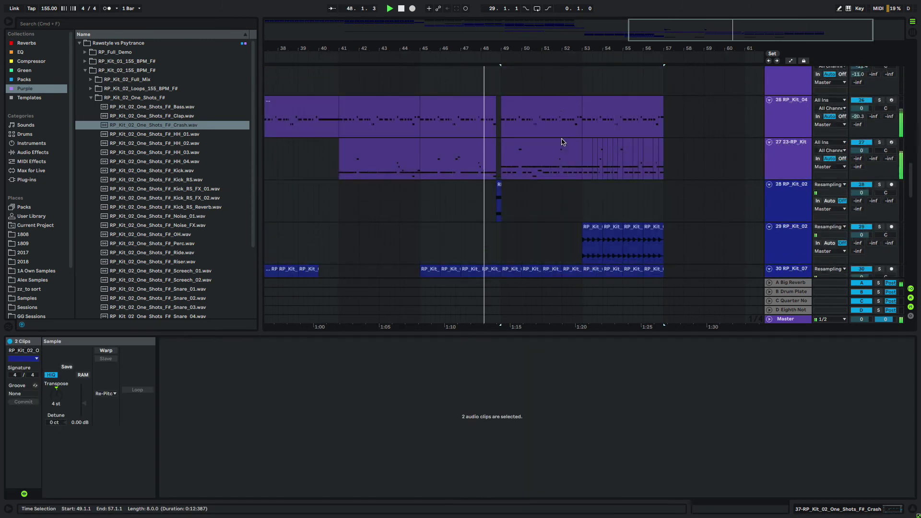
{"action": "scroll", "coordinate": [570, 143], "scroll_direction": "down", "scroll_amount": 1}
{"action": "scroll", "coordinate": [574, 148], "scroll_direction": "down", "scroll_amount": 5}
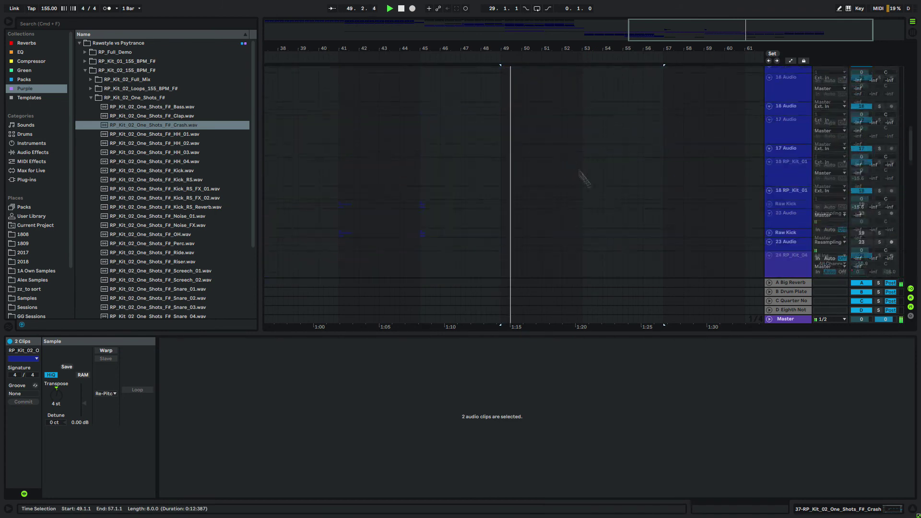
Lower the volume of crash track 37 to -5.0 dB
{"action": "scroll", "coordinate": [607, 203], "scroll_direction": "down", "scroll_amount": 8}
{"action": "scroll", "coordinate": [606, 204], "scroll_direction": "left", "scroll_amount": 2}
{"action": "scroll", "coordinate": [606, 205], "scroll_direction": "up", "scroll_amount": 2}
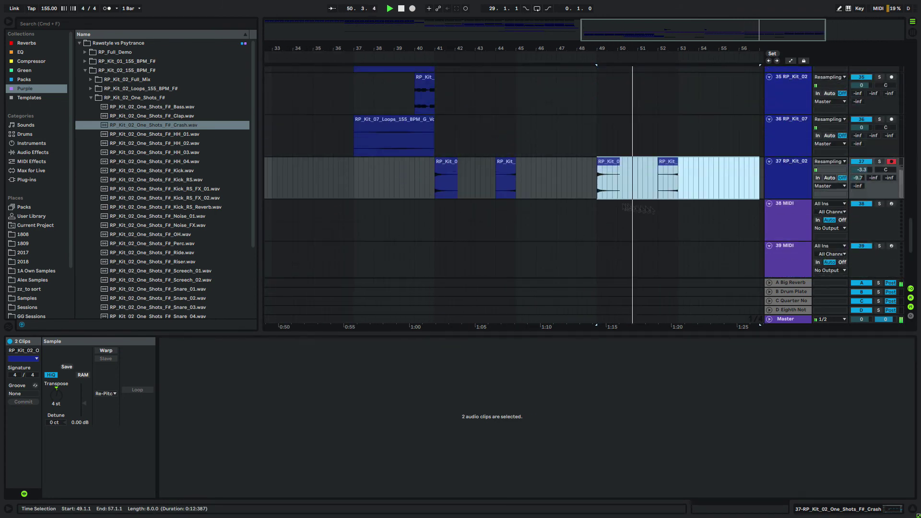
{"action": "left_click_drag", "start_coordinate": [867, 170], "coordinate": [867, 183]}
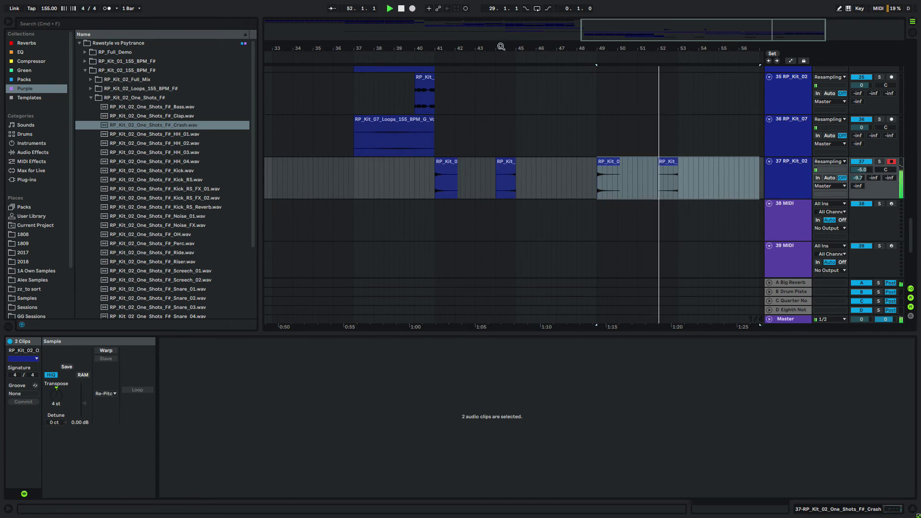
Place the RP_Kit_02 Kick_RS_FX_02 one-shot on track 29 at 32.3.1, leading into bar 33, and audition it
{"action": "left_click_drag", "start_coordinate": [500, 47], "coordinate": [500, 10]}
{"action": "scroll", "coordinate": [591, 158], "scroll_direction": "up", "scroll_amount": 20}
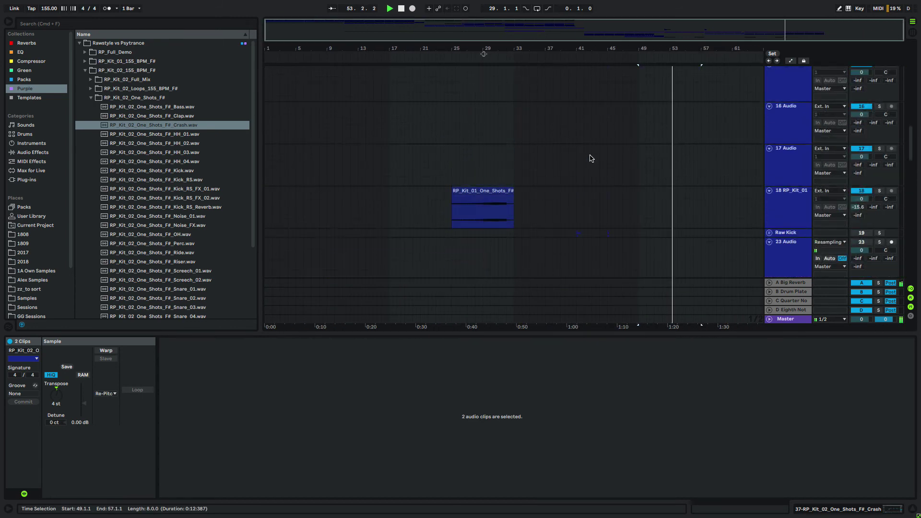
{"action": "scroll", "coordinate": [591, 158], "scroll_direction": "down", "scroll_amount": 15}
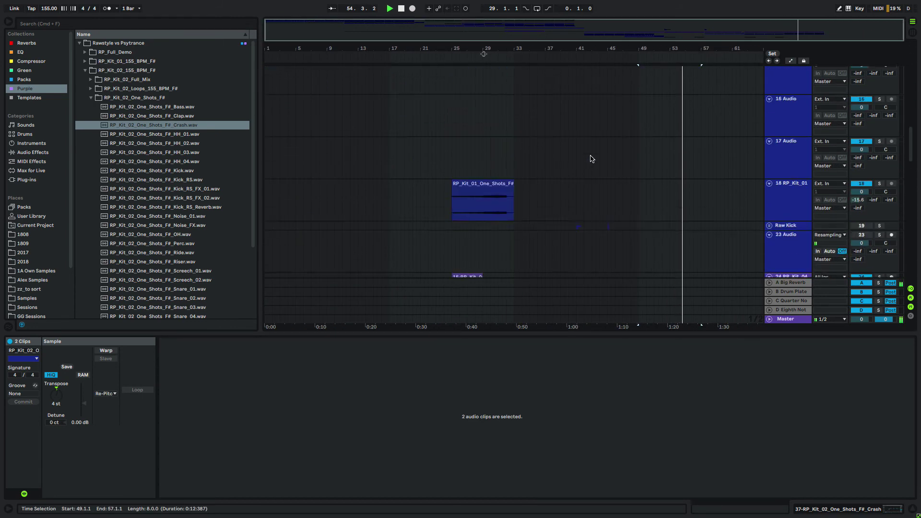
{"action": "scroll", "coordinate": [593, 161], "scroll_direction": "down", "scroll_amount": 20}
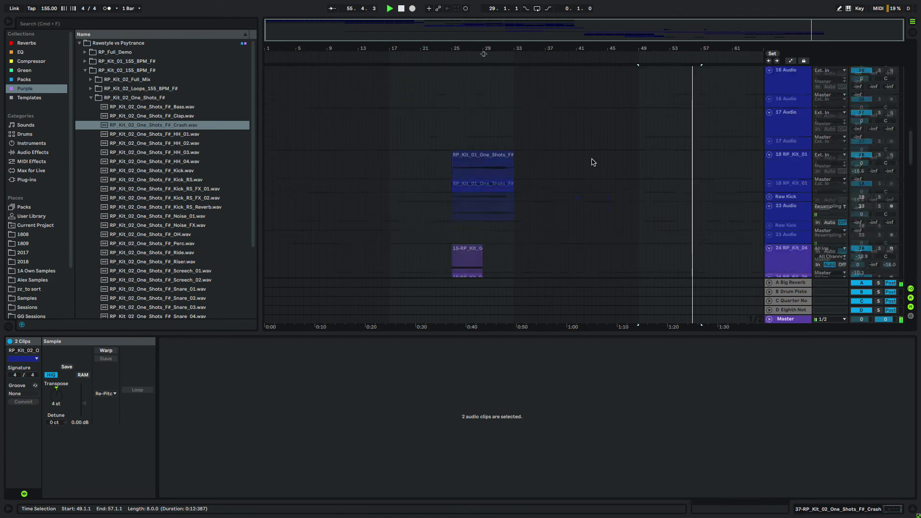
{"action": "scroll", "coordinate": [594, 162], "scroll_direction": "up", "scroll_amount": 20}
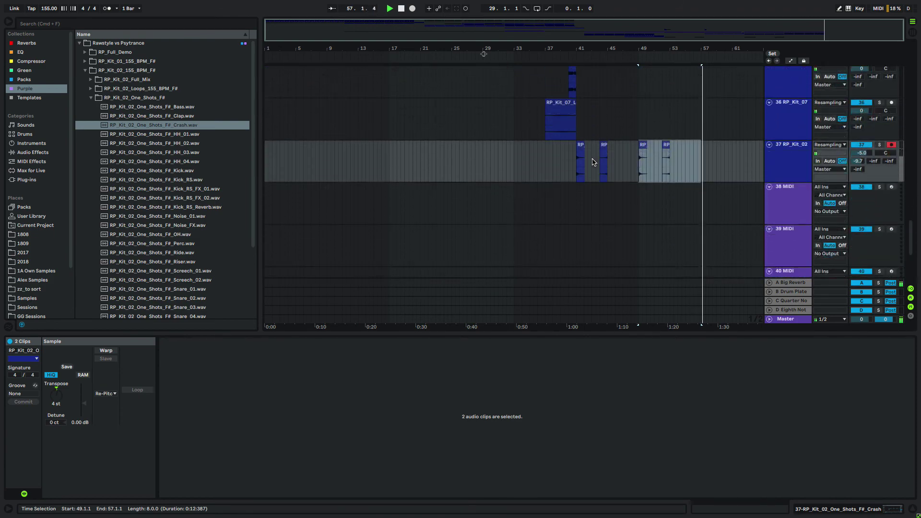
{"action": "scroll", "coordinate": [518, 224], "scroll_direction": "up", "scroll_amount": 2}
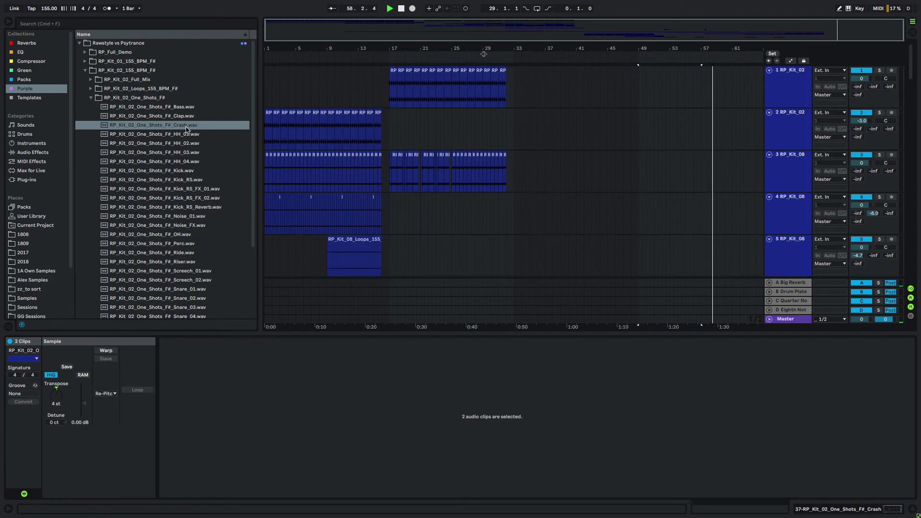
{"action": "scroll", "coordinate": [447, 184], "scroll_direction": "down", "scroll_amount": 20}
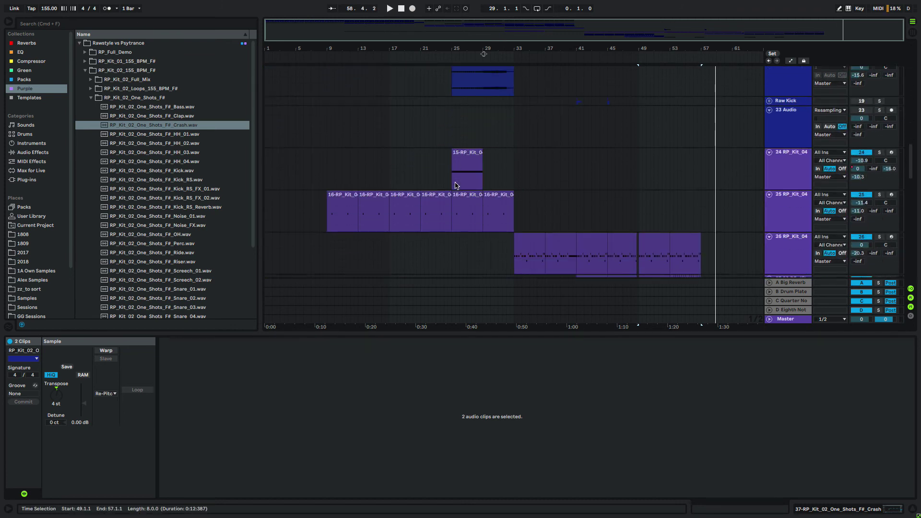
{"action": "left_click_drag", "start_coordinate": [164, 197], "coordinate": [512, 175]}
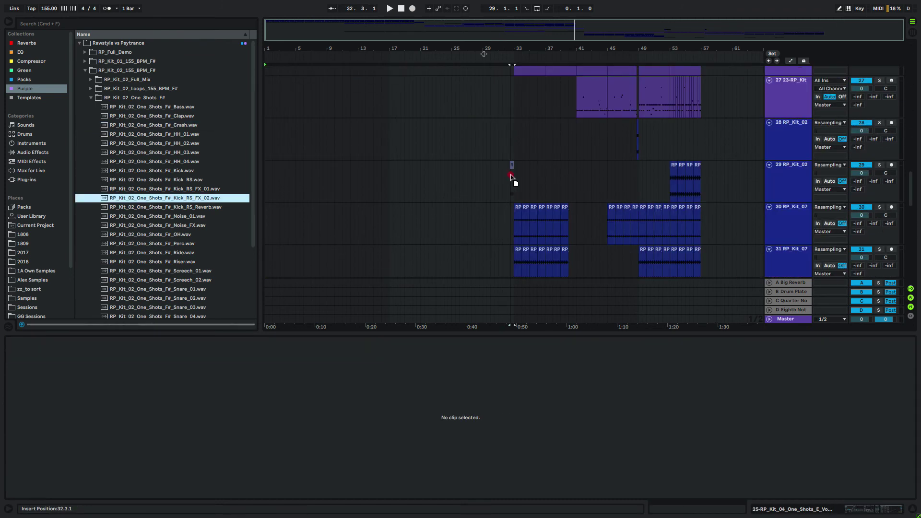
{"action": "key", "text": "space"}
{"action": "left_click", "coordinate": [508, 188]}
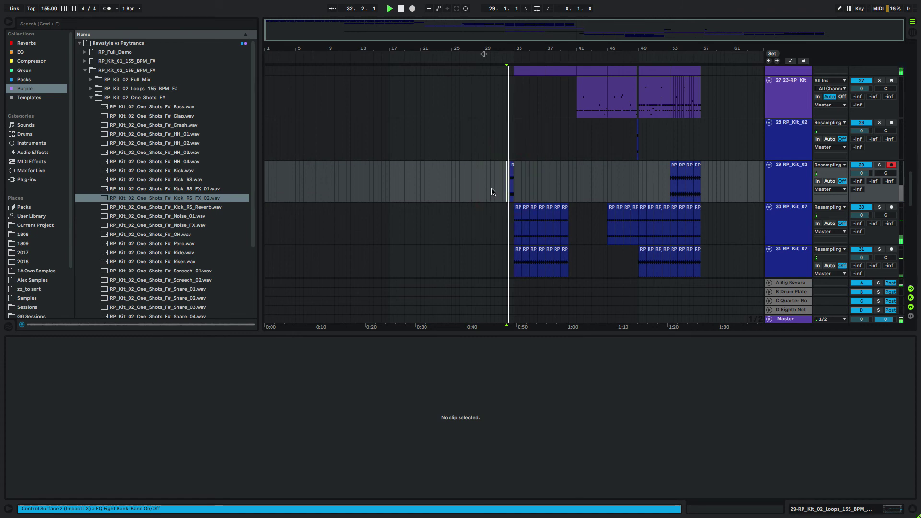
Add the RP_Kit_02 Screech_01 one-shot to track 28, position its start at 31.4.1, and play it back
{"action": "left_click", "coordinate": [194, 271]}
{"action": "left_click_drag", "start_coordinate": [391, 226], "coordinate": [492, 172]}
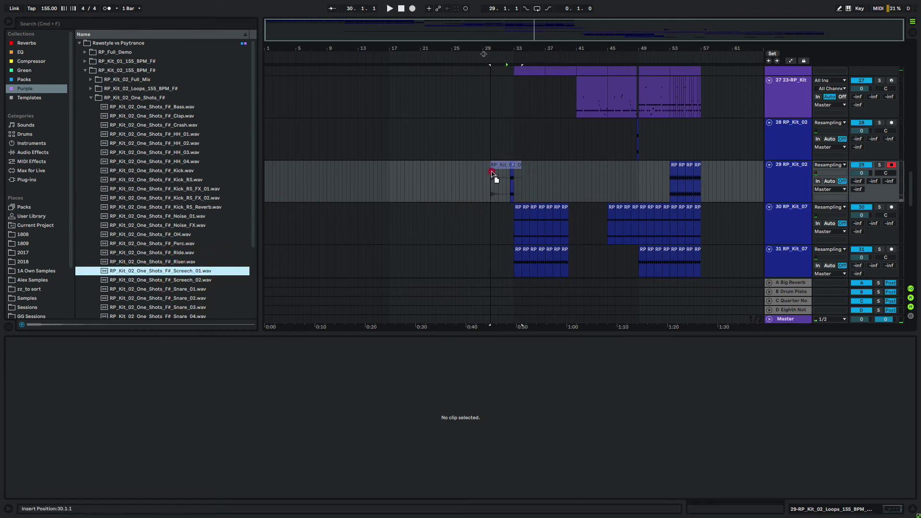
{"action": "left_click_drag", "start_coordinate": [509, 141], "coordinate": [509, 140]}
{"action": "left_click", "coordinate": [499, 152]}
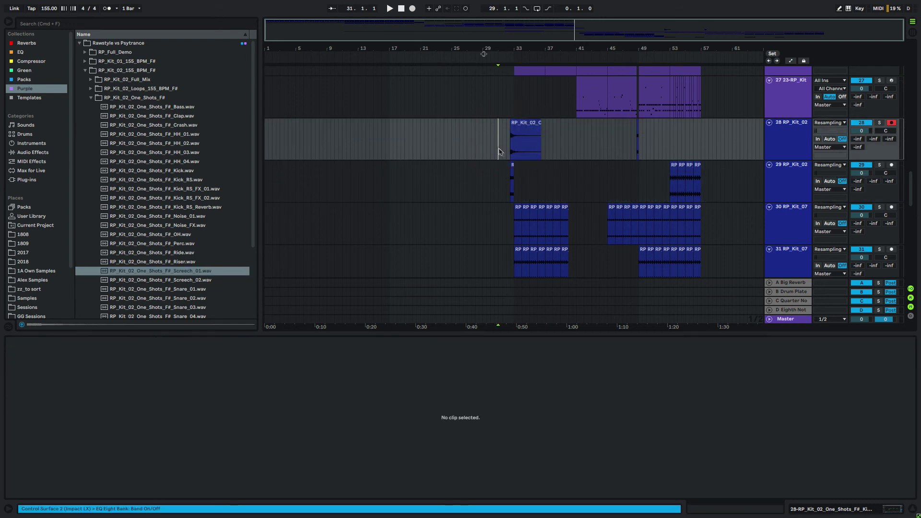
{"action": "left_click_drag", "start_coordinate": [504, 46], "coordinate": [518, 127]}
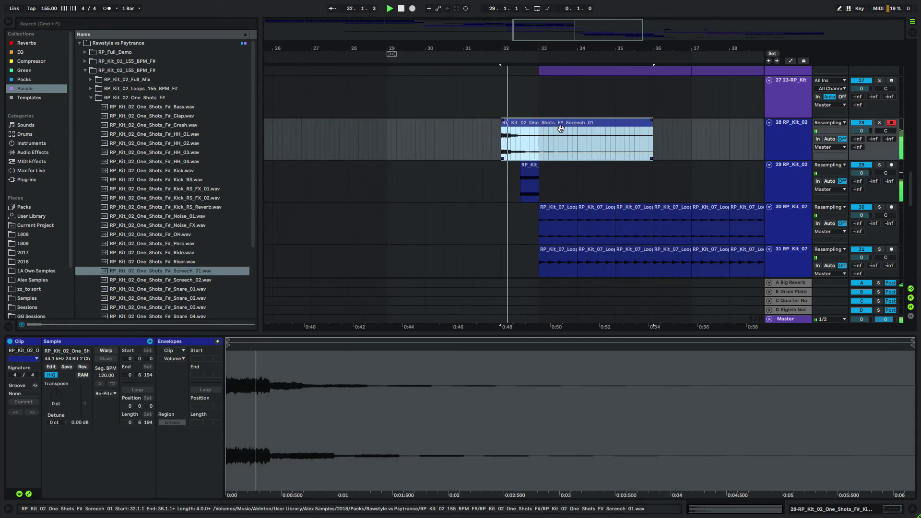
{"action": "left_click", "coordinate": [481, 137]}
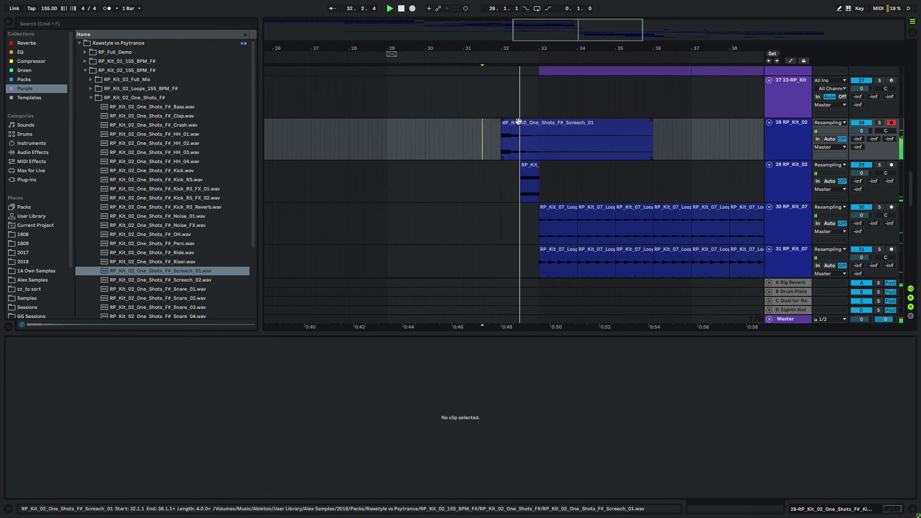
{"action": "left_click_drag", "start_coordinate": [510, 127], "coordinate": [500, 127]}
{"action": "left_click", "coordinate": [445, 141]}
{"action": "key", "text": "space"}
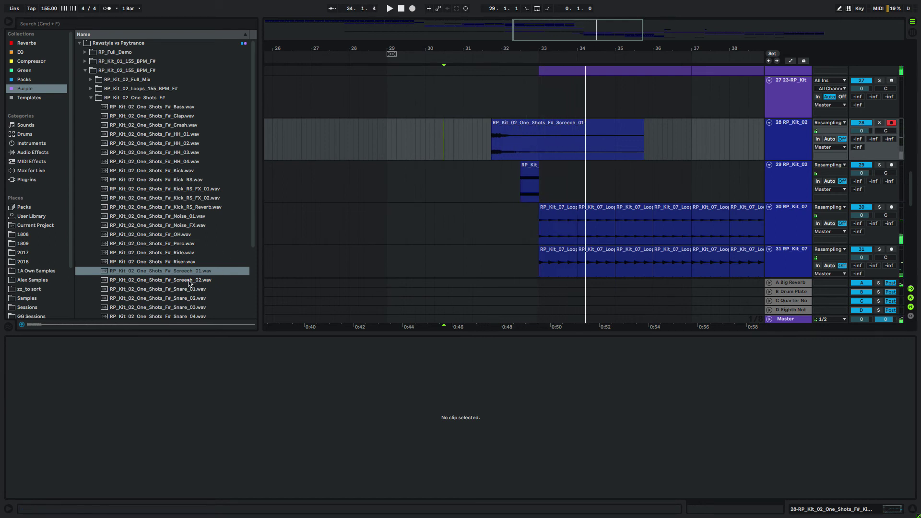
Try the Kick_RS_FX_01 one-shot at bar 32 on track 29 and remove it
{"action": "left_click", "coordinate": [192, 197]}
{"action": "left_click", "coordinate": [196, 190]}
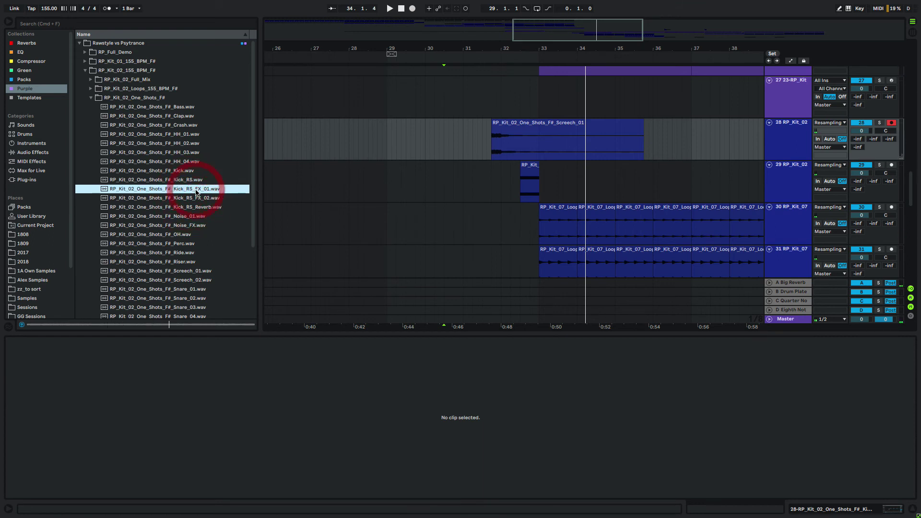
{"action": "mouse_move", "coordinate": [196, 192]}
{"action": "left_mouse_down"}
{"action": "mouse_move", "coordinate": [479, 194]}
{"action": "mouse_move", "coordinate": [503, 187]}
{"action": "left_mouse_up"}
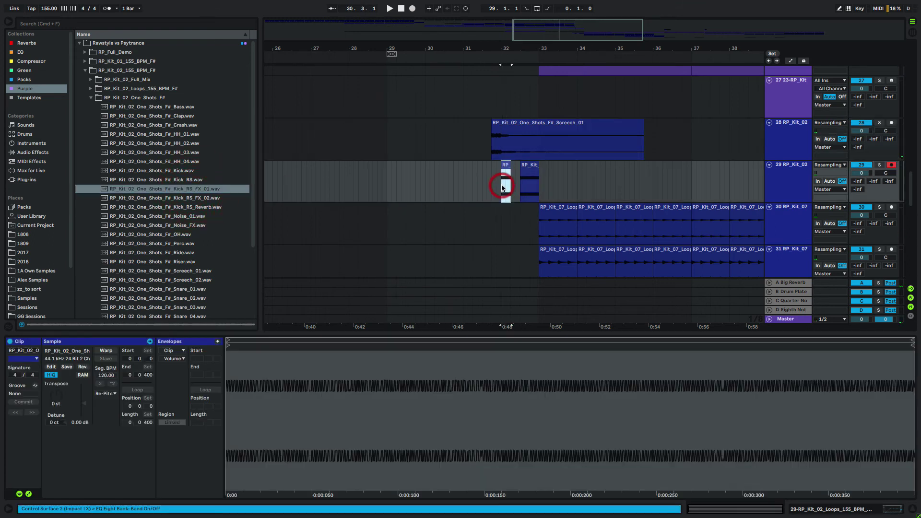
{"action": "left_click", "coordinate": [469, 182]}
{"action": "key", "text": "space"}
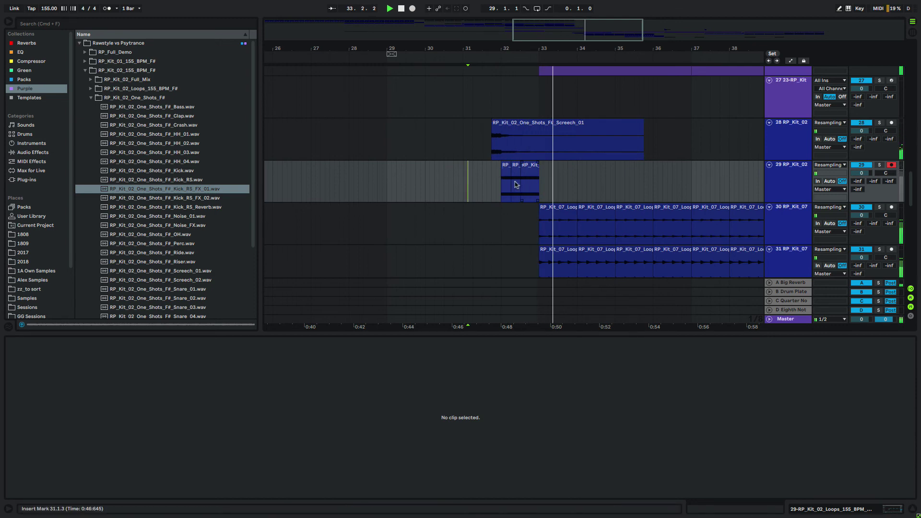
{"action": "left_click", "coordinate": [505, 171]}
{"action": "key", "text": "Delete"}
{"action": "key", "text": "space"}
Place the Kick_RS_Reverb one-shot at bar 32 on track 29, before the kick FX clip, and audition the fill
{"action": "left_click", "coordinate": [203, 206]}
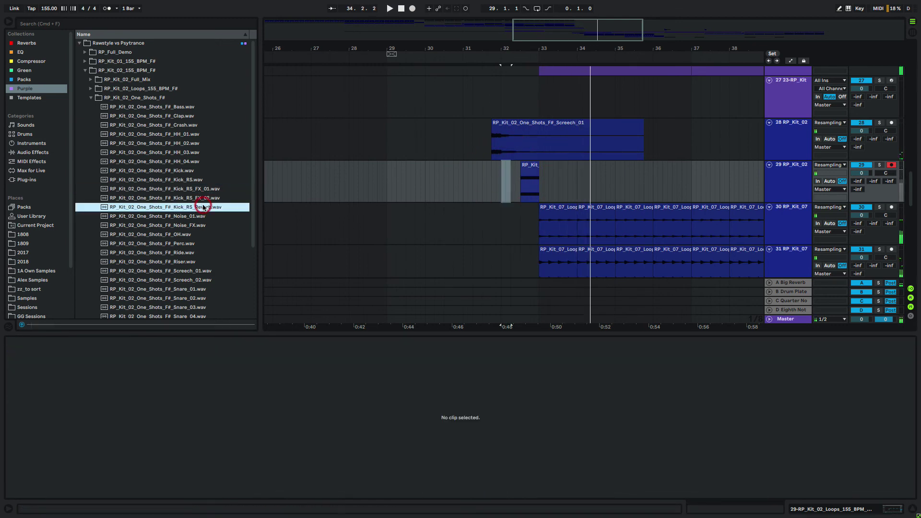
{"action": "left_click_drag", "start_coordinate": [201, 210], "coordinate": [504, 191]}
{"action": "key", "text": "space"}
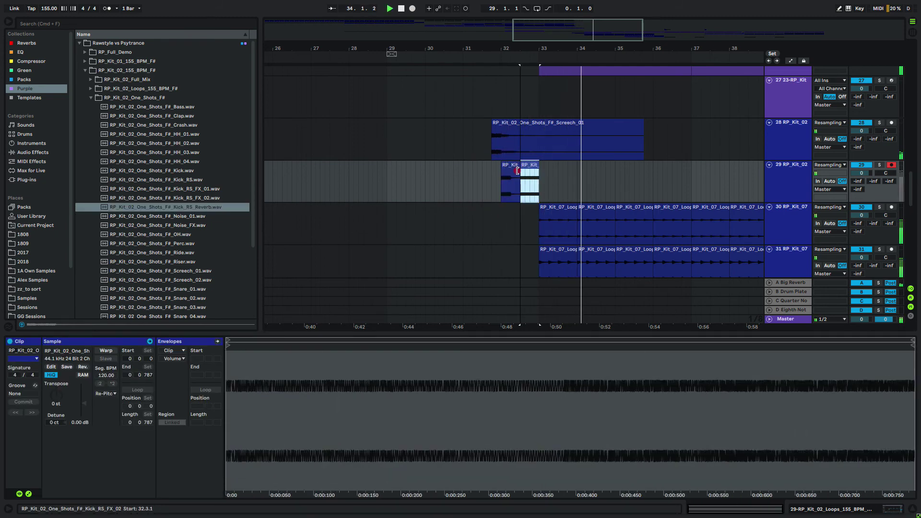
{"action": "left_click", "coordinate": [490, 181]}
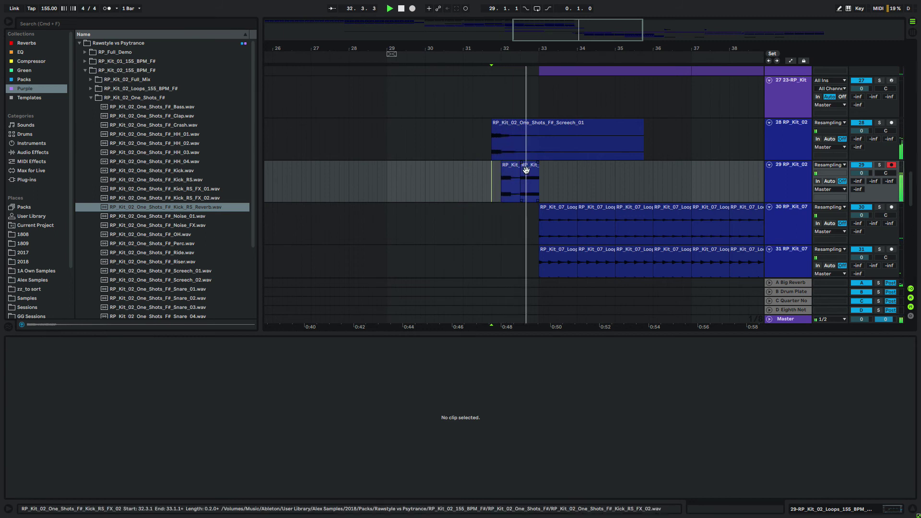
{"action": "key", "text": "space"}
{"action": "key", "text": "space"}
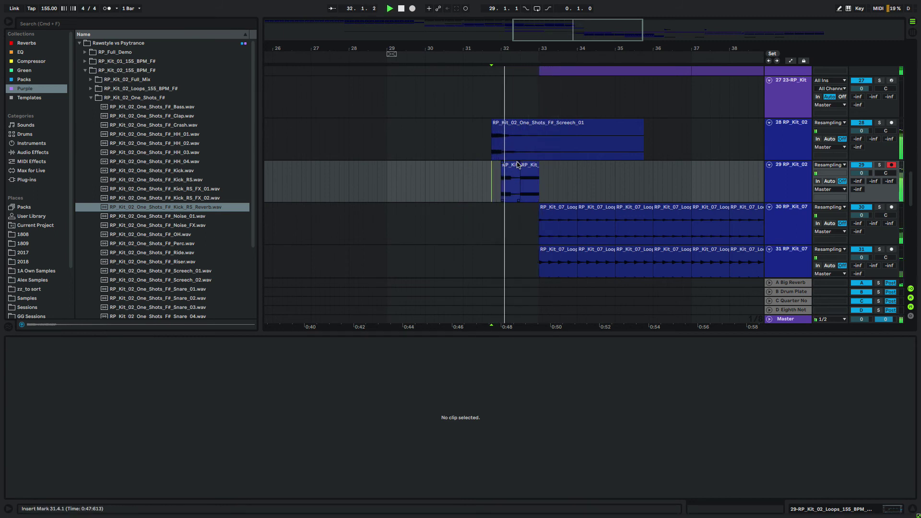
Move the Kick_RS_Reverb clip at bar 32 onto track 30 so it runs up to bar 33, and play it back
{"action": "scroll", "coordinate": [474, 171], "scroll_direction": "up", "scroll_amount": 5}
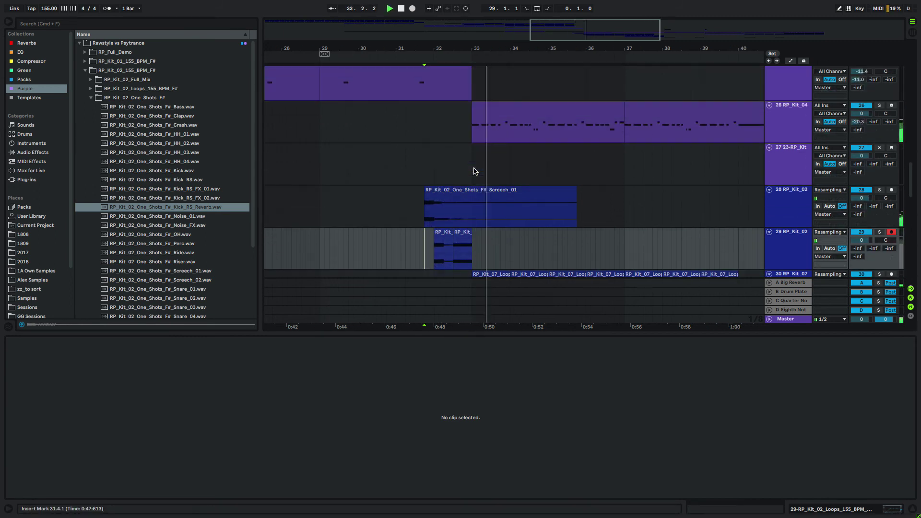
{"action": "scroll", "coordinate": [474, 171], "scroll_direction": "down", "scroll_amount": 4}
{"action": "scroll", "coordinate": [470, 170], "scroll_direction": "down", "scroll_amount": 4}
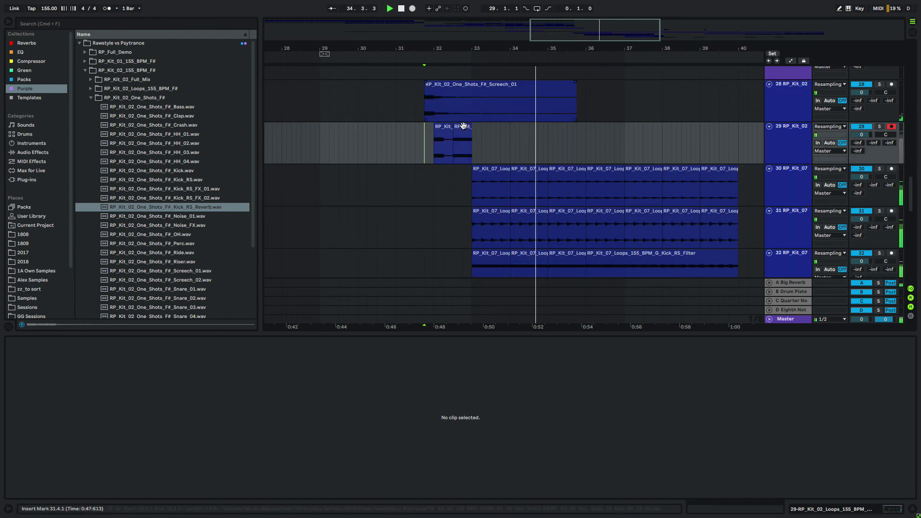
{"action": "left_click_drag", "start_coordinate": [446, 136], "coordinate": [472, 173]}
{"action": "key", "text": "space"}
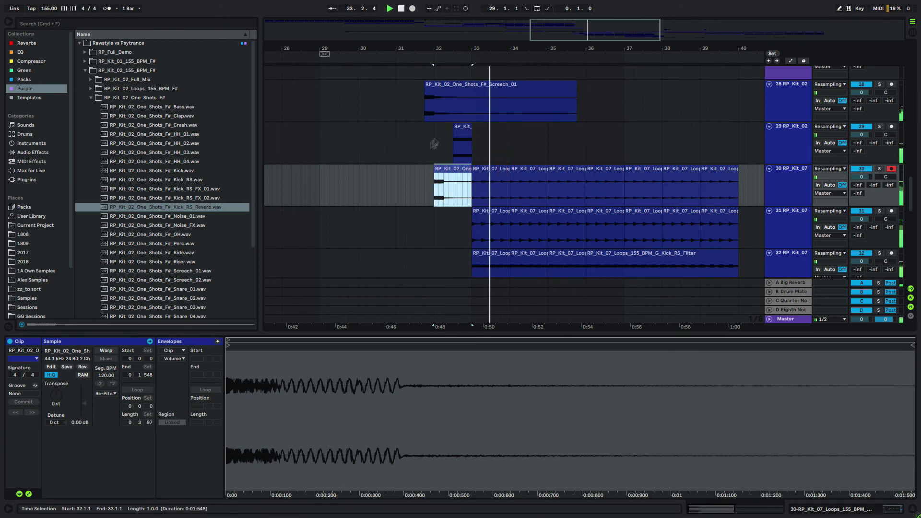
Review the tracks across the whole arrangement while playback continues from bar 34 to bar 41
{"action": "left_click_drag", "start_coordinate": [597, 30], "coordinate": [597, 10]}
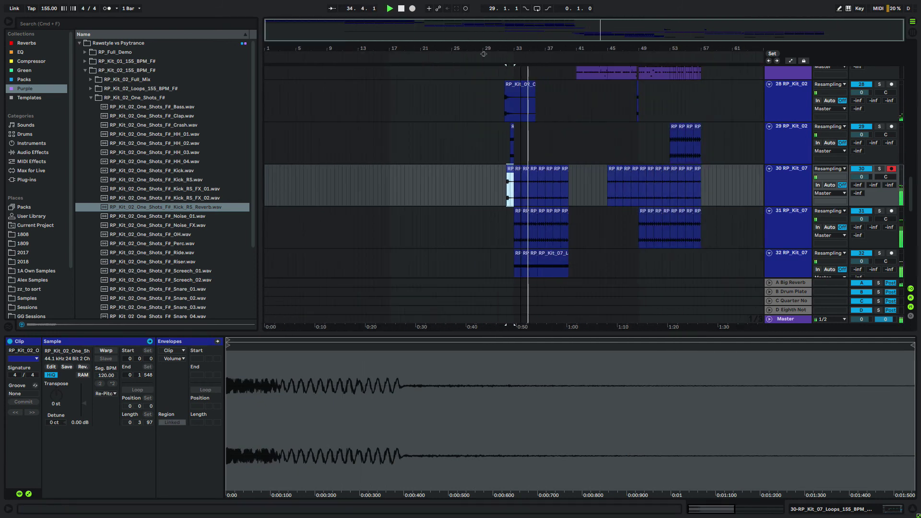
{"action": "scroll", "coordinate": [601, 243], "scroll_direction": "up", "scroll_amount": 4}
{"action": "scroll", "coordinate": [604, 240], "scroll_direction": "down", "scroll_amount": 8}
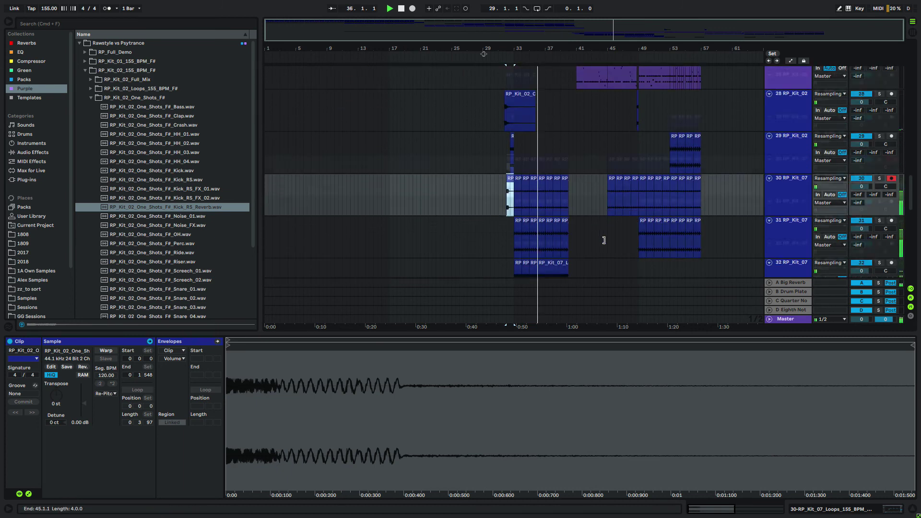
{"action": "scroll", "coordinate": [605, 242], "scroll_direction": "down", "scroll_amount": 8}
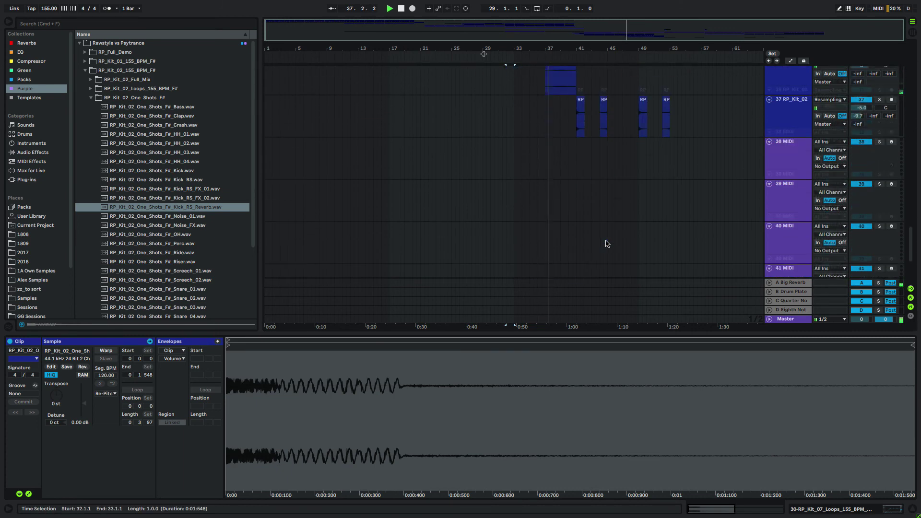
{"action": "scroll", "coordinate": [605, 243], "scroll_direction": "up", "scroll_amount": 7}
{"action": "scroll", "coordinate": [599, 245], "scroll_direction": "up", "scroll_amount": 8}
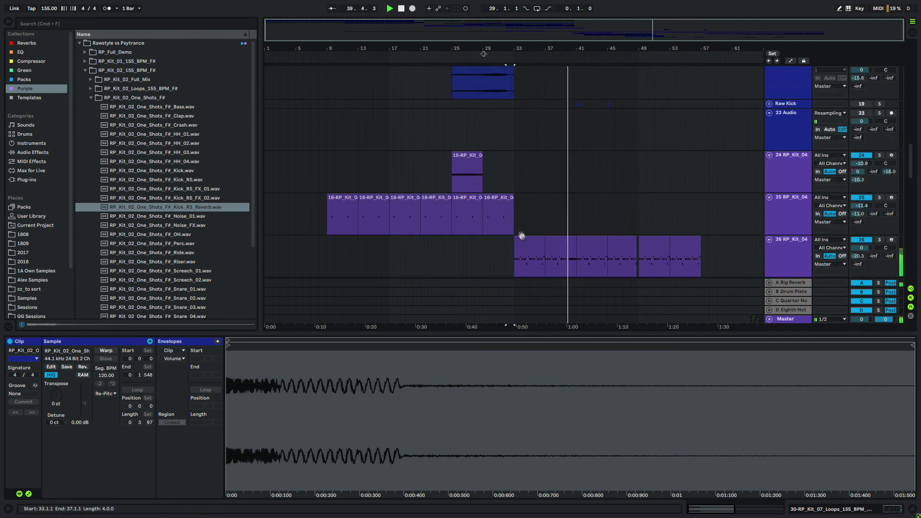
{"action": "scroll", "coordinate": [541, 202], "scroll_direction": "down", "scroll_amount": 8}
{"action": "scroll", "coordinate": [570, 200], "scroll_direction": "up", "scroll_amount": 7}
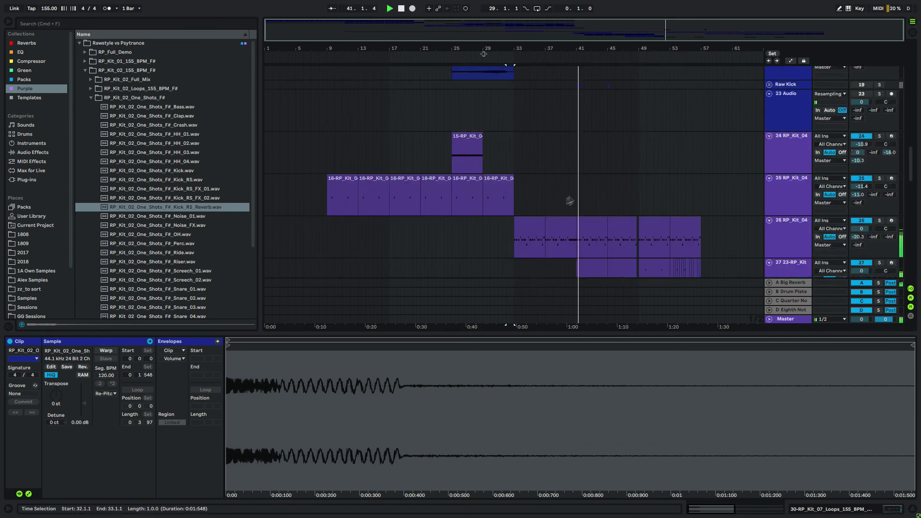
Load the RP_Kit_08 Bass_01 one-shot as an instrument on MIDI track 38 and normalize the sample's volume
{"action": "scroll", "coordinate": [569, 200], "scroll_direction": "down", "scroll_amount": 3}
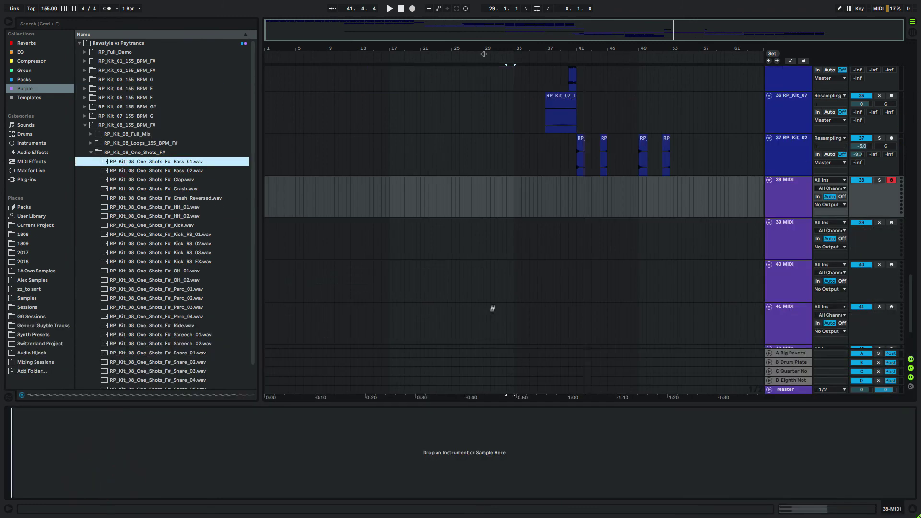
{"action": "key", "text": "Return"}
{"action": "right_click", "coordinate": [134, 434]}
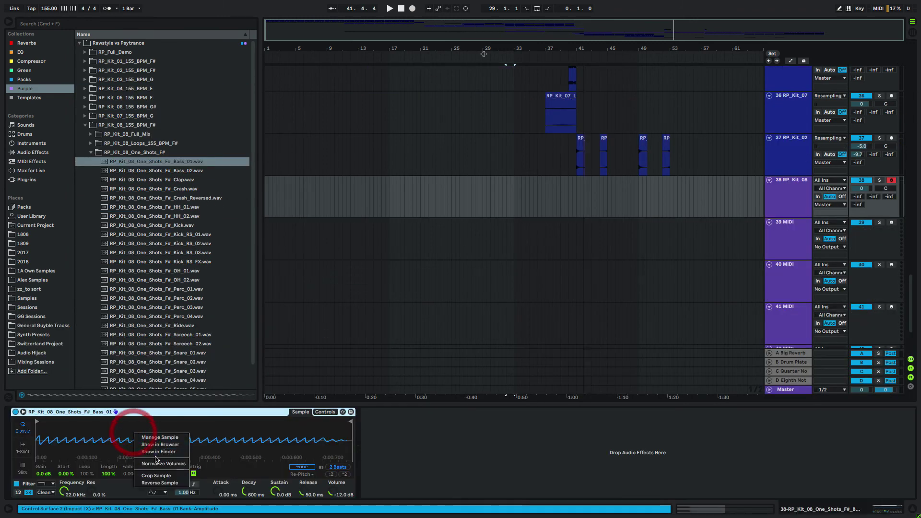
{"action": "left_click", "coordinate": [160, 464]}
Create a one-bar MIDI clip at bar 33 on track 38 and repeat a one-beat C3 note along it
{"action": "left_click", "coordinate": [514, 205]}
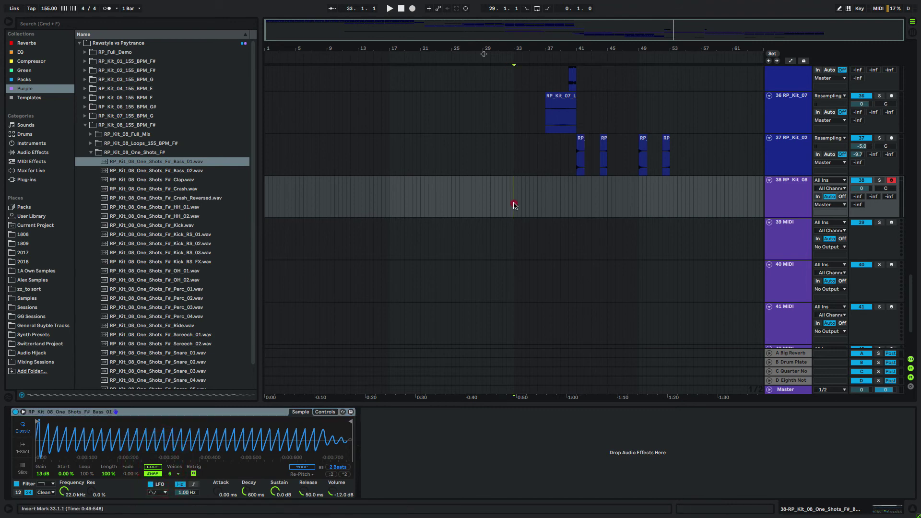
{"action": "double_click", "coordinate": [521, 202]}
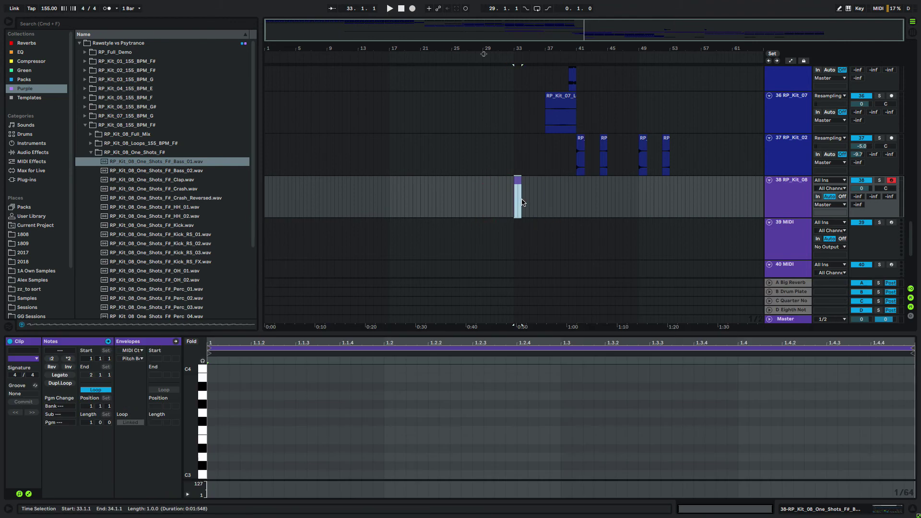
{"action": "left_click_drag", "start_coordinate": [208, 474], "coordinate": [382, 473]}
{"action": "key", "text": "super+d"}
{"action": "key", "text": "super+d"}
{"action": "key", "text": "super+d"}
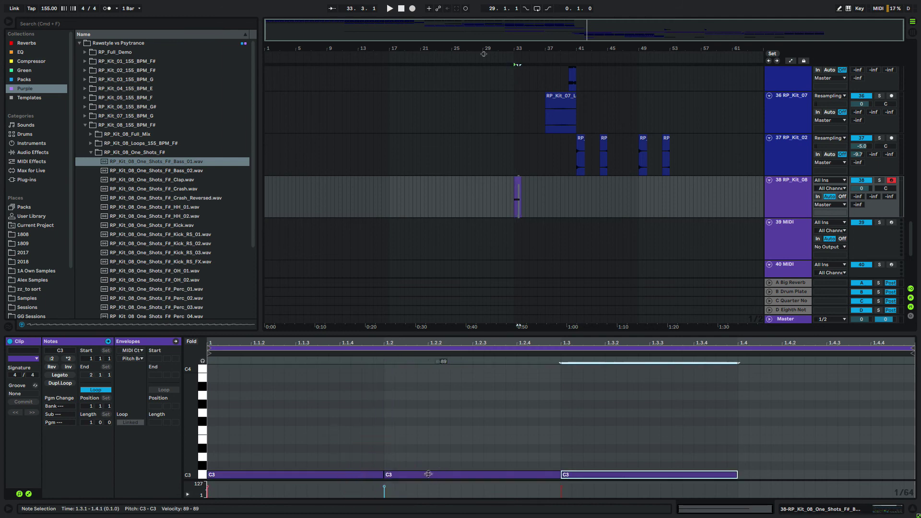
Try all the bass notes an octave lower at C2, return them to C3, and play the clip from bar 33
{"action": "left_click", "coordinate": [487, 448]}
{"action": "key", "text": "super+a"}
{"action": "key", "text": "shift+Down"}
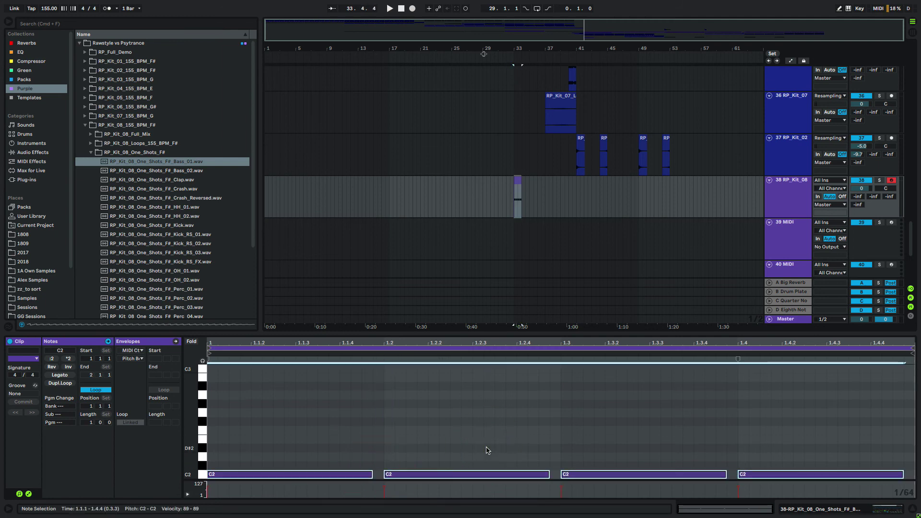
{"action": "key", "text": "shift+Up"}
{"action": "key", "text": "space"}
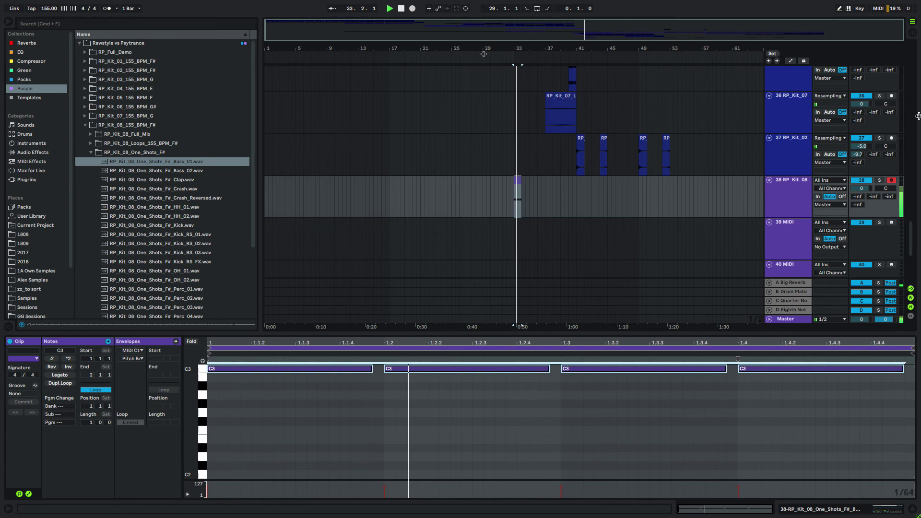
Solo track 38 and shorten all four C3 bass notes to half a beat each
{"action": "left_click", "coordinate": [879, 180]}
{"action": "left_click", "coordinate": [620, 483]}
{"action": "key", "text": "super+a"}
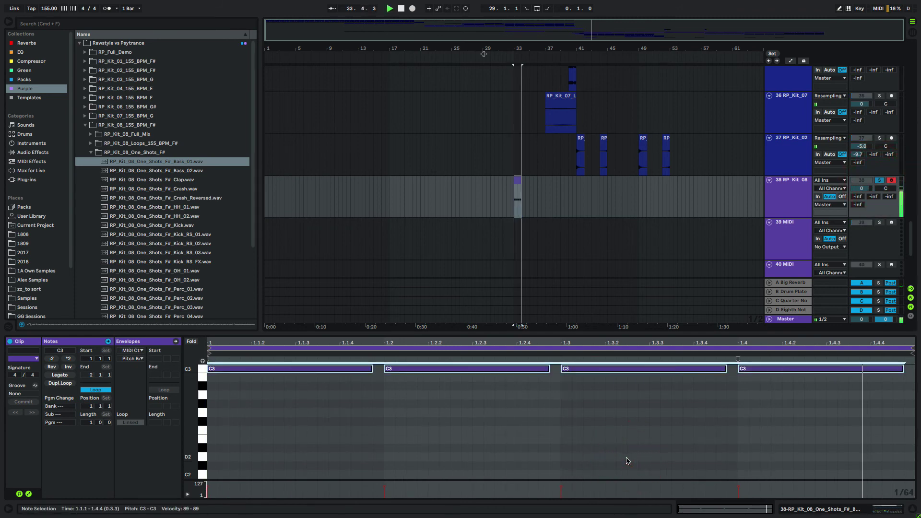
{"action": "key", "text": "shift+Left"}
{"action": "key", "text": "shift+Left"}
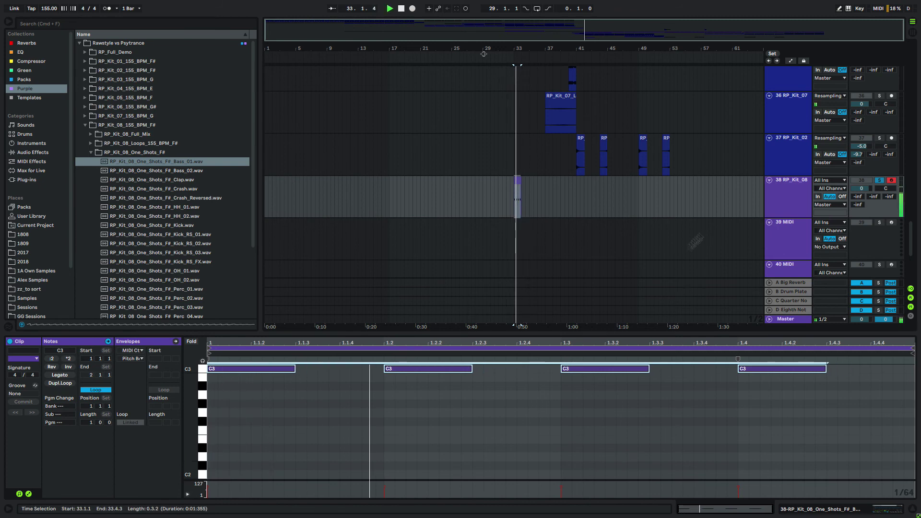
Duplicate the one-bar bass clip from bar 33 up to bar 41 and unsolo track 38 to hear it in the arrangement
{"action": "left_click", "coordinate": [774, 190]}
{"action": "key", "text": "space"}
{"action": "left_click_drag", "start_coordinate": [311, 498], "coordinate": [305, 493]}
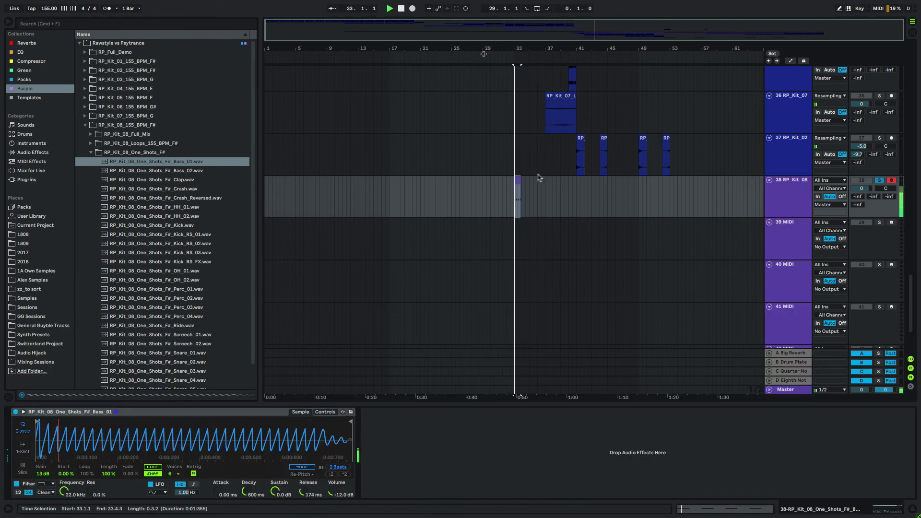
{"action": "left_click", "coordinate": [532, 188]}
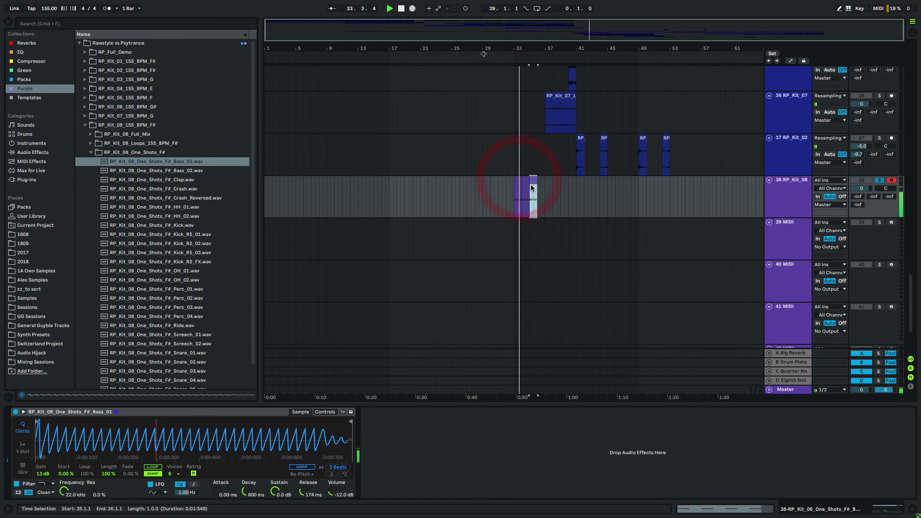
{"action": "left_click", "coordinate": [885, 180]}
{"action": "scroll", "coordinate": [531, 156], "scroll_direction": "up", "scroll_amount": 10}
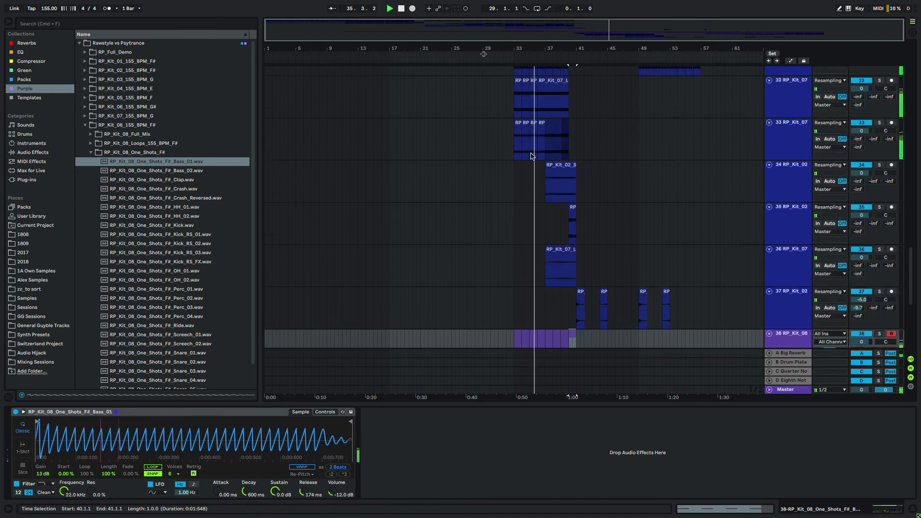
{"action": "scroll", "coordinate": [531, 156], "scroll_direction": "down", "scroll_amount": 12}
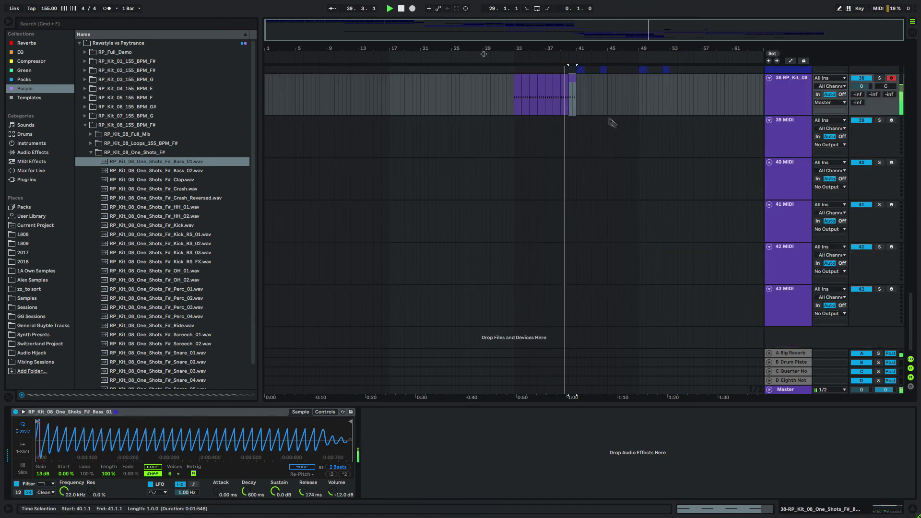
Set the bass sampler's transpose to +12 st and play back from just before bar 33
{"action": "left_click", "coordinate": [325, 412]}
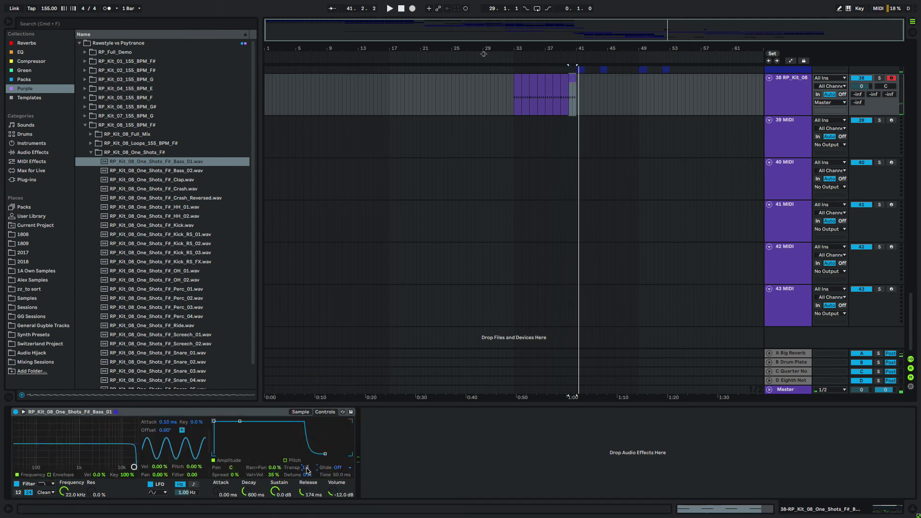
{"action": "left_click", "coordinate": [517, 97]}
{"action": "left_click", "coordinate": [510, 96]}
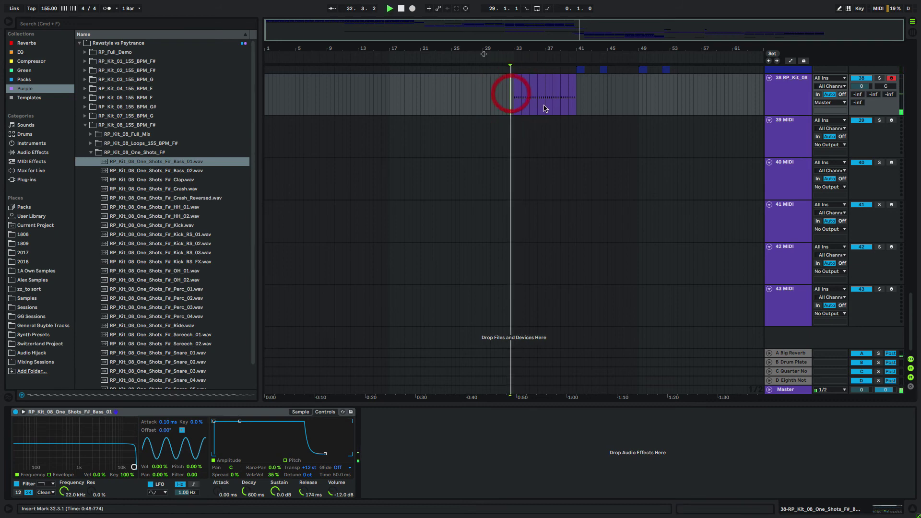
{"action": "key", "text": "space"}
Solo track 38 and set its Drum Plate send (B) to -17.8 dB and Eighth Note send (D) to -20.0 dB
{"action": "left_click", "coordinate": [881, 78]}
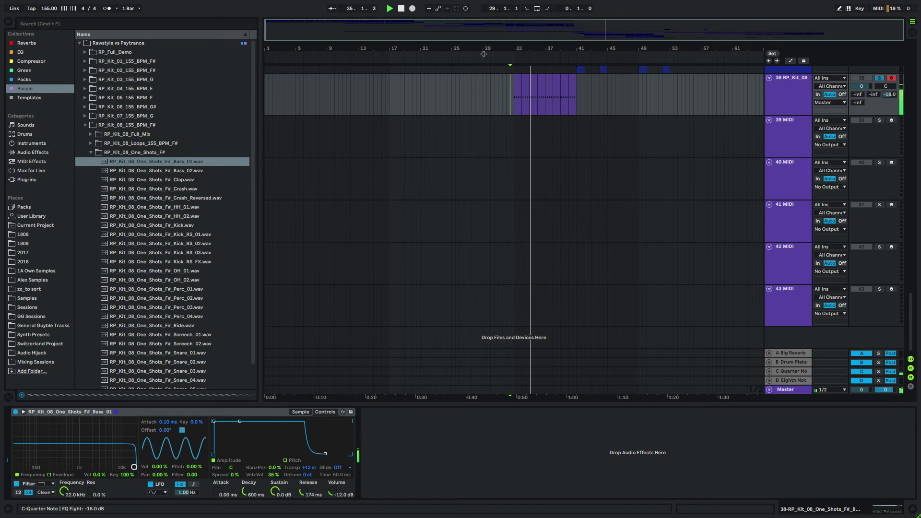
{"action": "left_click_drag", "start_coordinate": [888, 94], "coordinate": [889, 120]}
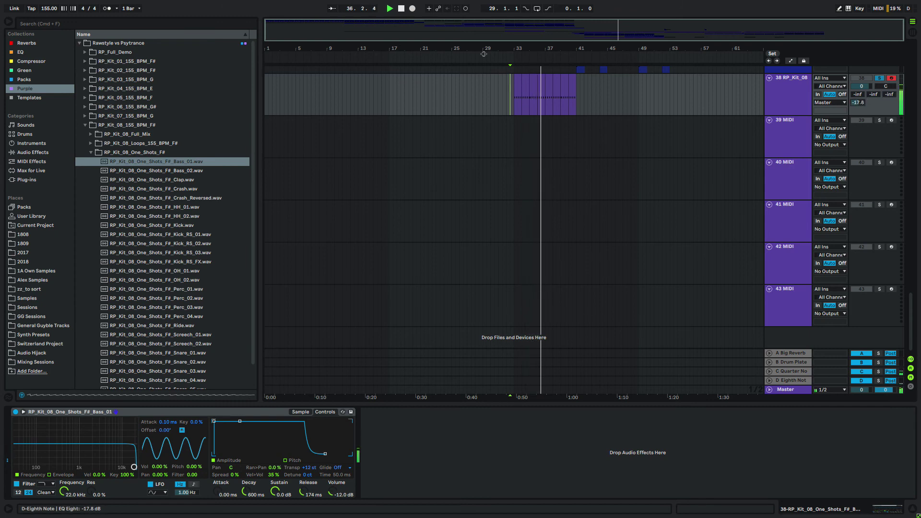
{"action": "mouse_move", "coordinate": [872, 98]}
{"action": "left_mouse_down"}
{"action": "mouse_move", "coordinate": [872, 83]}
{"action": "mouse_move", "coordinate": [874, 98]}
{"action": "left_mouse_up"}
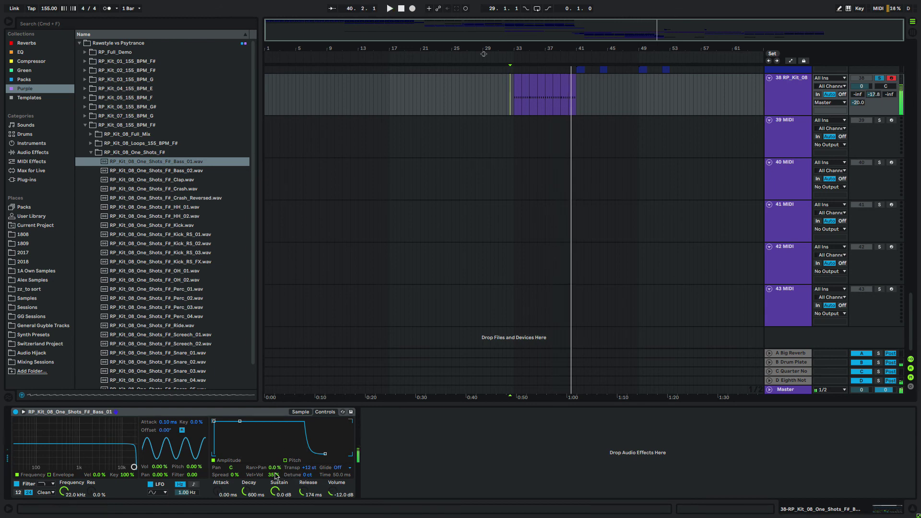
Set the bass sampler's spread to 27 % and its filter to high-pass at 507 Hz with 46 % resonance
{"action": "key", "text": "space"}
{"action": "key", "text": "space"}
{"action": "left_click_drag", "start_coordinate": [237, 476], "coordinate": [236, 463]}
{"action": "key", "text": "space"}
{"action": "key", "text": "space"}
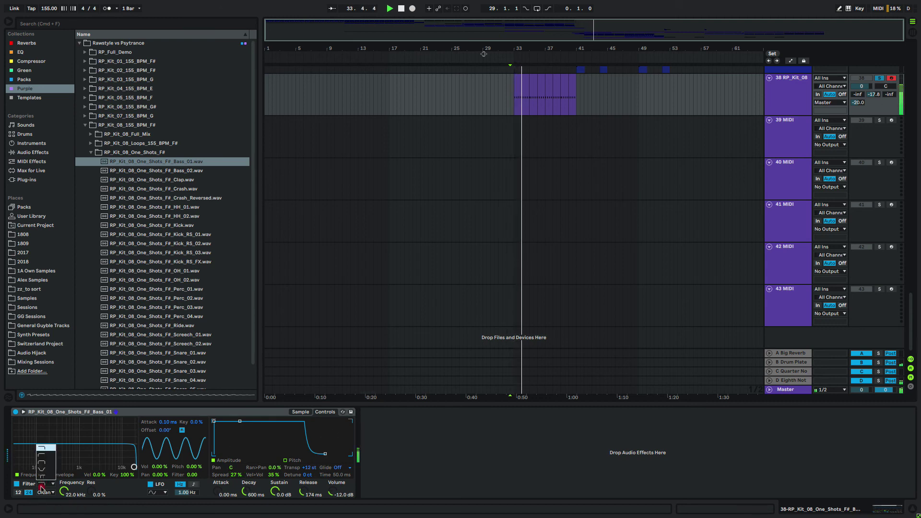
{"action": "left_click_drag", "start_coordinate": [134, 466], "coordinate": [67, 451]}
Automate the bass filter frequency on track 38 to fall steadily from bar 33 to bar 41, and unsolo the track
{"action": "key", "text": "a"}
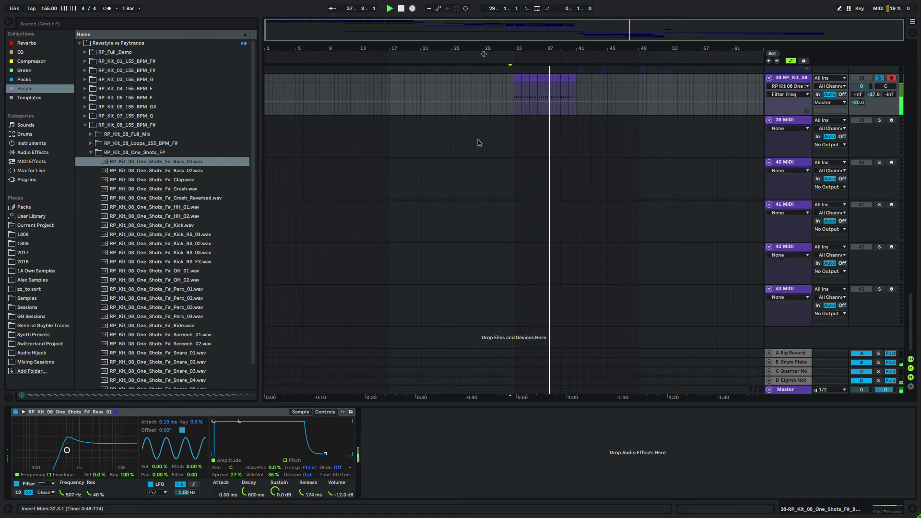
{"action": "left_click", "coordinate": [513, 101]}
{"action": "left_click_drag", "start_coordinate": [531, 101], "coordinate": [573, 104]}
{"action": "left_click_drag", "start_coordinate": [60, 450], "coordinate": [22, 450]}
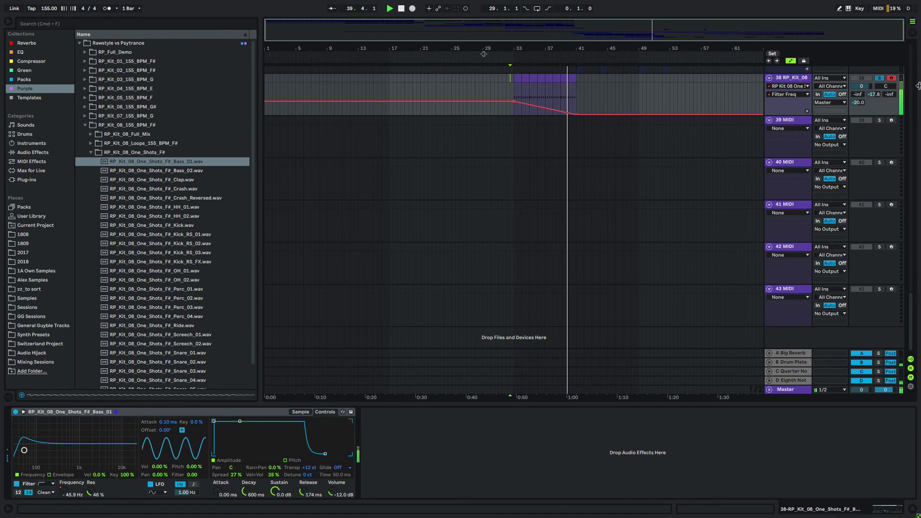
{"action": "left_click", "coordinate": [880, 79]}
{"action": "key", "text": "a"}
Play the bass from bar 33 and set the sampler's filter resonance to 29 % and volume to -20.0 dB
{"action": "left_click", "coordinate": [515, 84]}
{"action": "key", "text": "space"}
{"action": "key", "text": "space"}
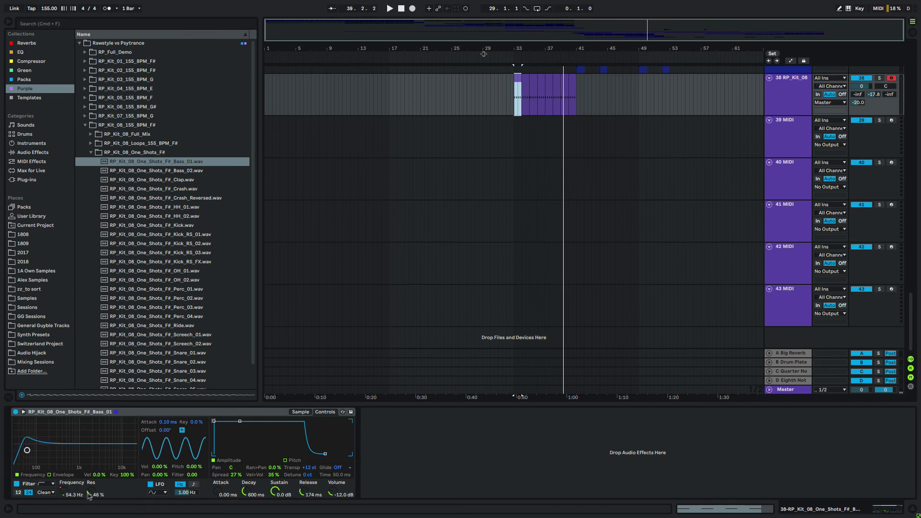
{"action": "key", "text": "space"}
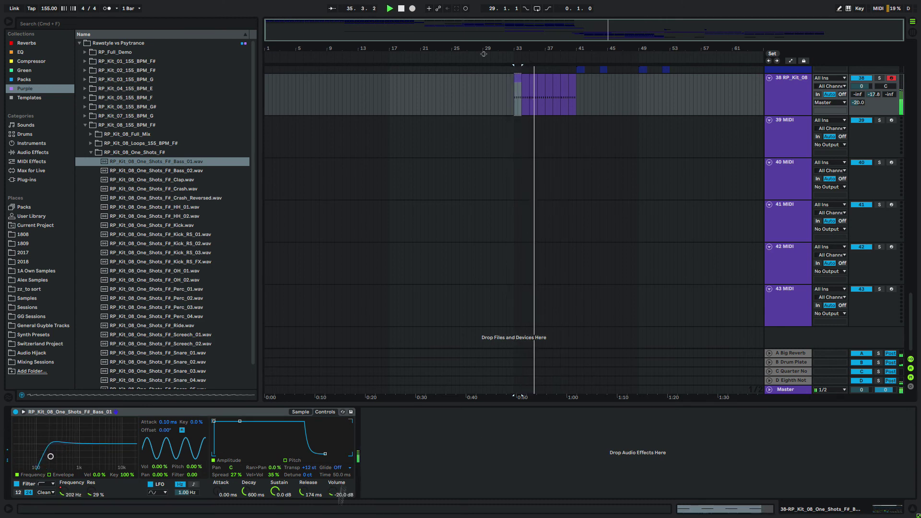
Add the 1. EQ preset after the bass sampler and enable its first band as a low cut below about 100 Hz
{"action": "key", "text": "super+f"}
{"action": "type", "text": "eq"}
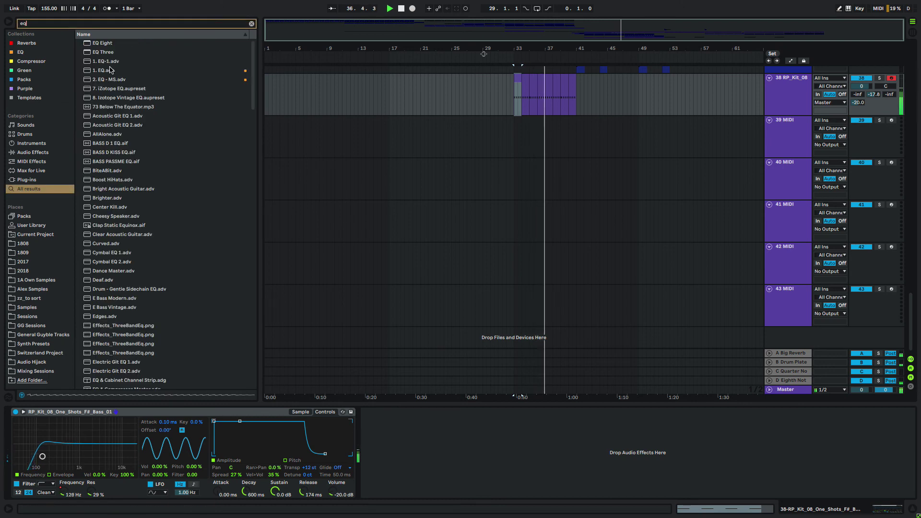
{"action": "left_click_drag", "start_coordinate": [106, 71], "coordinate": [424, 460]}
{"action": "key", "text": "Return"}
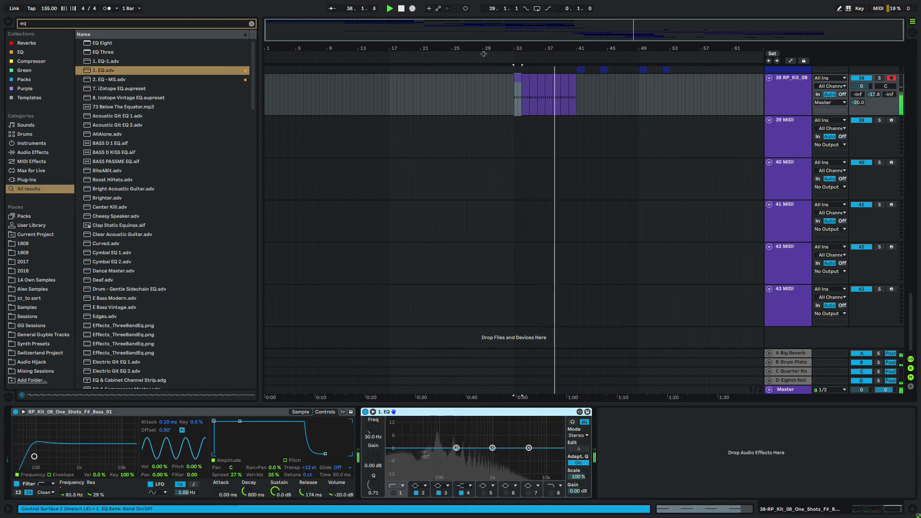
{"action": "left_click", "coordinate": [396, 493]}
{"action": "left_click_drag", "start_coordinate": [411, 447], "coordinate": [432, 459]}
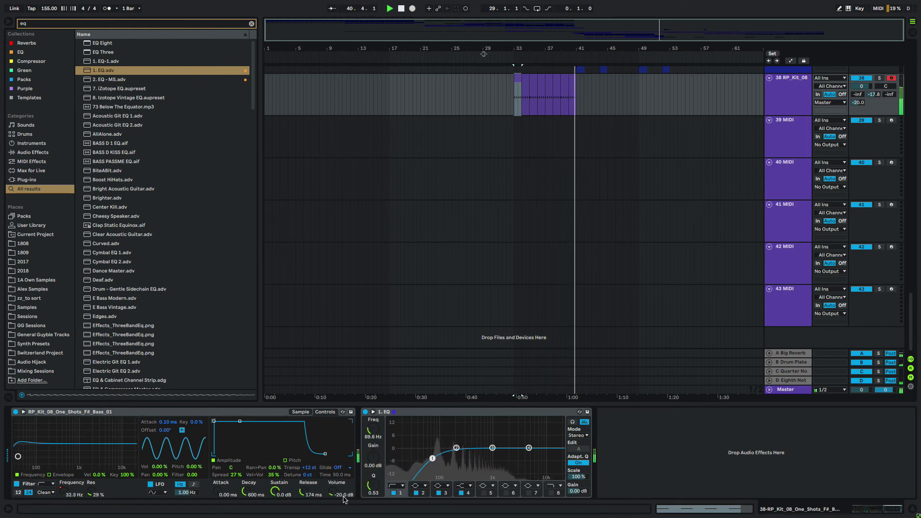
Set the bass sampler's volume to -18.0 dB and listen to it against the other tracks from bar 33
{"action": "key", "text": "space"}
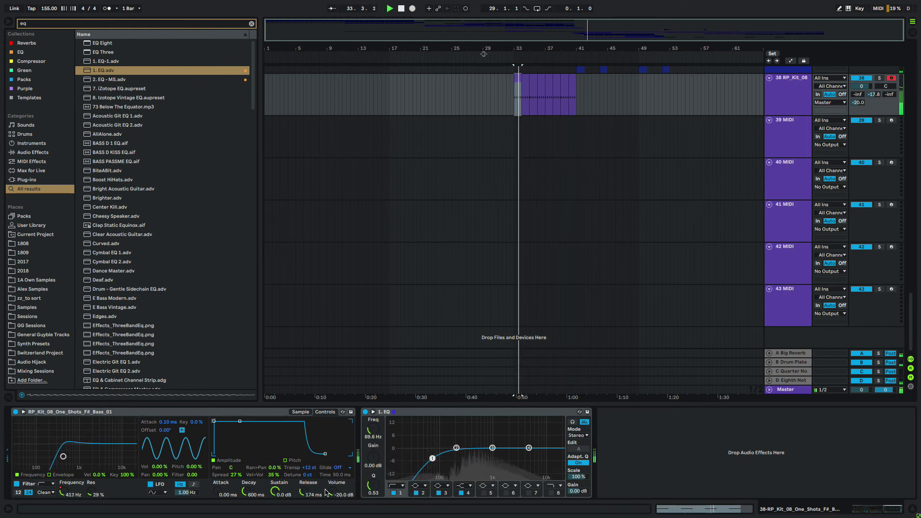
{"action": "left_click_drag", "start_coordinate": [333, 494], "coordinate": [332, 489]}
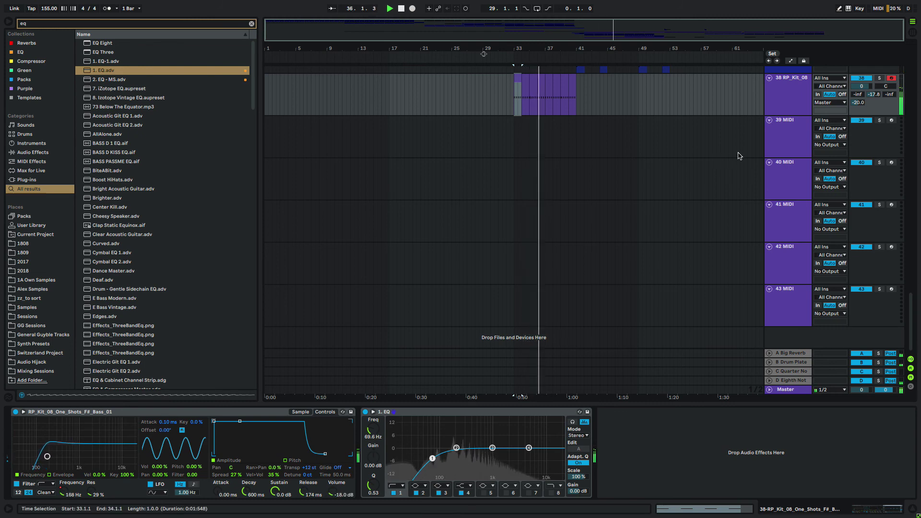
{"action": "scroll", "coordinate": [681, 172], "scroll_direction": "up", "scroll_amount": 20}
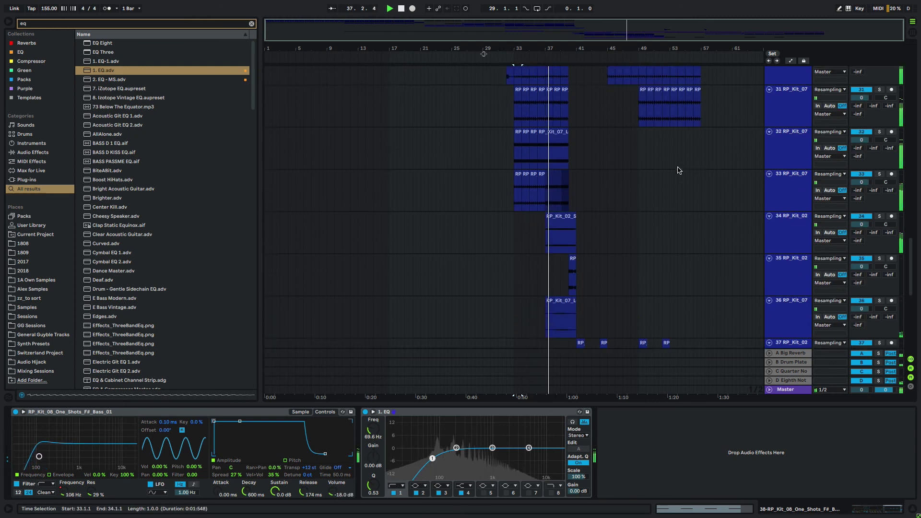
{"action": "scroll", "coordinate": [686, 168], "scroll_direction": "up", "scroll_amount": 10}
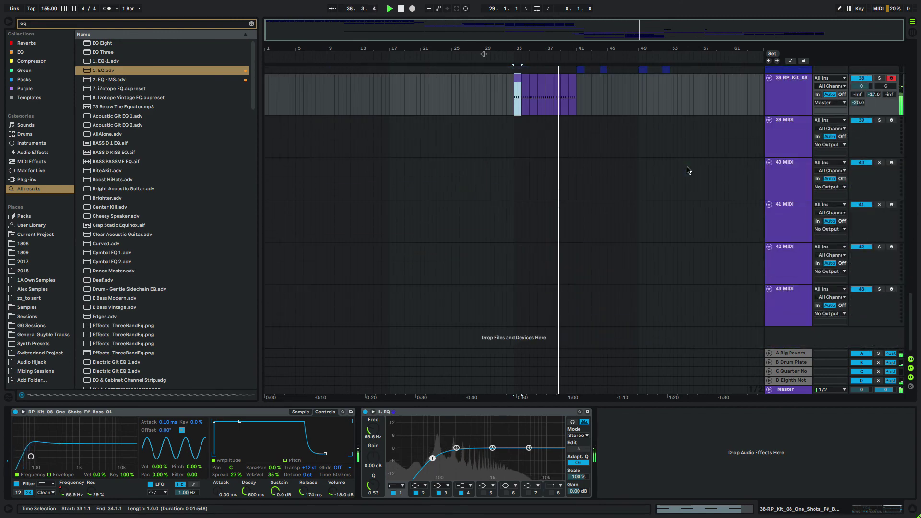
{"action": "scroll", "coordinate": [694, 170], "scroll_direction": "down", "scroll_amount": 20}
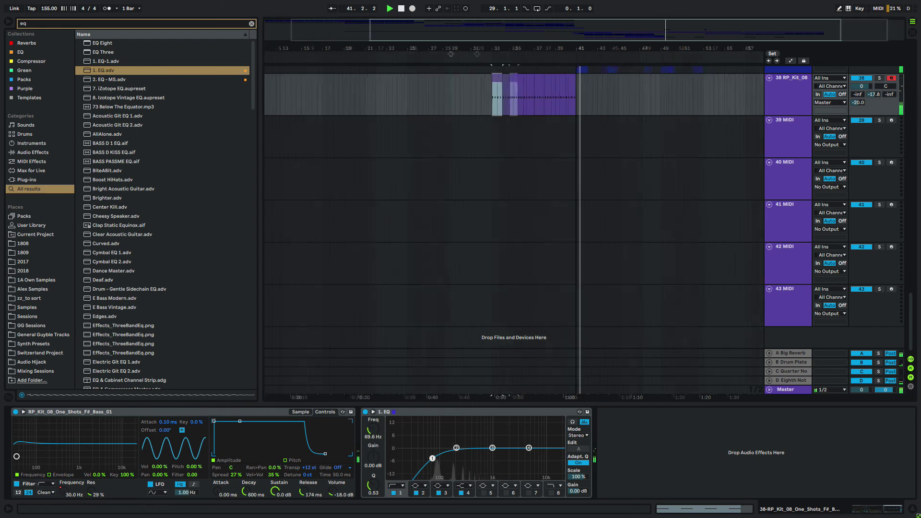
Open the bass clip at bar 40 and shorten its second C3 note, keeping its start on beat 2
{"action": "scroll", "coordinate": [579, 85], "scroll_direction": "up", "scroll_amount": 5}
{"action": "double_click", "coordinate": [579, 84]}
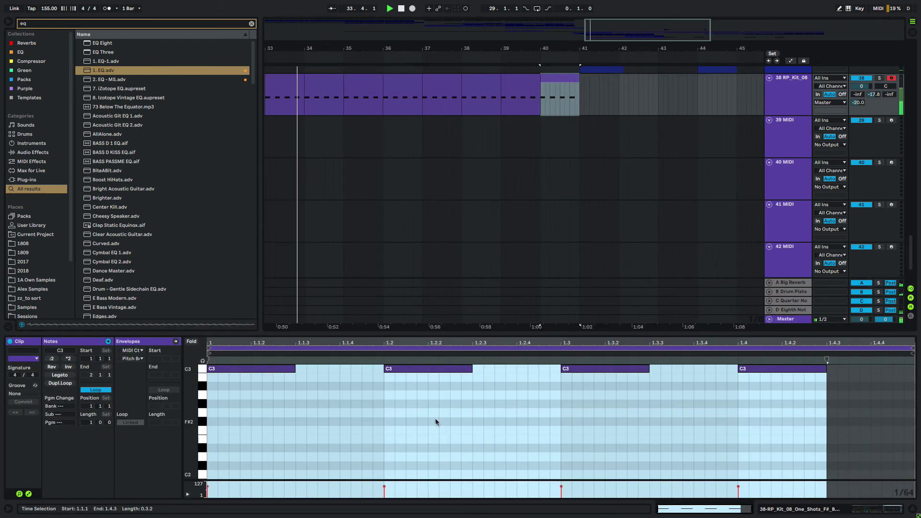
{"action": "left_click", "coordinate": [430, 342]}
{"action": "key", "text": "Right"}
{"action": "key", "text": "Right"}
{"action": "key", "text": "Right"}
{"action": "key", "text": "Left"}
{"action": "key", "text": "Left"}
{"action": "key", "text": "Left"}
{"action": "key", "text": "Left"}
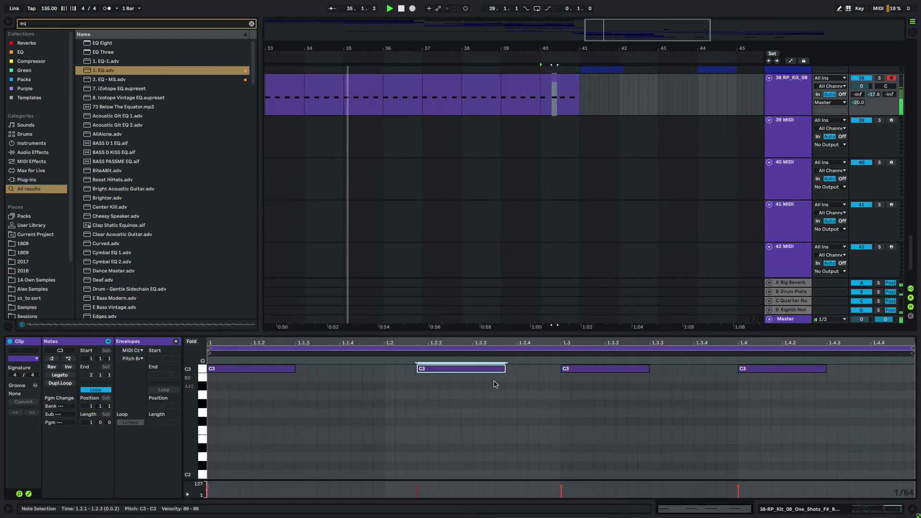
{"action": "key", "text": "shift+Left"}
{"action": "key", "text": "shift+Left"}
Replace the clip's C3 notes on beats 3 and 4 with sixteenth-long C3 notes at 1.2.3 and 1.3.3
{"action": "double_click", "coordinate": [479, 369]}
{"action": "left_click_drag", "start_coordinate": [484, 369], "coordinate": [508, 369]}
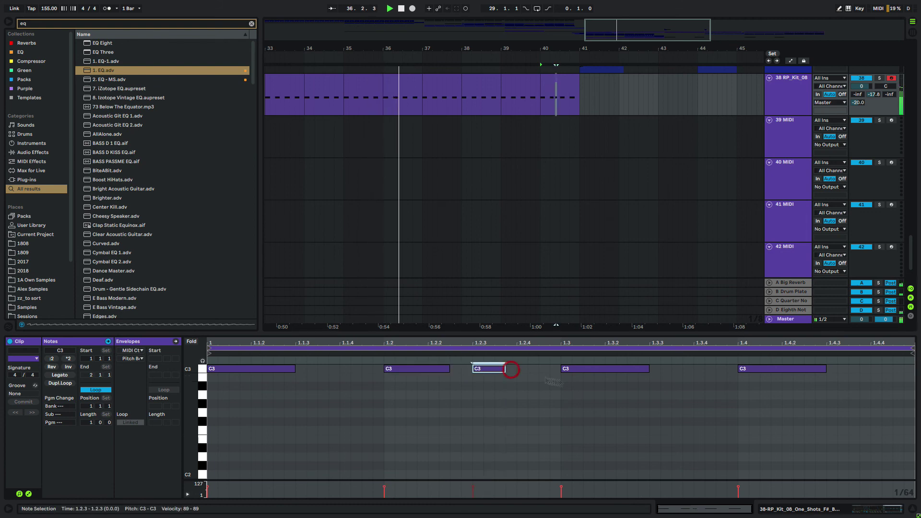
{"action": "double_click", "coordinate": [597, 369]}
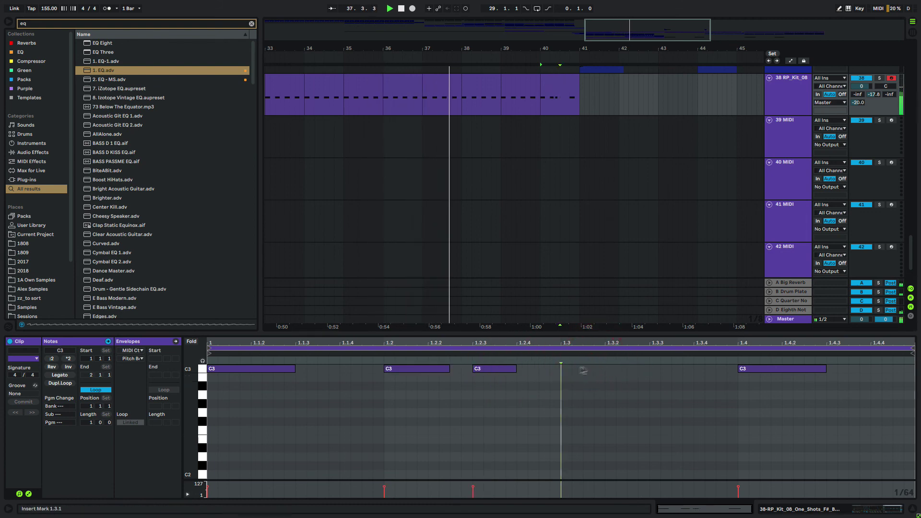
{"action": "double_click", "coordinate": [653, 369]}
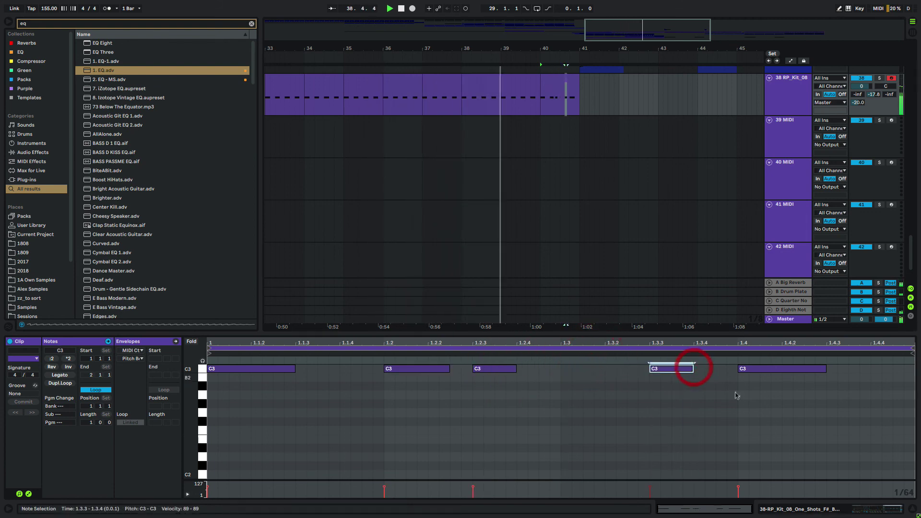
{"action": "double_click", "coordinate": [790, 369]}
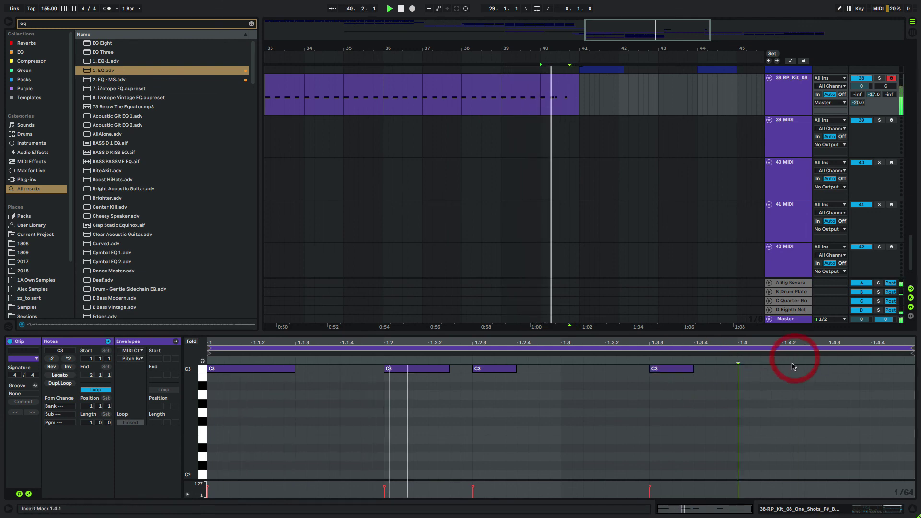
Add short C3 notes at 1.3 and 1.3.2 and a longer one at 1.4, and lengthen the note at 1.3.3 slightly
{"action": "double_click", "coordinate": [566, 368]}
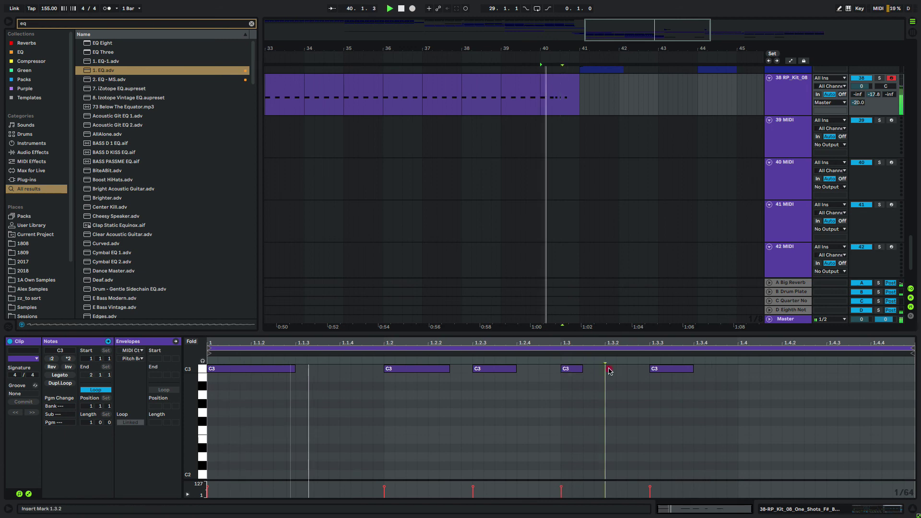
{"action": "left_click", "coordinate": [625, 371]}
{"action": "double_click", "coordinate": [624, 370]}
{"action": "left_click_drag", "start_coordinate": [627, 369], "coordinate": [637, 369]}
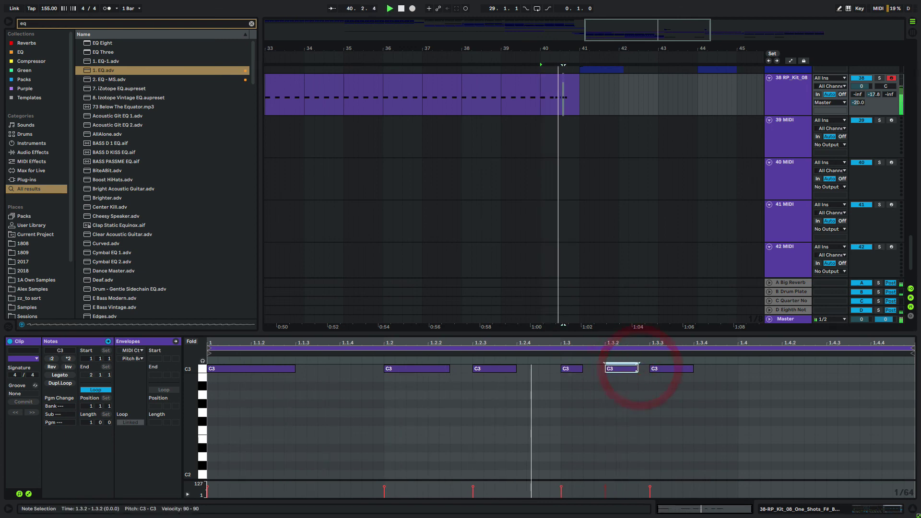
{"action": "left_click_drag", "start_coordinate": [694, 369], "coordinate": [842, 378]}
{"action": "double_click", "coordinate": [744, 369]}
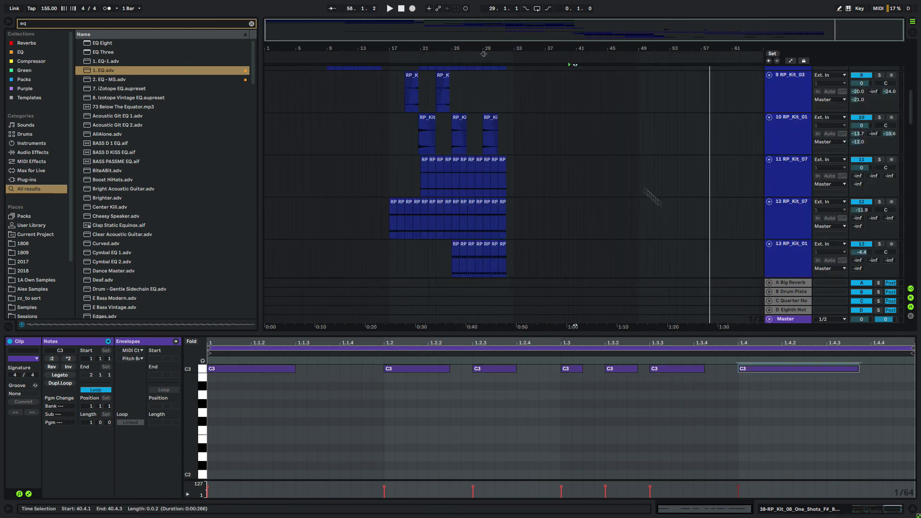
Play the whole arrangement from bar 1
{"action": "scroll", "coordinate": [495, 179], "scroll_direction": "up", "scroll_amount": 6}
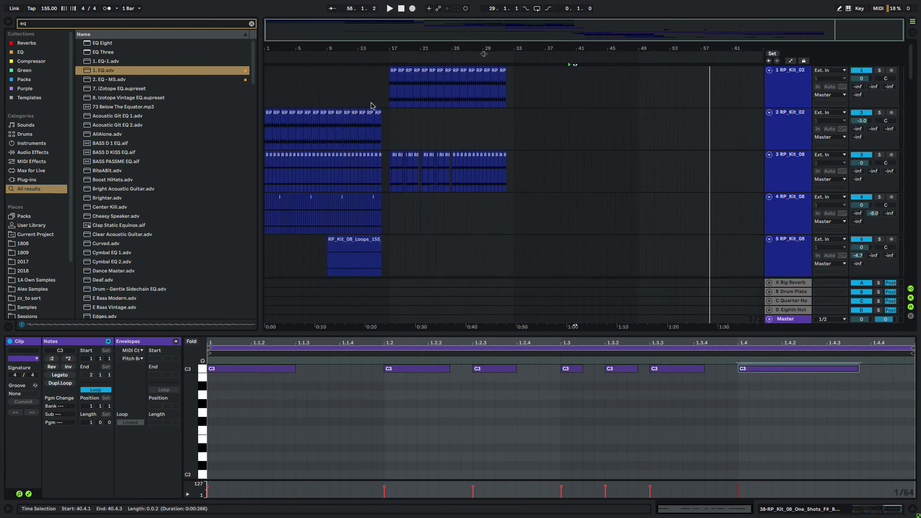
{"action": "scroll", "coordinate": [374, 101], "scroll_direction": "down", "scroll_amount": 20}
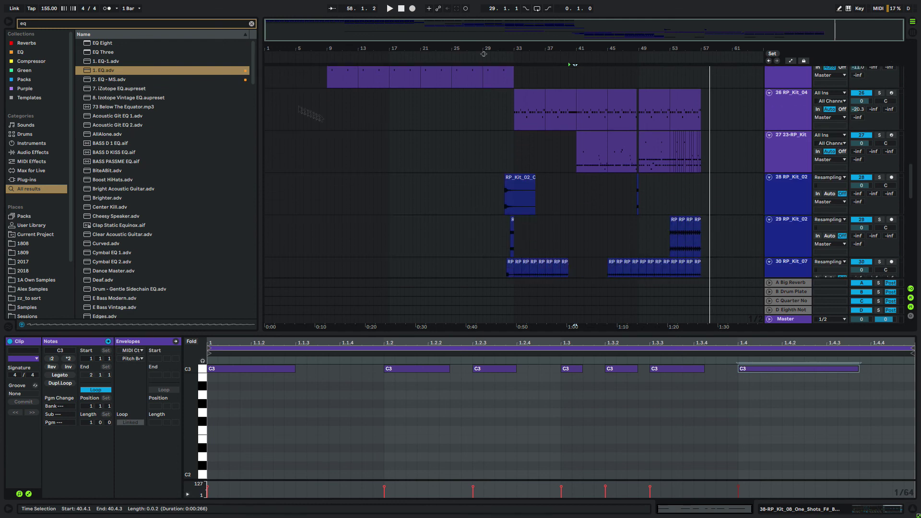
{"action": "scroll", "coordinate": [288, 110], "scroll_direction": "up", "scroll_amount": 5}
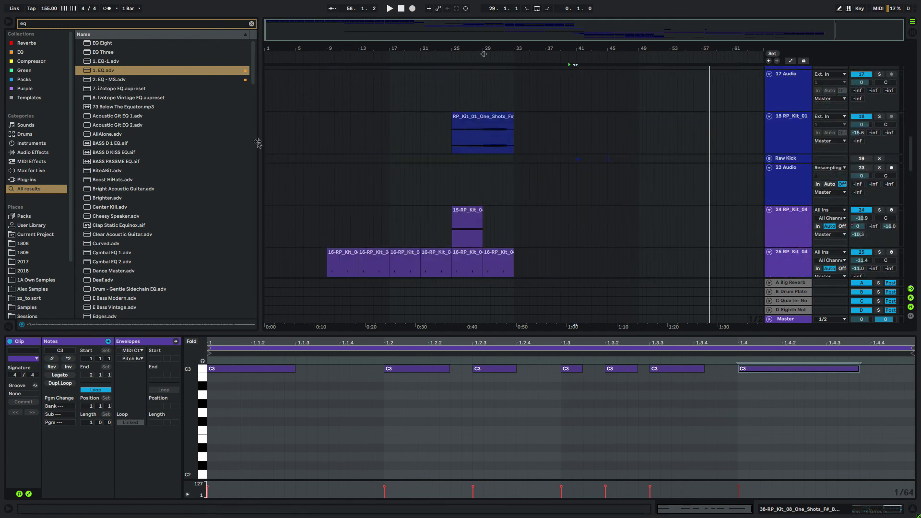
{"action": "left_click", "coordinate": [267, 186]}
{"action": "scroll", "coordinate": [279, 172], "scroll_direction": "up", "scroll_amount": 10}
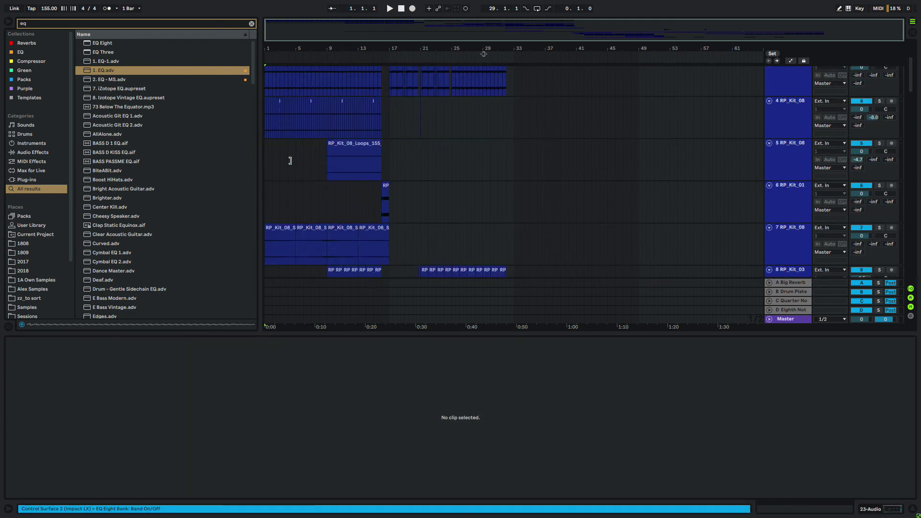
{"action": "scroll", "coordinate": [290, 160], "scroll_direction": "down", "scroll_amount": 15}
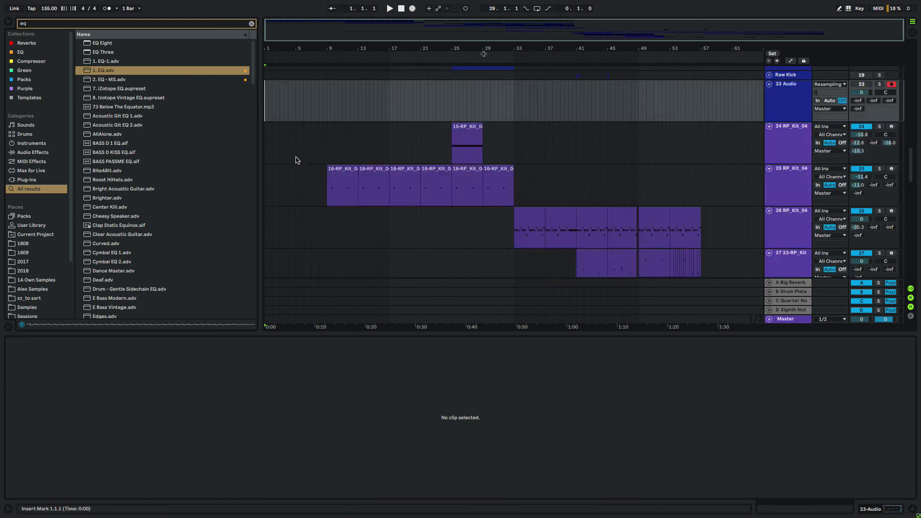
{"action": "scroll", "coordinate": [296, 160], "scroll_direction": "up", "scroll_amount": 15}
{"action": "key", "text": "space"}
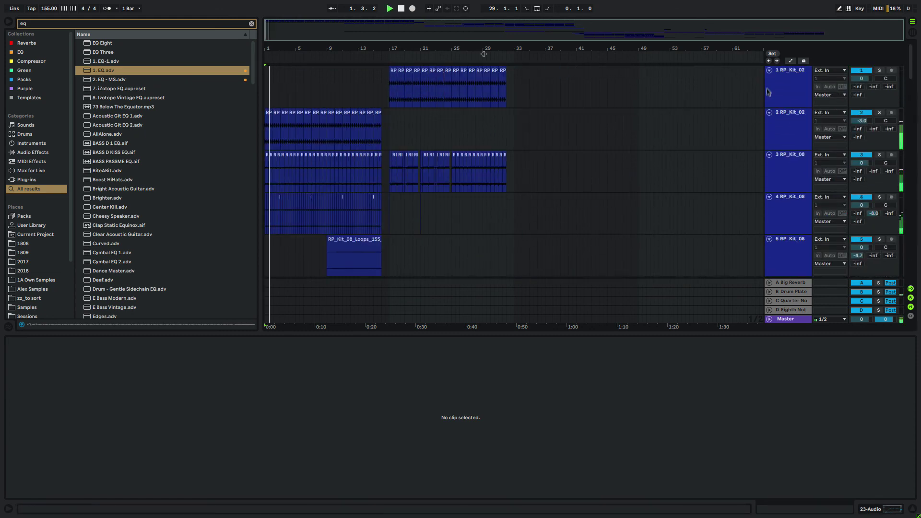
Select all tracks from 1 to 43 and reduce their height to a compact size in the arrangement
{"action": "left_click", "coordinate": [789, 99]}
{"action": "left_click_drag", "start_coordinate": [790, 103], "coordinate": [789, 86]}
{"action": "left_click", "coordinate": [789, 85]}
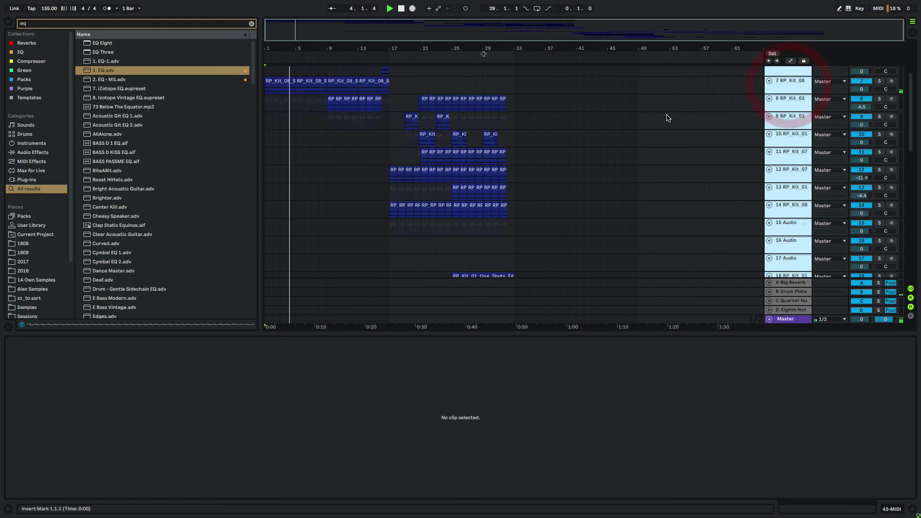
{"action": "scroll", "coordinate": [690, 126], "scroll_direction": "down", "scroll_amount": 5}
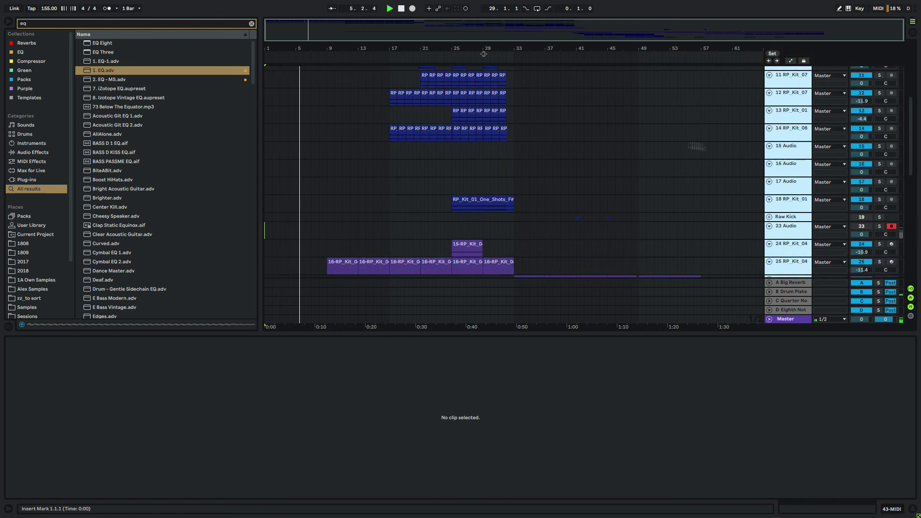
{"action": "scroll", "coordinate": [679, 139], "scroll_direction": "down", "scroll_amount": 5}
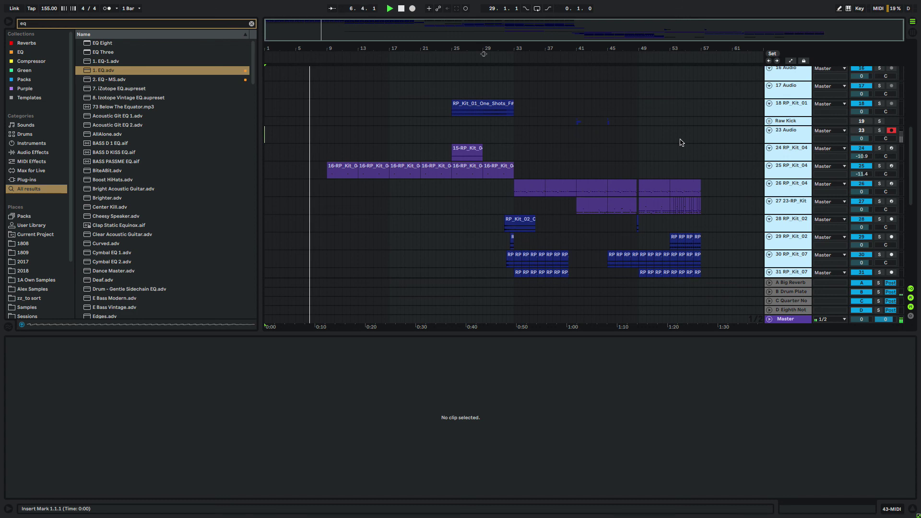
{"action": "scroll", "coordinate": [678, 140], "scroll_direction": "down", "scroll_amount": 10}
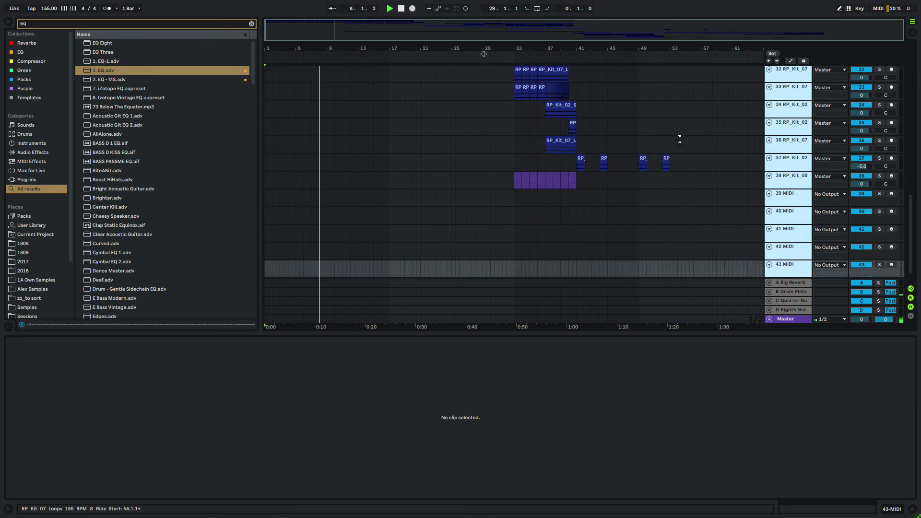
{"action": "scroll", "coordinate": [678, 139], "scroll_direction": "up", "scroll_amount": 20}
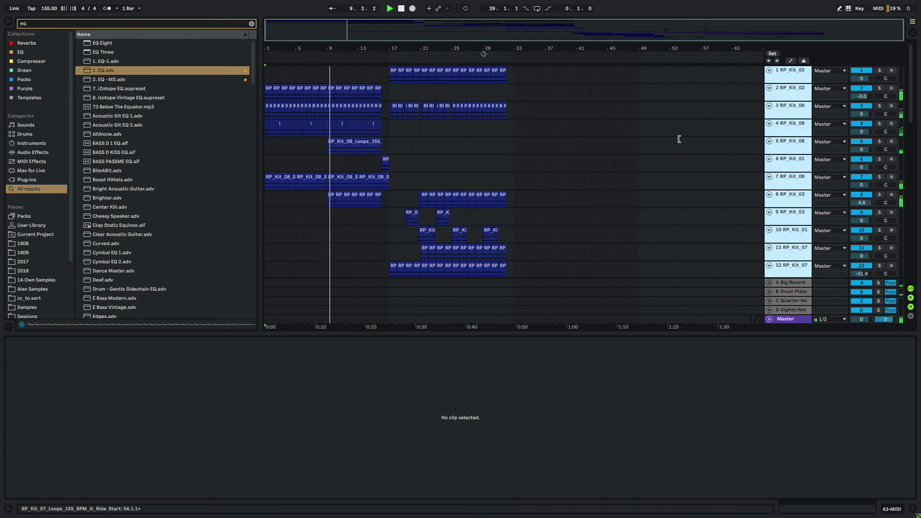
Set the volume of track 6 RP_Kit_01 to -3.4 dB during playback
{"action": "left_click", "coordinate": [670, 143]}
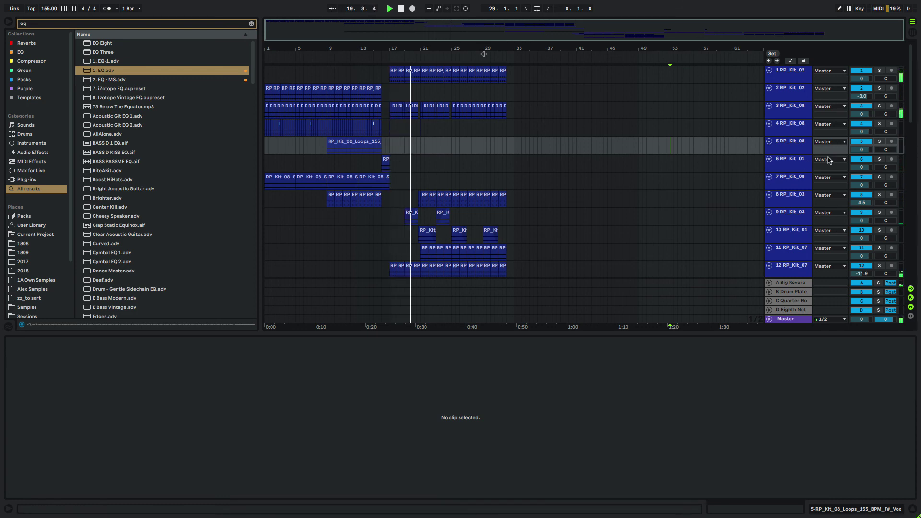
{"action": "left_click_drag", "start_coordinate": [861, 167], "coordinate": [861, 169]}
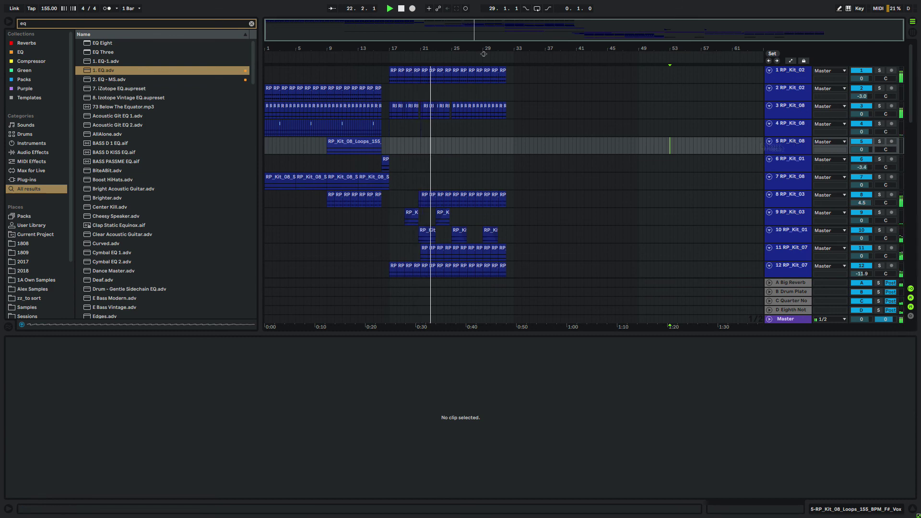
Listen to the rest of the arrangement through bar 57 while examining the clips on all tracks
{"action": "scroll", "coordinate": [681, 205], "scroll_direction": "down", "scroll_amount": 15}
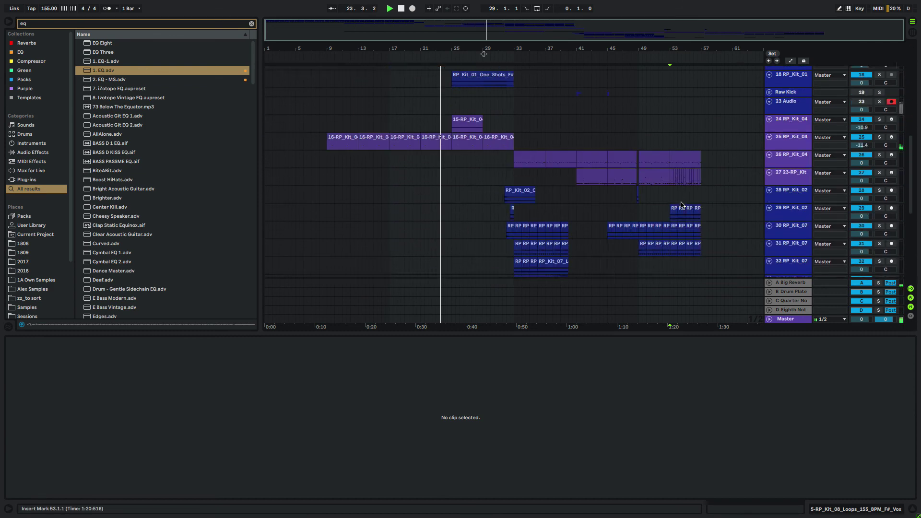
{"action": "scroll", "coordinate": [686, 203], "scroll_direction": "up", "scroll_amount": 9}
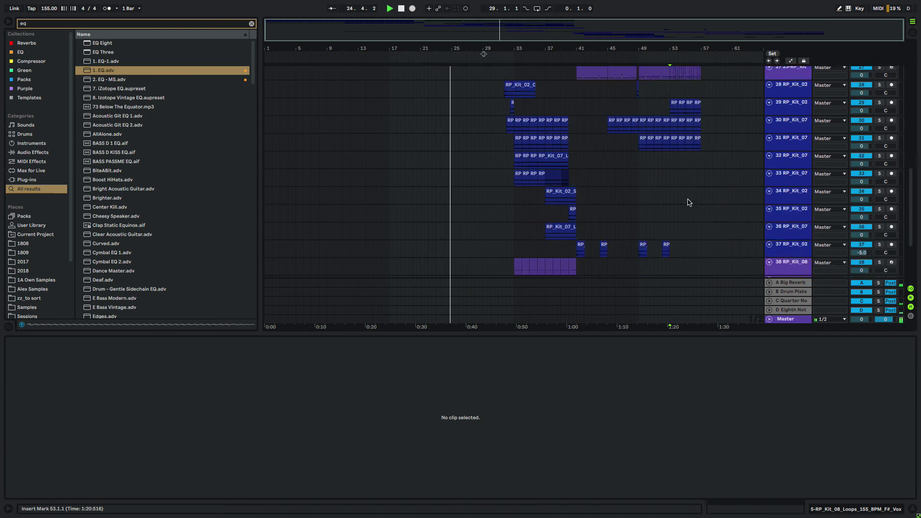
{"action": "scroll", "coordinate": [683, 203], "scroll_direction": "up", "scroll_amount": 7}
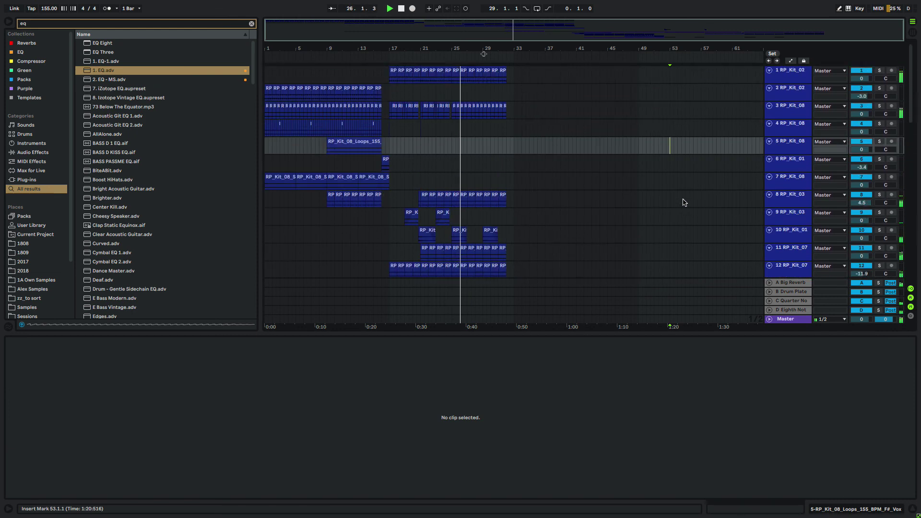
{"action": "scroll", "coordinate": [684, 202], "scroll_direction": "down", "scroll_amount": 10}
{"action": "scroll", "coordinate": [684, 202], "scroll_direction": "up", "scroll_amount": 10}
{"action": "scroll", "coordinate": [686, 202], "scroll_direction": "down", "scroll_amount": 5}
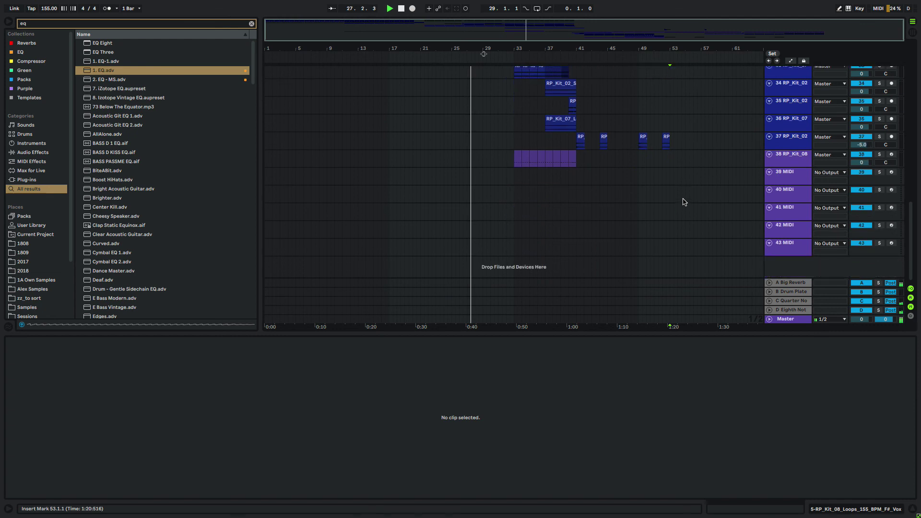
{"action": "scroll", "coordinate": [687, 202], "scroll_direction": "up", "scroll_amount": 7}
{"action": "scroll", "coordinate": [689, 201], "scroll_direction": "up", "scroll_amount": 4}
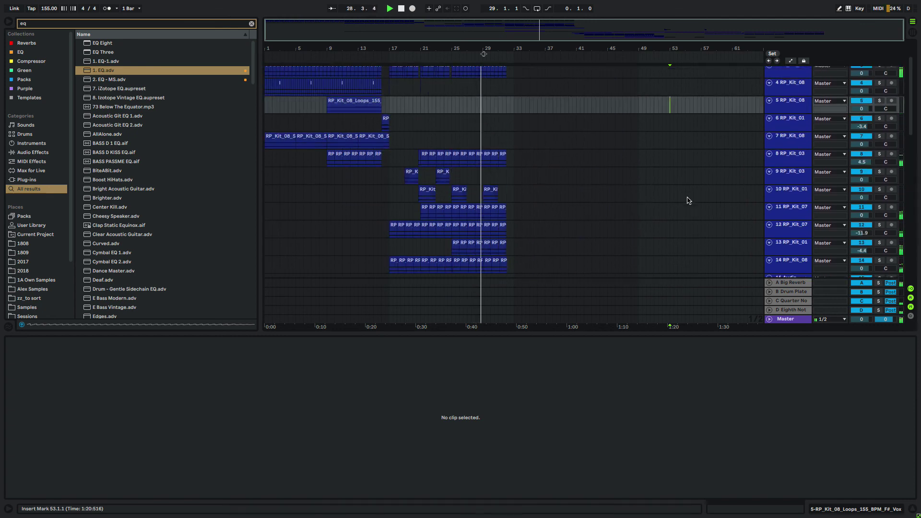
{"action": "scroll", "coordinate": [688, 200], "scroll_direction": "down", "scroll_amount": 15}
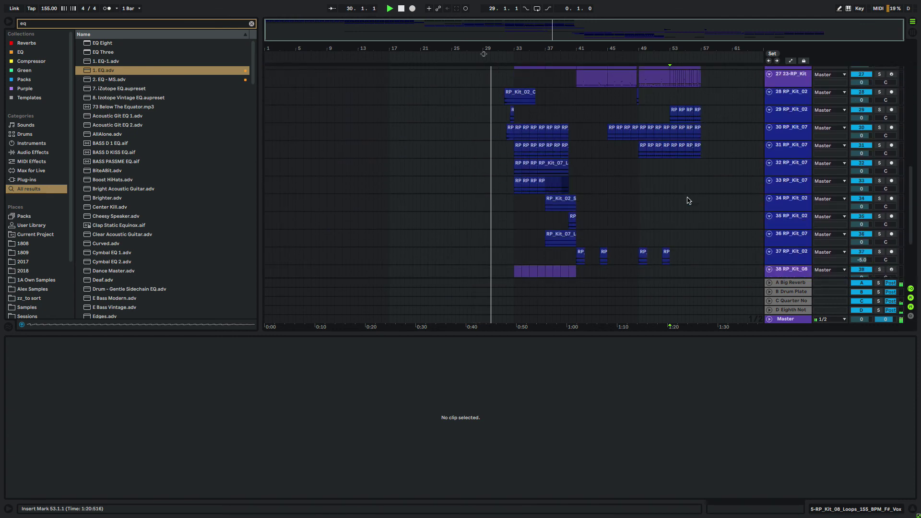
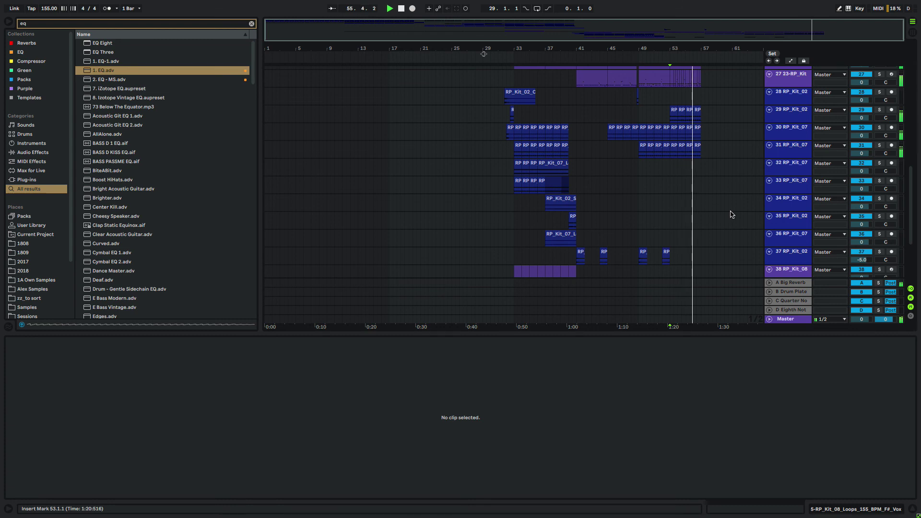
{"action": "scroll", "coordinate": [730, 209], "scroll_direction": "up", "scroll_amount": 15}
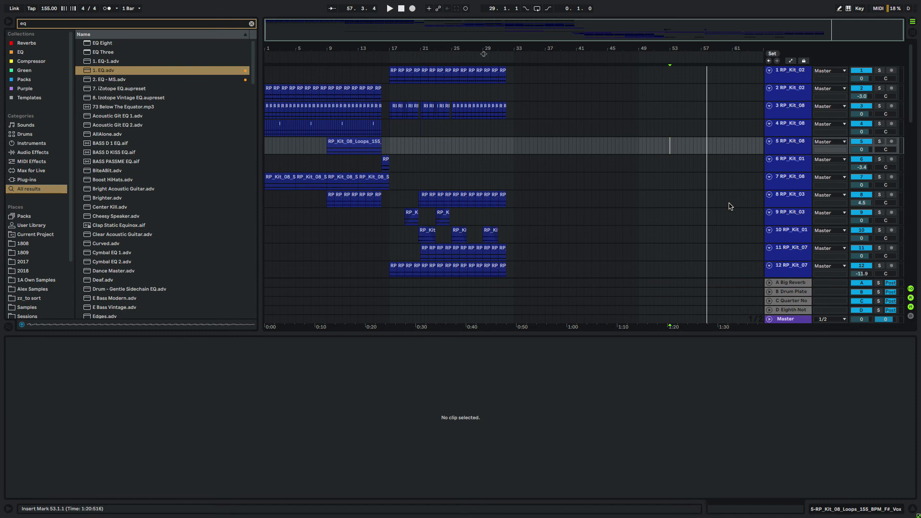
Unfold the Raw Kick group and examine its three layered clips on tracks 20 to 22 at bar 41
{"action": "scroll", "coordinate": [705, 201], "scroll_direction": "down", "scroll_amount": 10}
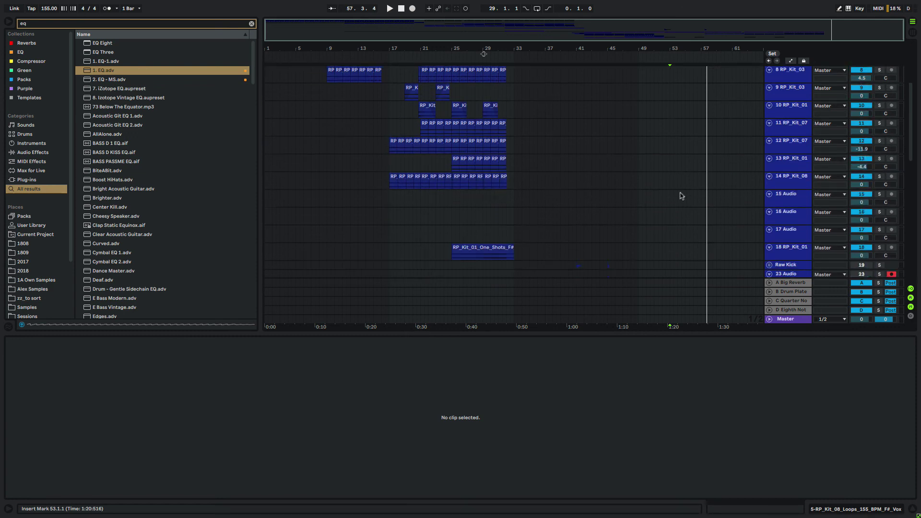
{"action": "left_click", "coordinate": [768, 102]}
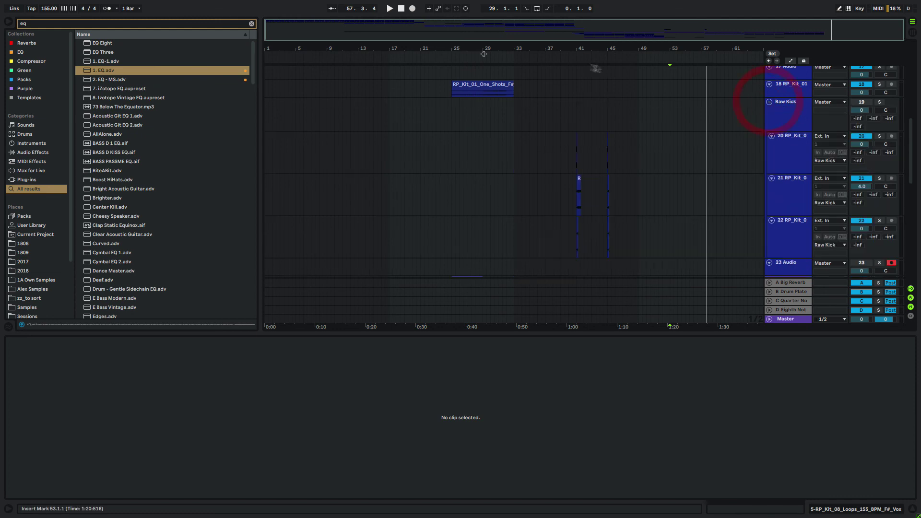
{"action": "left_click_drag", "start_coordinate": [577, 48], "coordinate": [578, 139]}
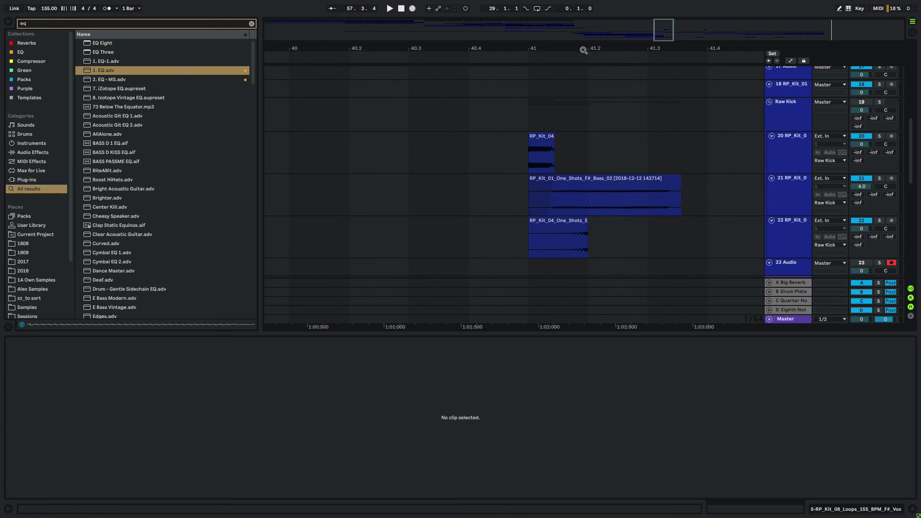
{"action": "left_click_drag", "start_coordinate": [546, 47], "coordinate": [569, 48]}
{"action": "scroll", "coordinate": [541, 135], "scroll_direction": "up", "scroll_amount": 5}
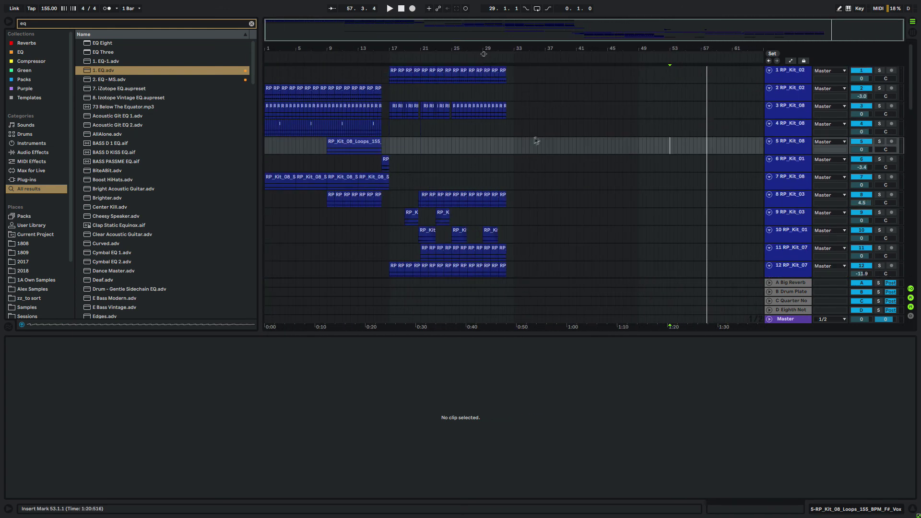